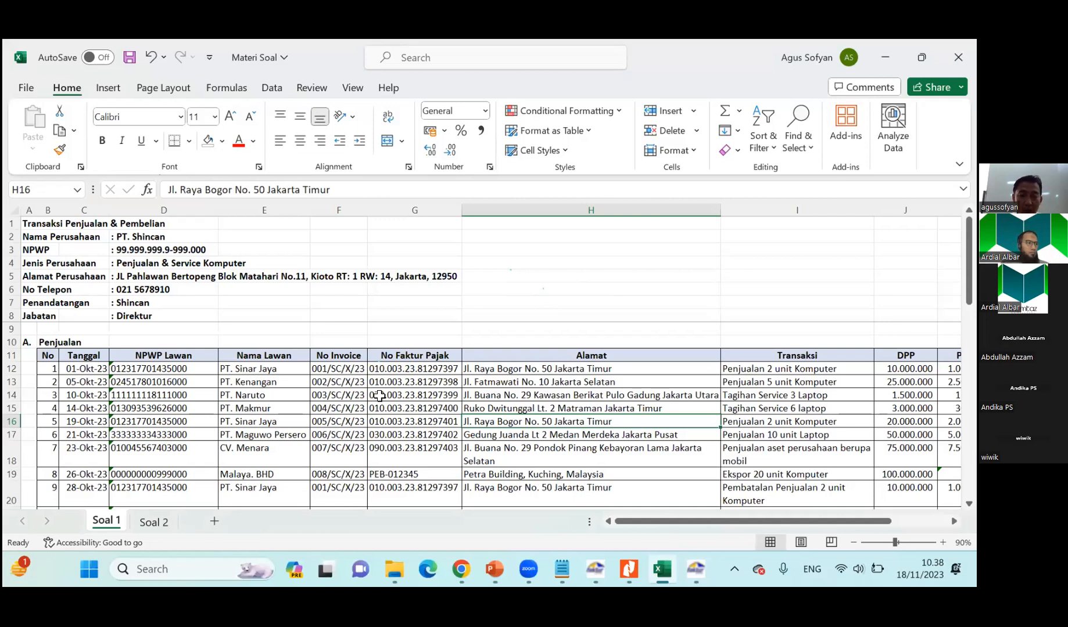
Switch to E-Faktur, view the Lawan Transaksi reference options, and close the Referensi Lawan Transaksi list.
left_click(695, 570)
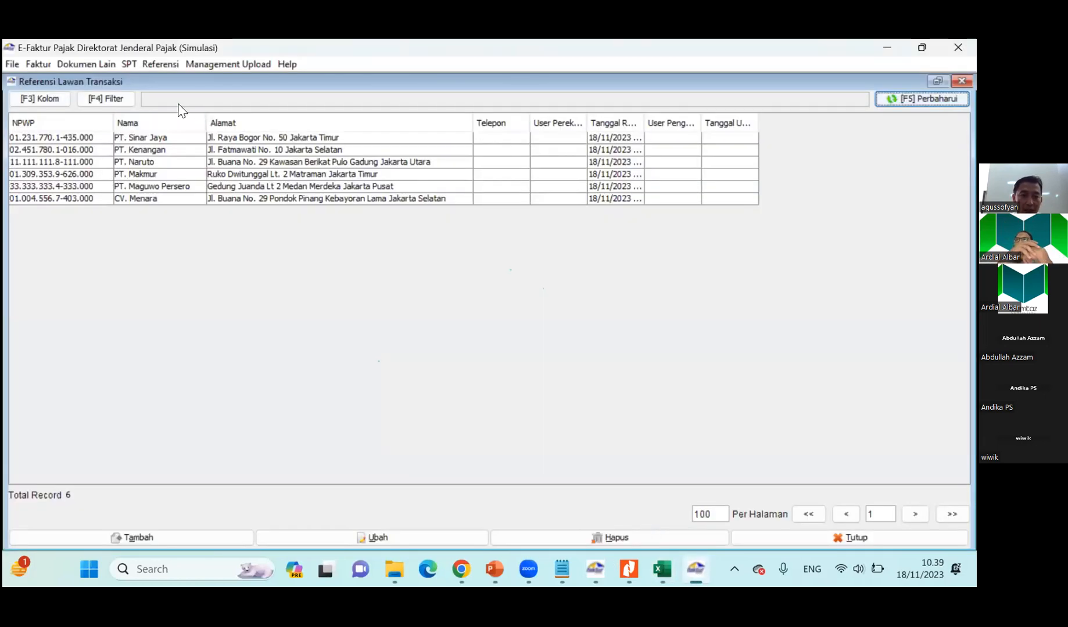
left_click(163, 63)
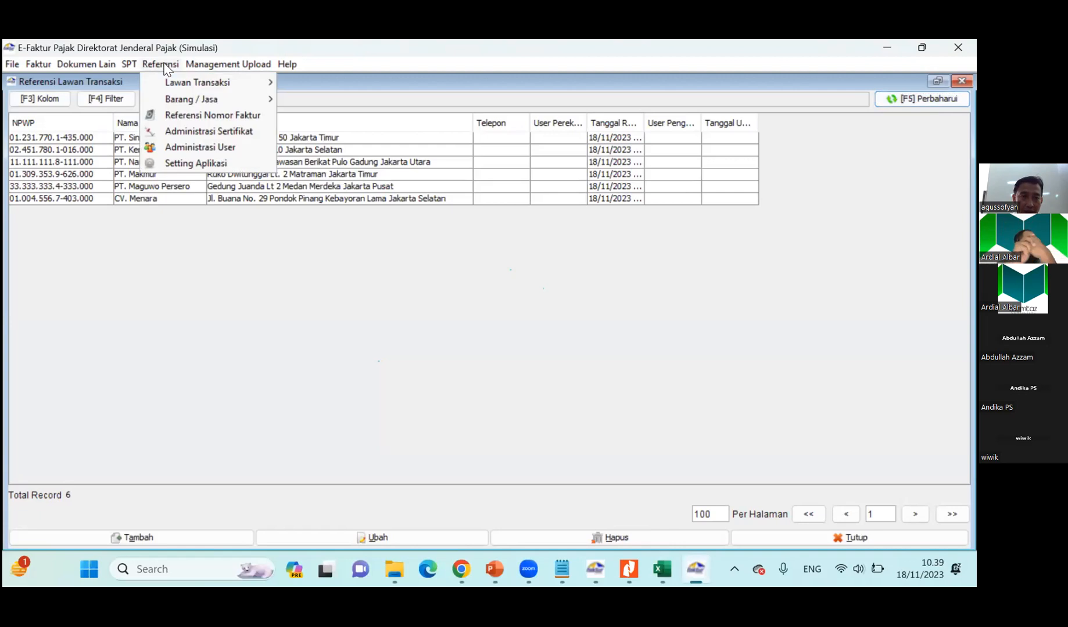
mouse_move(208, 68)
mouse_move(165, 65)
mouse_move(258, 82)
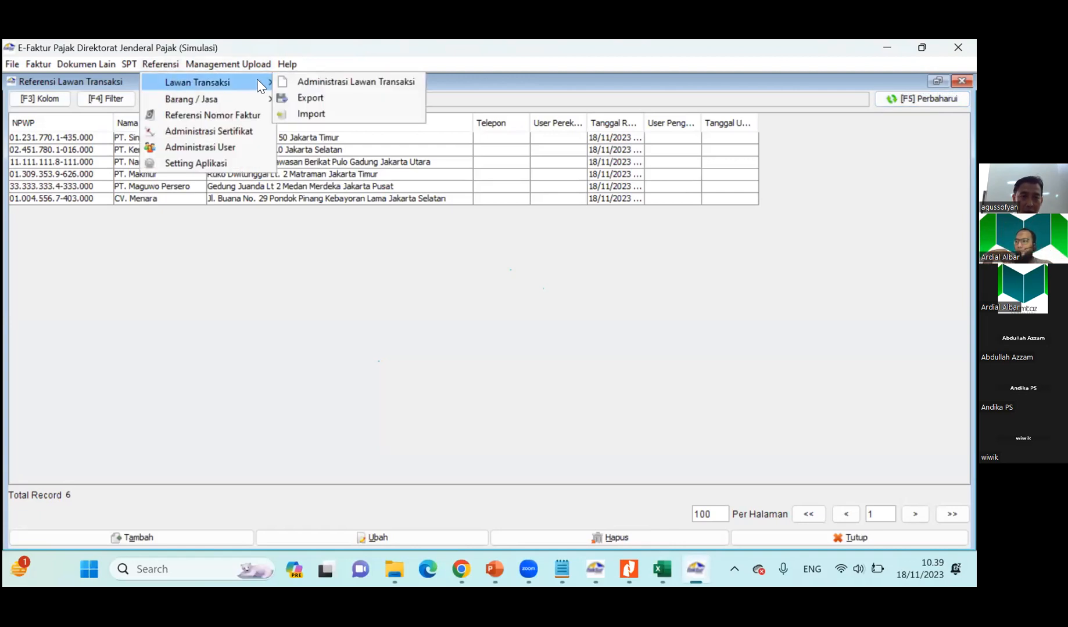
left_click(232, 271)
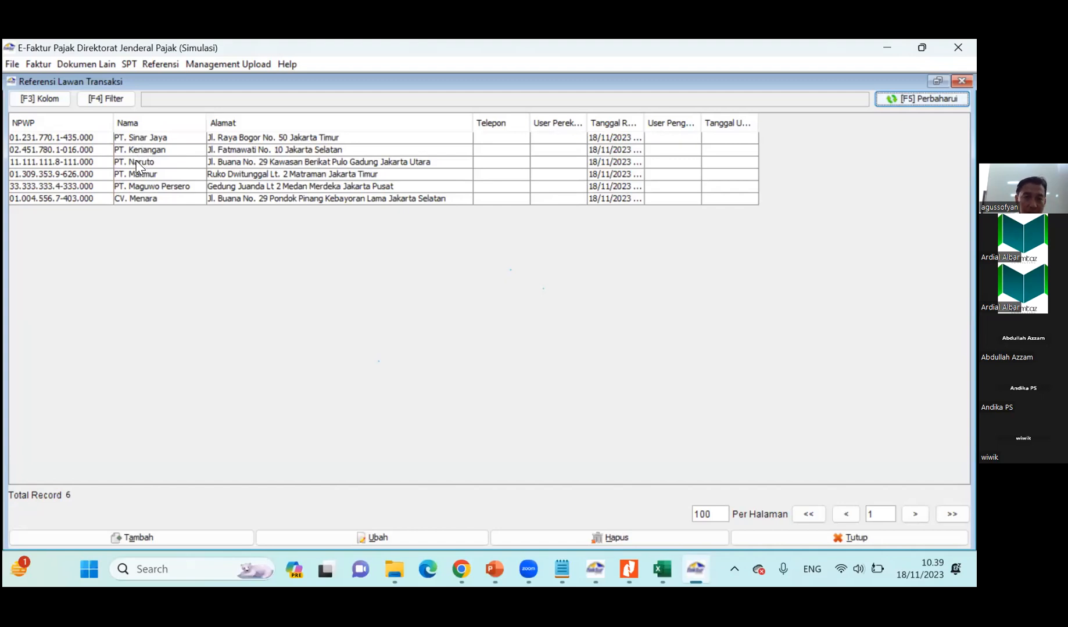
left_click(961, 82)
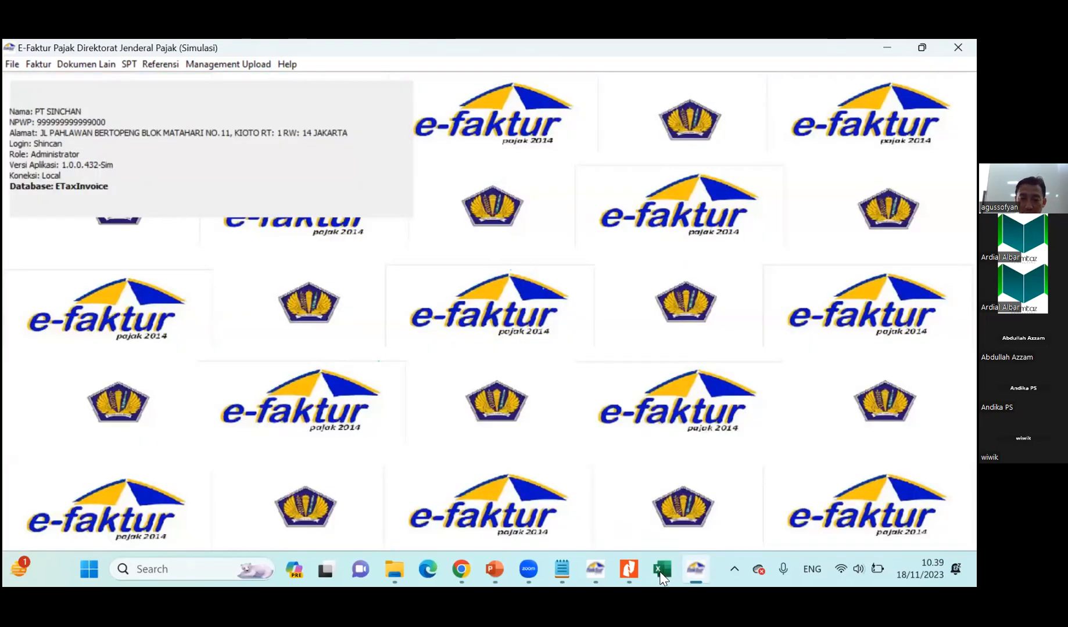
Switch to the Materi Soal workbook in Excel and review the Penjualan, Pembelian and Perhitungan SPT PPN sections of sheet Soal 1.
left_click(668, 504)
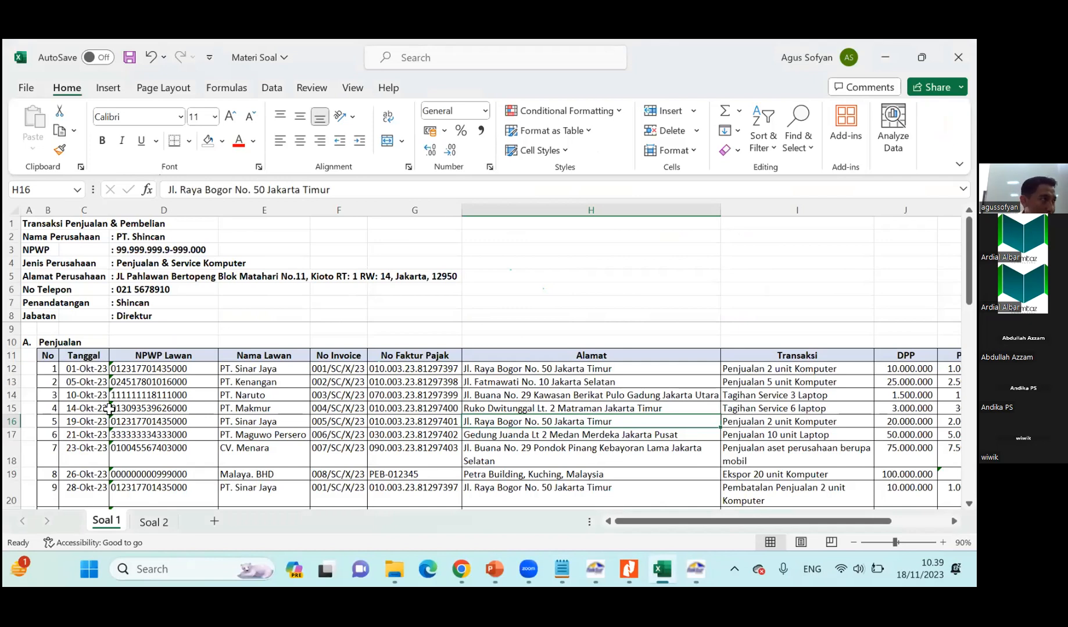
scroll(134, 412, "down", 3)
scroll(140, 414, "down", 1)
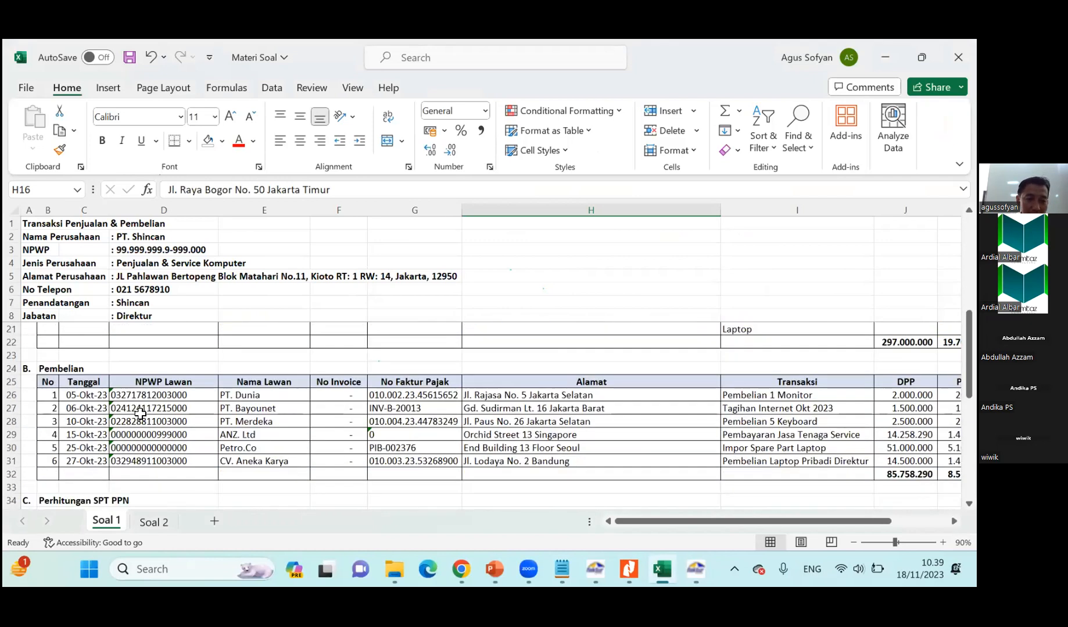
scroll(140, 413, "down", 4)
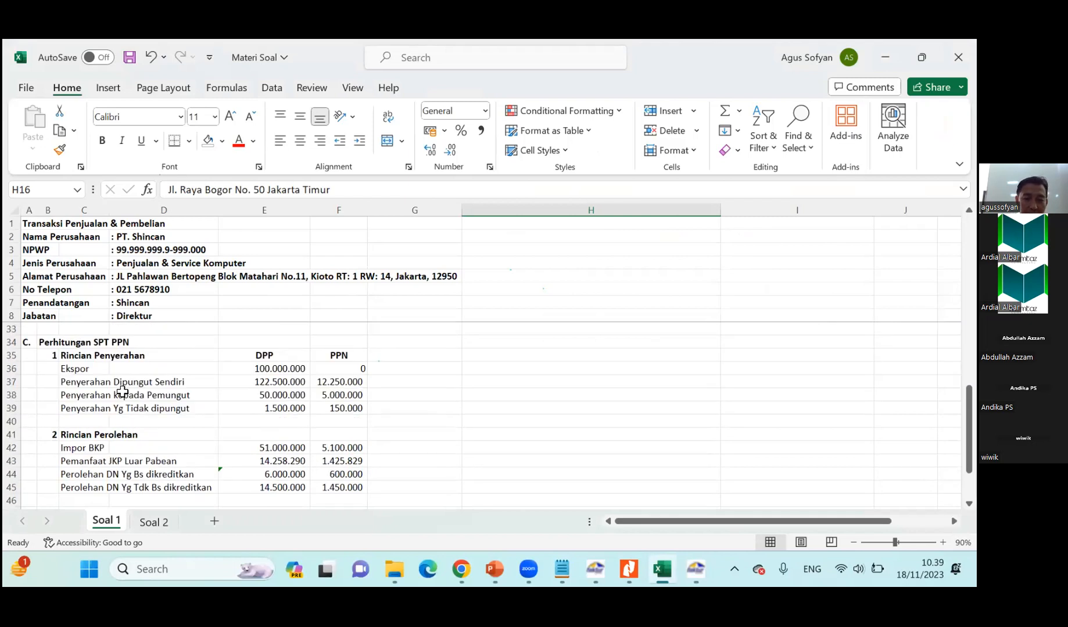
scroll(123, 394, "down", 2)
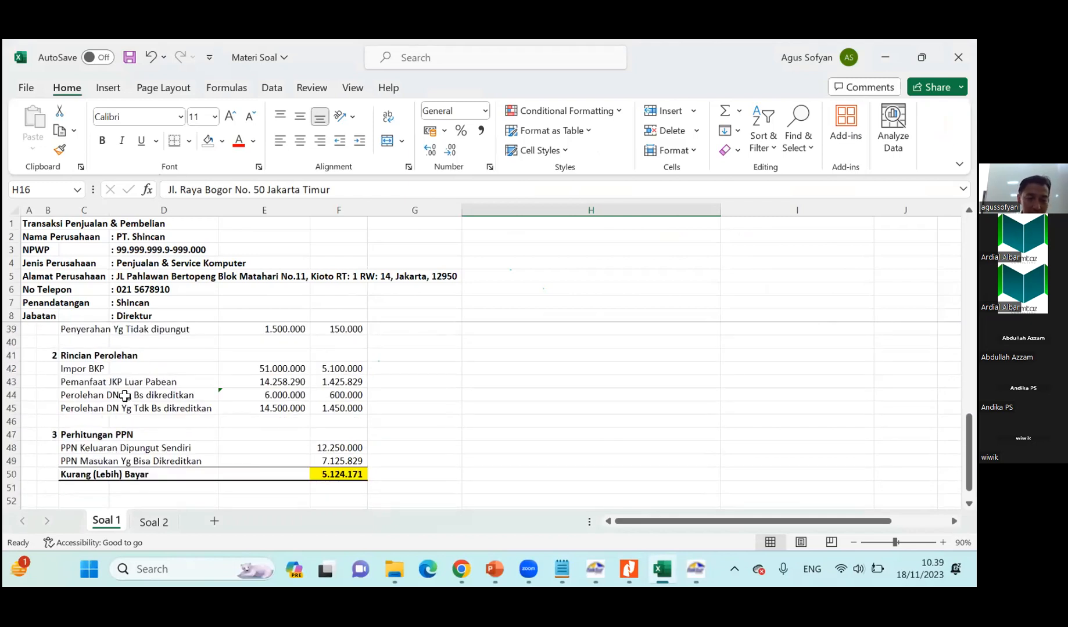
scroll(125, 395, "up", 1)
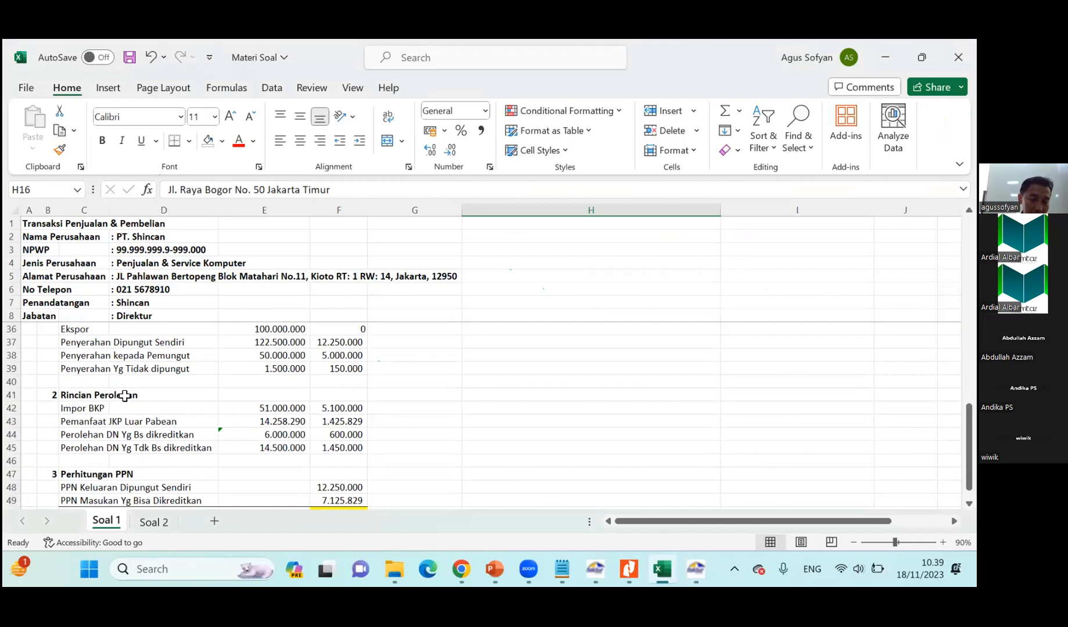
scroll(125, 396, "up", 7)
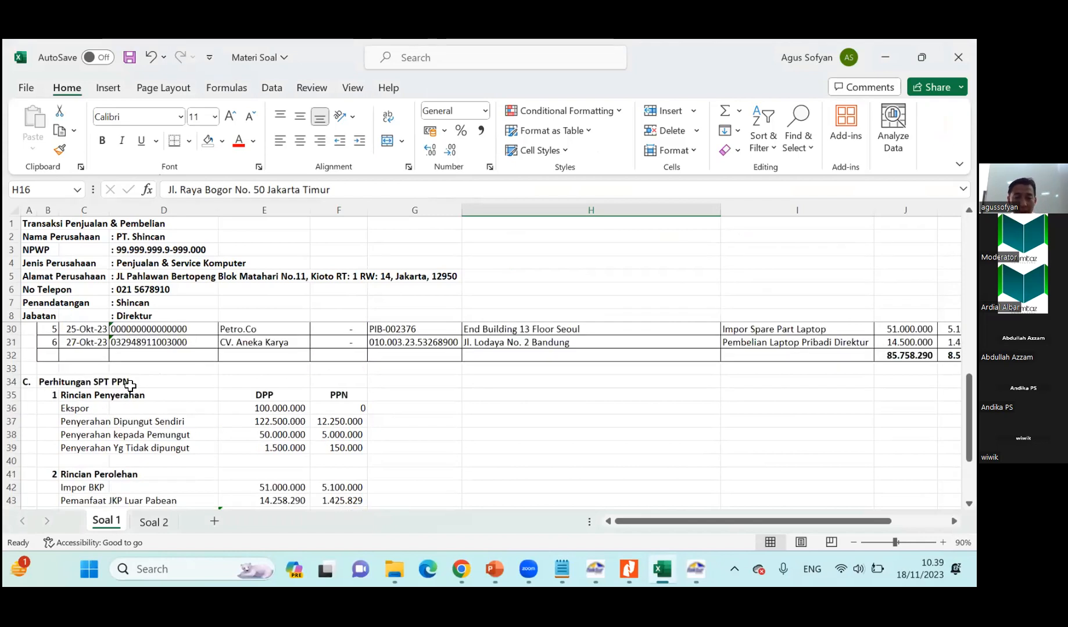
scroll(134, 385, "up", 2)
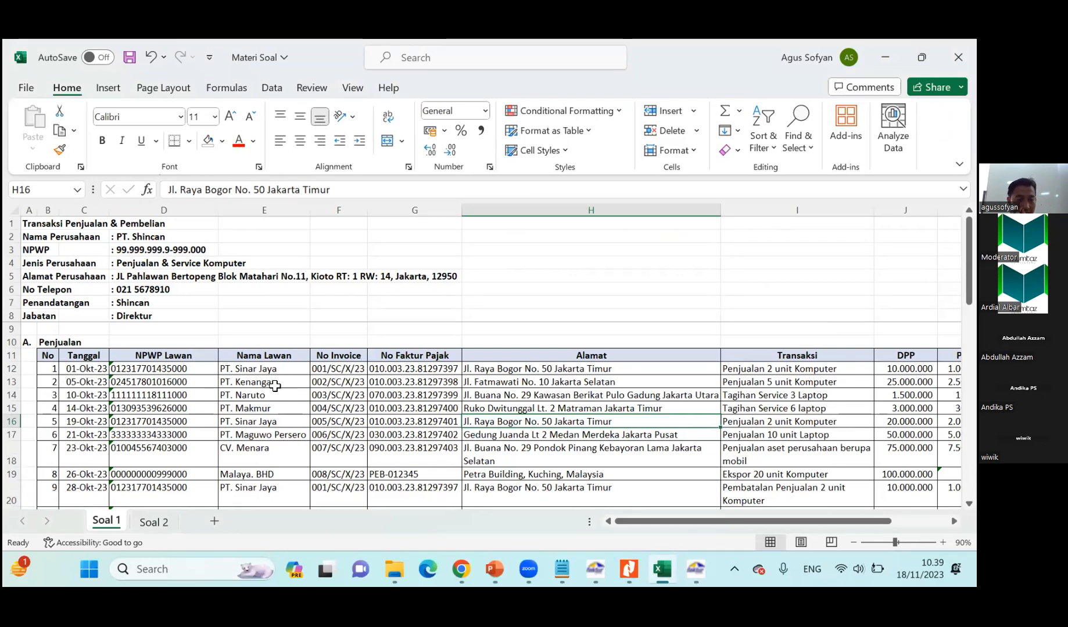
Examine the first Penjualan row's invoice number, tax invoice number, transaction, DPP, PPN and Keterangan.
left_click(340, 368)
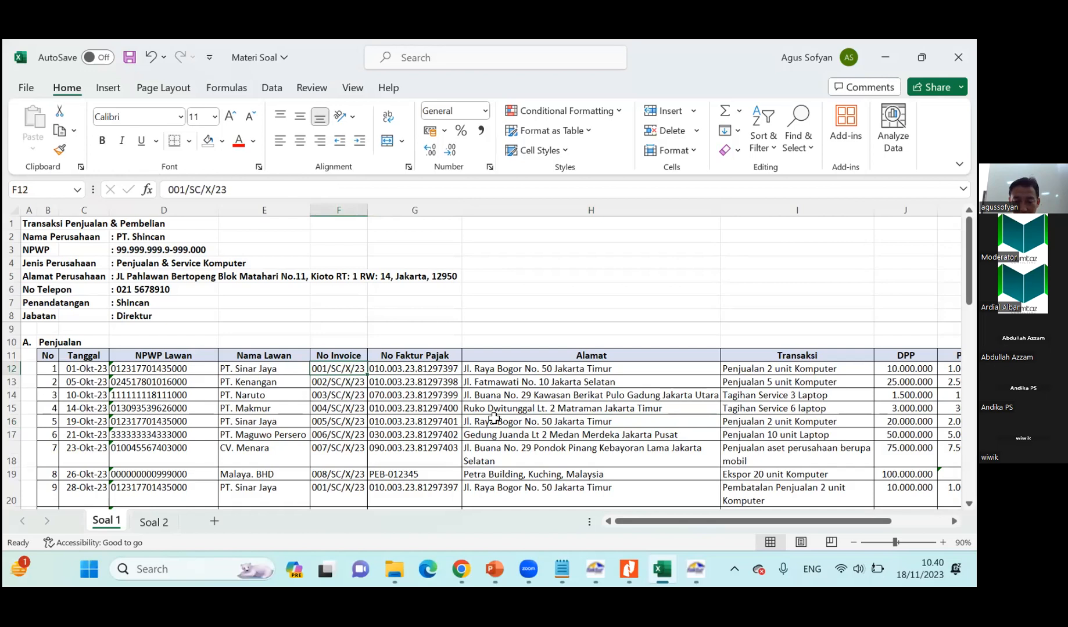
left_click(630, 571)
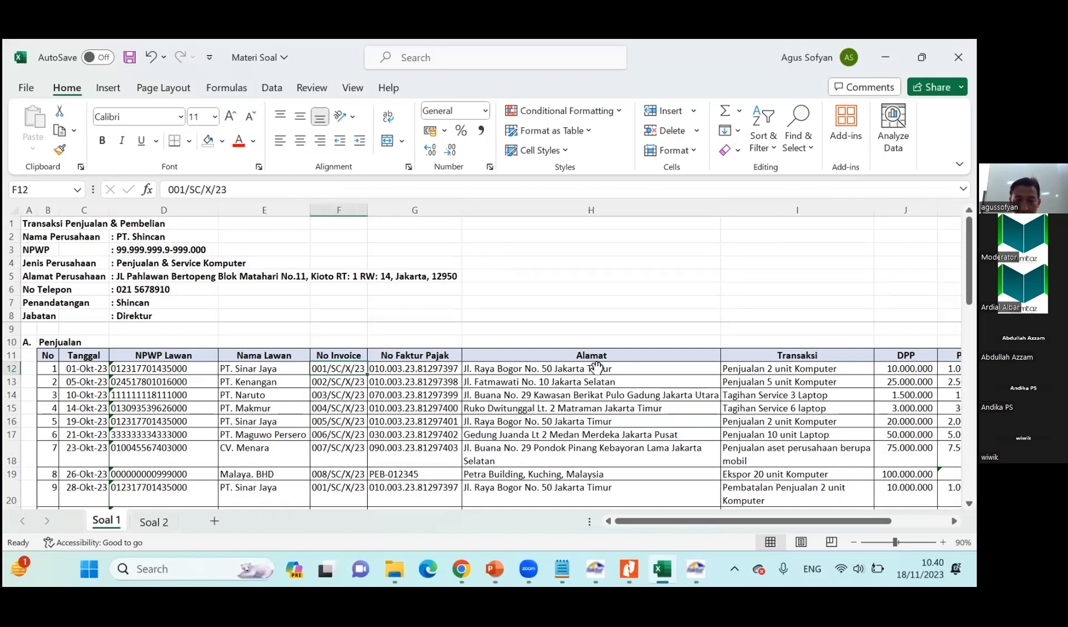
key("alt+Tab")
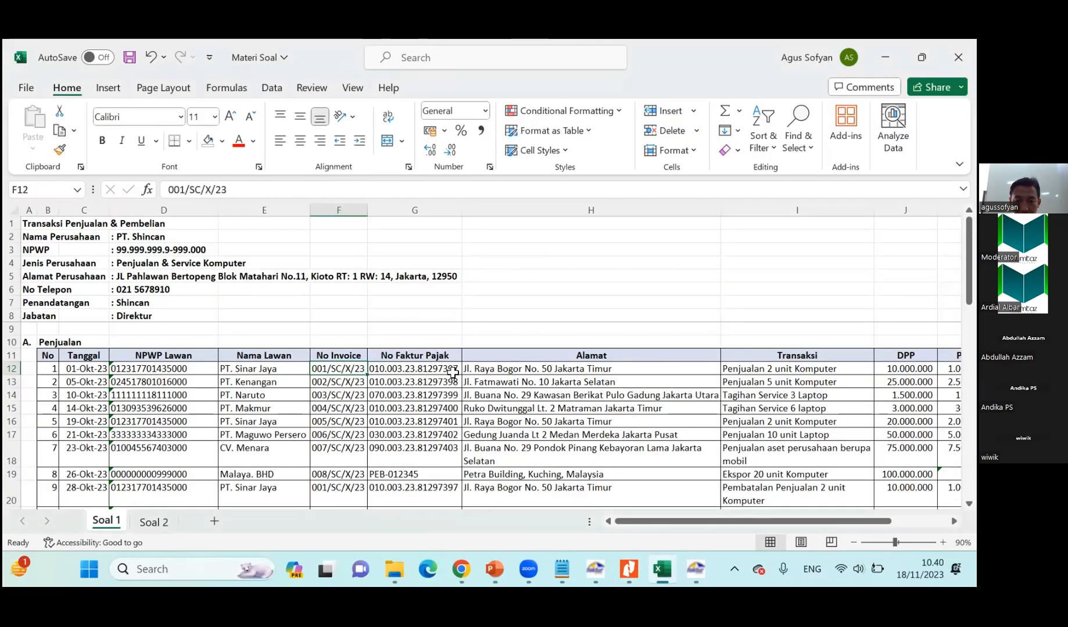
left_click(451, 372)
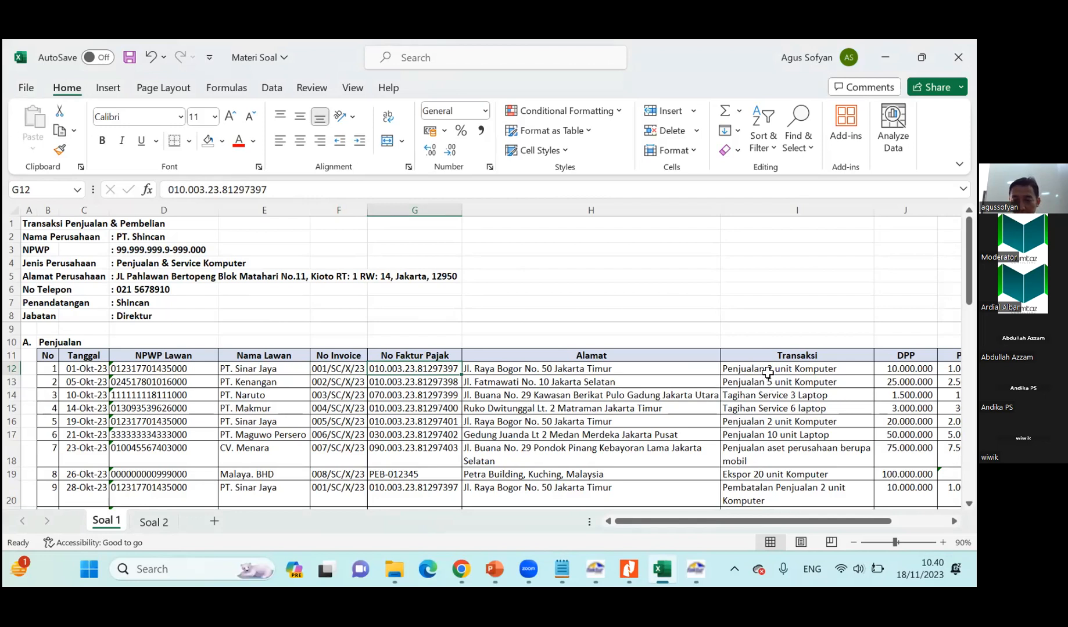
left_click(765, 369)
left_click_drag(817, 521, 873, 521)
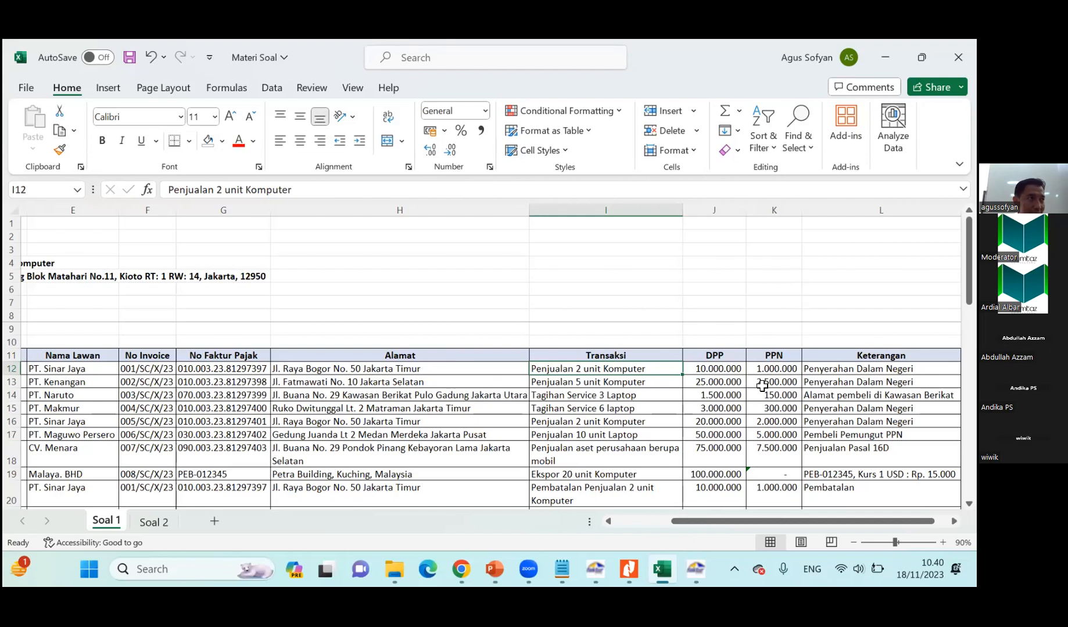
Switch to E-Faktur, open the Pajak Keluaran invoice administration, and start recording a new invoice.
left_click(696, 572)
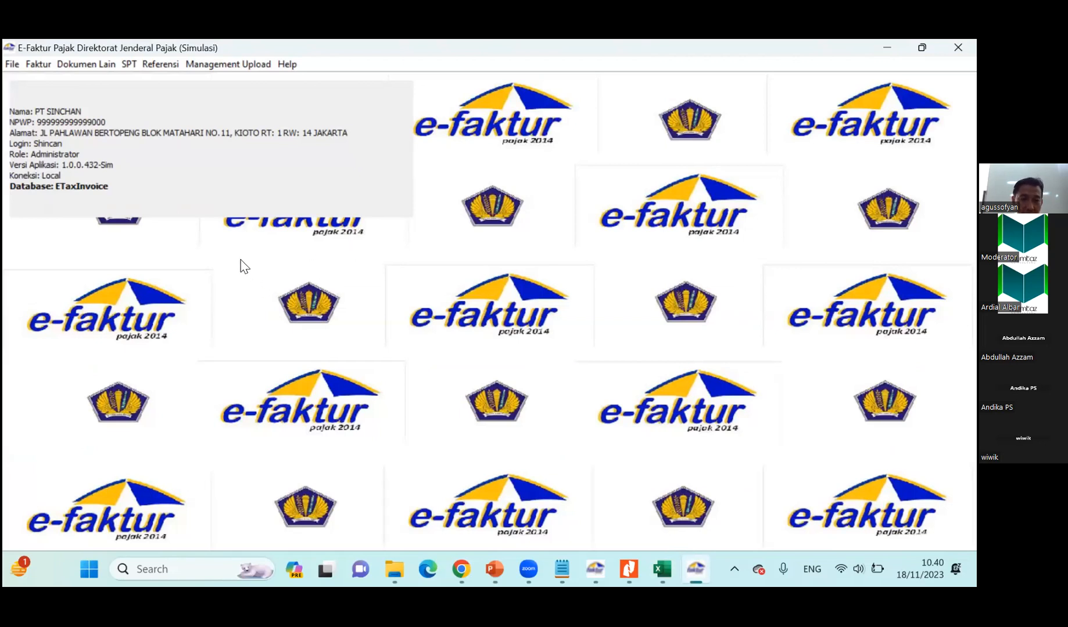
key("alt+Tab")
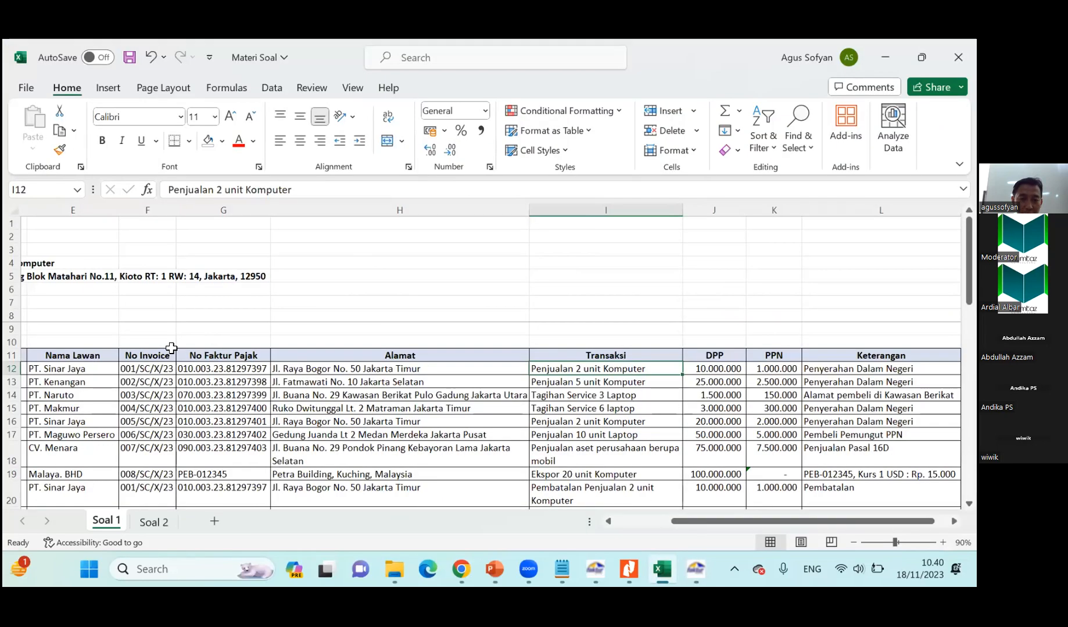
key("alt+Tab")
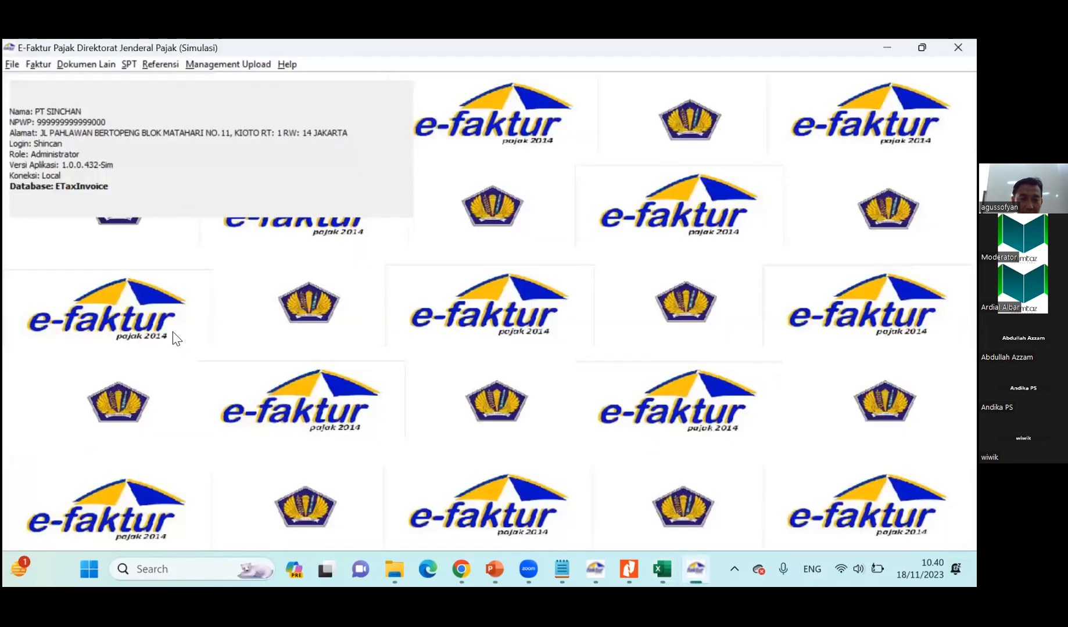
left_click(39, 65)
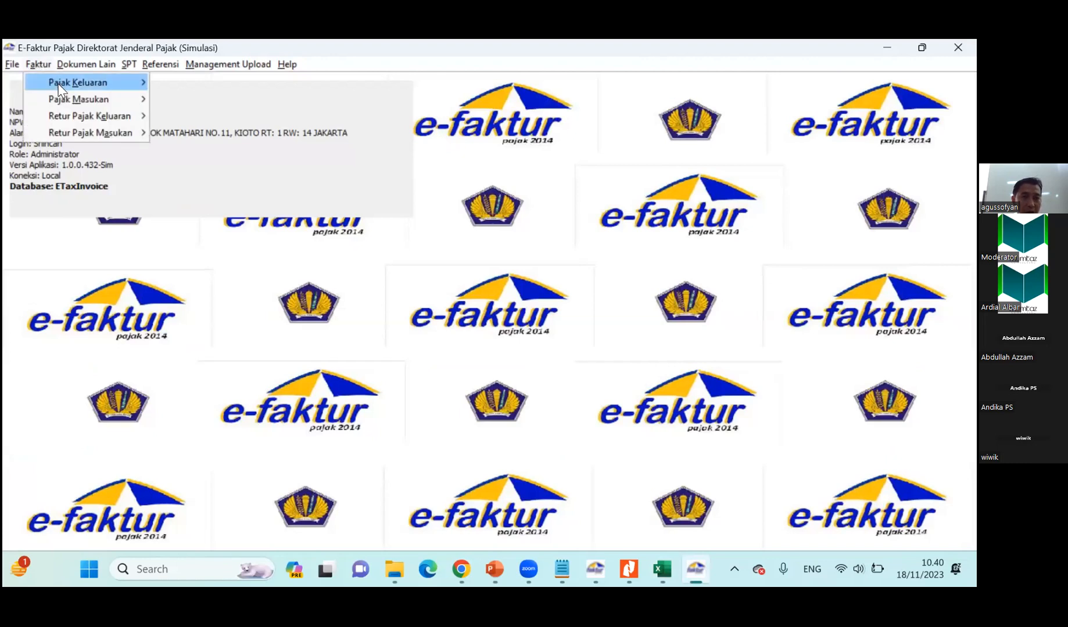
mouse_move(59, 88)
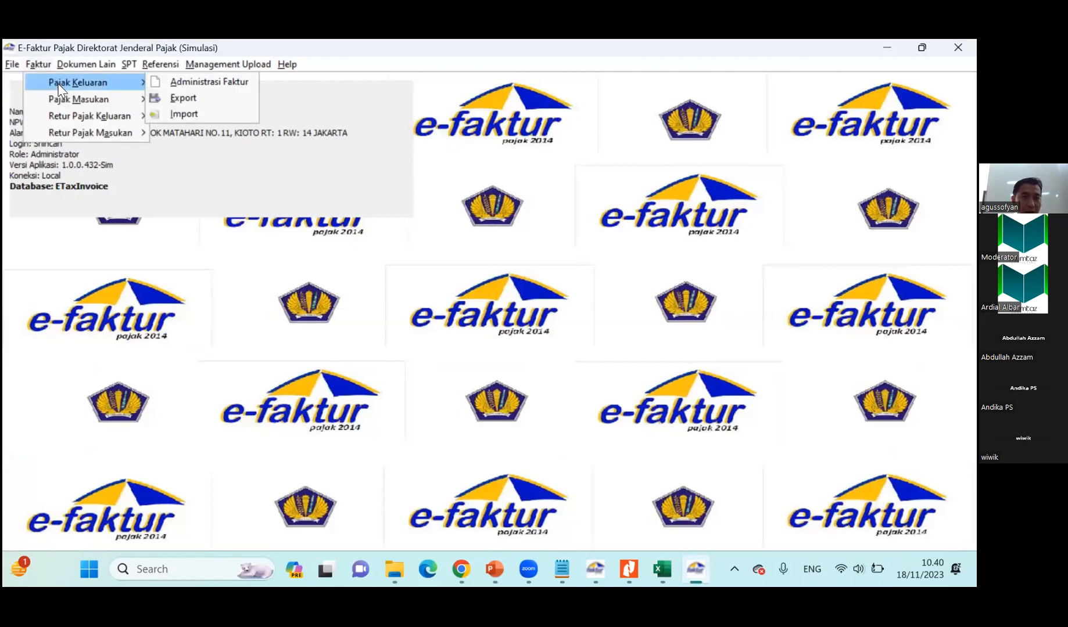
left_click(191, 87)
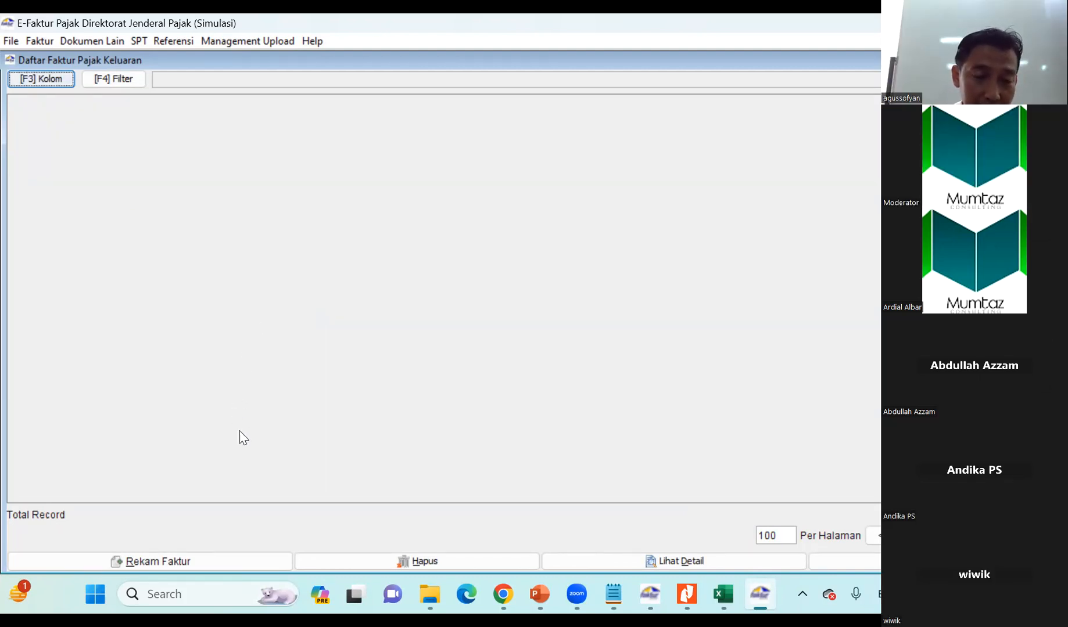
left_click(194, 561)
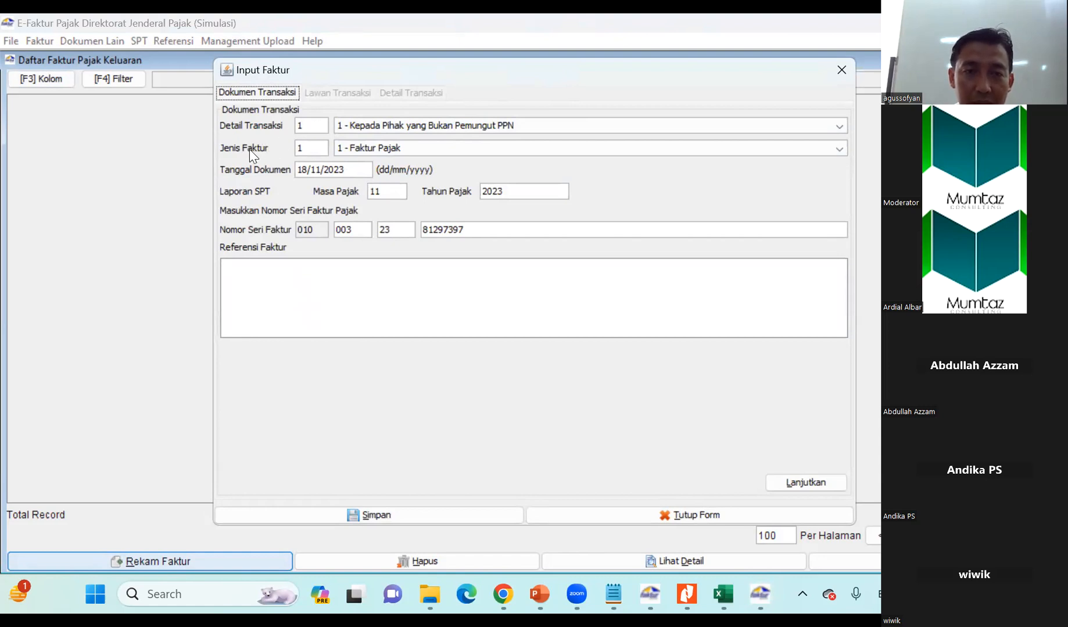
Compare the first sale's tax invoice number in the Excel sheet with the Nomor Seri Faktur in the Input Faktur form.
key("alt+Tab")
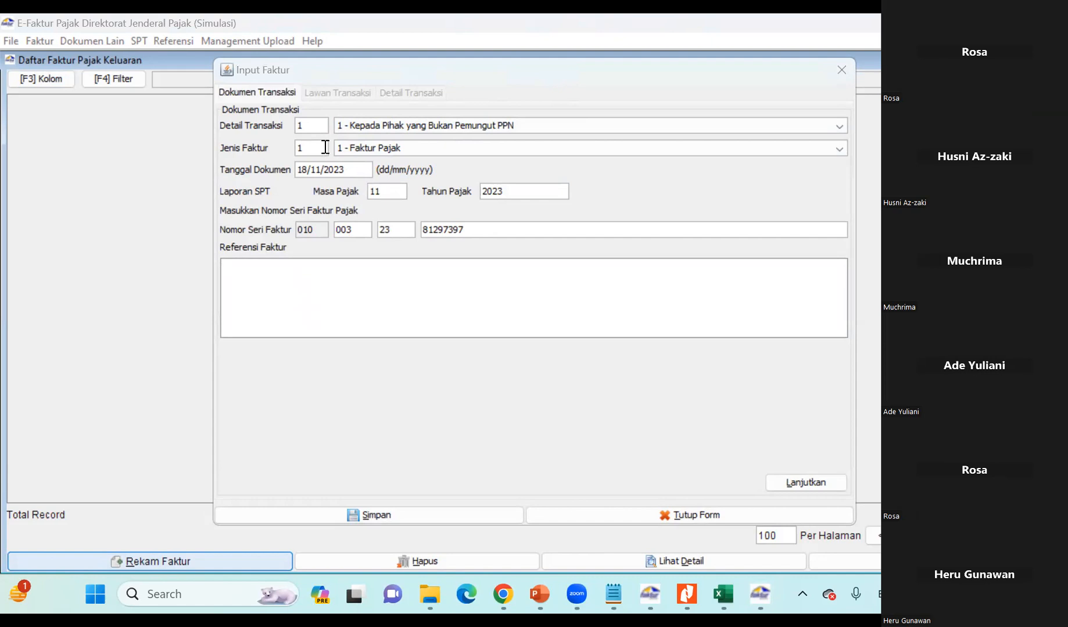
key("alt+Tab")
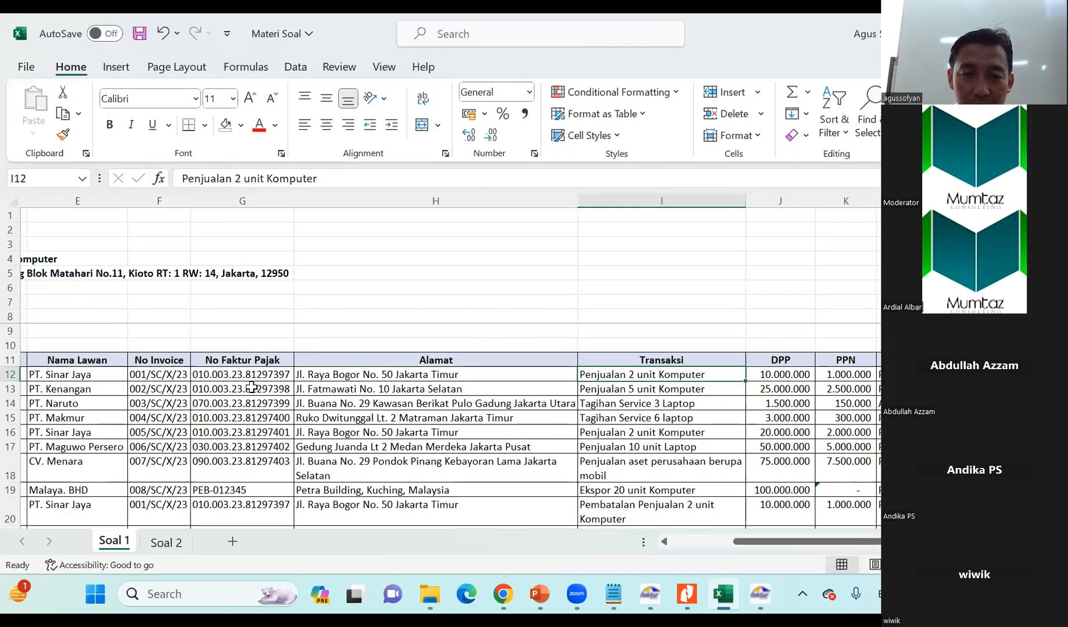
left_click(203, 376)
key("alt+Tab")
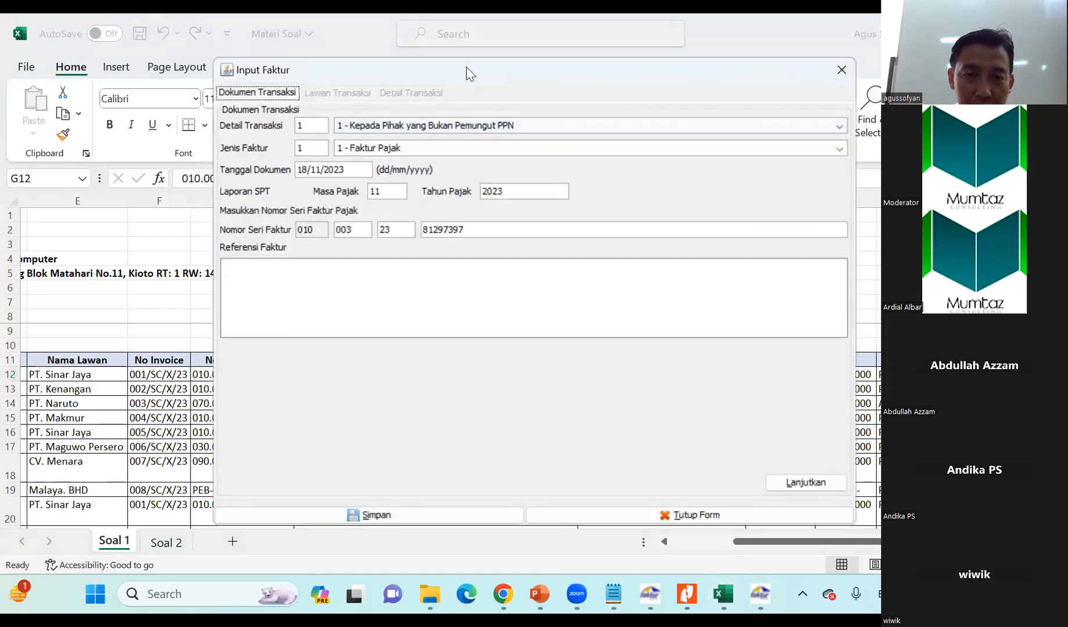
left_click_drag(466, 70, 690, 77)
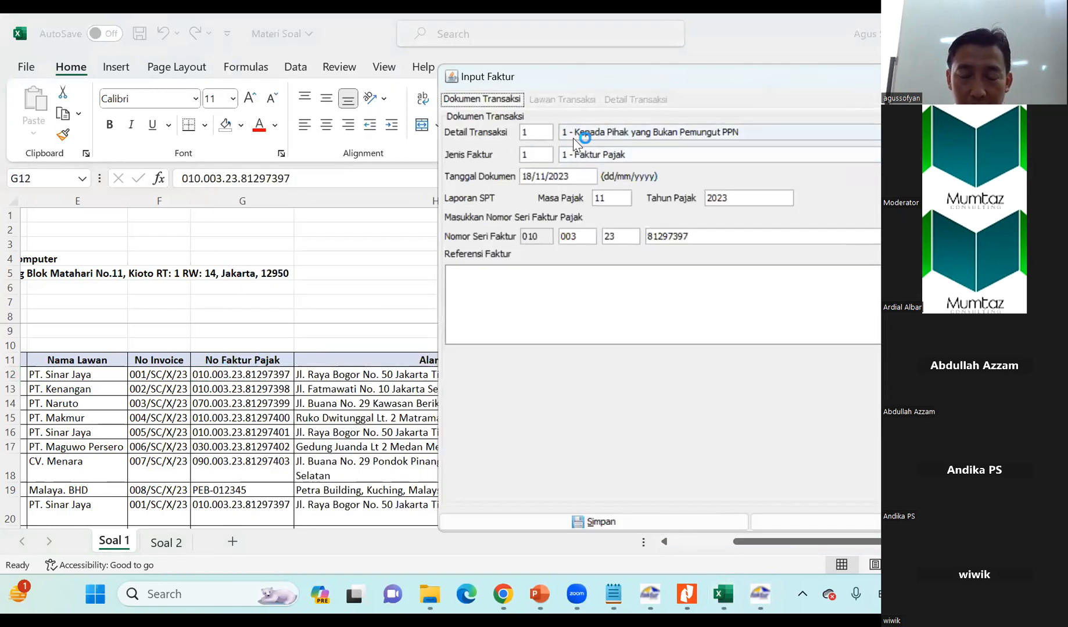
left_click_drag(610, 76, 533, 76)
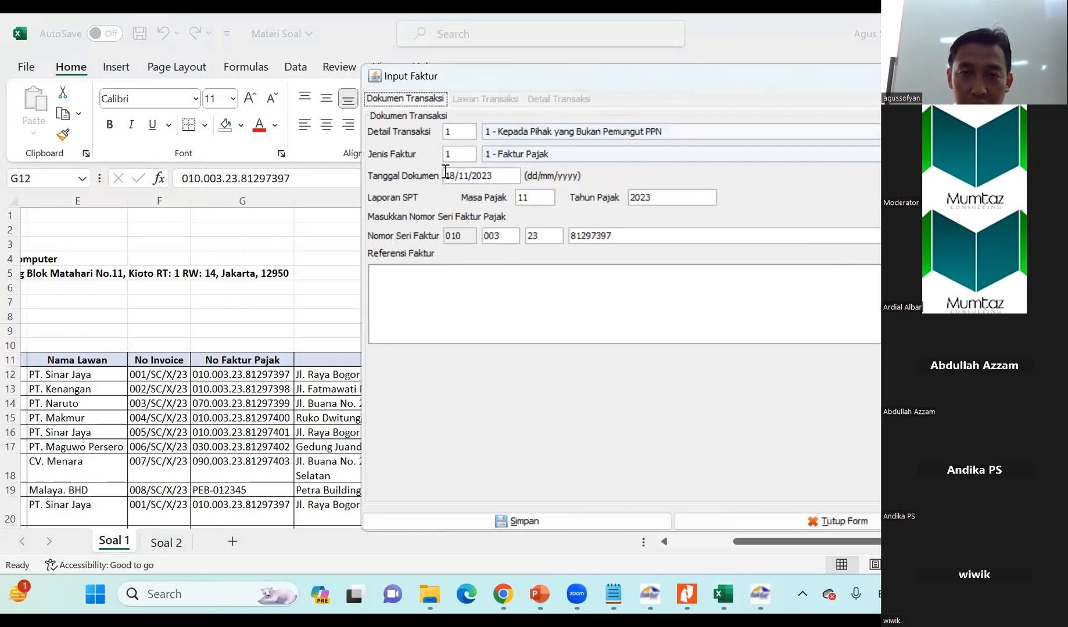
left_click_drag(674, 82, 546, 67)
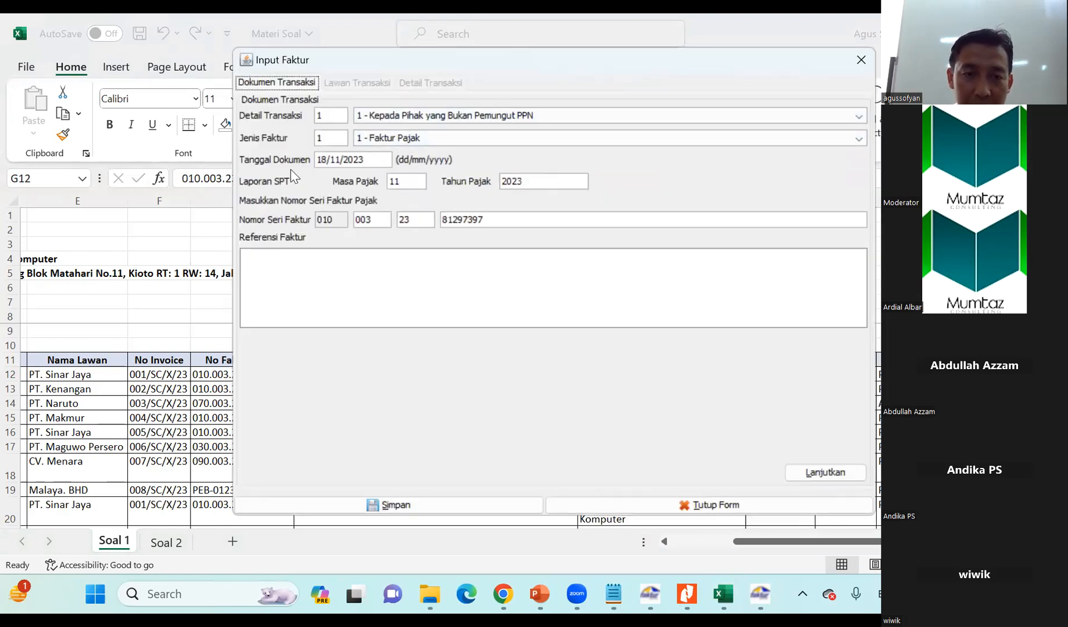
Look up the first sale's date in the sheet, set Tanggal Dokumen to 01/10/2023, and move the form aside to uncover the No Invoice column.
left_click(64, 369)
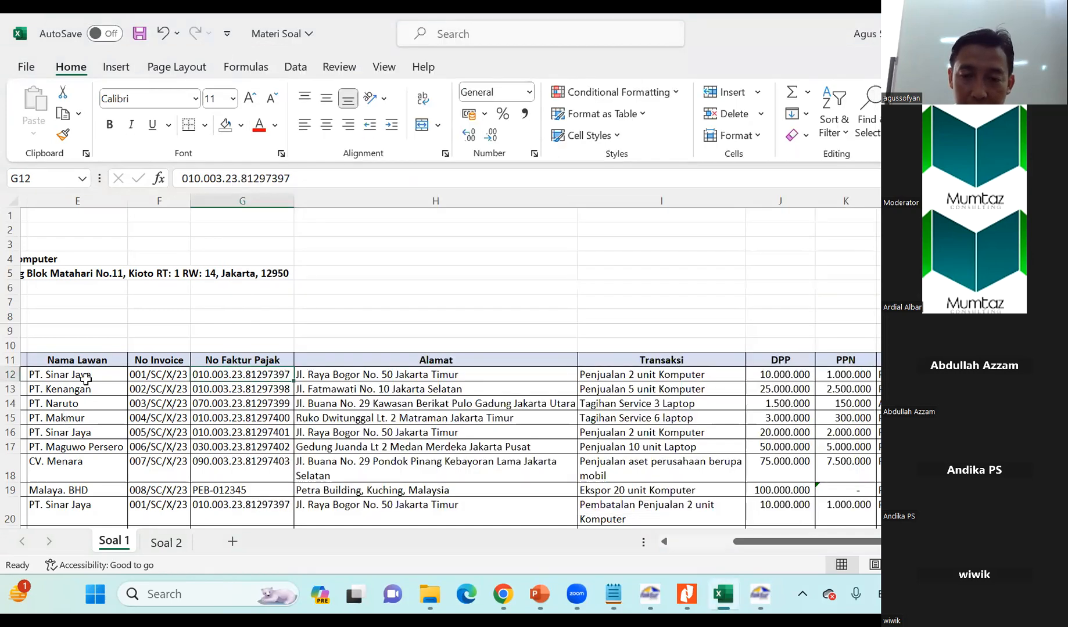
key("Left")
key("Left")
key("Left")
key("Left")
key("Left")
key("Left")
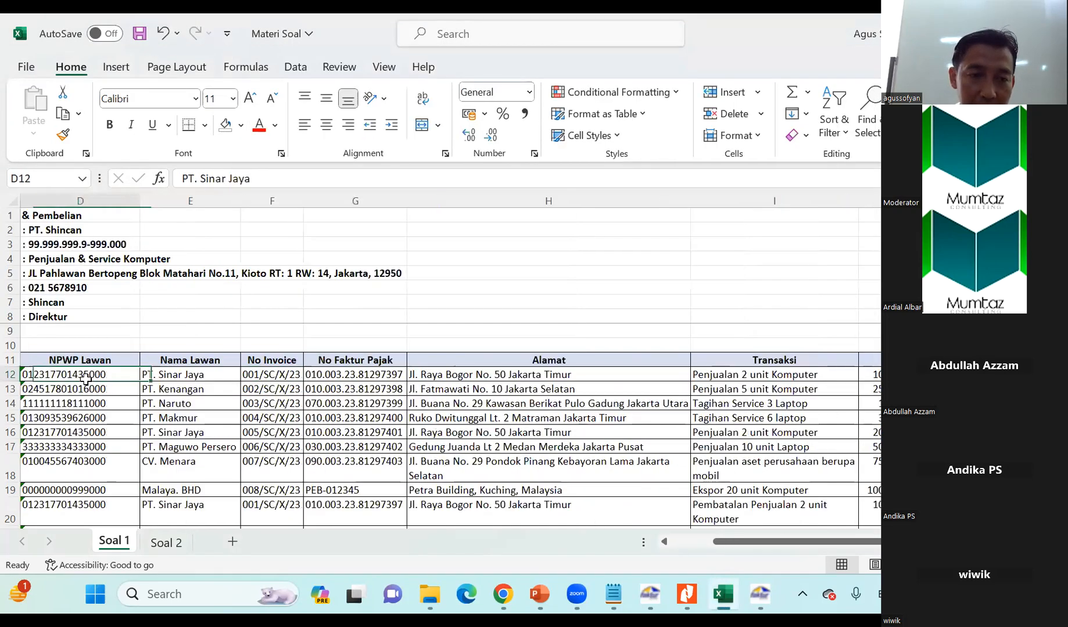
key("alt+Tab")
left_click(321, 158)
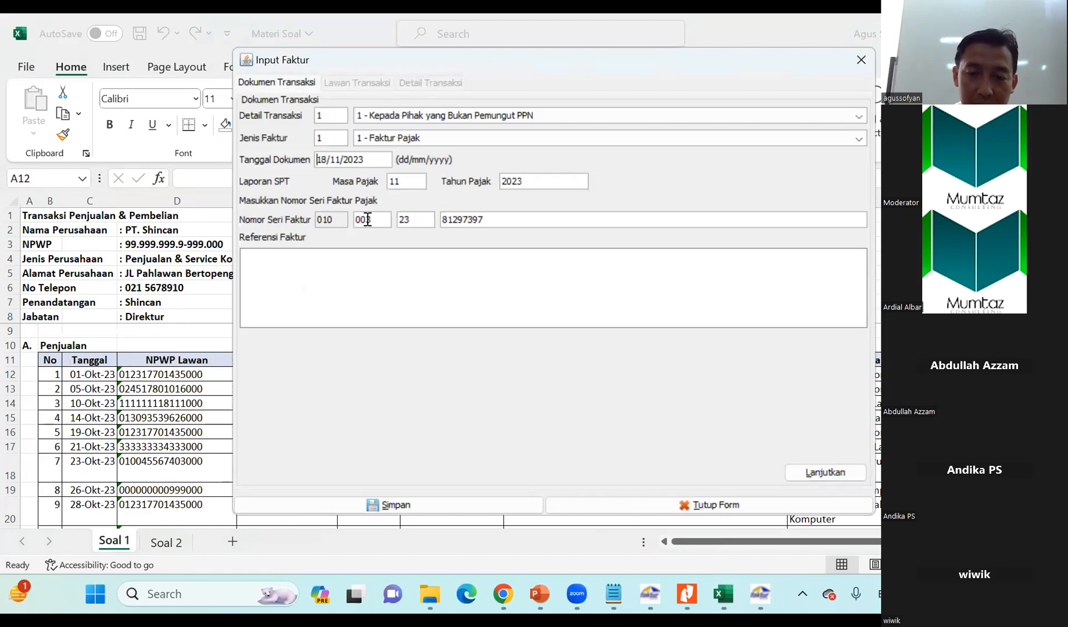
type("0")
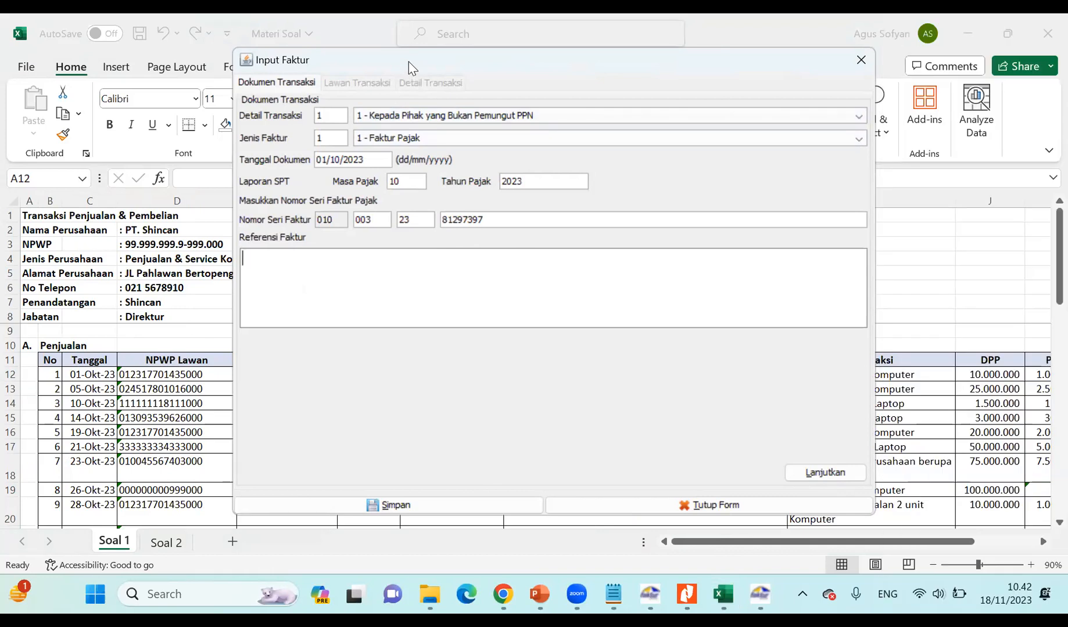
left_click_drag(417, 61, 732, 54)
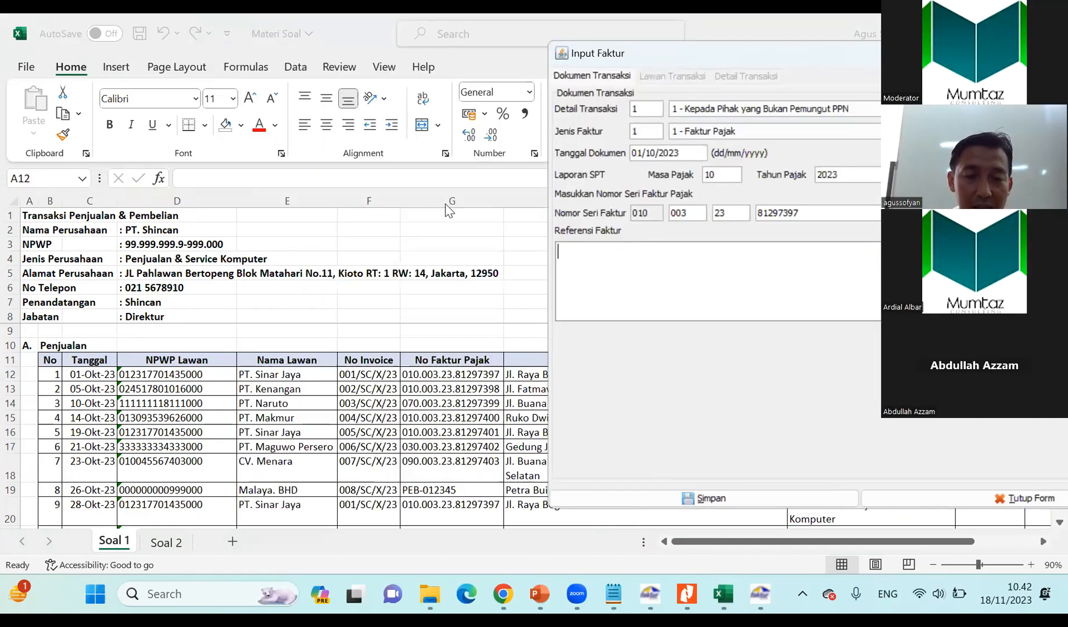
Locate the first sale's invoice number in the sheet and begin the Referensi Faktur text with "SESUAI INV NO.".
left_click(368, 377)
left_click(368, 377)
key("alt+Tab")
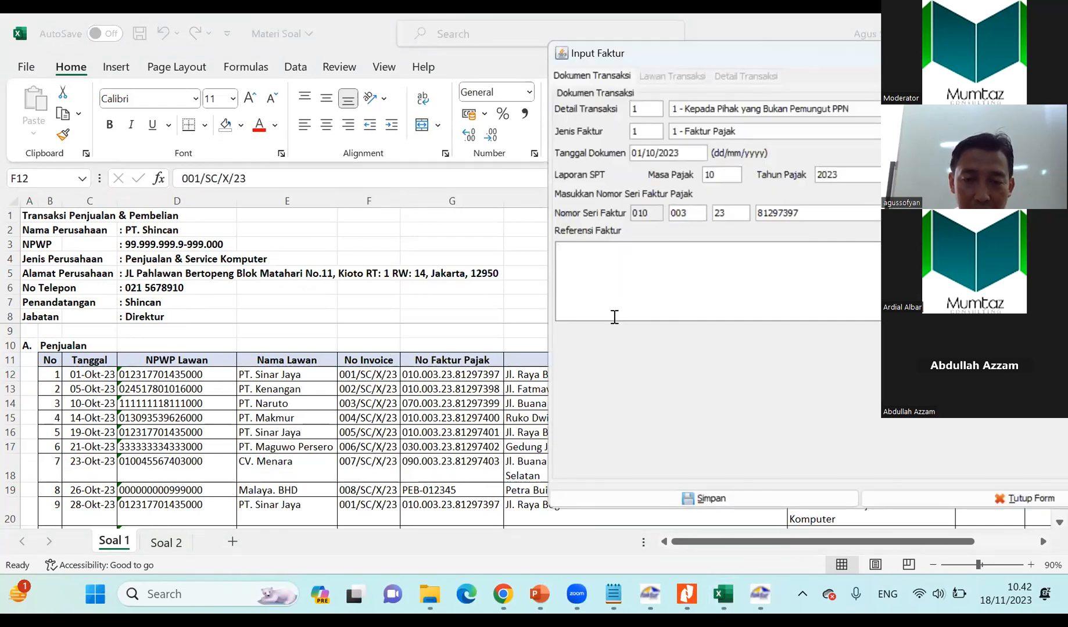
type("SESUAI INV NO.")
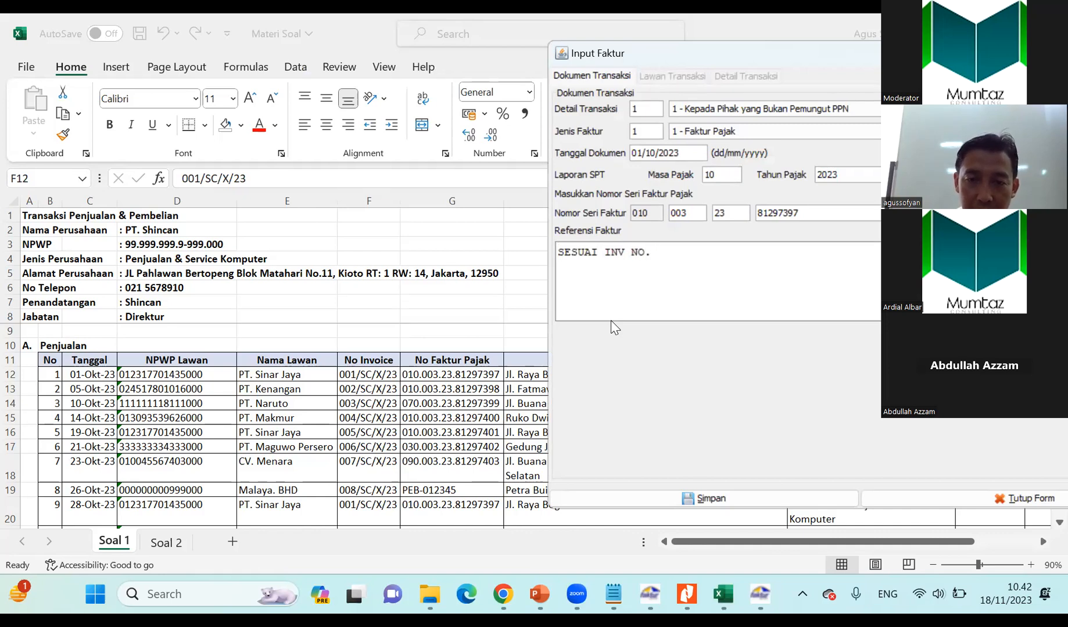
Copy the first sale's invoice number 001/SC/X/23 from the sheet and append it to the Referensi Faktur text.
left_click(351, 375)
left_click_drag(175, 182, 301, 175)
key("ctrl+c")
key("alt+Tab")
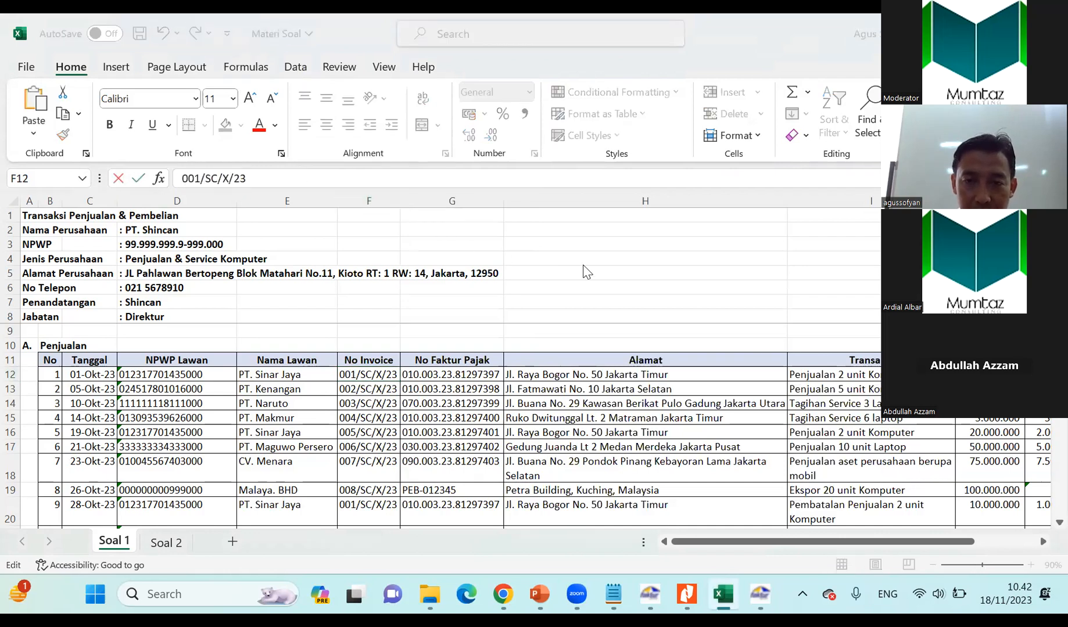
key("ctrl+v")
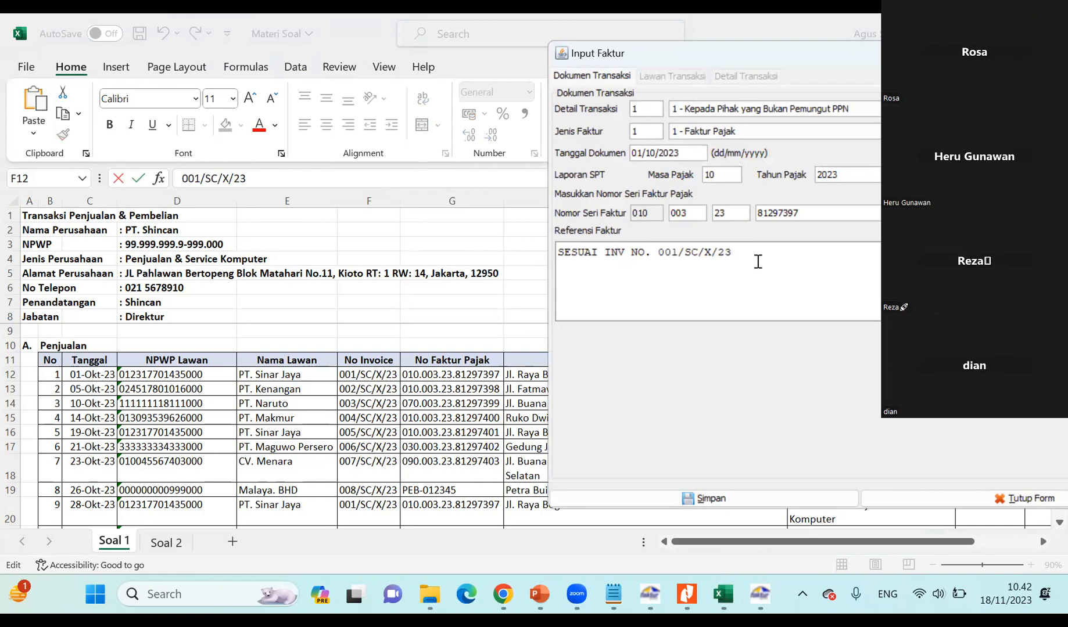
Reposition the Input Faktur form, continue to Lawan Transaksi, and list all registered counterparties without a search keyword.
left_click_drag(707, 54, 309, 96)
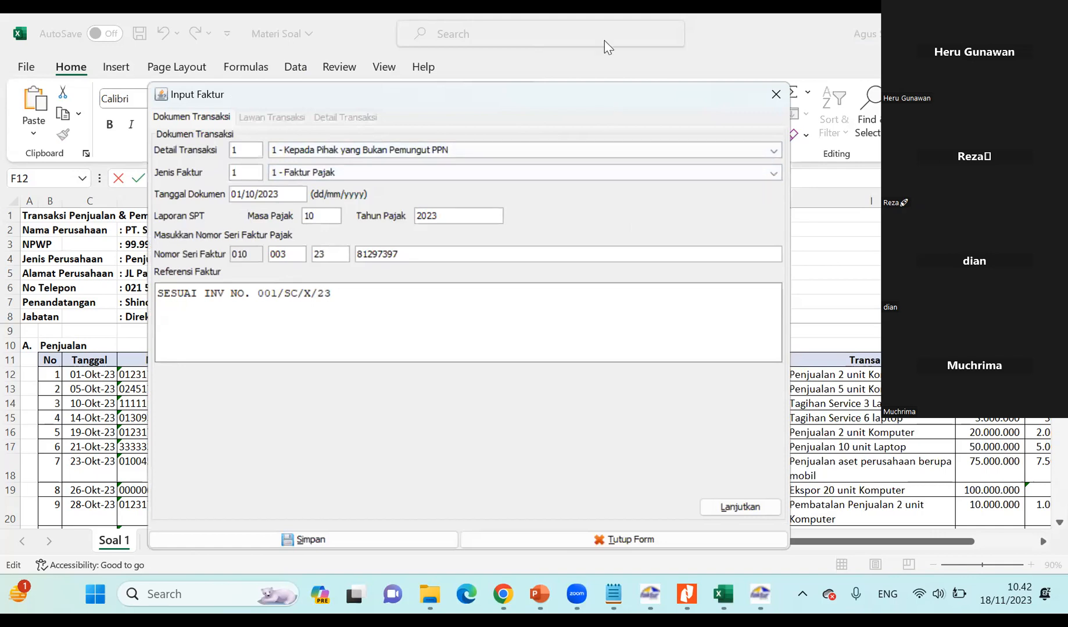
left_click_drag(605, 99, 604, 41)
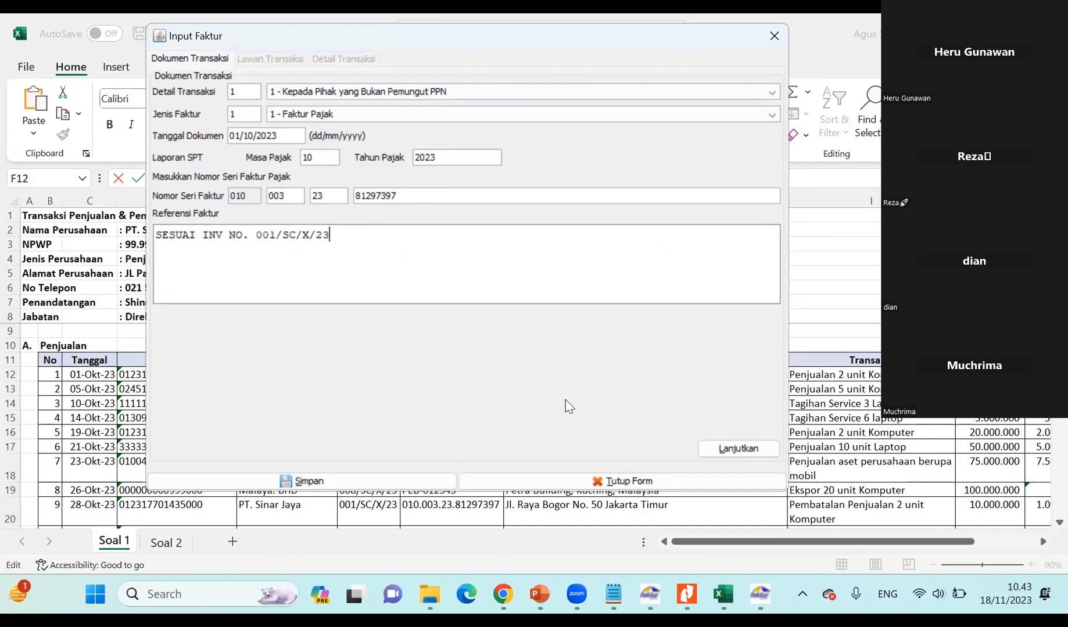
left_click(726, 450)
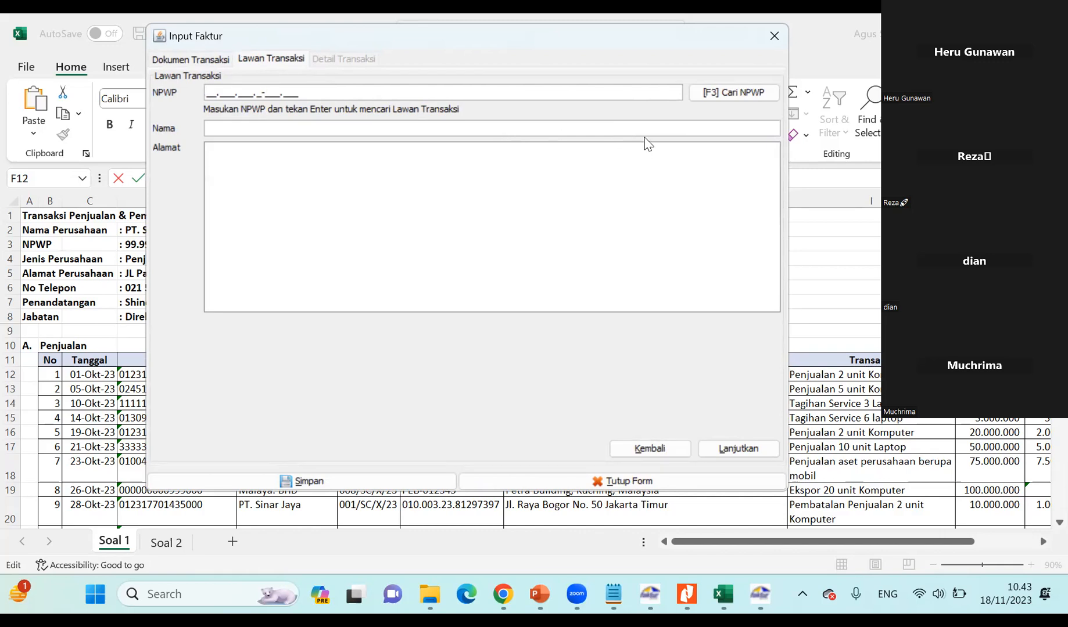
left_click(715, 93)
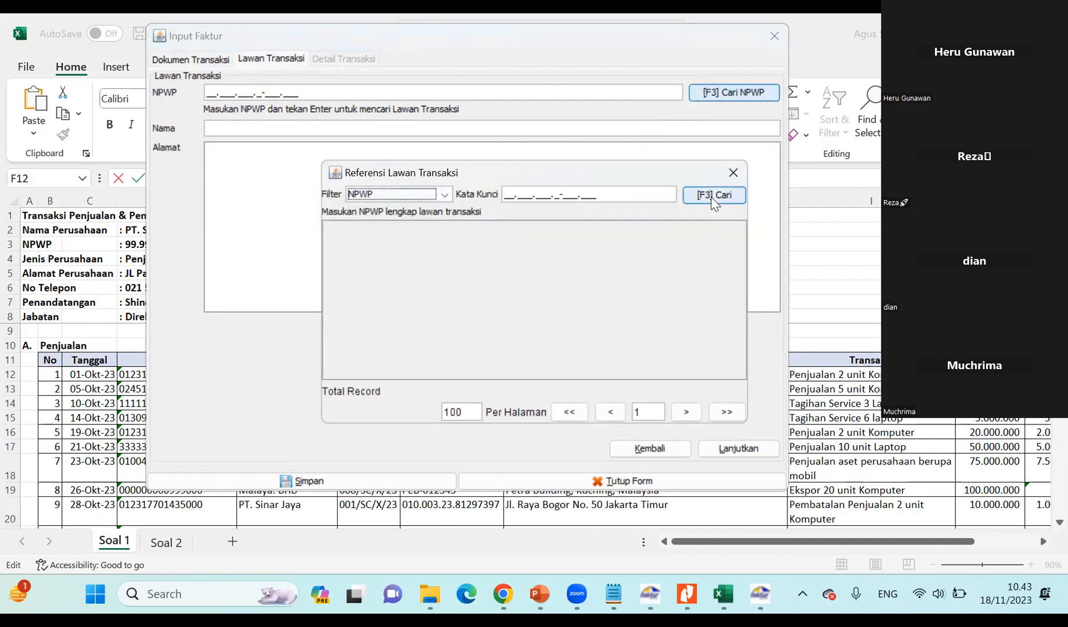
left_click(714, 197)
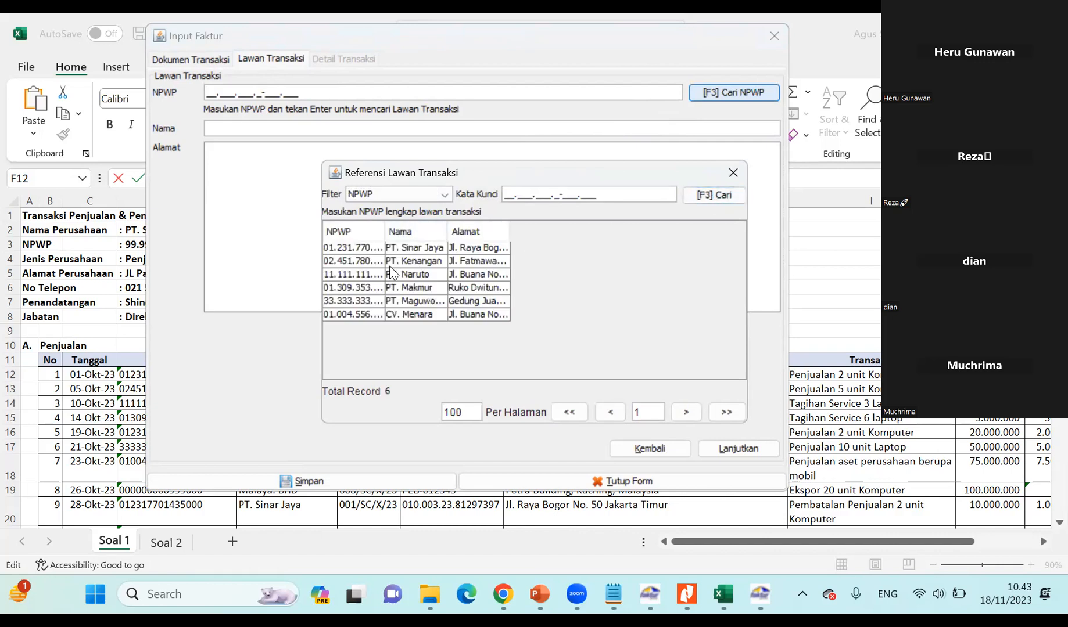
Check the first sale's customer in the sheet and choose PT. Sinar Jaya from the counterparty list.
left_click(73, 419)
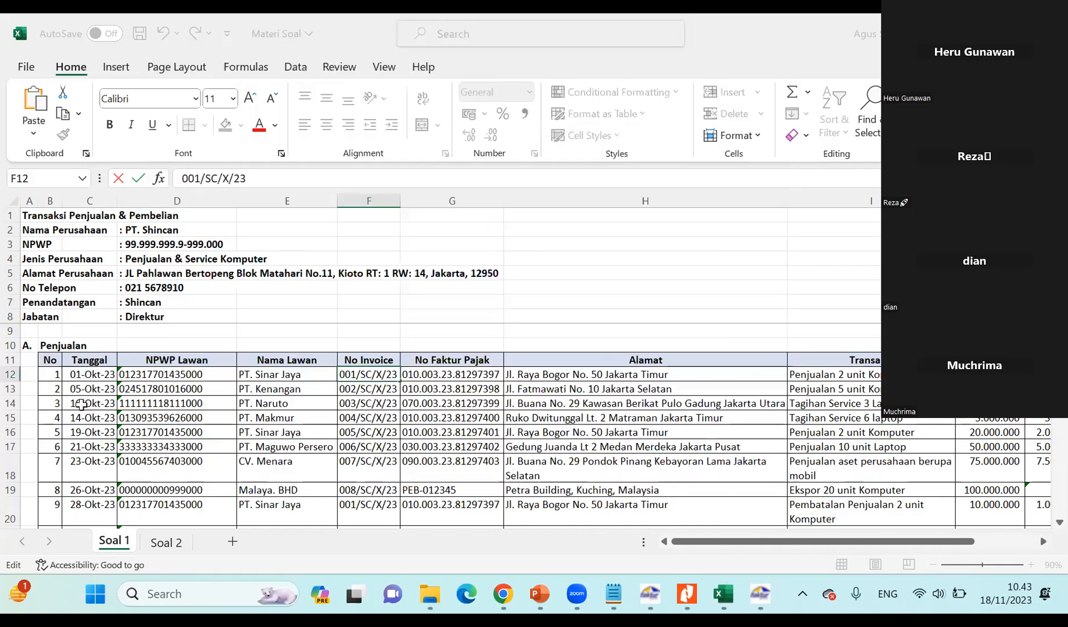
left_click(277, 375)
key("alt+Tab")
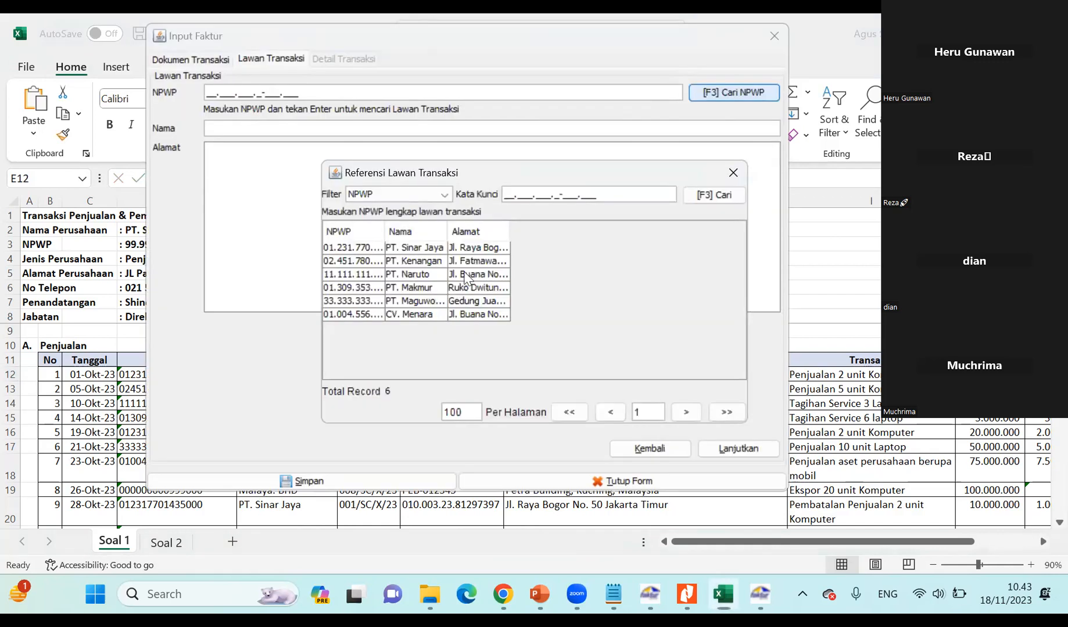
double_click(428, 256)
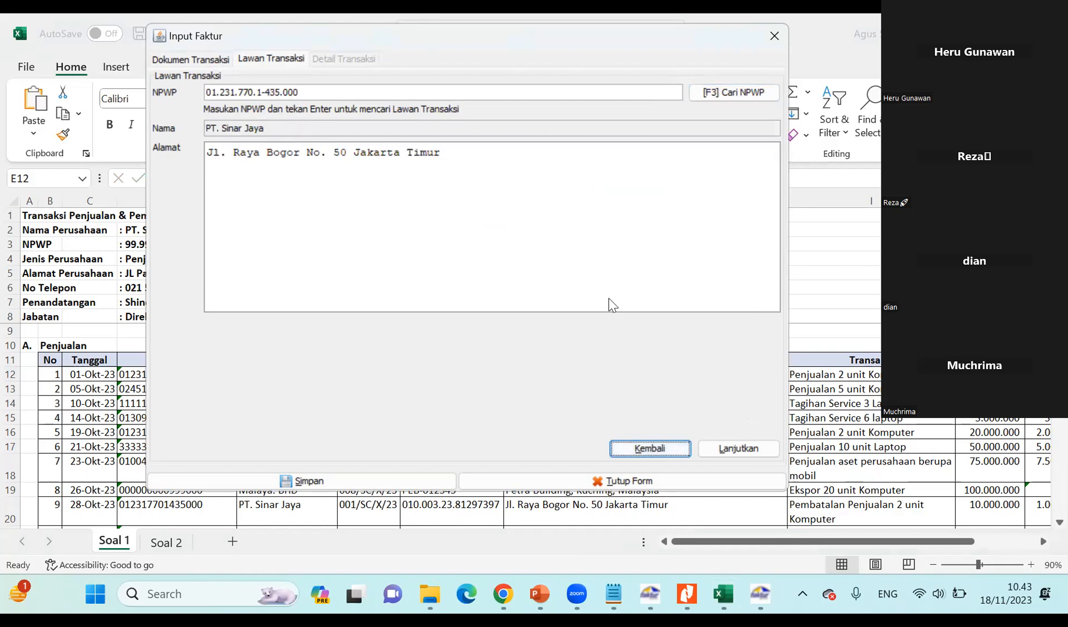
Continue to Detail Transaksi, start recording a transaction, and copy the first sale's description from cell I12 of the sheet.
left_click(736, 450)
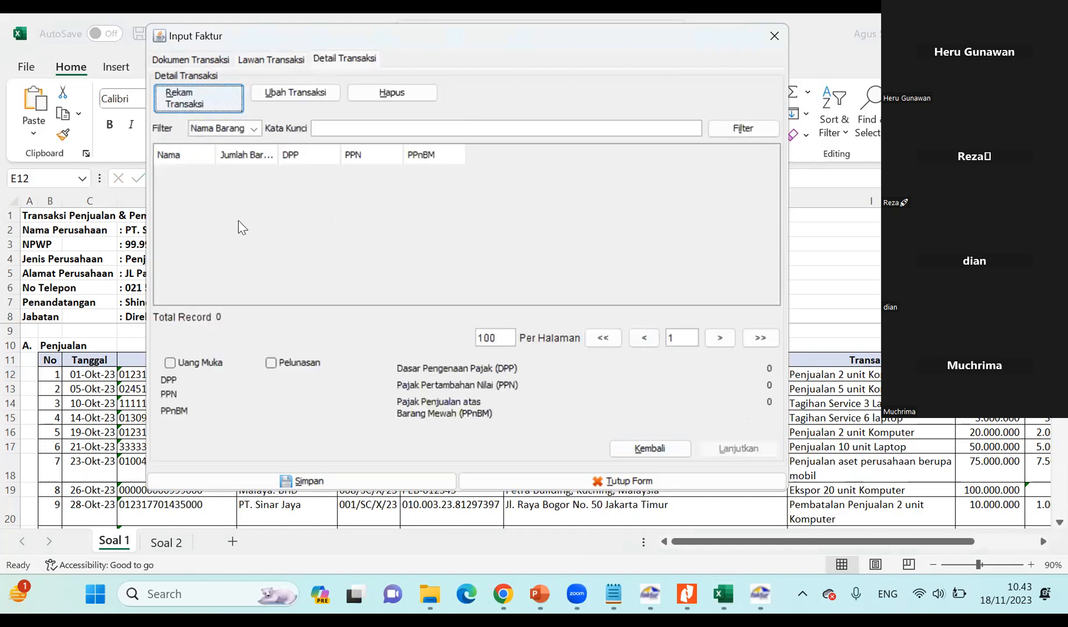
left_click(204, 97)
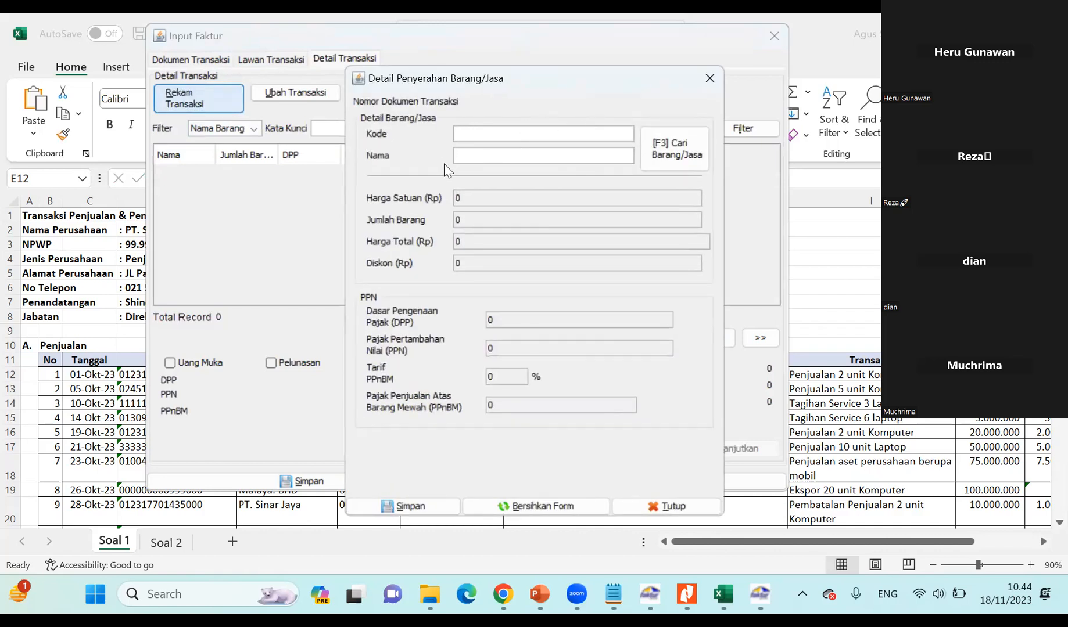
left_click(877, 377)
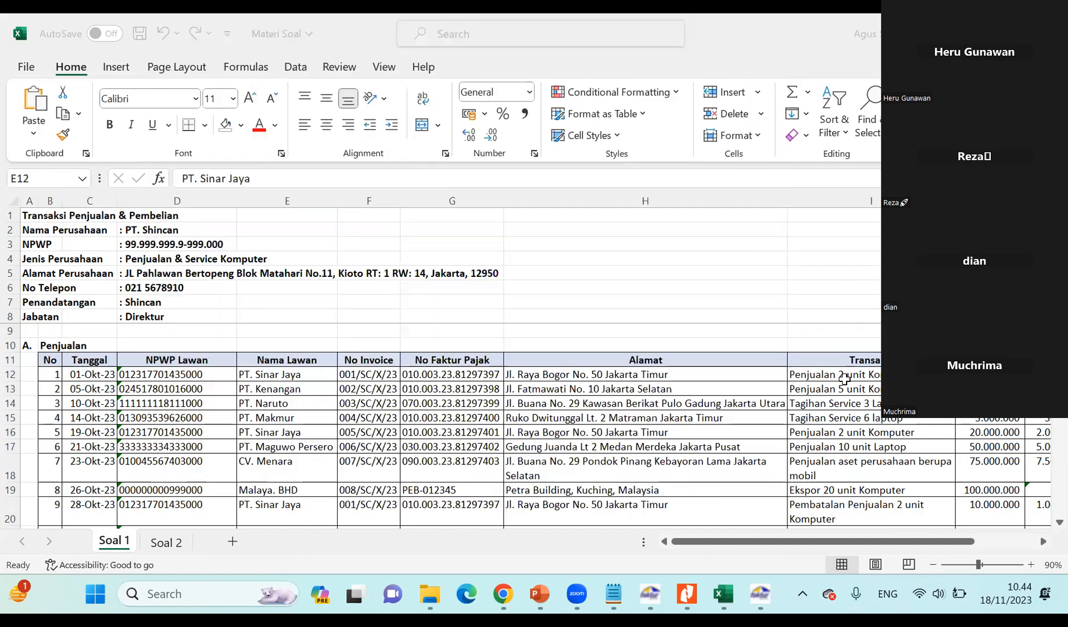
left_click(814, 374)
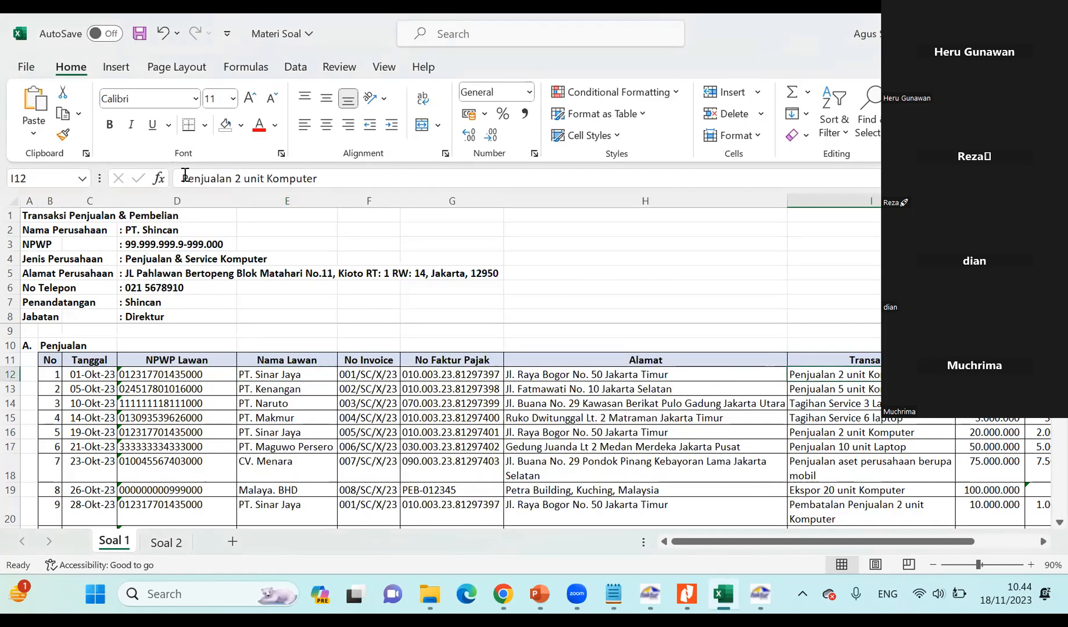
left_click_drag(182, 178, 375, 175)
key("ctrl+c")
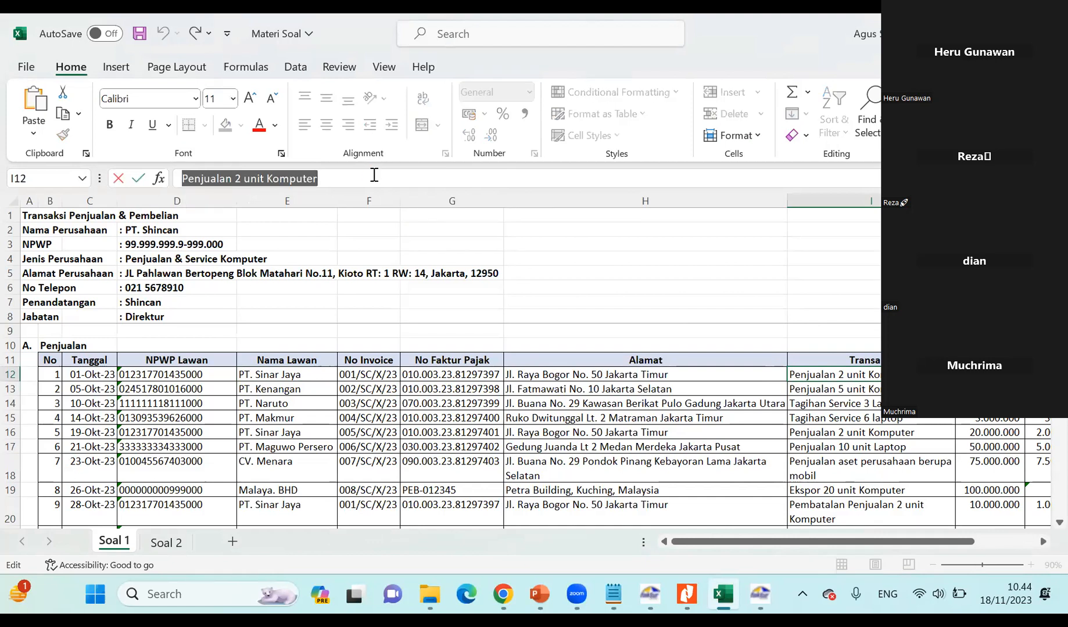
key("alt+Tab")
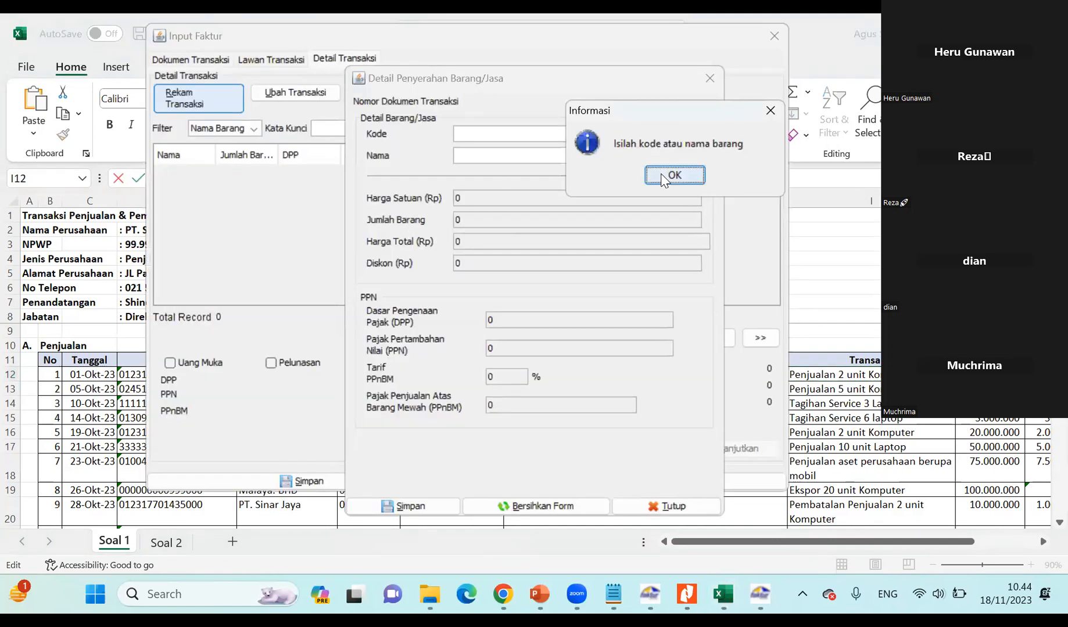
Set the item's Nama to "Penjualan 2 unit Komputer" and continue filling in without registering it as a new item.
left_click(687, 175)
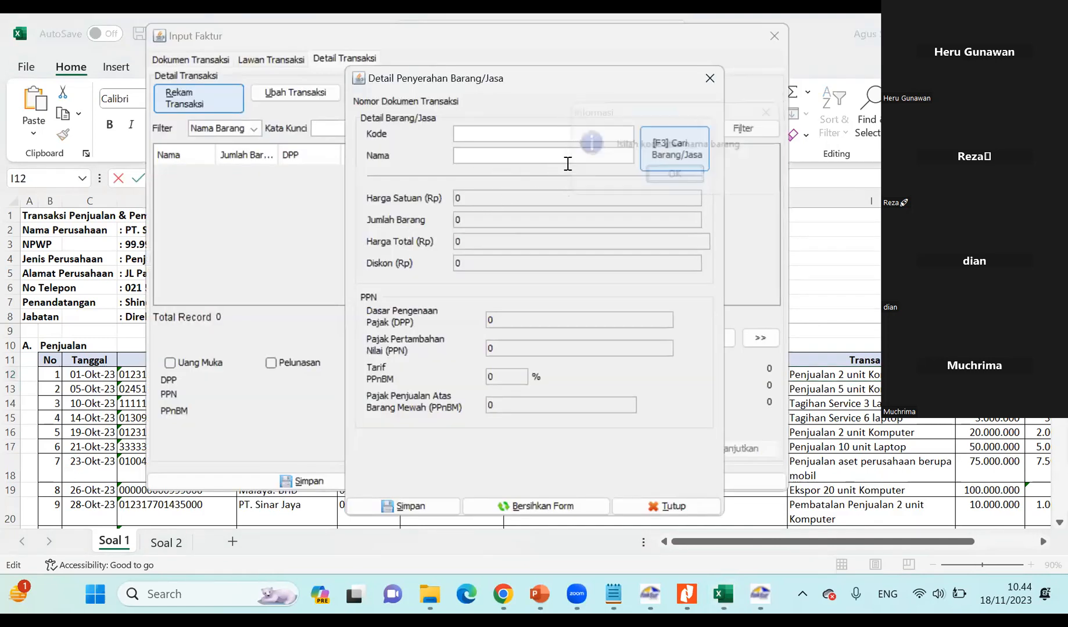
left_click(503, 155)
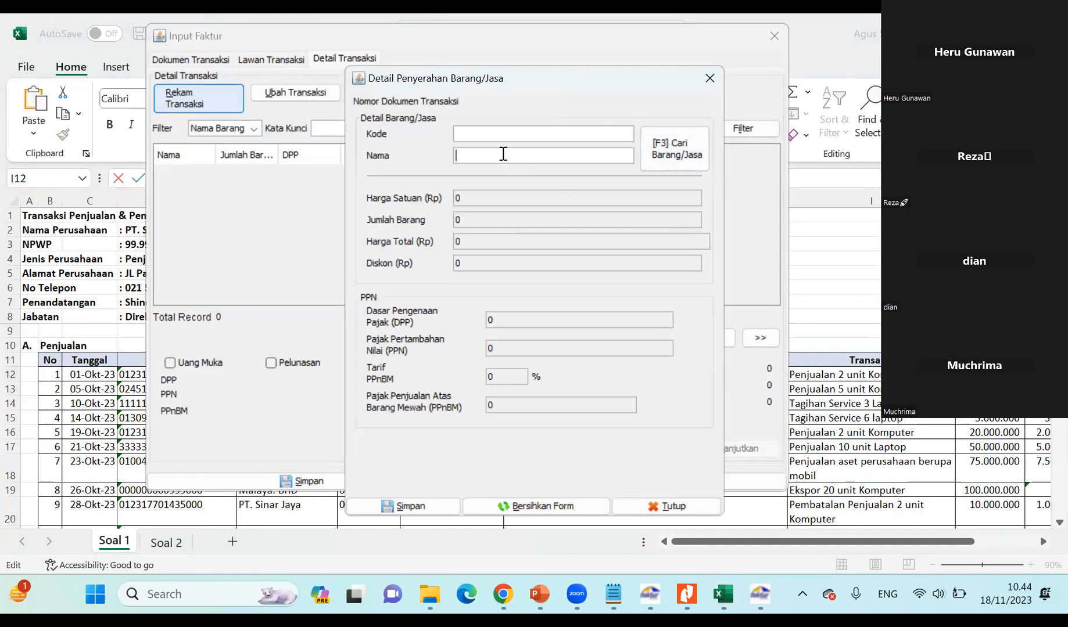
key("ctrl+v")
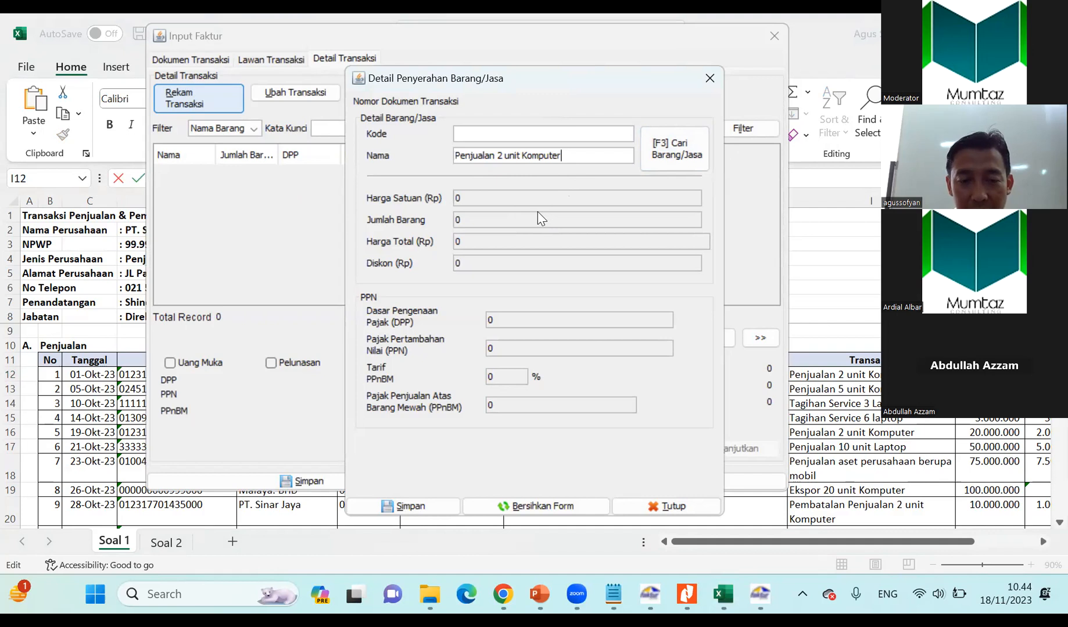
key("Return")
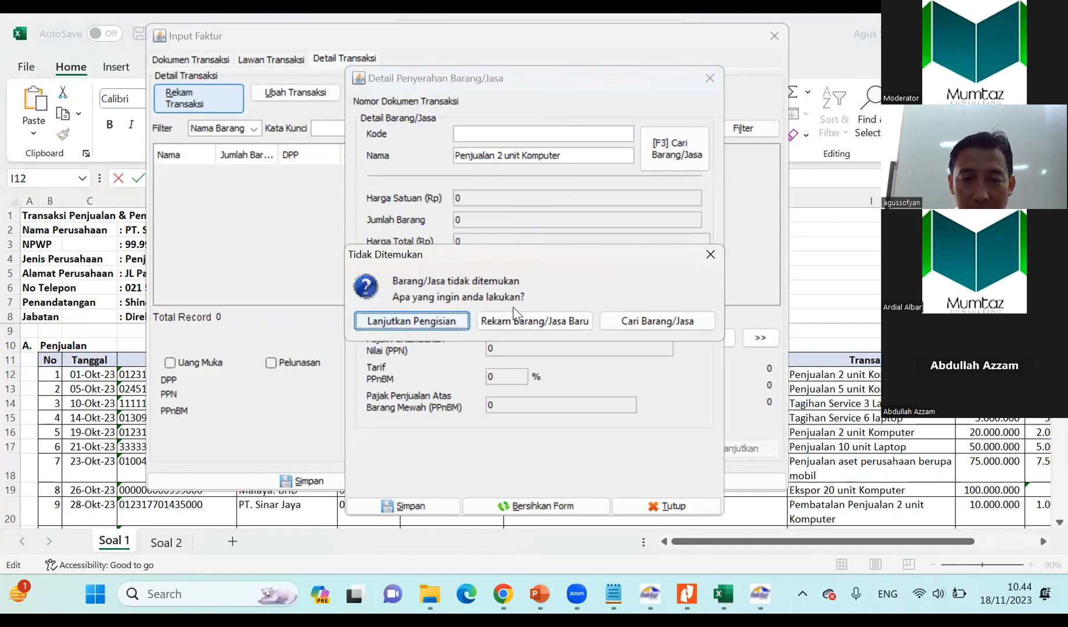
left_click(392, 324)
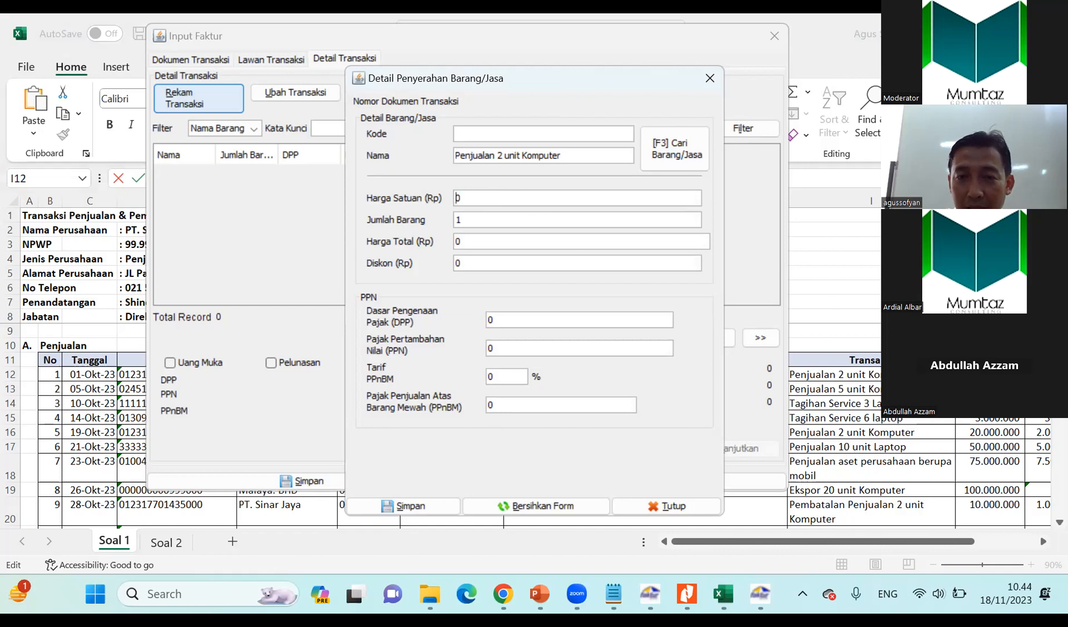
Look up the first sale's DPP in the sheet and enter 10.000.000 as Harga Satuan.
key("alt+Tab")
key("Tab")
key("alt+Tab")
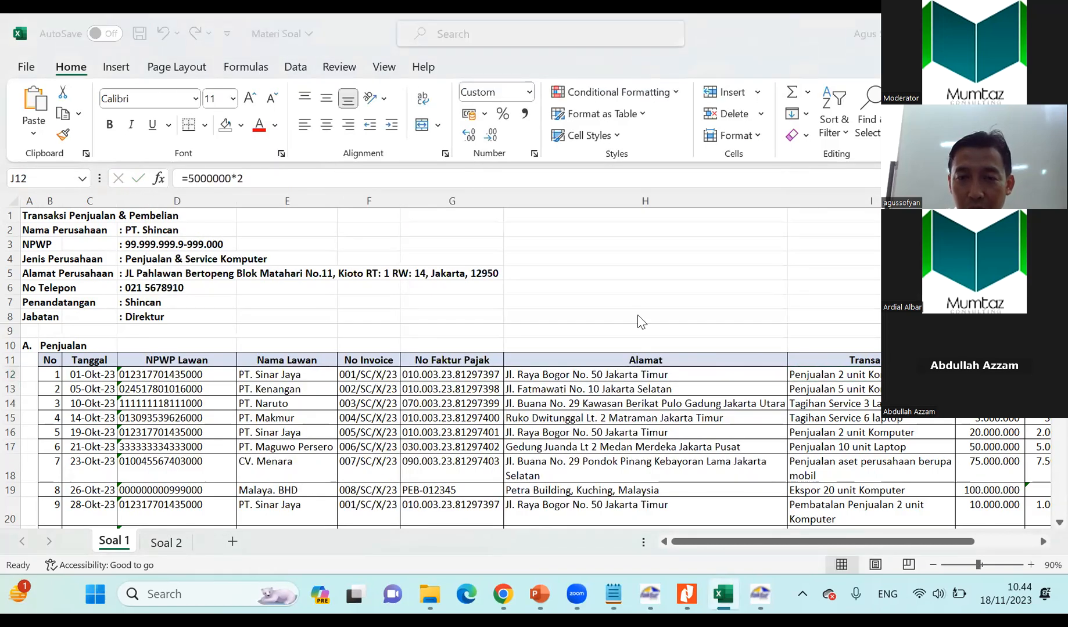
type("10")
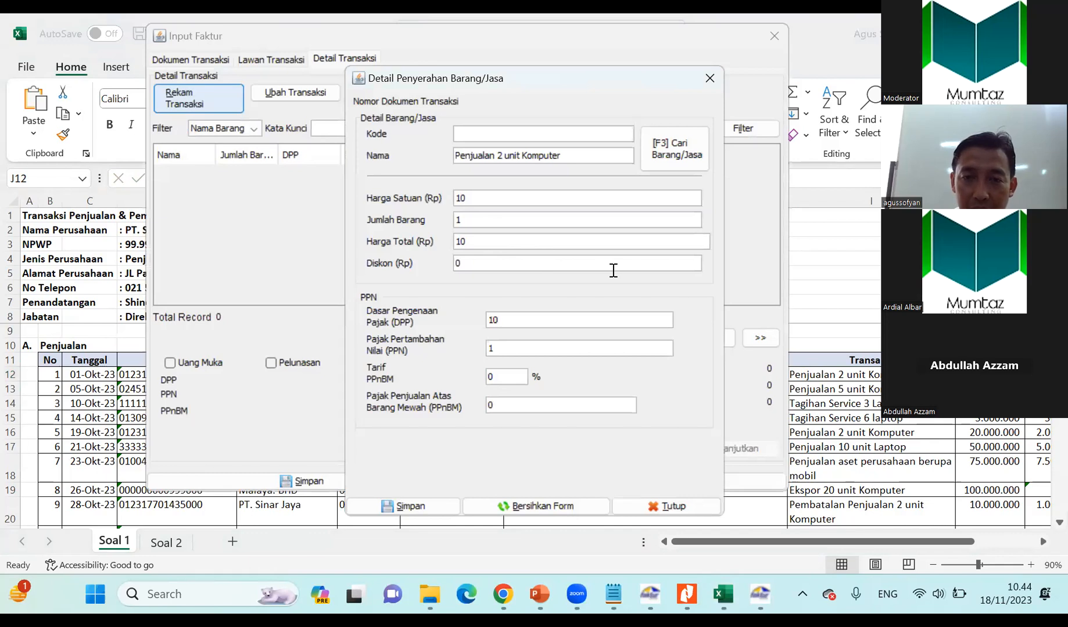
type(".000.00")
key("Tab")
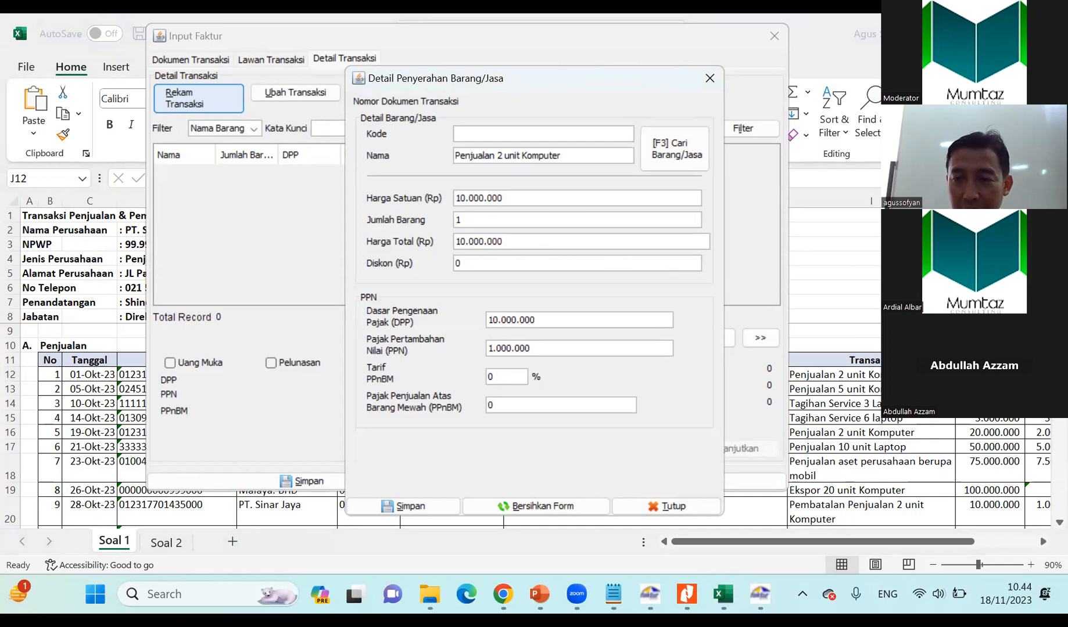
Check the DPP formula in cell J12, then set Harga Satuan to 5.000.000 and Jumlah Barang to 2.
key("alt+Tab")
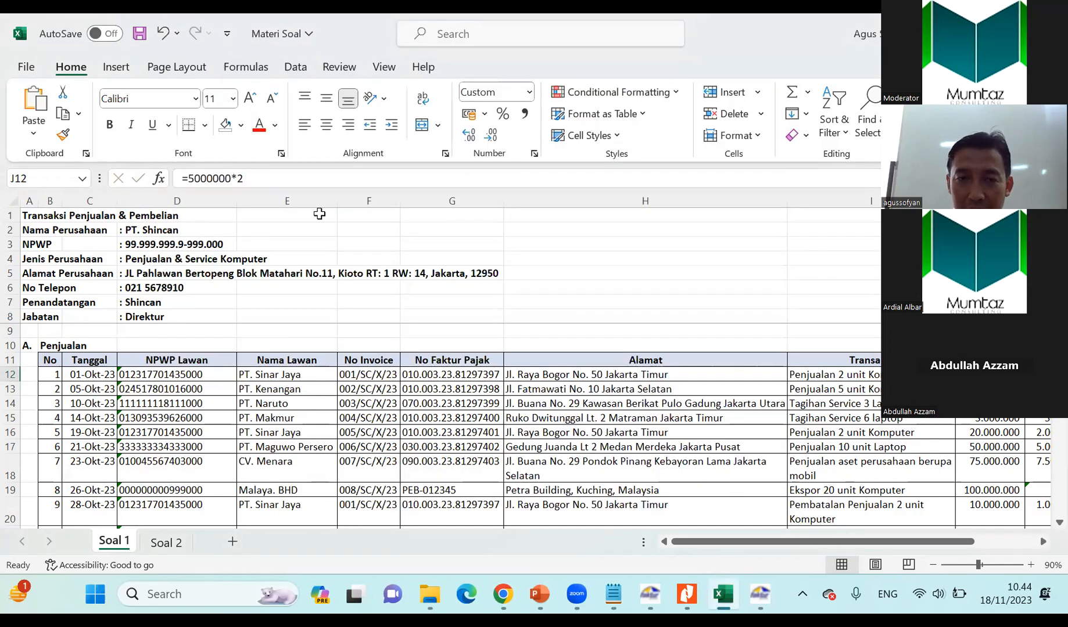
left_click(212, 179)
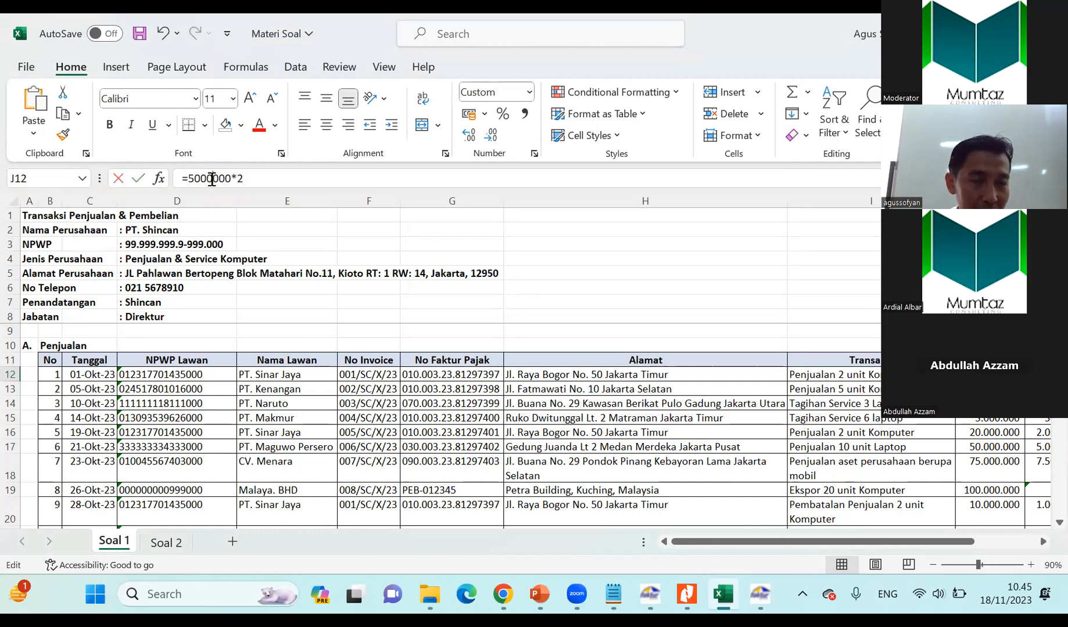
key("alt+Tab")
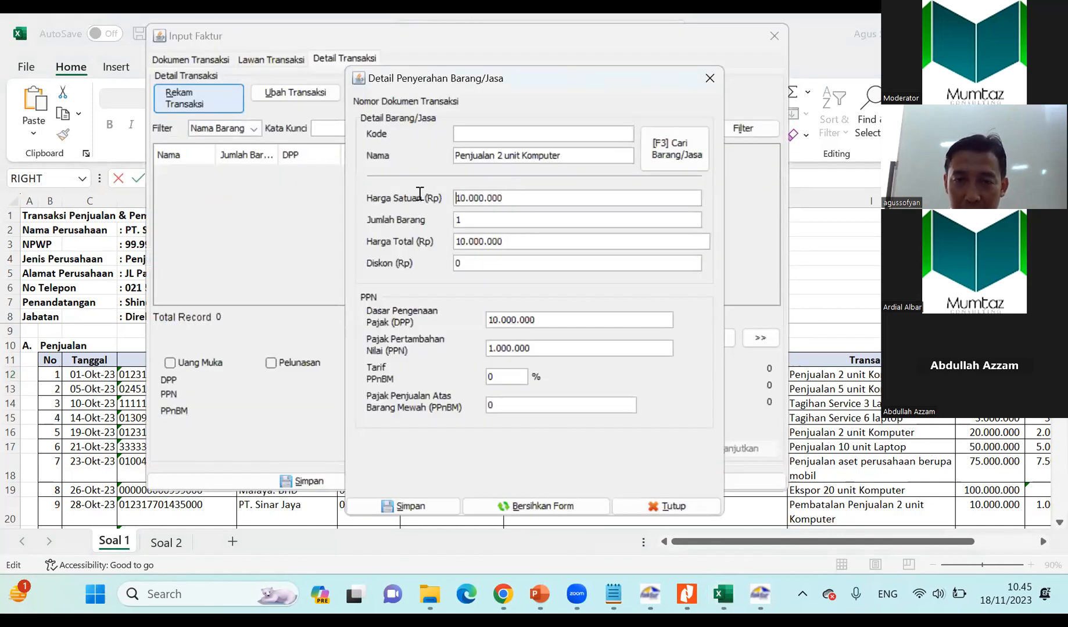
left_click_drag(454, 204, 519, 205)
type("5.000.000")
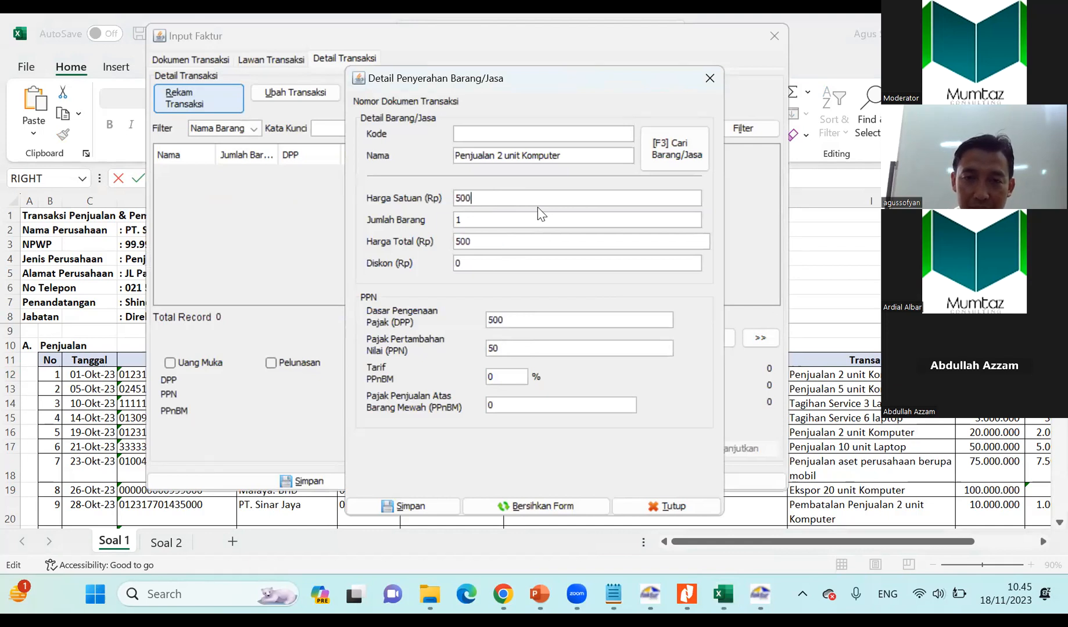
key("Tab")
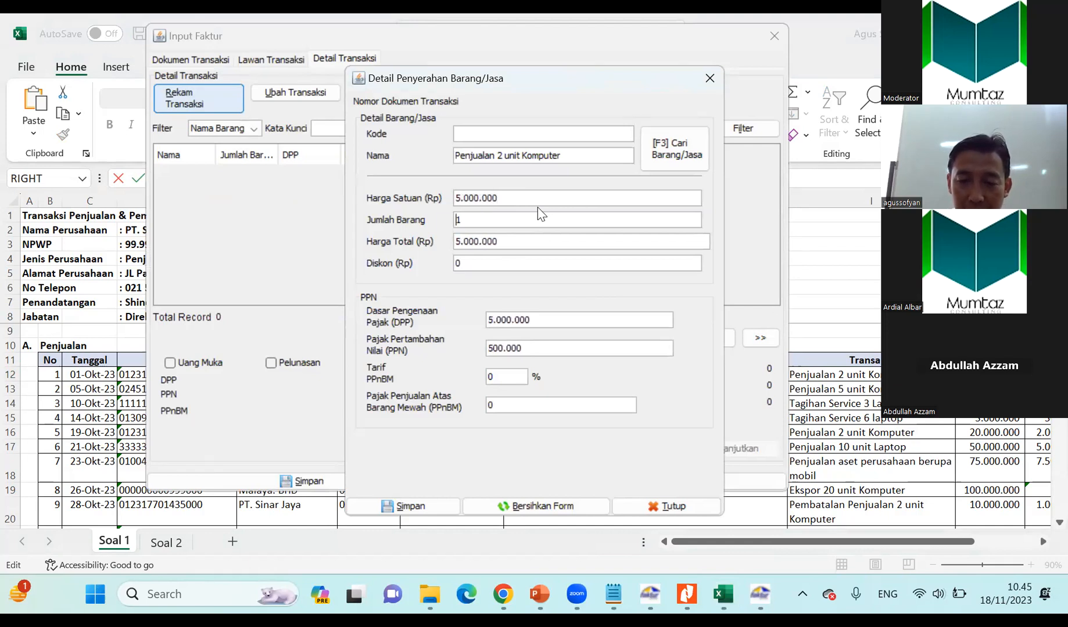
type("2")
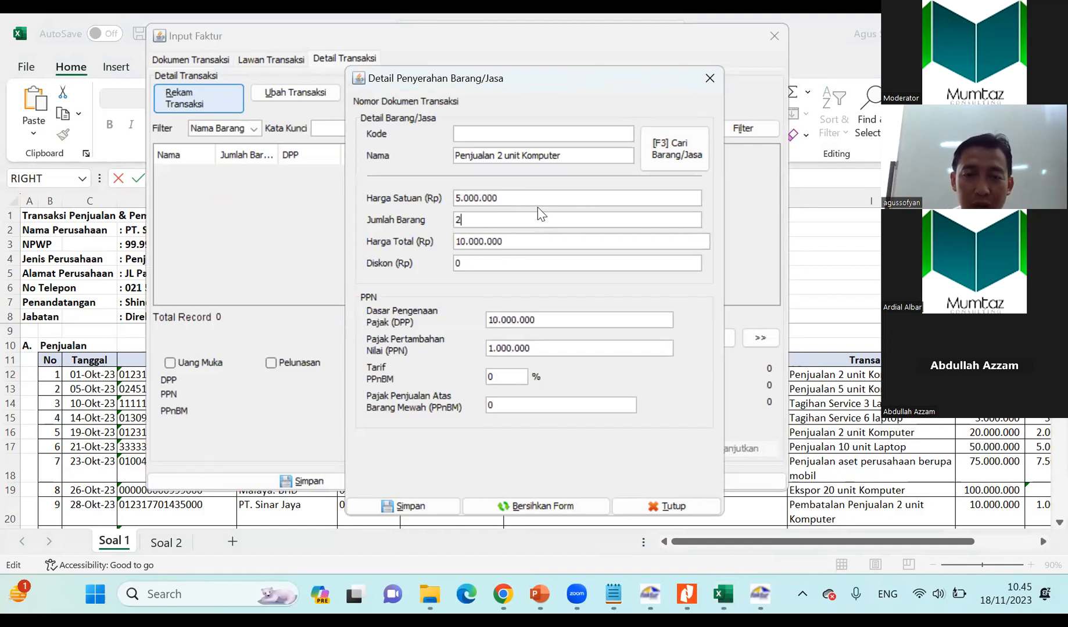
Save the item detail and decline defining another transaction detail.
left_click_drag(539, 76, 521, 24)
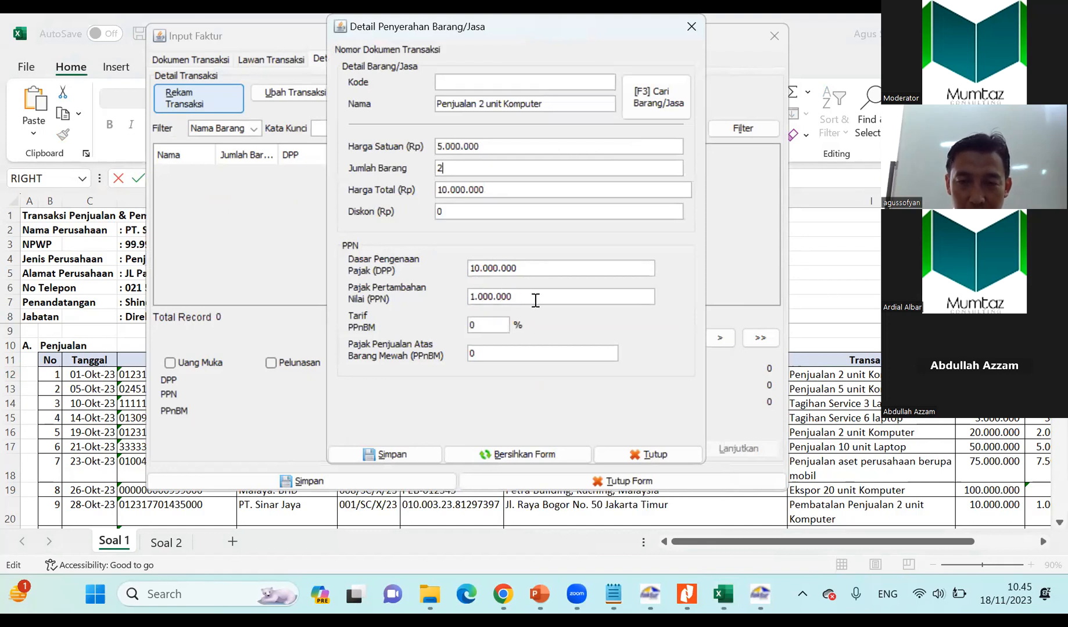
left_click(401, 453)
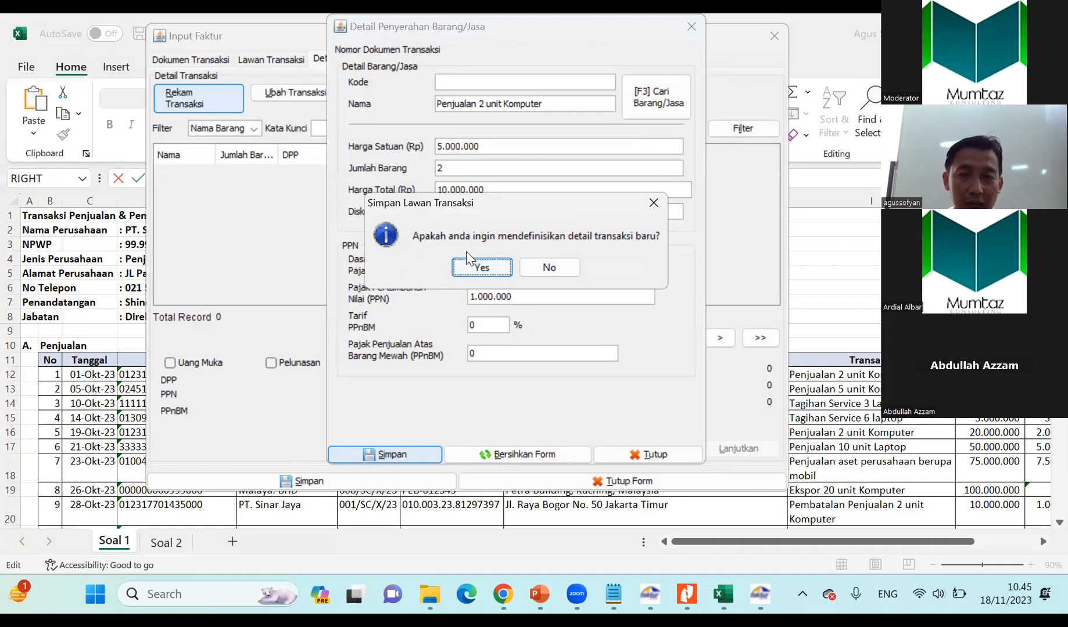
left_click(543, 268)
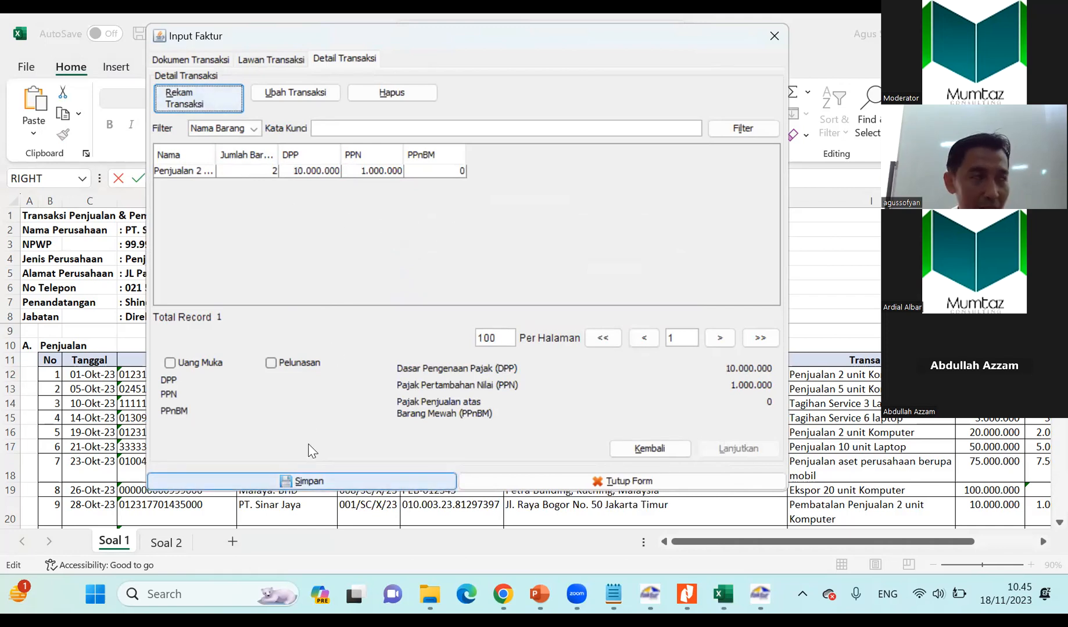
Save the invoice document without starting a new one, then select it in the list and widen the Status Approval column.
left_click(310, 481)
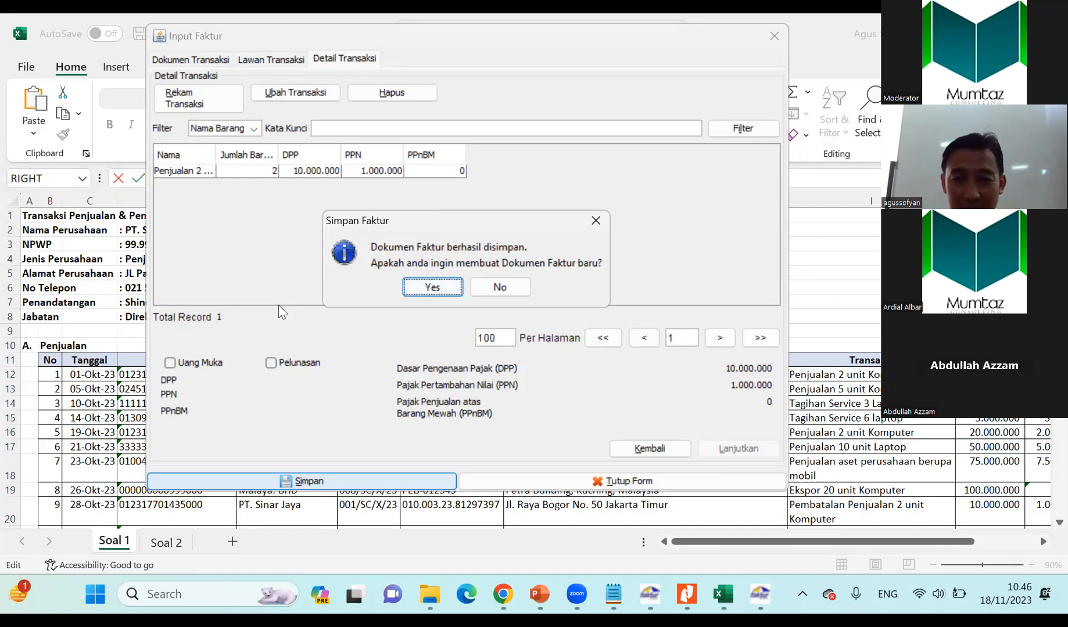
left_click(501, 284)
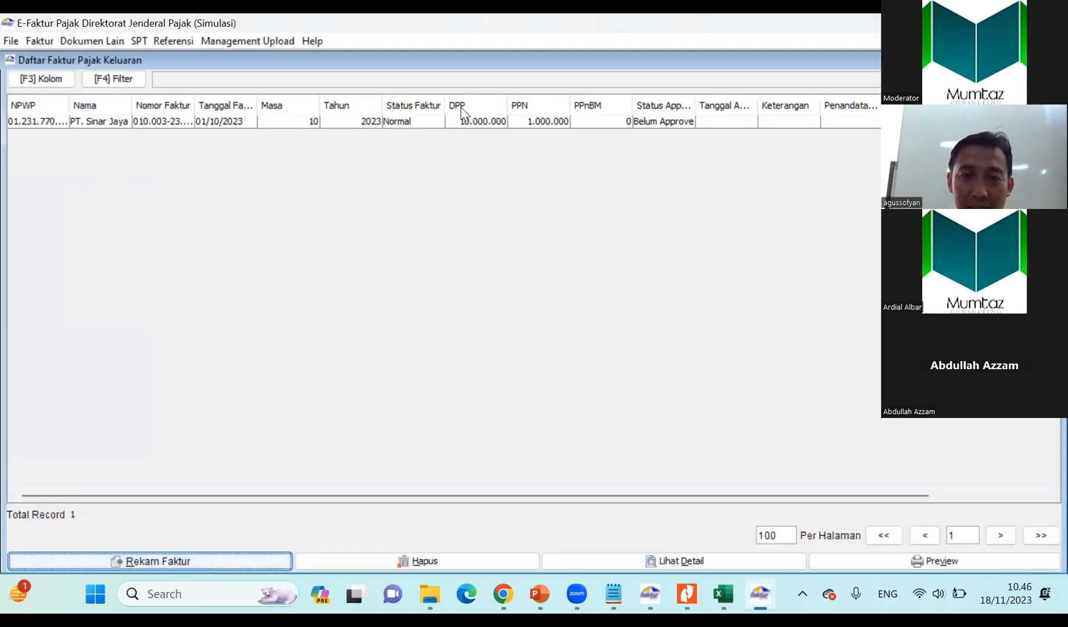
left_click(243, 122)
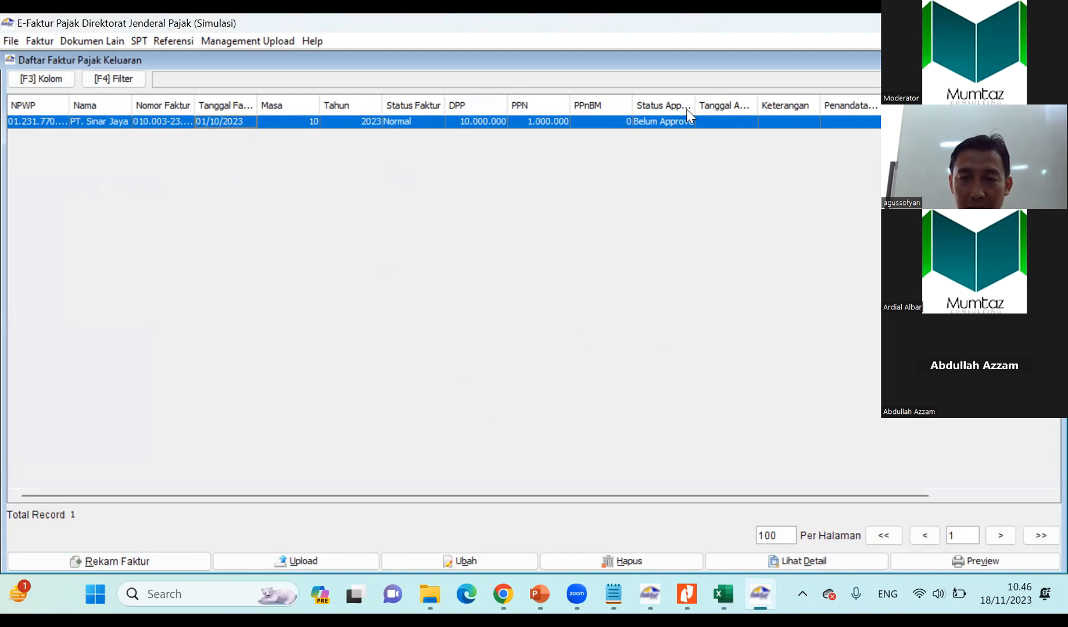
left_click_drag(695, 106, 738, 106)
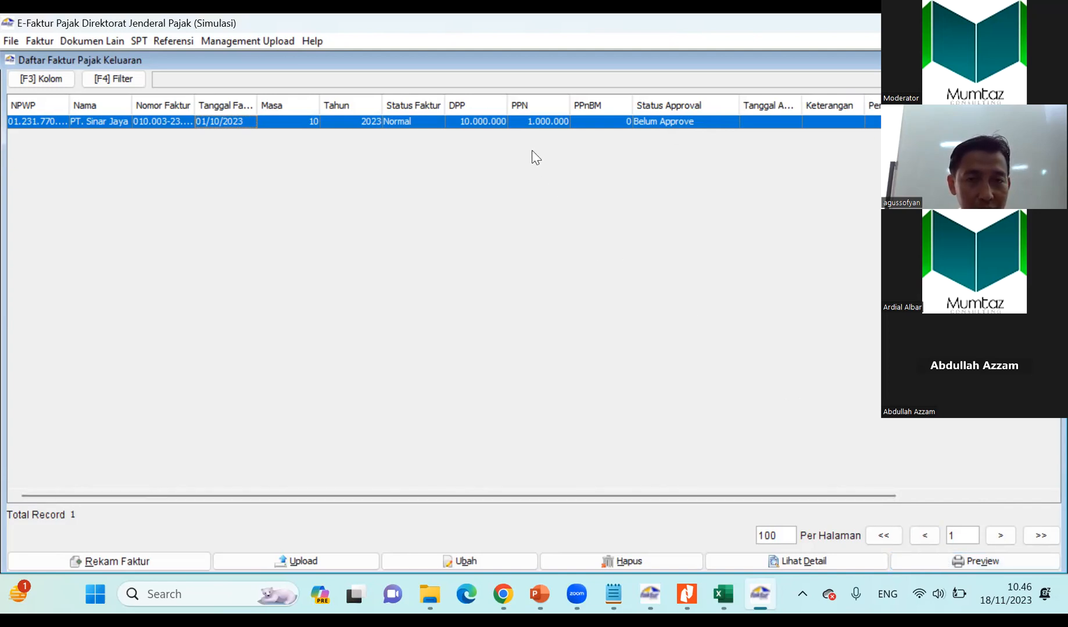
Preview the PT. Sinar Jaya invoice at full size and check its parties, item, tax amounts and reference, then close the preview.
left_click(912, 559)
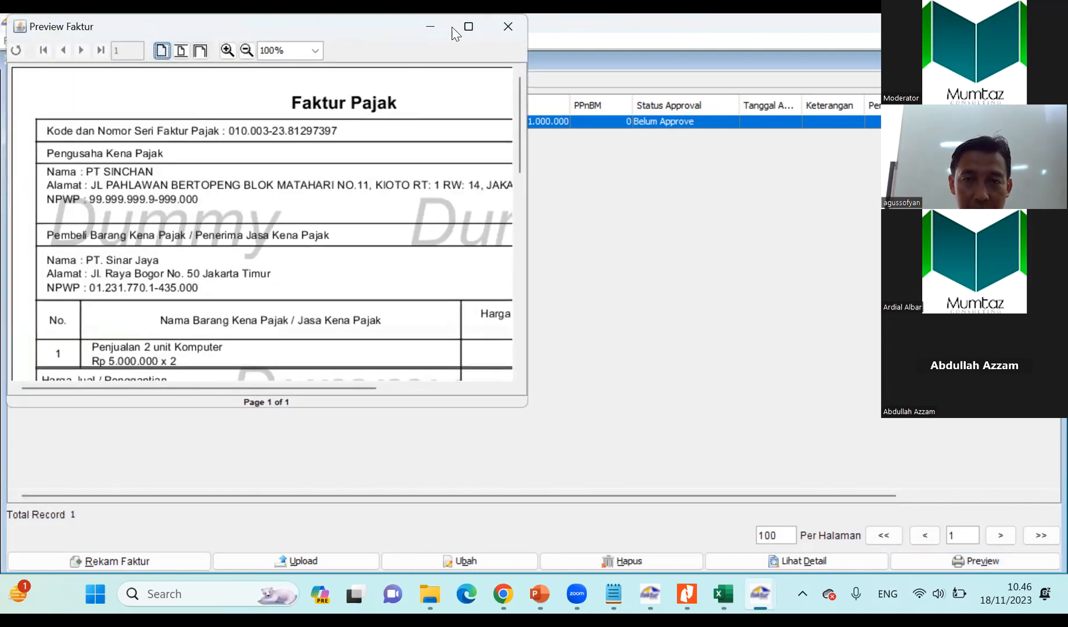
left_click(468, 27)
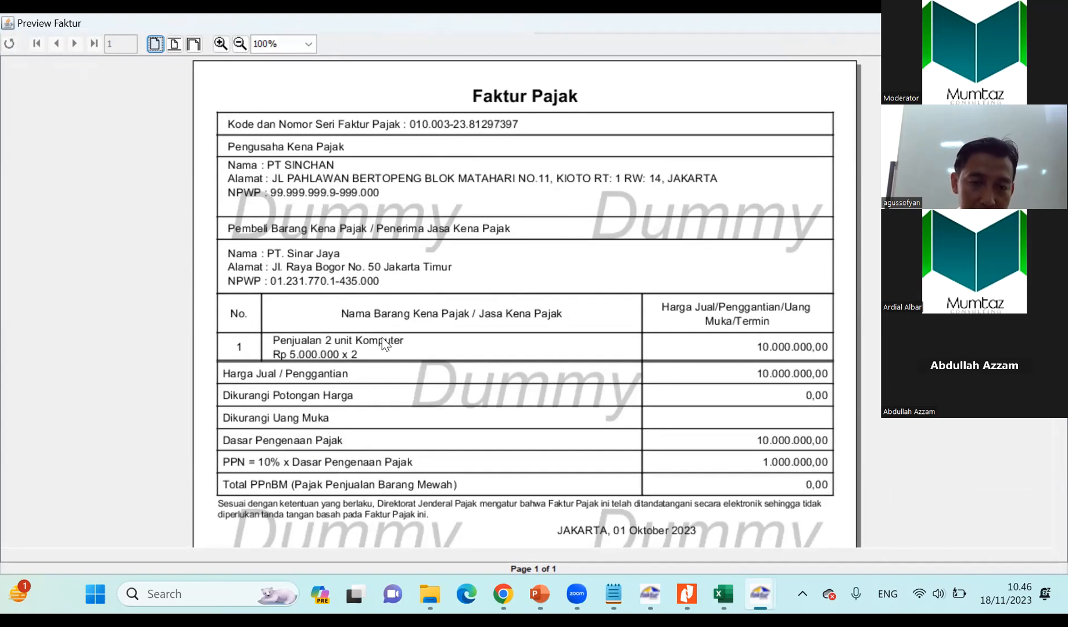
scroll(692, 343, "down", 1)
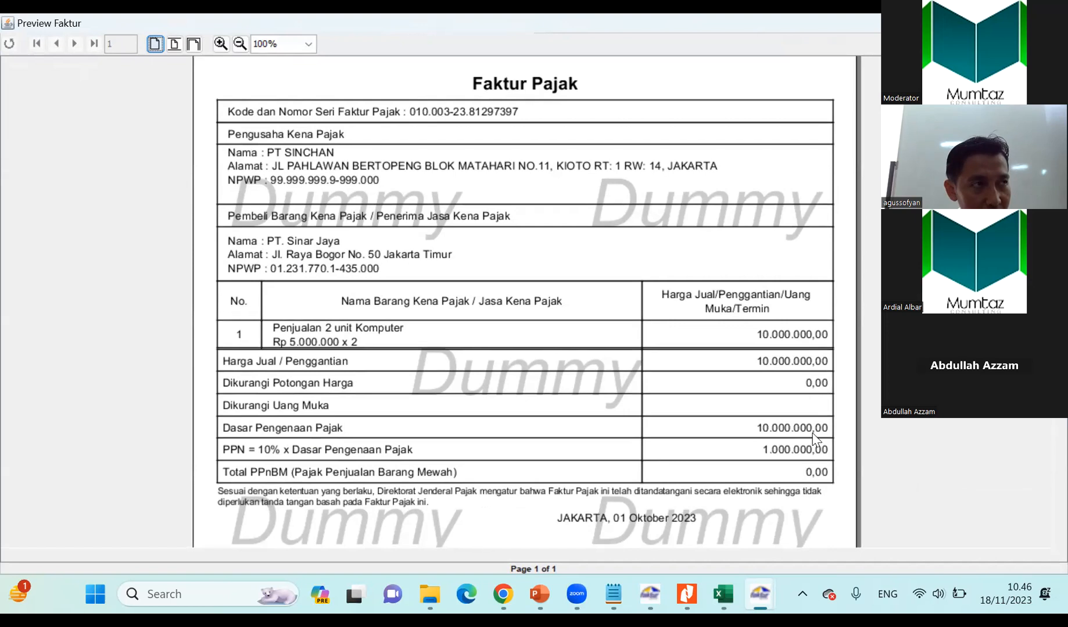
scroll(417, 326, "down", 2)
scroll(417, 325, "down", 8)
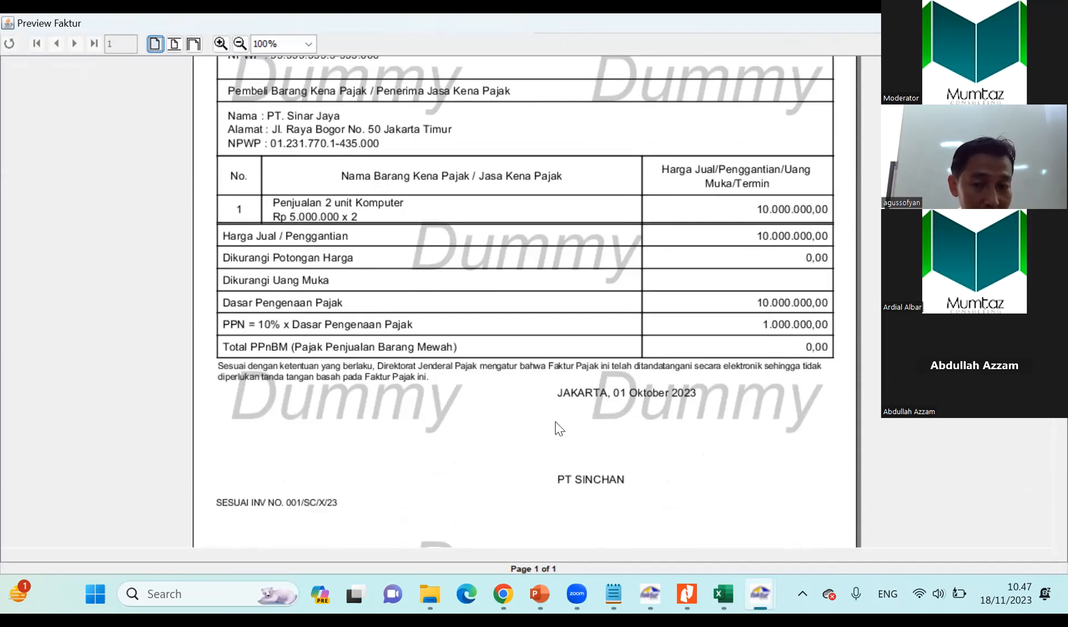
scroll(358, 395, "up", 7)
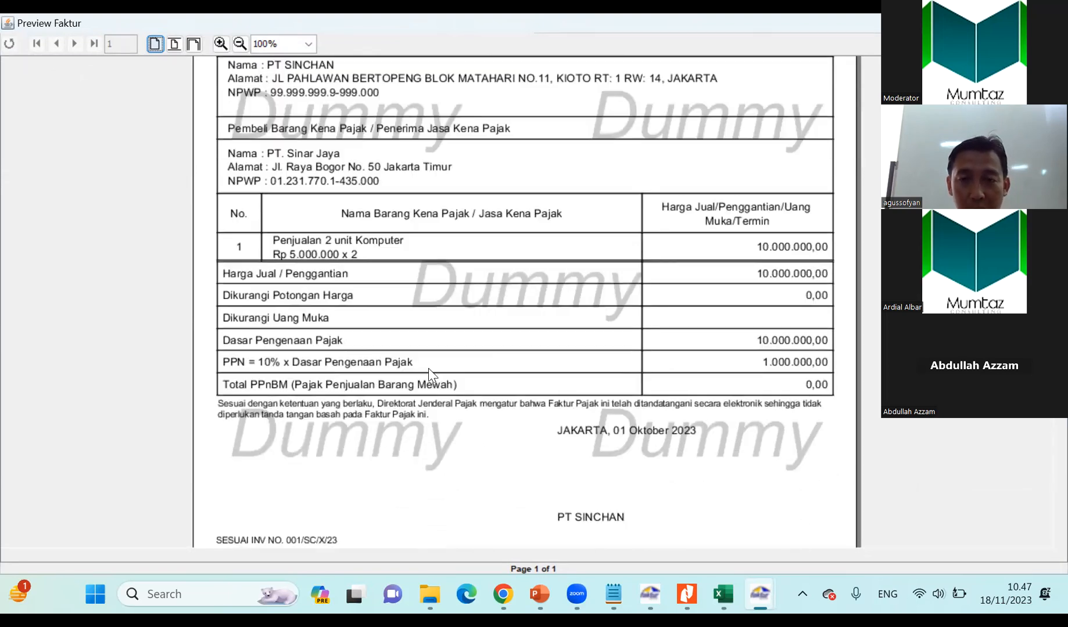
scroll(436, 366, "down", 10)
scroll(443, 364, "down", 5)
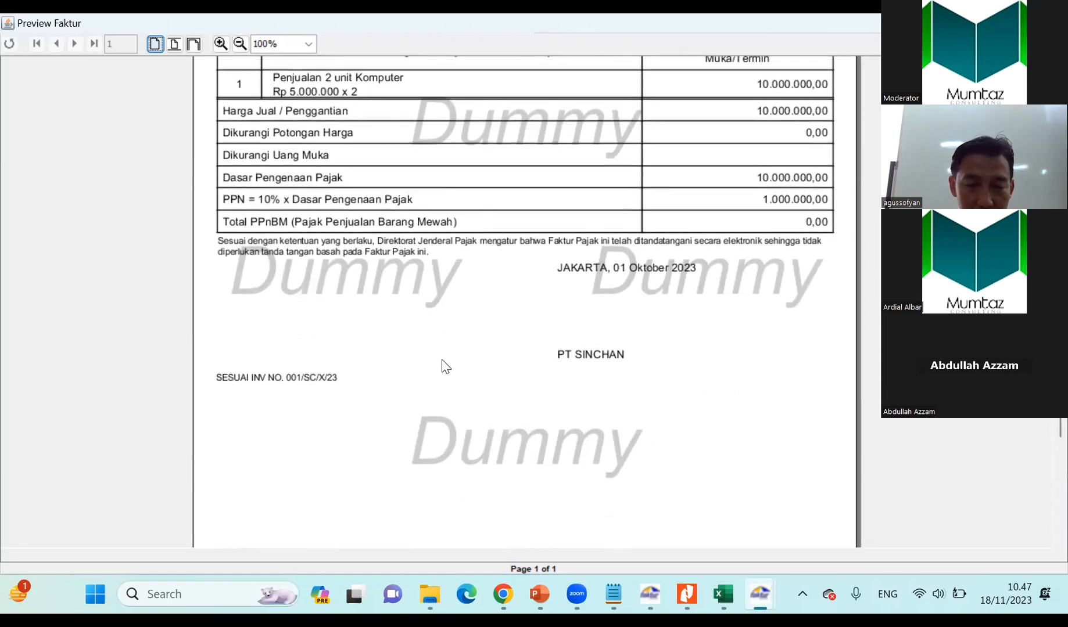
scroll(442, 362, "up", 2)
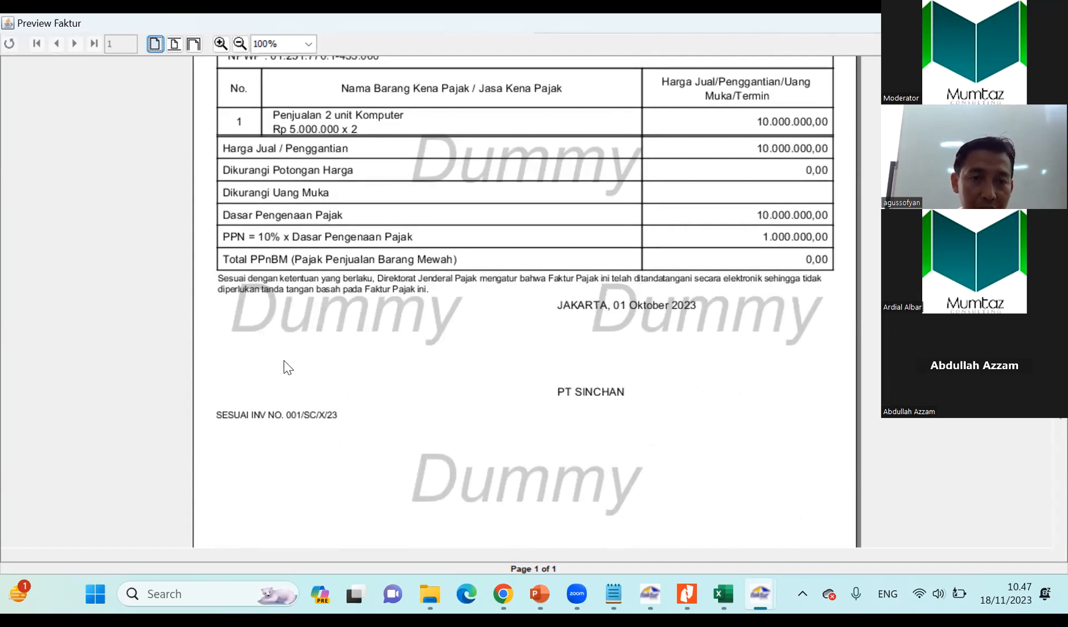
scroll(279, 383, "up", 4)
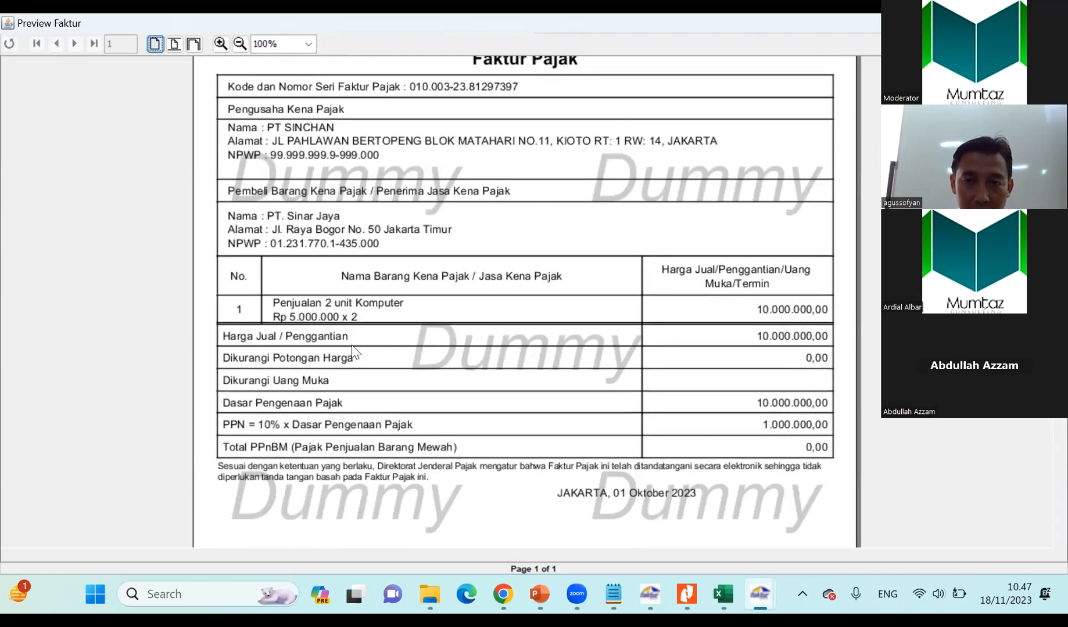
scroll(626, 338, "down", 2)
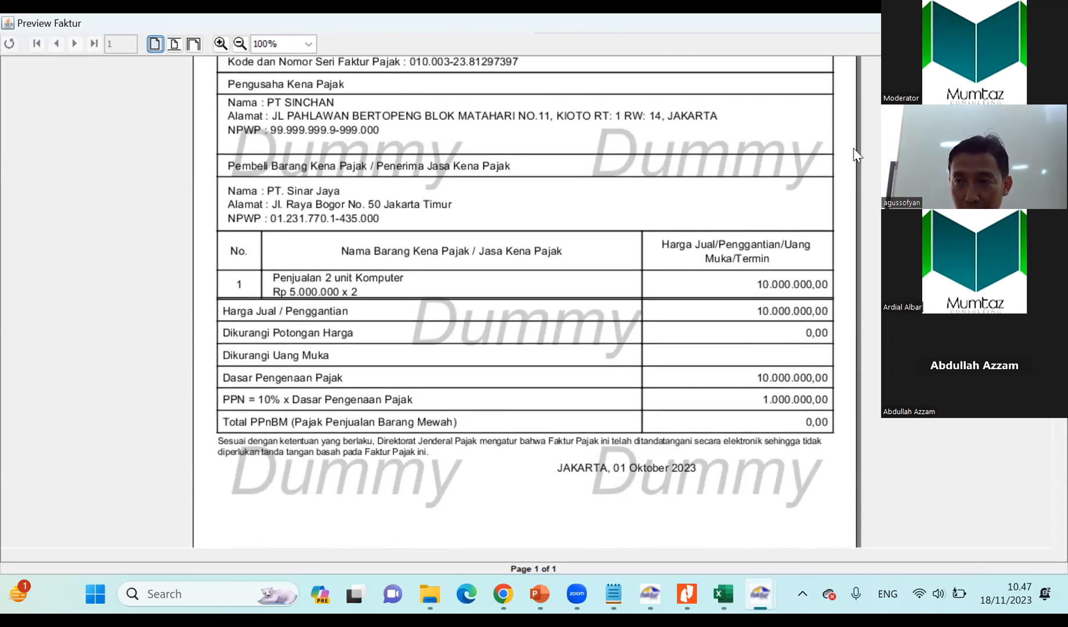
left_click(1051, 23)
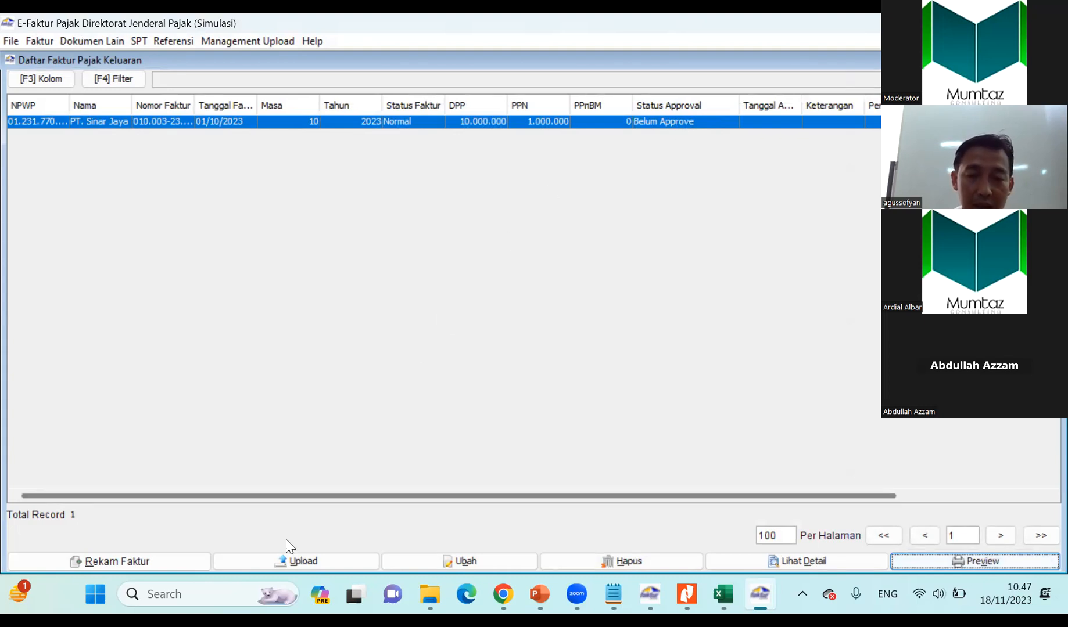
Mark the PT. Sinar Jaya invoice for upload, confirm the upload, and close the output invoice list.
left_click(282, 562)
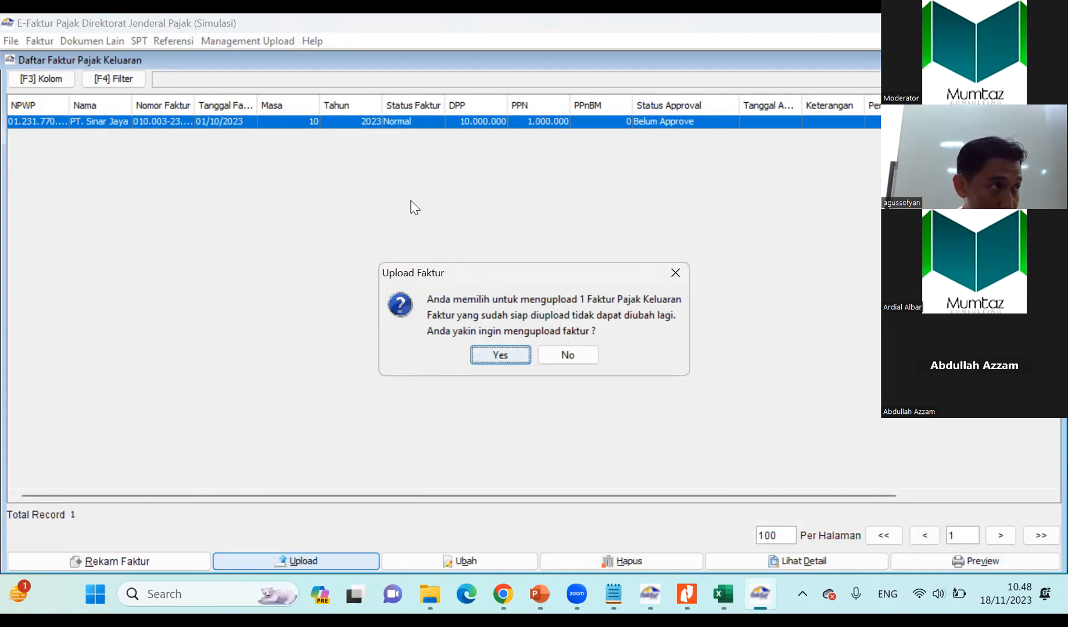
left_click(499, 355)
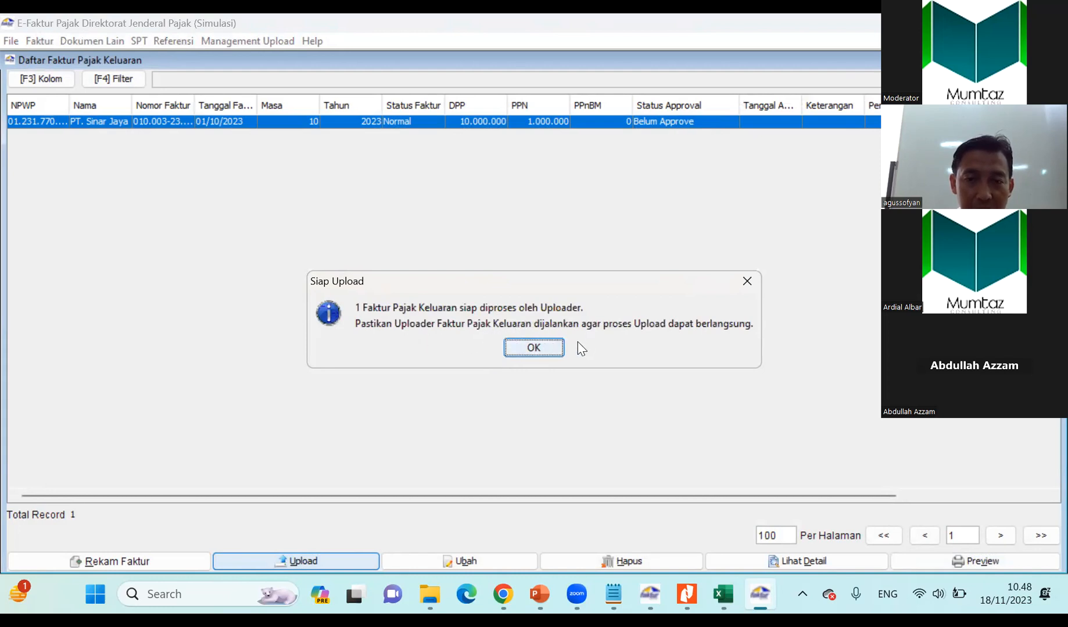
left_click(542, 348)
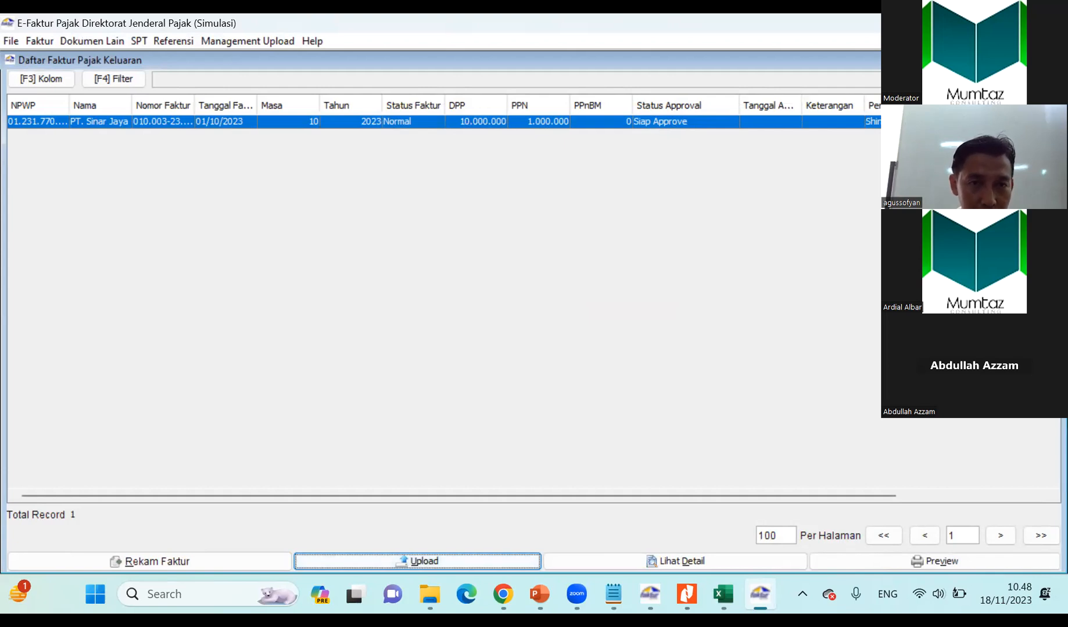
left_click(1055, 60)
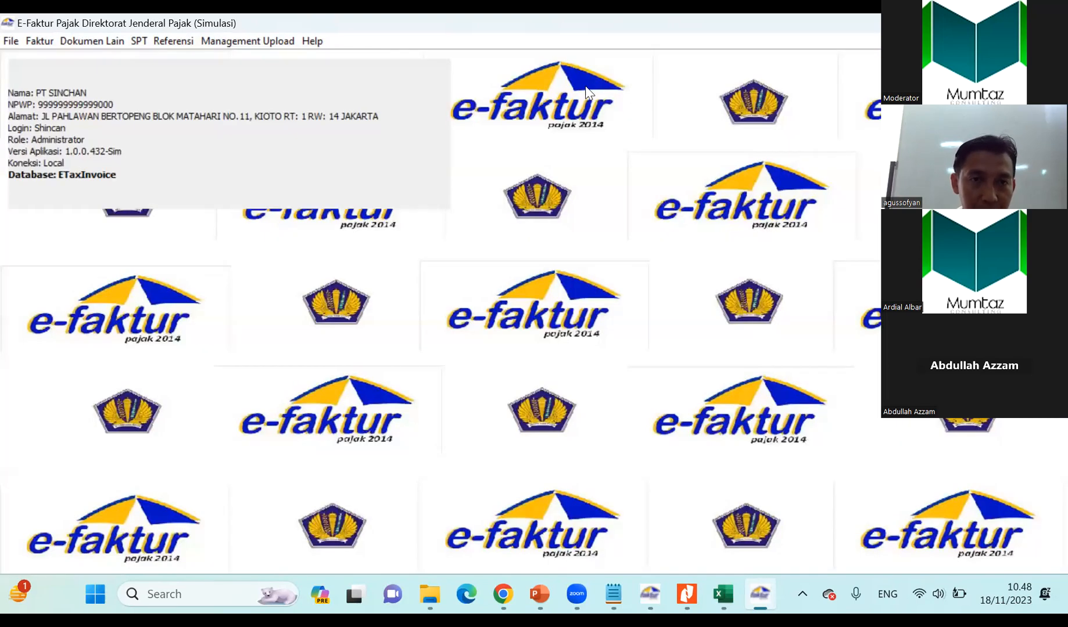
Start the uploader from the Upload Faktur / Retur monitor and enter the session captcha in the PKP login.
left_click(246, 42)
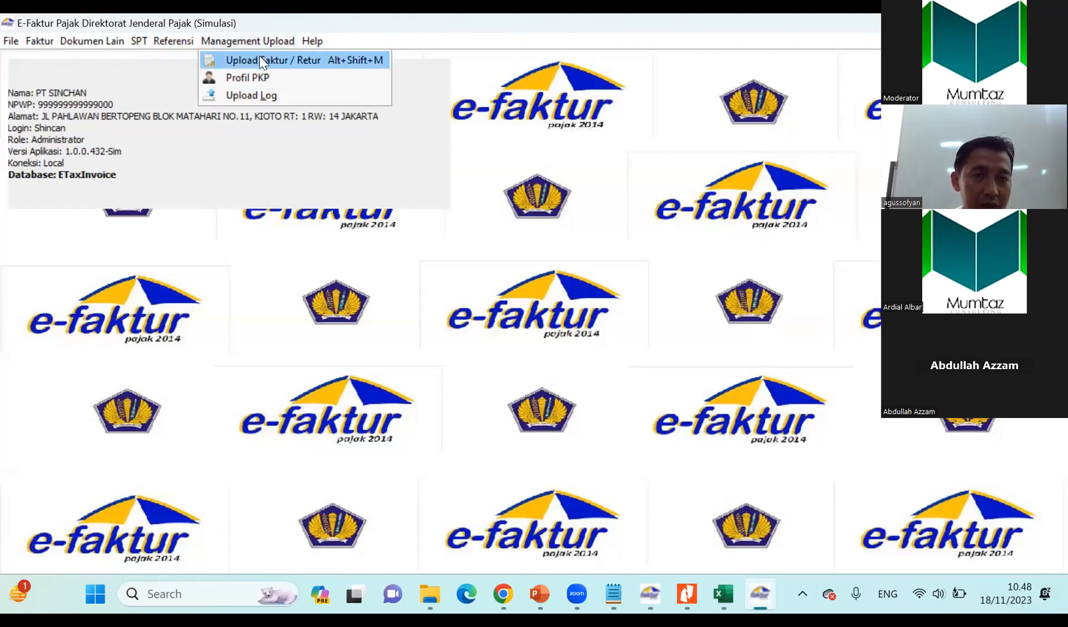
left_click(261, 60)
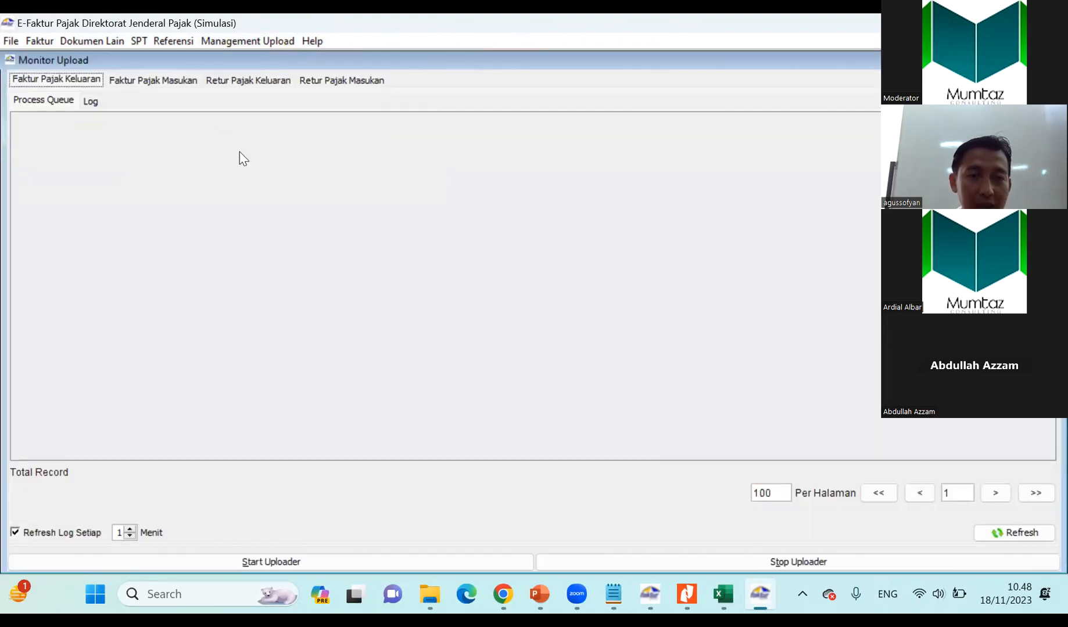
left_click(218, 560)
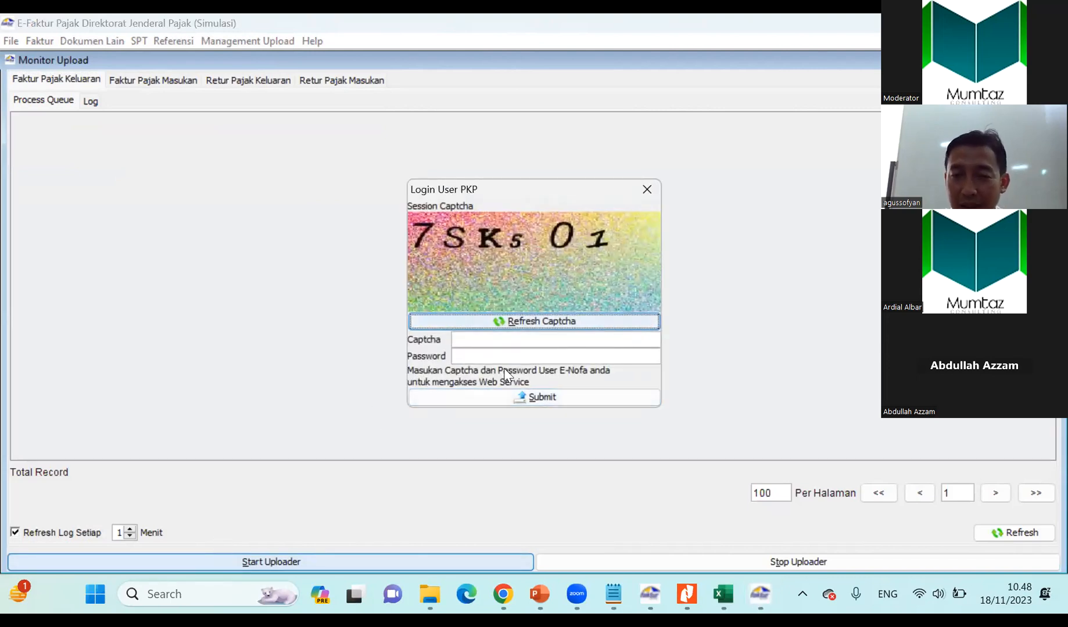
left_click(474, 336)
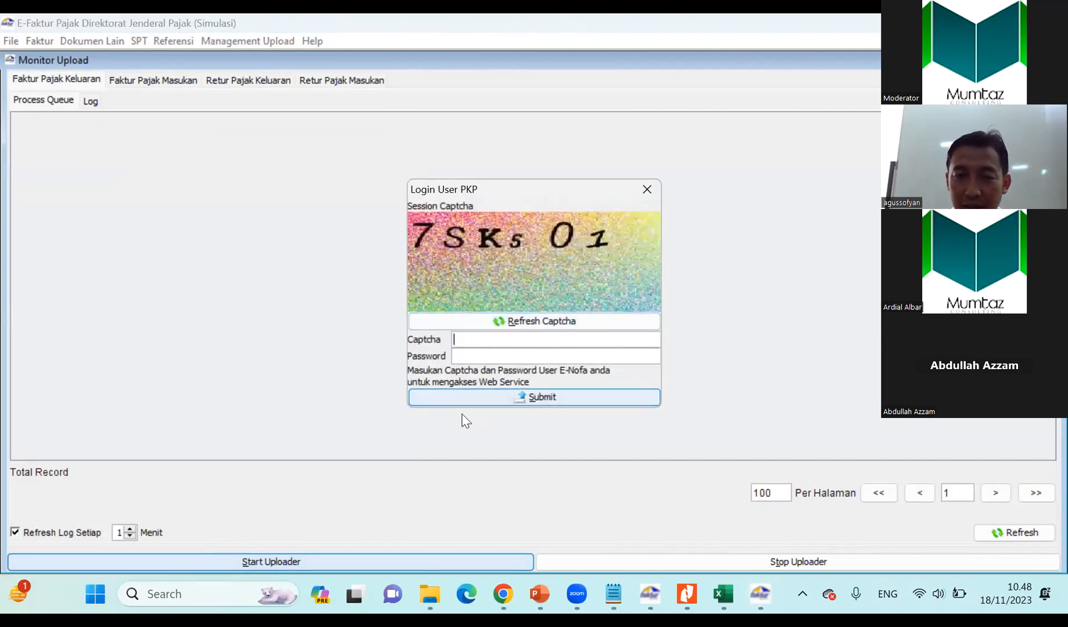
type("S")
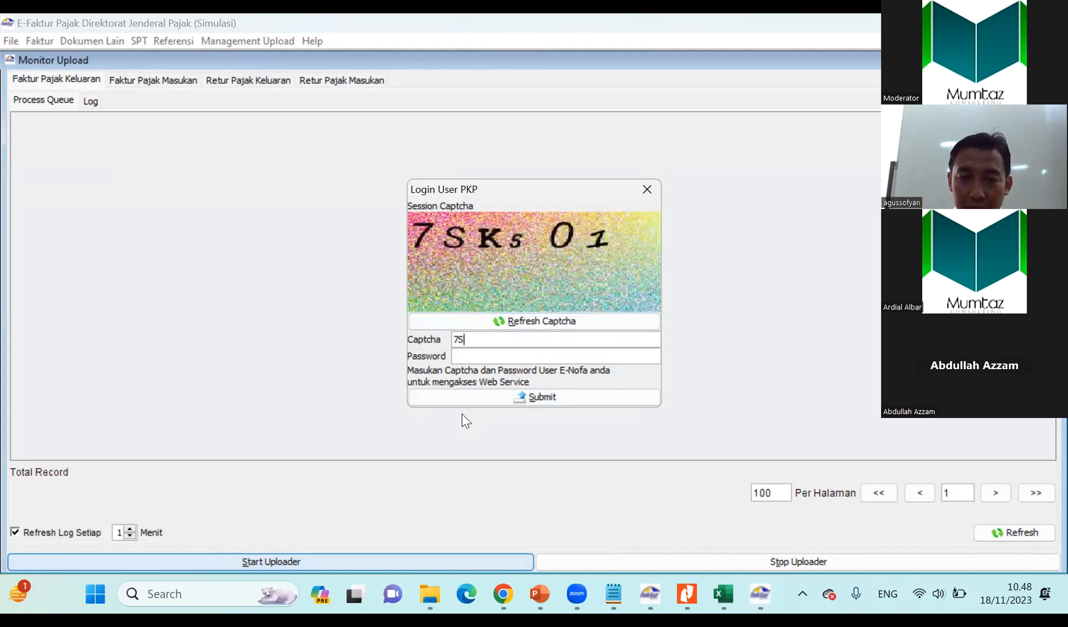
type("K501")
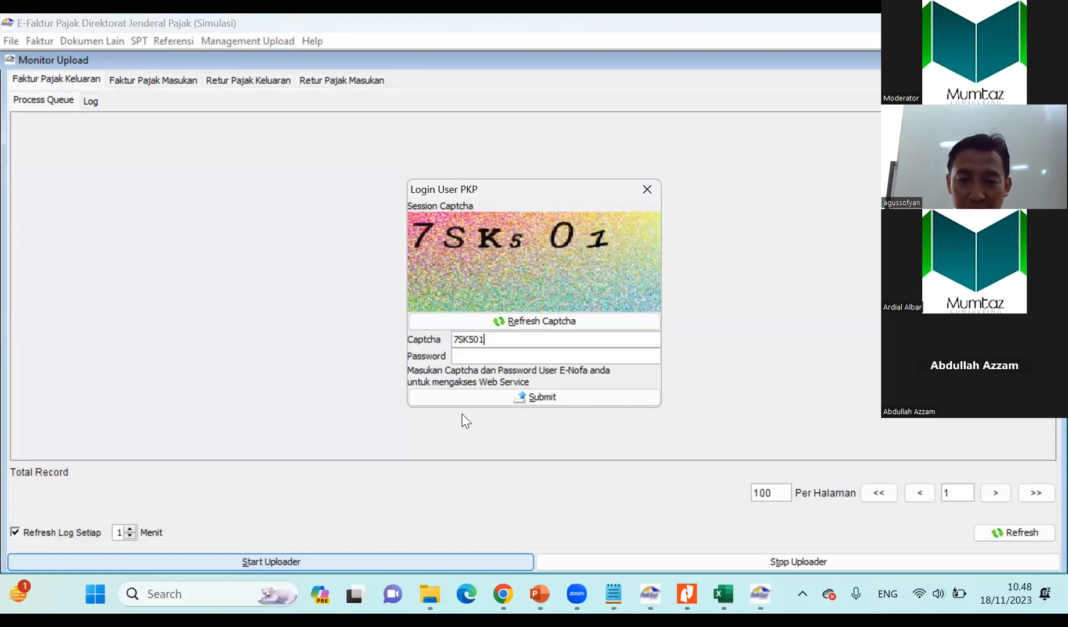
Copy the E-Nofa password from the Notepad file Data Efaktur Dummy into the login, submit it to run the uploader, and close the monitor.
left_click(469, 356)
left_click(613, 593)
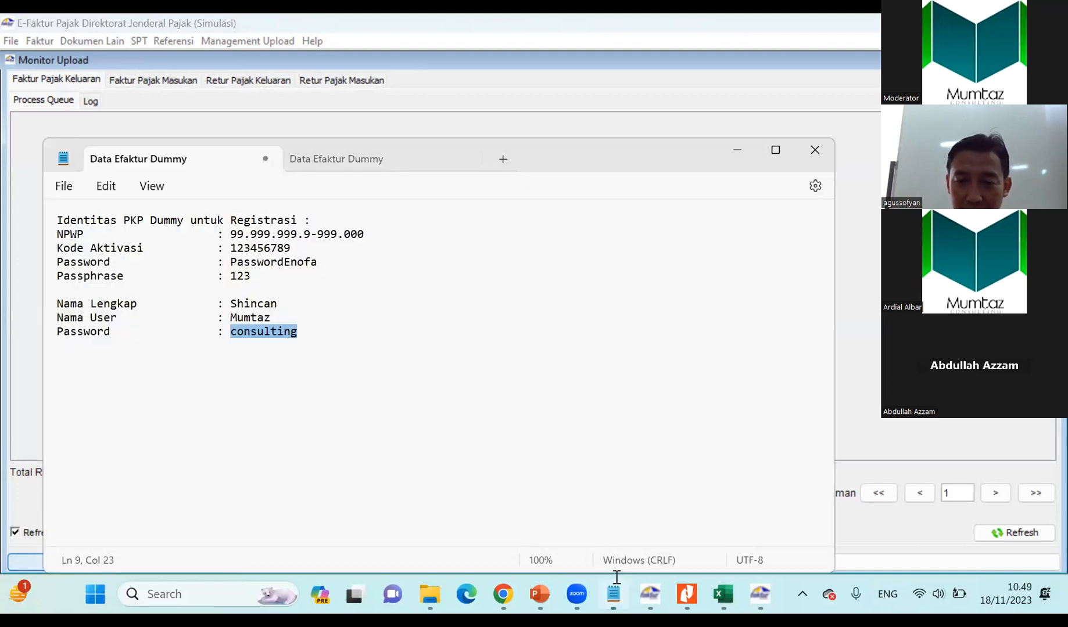
double_click(253, 265)
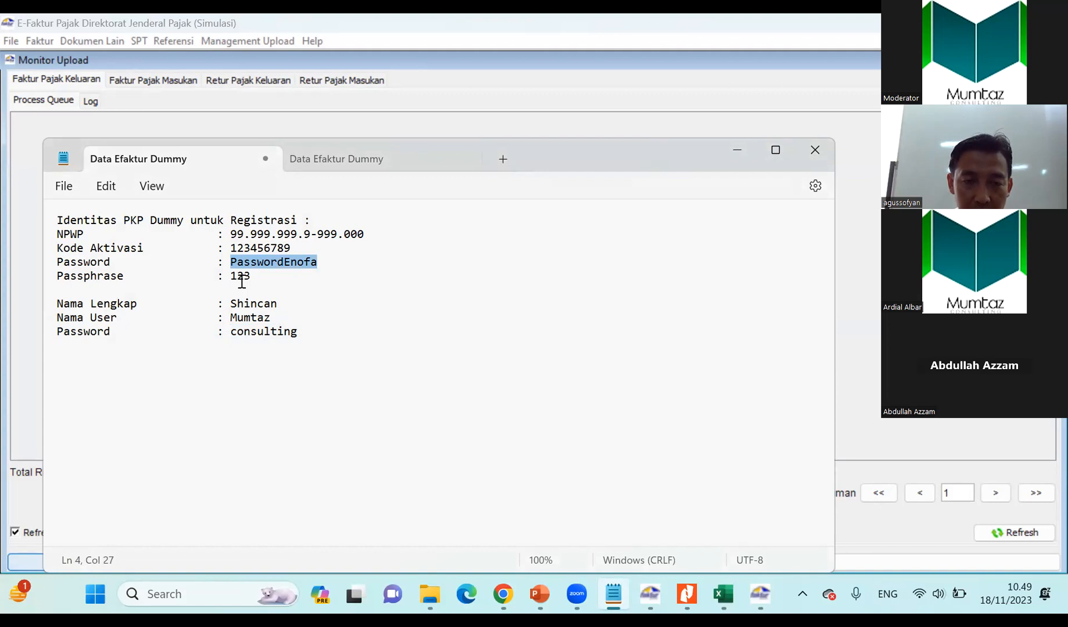
key("alt+Tab")
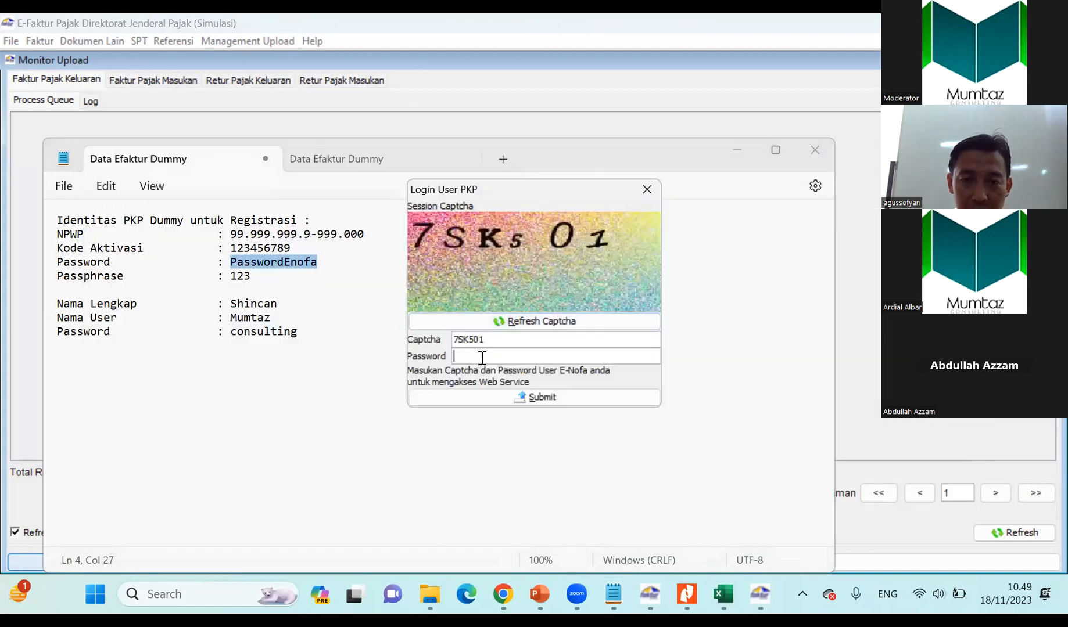
key("ctrl+v")
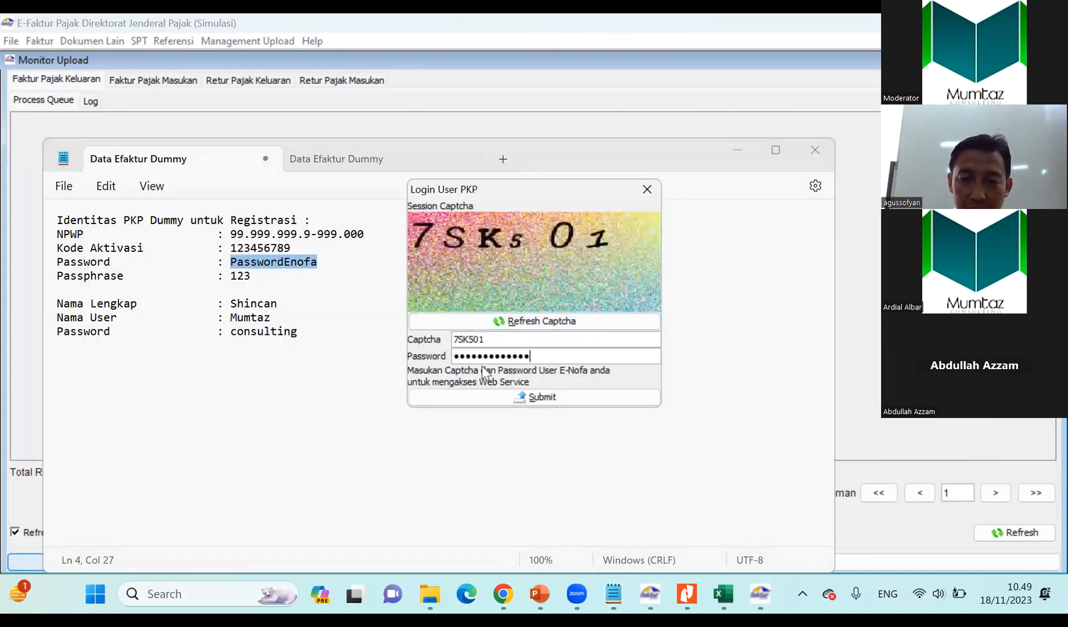
left_click(509, 397)
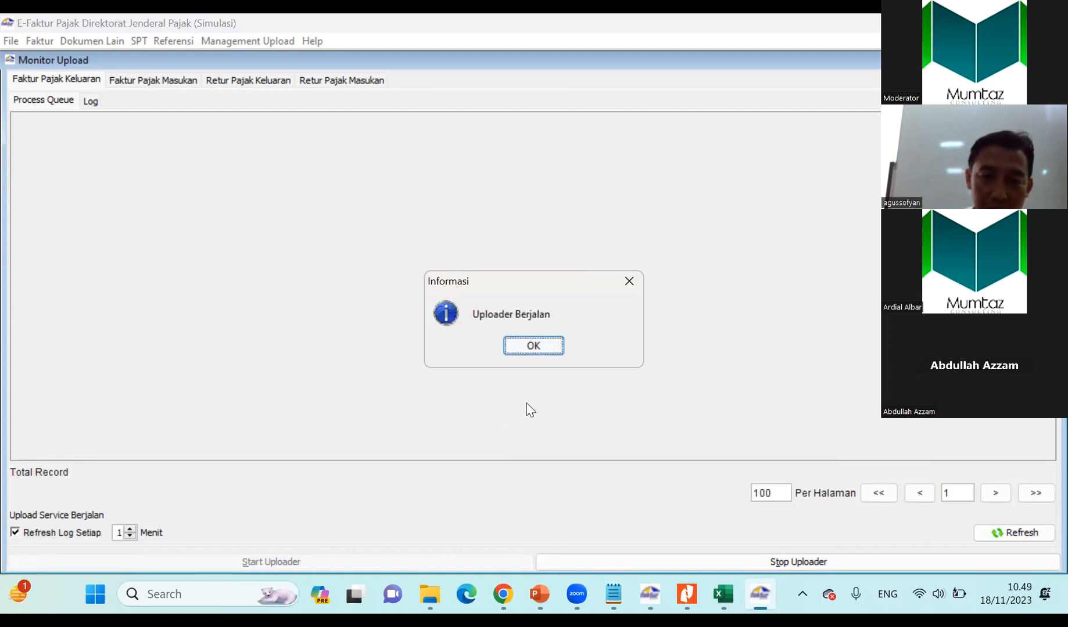
left_click(527, 352)
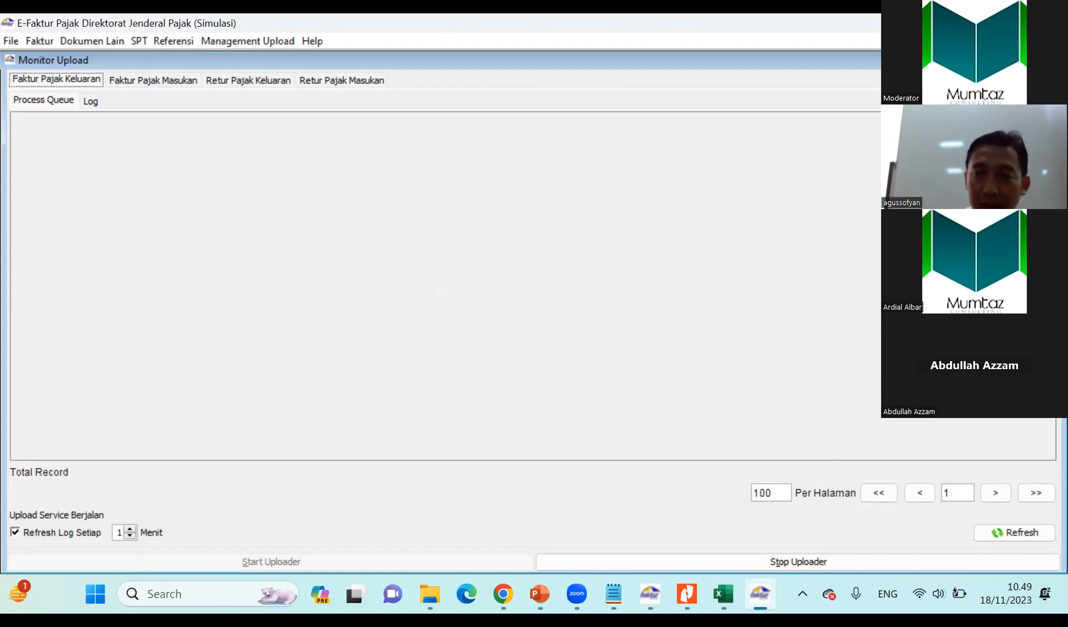
left_click(1053, 60)
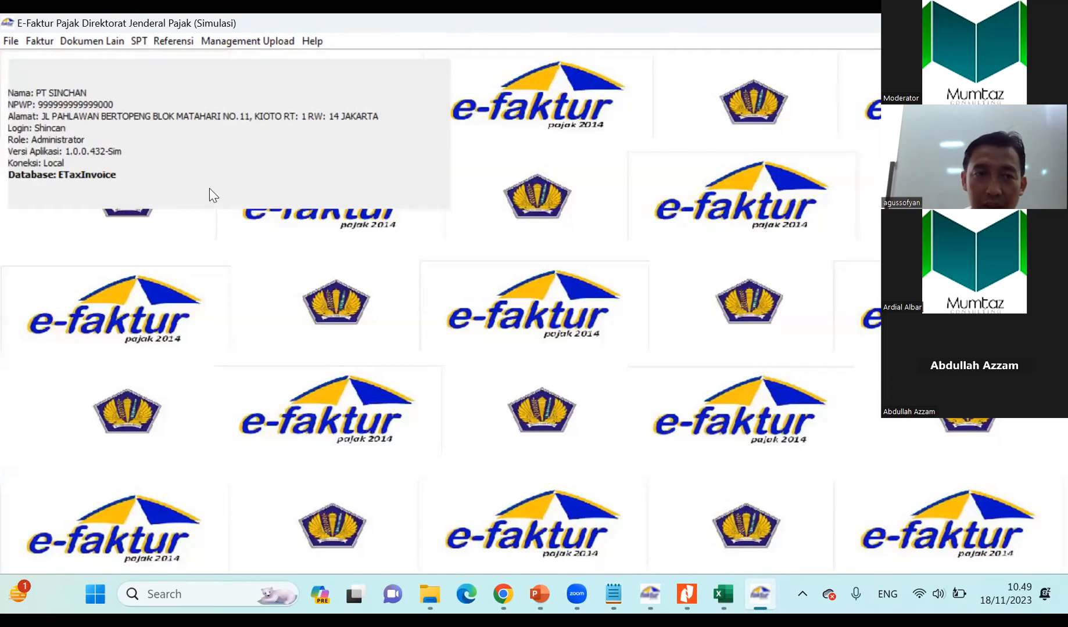
Reopen the Pajak Keluaran invoice list and save the PT. Sinar Jaya invoice as a PDF in Documents under the suggested name.
left_click(37, 43)
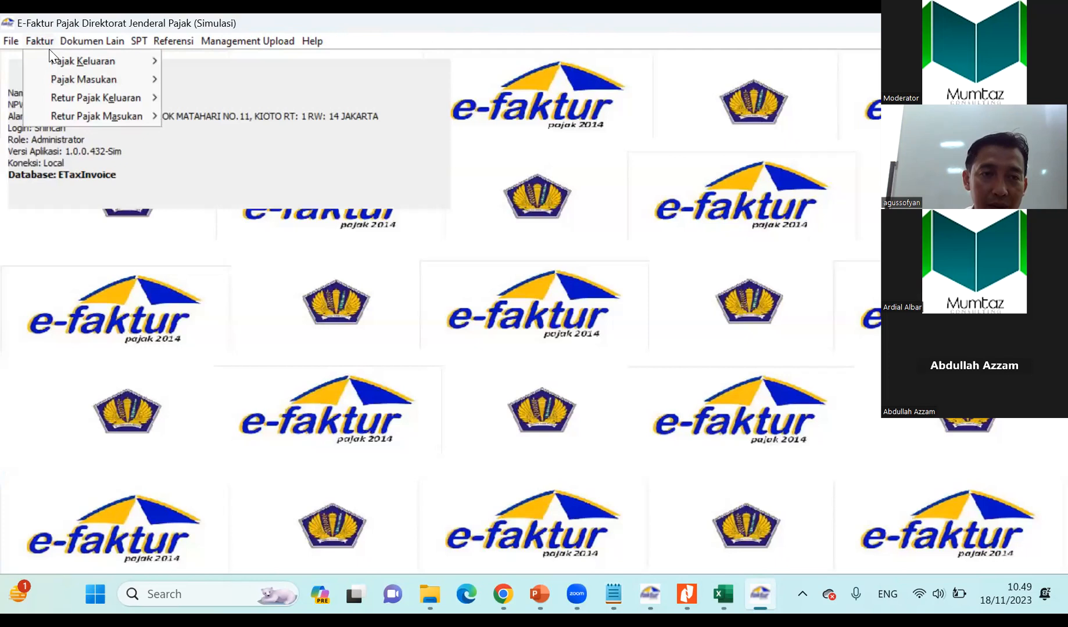
mouse_move(61, 61)
left_click(202, 62)
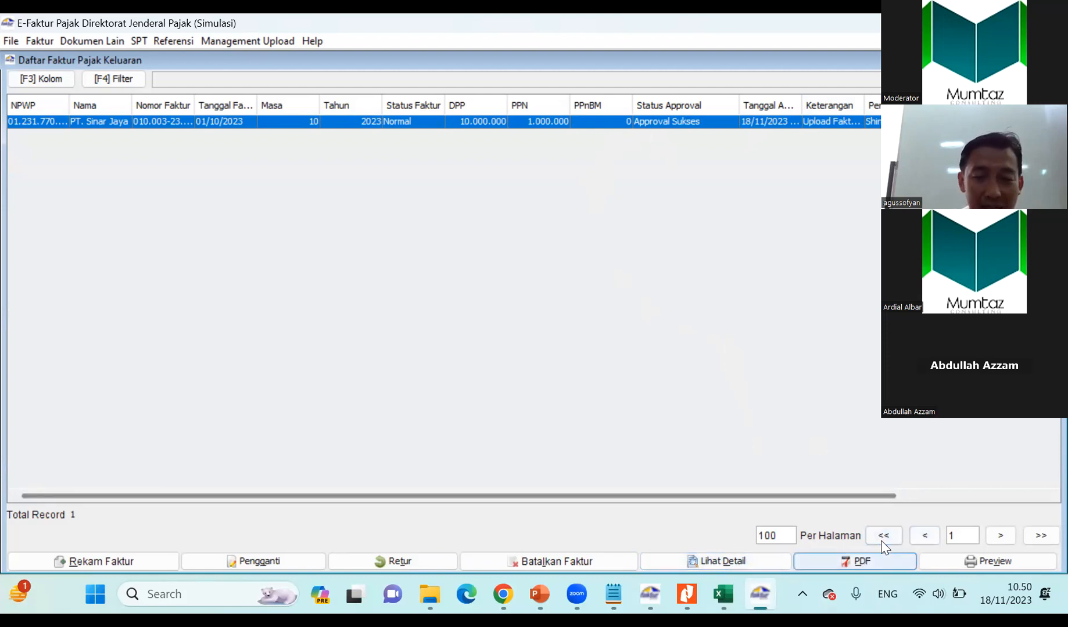
left_click(850, 563)
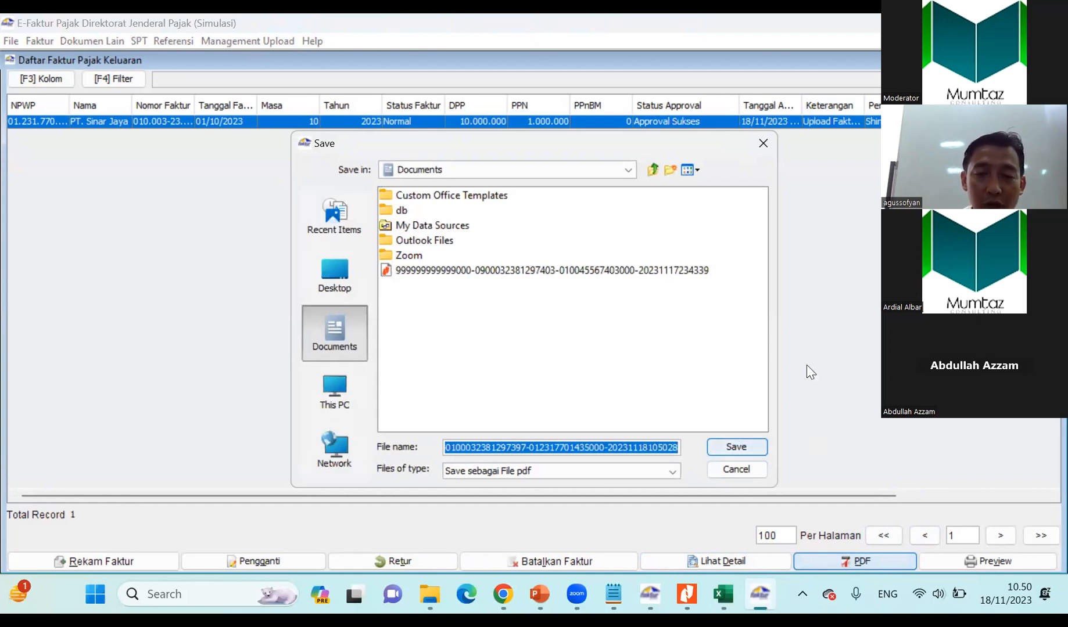
left_click(729, 448)
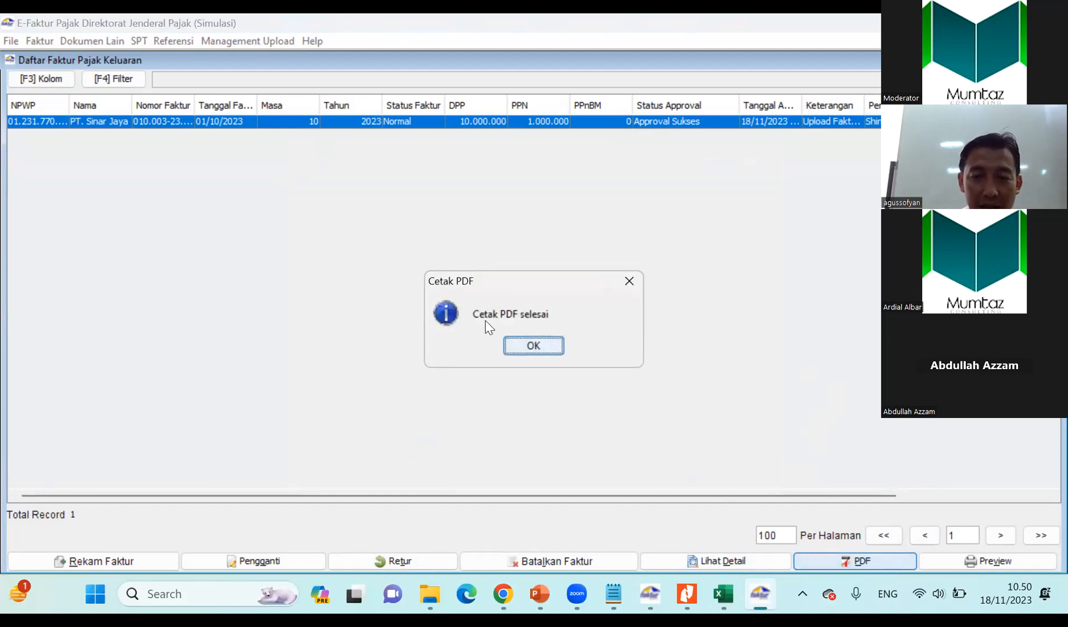
Close the export message and open the newly saved PT. Sinar Jaya invoice PDF from the Documents folder, sorted by date.
left_click(539, 347)
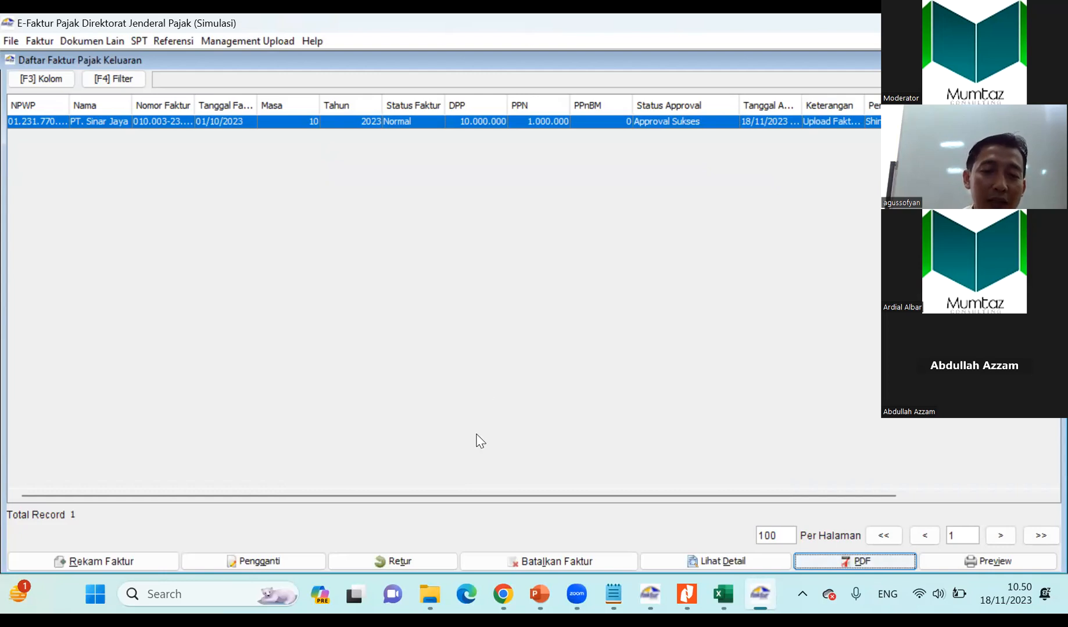
left_click(430, 601)
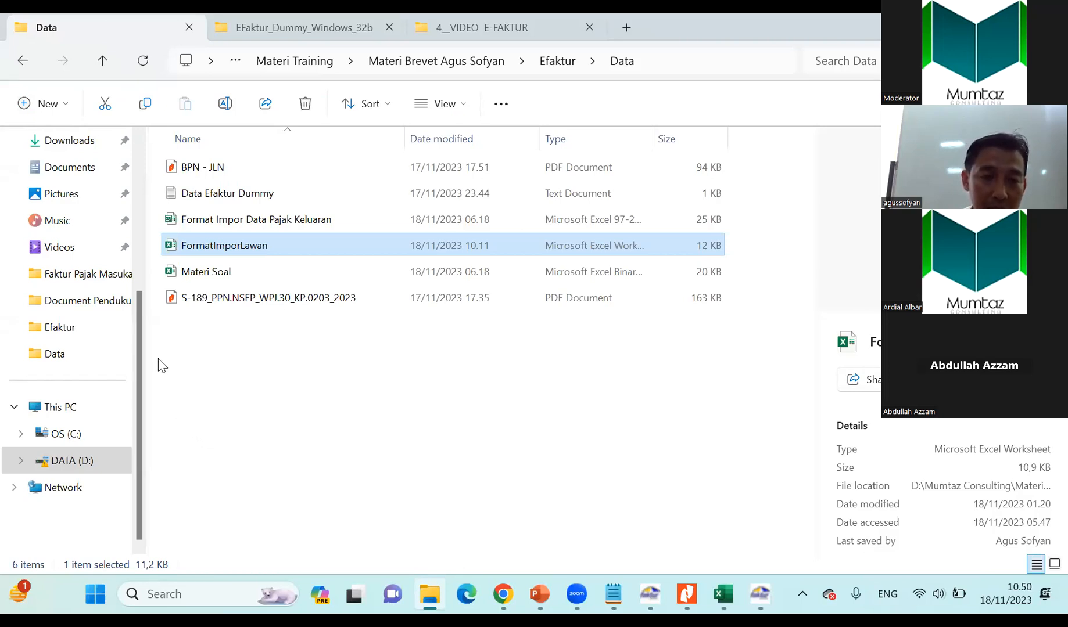
left_click(67, 169)
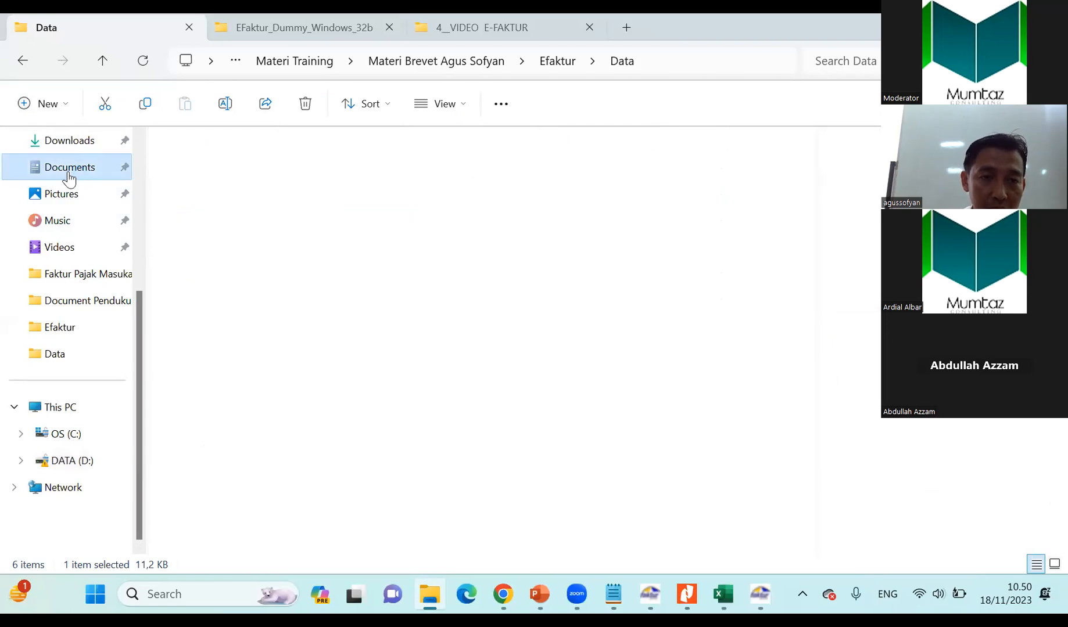
scroll(272, 293, "down", 3)
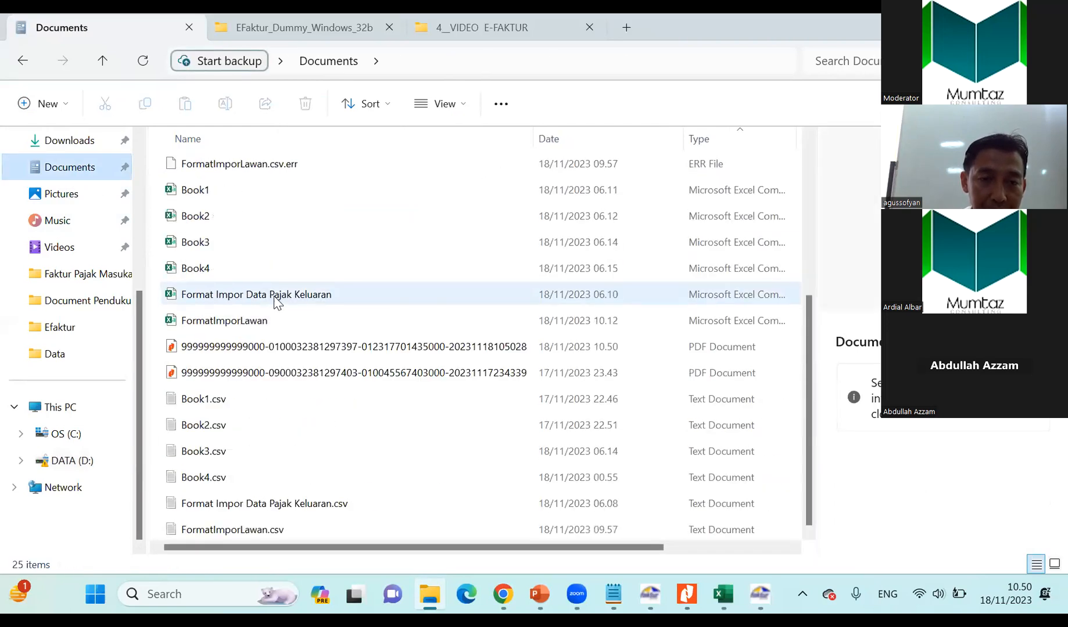
left_click(561, 140)
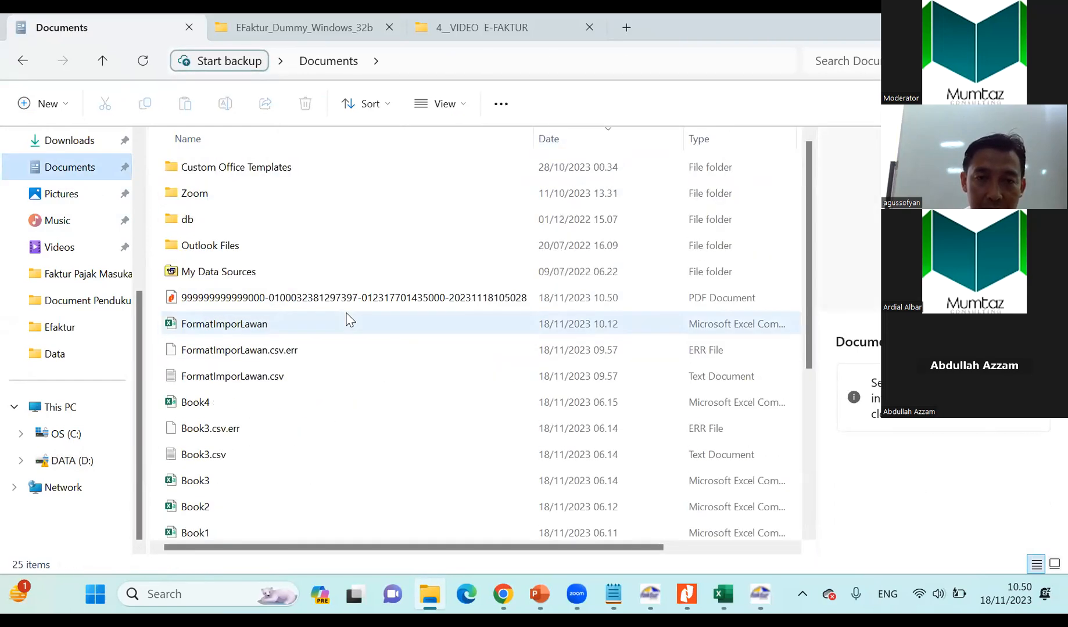
left_click(231, 303)
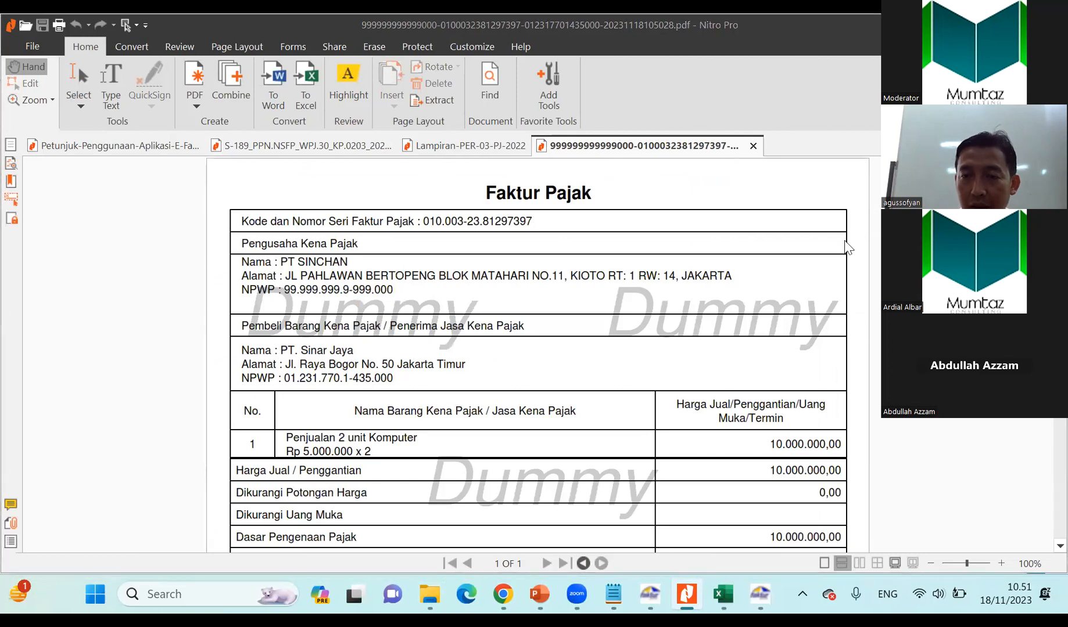
Examine the PT. Sinar Jaya invoice PDF, checking the seller, buyer, item line, tax amounts, QR code, signatory and invoice reference.
scroll(607, 404, "down", 1)
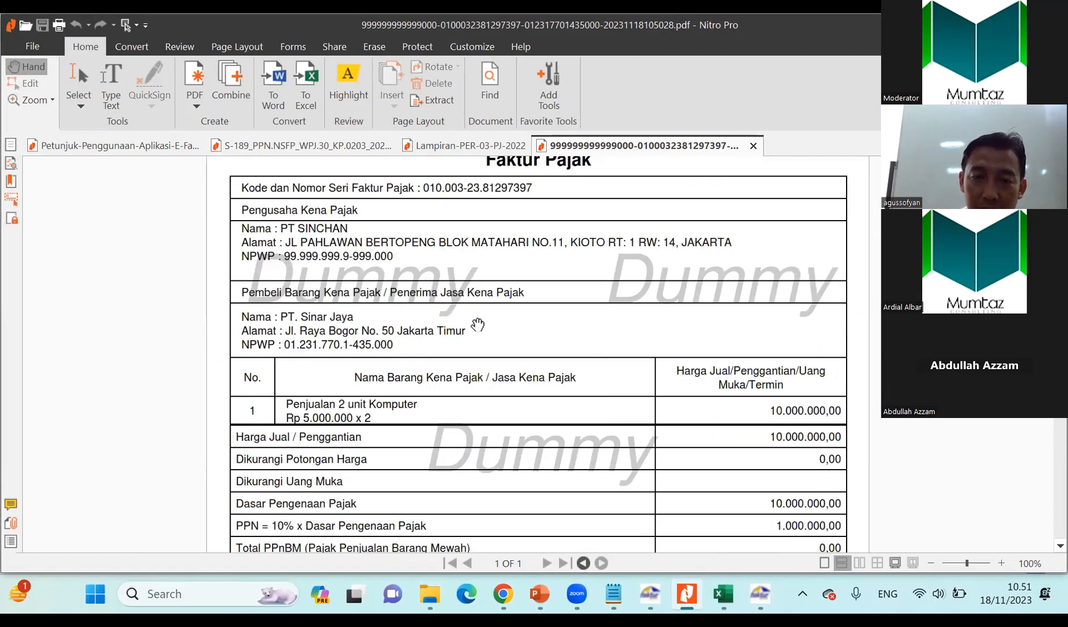
scroll(451, 333, "down", 5)
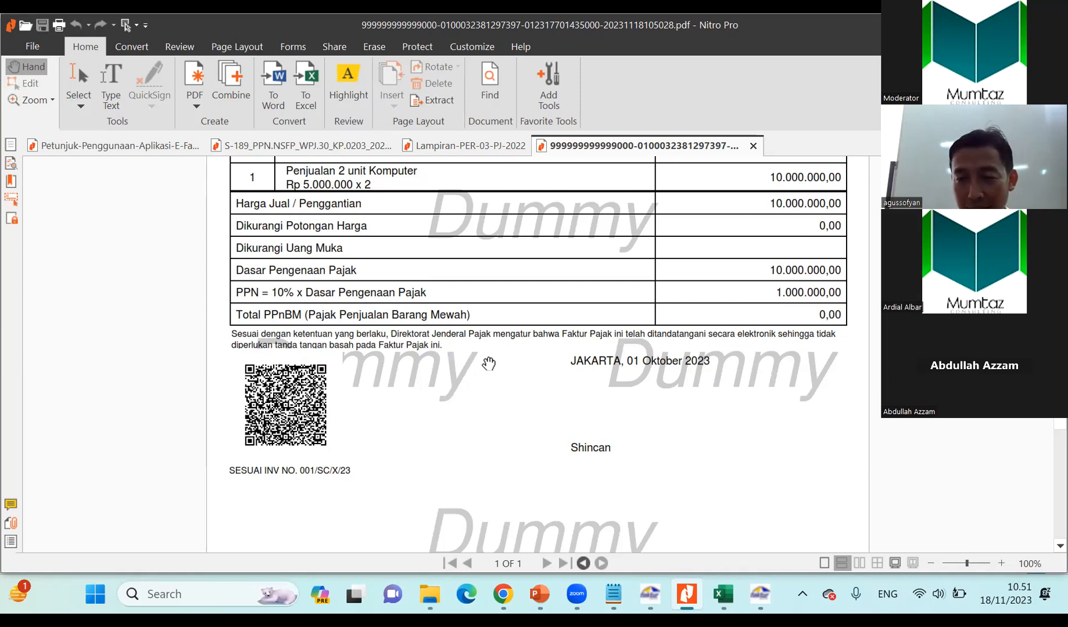
scroll(488, 361, "up", 3)
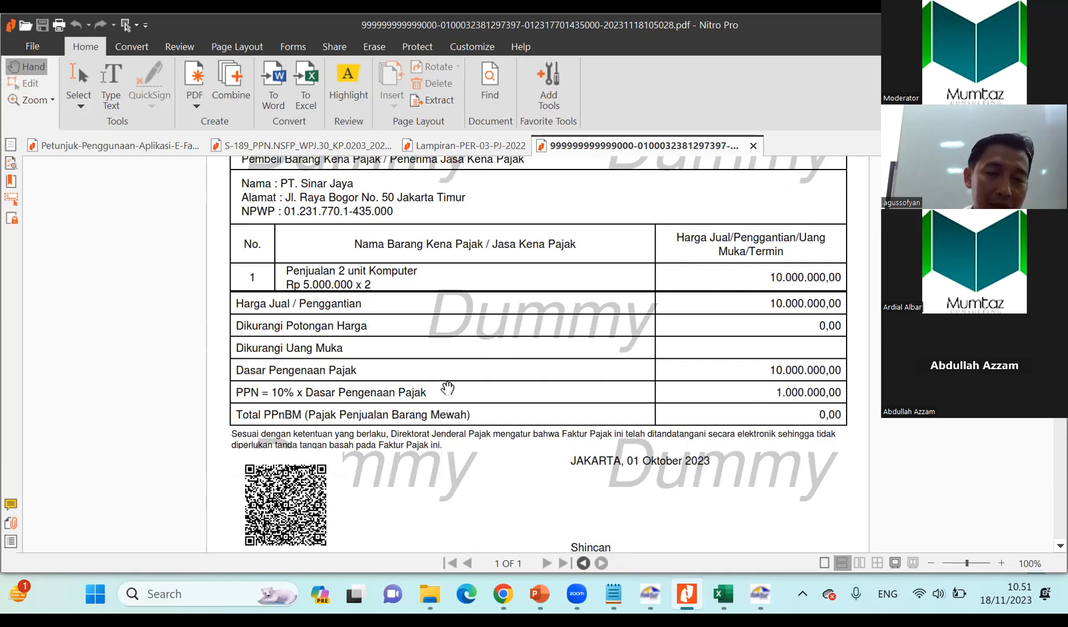
scroll(452, 380, "down", 2)
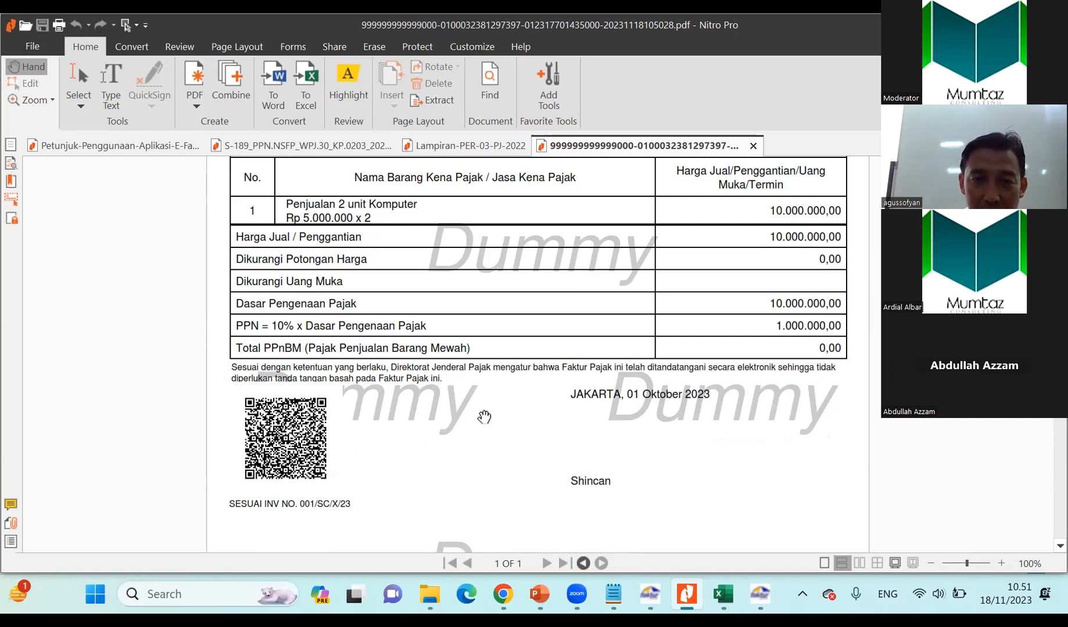
scroll(615, 341, "up", 2)
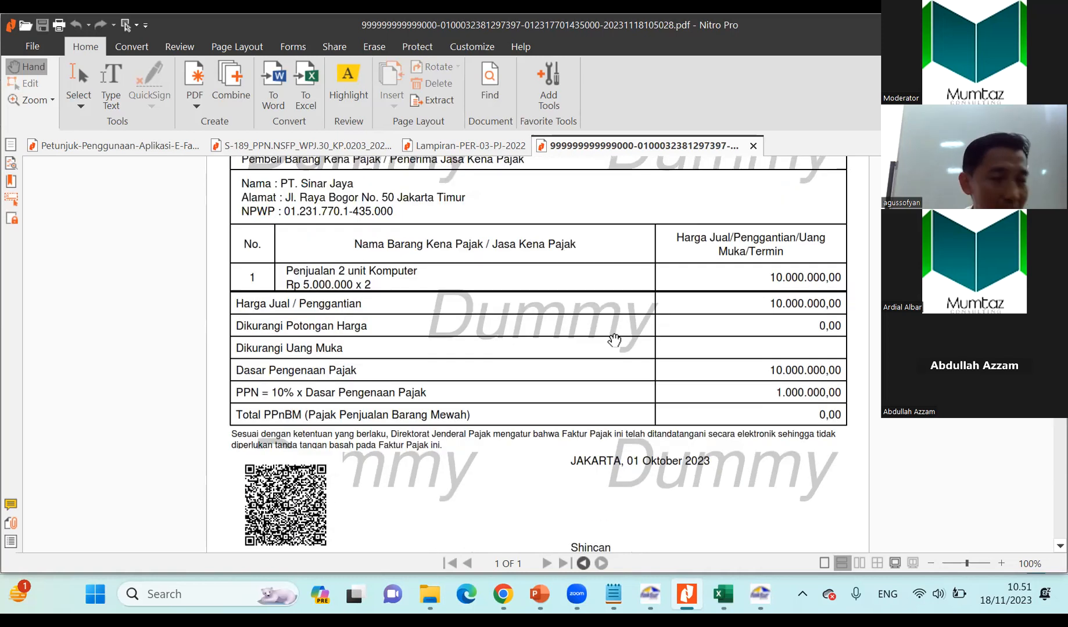
scroll(615, 342, "up", 5)
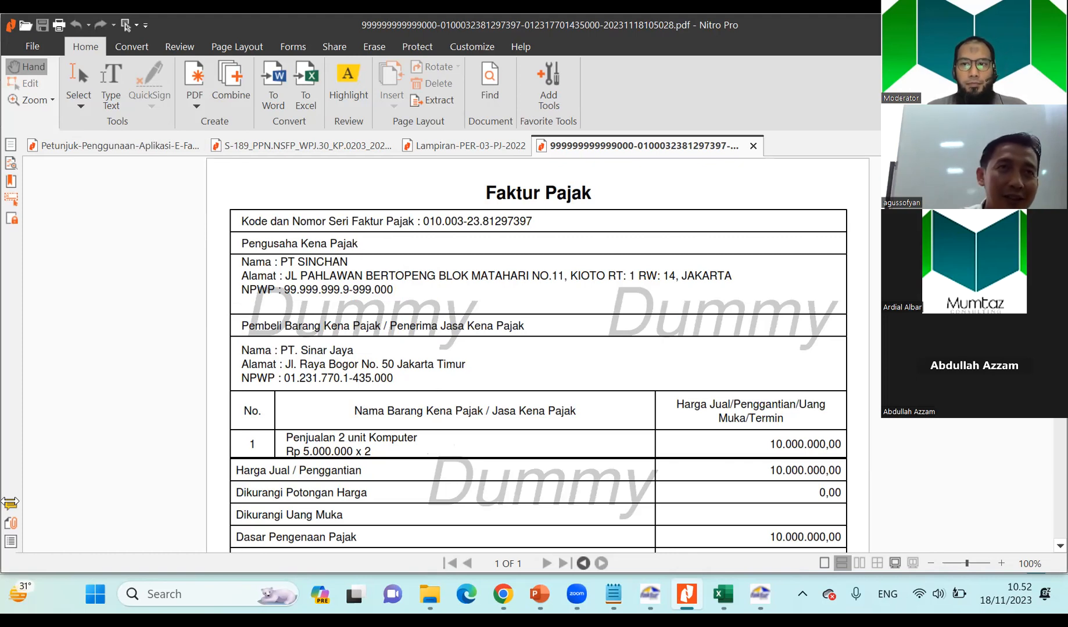
left_click(19, 593)
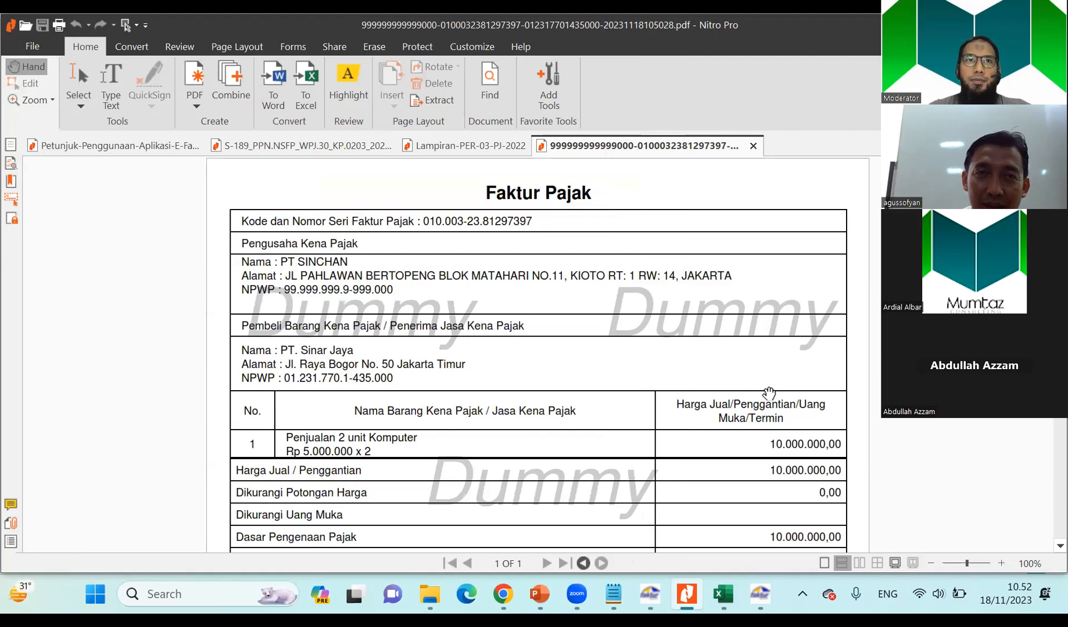
scroll(768, 394, "down", 1)
scroll(769, 393, "down", 3)
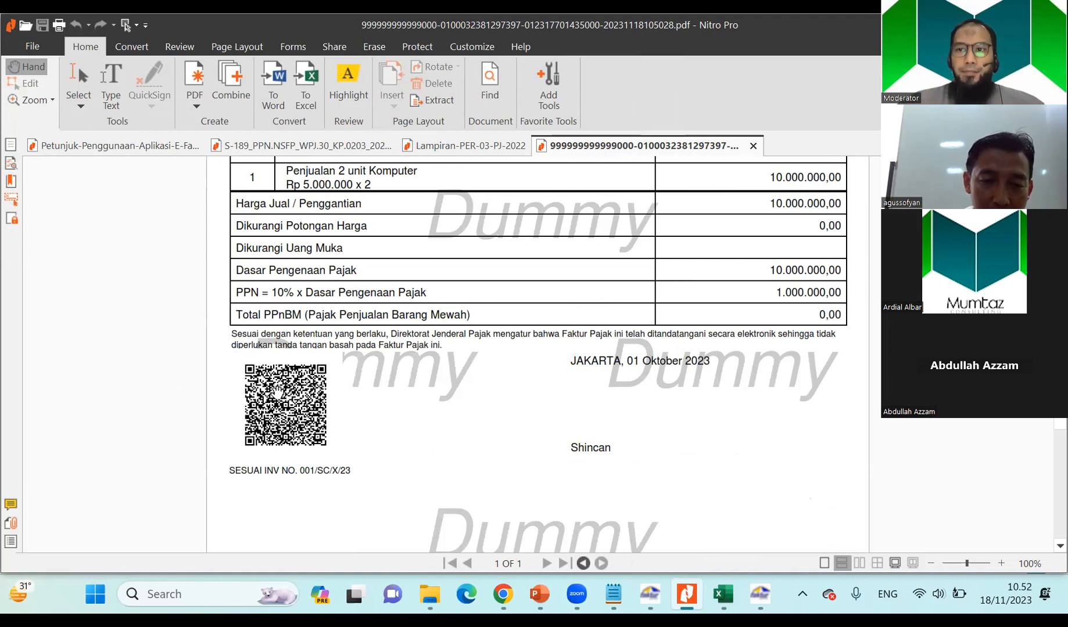
scroll(447, 350, "up", 3)
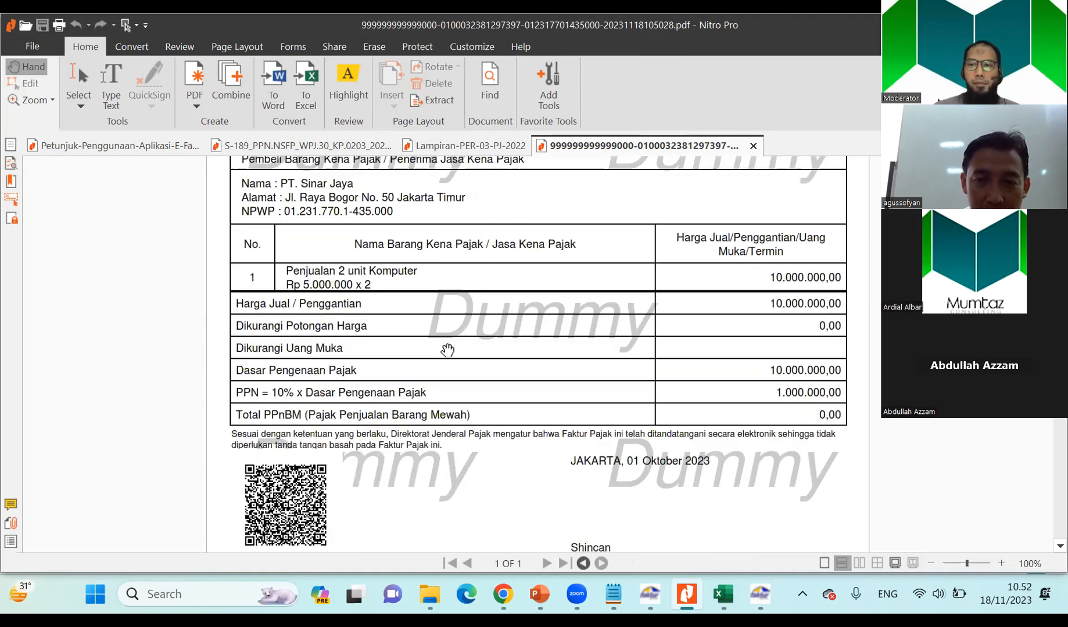
scroll(447, 350, "up", 1)
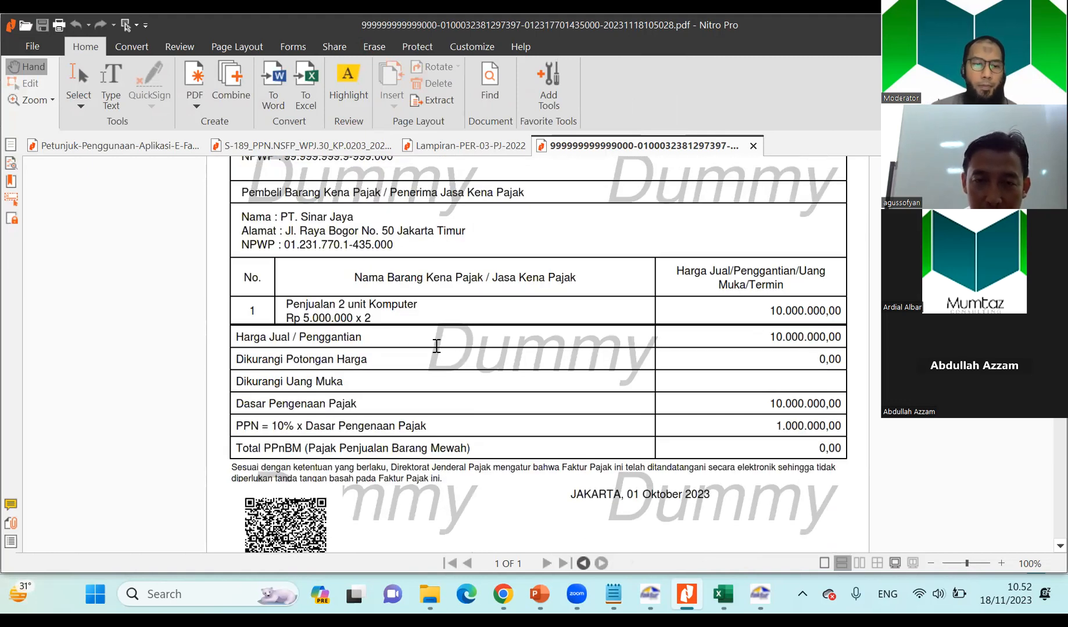
scroll(437, 346, "up", 4)
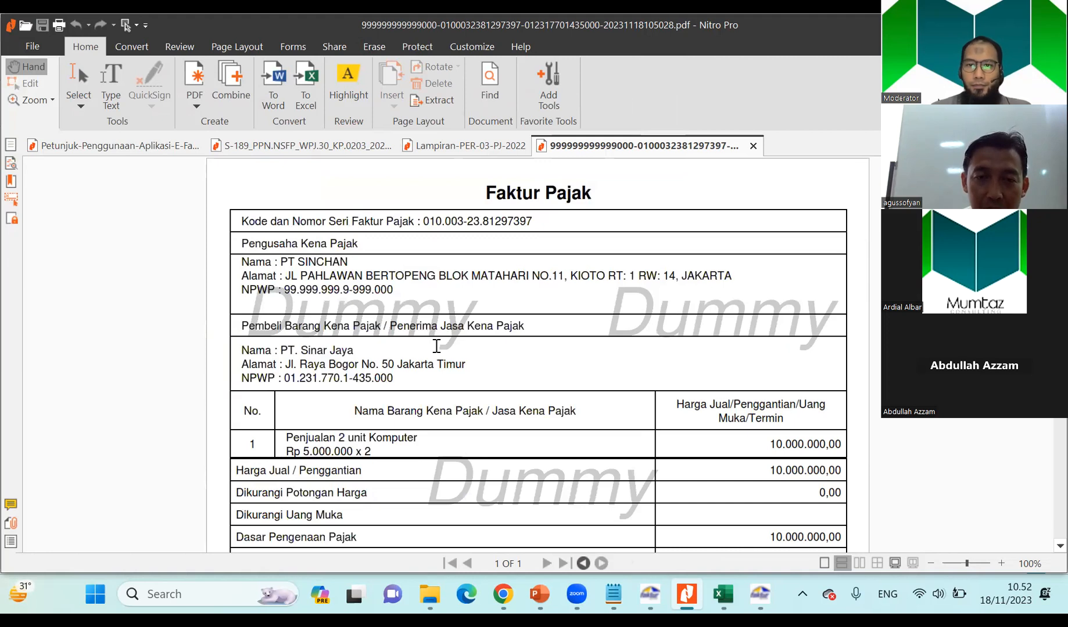
scroll(432, 347, "down", 1)
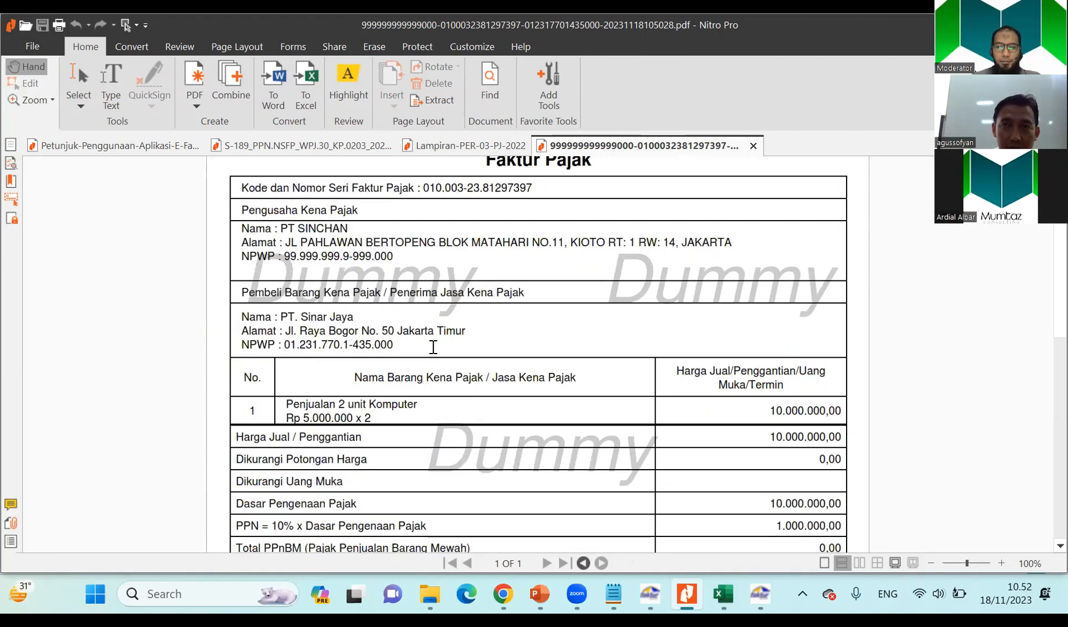
scroll(432, 347, "down", 2)
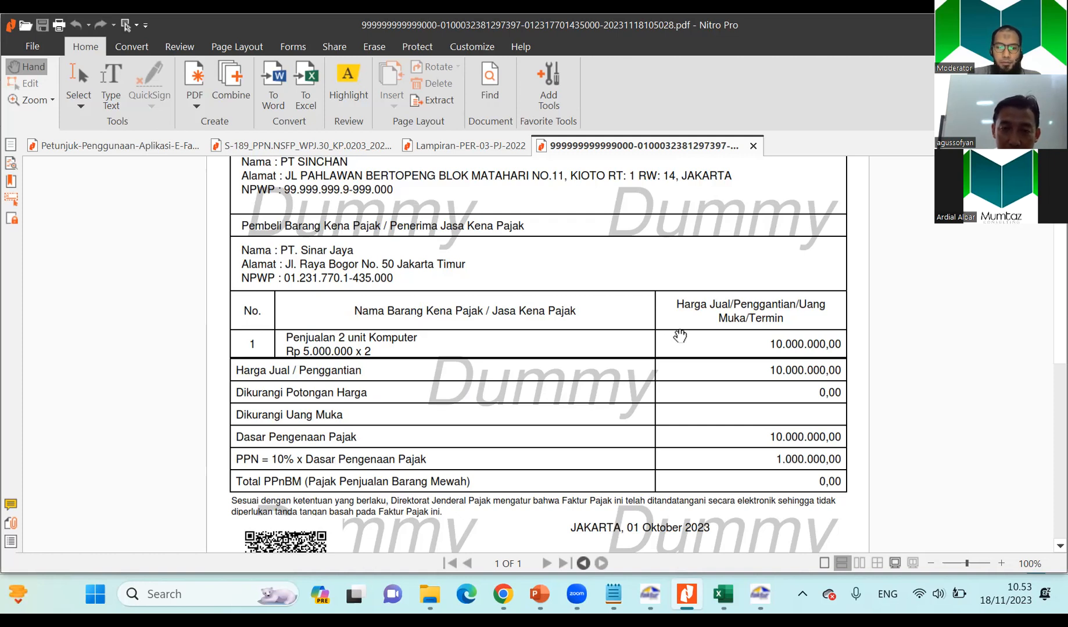
scroll(680, 336, "up", 2)
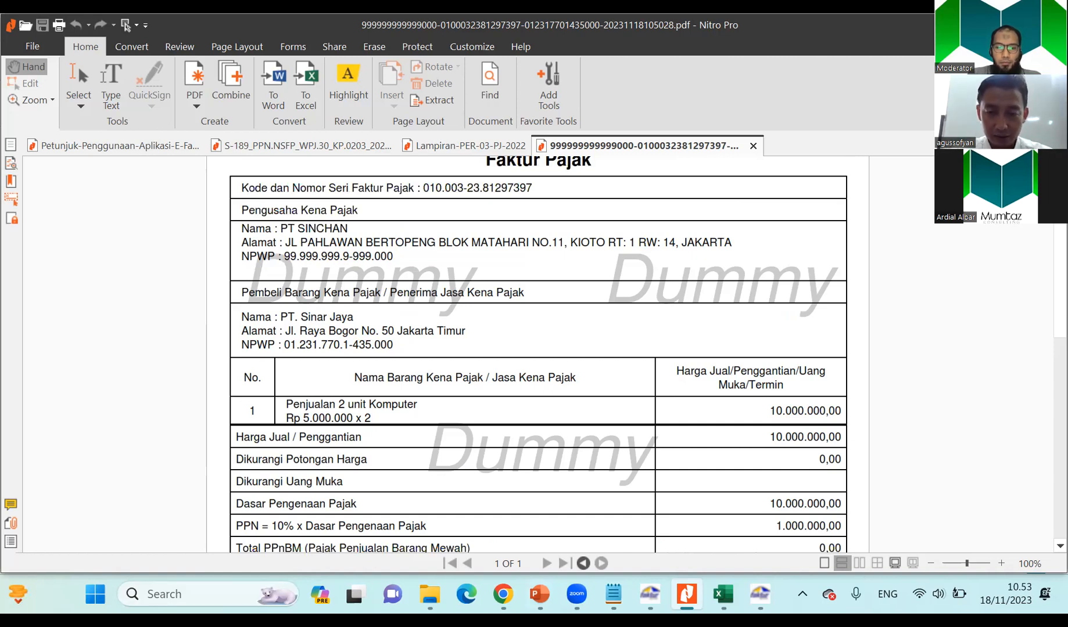
Switch to the Materi Soal workbook in Excel, leave the open cell edit, and review the Soal 1 sales rows after PT. Sinar Jaya's first sale.
left_click(760, 594)
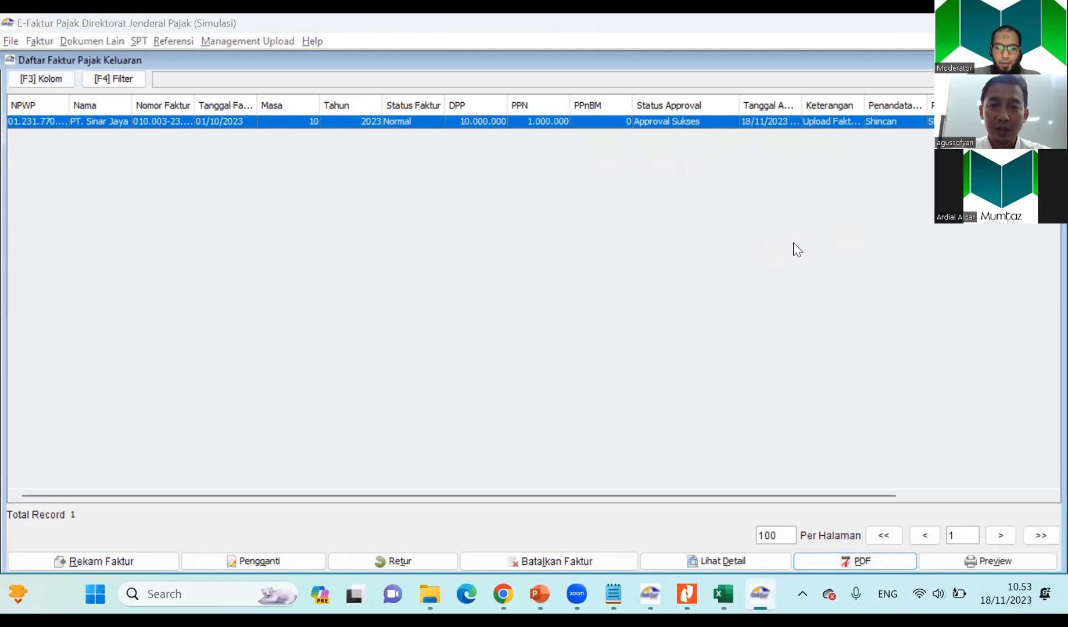
key("alt+Tab")
key("alt+Tab")
key("alt+Tab")
key("alt+Tab")
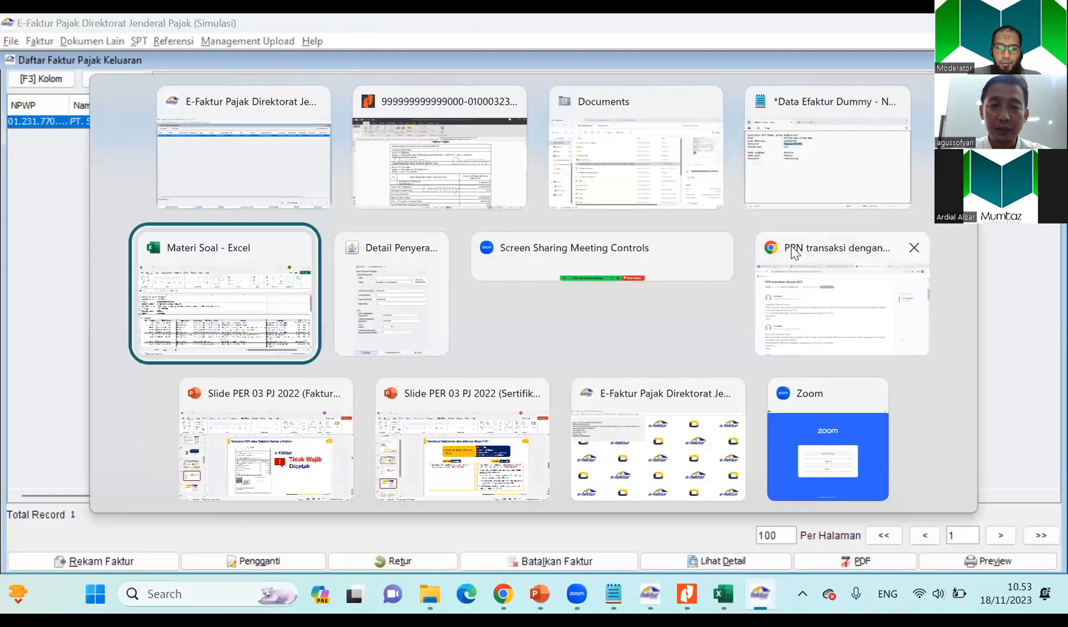
left_click(260, 331)
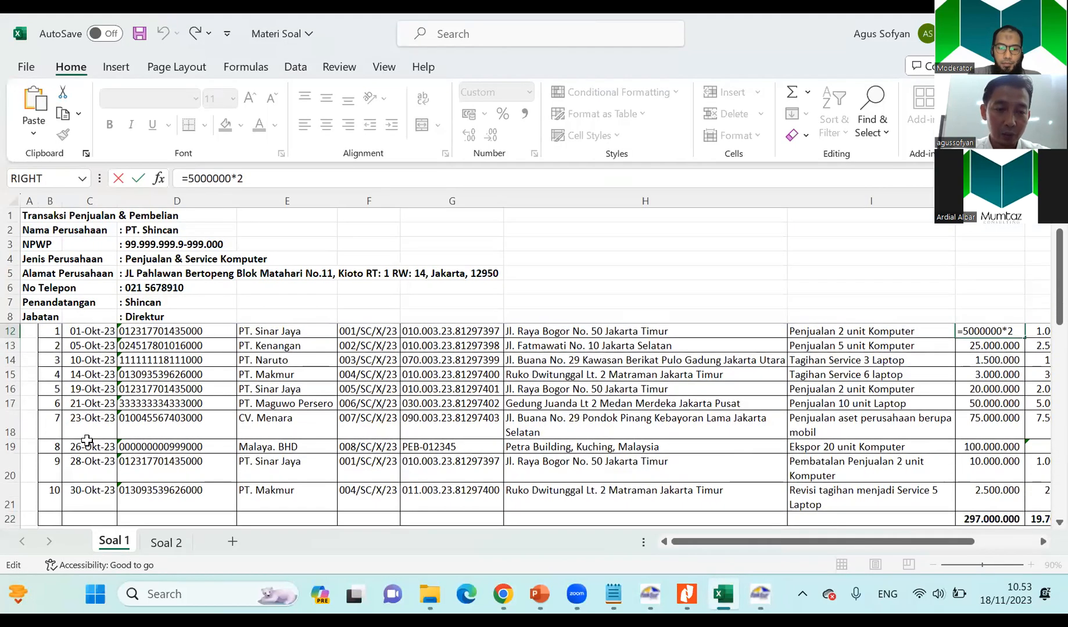
scroll(161, 389, "up", 1)
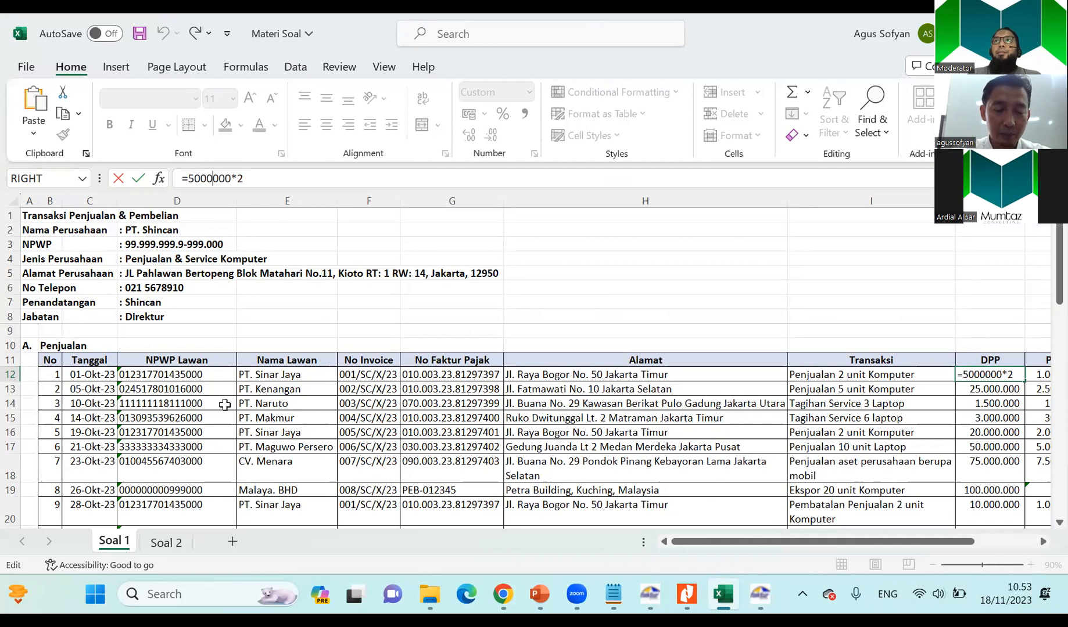
left_click(262, 394)
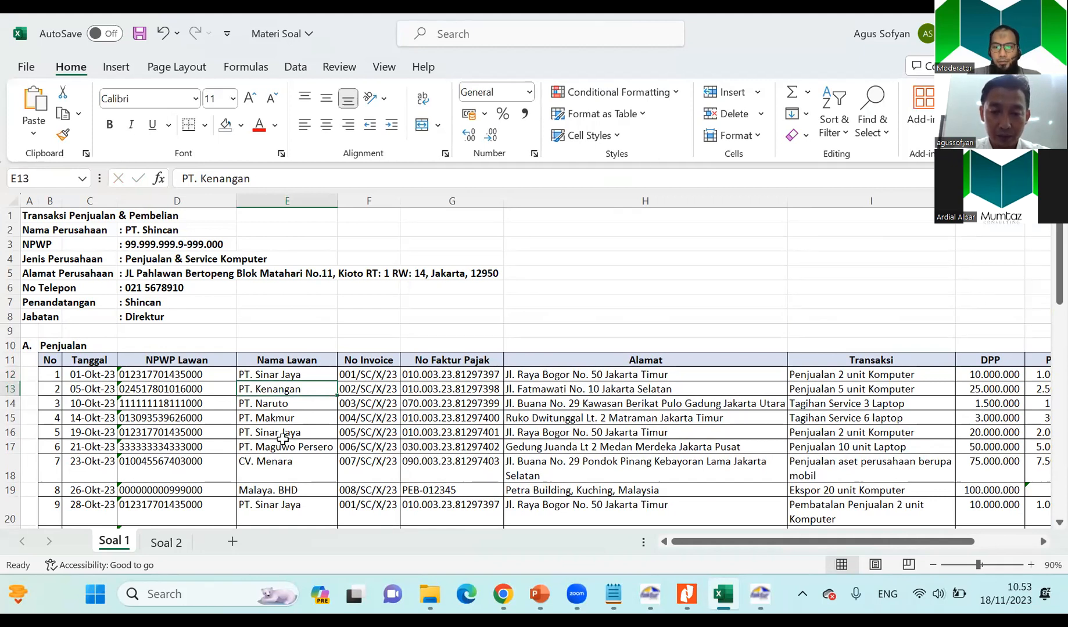
left_click(448, 434)
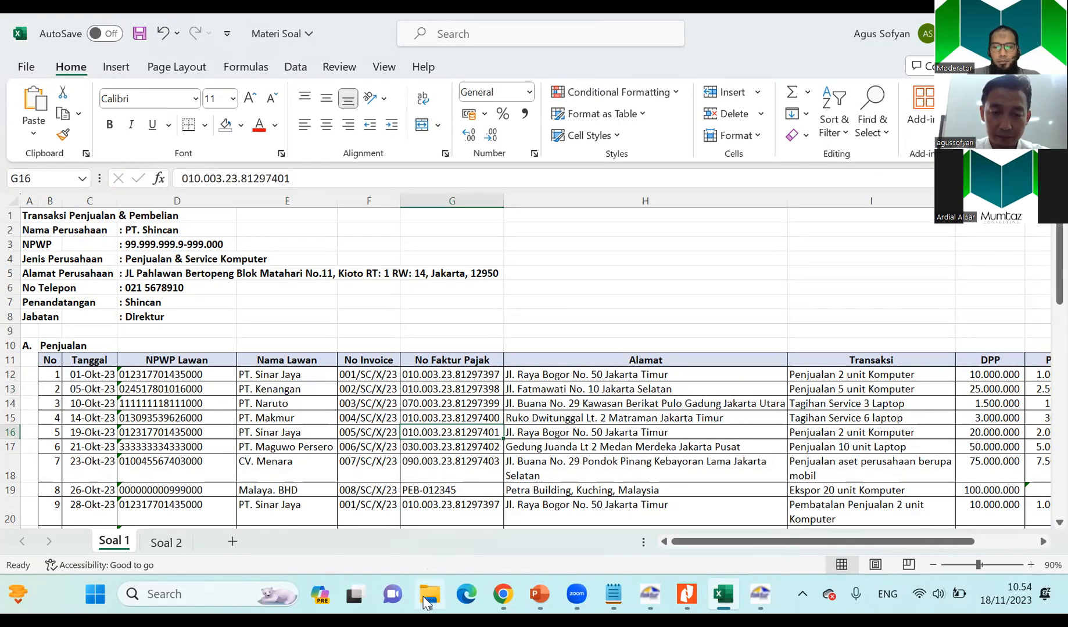
Open the Format Impor Data Pajak Keluaran workbook from the Data folder under Mumtaz Consulting's Efaktur training materials on drive D.
mouse_move(428, 601)
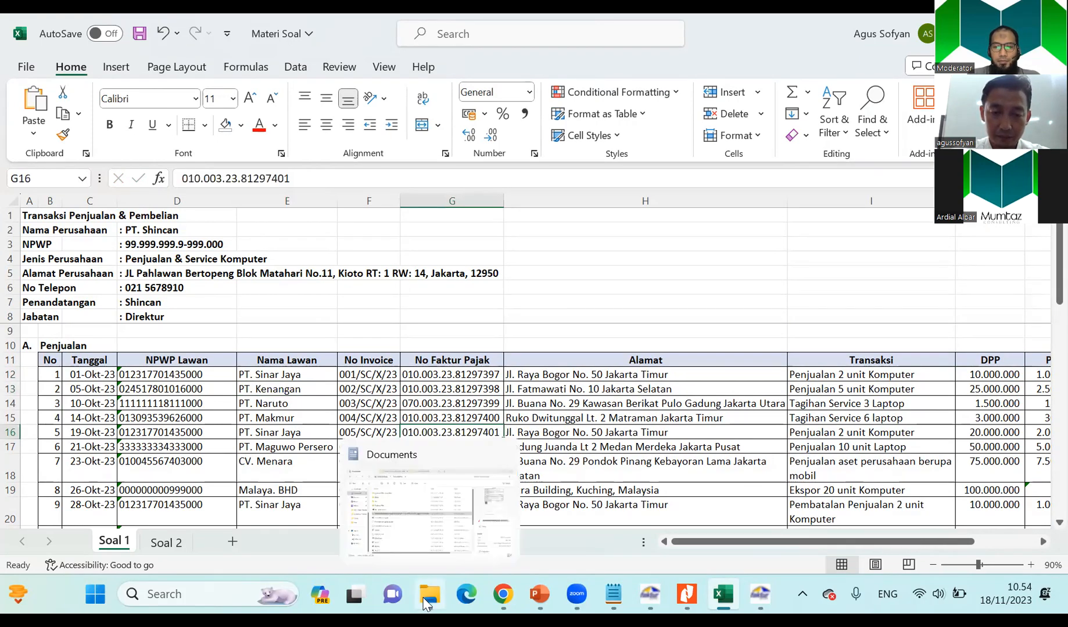
left_click(421, 523)
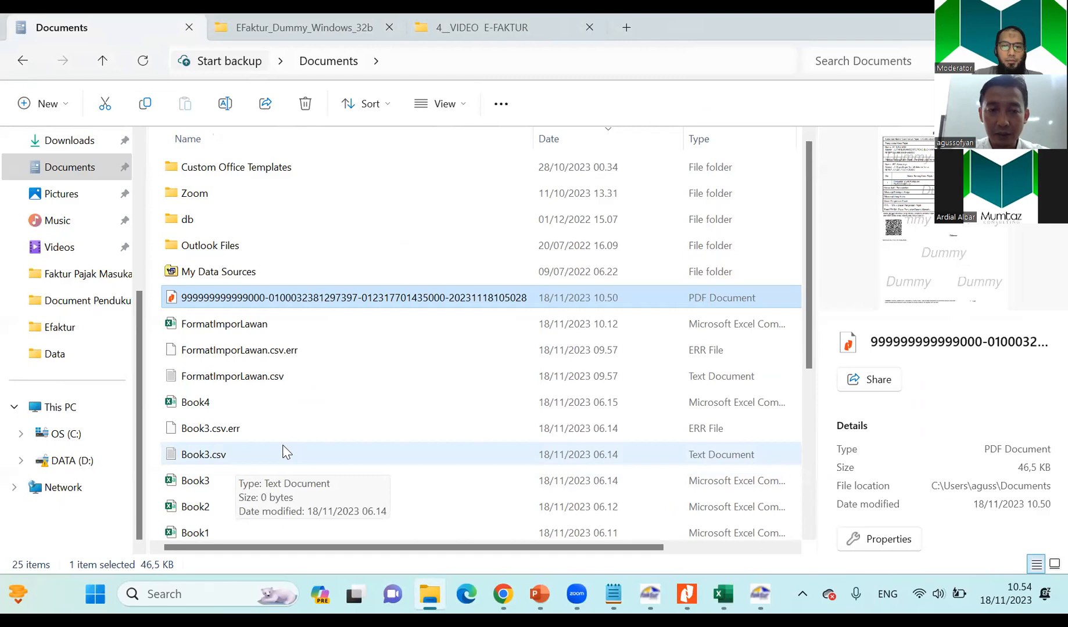
left_click(80, 463)
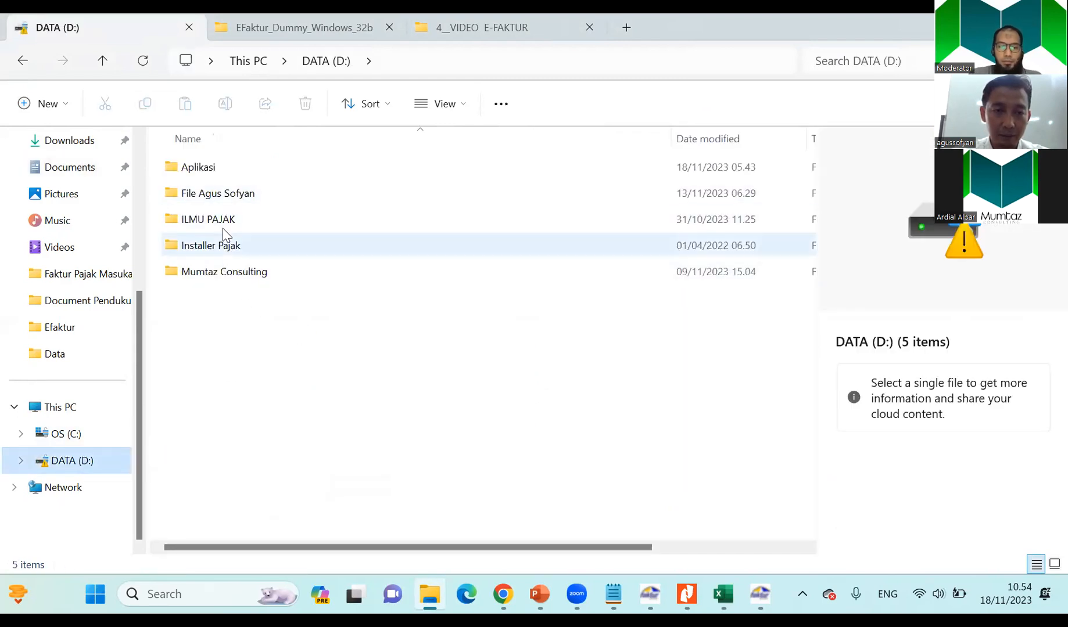
double_click(224, 273)
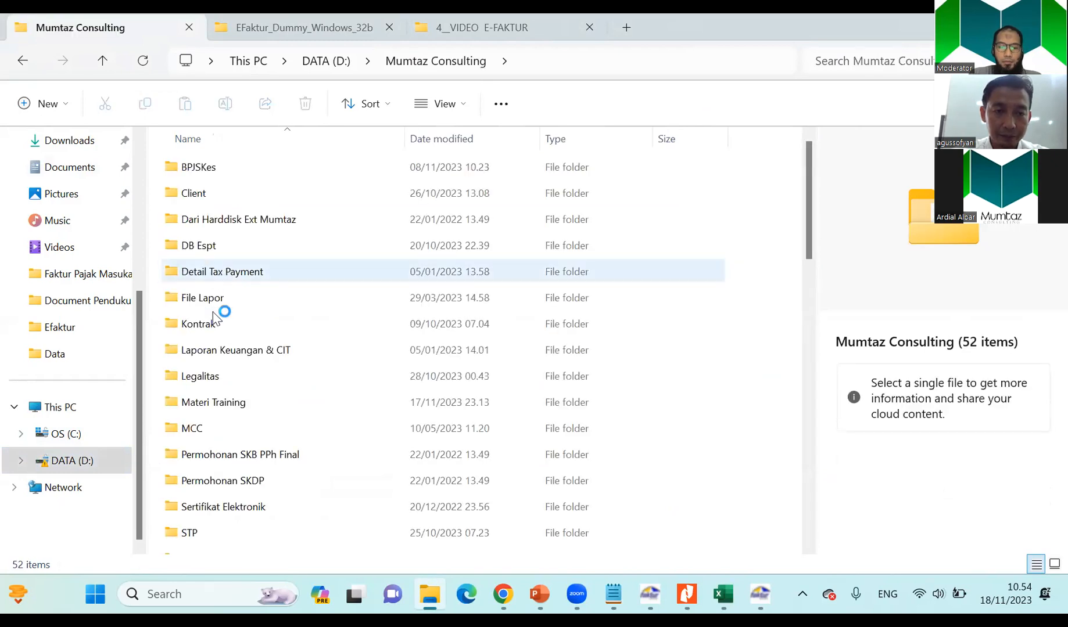
double_click(207, 403)
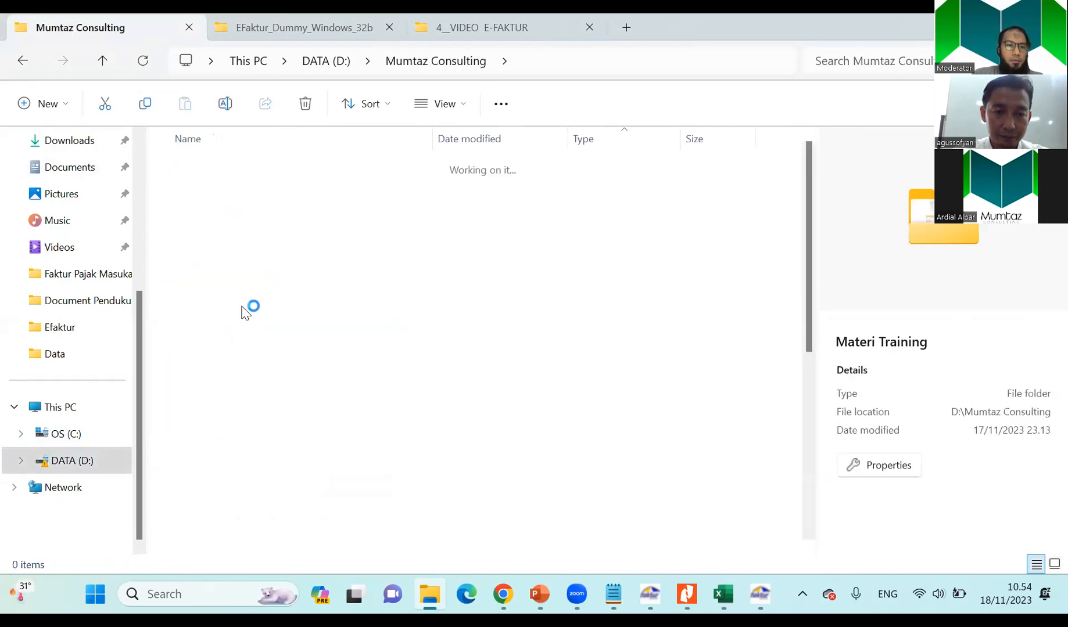
double_click(232, 220)
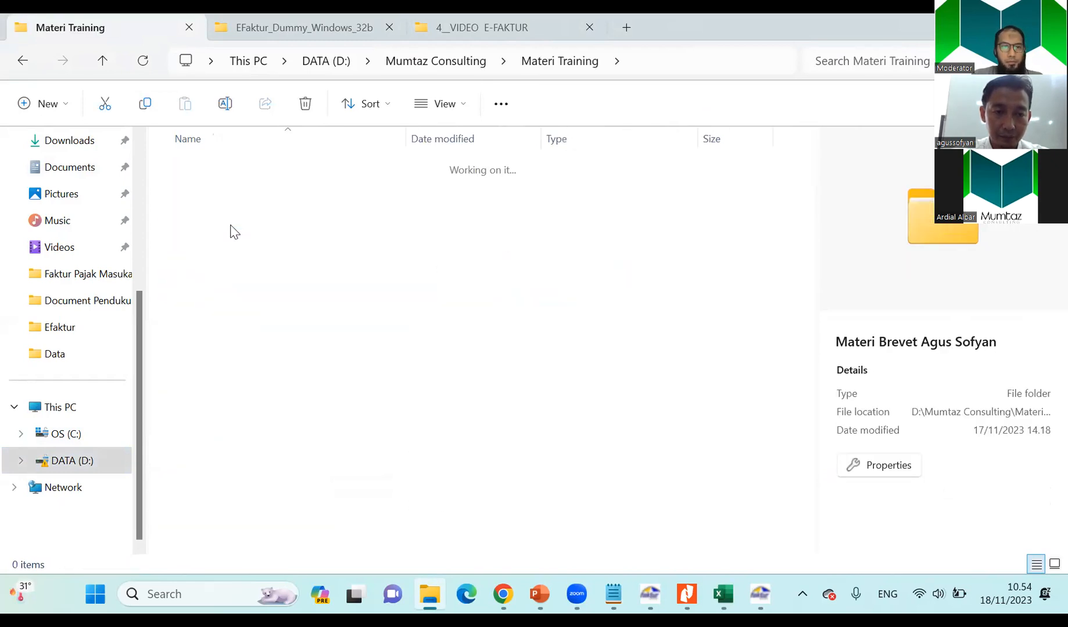
double_click(209, 170)
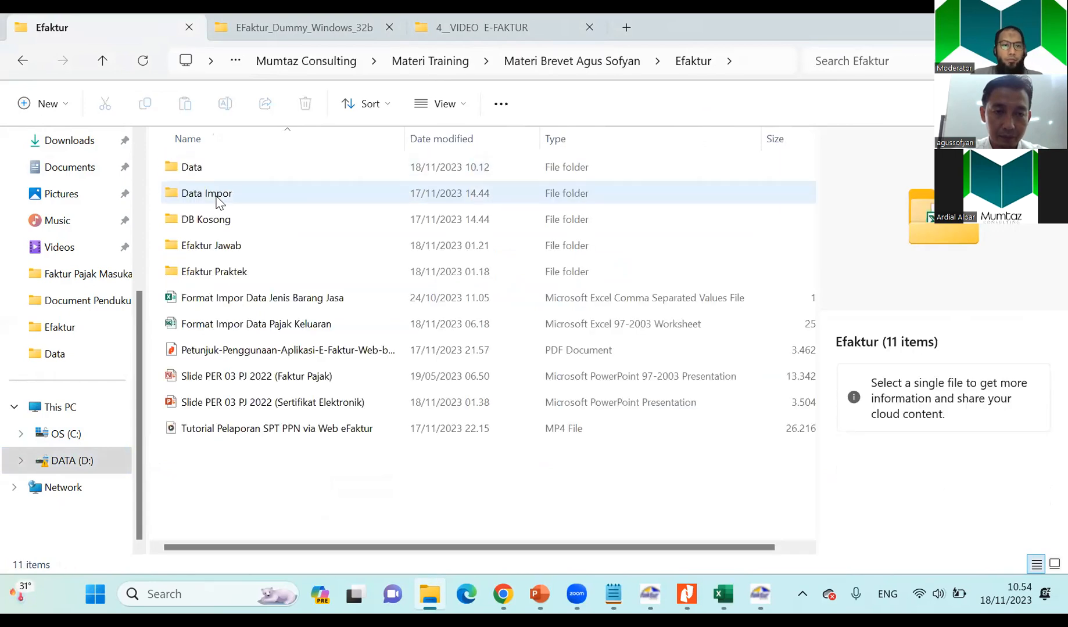
double_click(206, 173)
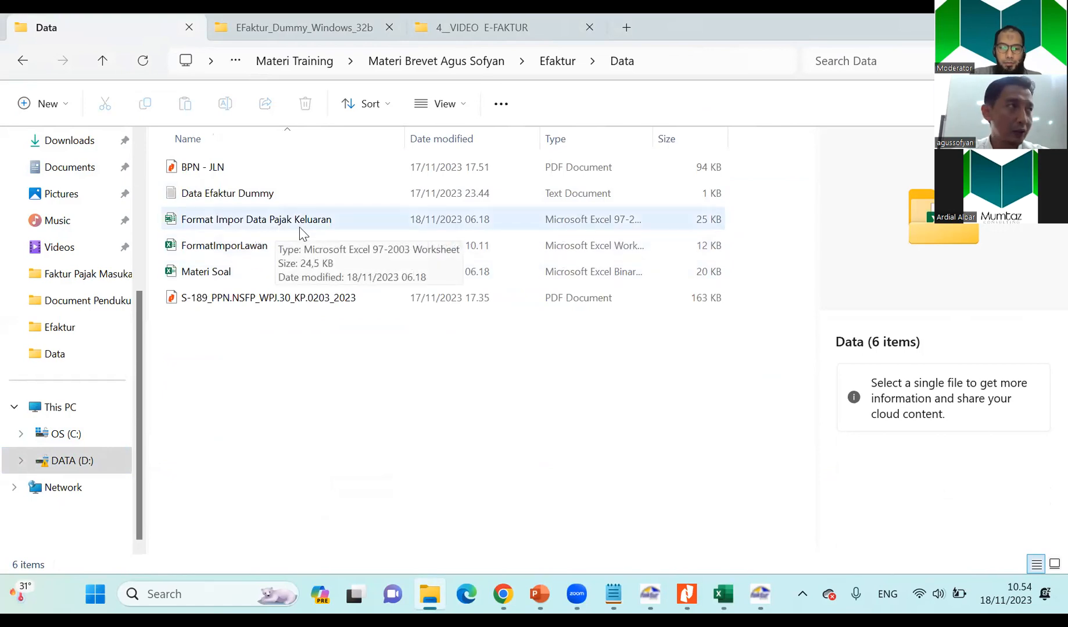
double_click(261, 224)
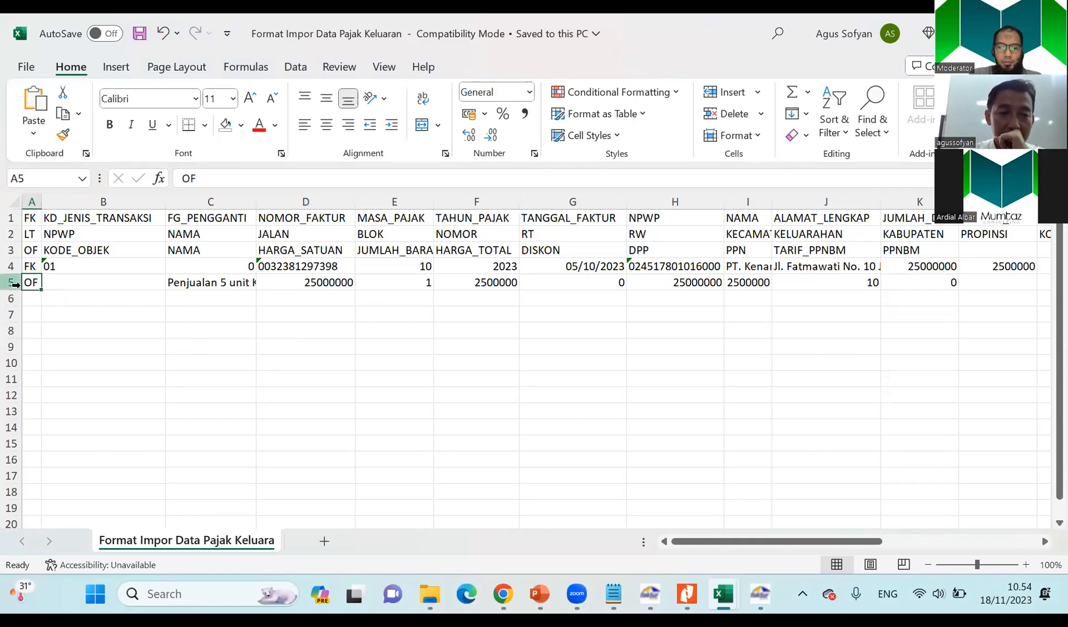
left_click_drag(12, 267, 8, 301)
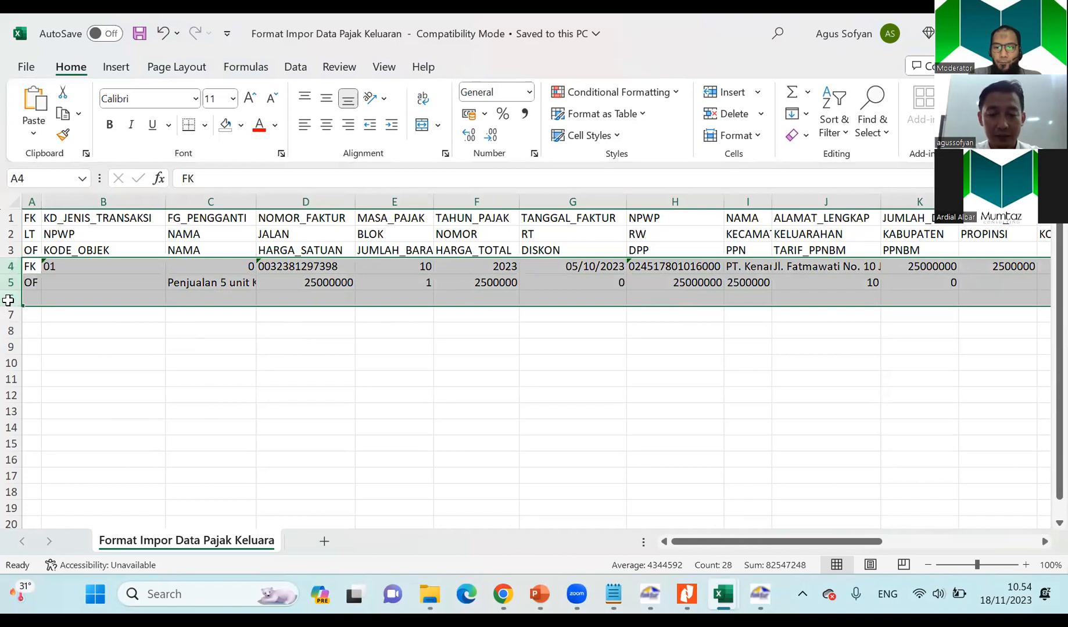
key("alt+e")
key("d")
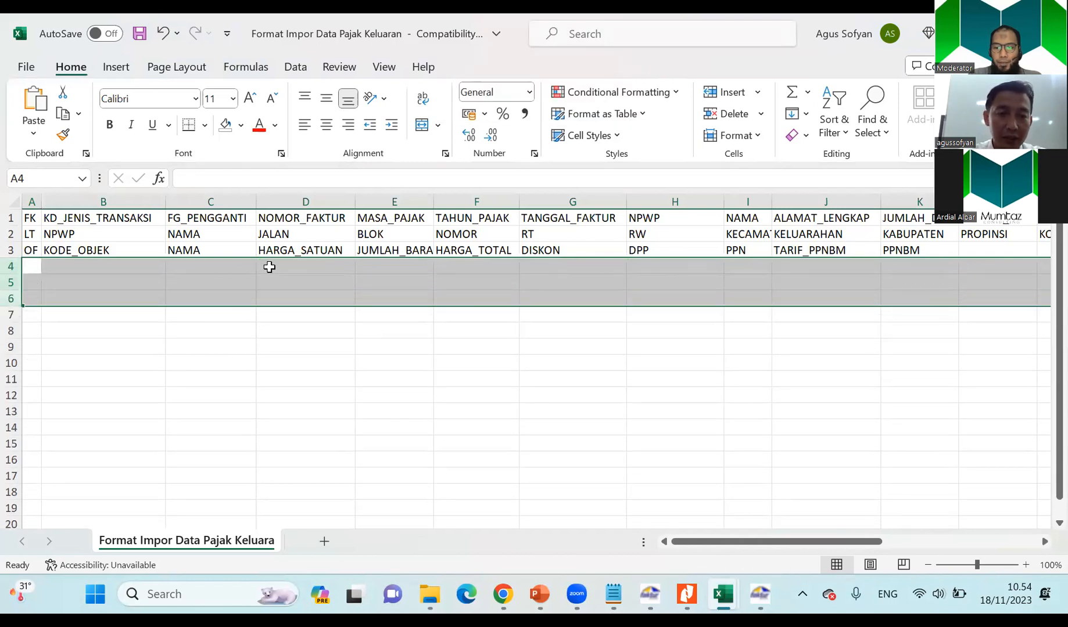
left_click(264, 275)
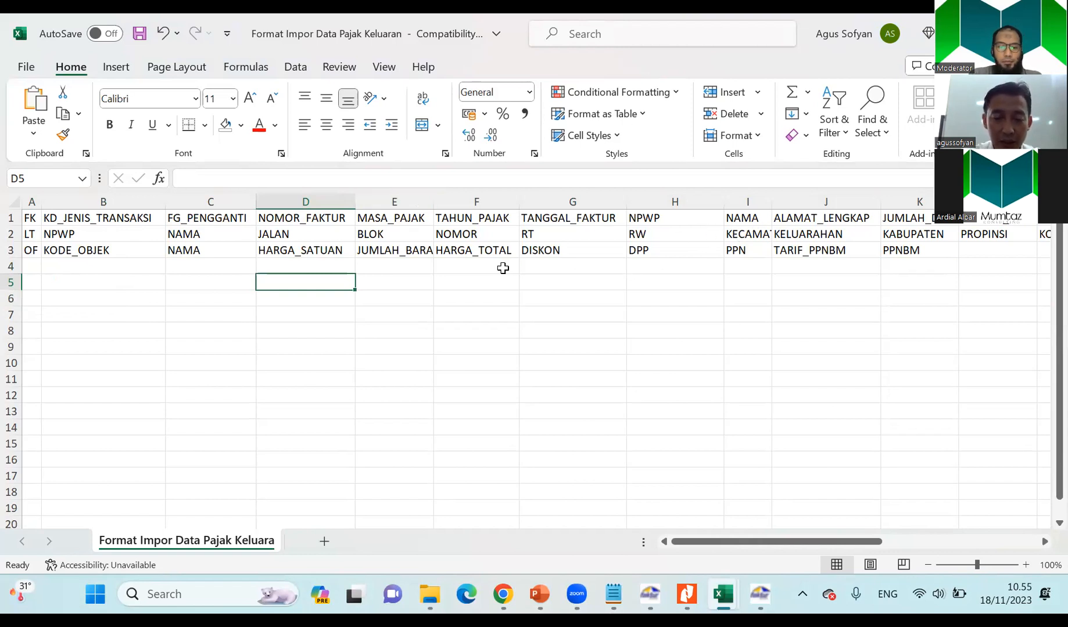
key("ctrl+z")
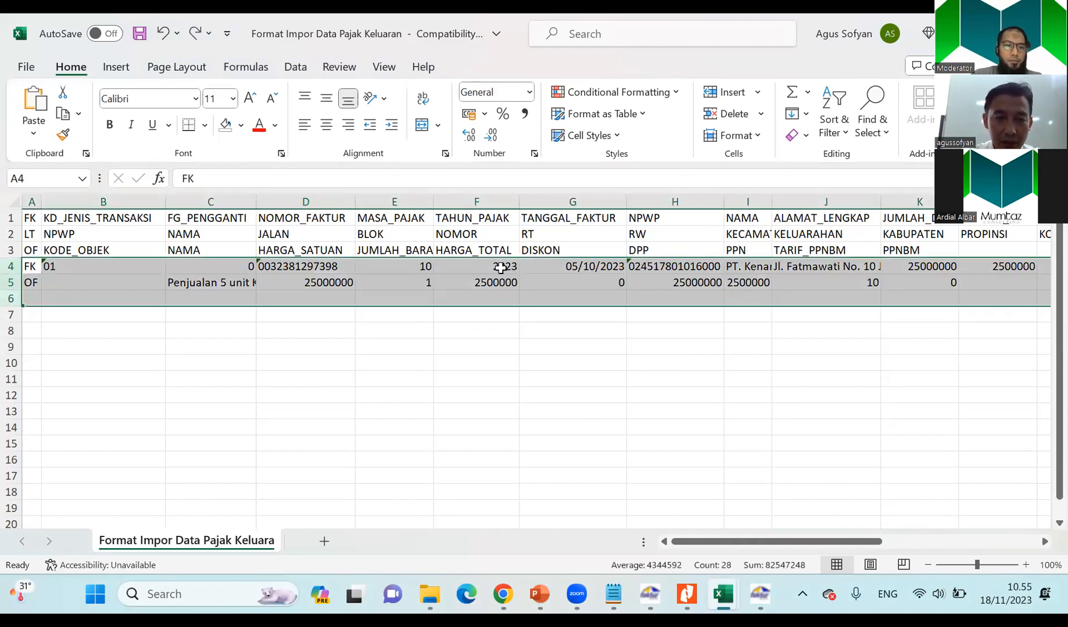
left_click(73, 362)
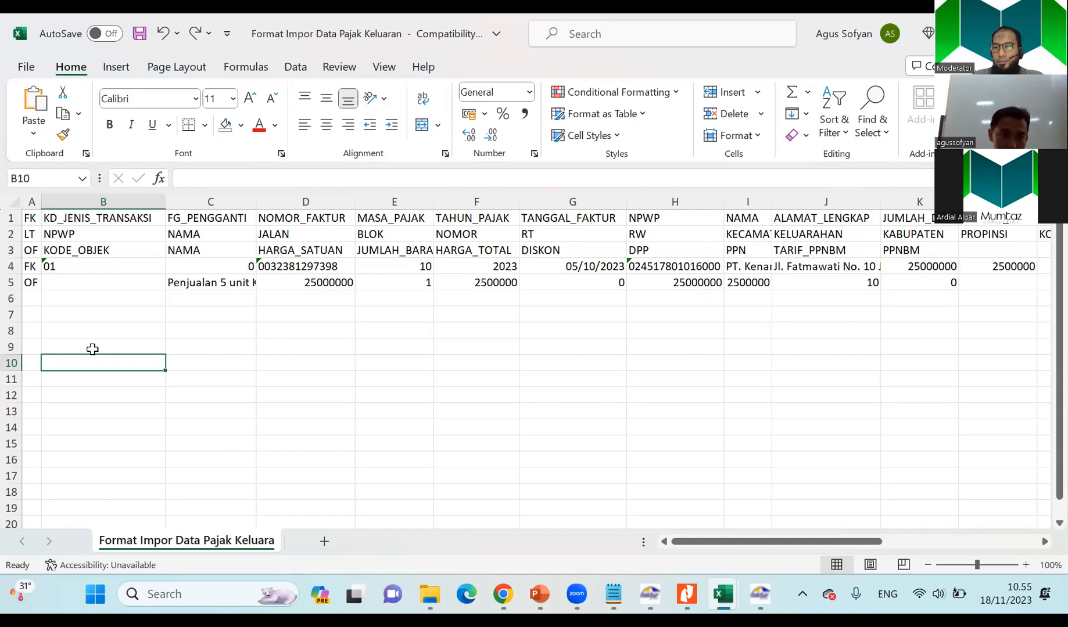
Examine the FK row's transaction code, replacement flag and tax invoice number, comparing them with the PT. Kenangan sale in the Materi Soal workbook.
left_click(28, 268)
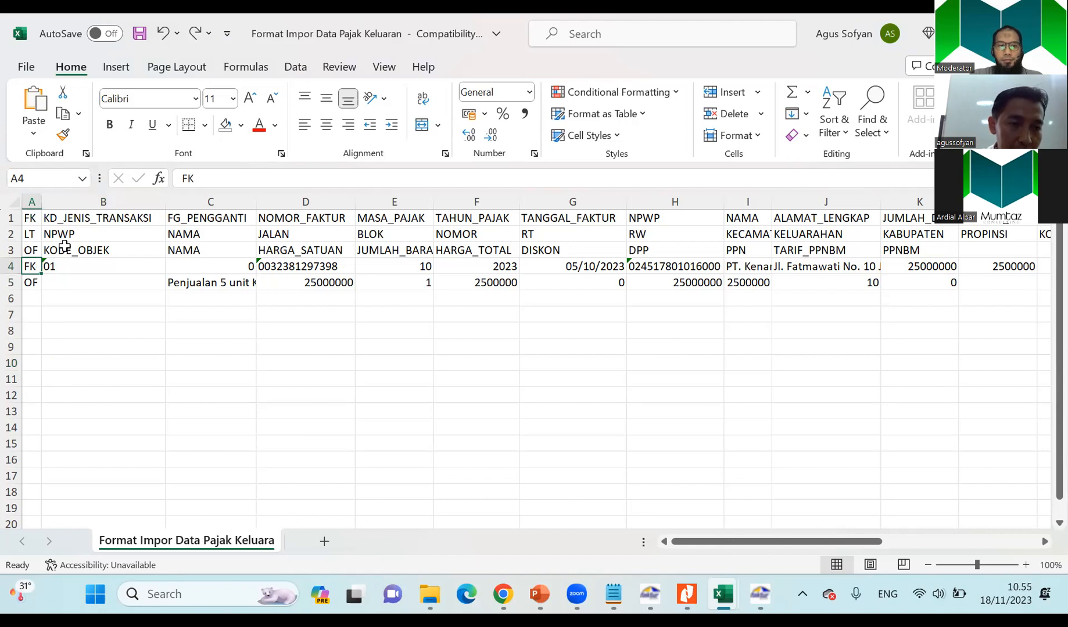
left_click(87, 264)
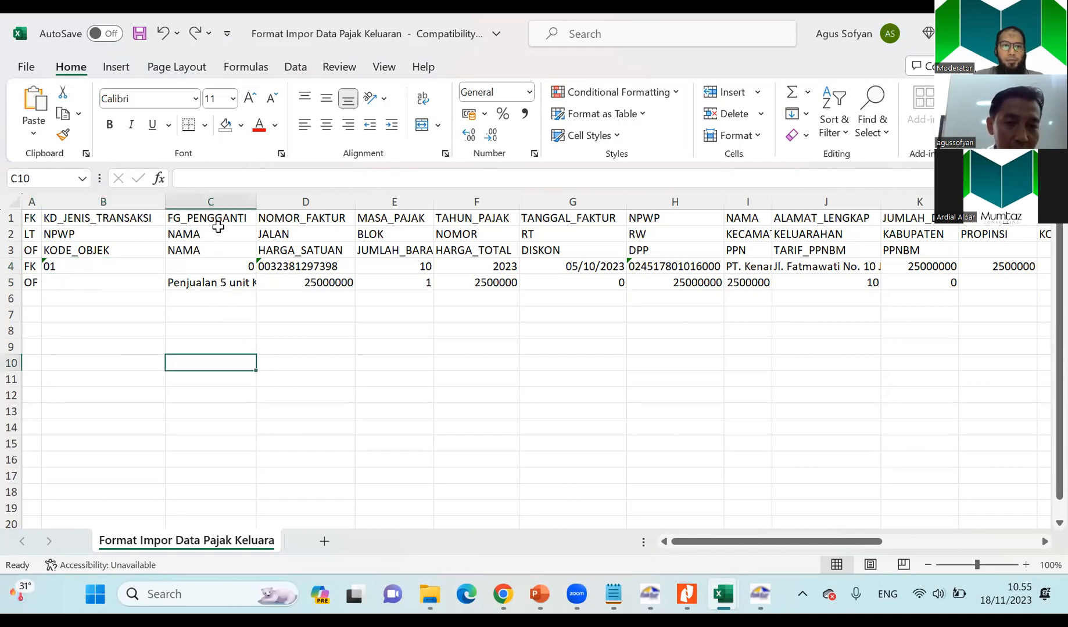
left_click(220, 265)
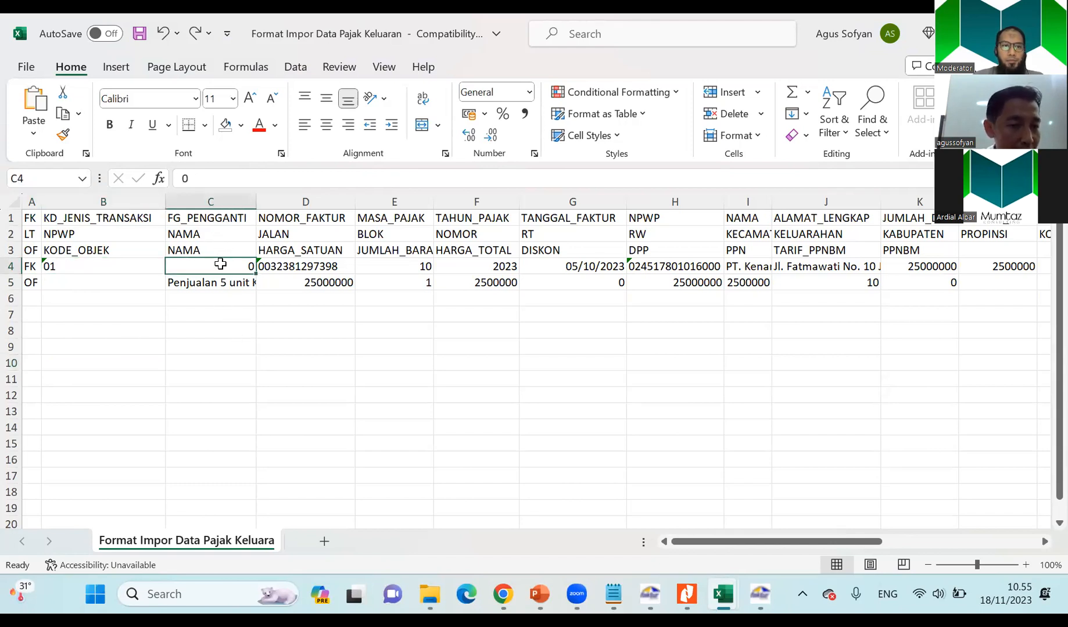
left_click(324, 269)
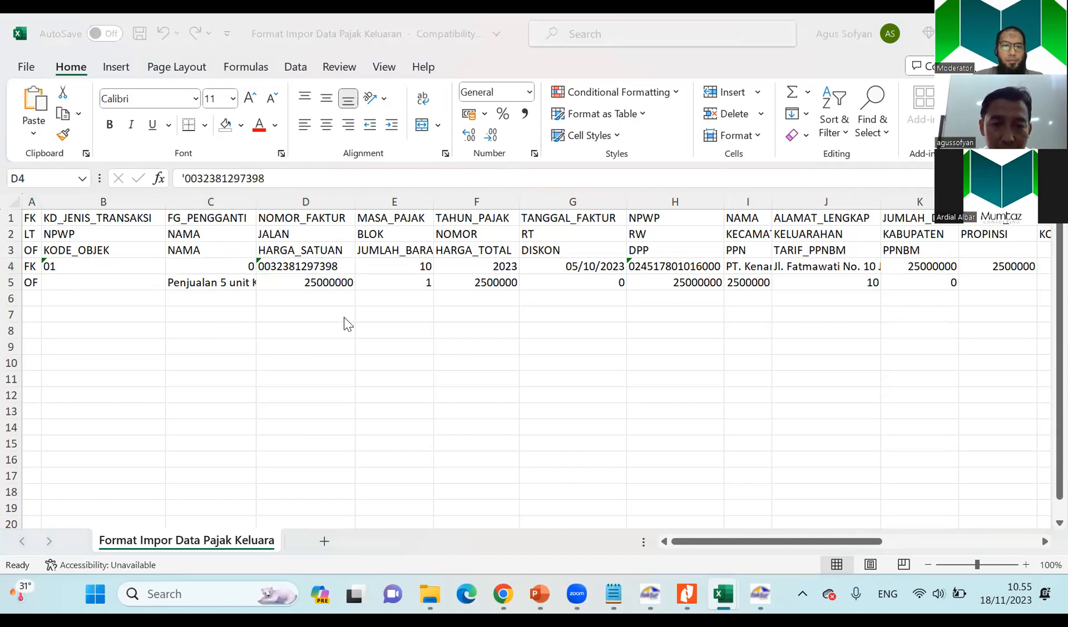
key("alt+Tab")
left_click(452, 394)
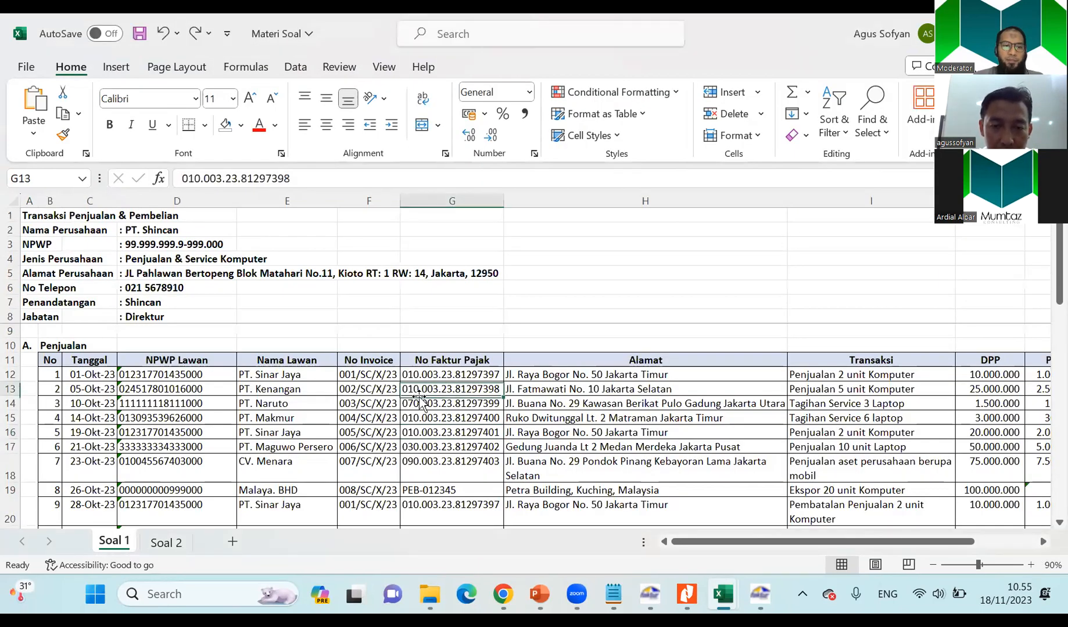
key("alt+Tab")
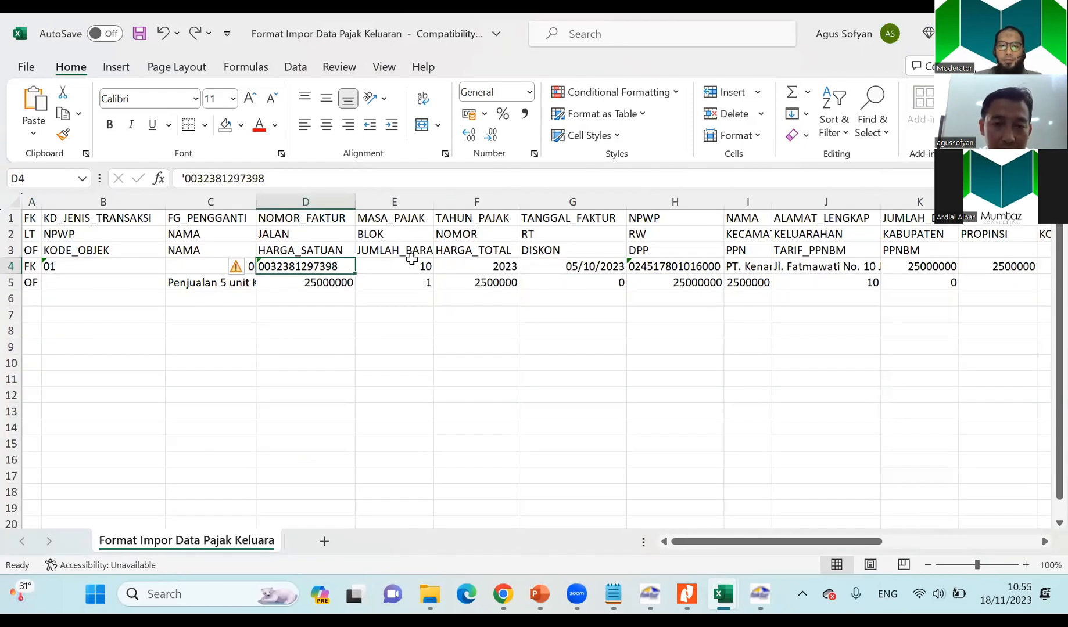
key("alt+Tab")
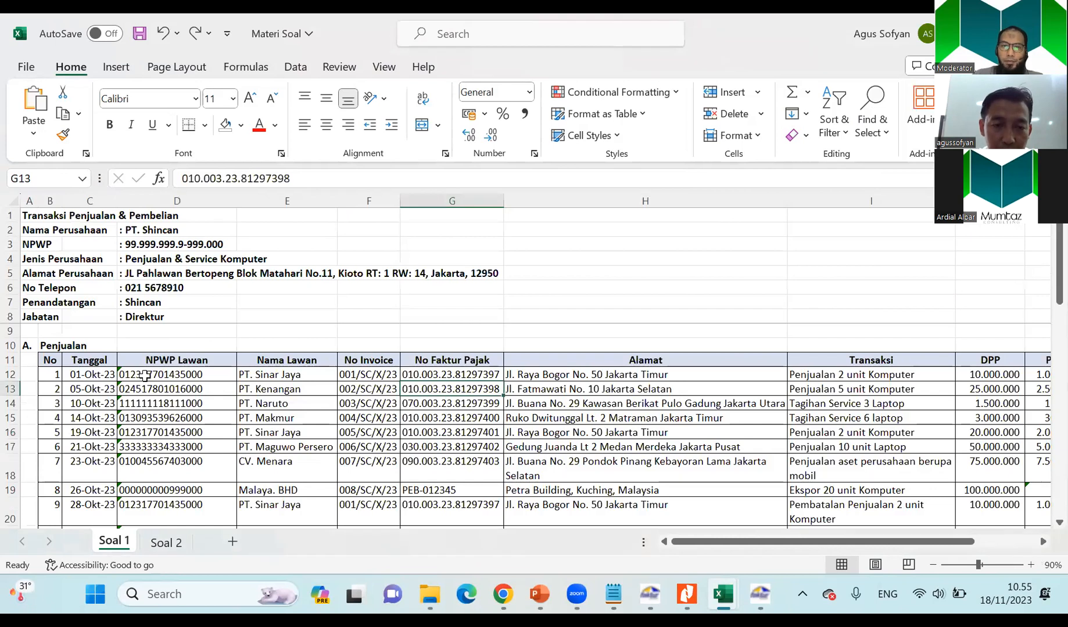
key("alt+Tab")
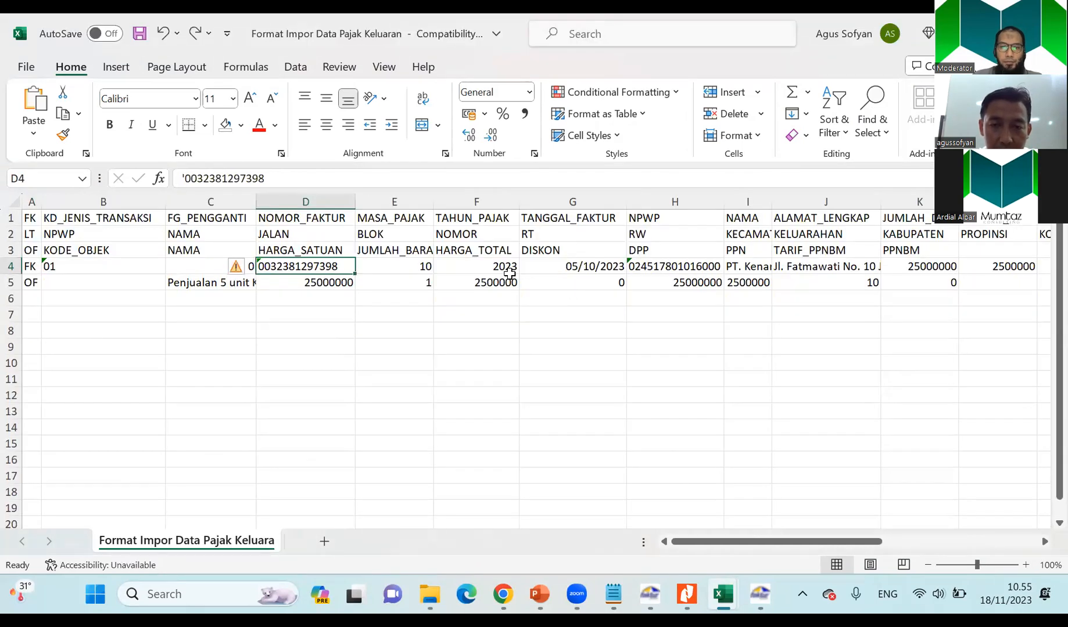
Review the FK row's tax year, buyer NPWP, name, address, DPP, PPN and PPNBM, checking the DPP against PT. Kenangan's sale in Soal 1.
left_click(507, 268)
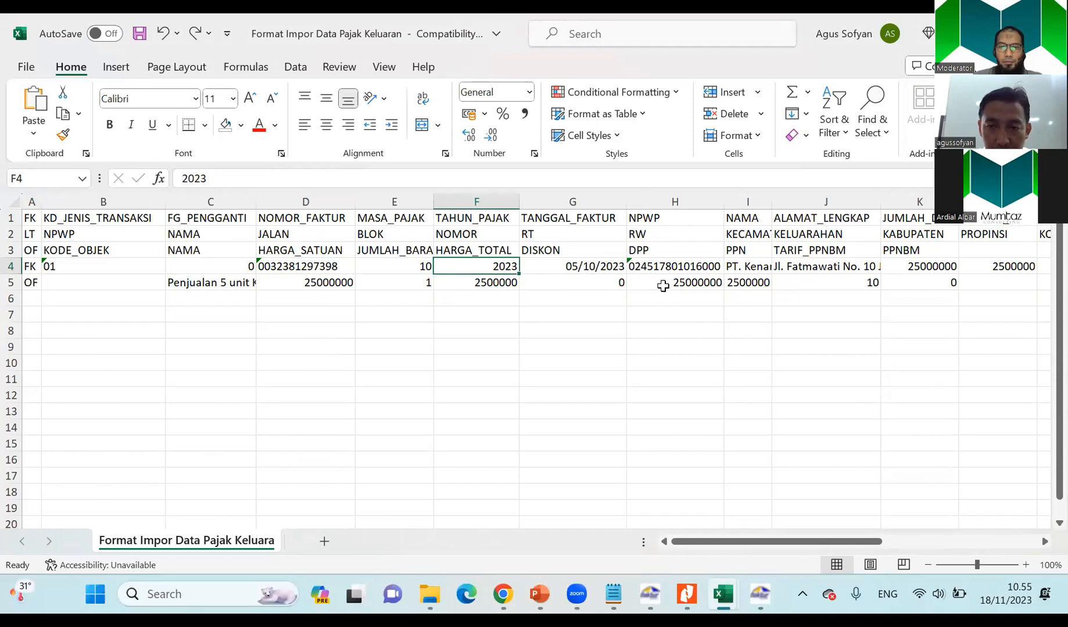
left_click(666, 269)
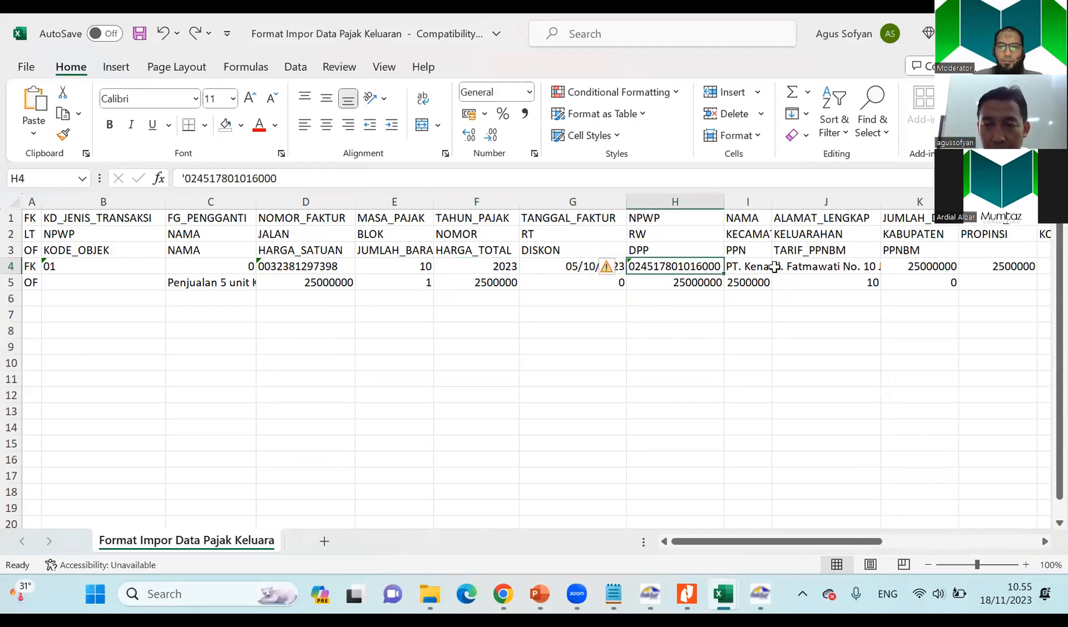
left_click(759, 266)
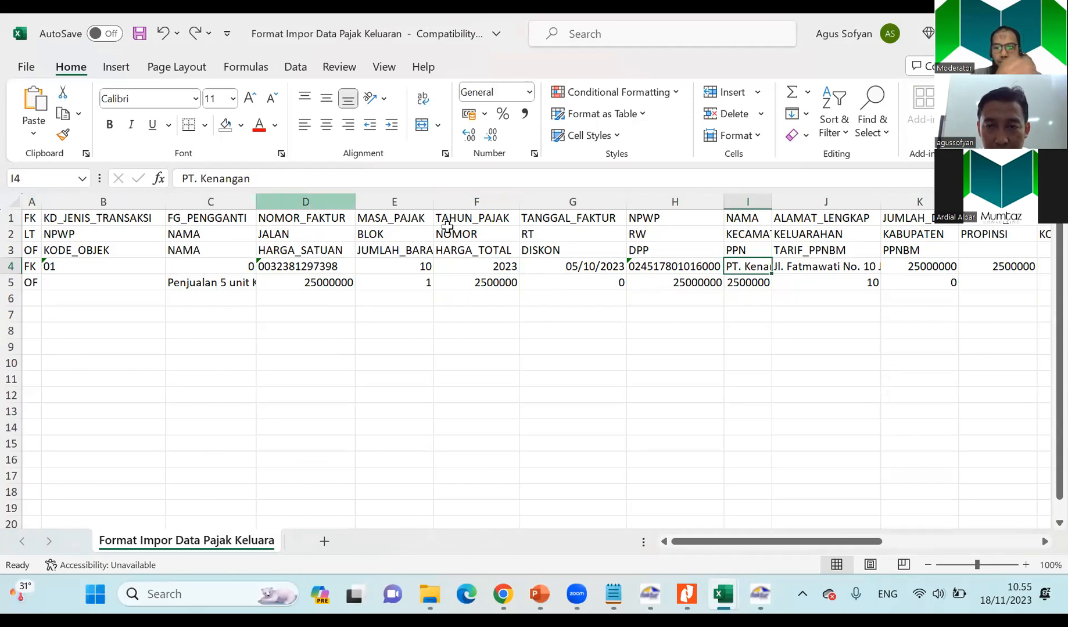
left_click(803, 265)
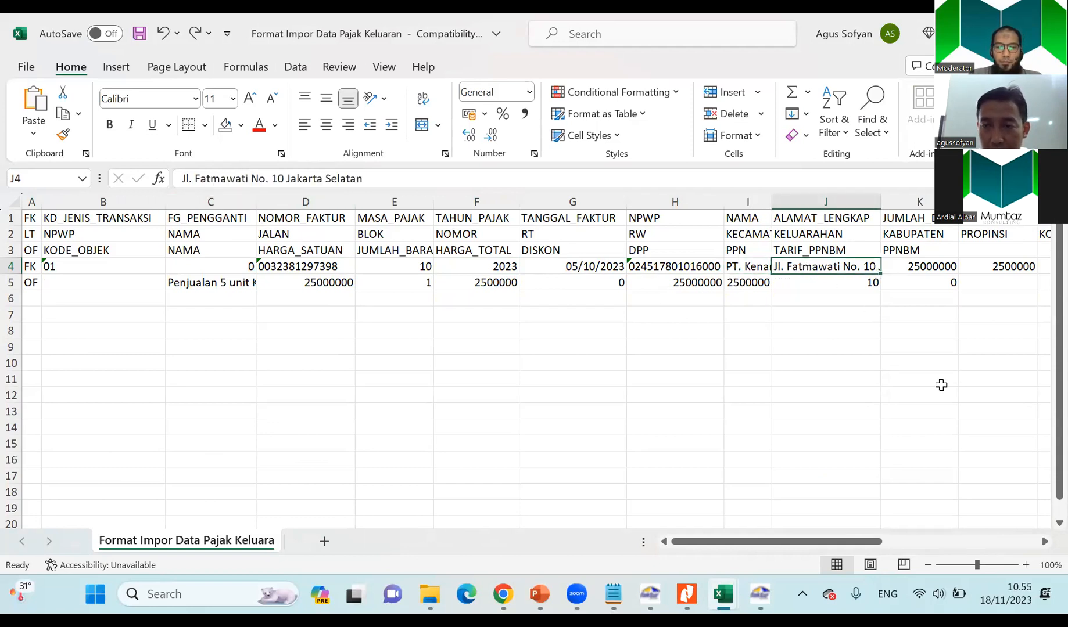
left_click(1045, 541)
left_click(1045, 541)
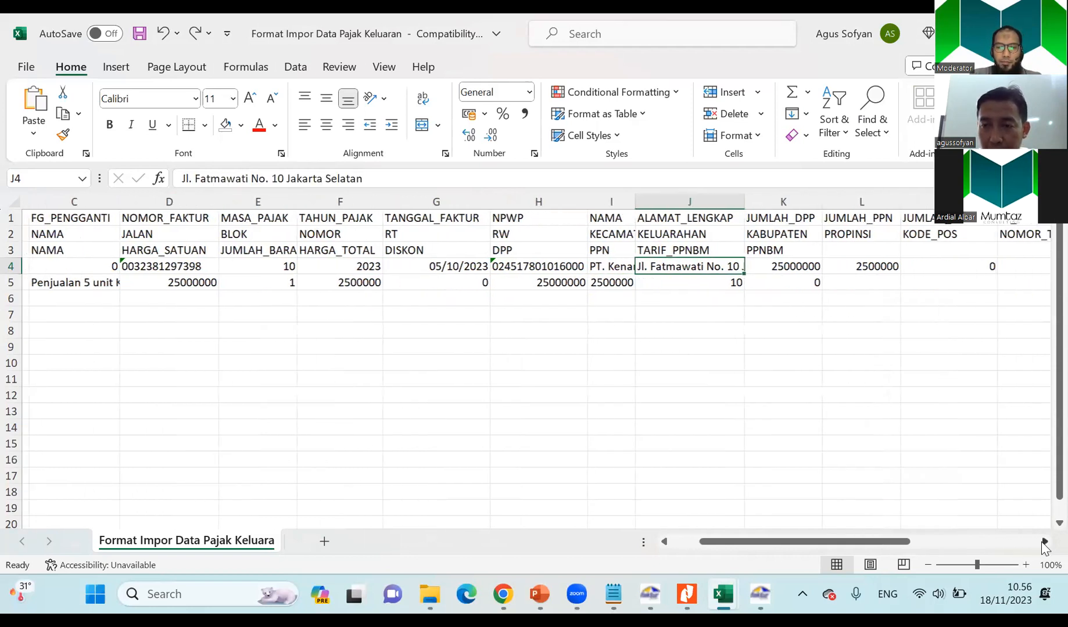
left_click(1044, 541)
left_click(697, 221)
left_click(700, 266)
key("alt+Tab")
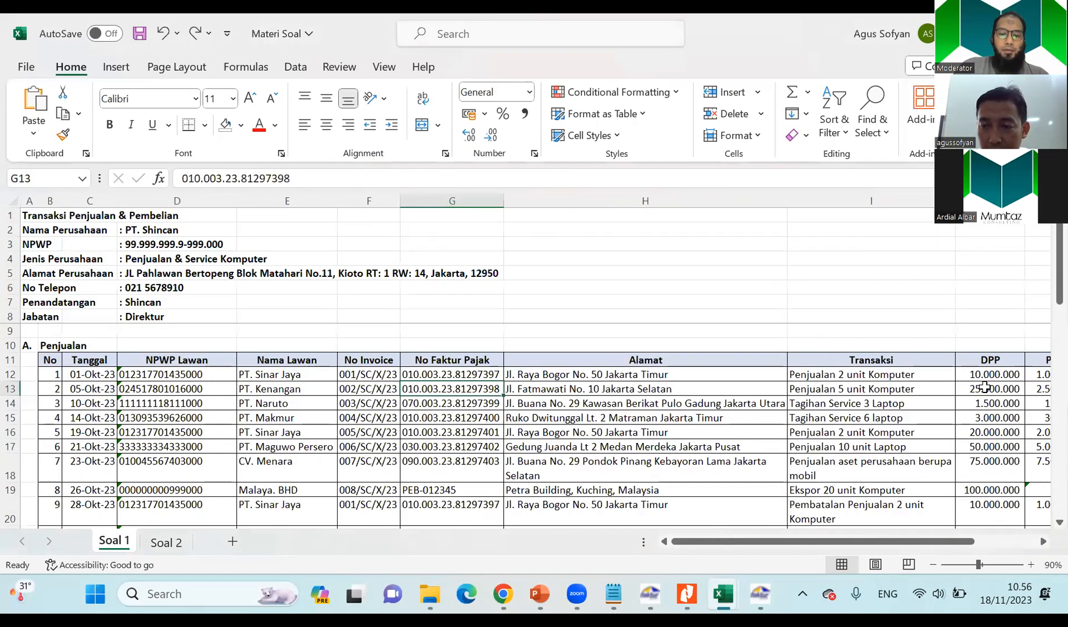
left_click(983, 388)
key("alt+Tab")
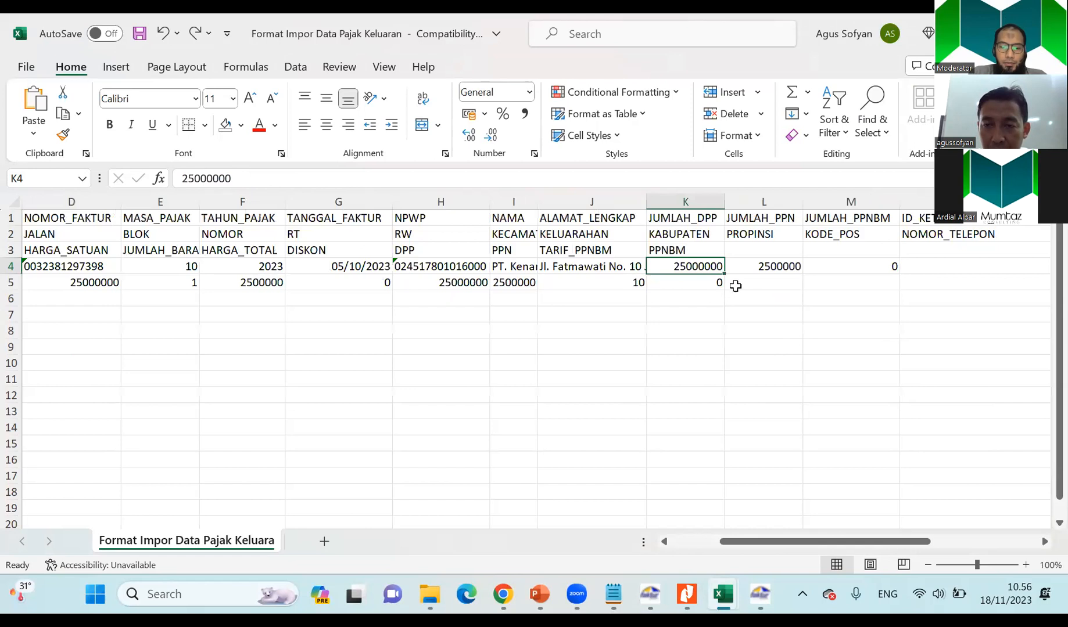
left_click(779, 268)
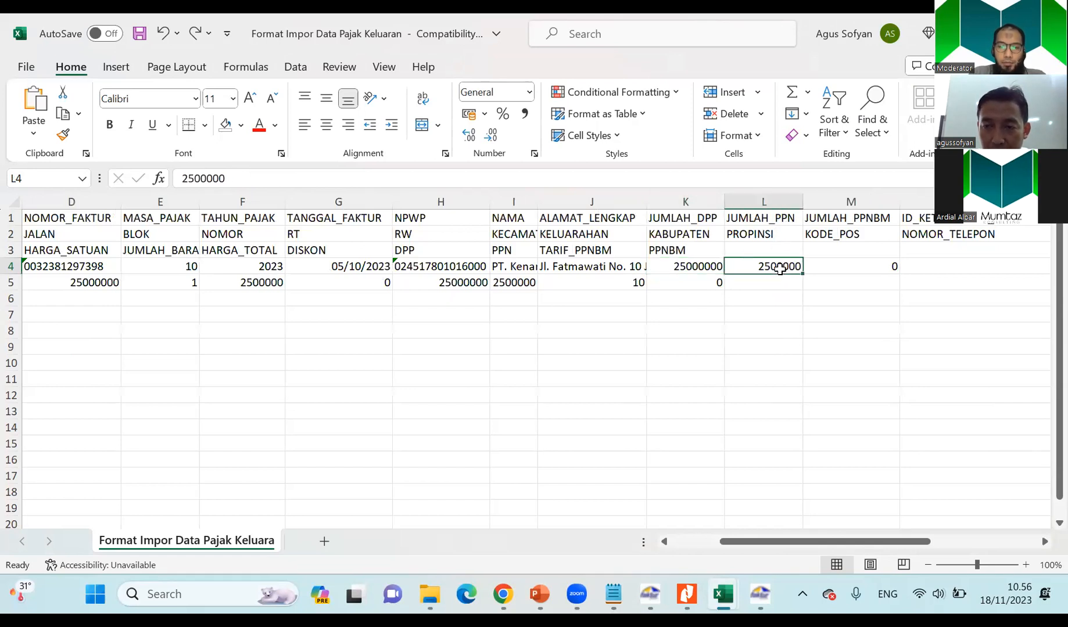
left_click(875, 266)
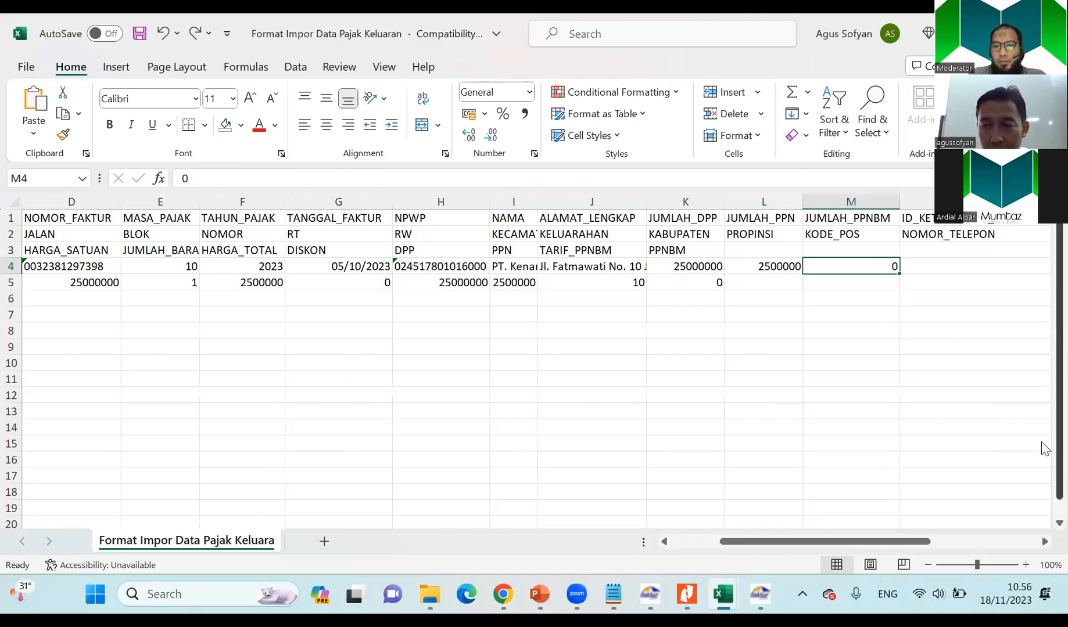
Check the FK row's additional-information, down payment and REFERENSI fields, comparing the reference with PT. Kenangan's invoice number in Soal 1.
left_click(1044, 541)
left_click(1044, 542)
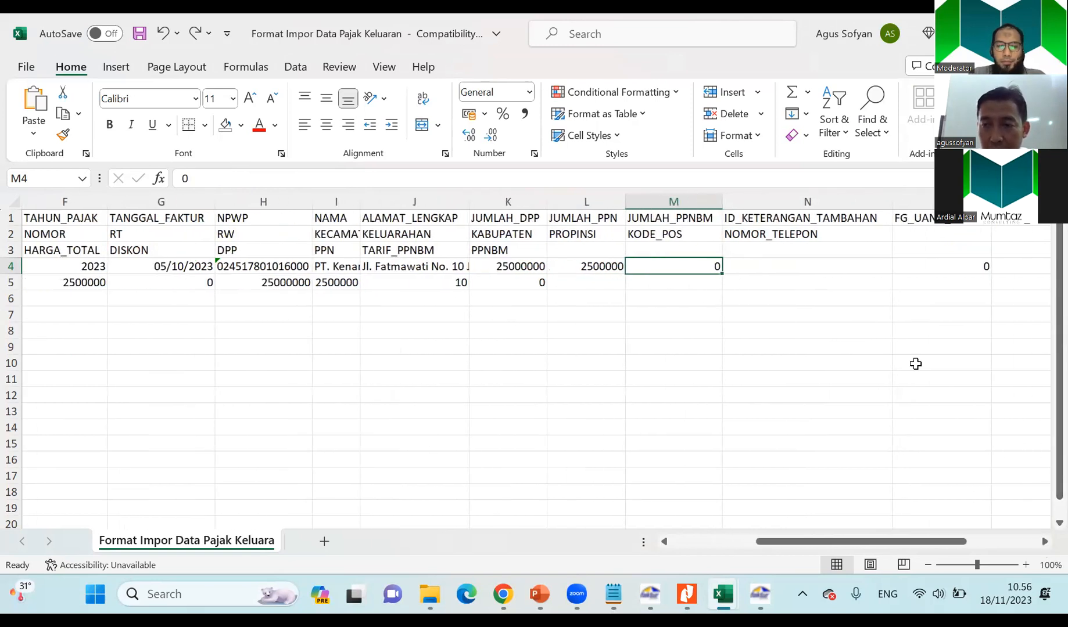
left_click(821, 268)
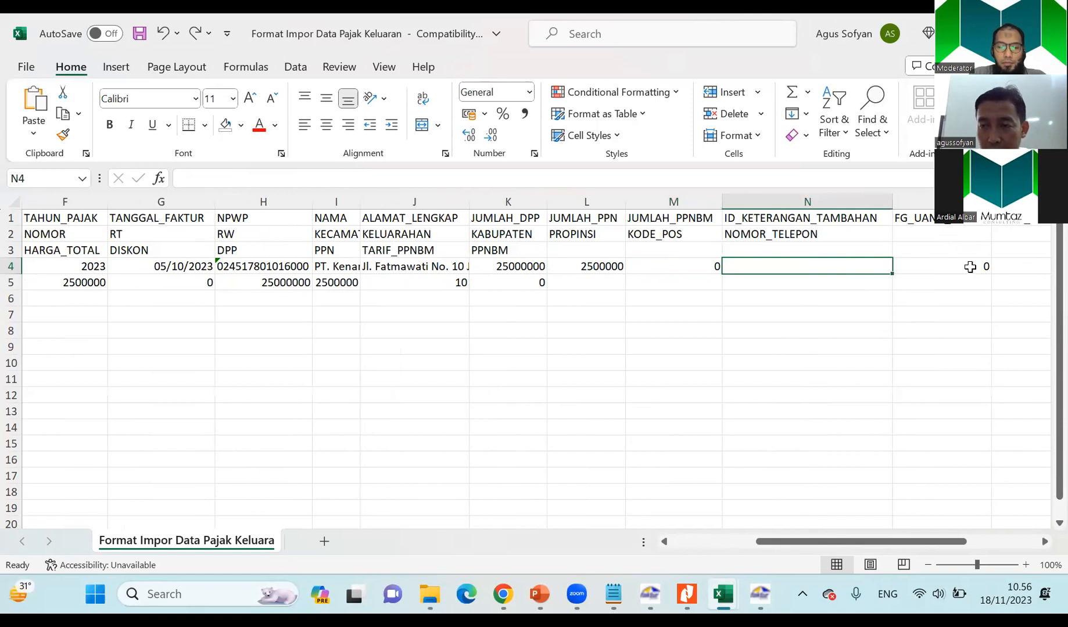
left_click(970, 267)
left_click(1044, 541)
left_click(1044, 542)
left_click(1044, 541)
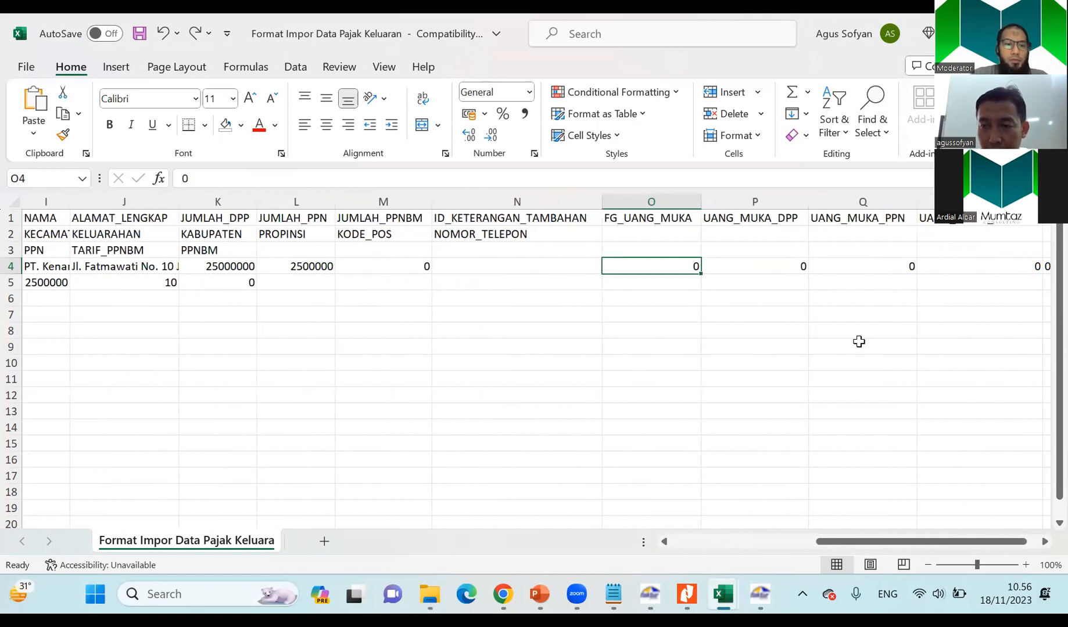
left_click(768, 261)
left_click(882, 261)
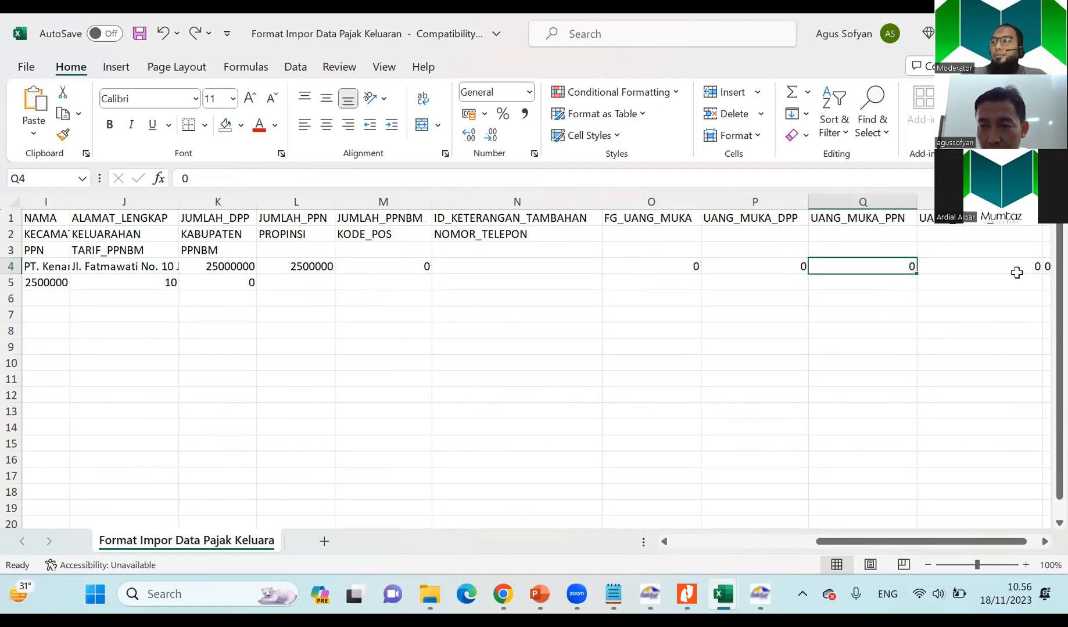
left_click(1014, 267)
left_click(1044, 542)
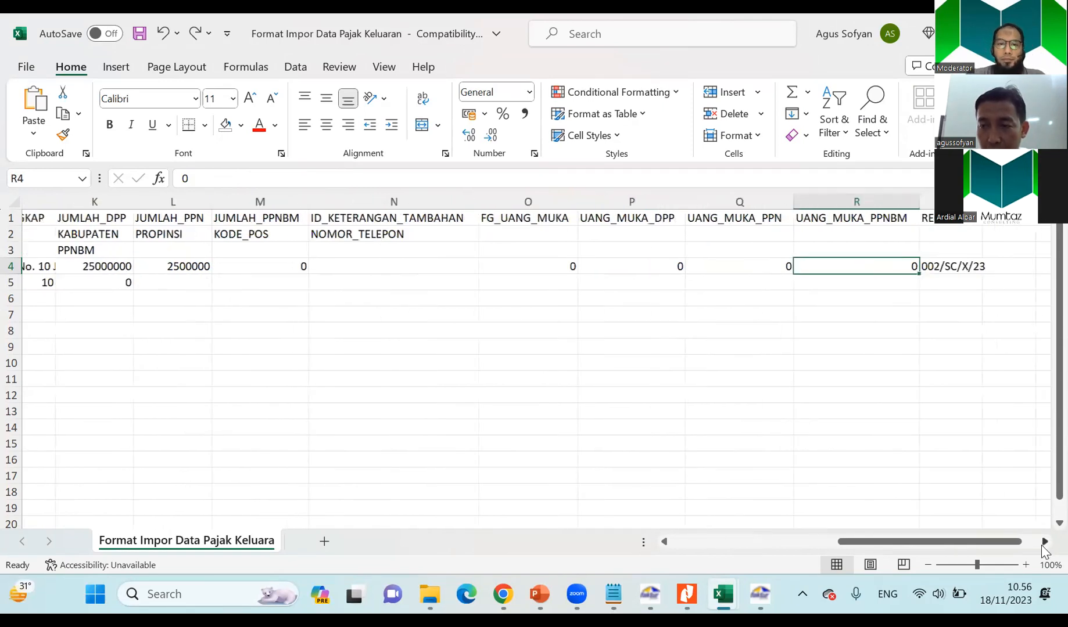
left_click(1044, 541)
left_click(1044, 542)
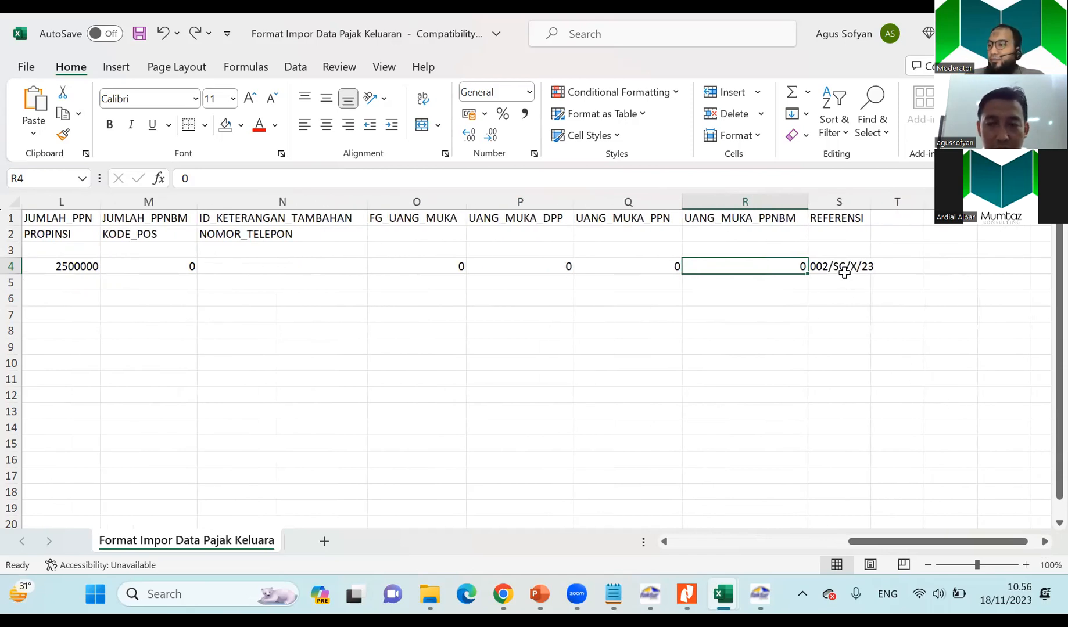
key("alt+Tab")
left_click(366, 387)
key("alt+Tab")
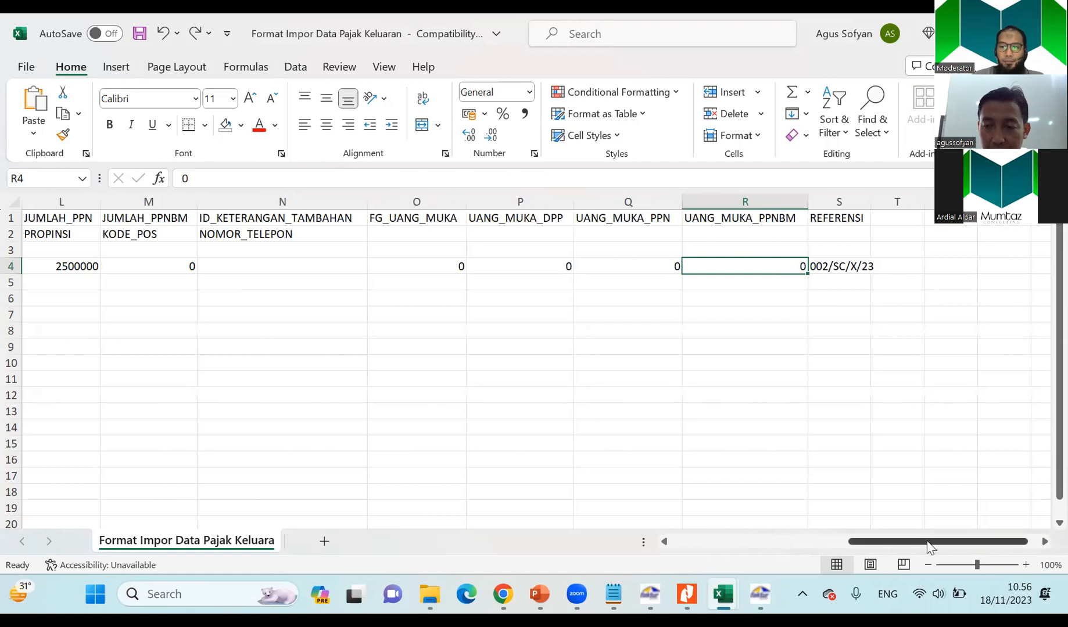
Check the OF row's KODE_OBJEK and NAMA fields, comparing the item name with PT. Kenangan's transaction description in Soal 1.
left_click_drag(928, 546, 646, 543)
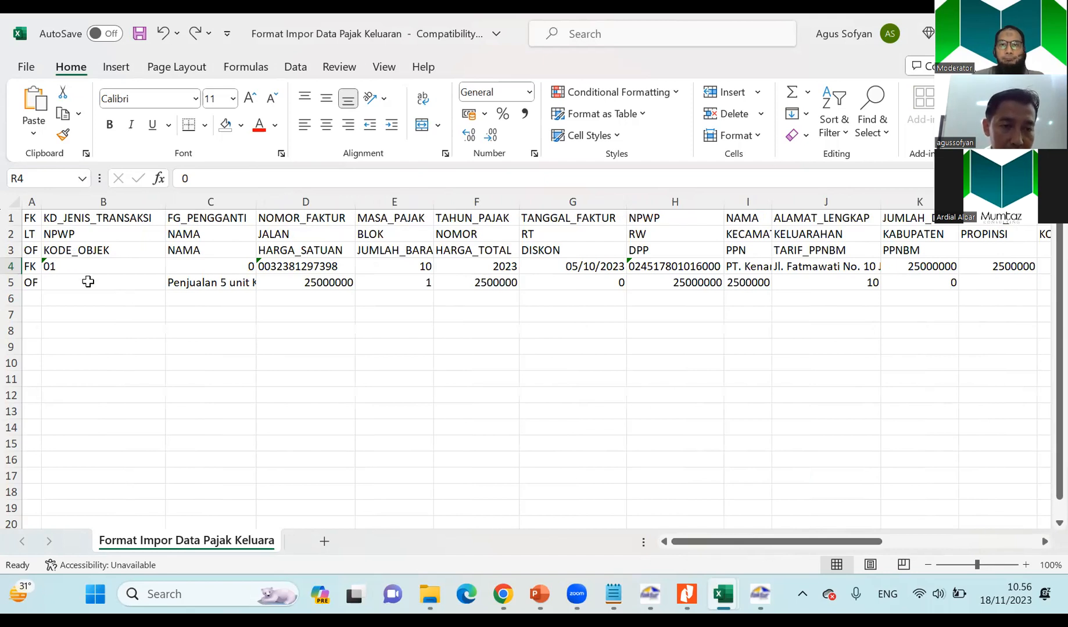
left_click(93, 283)
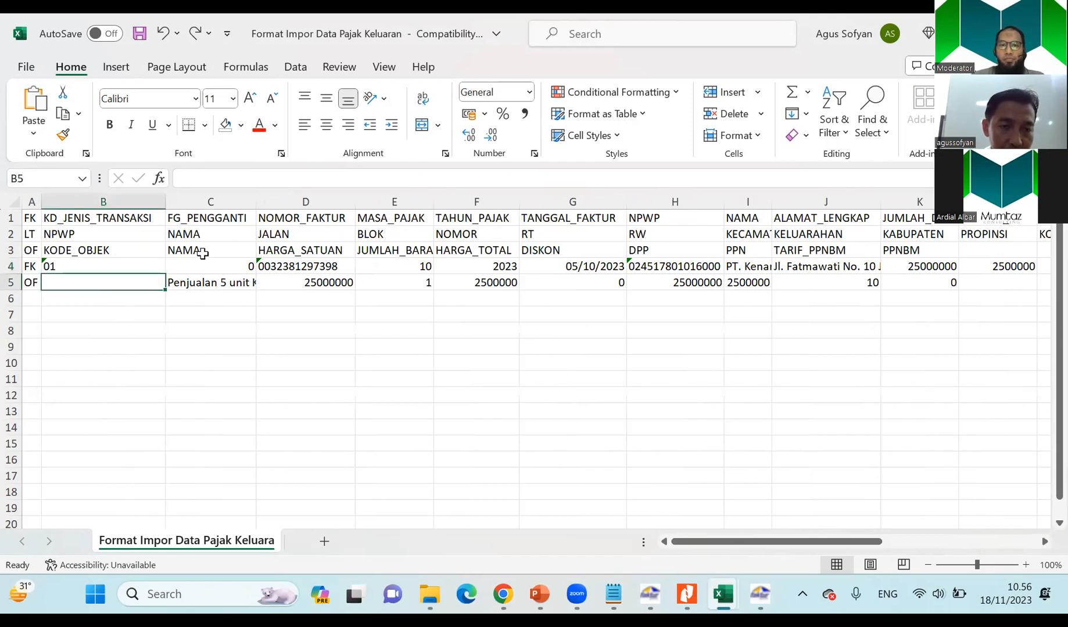
left_click(208, 284)
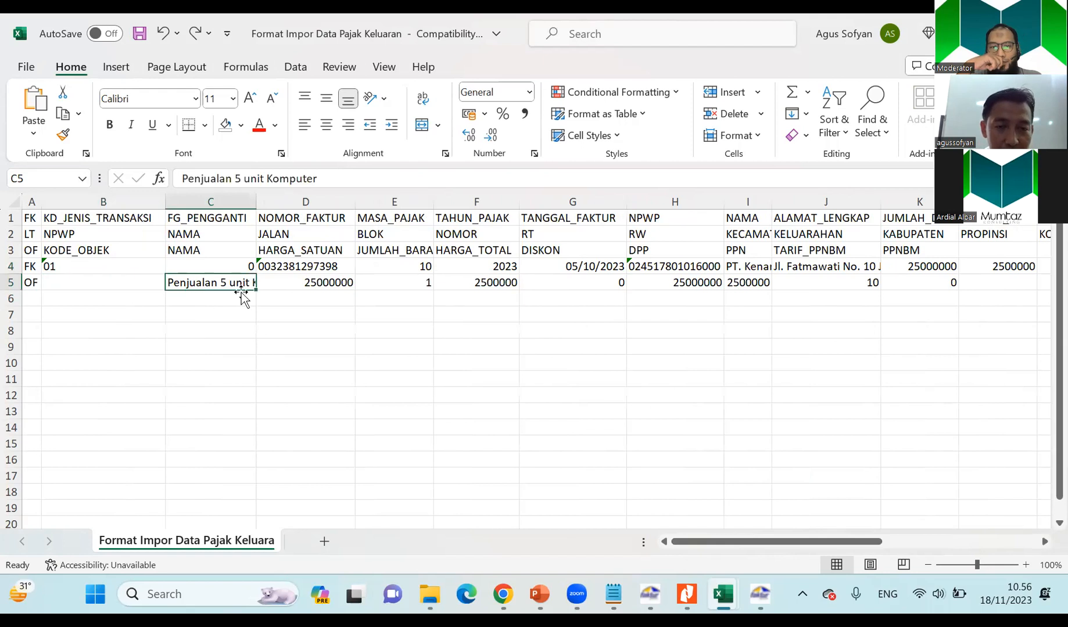
key("alt+Tab")
left_click(833, 395)
key("ctrl+c")
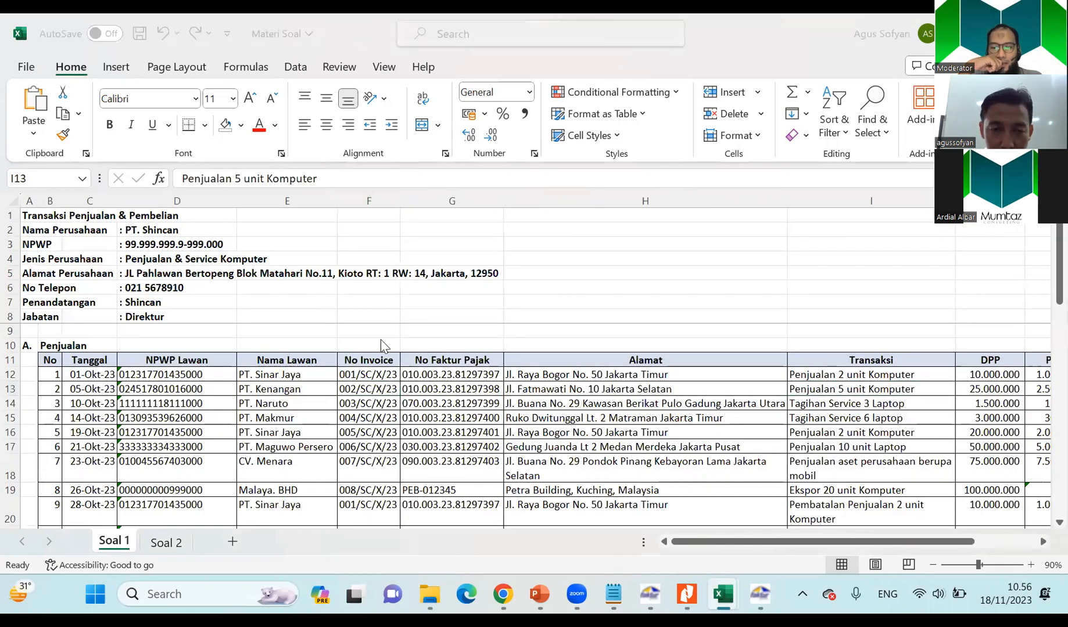
key("alt+Tab")
key("ctrl+v")
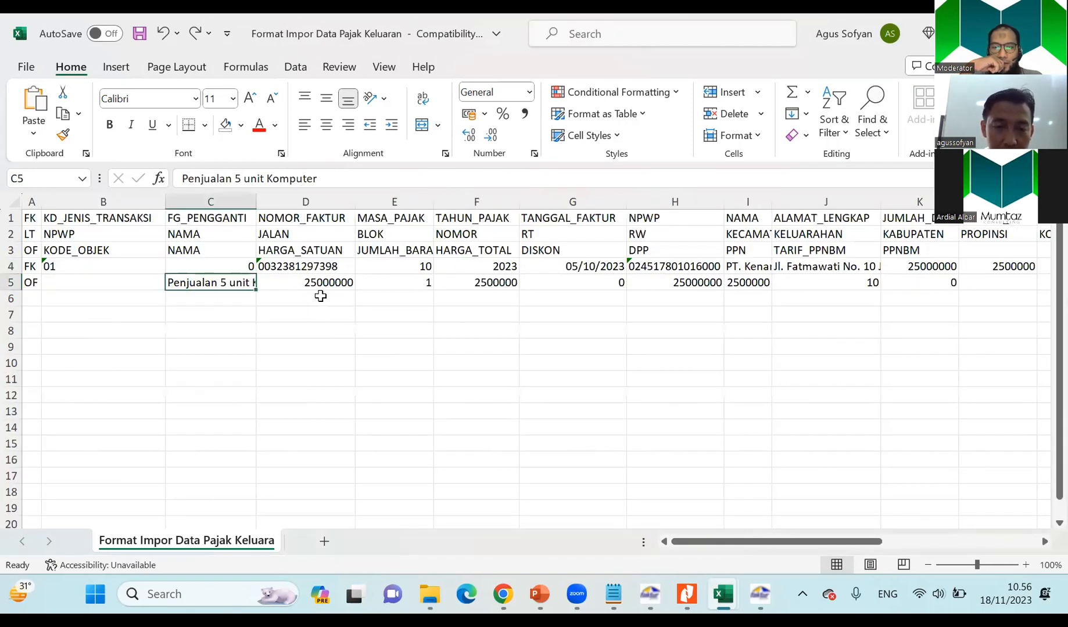
Compare the OF row's price with PT. Kenangan's DPP calculation in Soal 1 and set HARGA_SATUAN to 5000000.
left_click(310, 286)
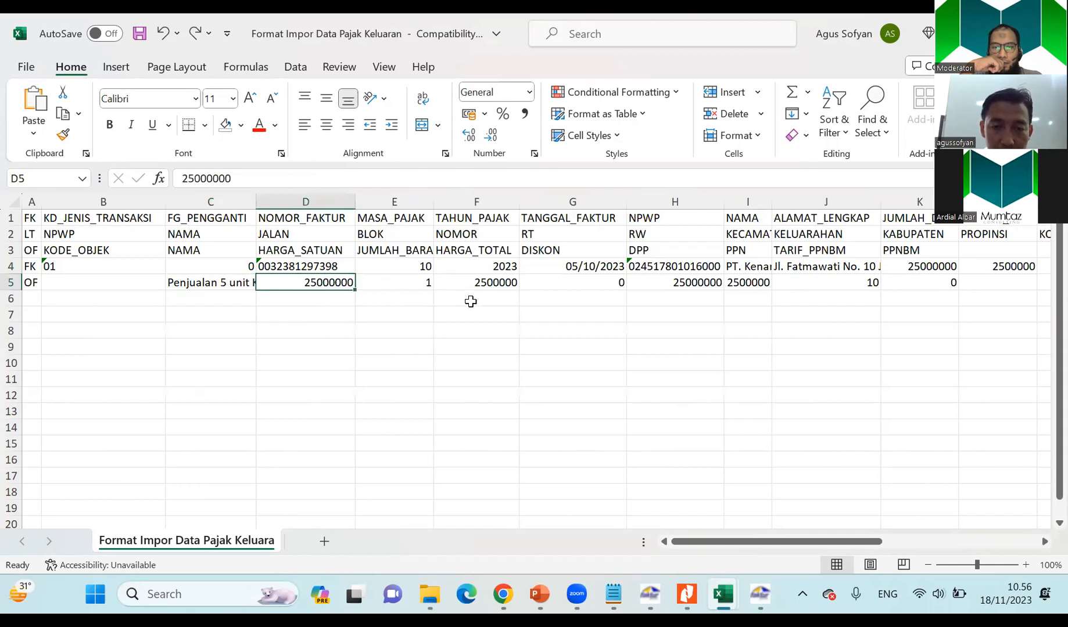
key("alt+Tab")
left_click(991, 390)
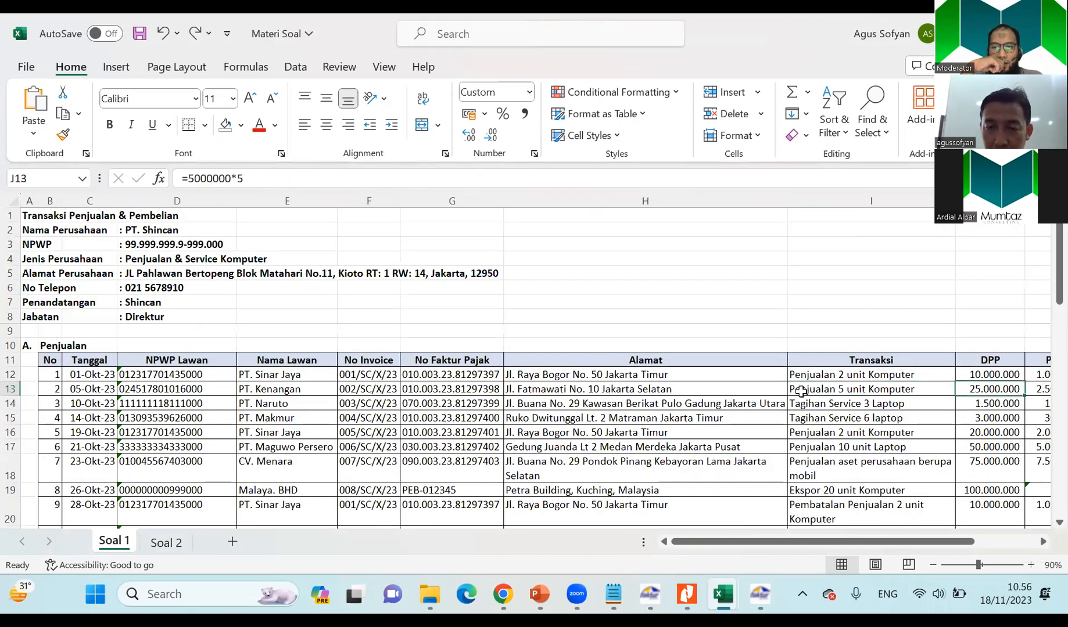
key("alt+Tab")
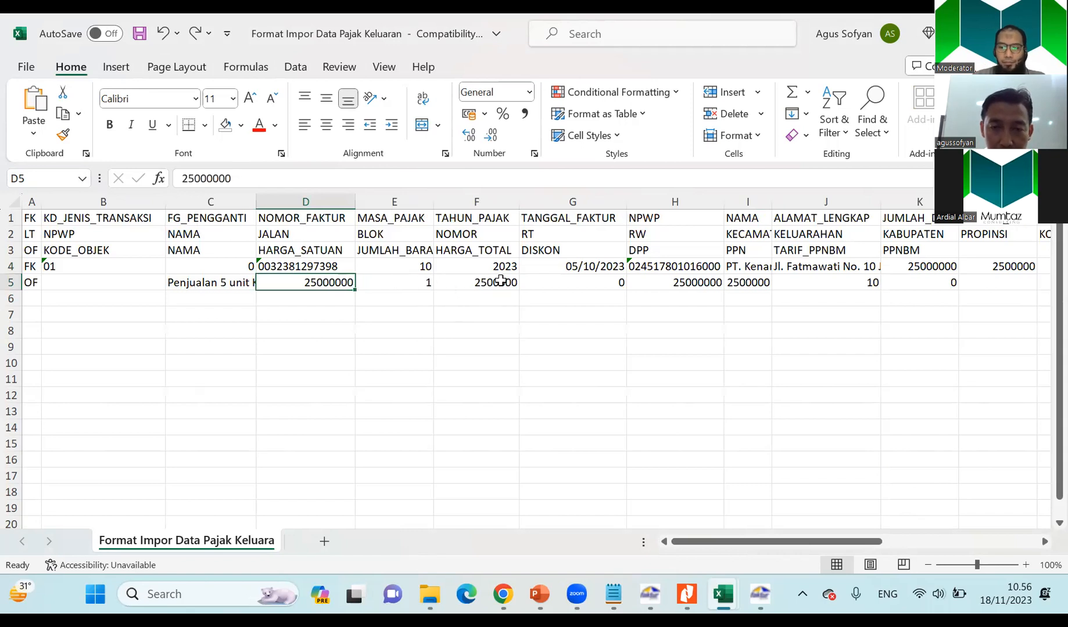
left_click(500, 281)
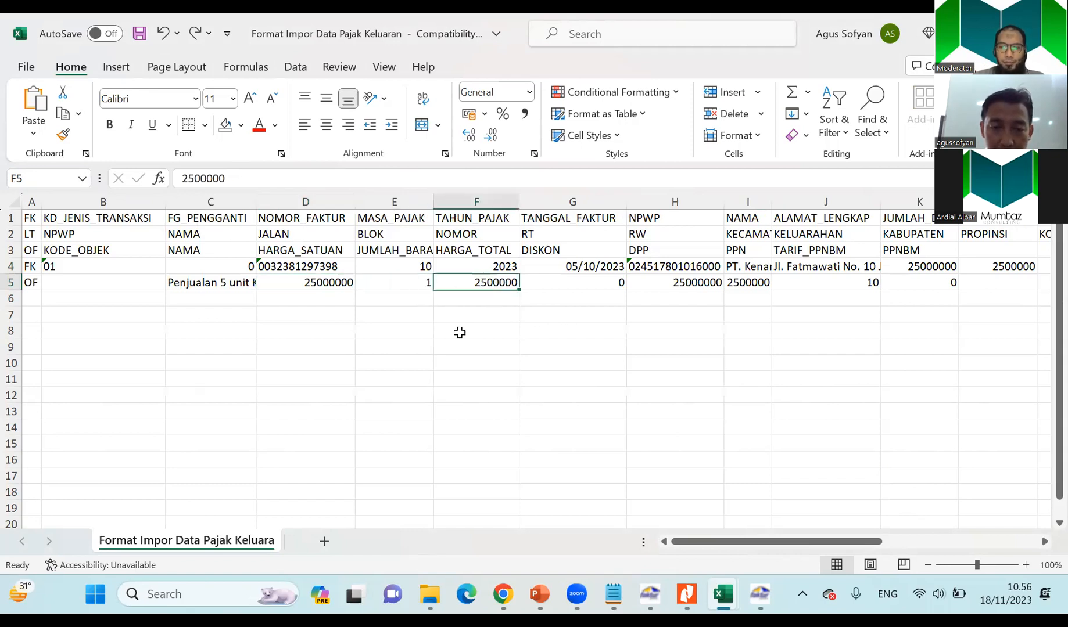
left_click(309, 281)
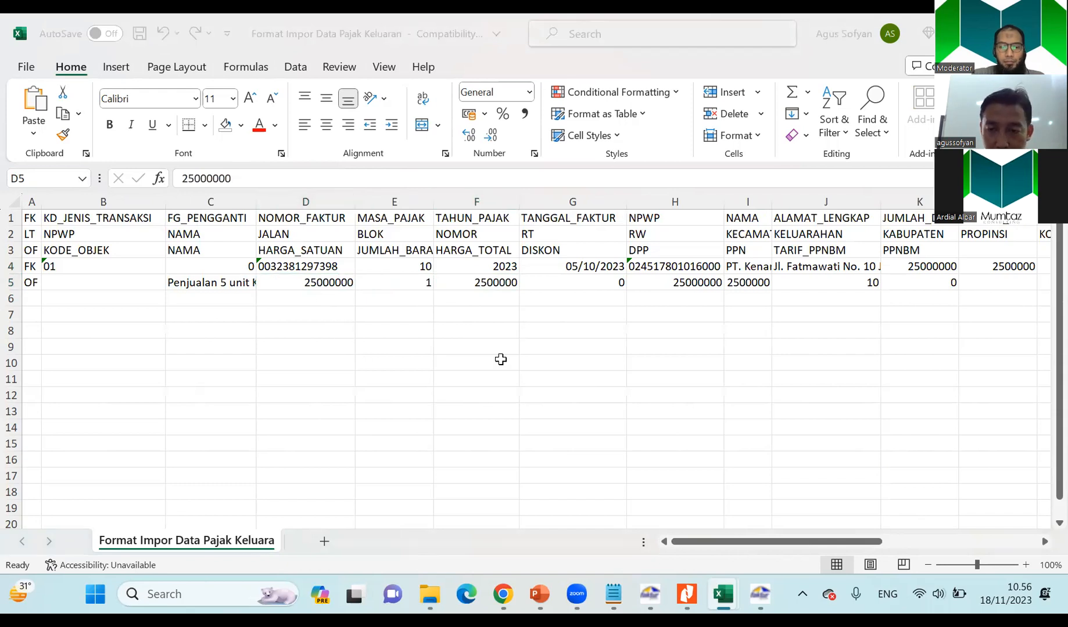
key("alt+Tab")
key("alt+Tab")
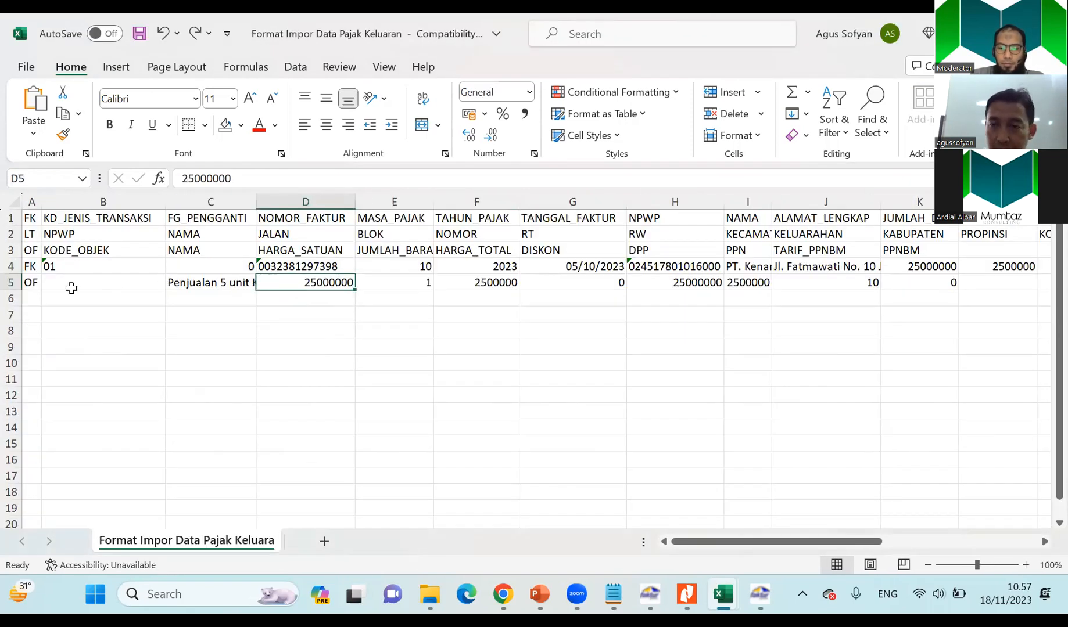
type("5000000")
key("Tab")
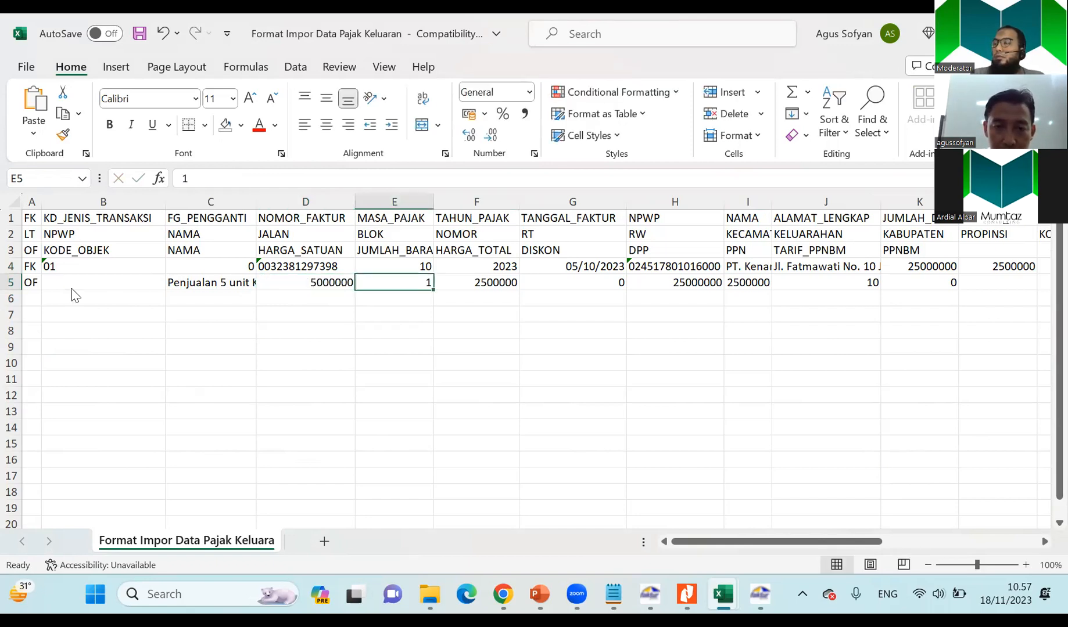
Set the OF row's item quantity to 5 and HARGA_TOTAL to 25000000, in line with PT. Kenangan's sale in Soal 1.
key("alt+Tab")
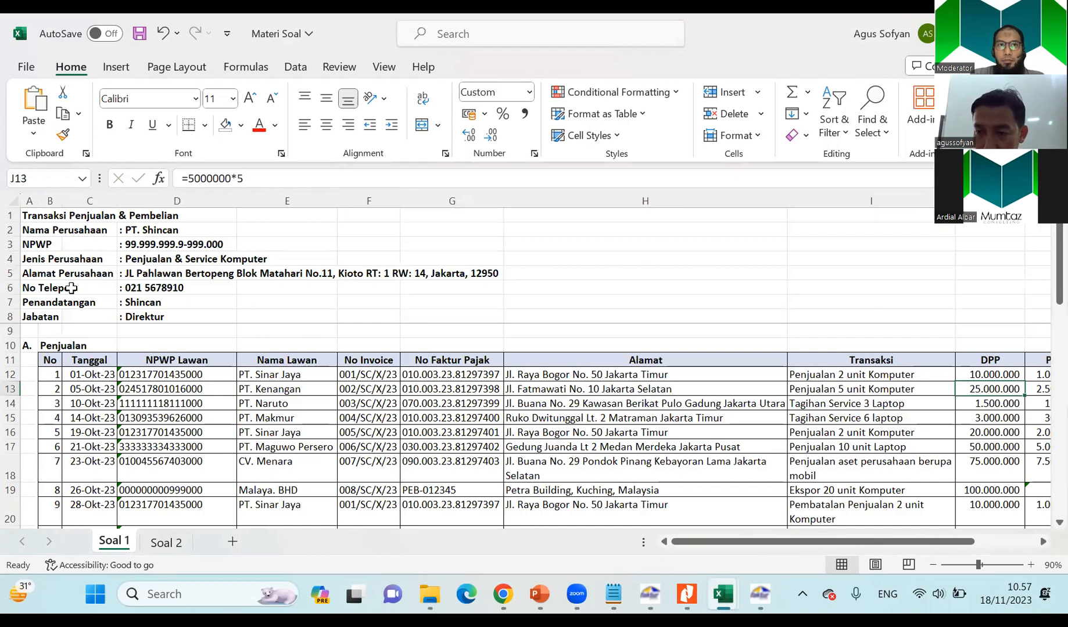
key("alt+Tab")
type("5")
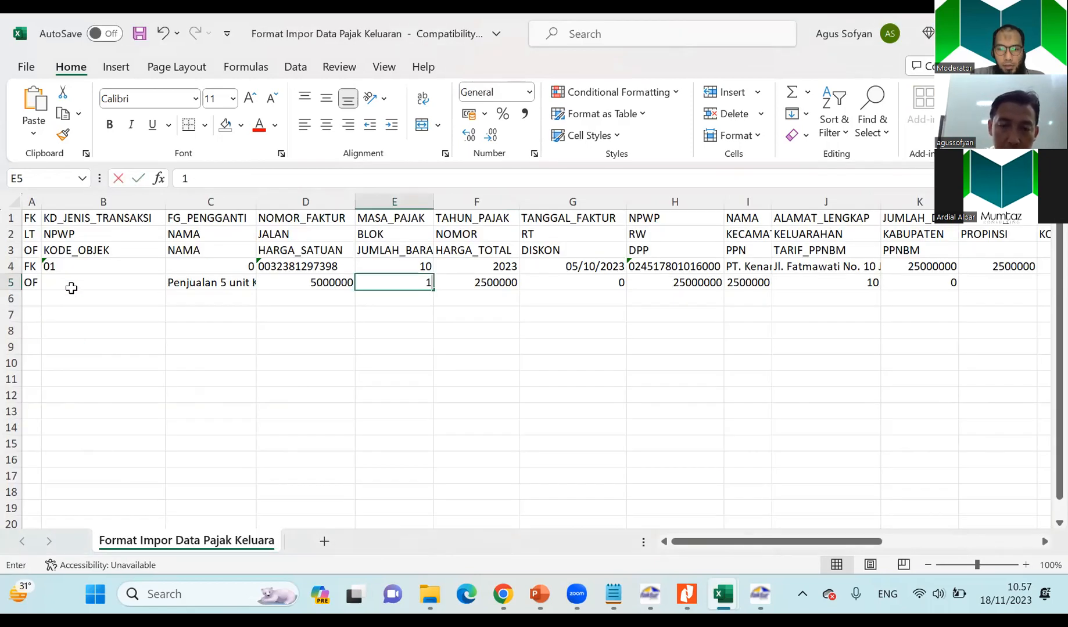
key("Tab")
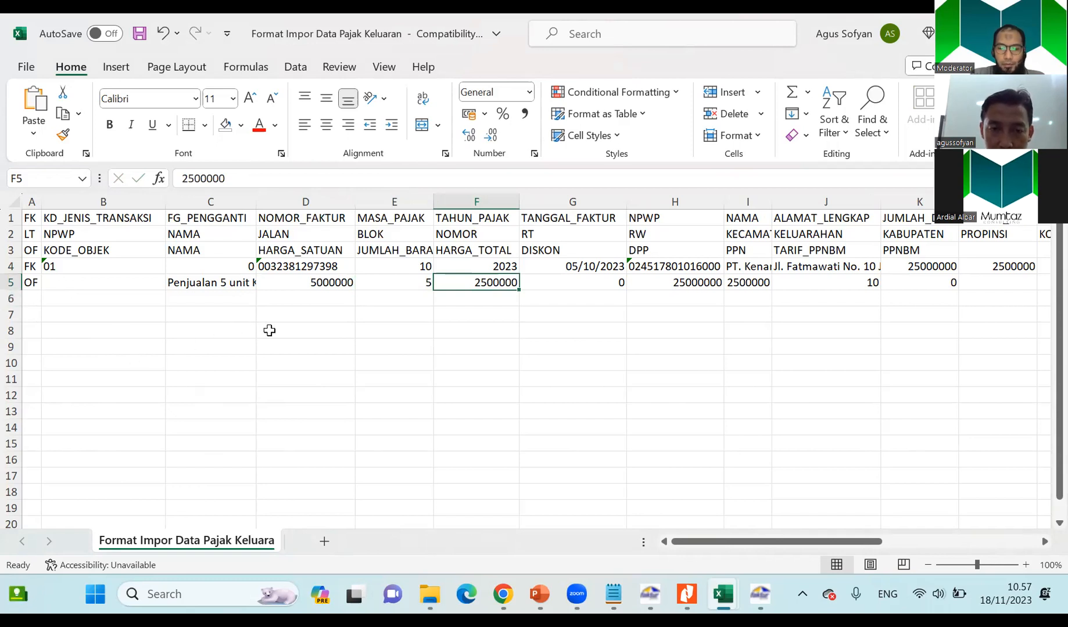
key("alt+Tab")
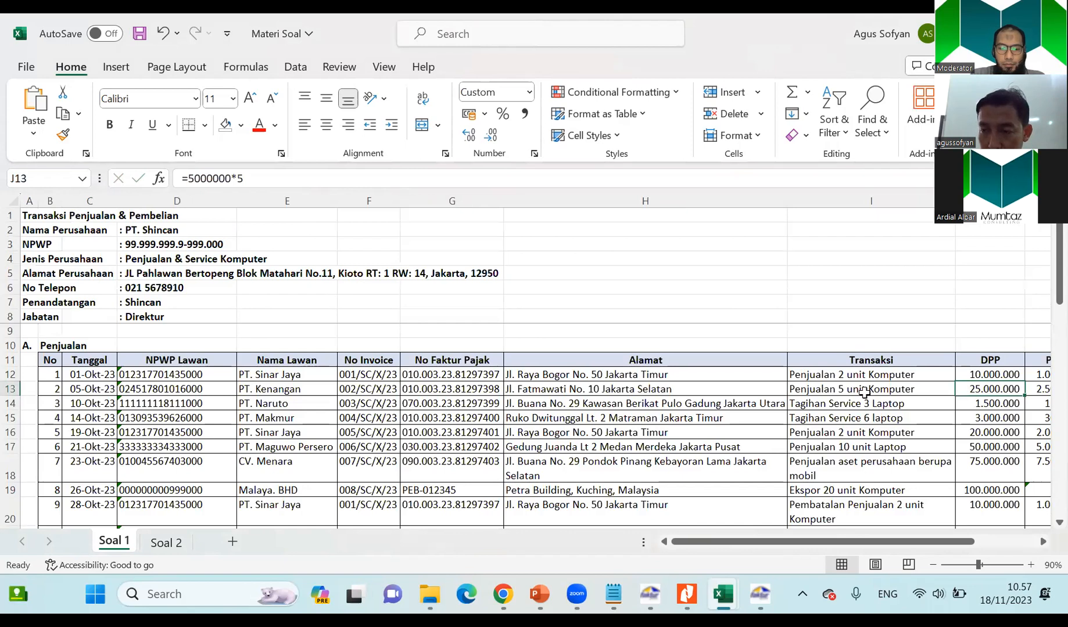
key("alt+Tab")
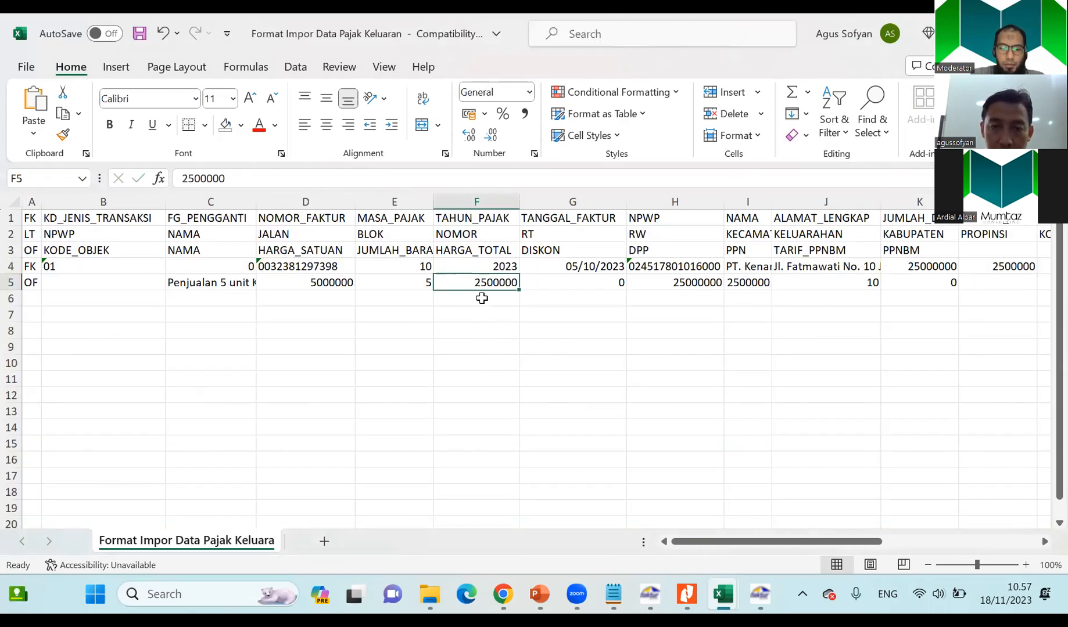
left_click(207, 177)
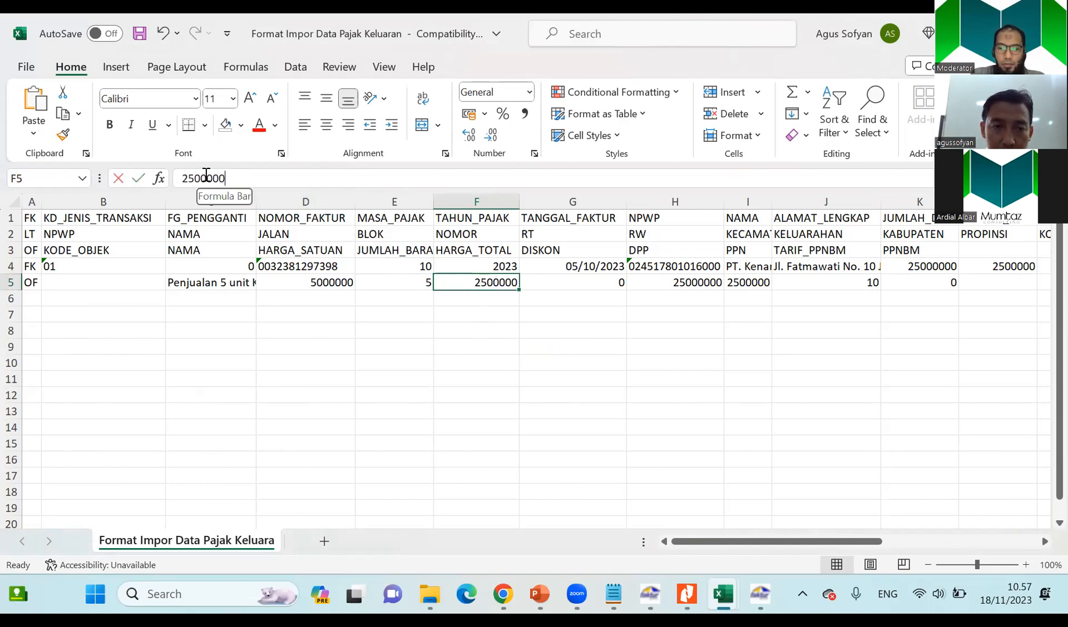
key("Return")
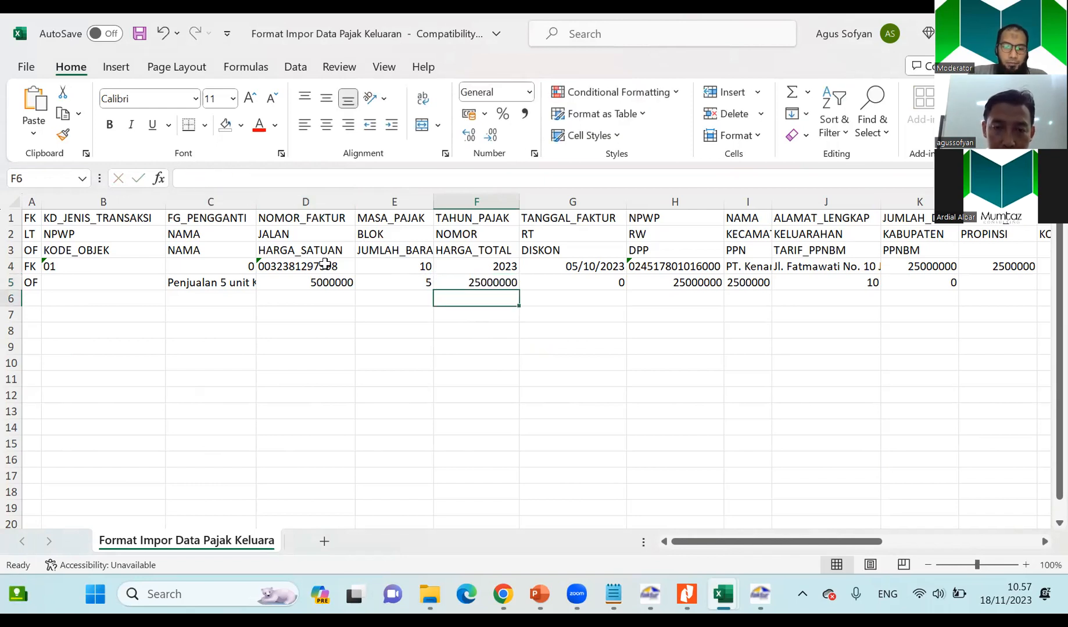
Review the OF row's unit price, discount, DPP and PPN, comparing the PPN with PT. Kenangan's sale in Soal 1.
left_click(326, 282)
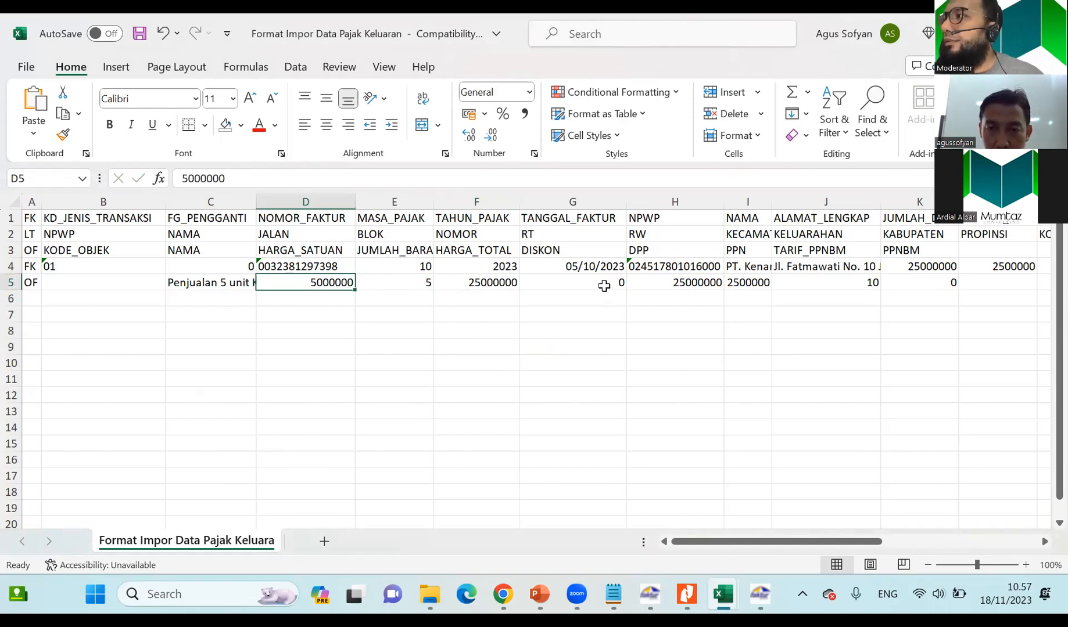
left_click(604, 286)
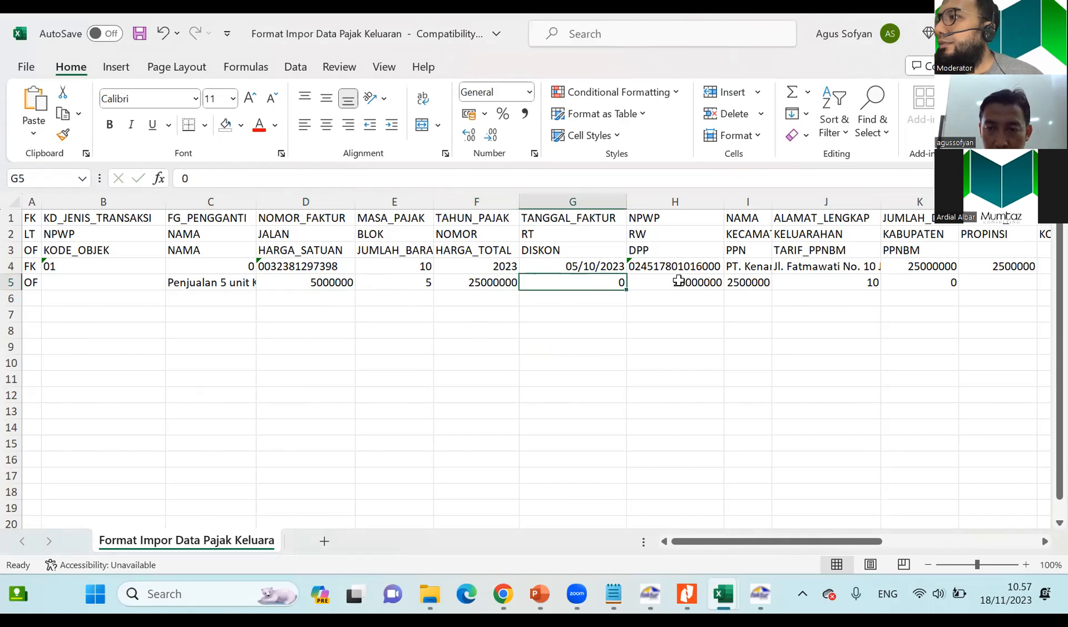
left_click(679, 281)
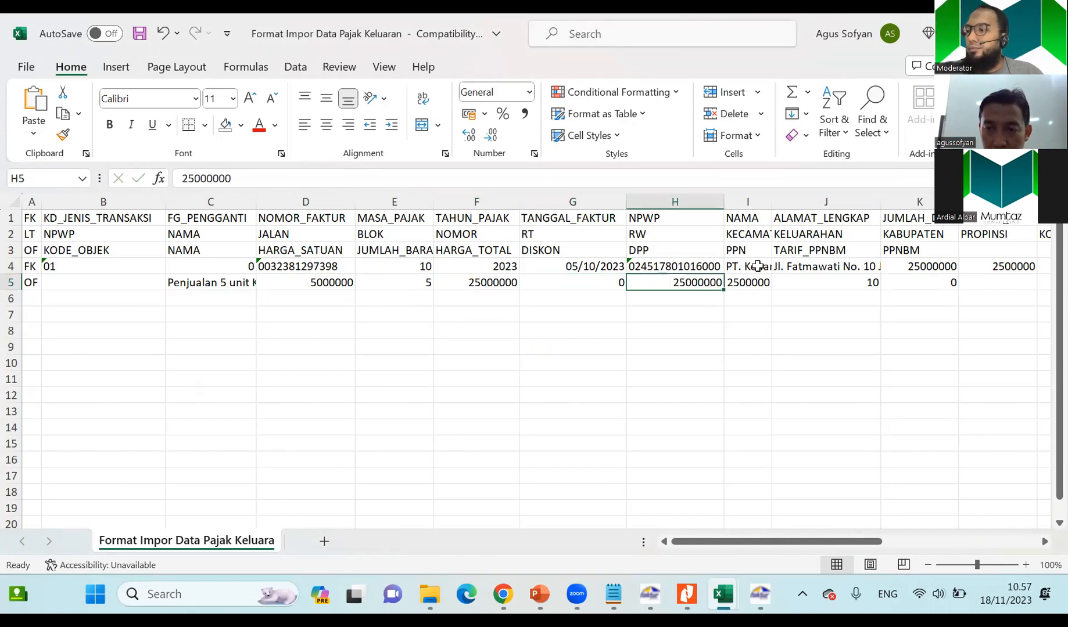
left_click(758, 283)
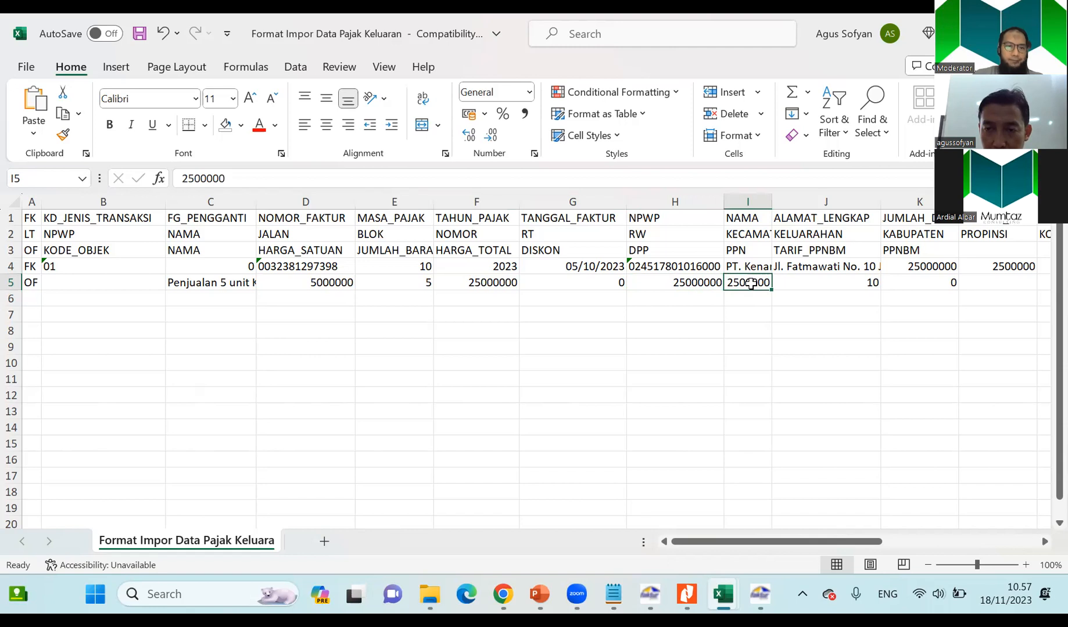
key("alt+Tab")
left_click(1040, 392)
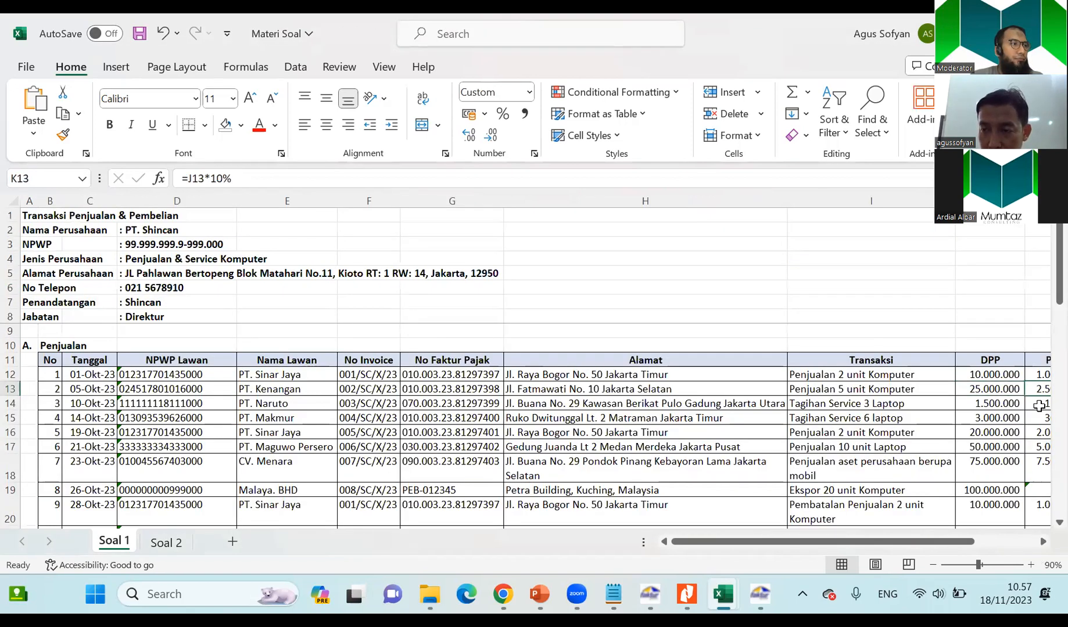
left_click(1042, 541)
left_click(1043, 542)
left_click(1042, 541)
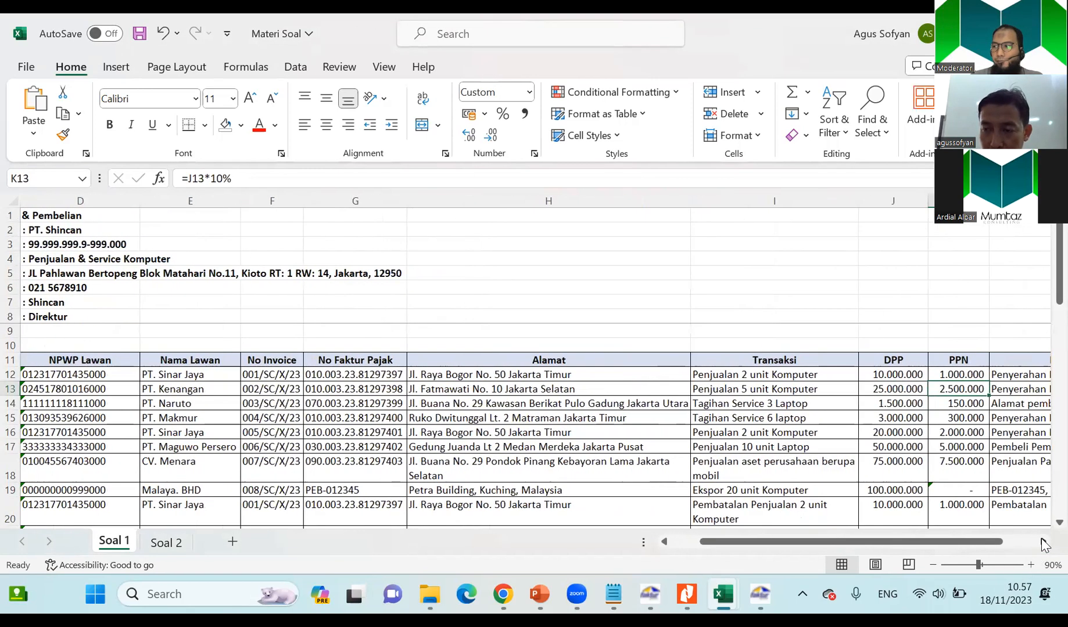
left_click(1043, 542)
key("alt+Tab")
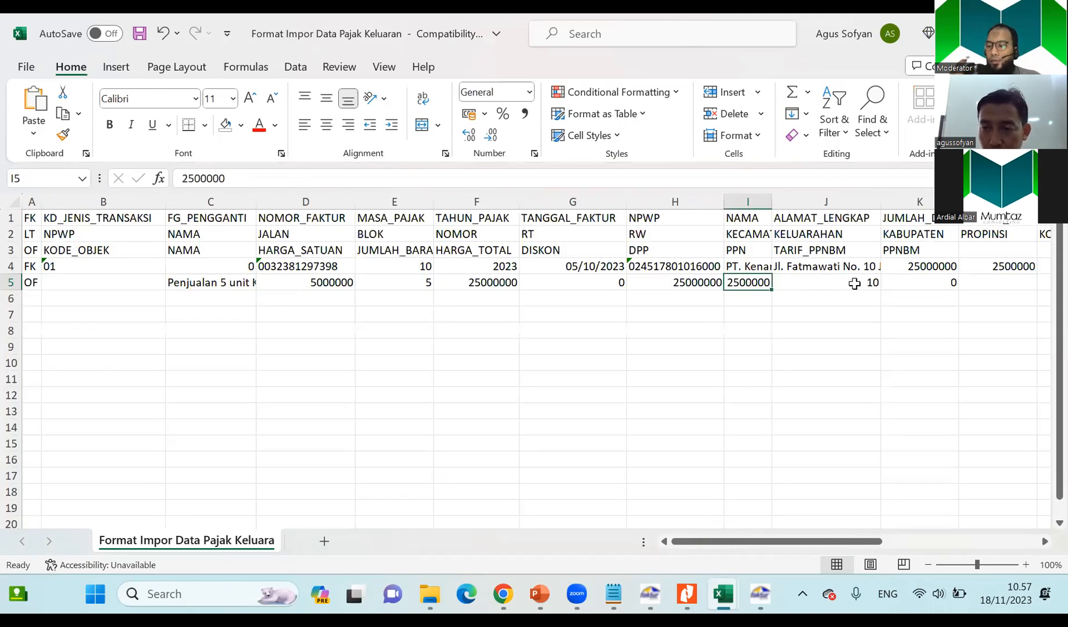
Check the OF row's TARIF_PPNBM and PPNBM fields and look back at PT. Kenangan's entry in Soal 1.
left_click(854, 283)
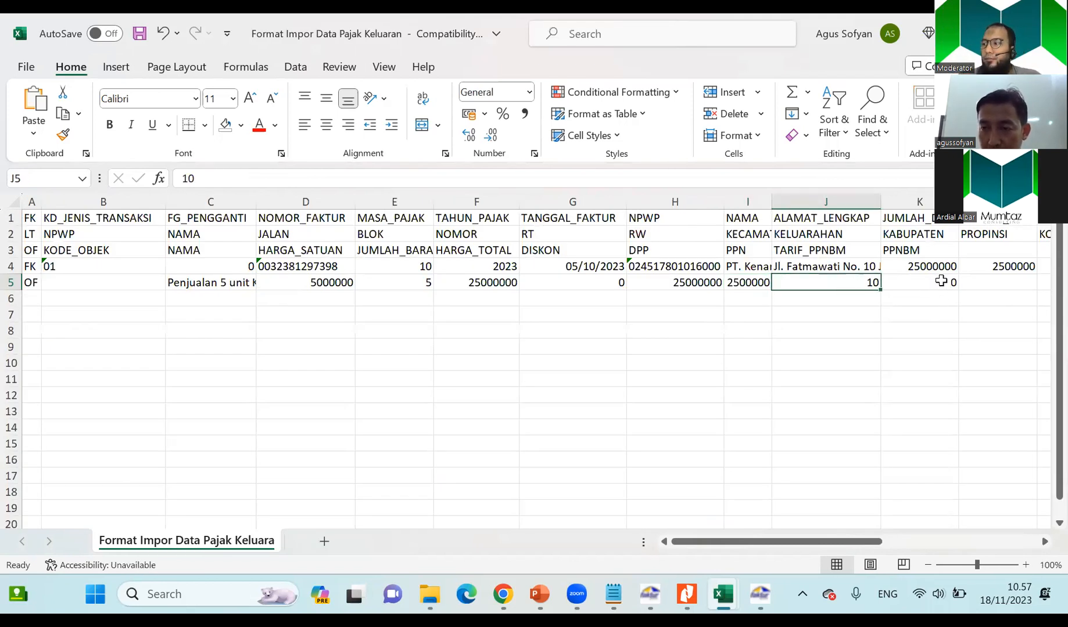
left_click(907, 283)
left_click(1044, 542)
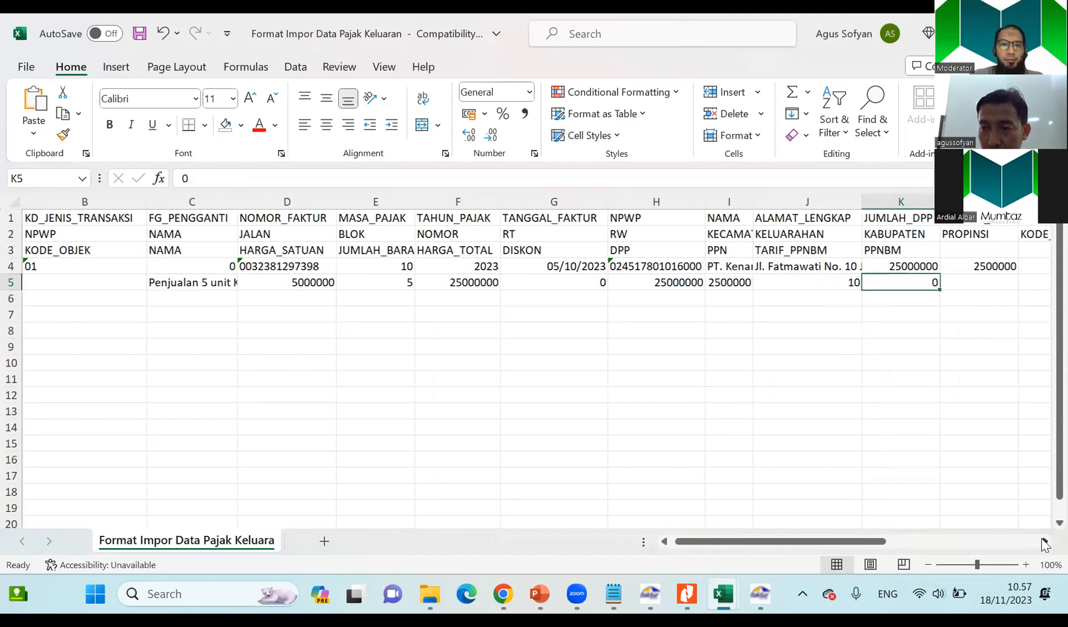
left_click_drag(772, 545, 688, 550)
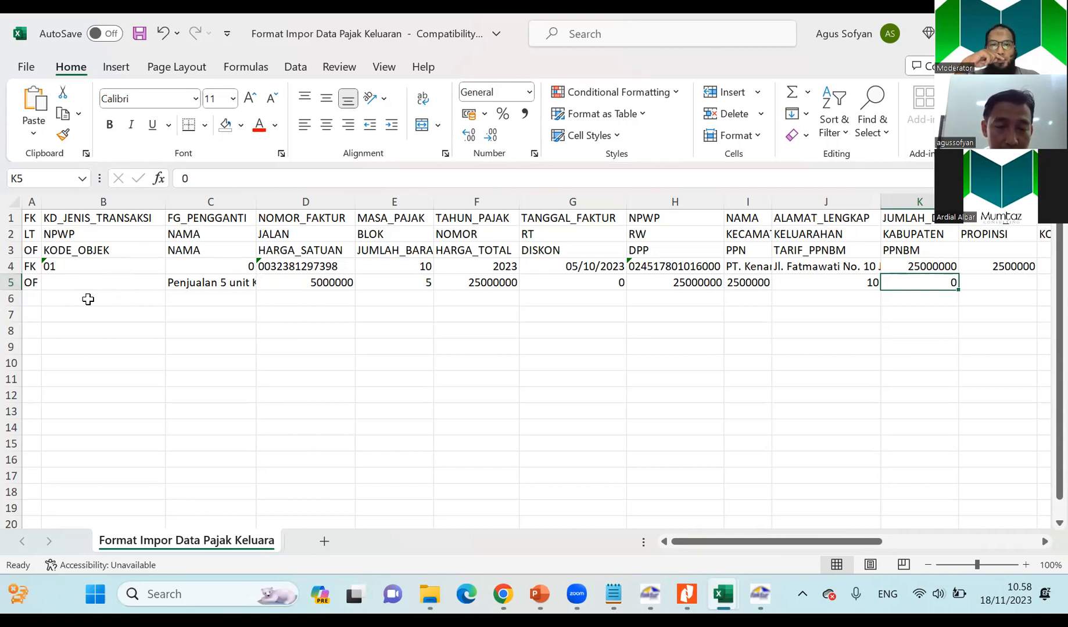
key("alt+Tab")
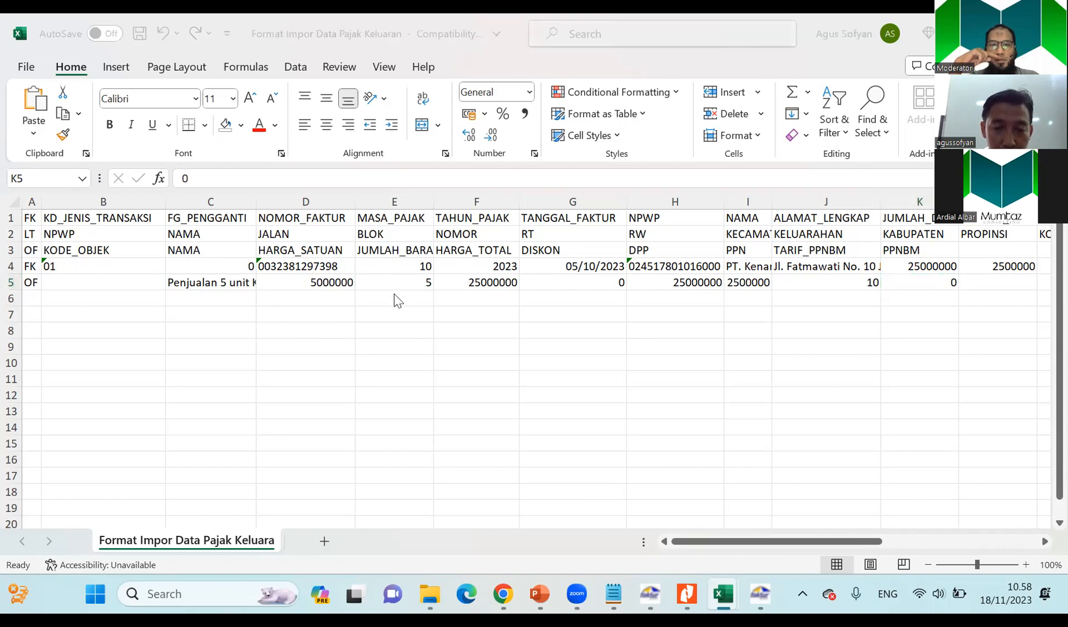
left_click(156, 389)
left_click(56, 390)
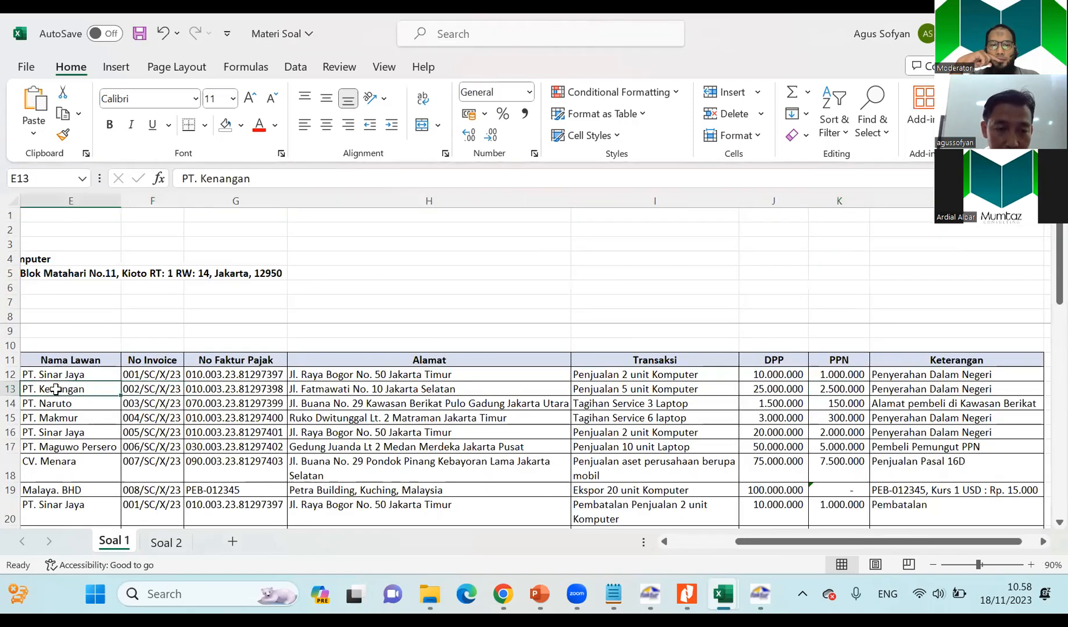
key("alt+Tab")
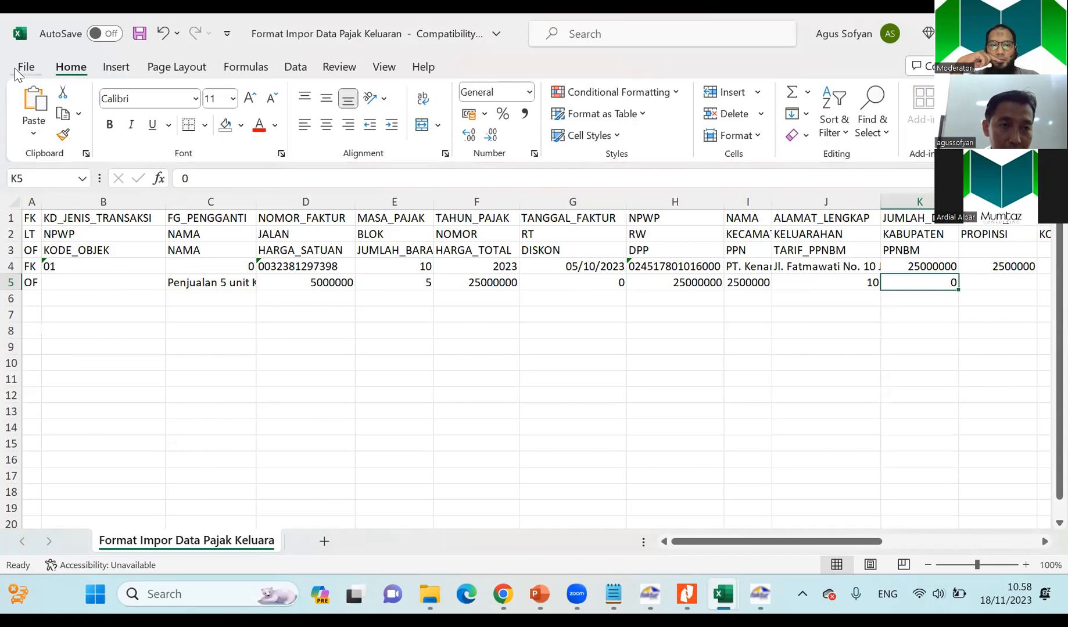
Save the workbook as CSV (Comma delimited) in Documents under the name Format Impor Data Pajak Keluaran, replacing the existing file.
left_click(14, 68)
left_click(64, 324)
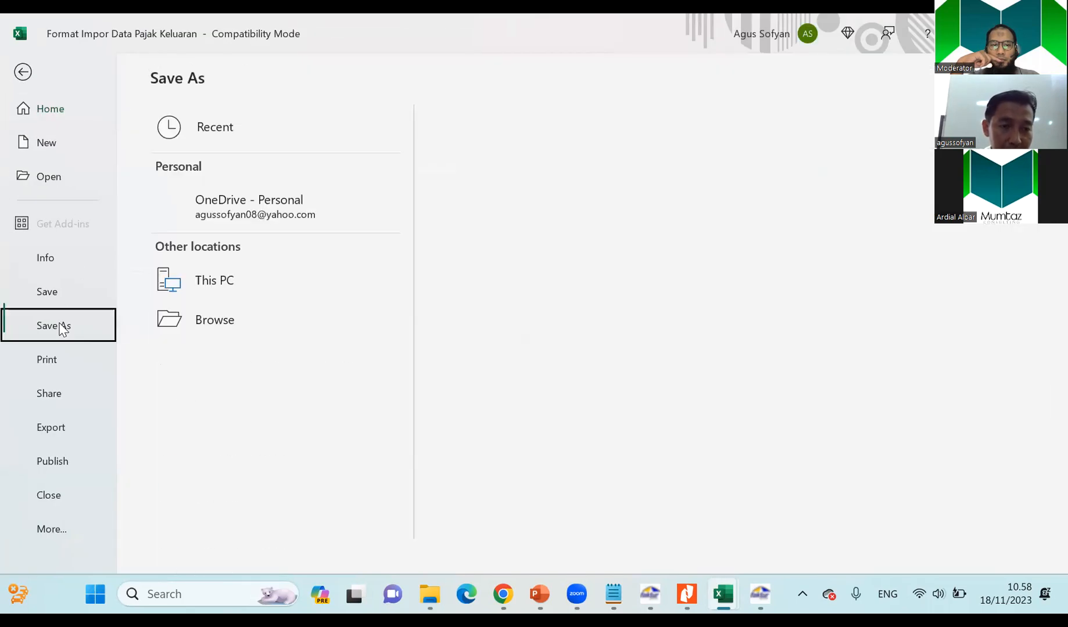
left_click(204, 368)
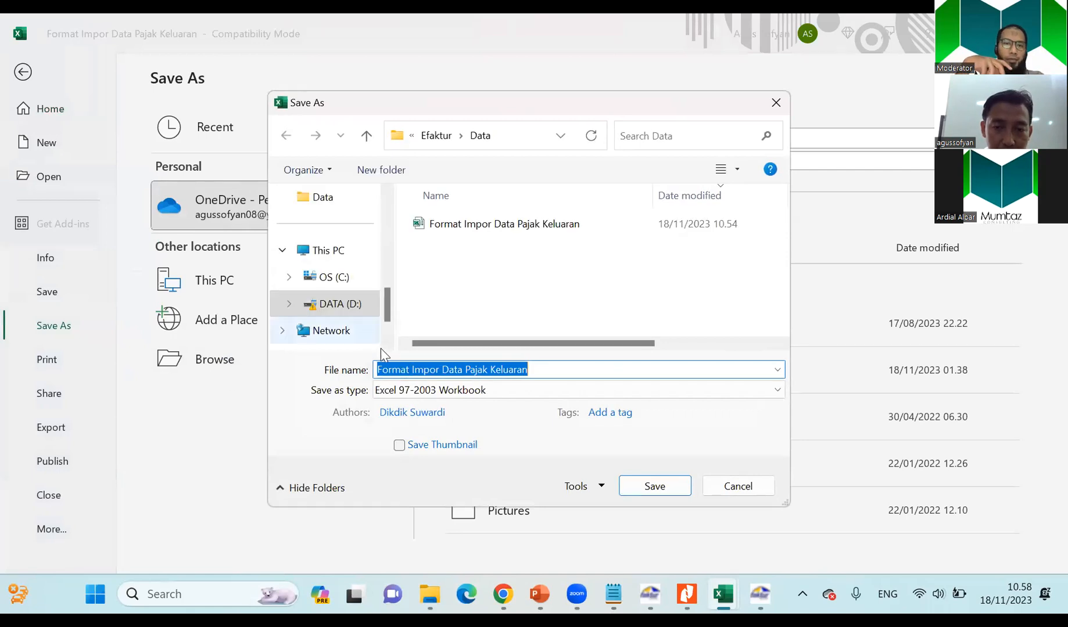
scroll(347, 271, "up", 3)
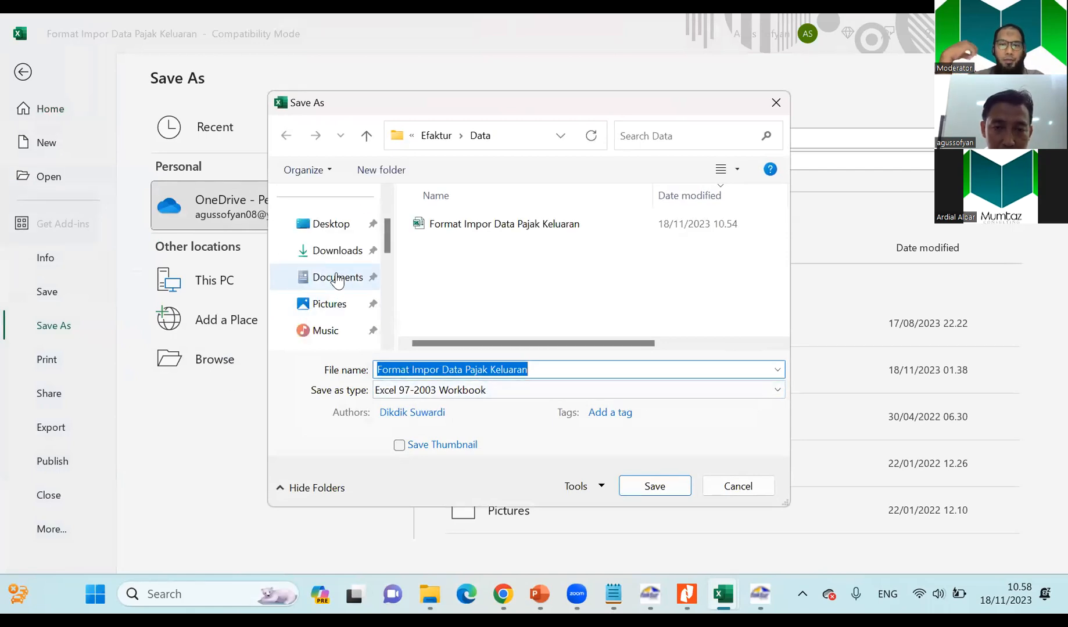
left_click(343, 277)
left_click(433, 393)
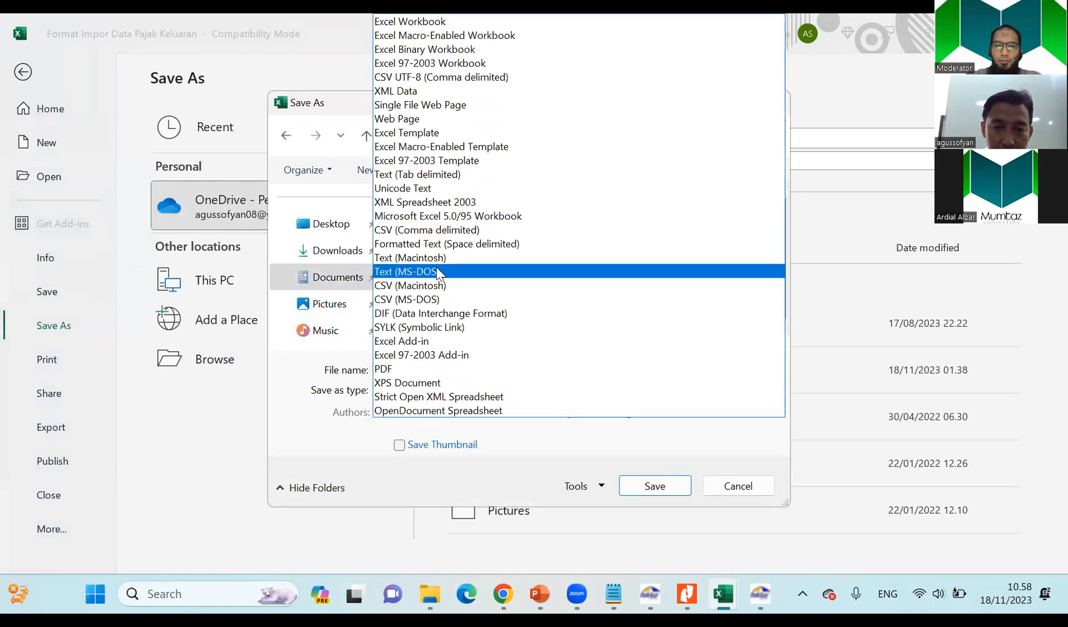
left_click(430, 230)
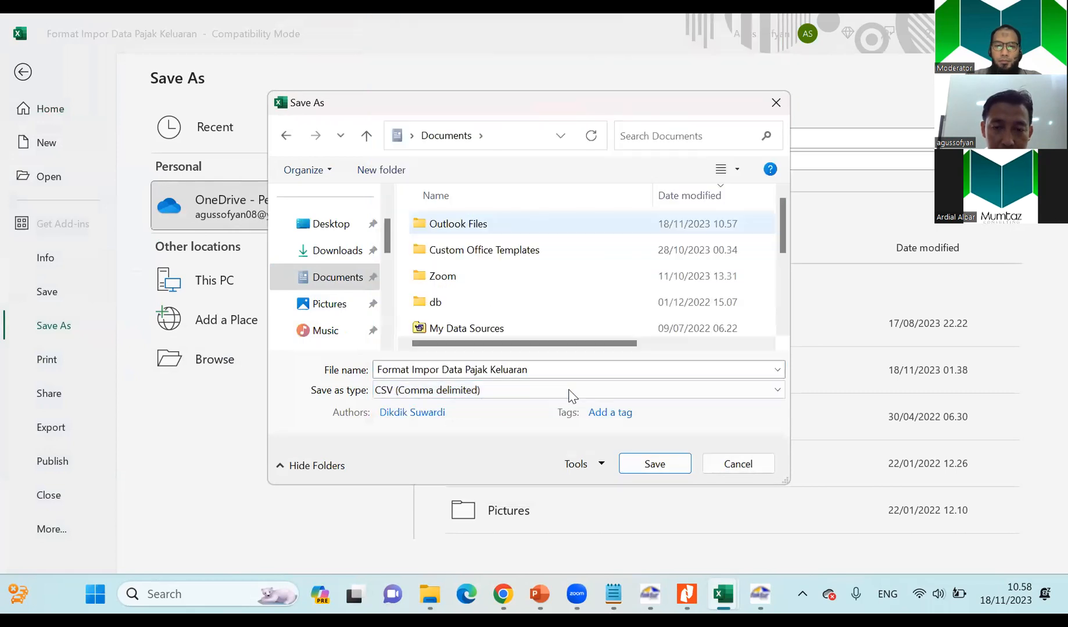
left_click(654, 463)
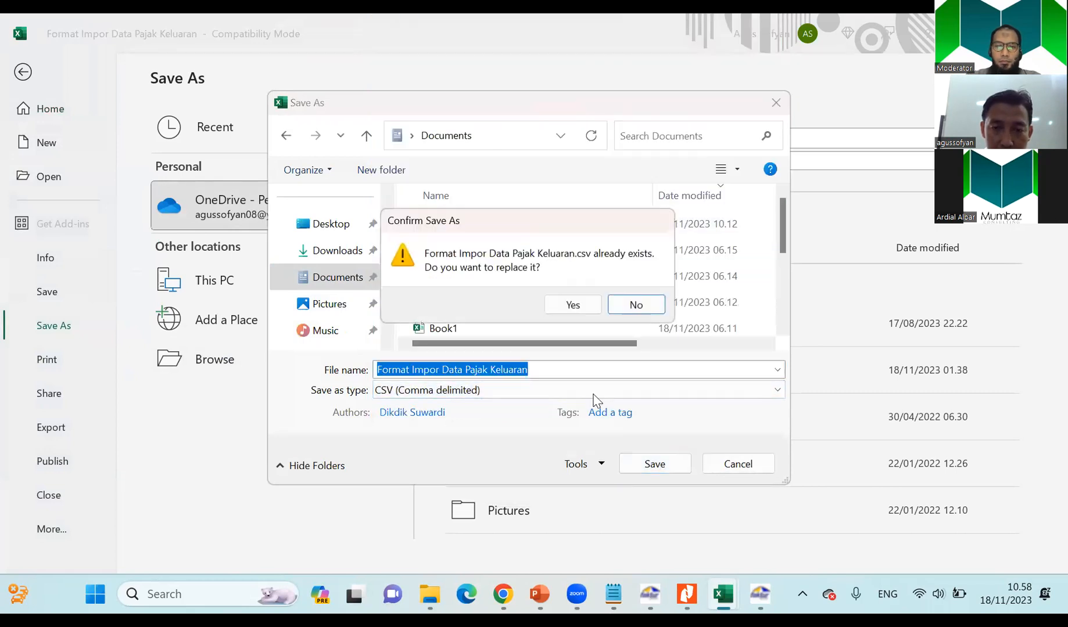
left_click(575, 310)
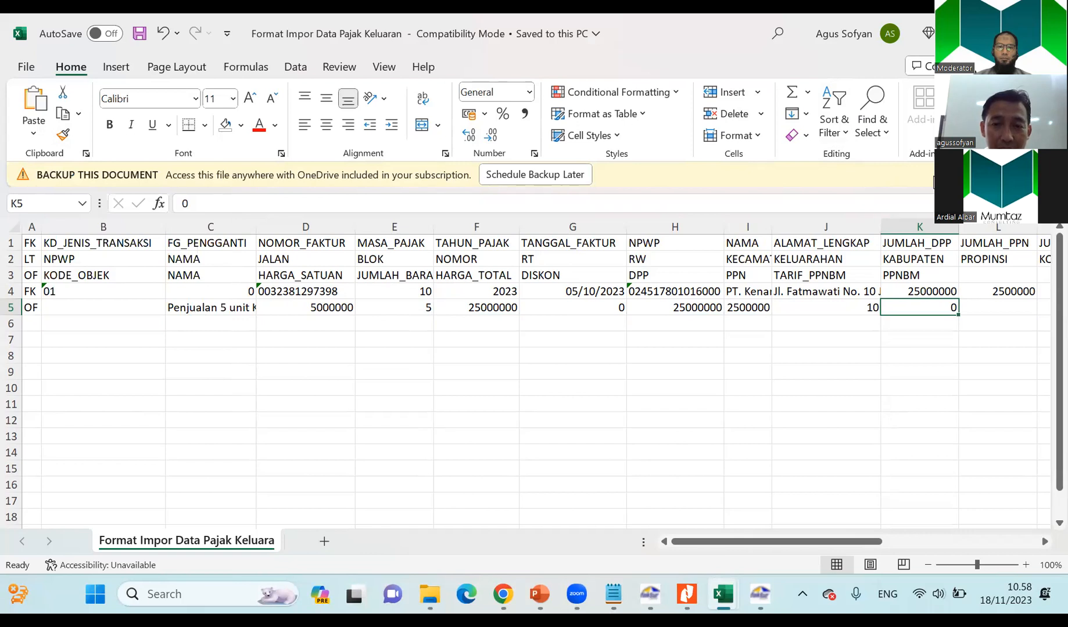
Try a light fill on the OF row's HARGA_SATUAN, item quantity and HARGA_TOTAL cells, and undo it.
left_click(330, 310)
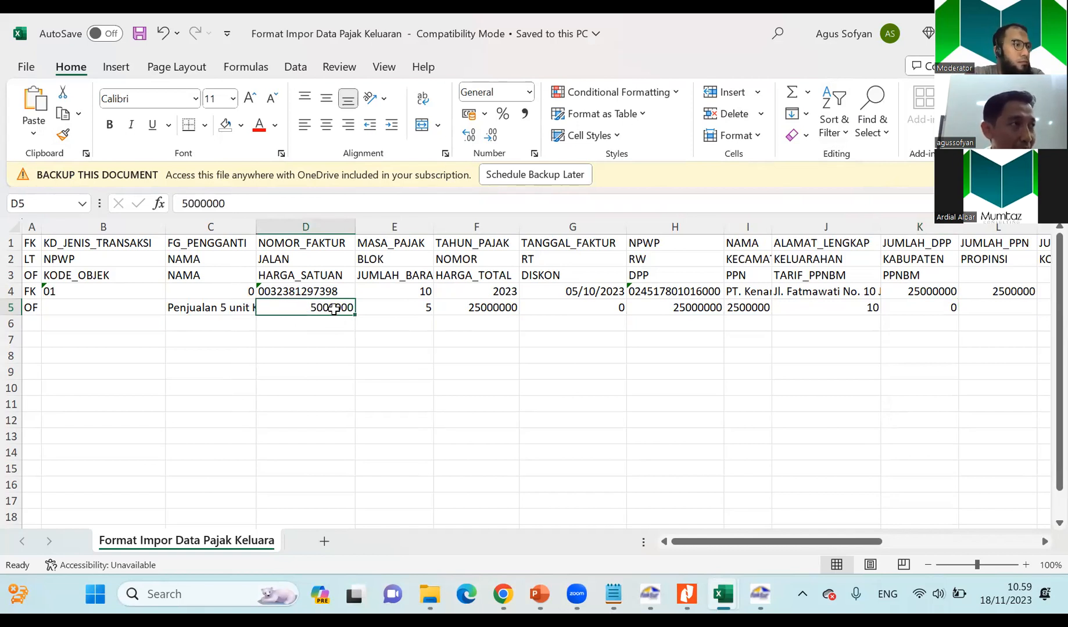
left_click(402, 314)
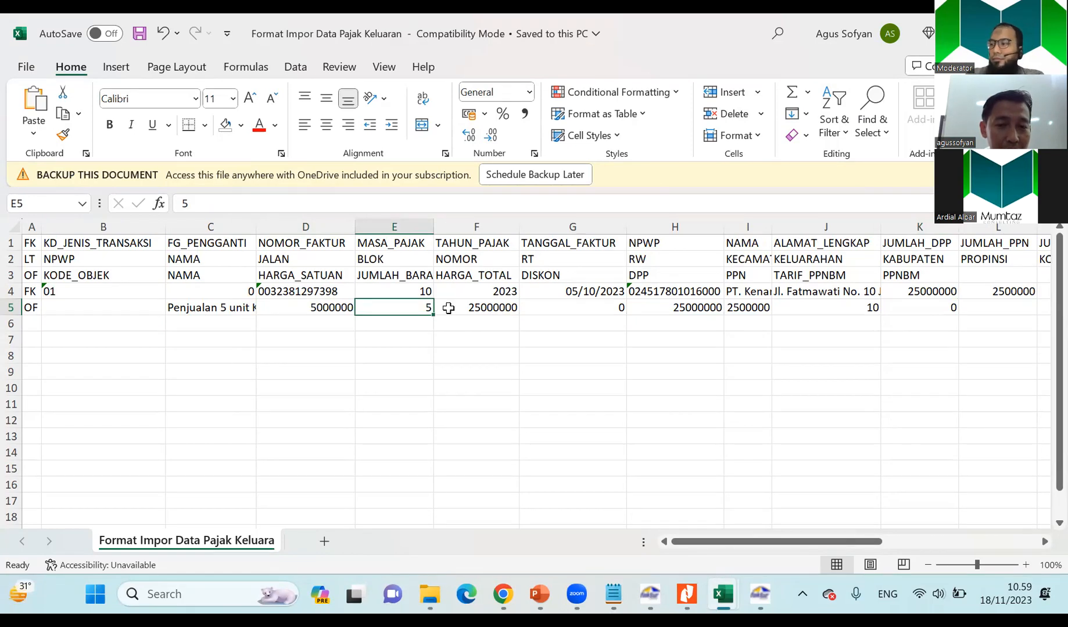
left_click_drag(324, 307, 490, 308)
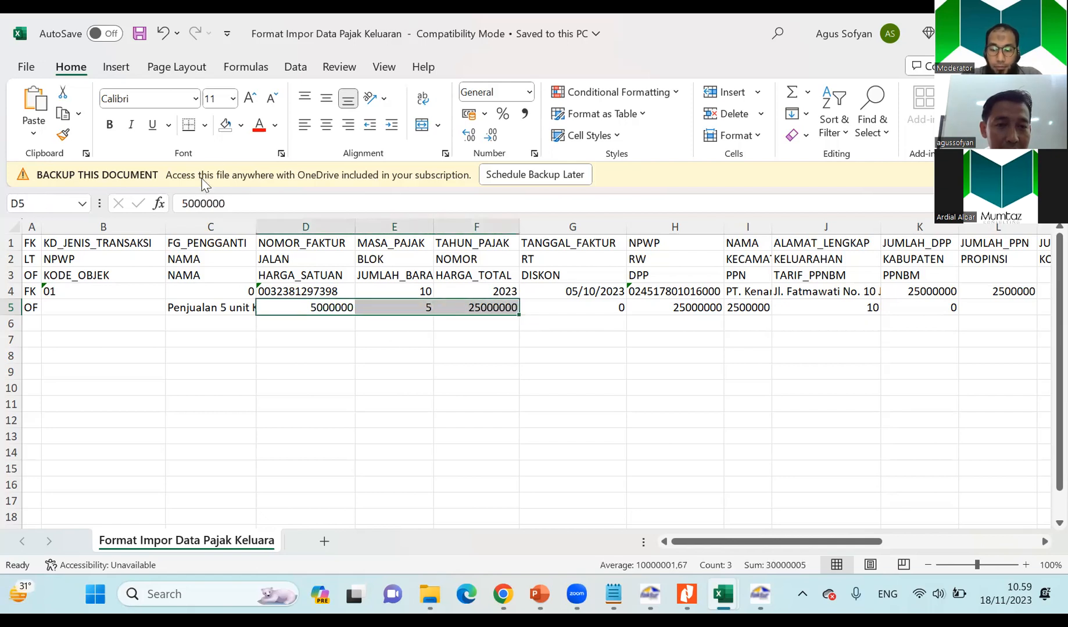
left_click(240, 129)
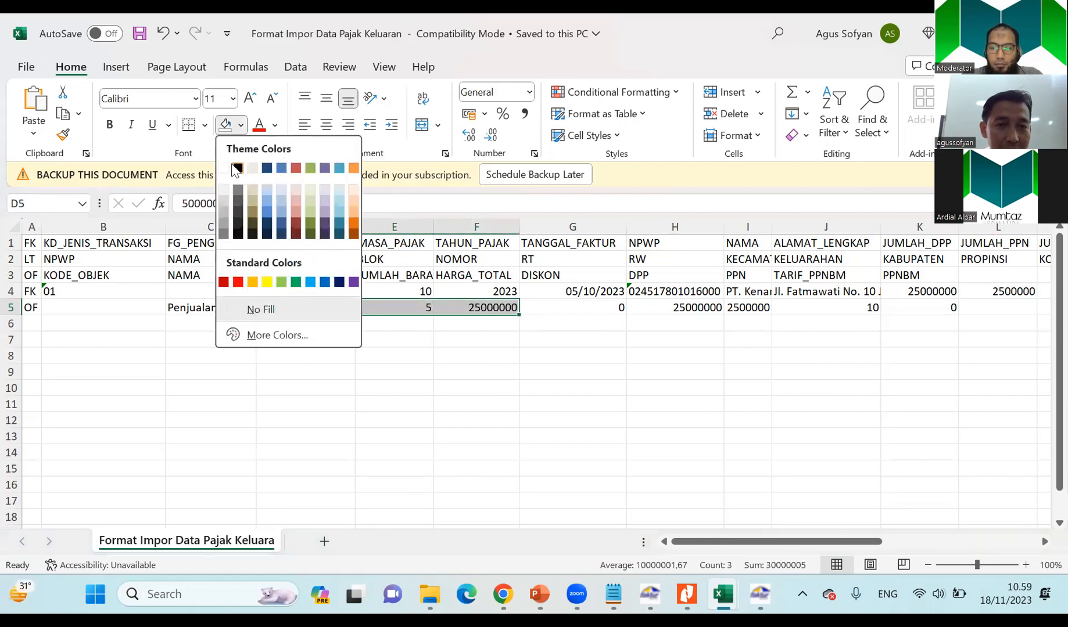
left_click(252, 169)
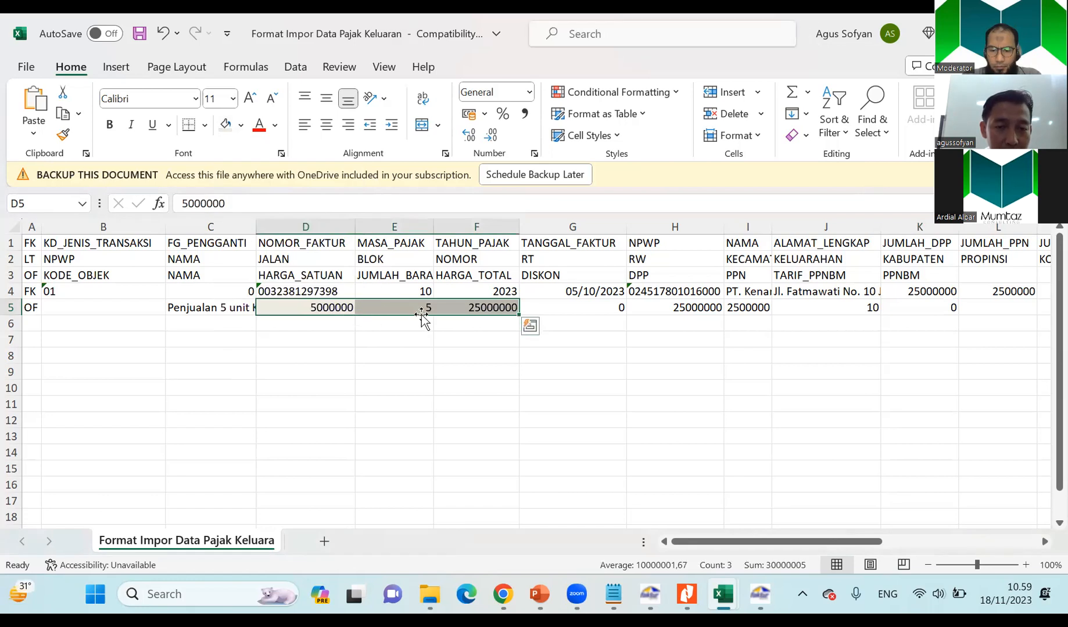
left_click(442, 328)
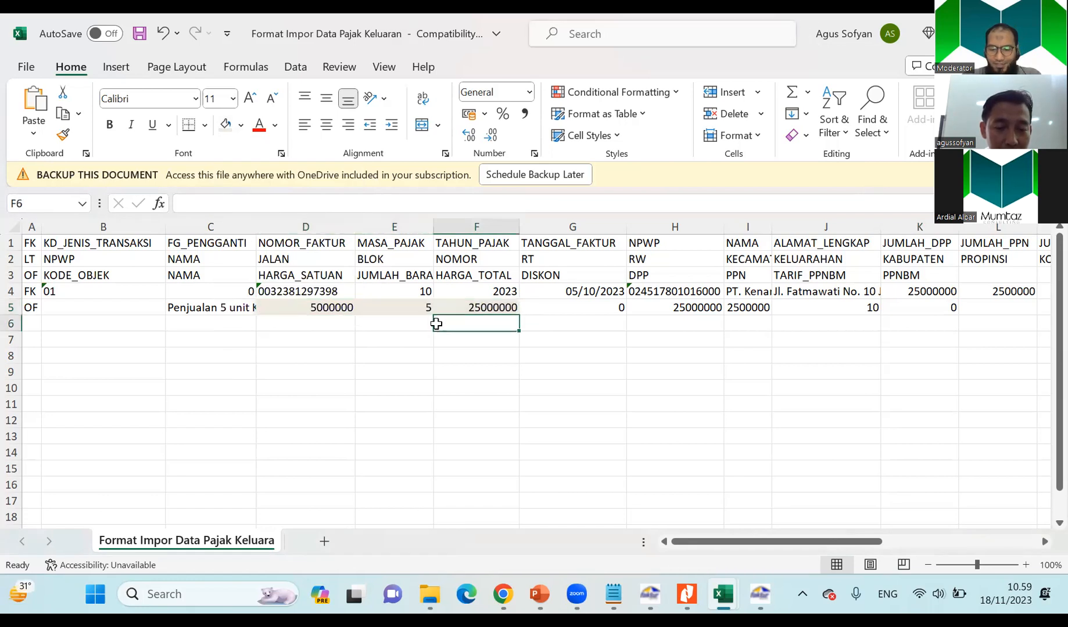
key("ctrl+z")
left_click(333, 338)
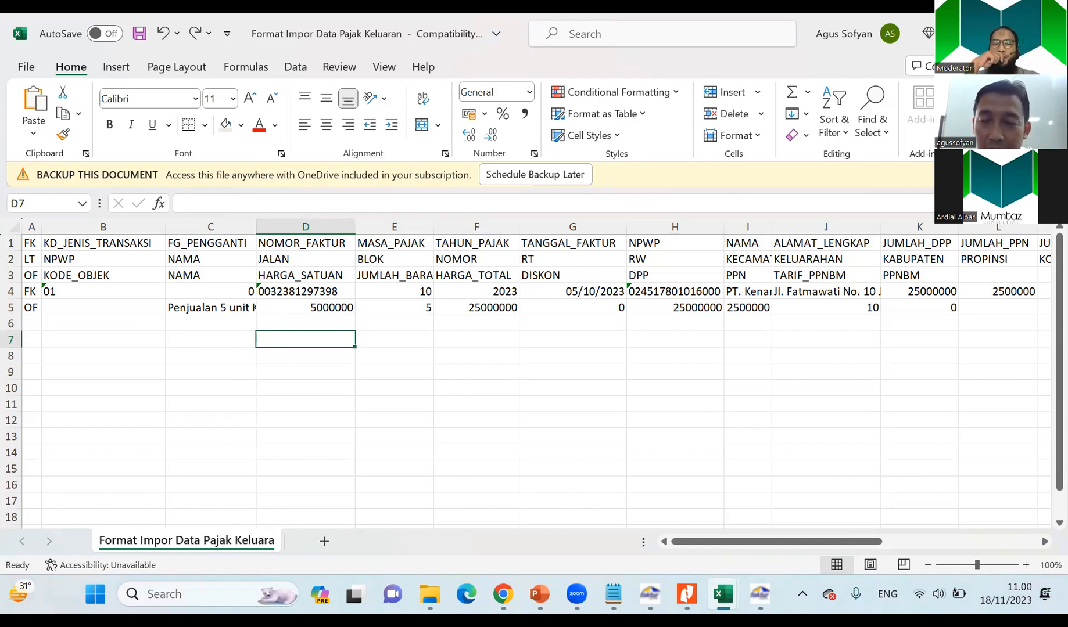
Close the CSV workbook with its changes saved and switch to E-Faktur to open the Pajak Keluaran import.
left_click(1050, 33)
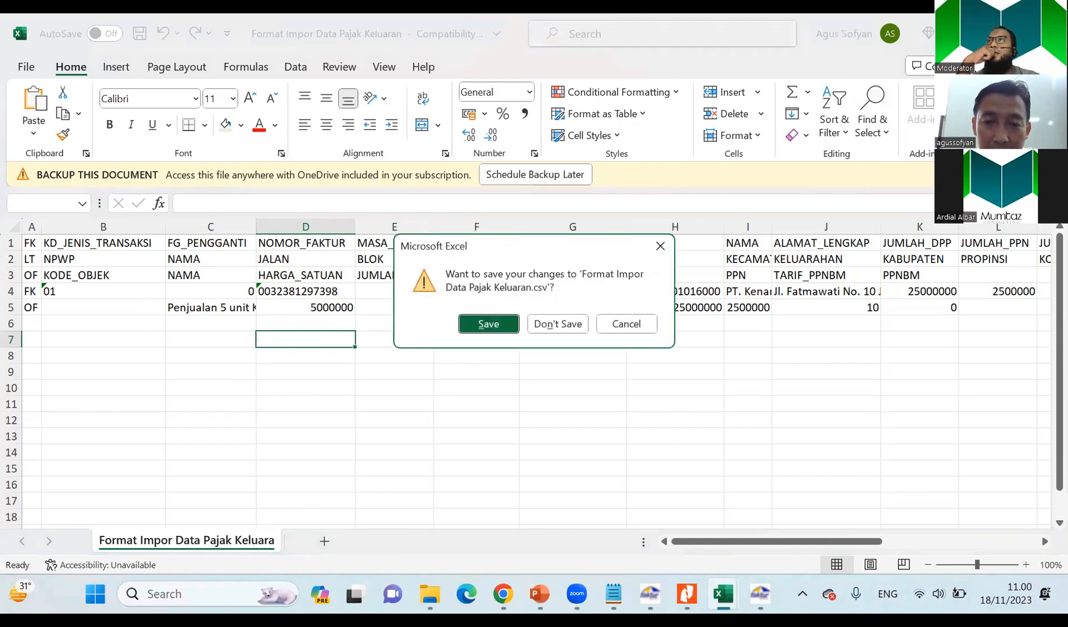
left_click(491, 326)
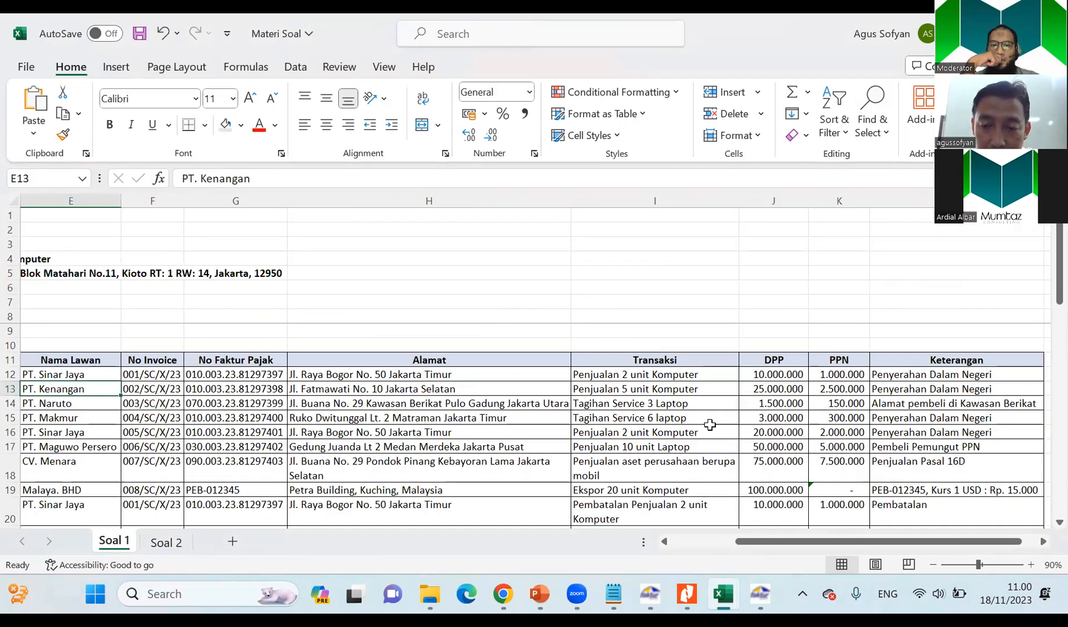
mouse_move(760, 594)
left_click(728, 547)
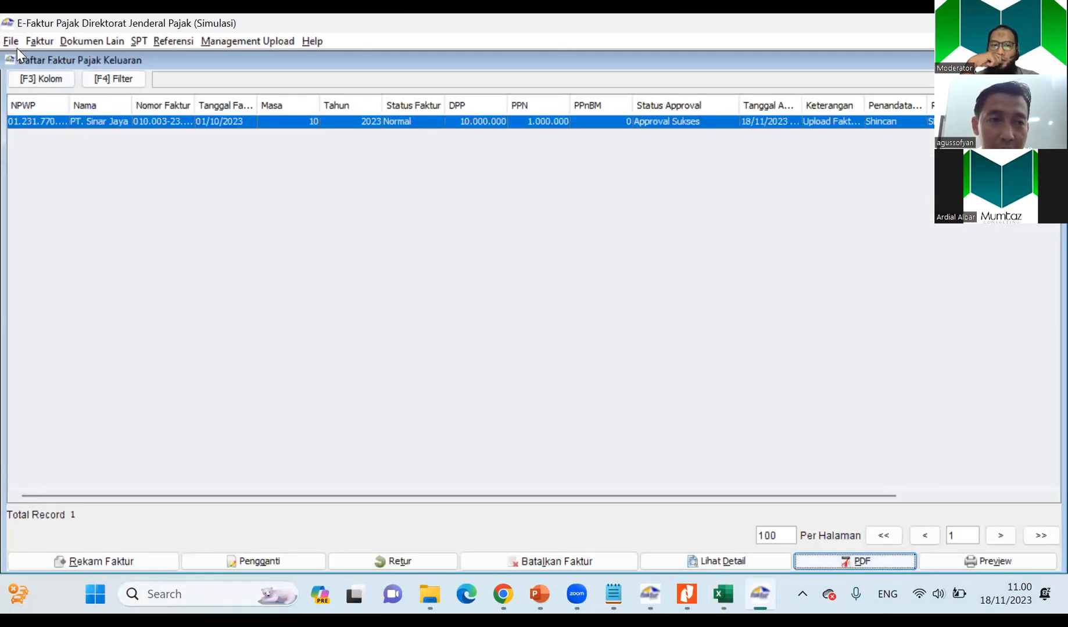
left_click(40, 40)
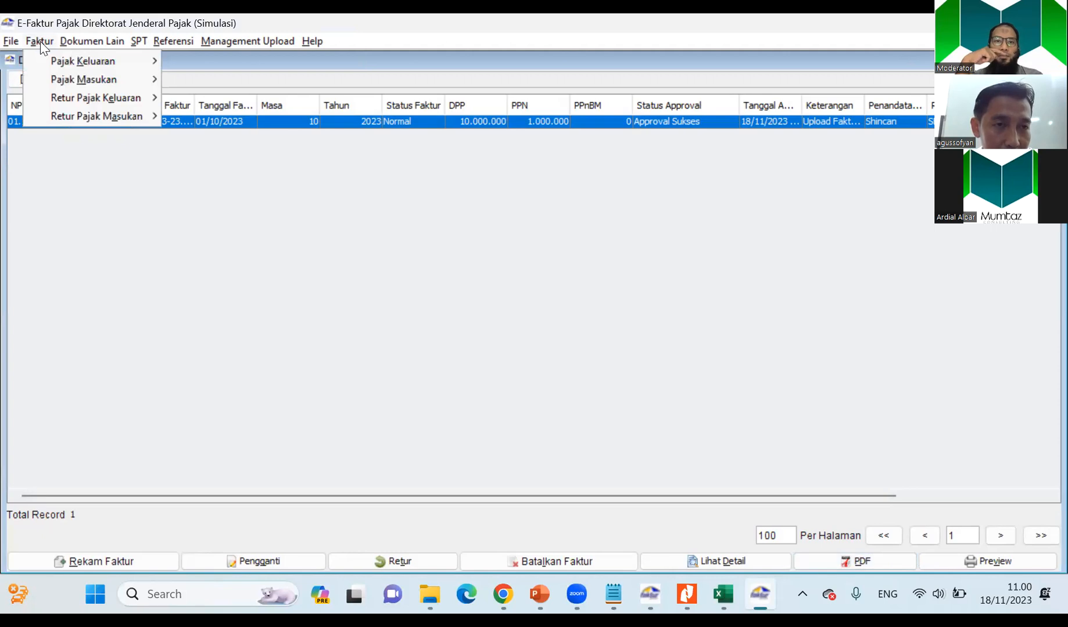
mouse_move(78, 61)
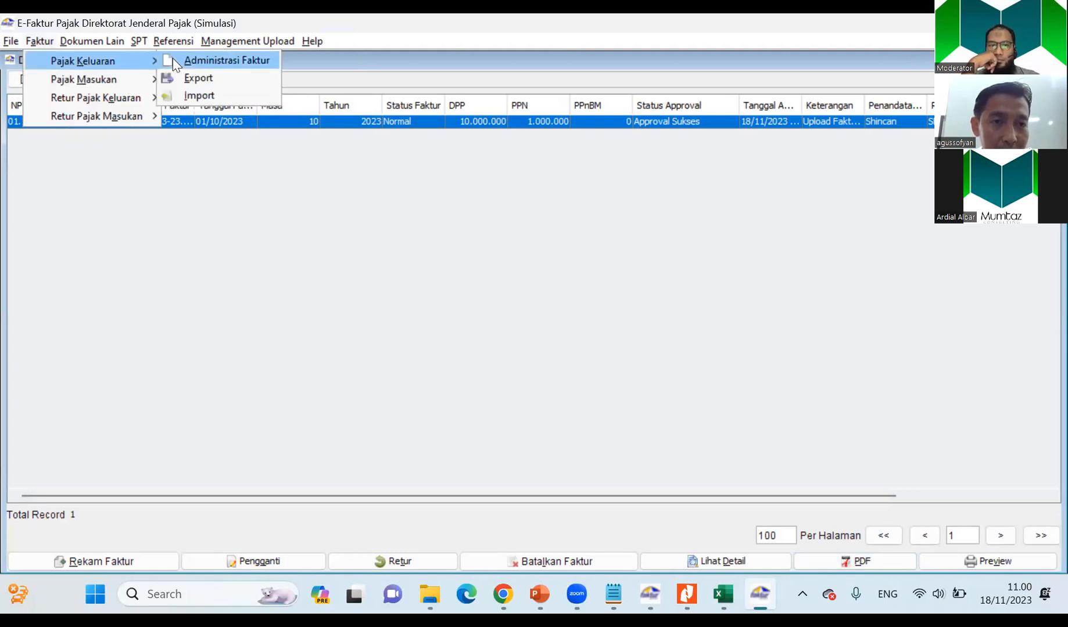
left_click(197, 97)
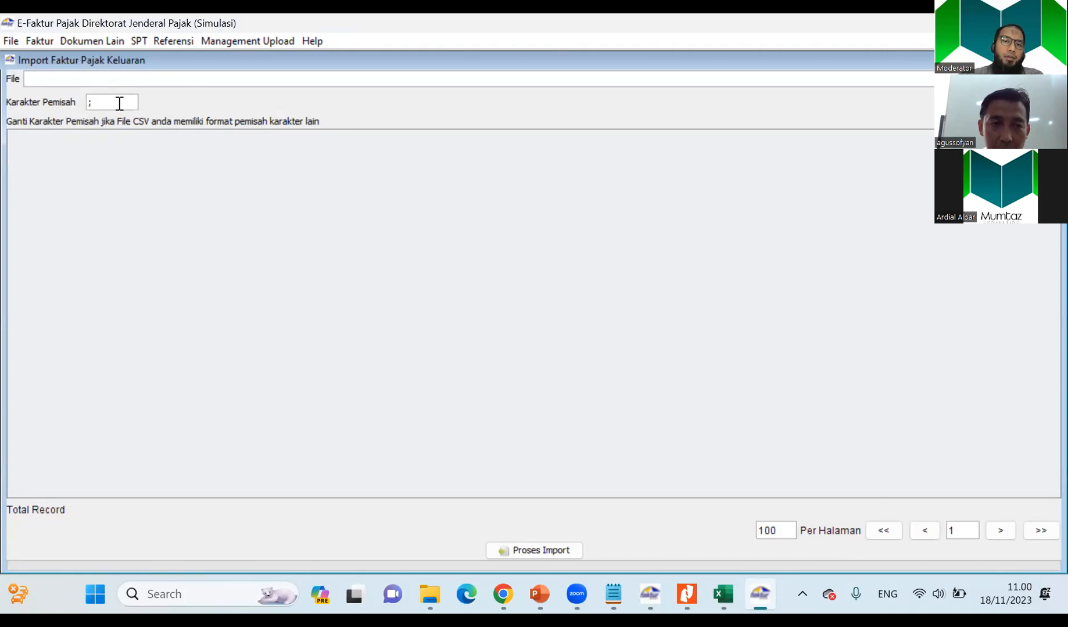
Load Format Impor Data Pajak Keluaran.csv from Documents and process the output tax invoice import.
left_click(1027, 79)
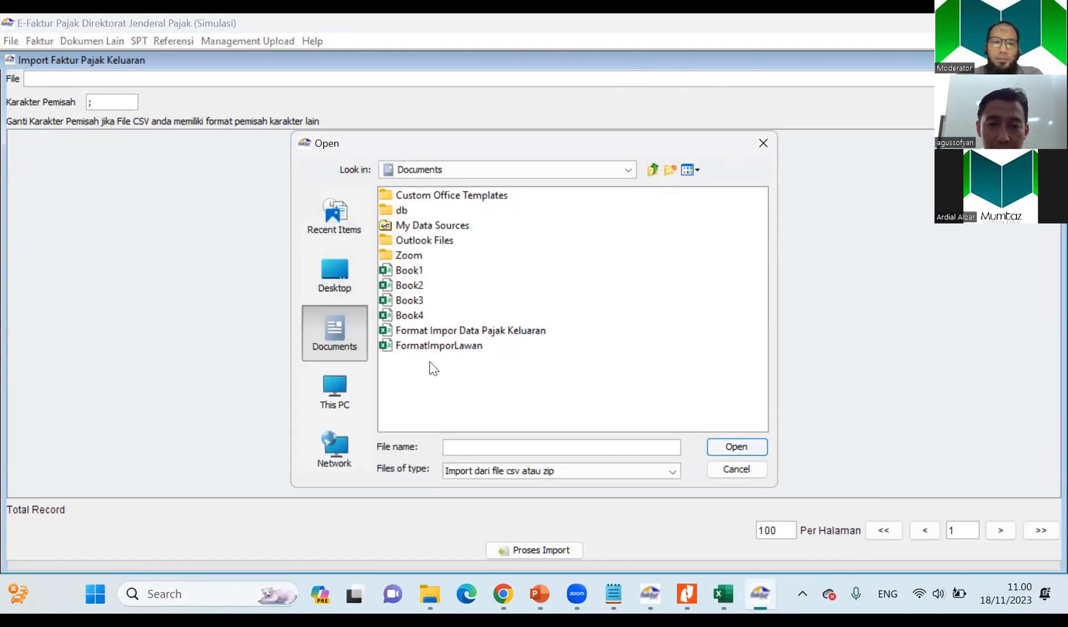
left_click(467, 331)
left_click(729, 446)
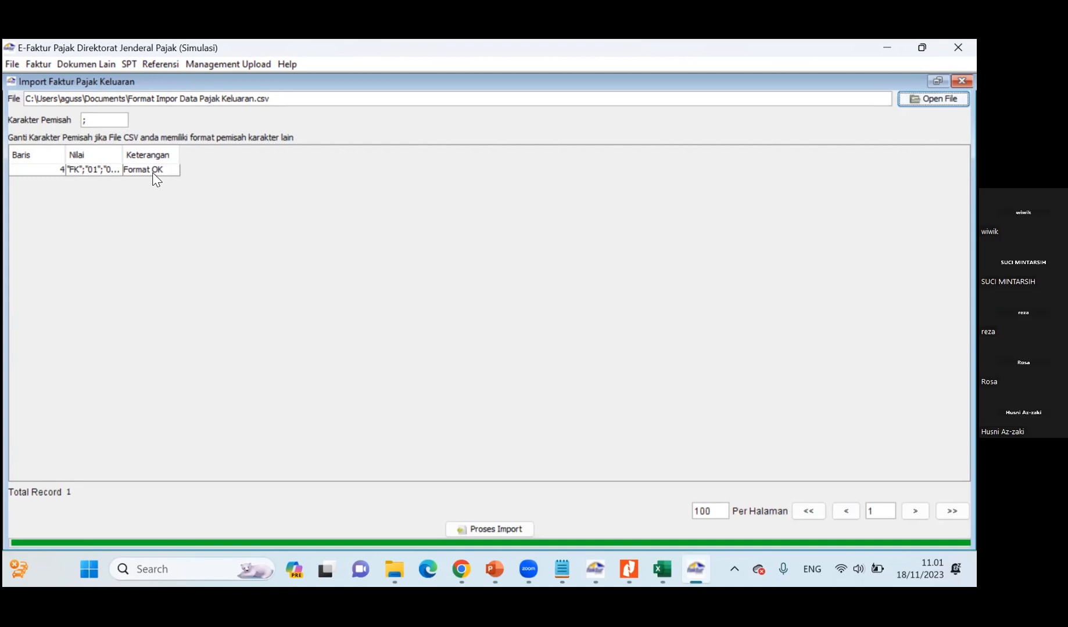
left_click(484, 529)
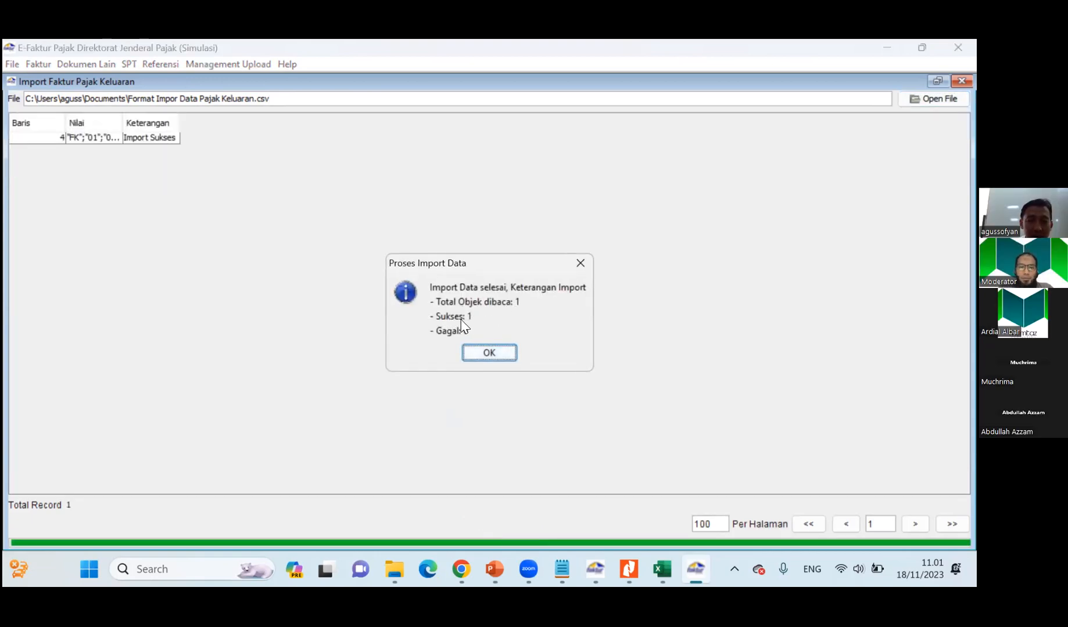
left_click(489, 351)
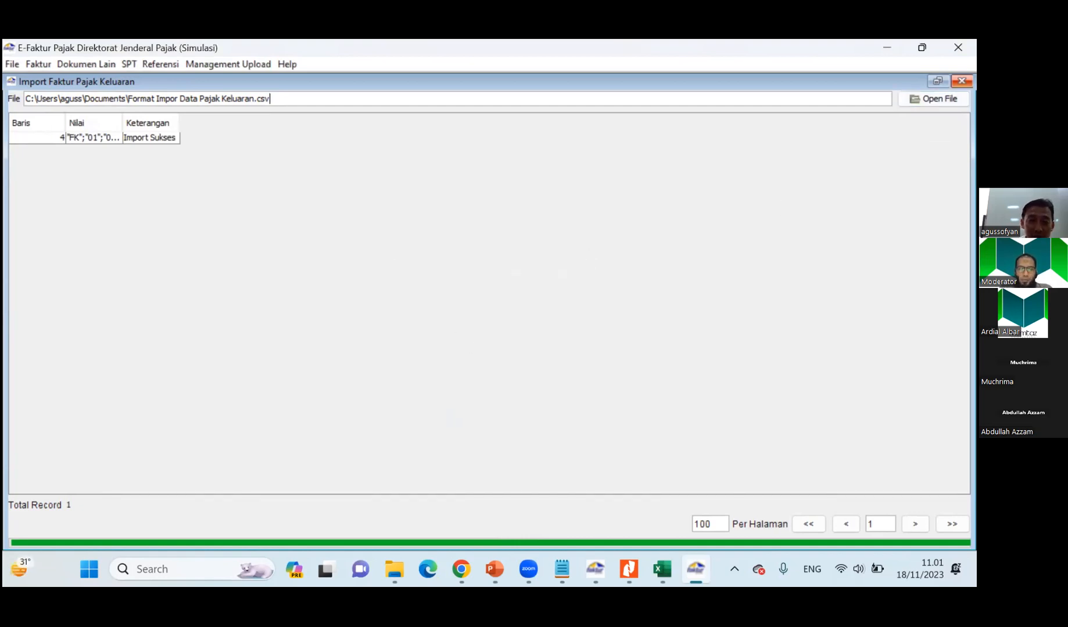
Return to the output tax invoice list, refresh it, and submit PT. Kenangan's invoice for upload.
left_click(961, 81)
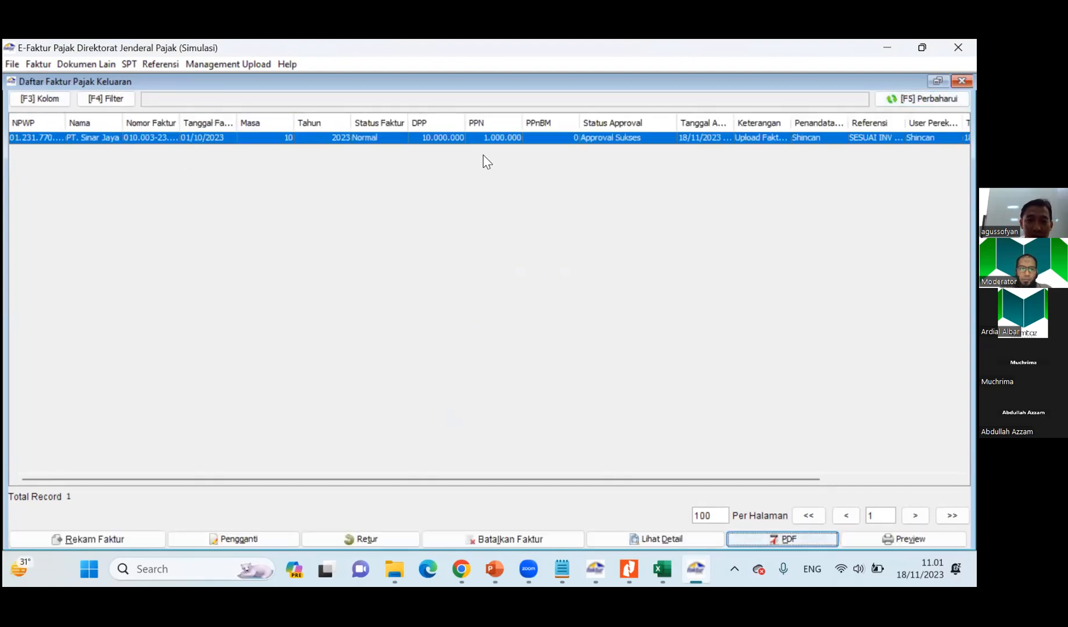
left_click(922, 99)
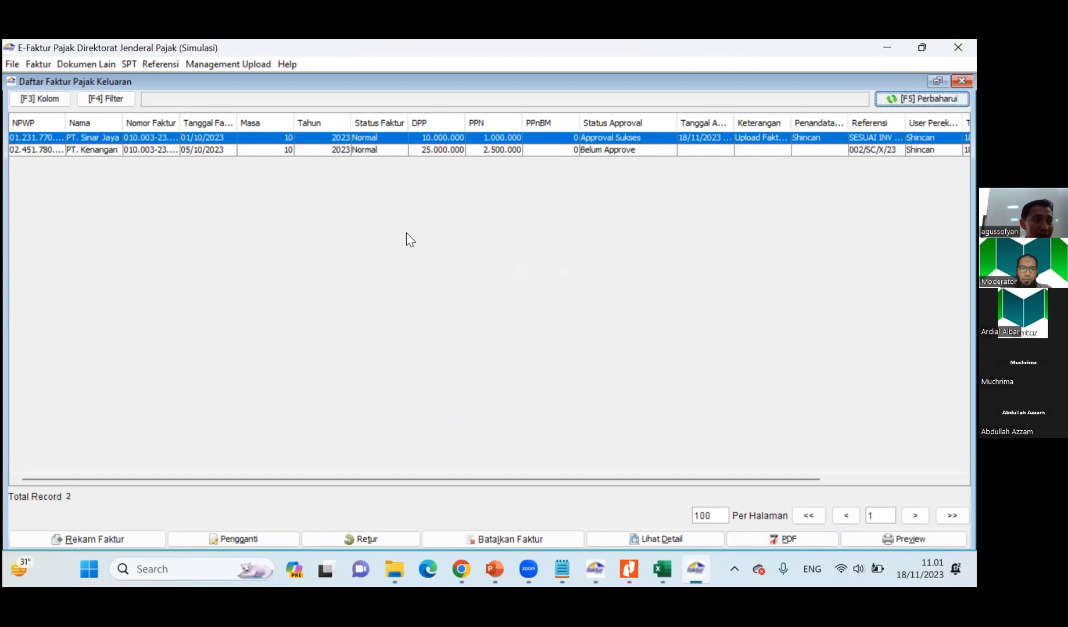
left_click(585, 150)
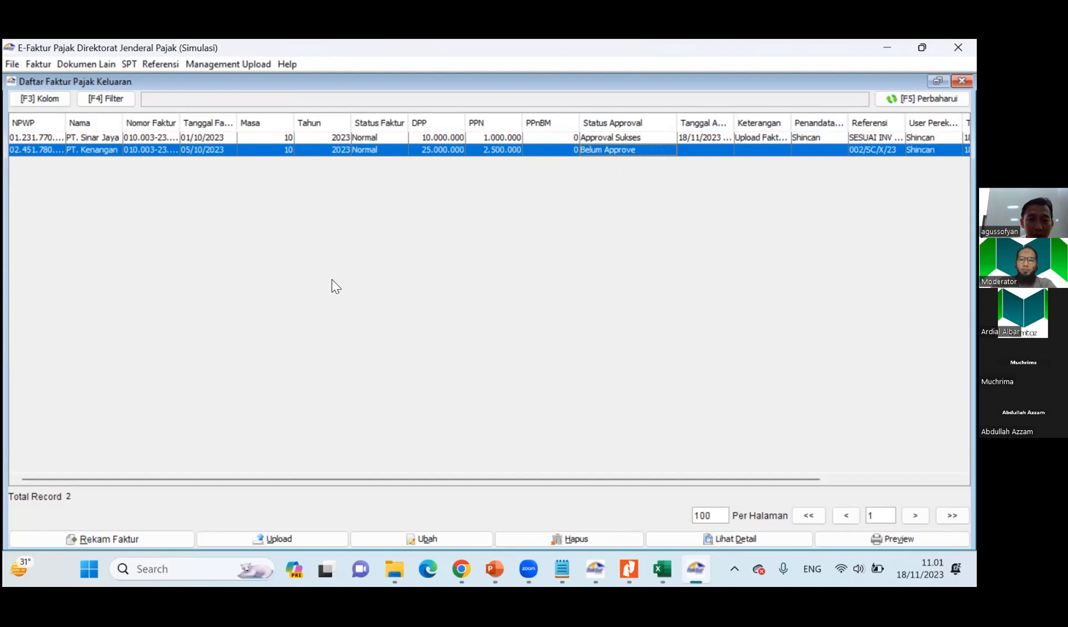
left_click(273, 539)
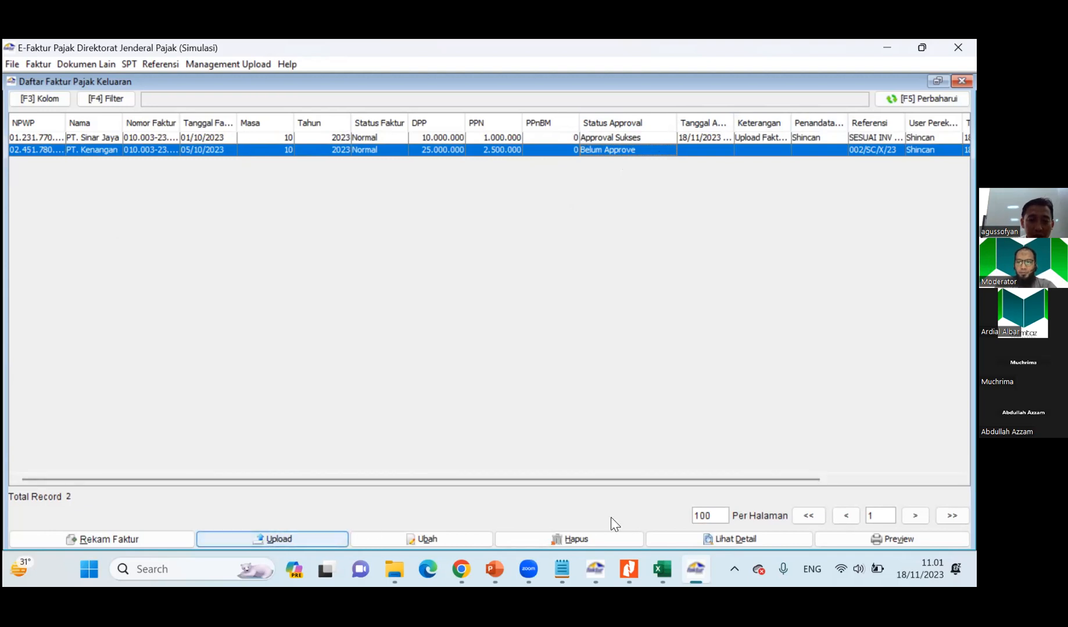
Preview PT. Kenangan's tax invoice at full window size, review its item, DPP and PPN details, and close the preview.
left_click(906, 540)
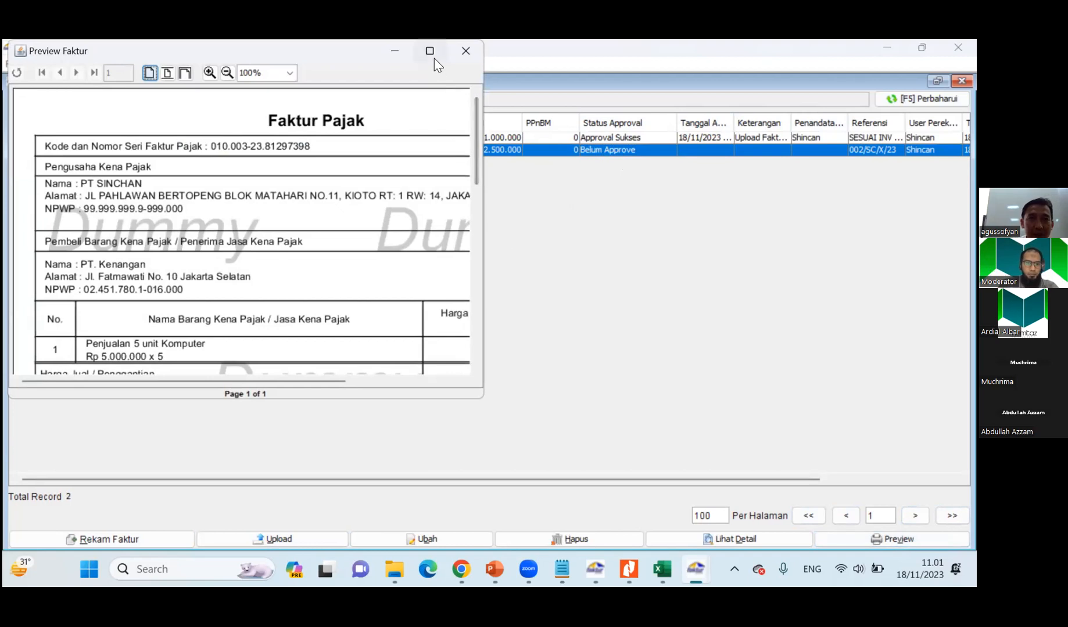
left_click(430, 51)
scroll(405, 312, "down", 3)
scroll(579, 358, "down", 3)
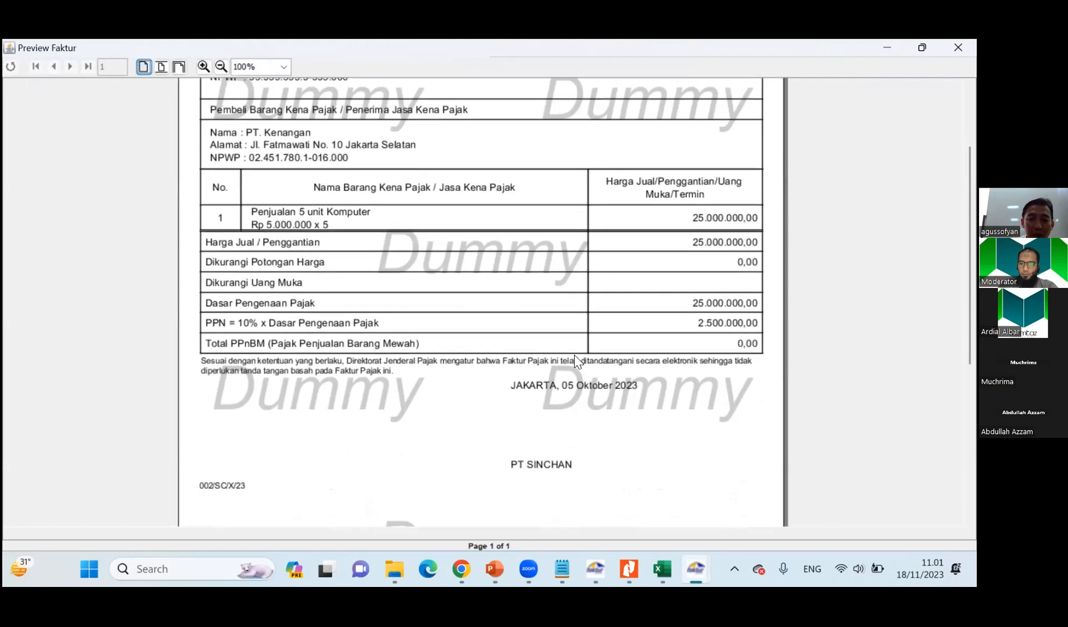
scroll(574, 355, "down", 1)
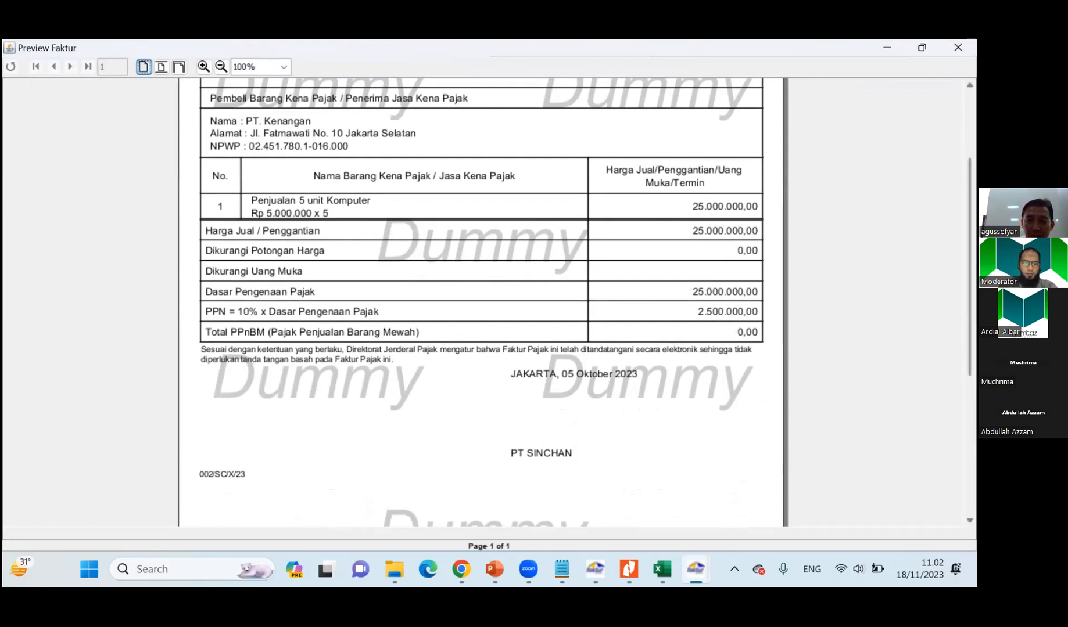
scroll(481, 302, "up", 3)
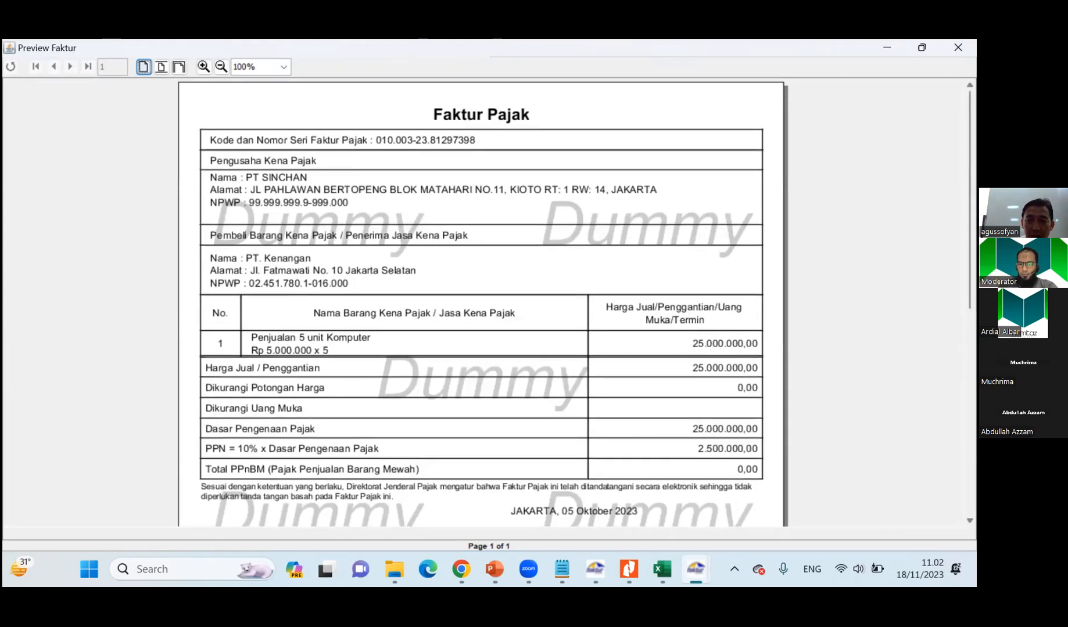
left_click(958, 48)
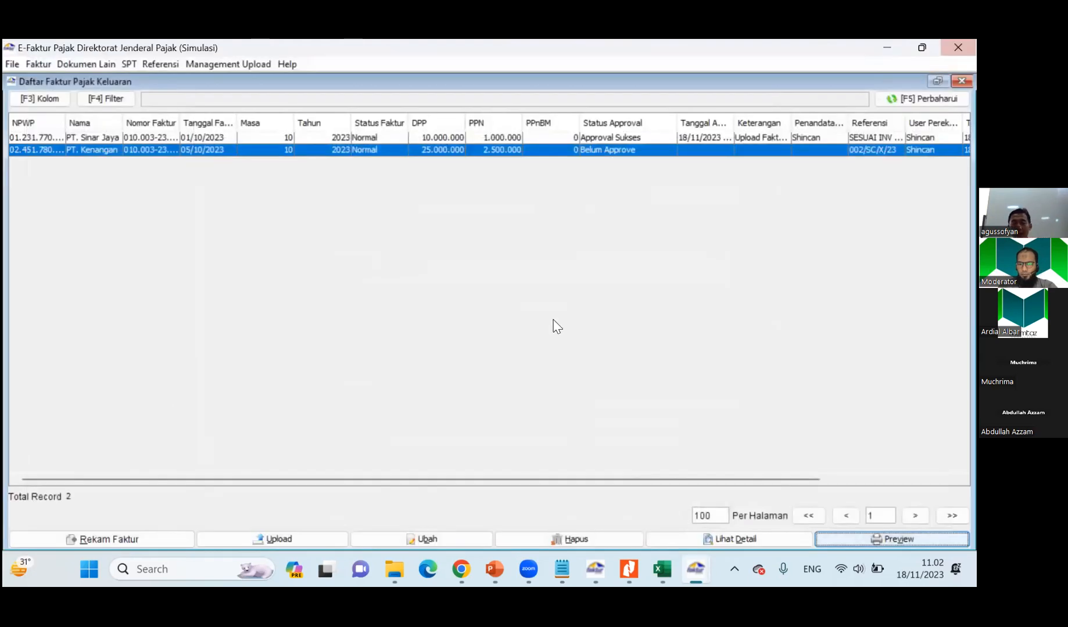
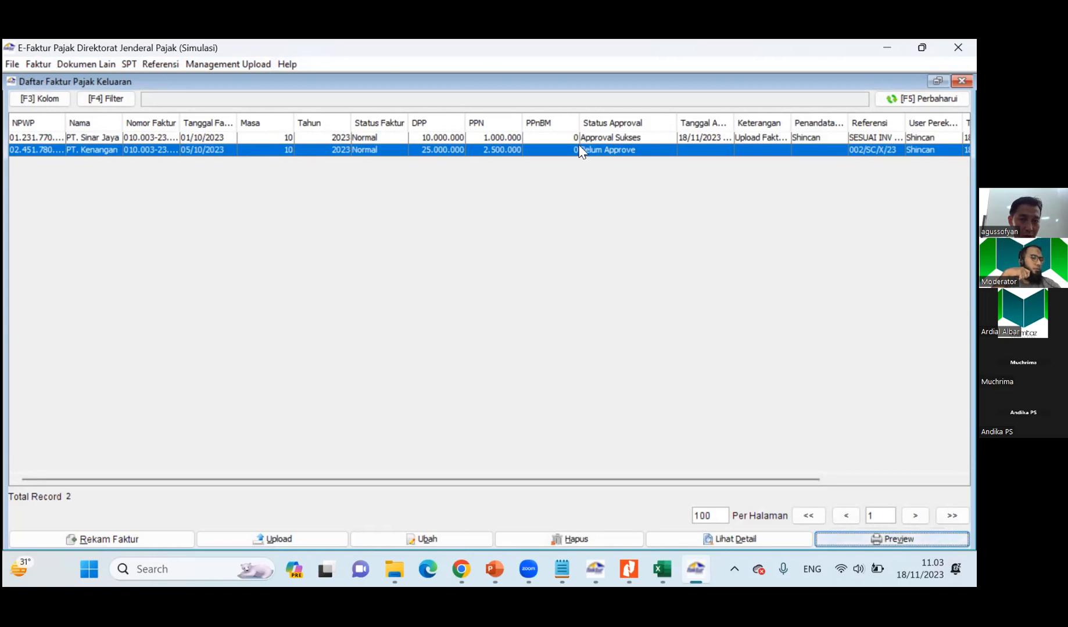
Upload PT. Kenangan's output tax invoice for approval and confirm the upload.
left_click(245, 535)
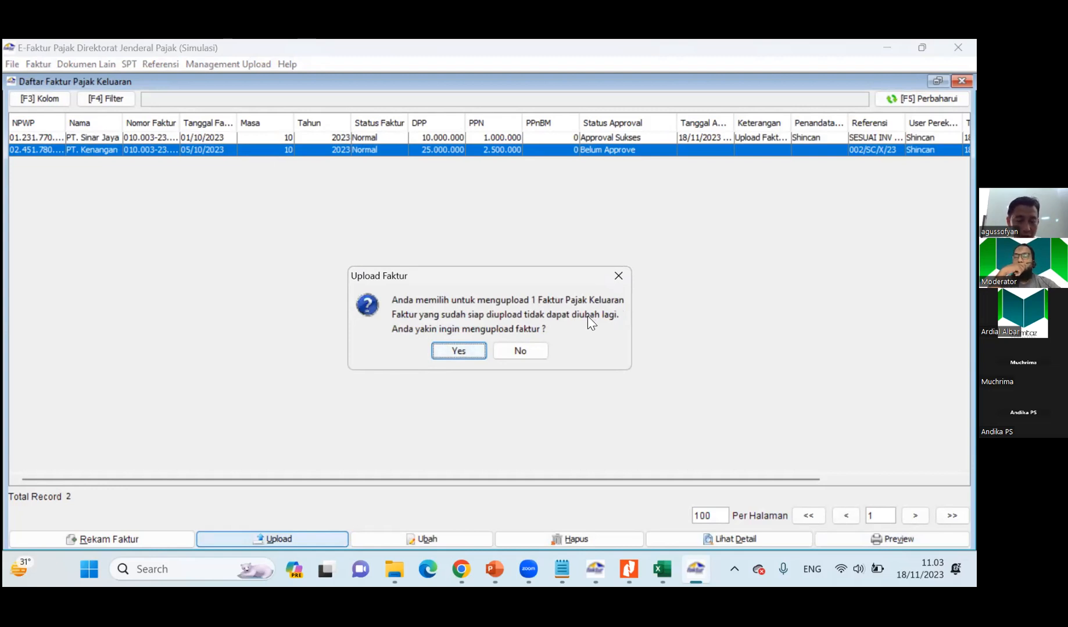
left_click(459, 351)
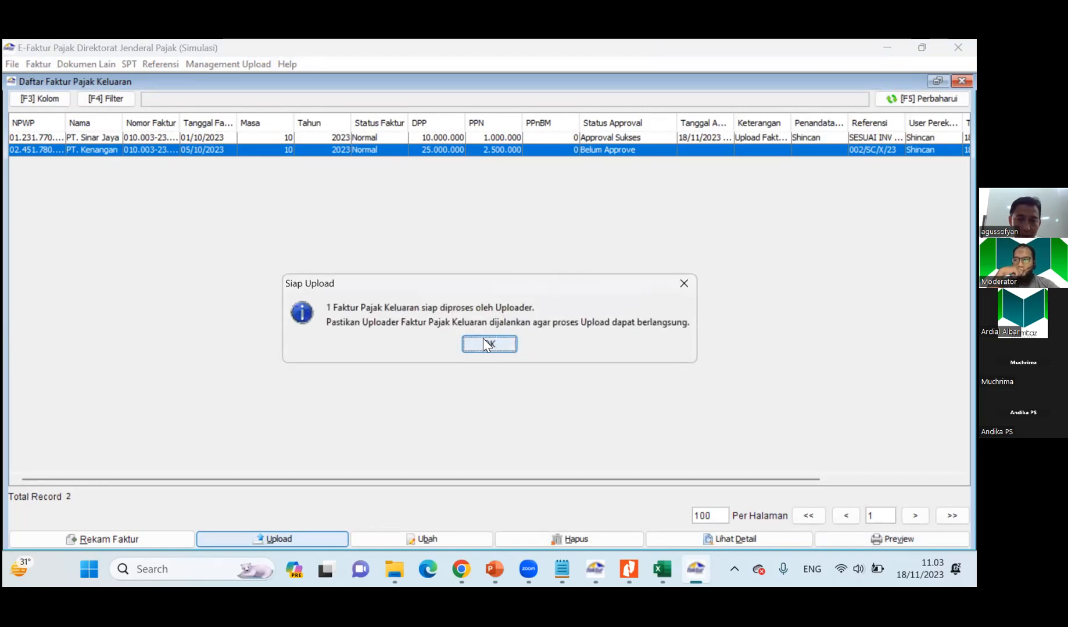
left_click(484, 342)
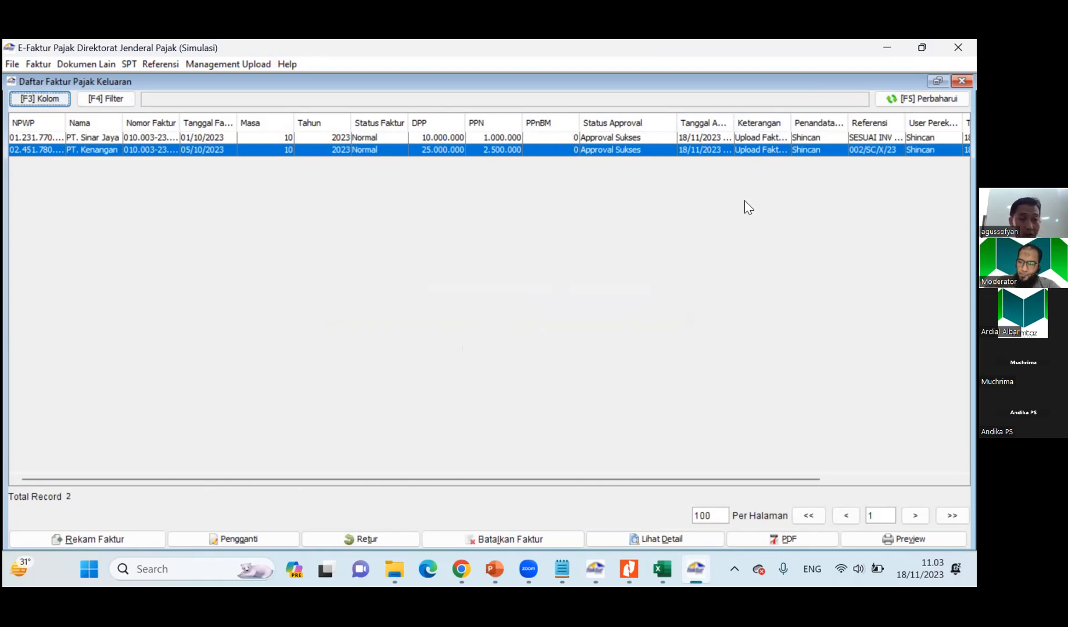
Check the output tax invoice queue in the upload monitor and return to the invoice list.
left_click(239, 62)
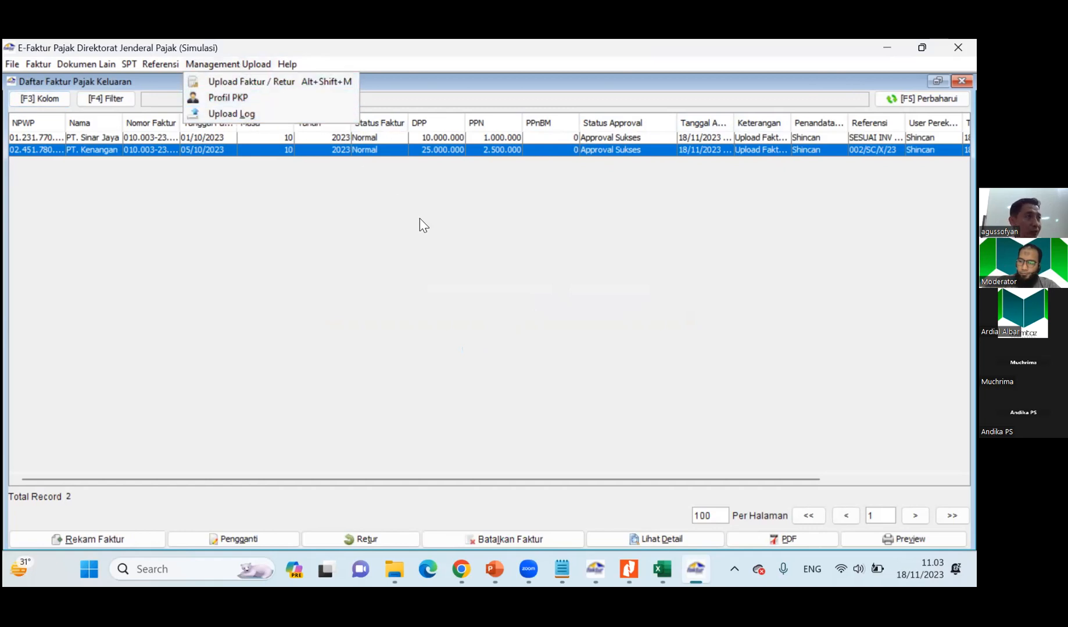
left_click(446, 250)
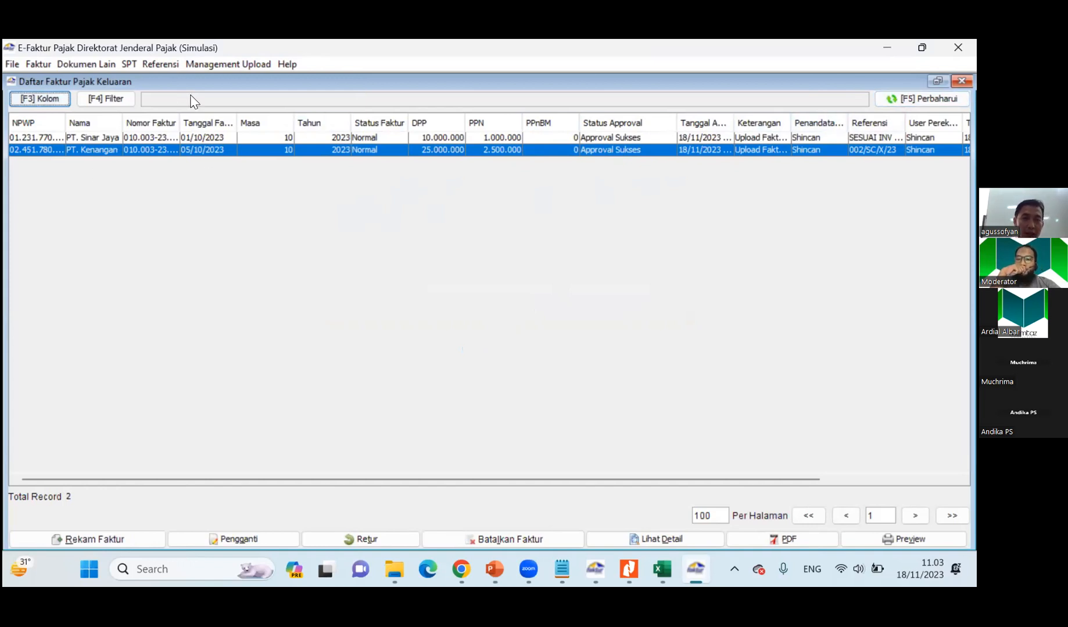
left_click(226, 66)
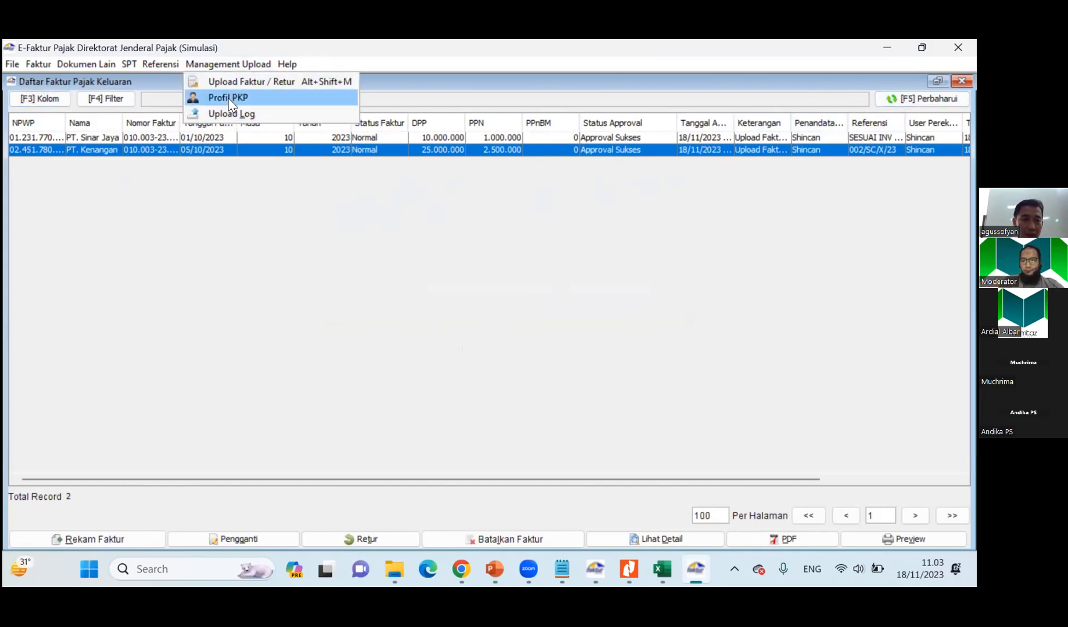
left_click(232, 86)
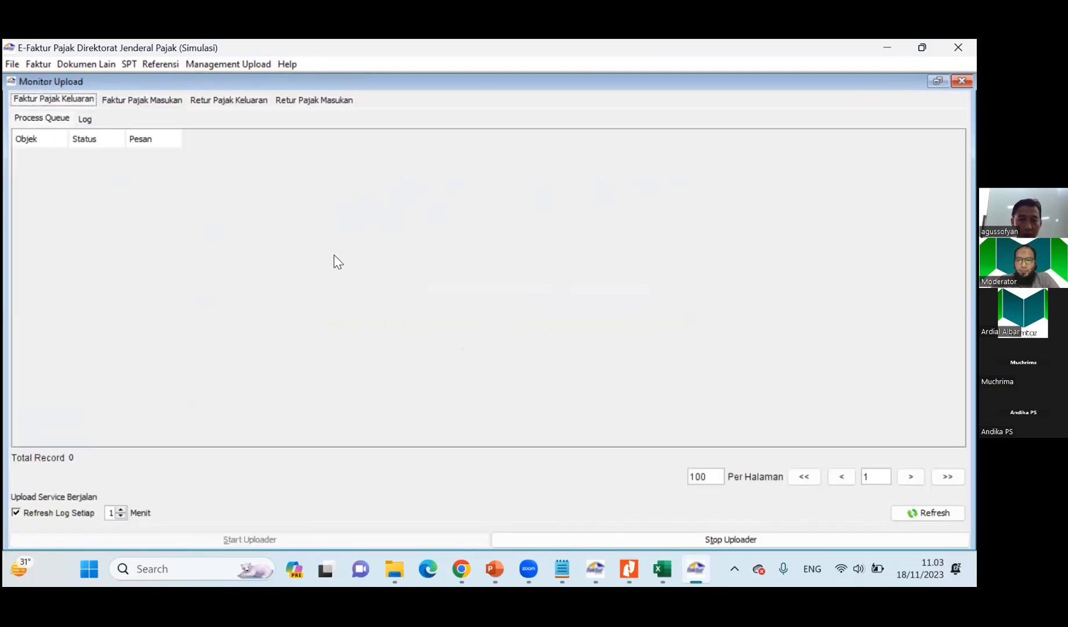
left_click(961, 82)
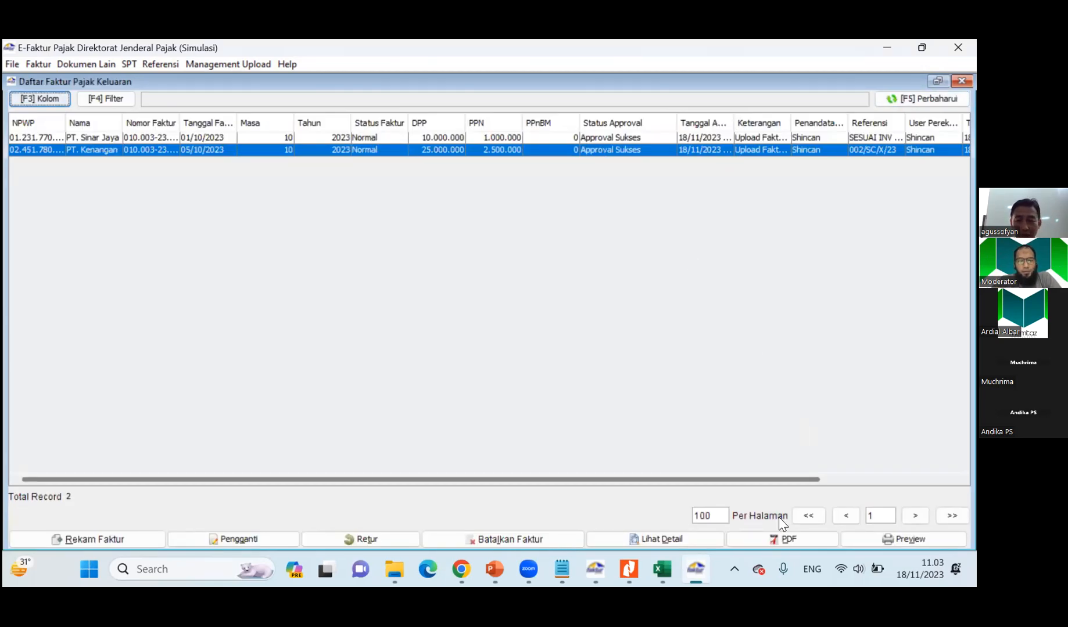
Save PT. Kenangan's approved tax invoice as a PDF in Documents under the suggested file name.
left_click(784, 540)
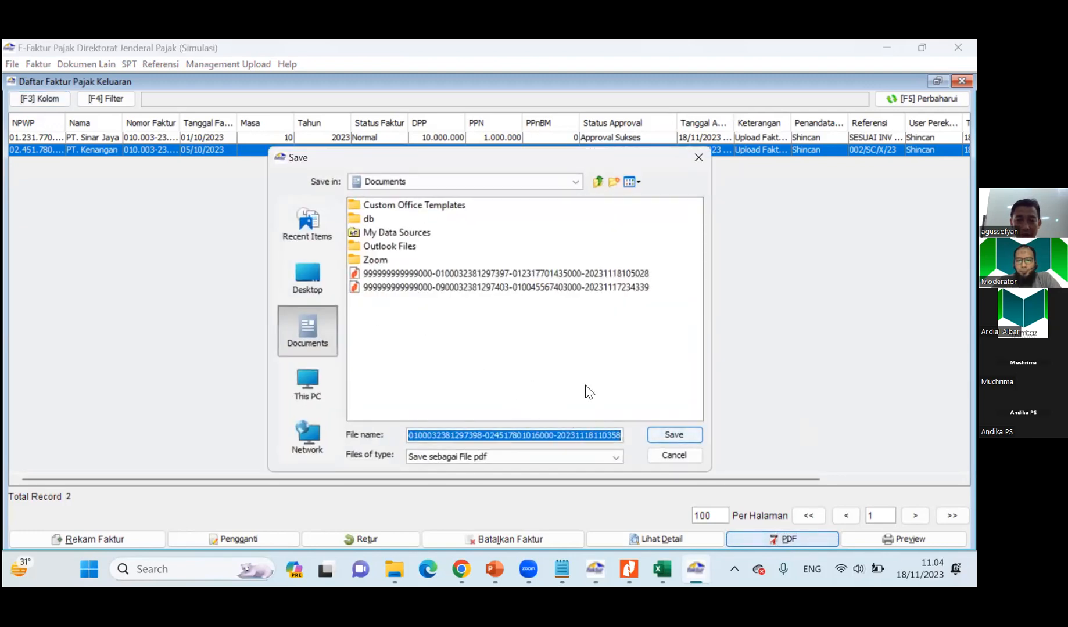
left_click(673, 436)
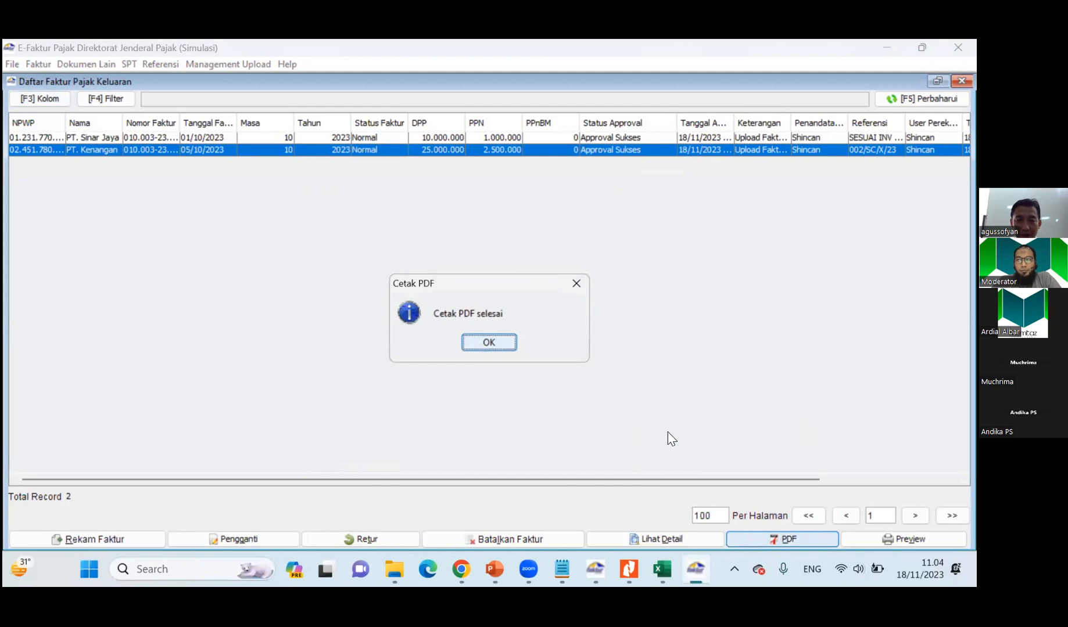
left_click(487, 344)
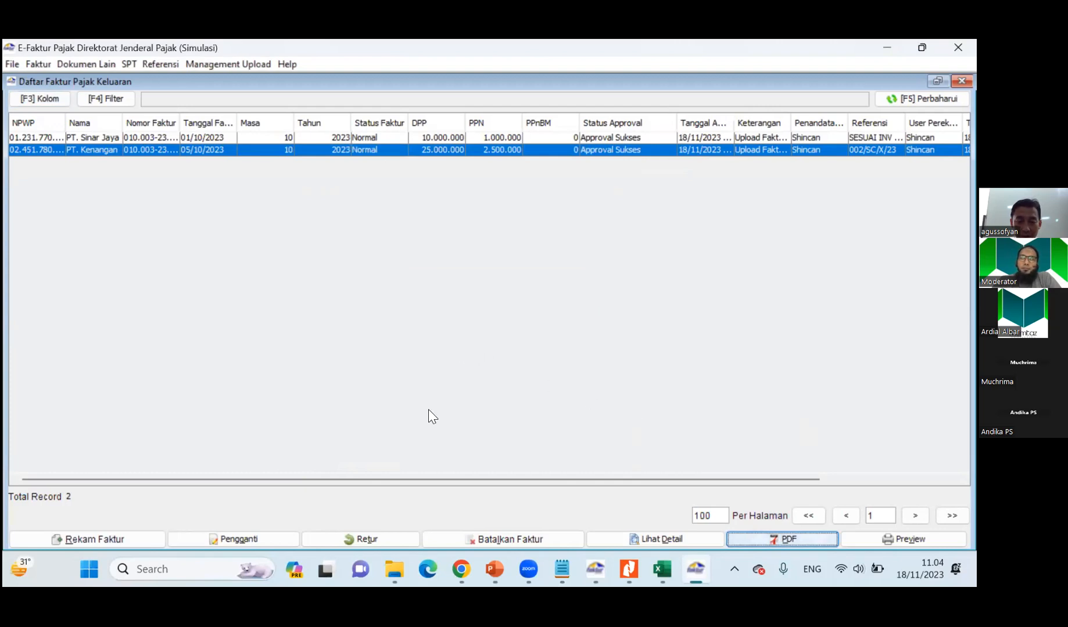
Open PT. Kenangan's saved invoice PDF from Documents in Nitro Pro and compare it with PT. Sinar Jaya's invoice.
left_click(390, 574)
left_click(65, 178)
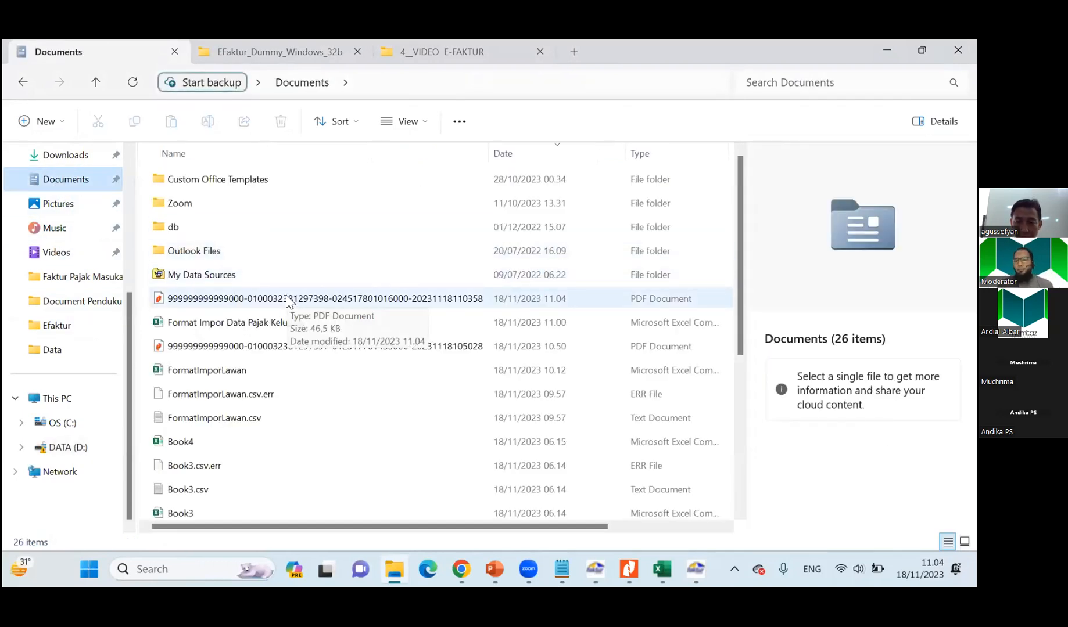
left_click(287, 301)
double_click(287, 299)
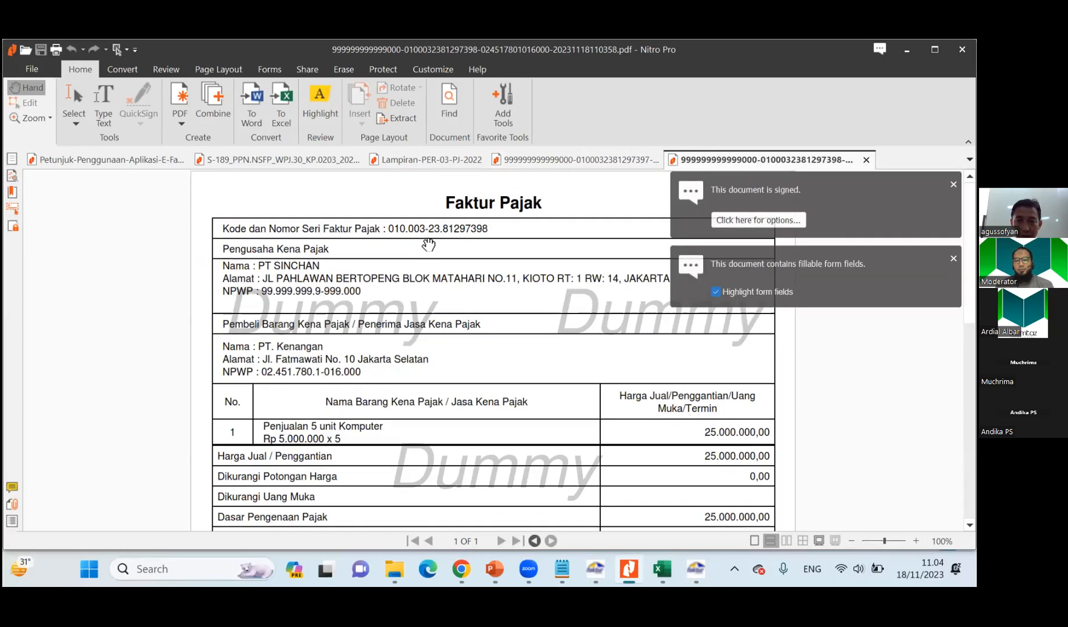
left_click(953, 184)
left_click(953, 184)
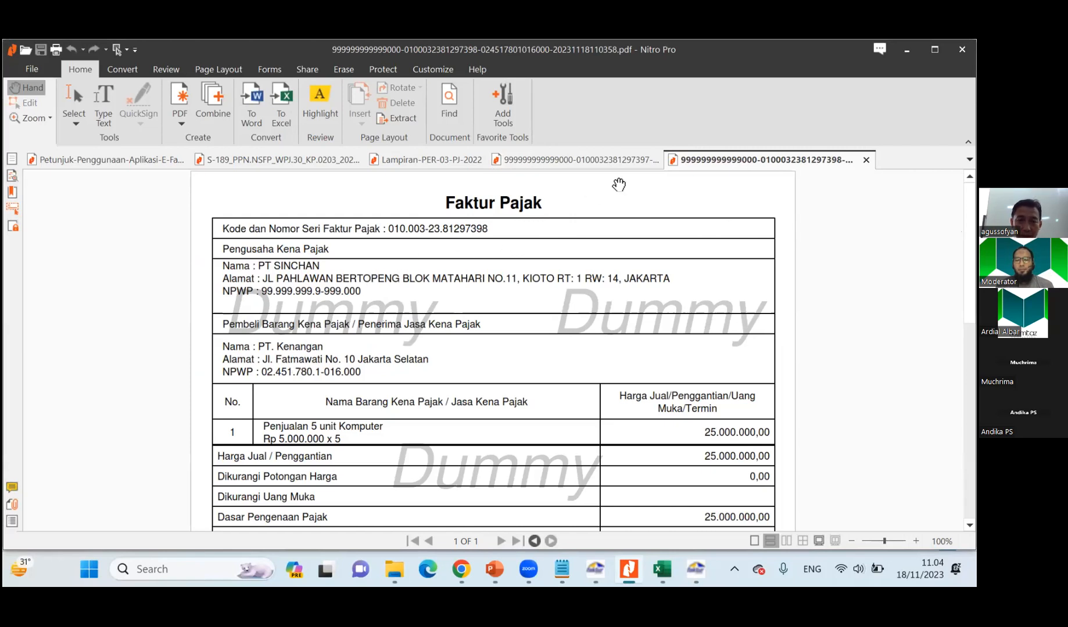
left_click(581, 160)
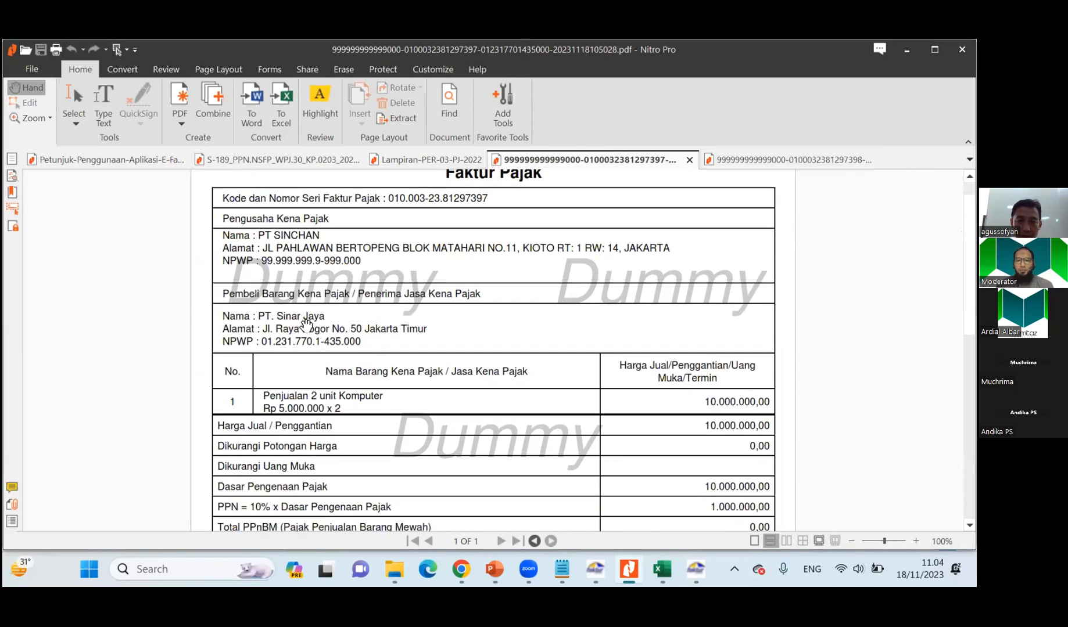
left_click(735, 164)
Close the Lampiran-PER-03-PJ-2022 document and review PT. Kenangan's tax invoice PDF down to its tax amounts.
left_click(443, 166)
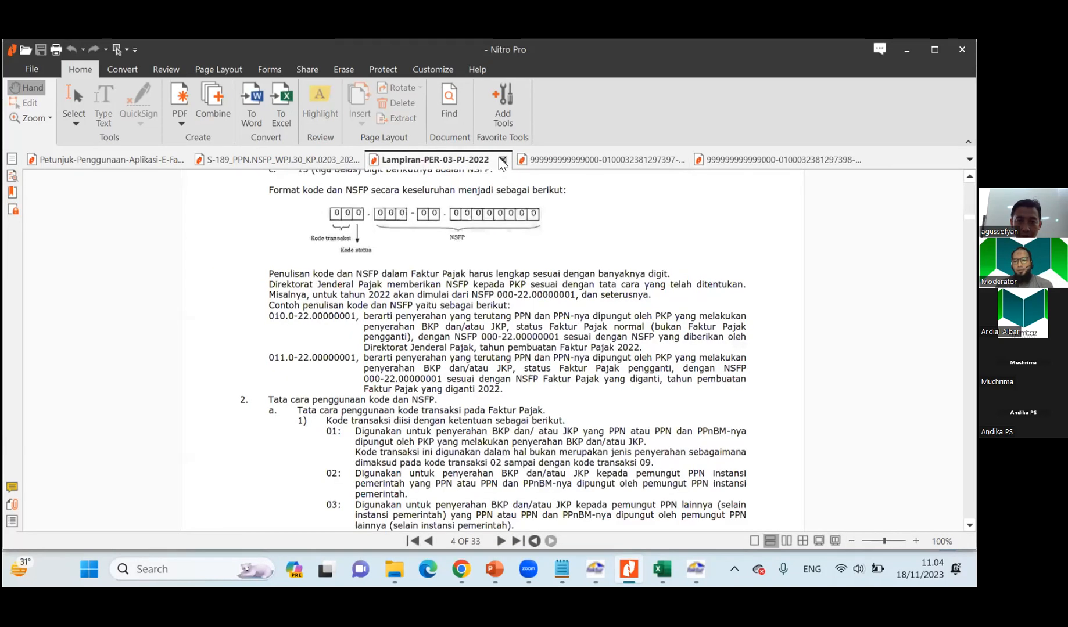
left_click(502, 160)
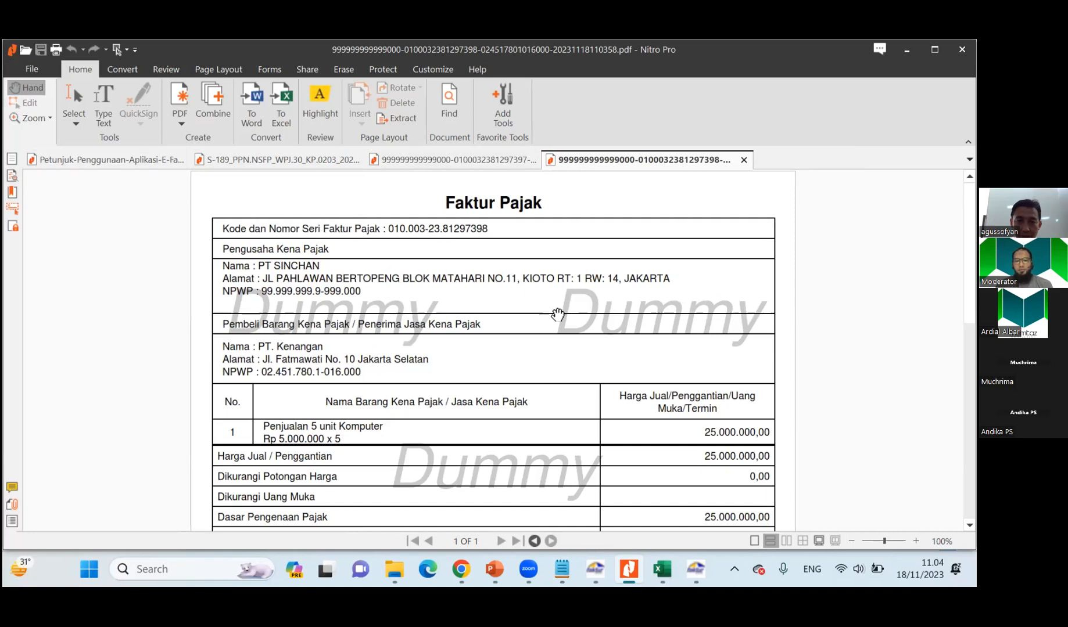
scroll(480, 423, "down", 1)
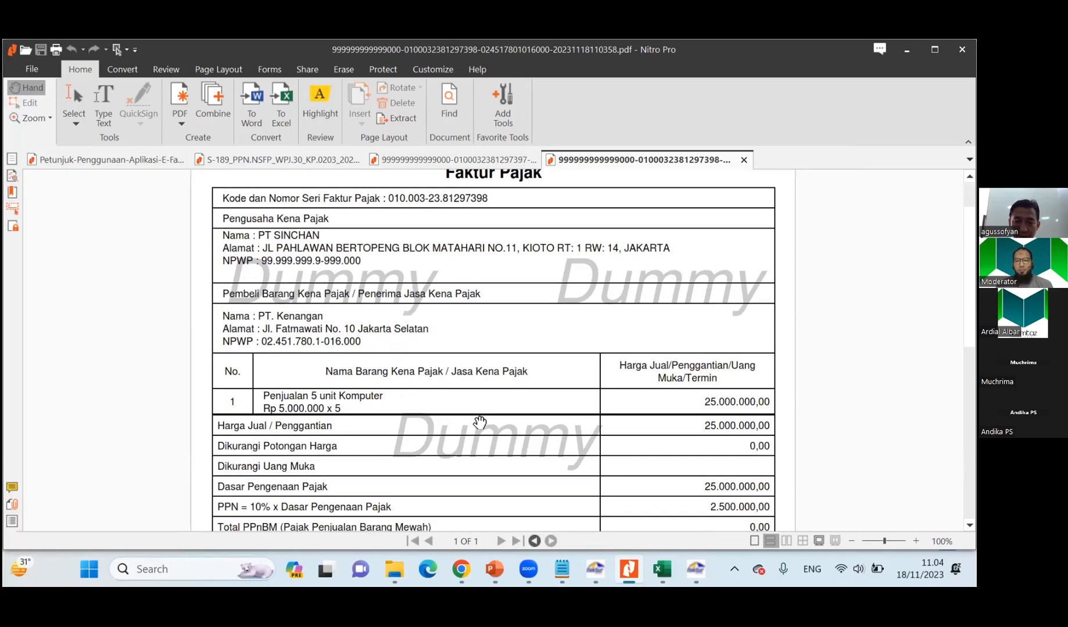
scroll(480, 422, "down", 4)
Switch to the Materi Soal workbook in Excel and examine the Soal 1 sales, purchases and SPT PPN calculation.
key("alt+Tab")
key("Tab")
key("Tab")
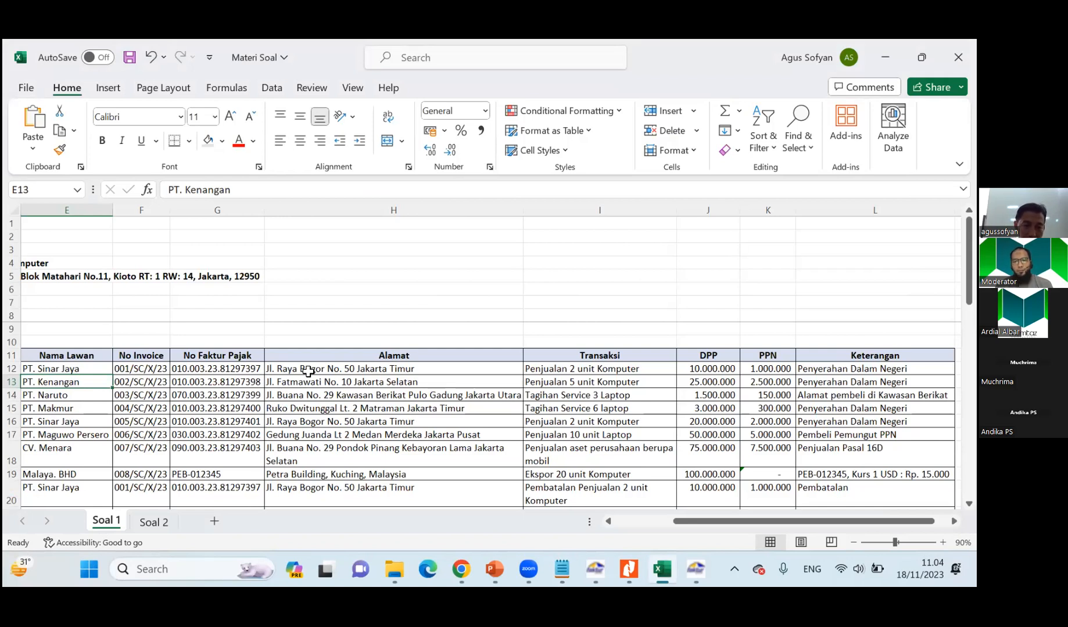
scroll(325, 395, "down", 2)
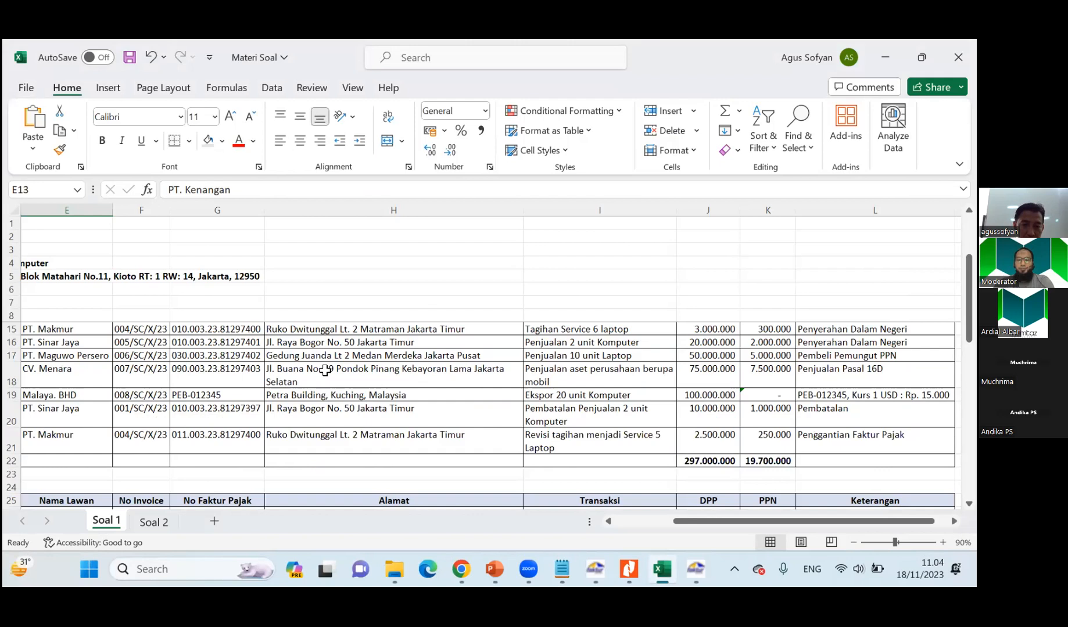
scroll(325, 344, "up", 1)
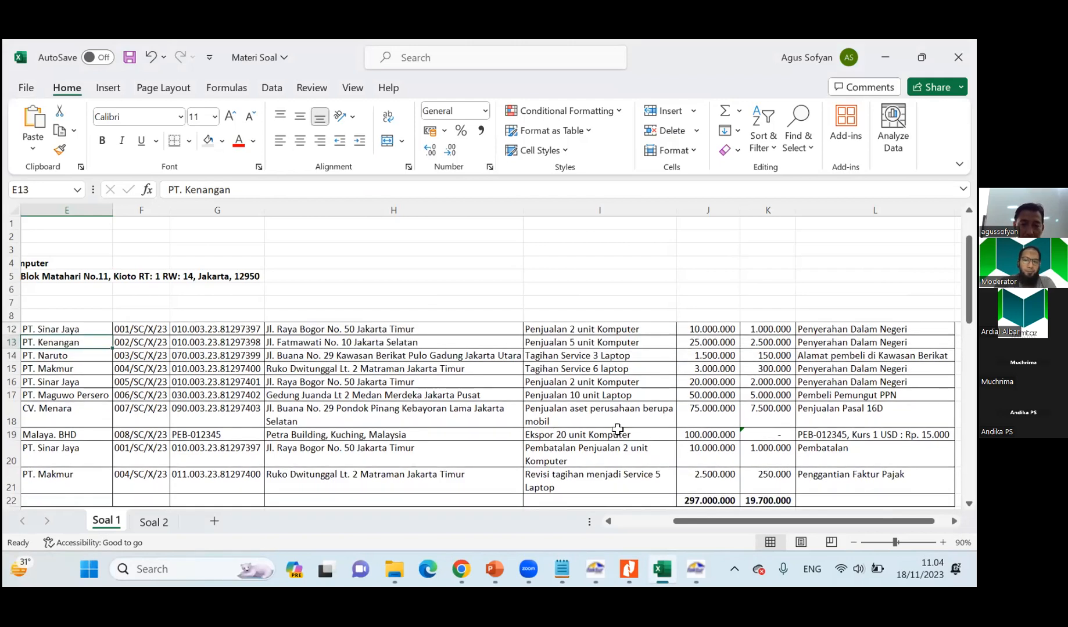
left_click_drag(685, 521, 601, 525)
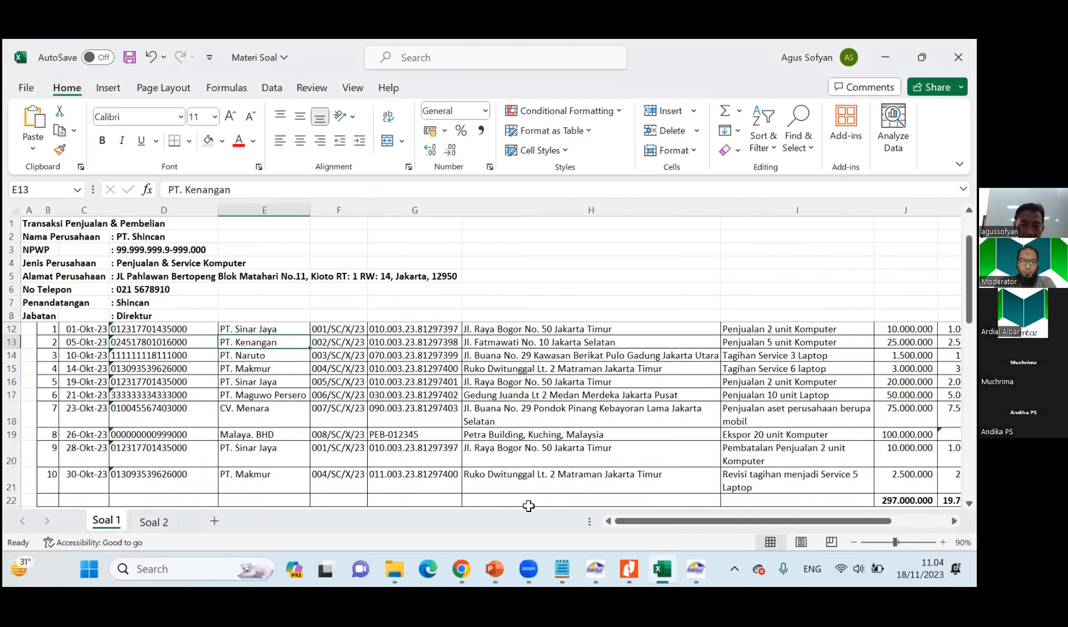
scroll(270, 346, "down", 1)
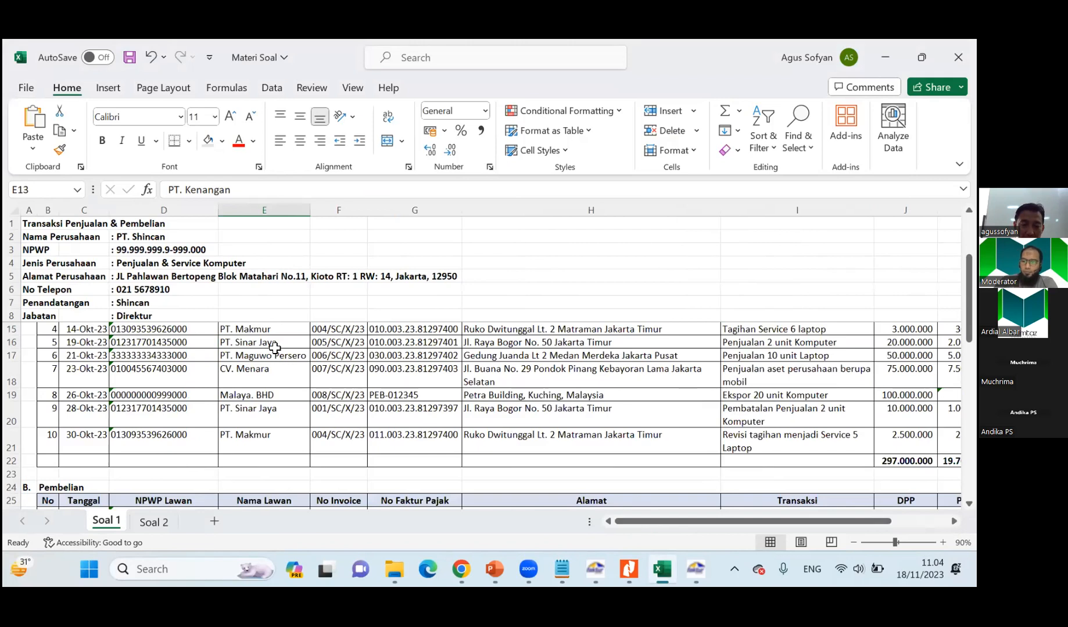
scroll(275, 347, "down", 3)
scroll(278, 353, "down", 2)
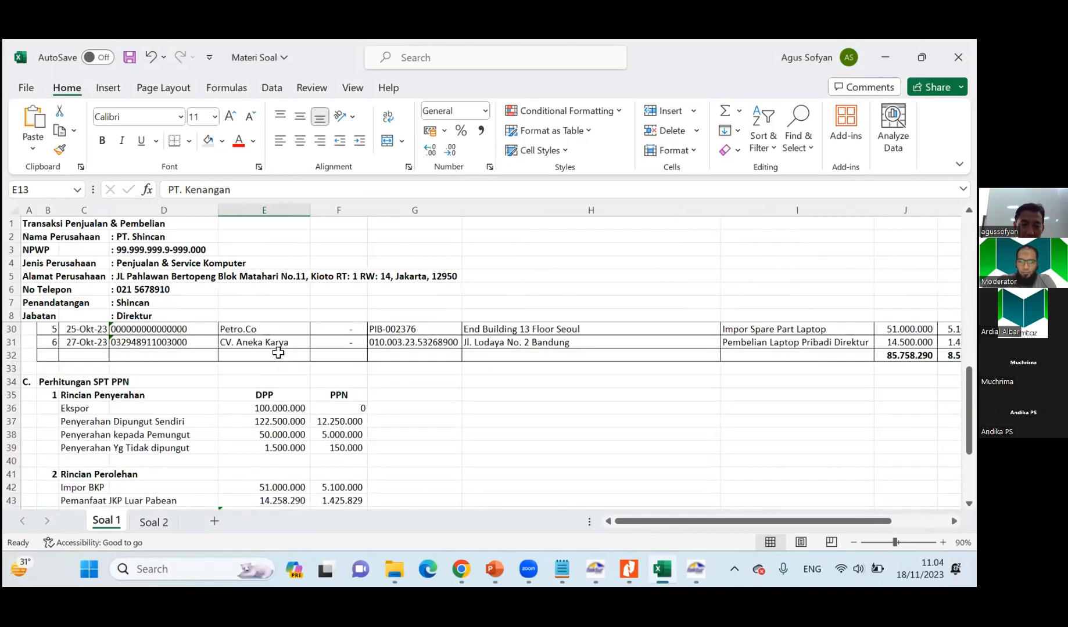
scroll(278, 352, "up", 7)
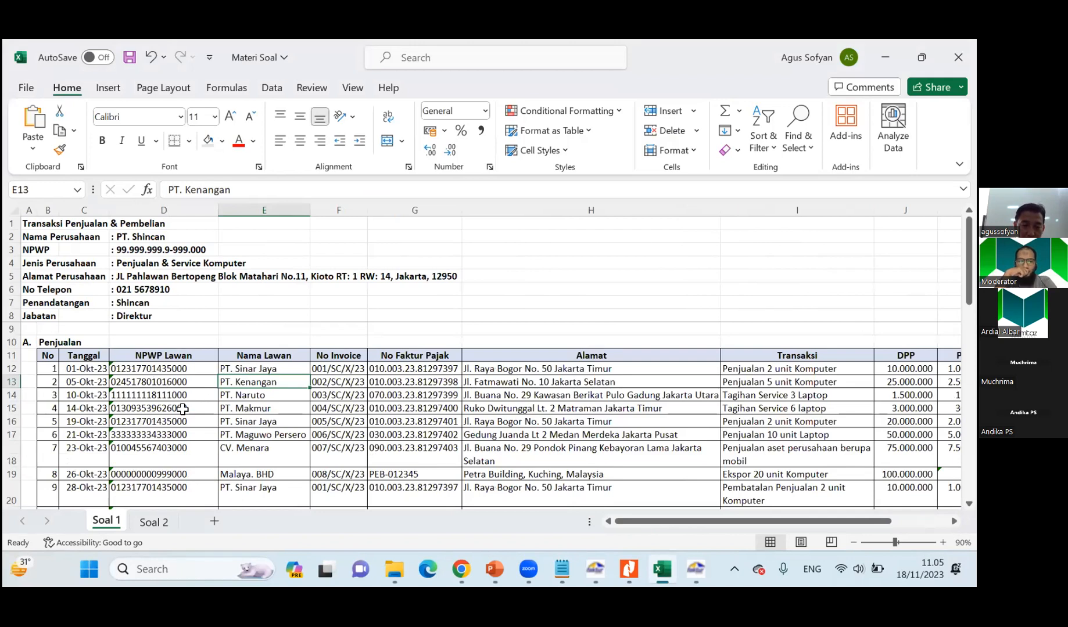
scroll(183, 409, "down", 2)
scroll(232, 429, "up", 2)
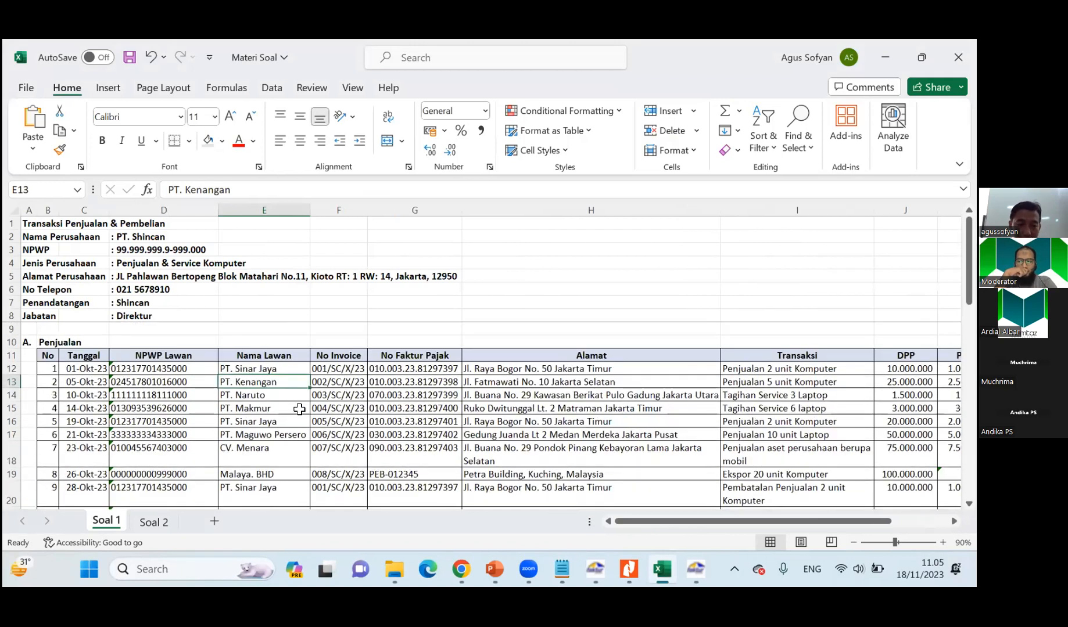
Return to the output tax invoice list in E-Faktur and start recording a new invoice.
key("alt+Tab")
key("alt+Tab")
key("alt+Tab")
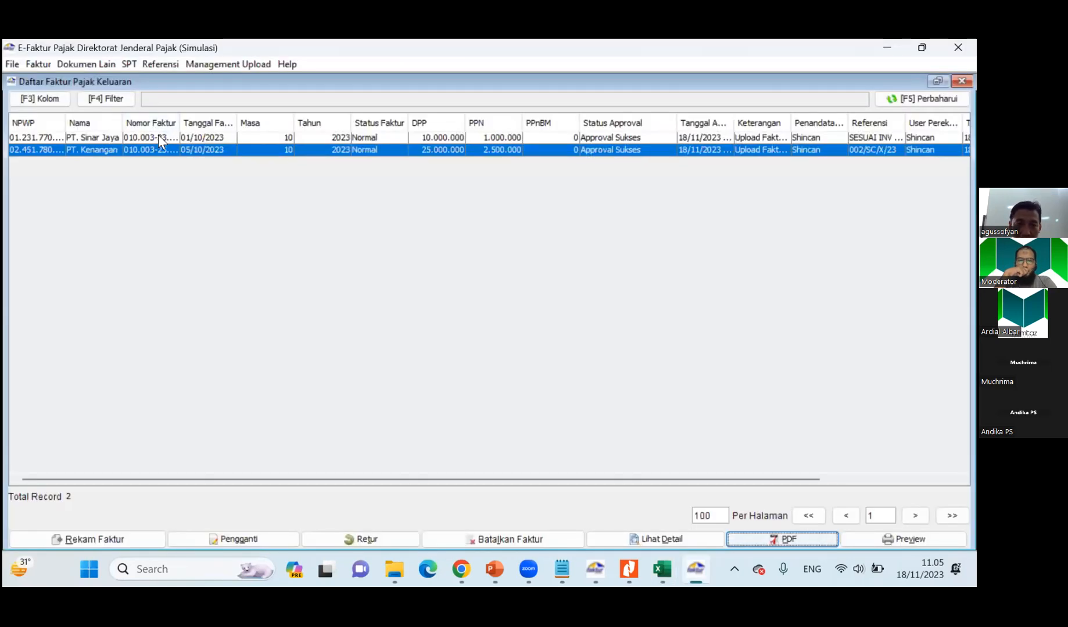
left_click(157, 137)
left_click(180, 150)
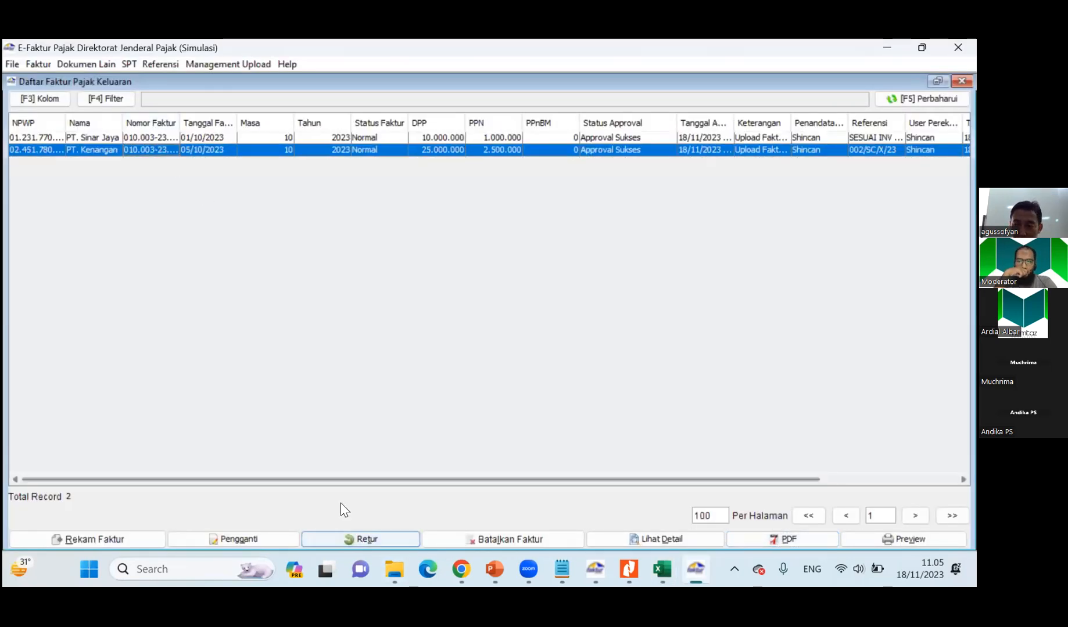
key("alt+Tab")
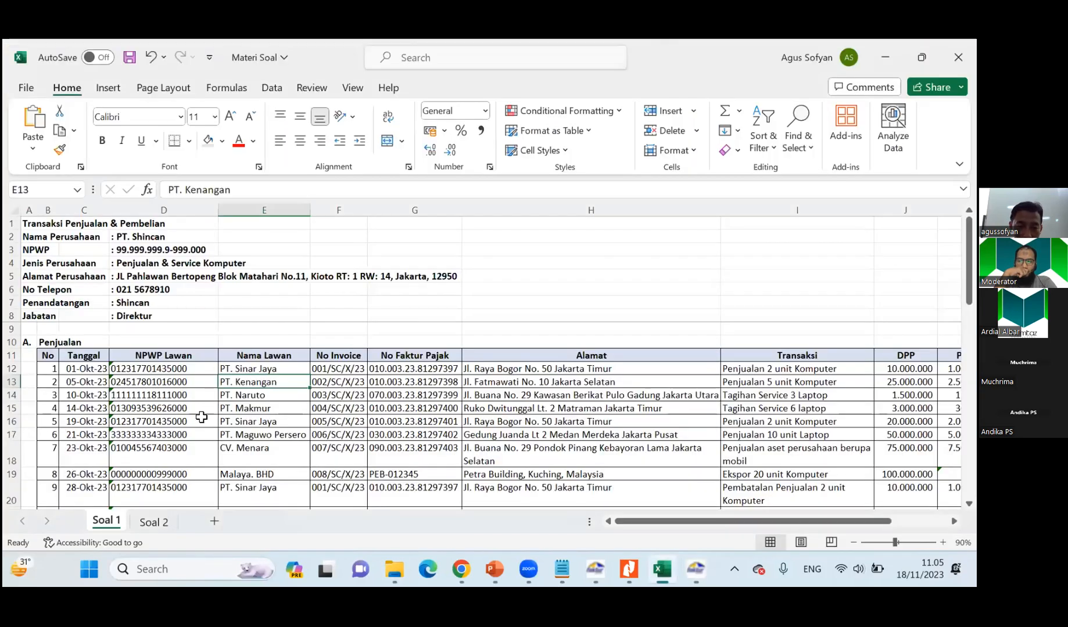
key("alt+Tab")
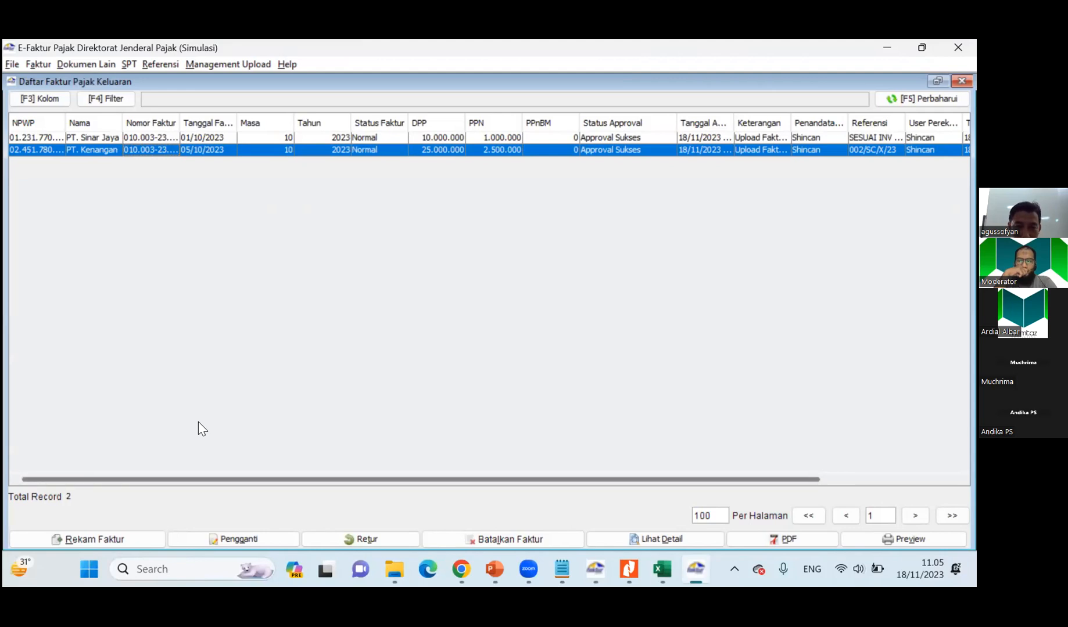
left_click(117, 540)
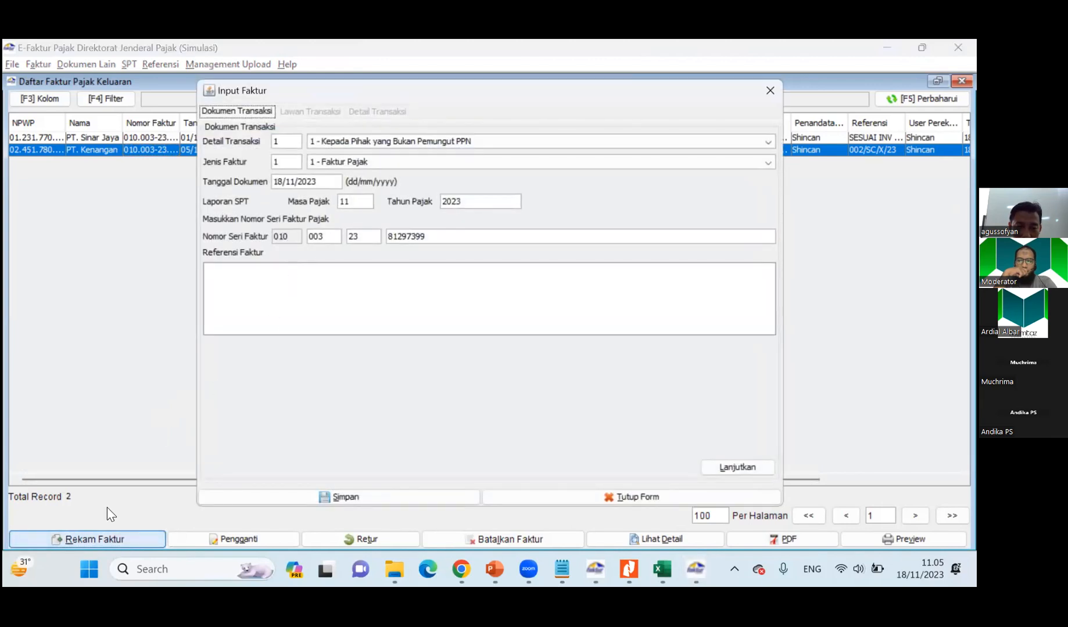
Look up PT. Naruto's sale in the Soal 1 sheet and return to the Input Faktur form in E-Faktur.
key("alt+Tab")
key("alt+Tab")
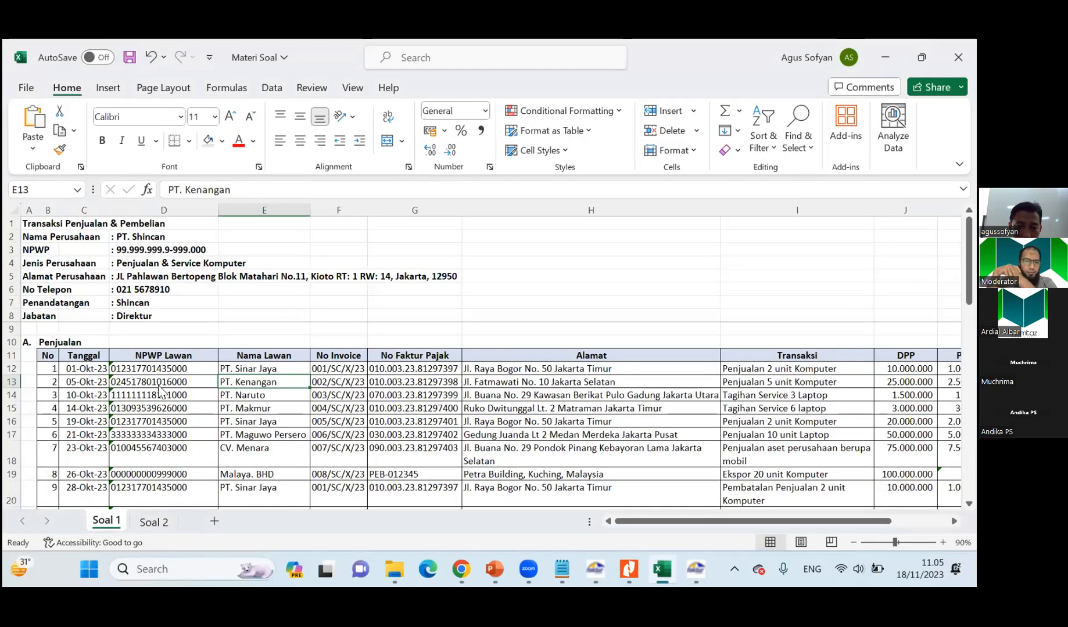
key("alt+Tab")
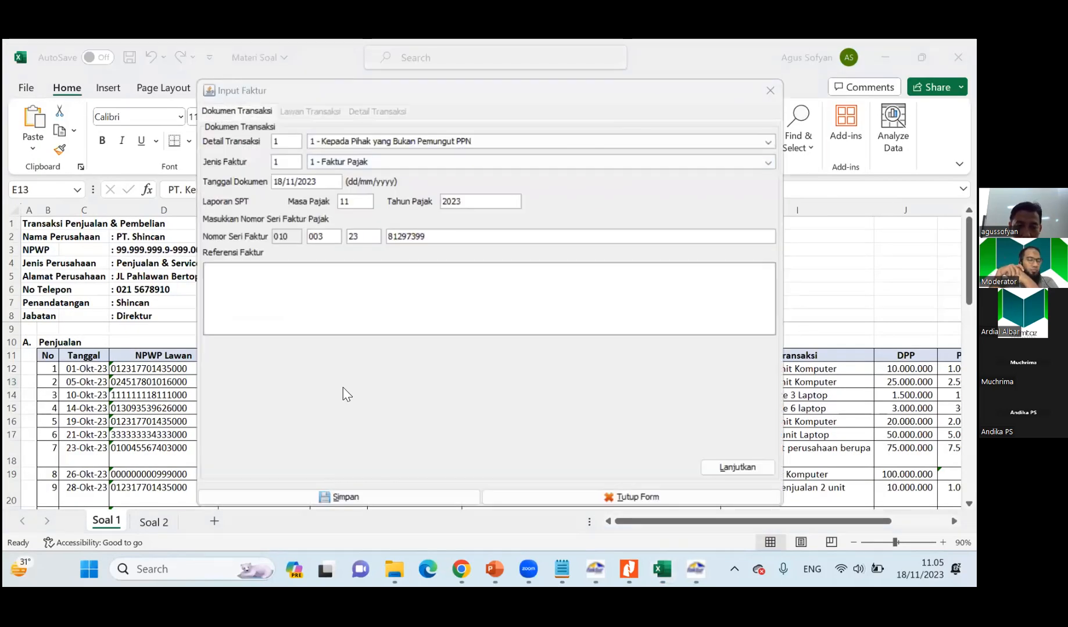
key("alt+Tab")
left_click(268, 397)
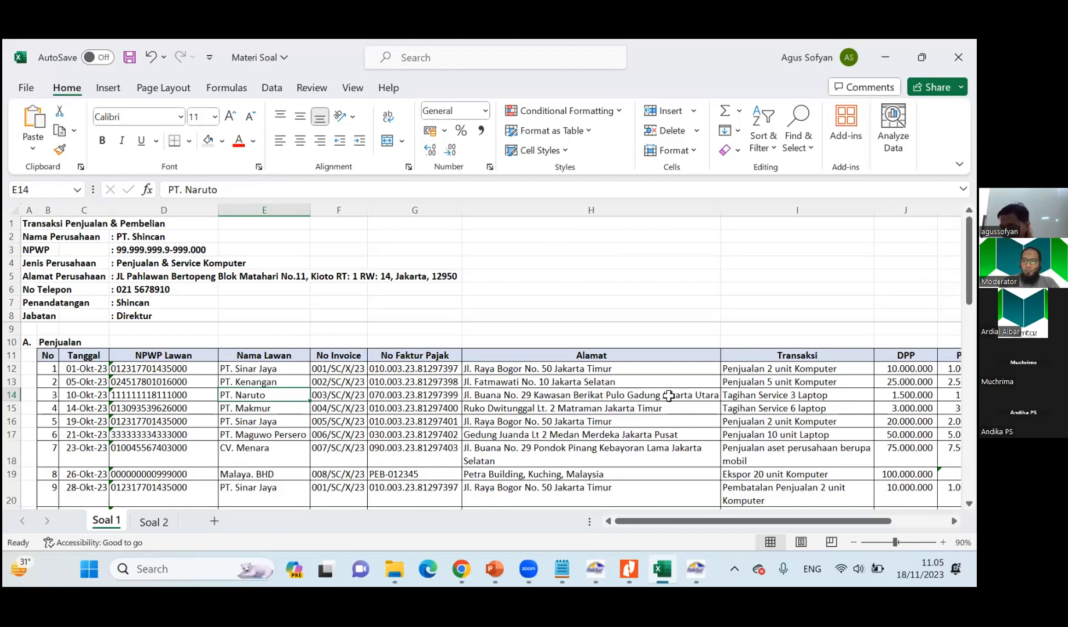
key("alt+Tab")
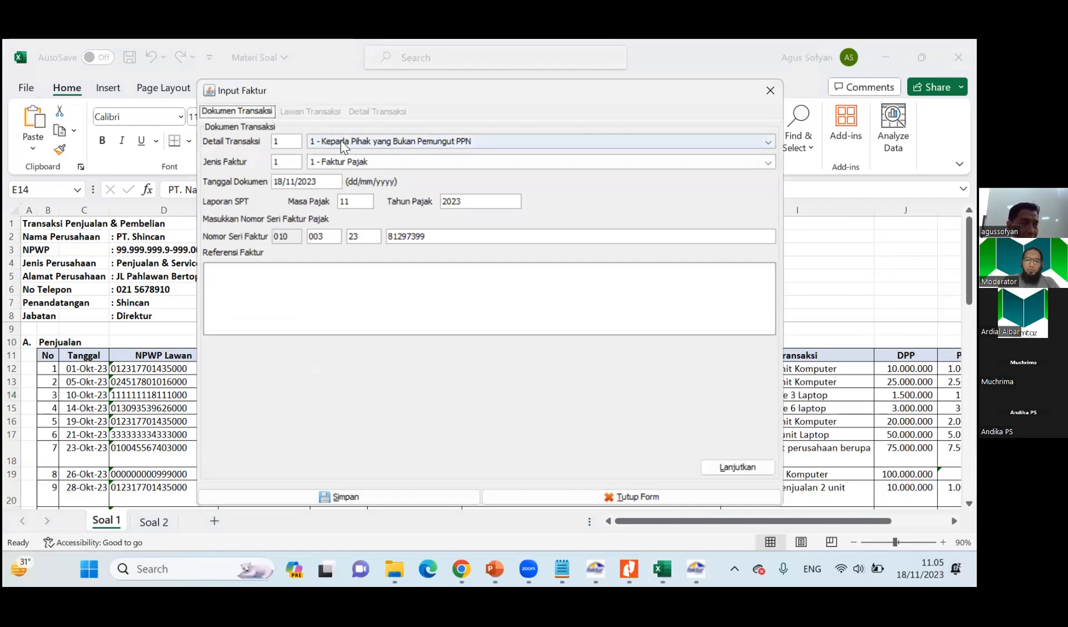
Set the invoice's transaction detail to 7 - Penyerahan yang PPN-nya Tidak Dipungut with Kawasan Bebas as the additional note.
left_click(340, 140)
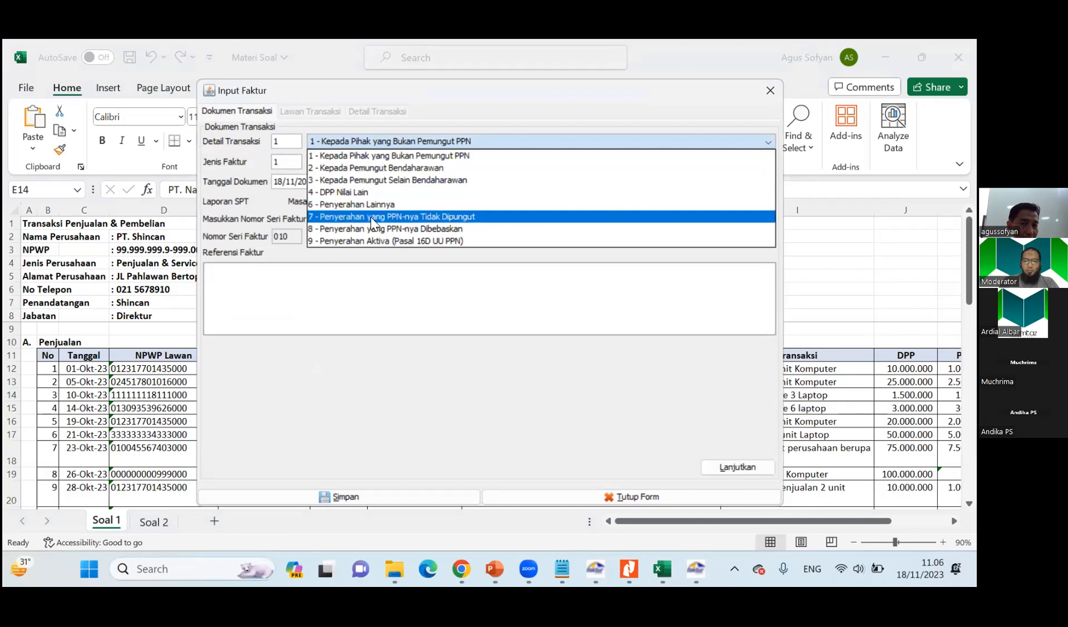
left_click(402, 217)
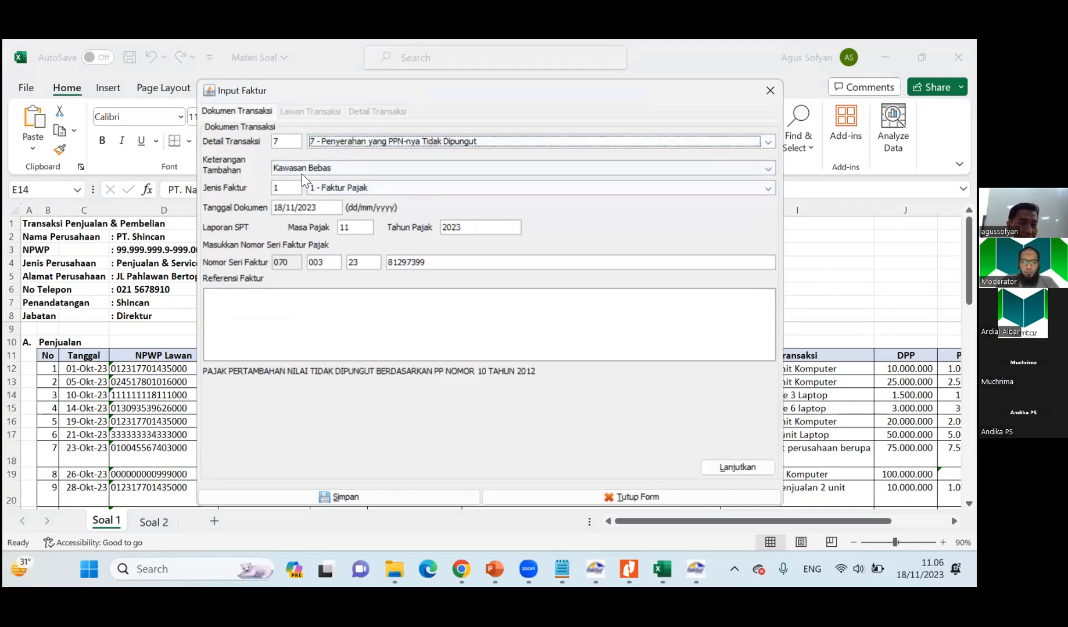
left_click(326, 167)
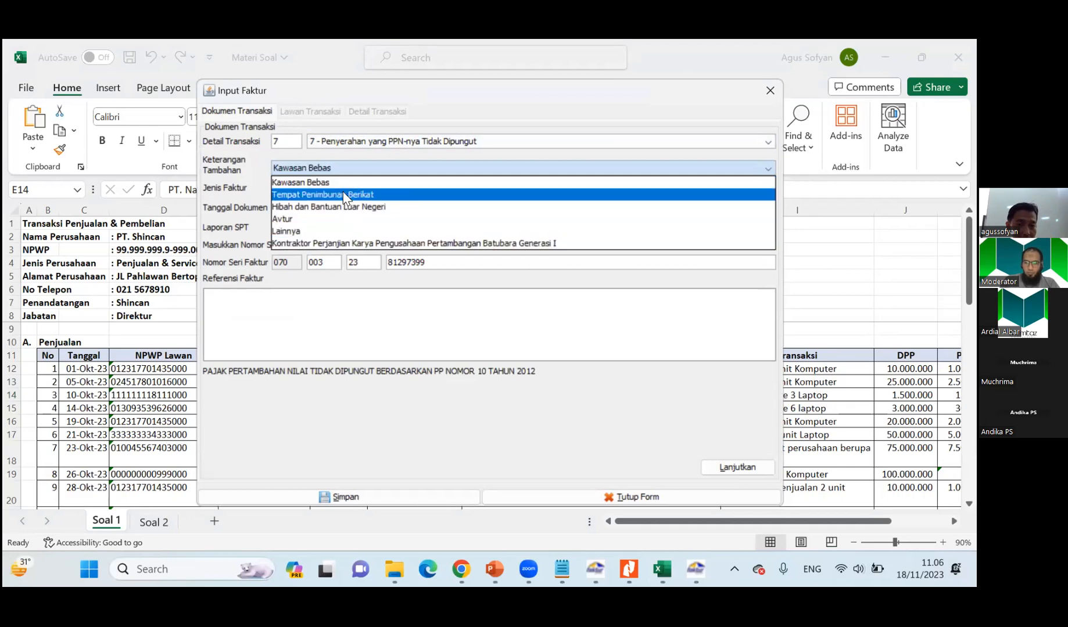
left_click(311, 183)
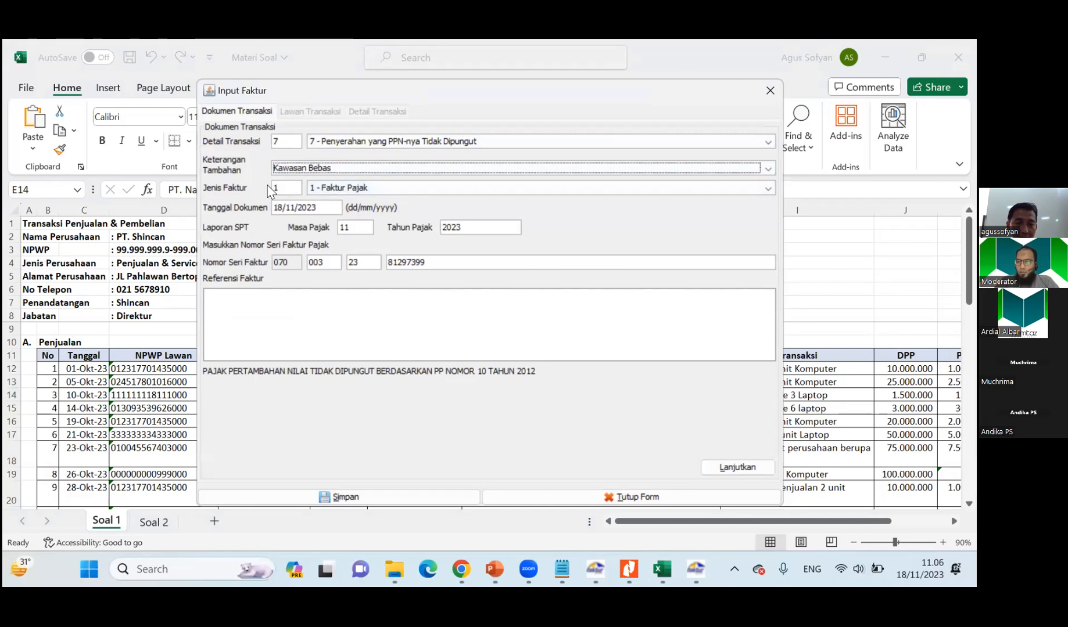
Look up PT. Naruto's sale date in the Soal 1 sheet and set the document date to 10/10/2023.
left_click(87, 395)
key("alt+Tab")
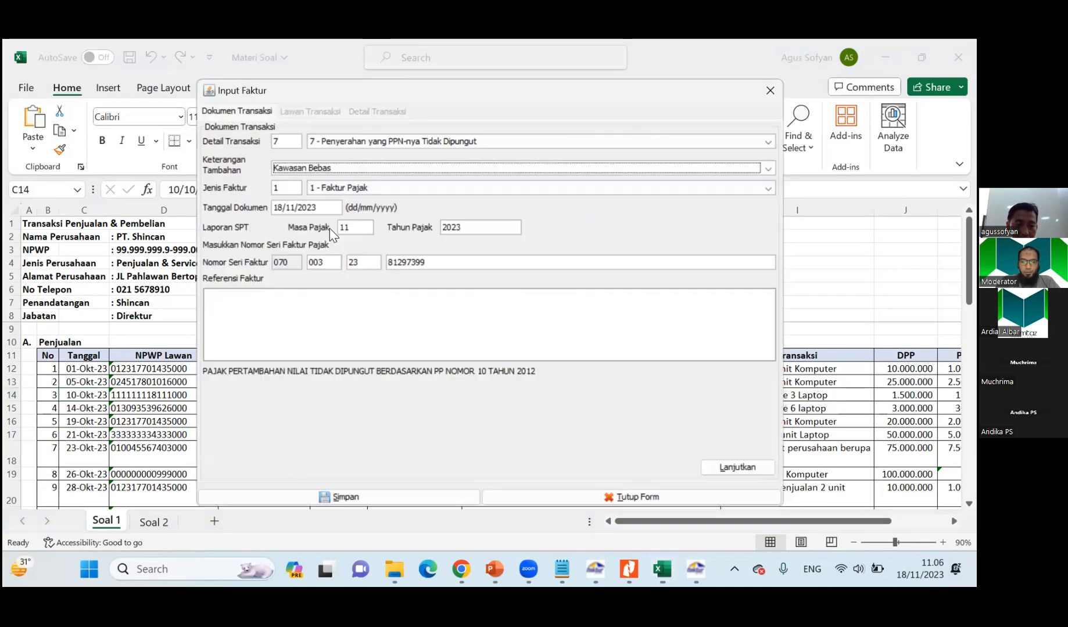
left_click(290, 207)
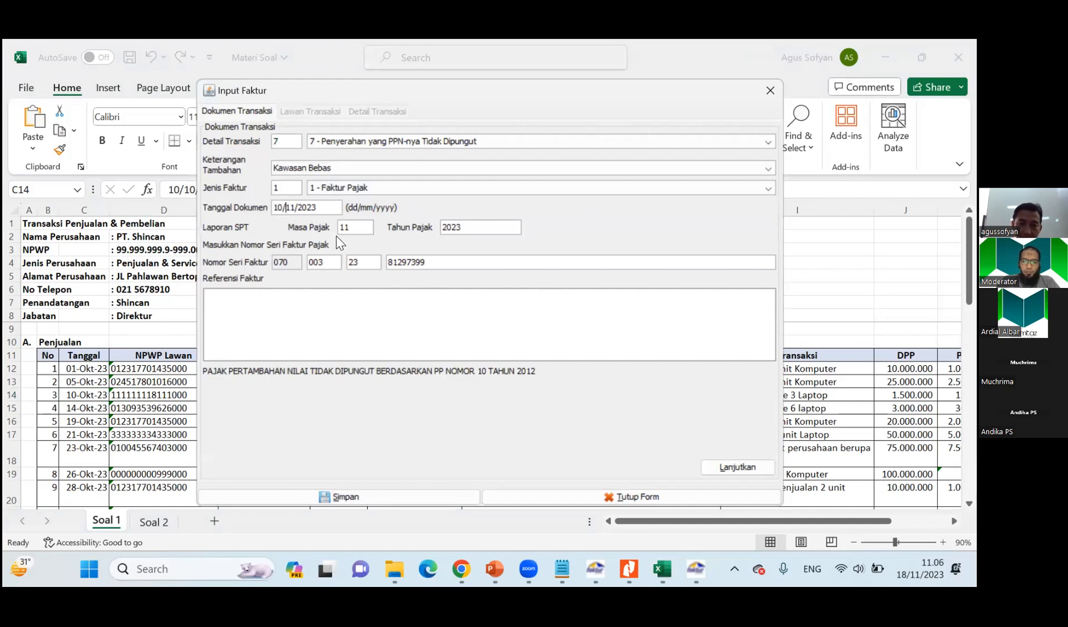
key("Tab")
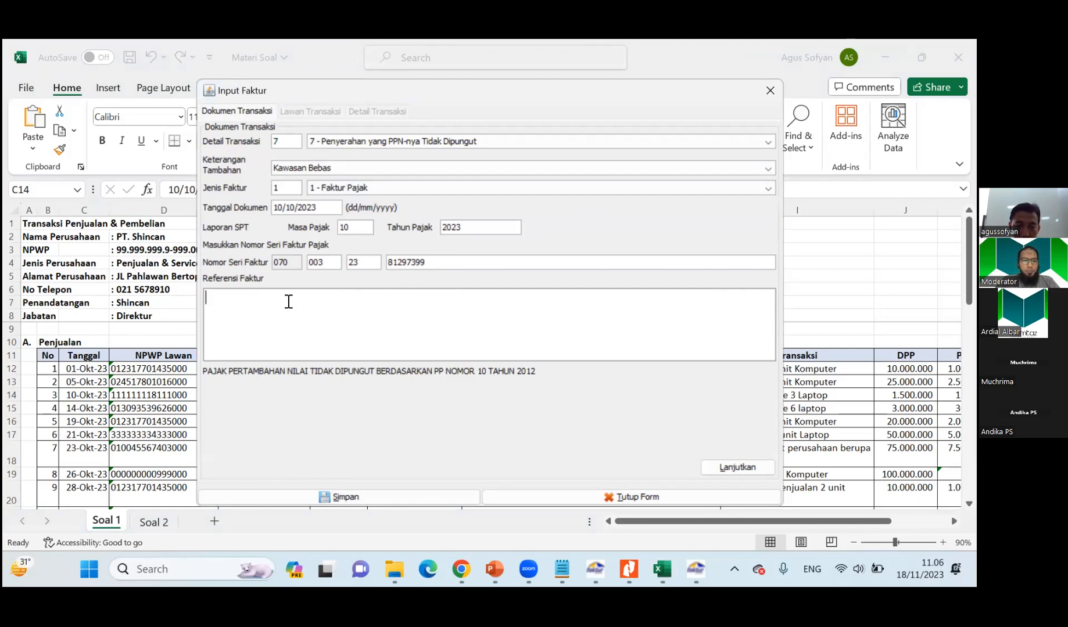
Fill the invoice reference with SESUAI INV NO. 003/SC/X/23, copying the invoice number from PT. Naruto's row in the Soal 1 sheet.
key("alt+Tab")
left_click(352, 381)
left_click(350, 394)
key("alt+Tab")
left_click(360, 291)
type("SESUAI IN")
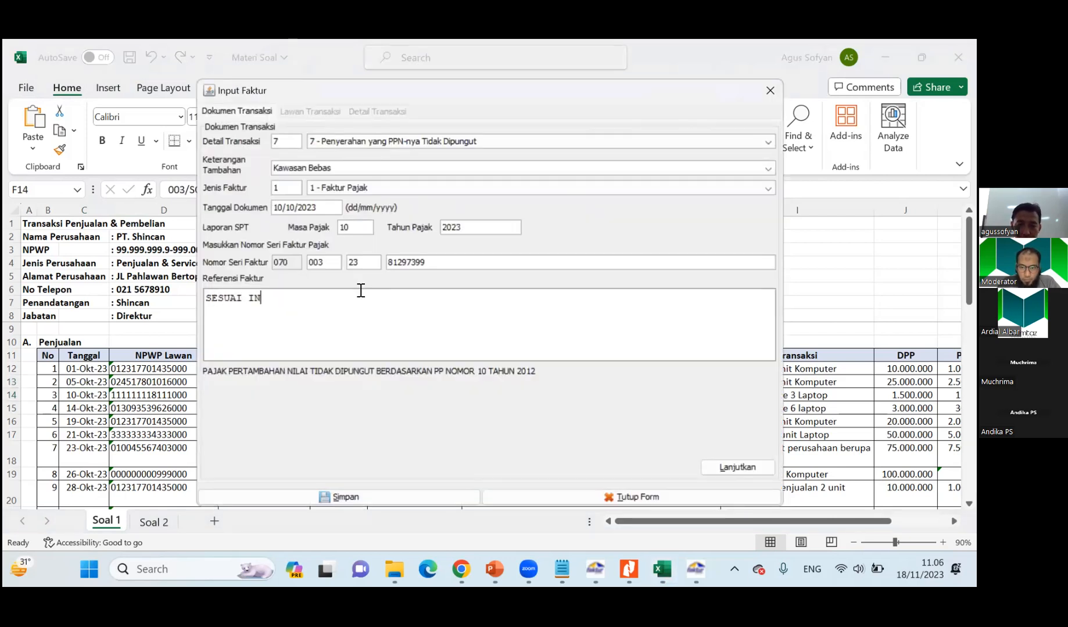
type("V NO.")
key("alt+Tab")
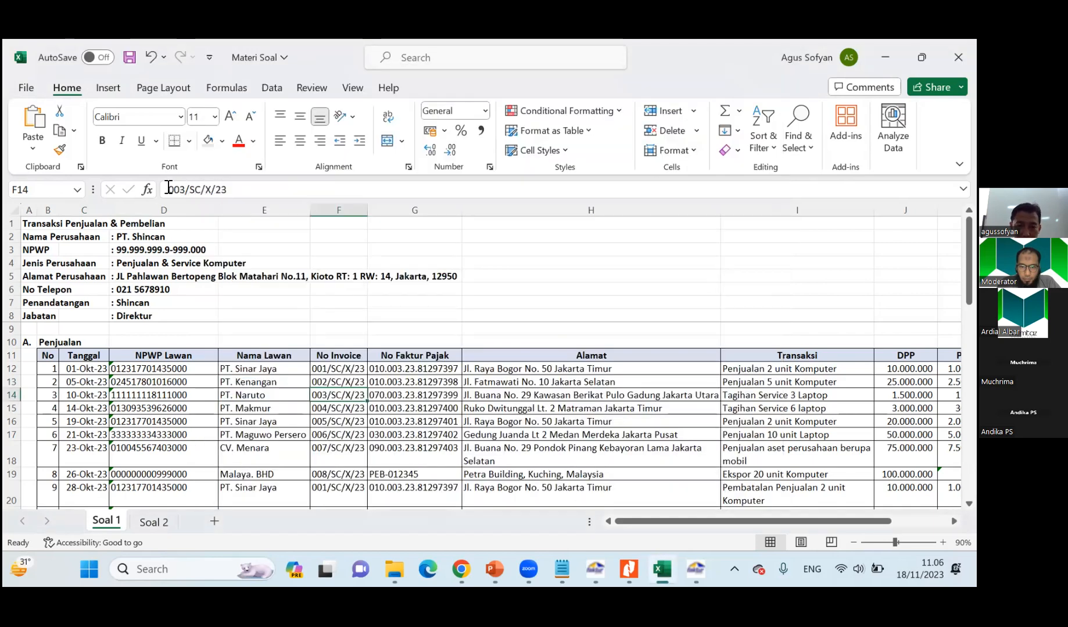
left_click_drag(169, 189, 293, 198)
key("ctrl+c")
key("alt+Tab")
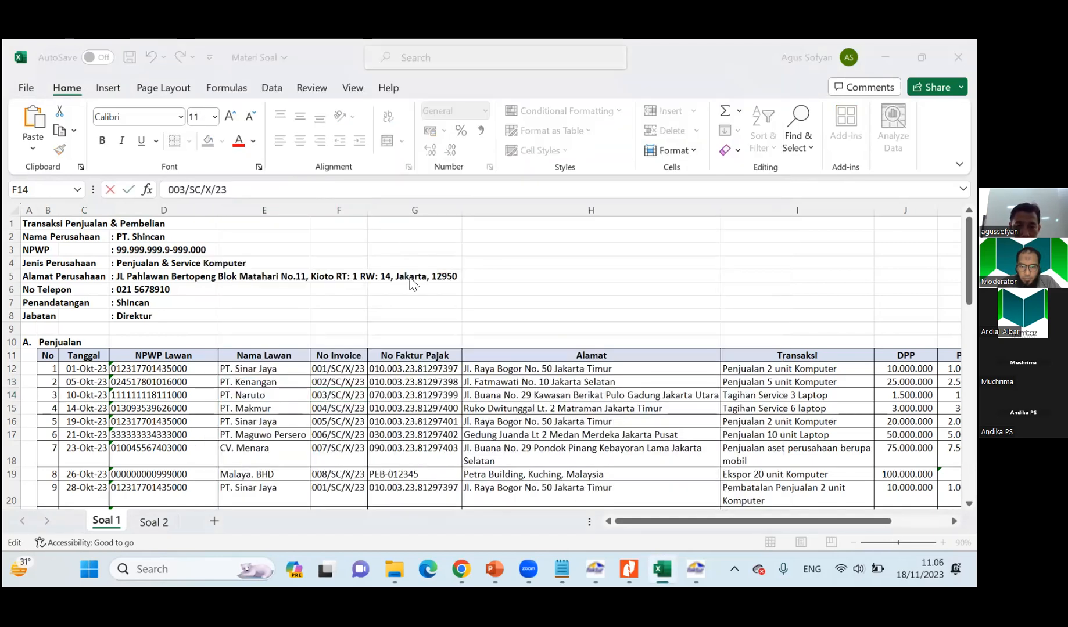
key("ctrl+v")
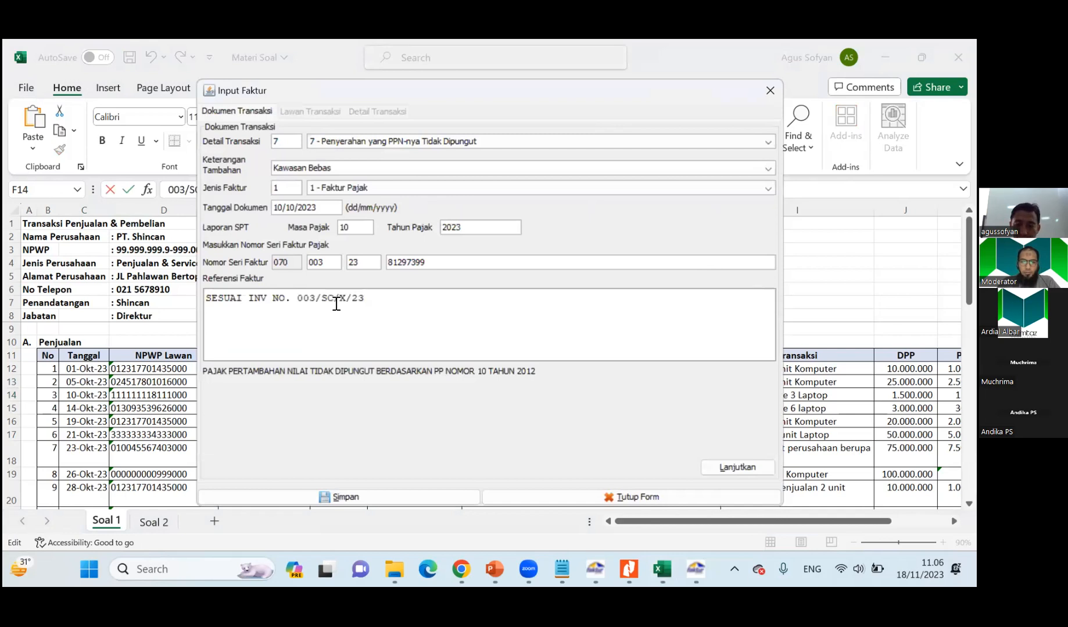
key("Tab")
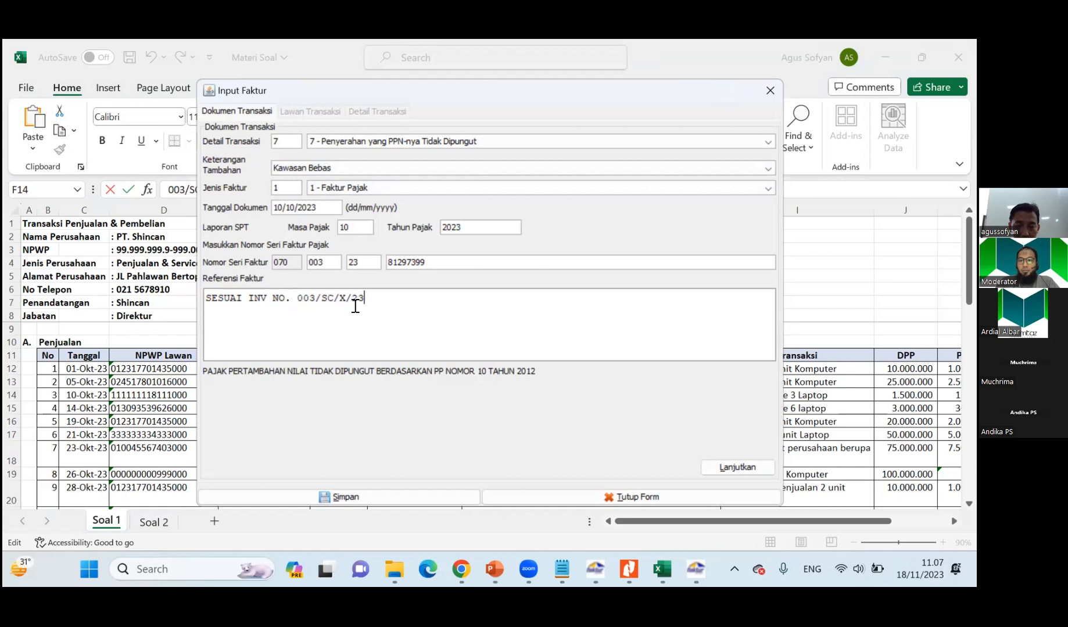
Open the counterparty NPWP search, dismiss it, and close the Input Faktur form without saving.
left_click(737, 467)
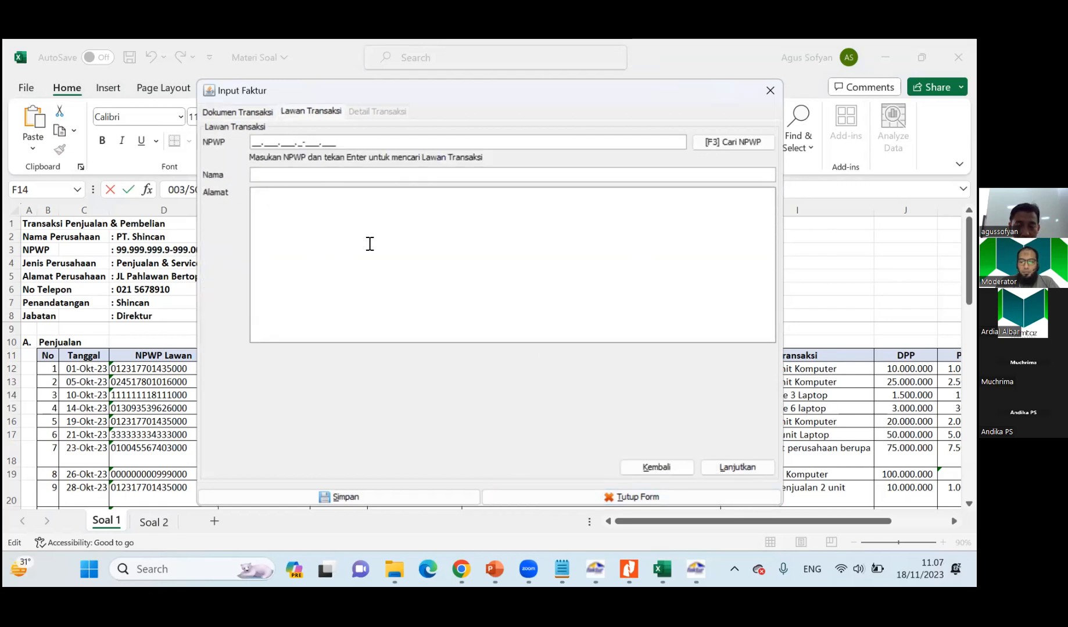
left_click(722, 143)
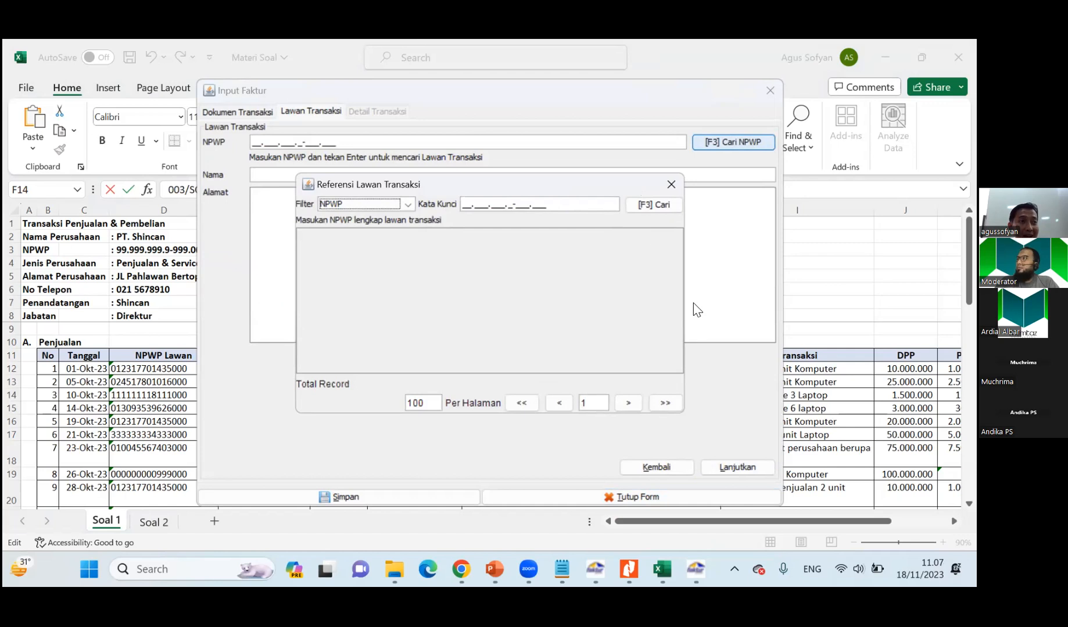
left_click(670, 185)
left_click(655, 467)
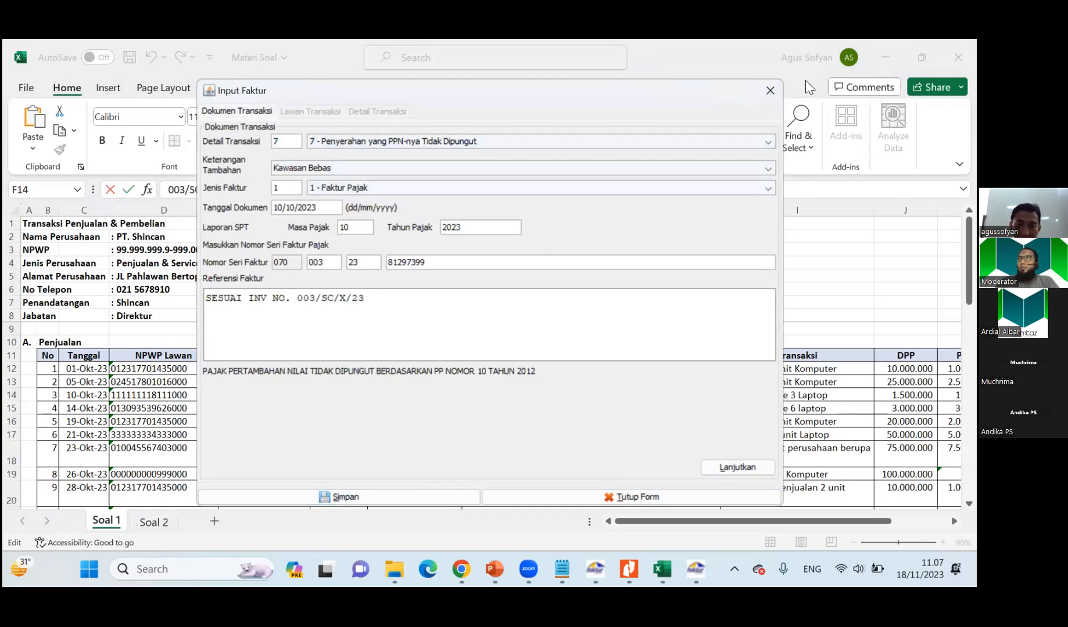
left_click(769, 92)
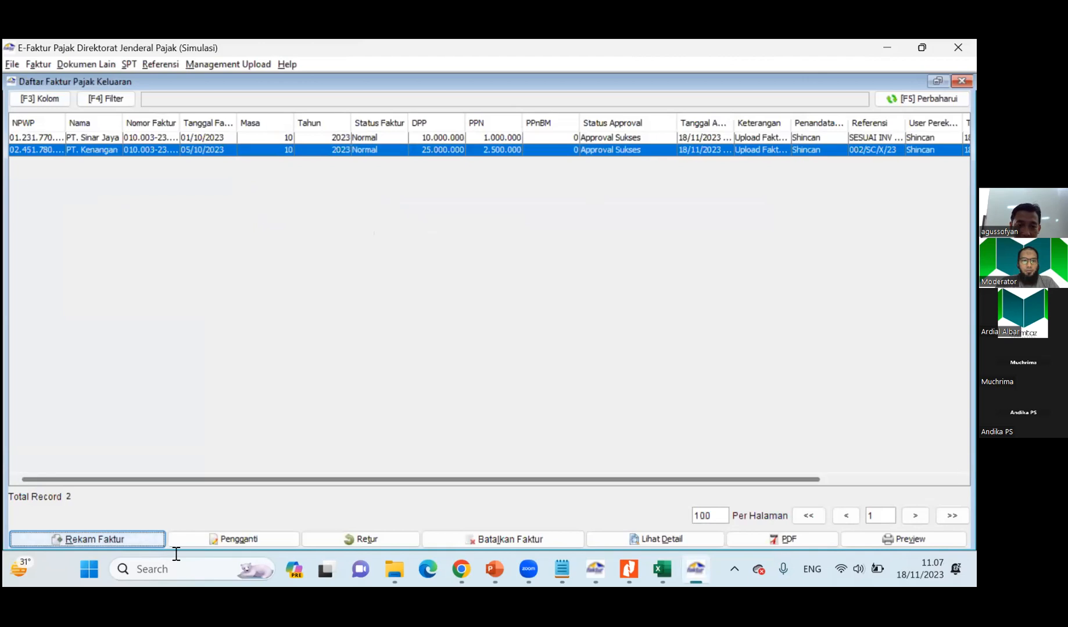
Record a new output invoice with transaction detail 7 - Penyerahan yang PPN-nya Tidak Dipungut and document date 10/10/2023.
left_click(112, 541)
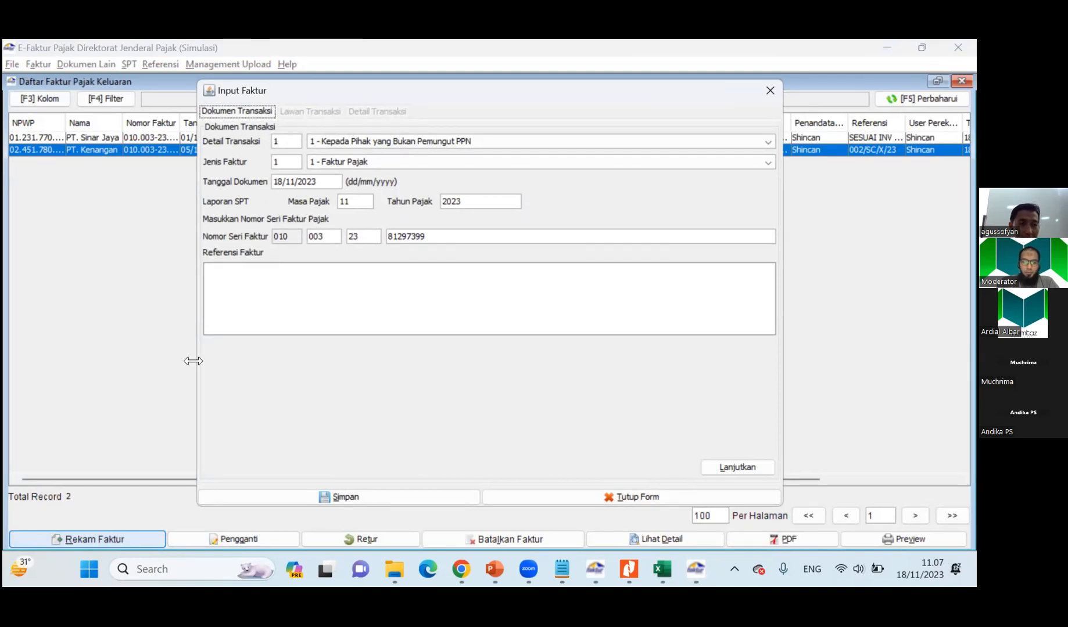
left_click(377, 141)
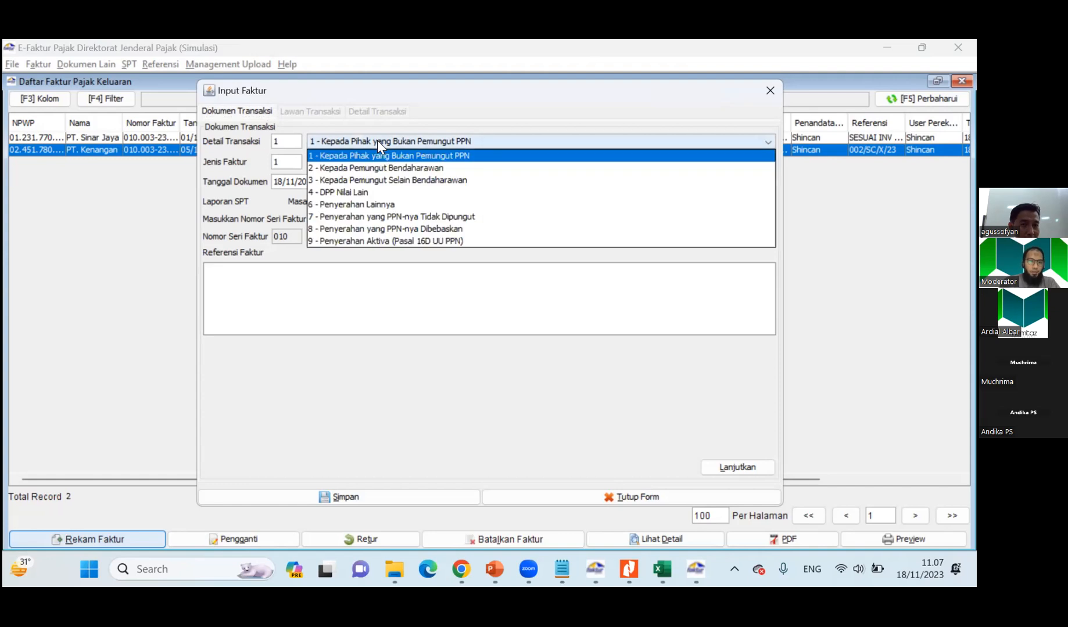
left_click(365, 217)
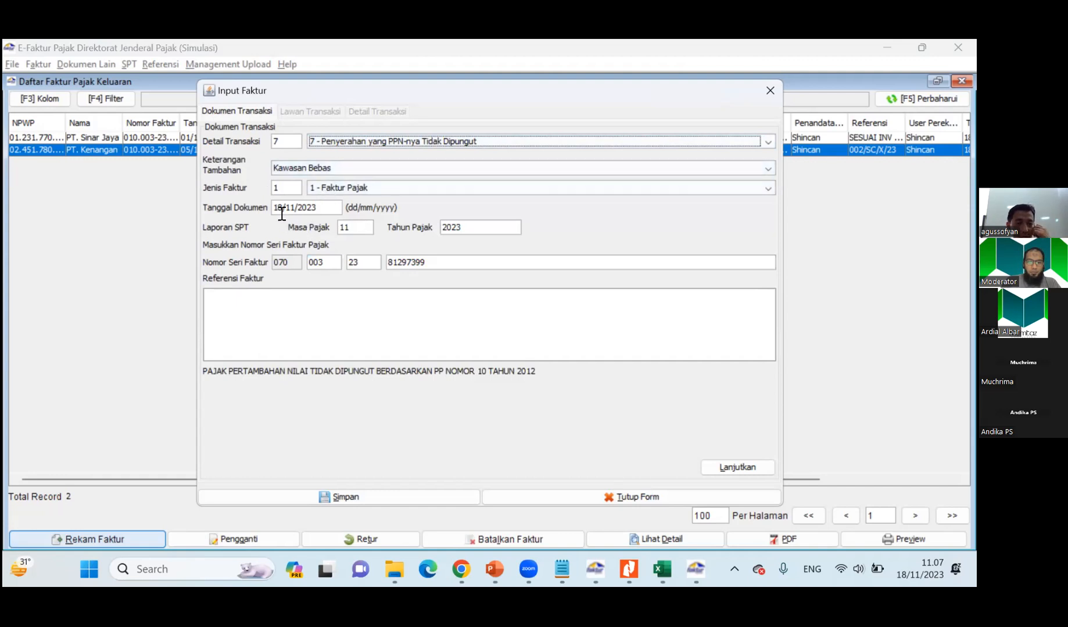
type("10/10")
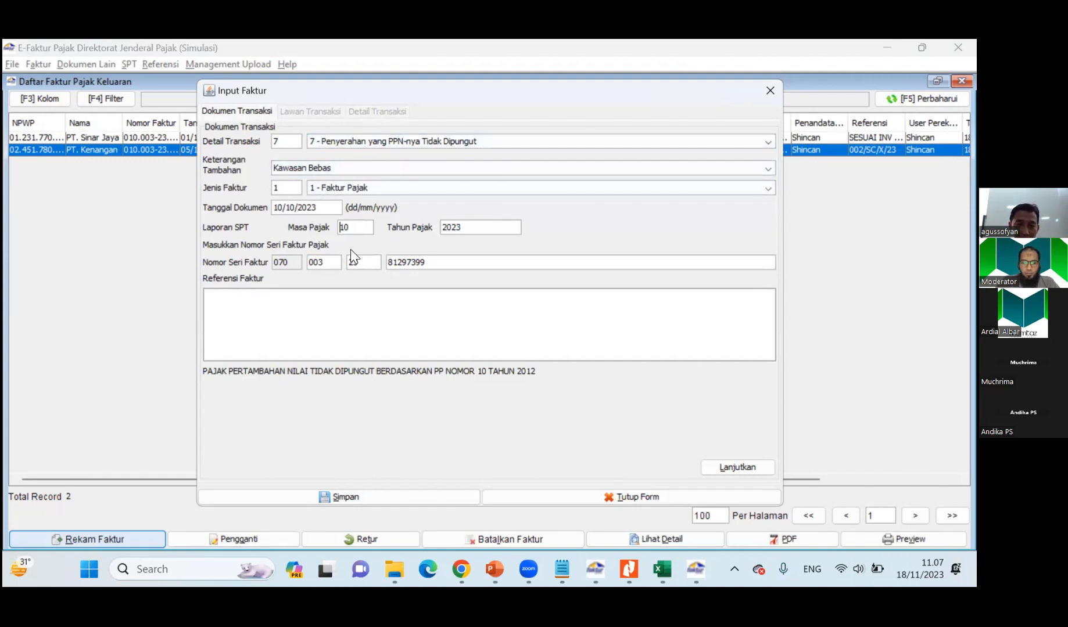
Set the invoice reference to SESUAI INV NO.003/SC/X/23 and continue to the counterparty details.
left_click(291, 306)
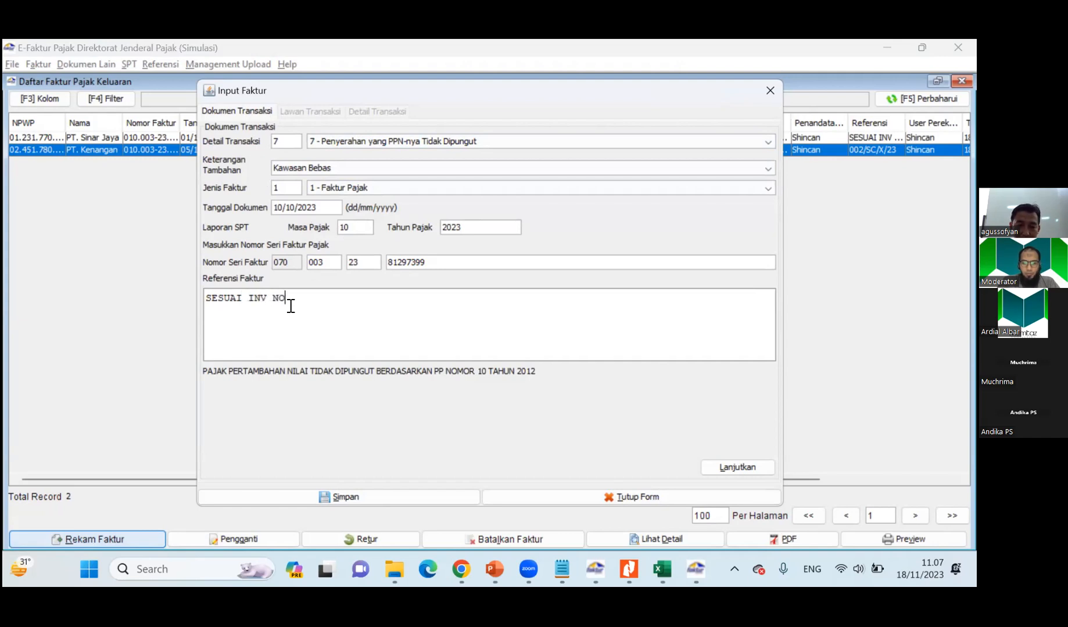
type("SESUAI INV NO")
type("003/SC/X/23")
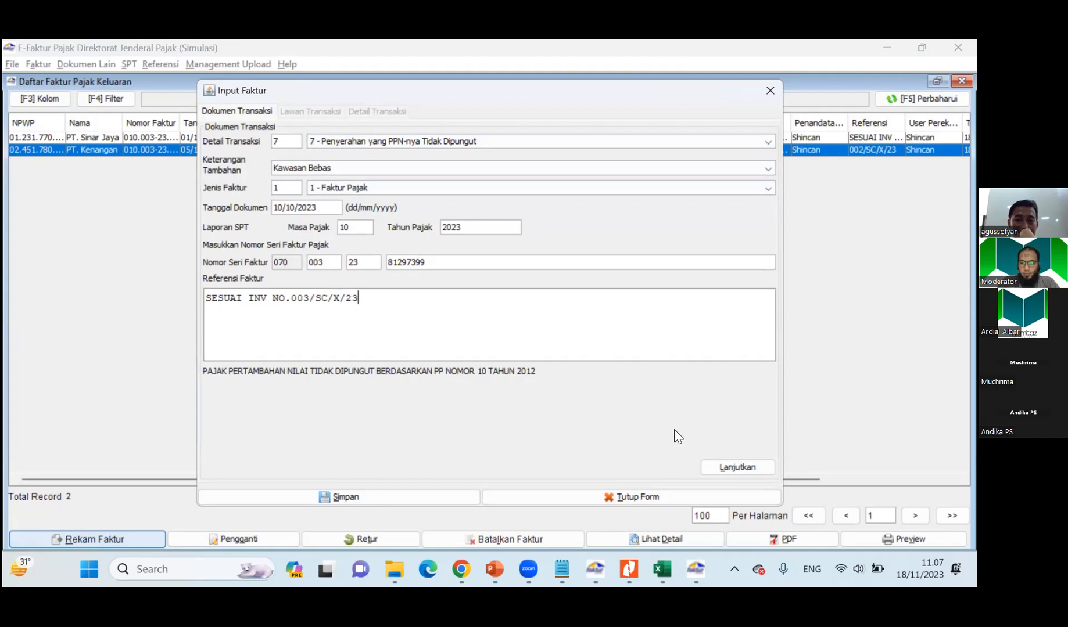
key("Return")
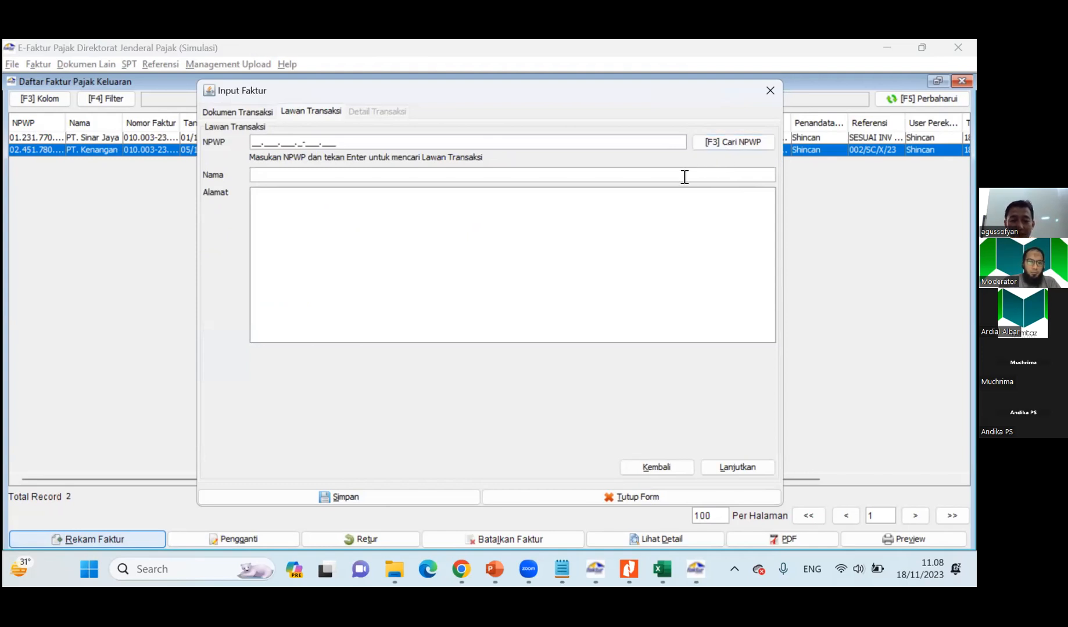
Check the counterparty in the Soal 1 sheet, choose PT. Naruto from the counterparty reference list, and continue to the transaction details.
key("alt+Tab")
key("alt+Tab")
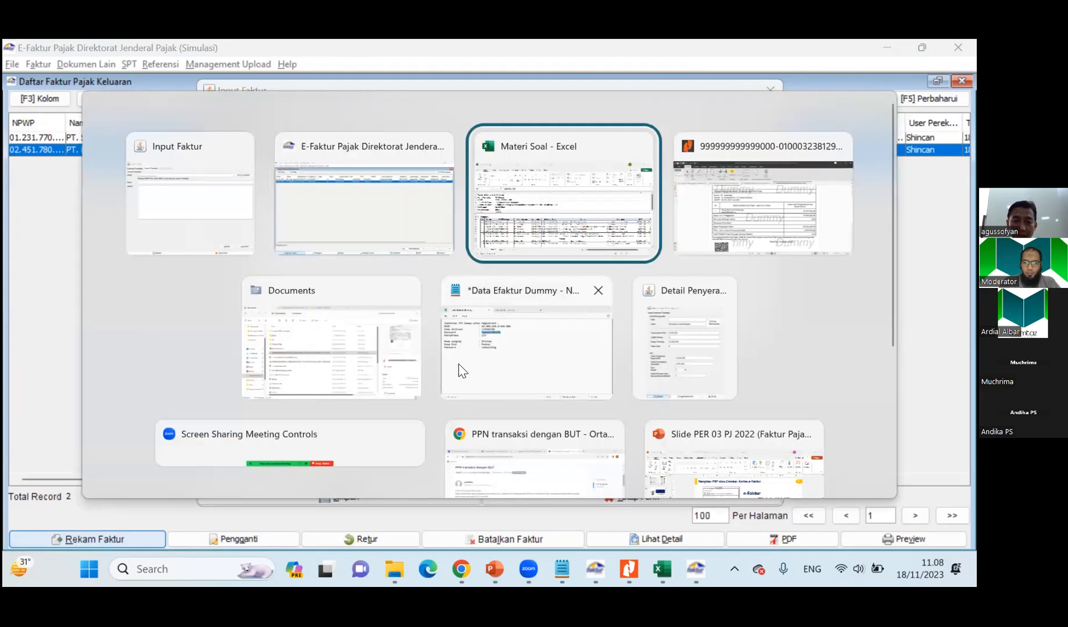
left_click(259, 398)
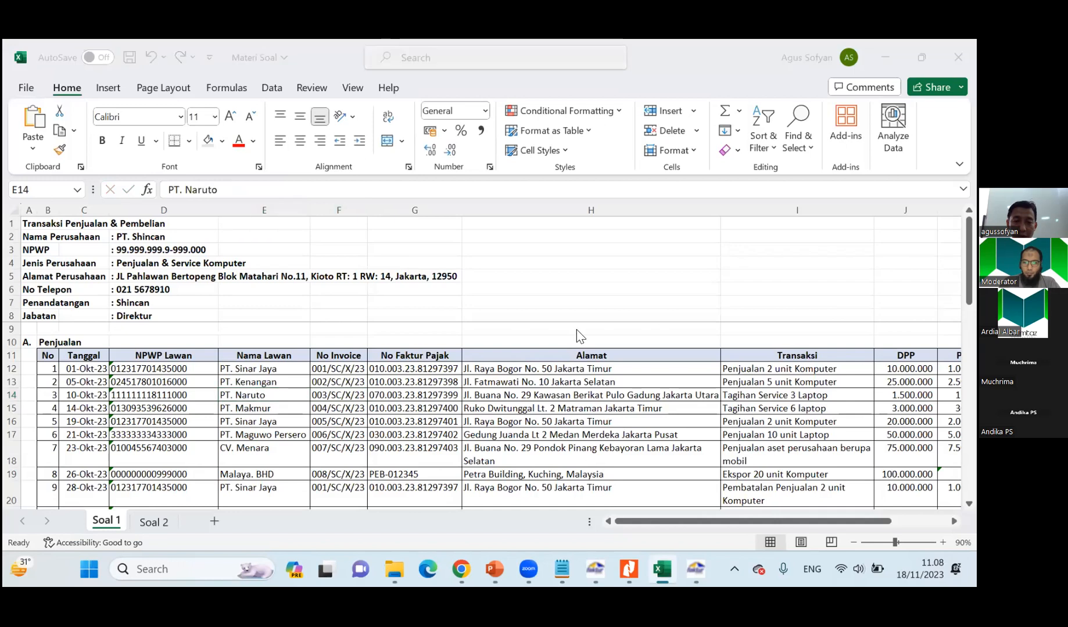
key("alt+Tab")
left_click(726, 142)
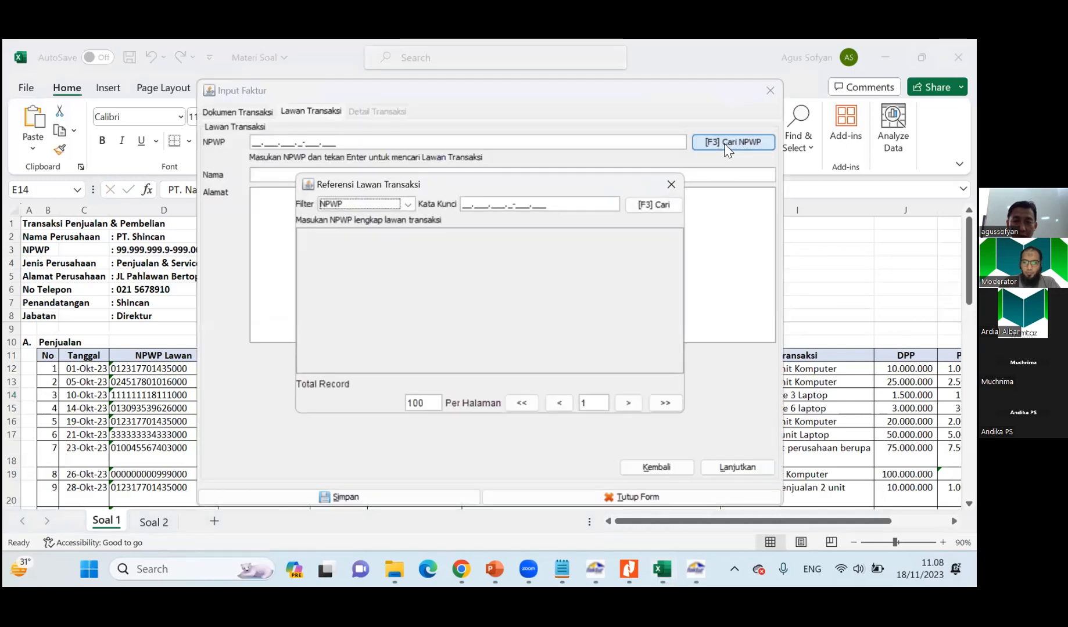
left_click(655, 206)
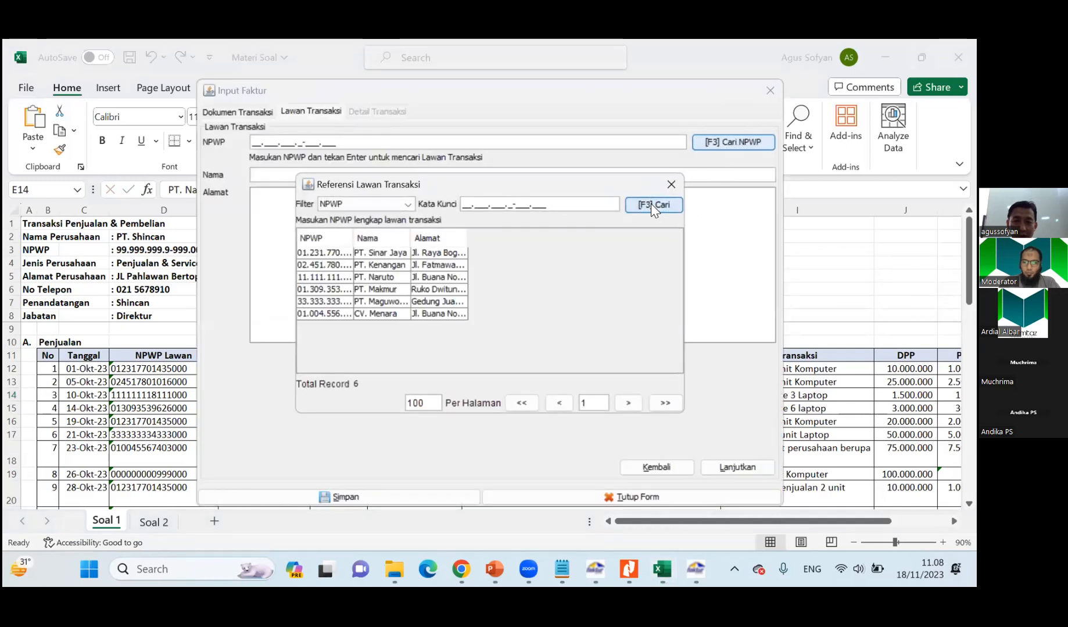
double_click(381, 280)
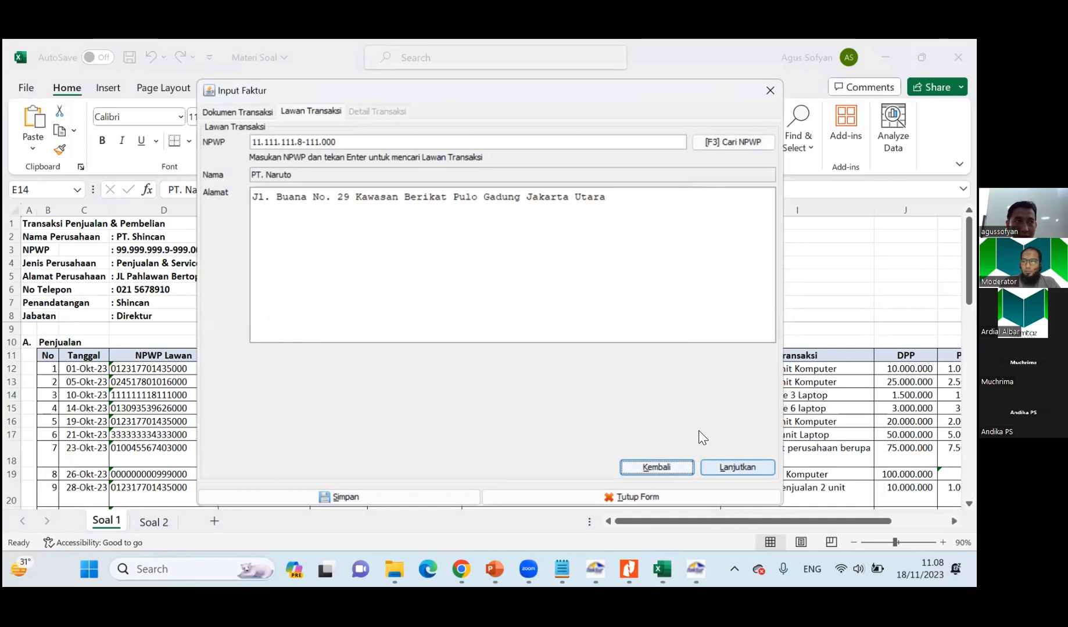
left_click(730, 467)
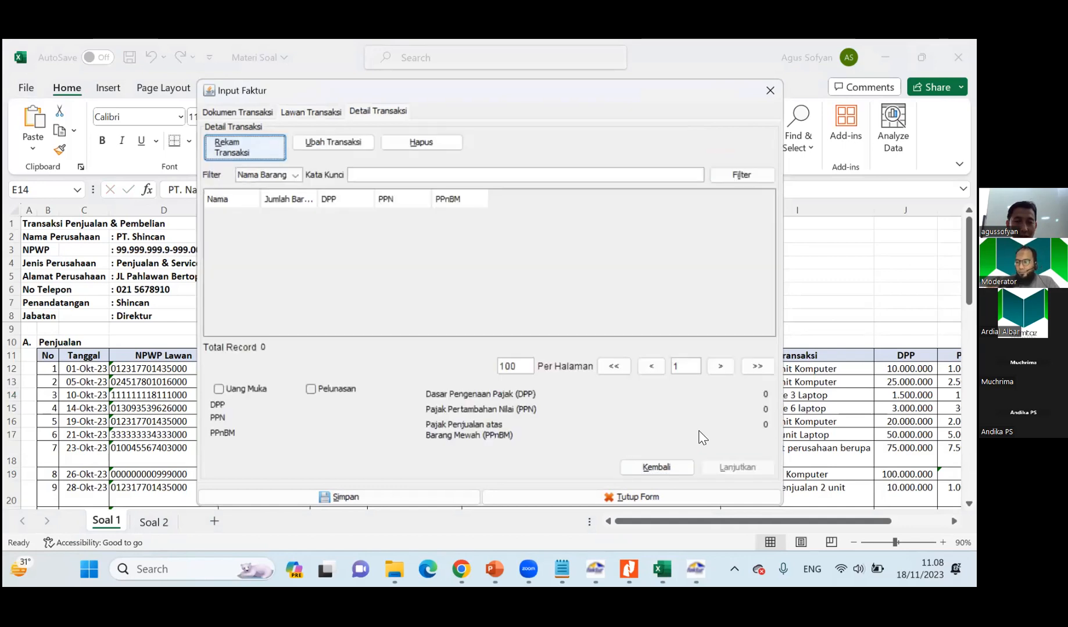
Add a transaction line to the invoice named Tagihan Service 3 Laptop, copied from PT. Naruto's row in the Soal 1 sheet.
left_click(245, 153)
key("alt+Tab")
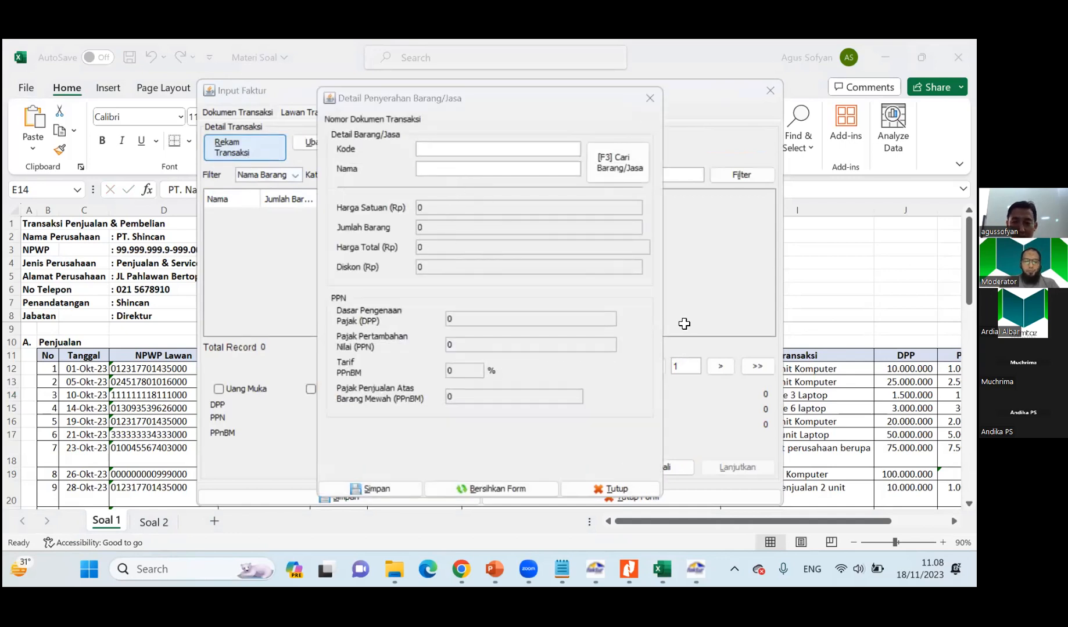
left_click(757, 401)
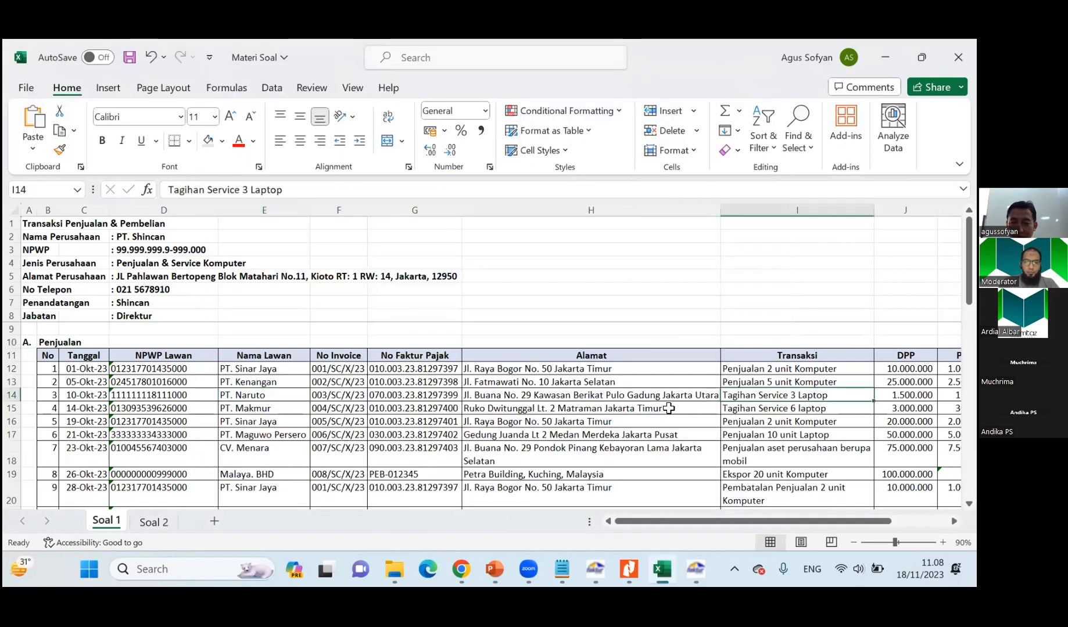
left_click_drag(167, 190, 333, 189)
key("ctrl+c")
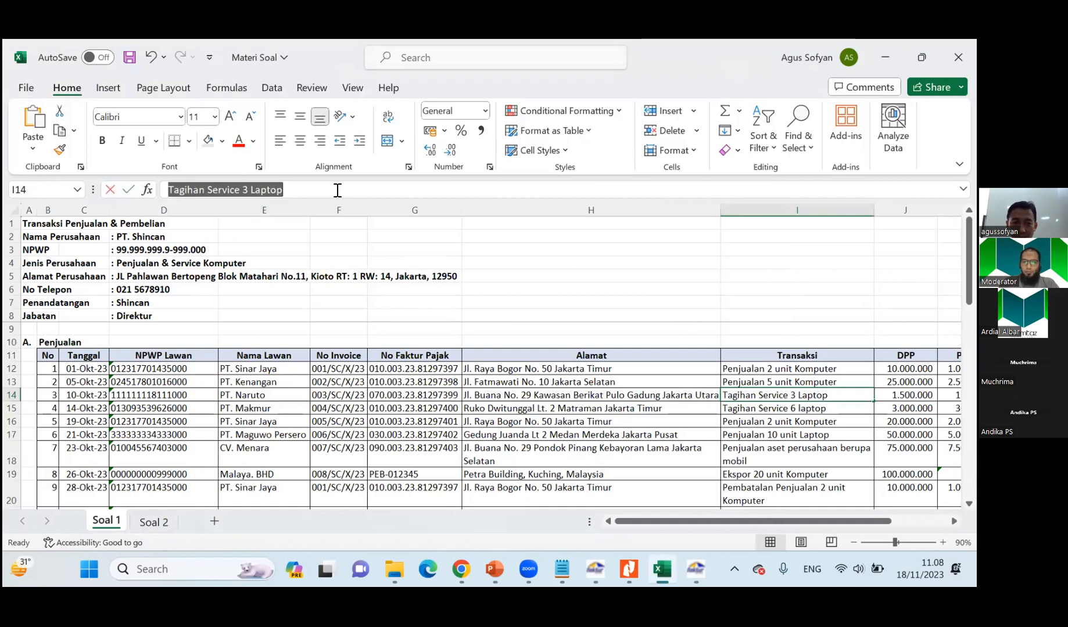
key("alt+Tab")
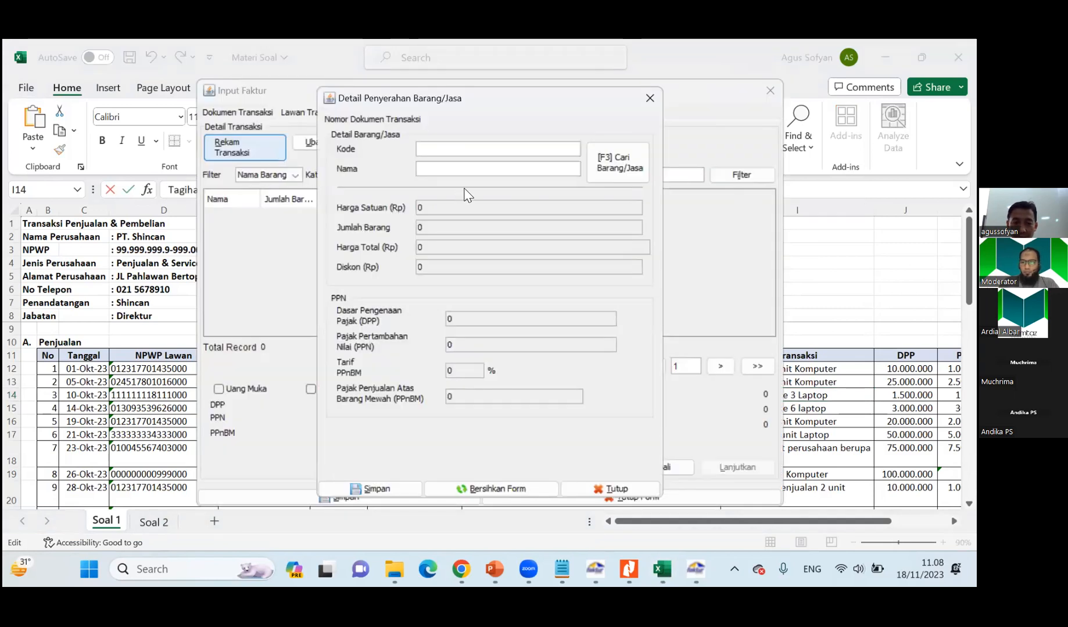
key("ctrl+v")
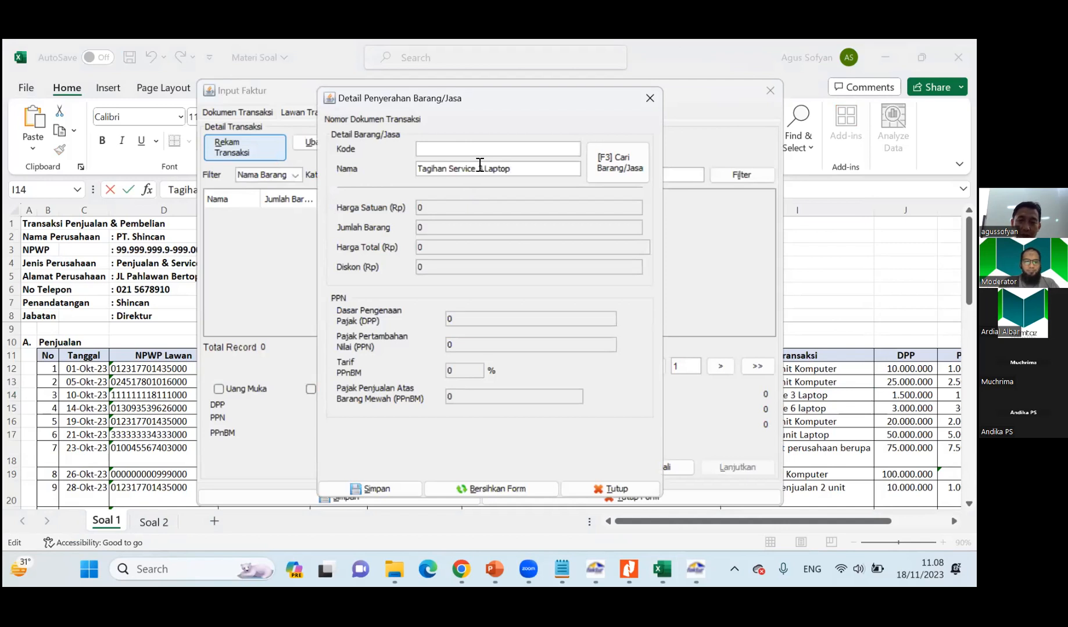
key("Return")
Check the DPP formula in PT. Naruto's row of the Soal 1 sheet and set the transaction line's unit price to 500.000.
left_click(396, 320)
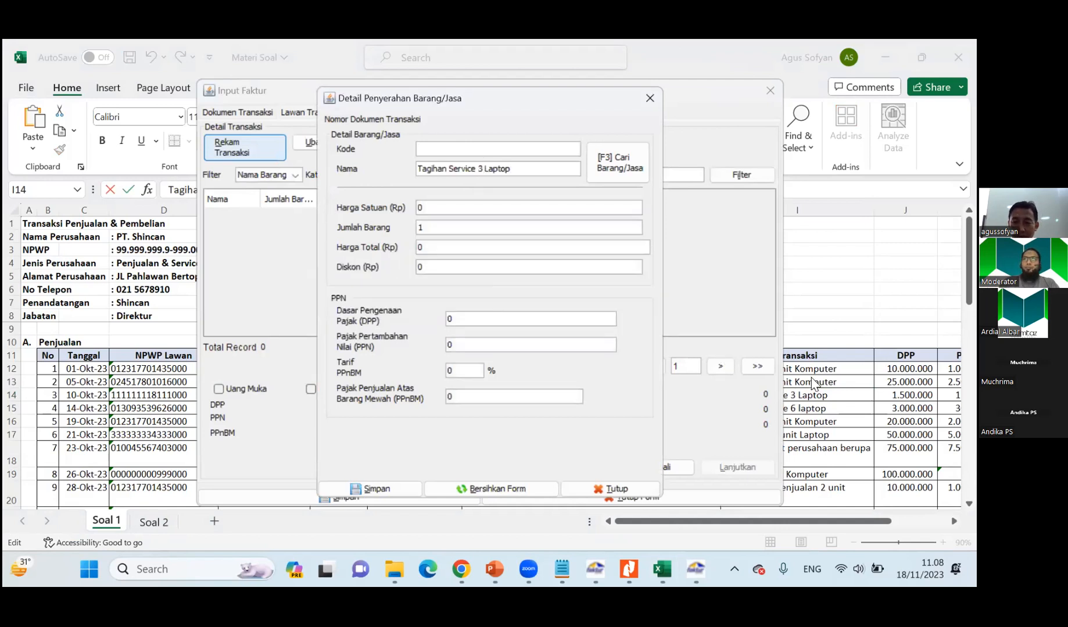
key("alt+Tab")
key("Tab")
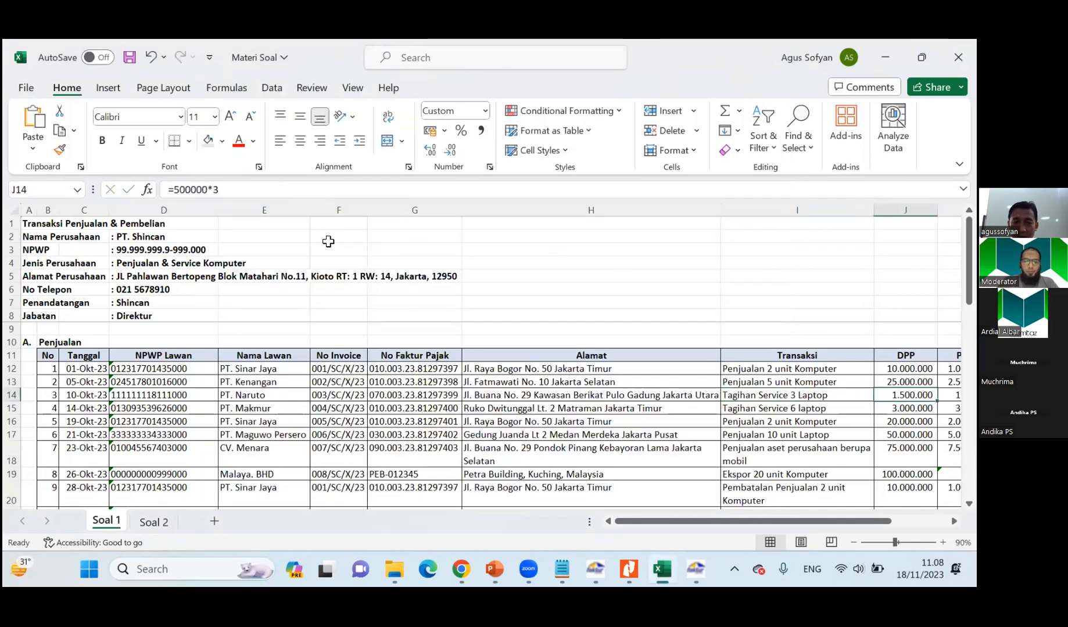
left_click(194, 191)
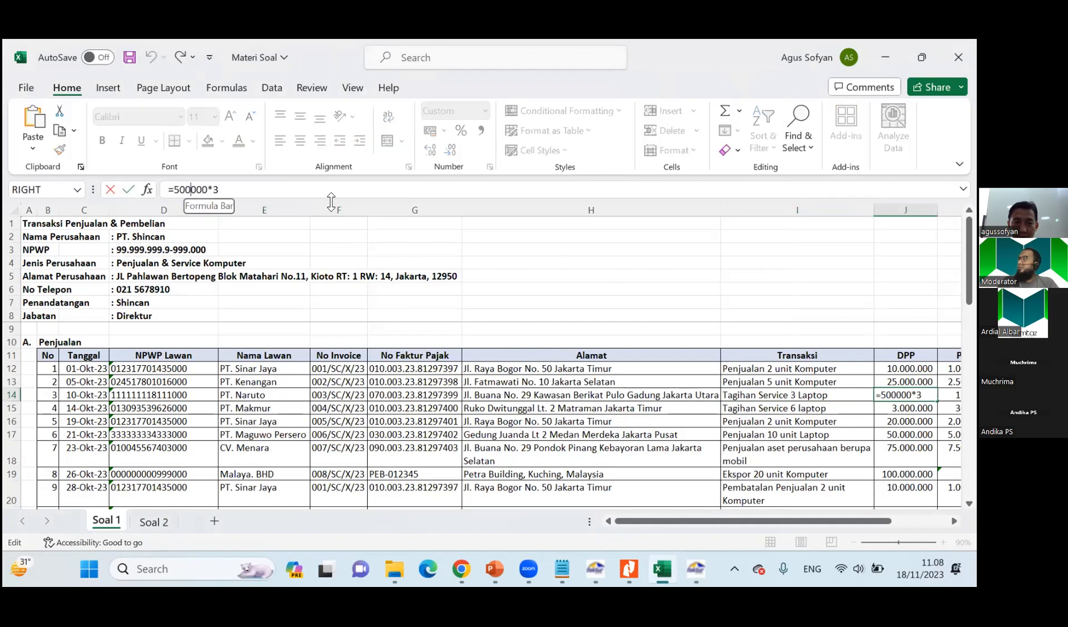
key("alt+Tab")
type("50")
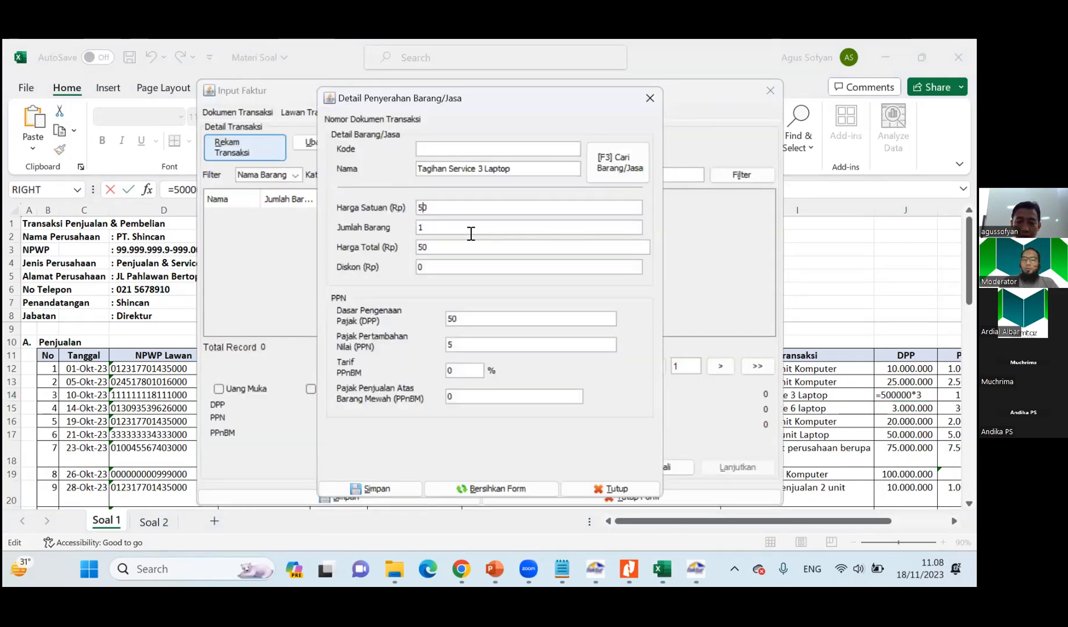
type("00000")
key("BackSpace")
key("Tab")
Check the transaction description in PT. Naruto's row and set the line's item quantity to 3.
left_click(888, 407)
left_click(773, 401)
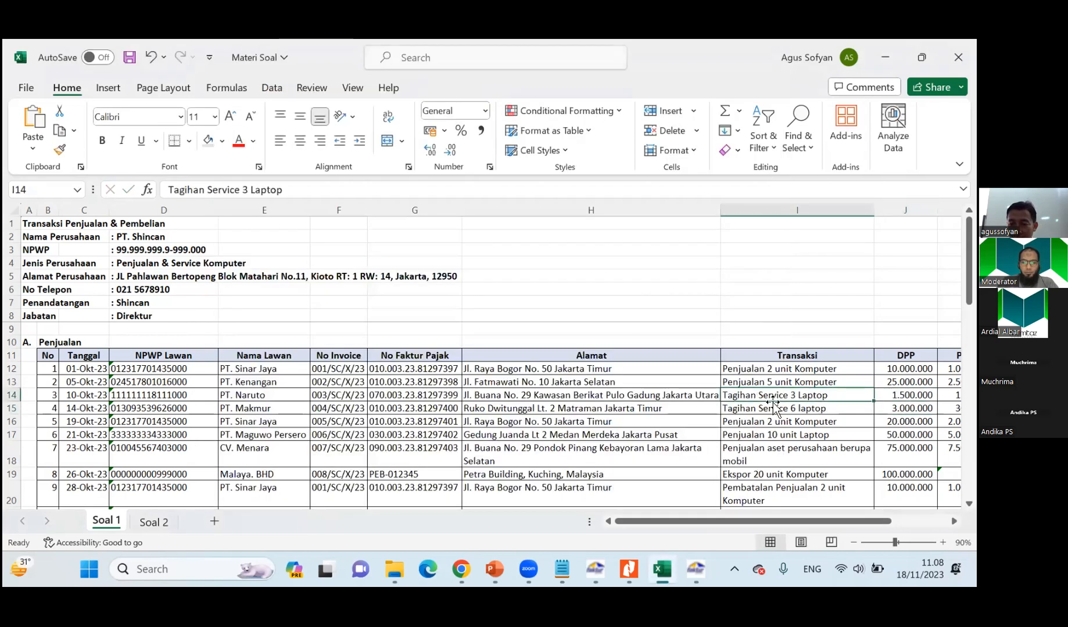
key("alt+Tab")
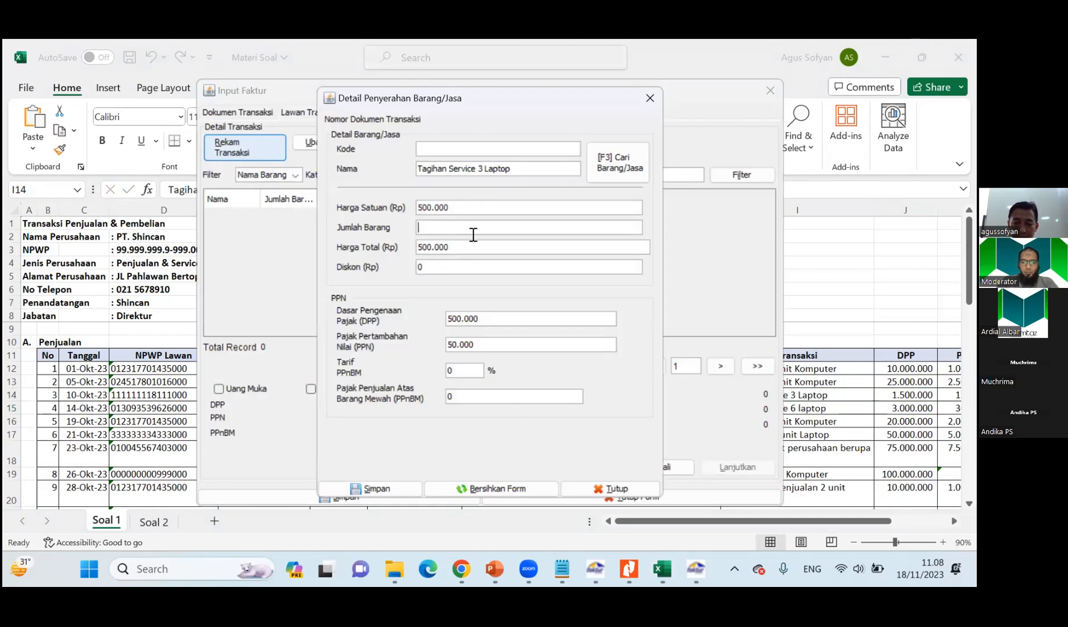
type("3")
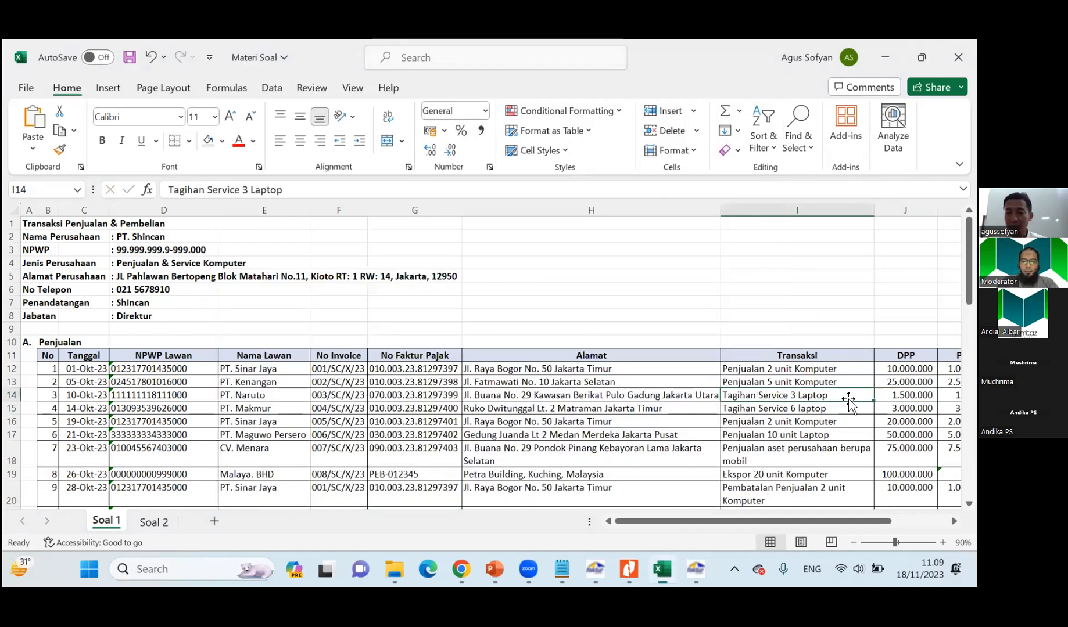
Save the laptop service line without defining another transaction detail, and save PT. Naruto's invoice, choosing to create a new invoice document.
left_click(860, 390)
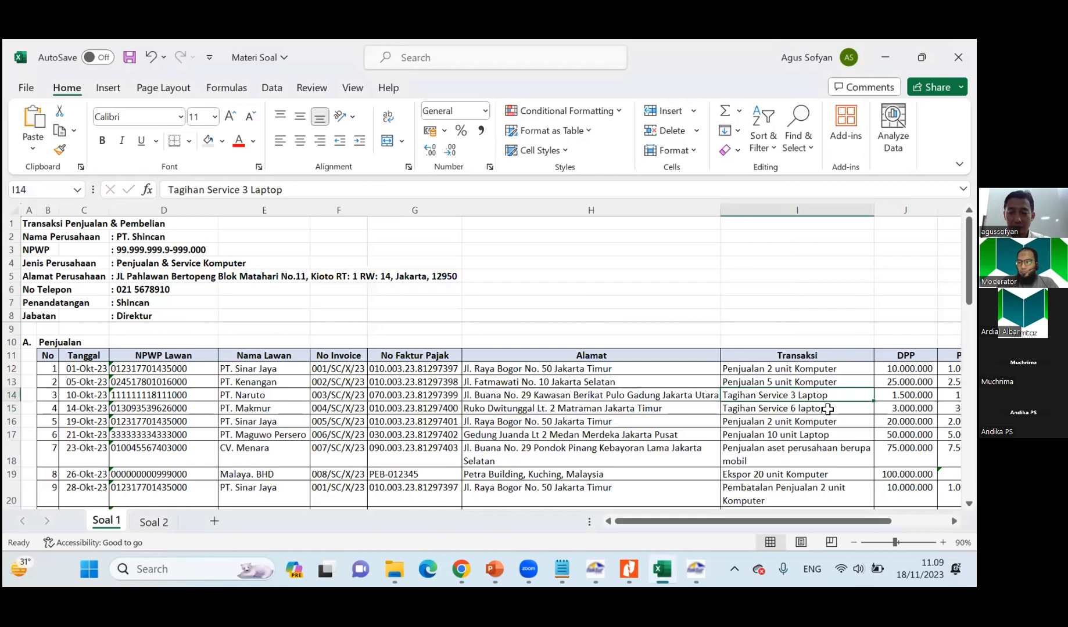
key("alt+Tab")
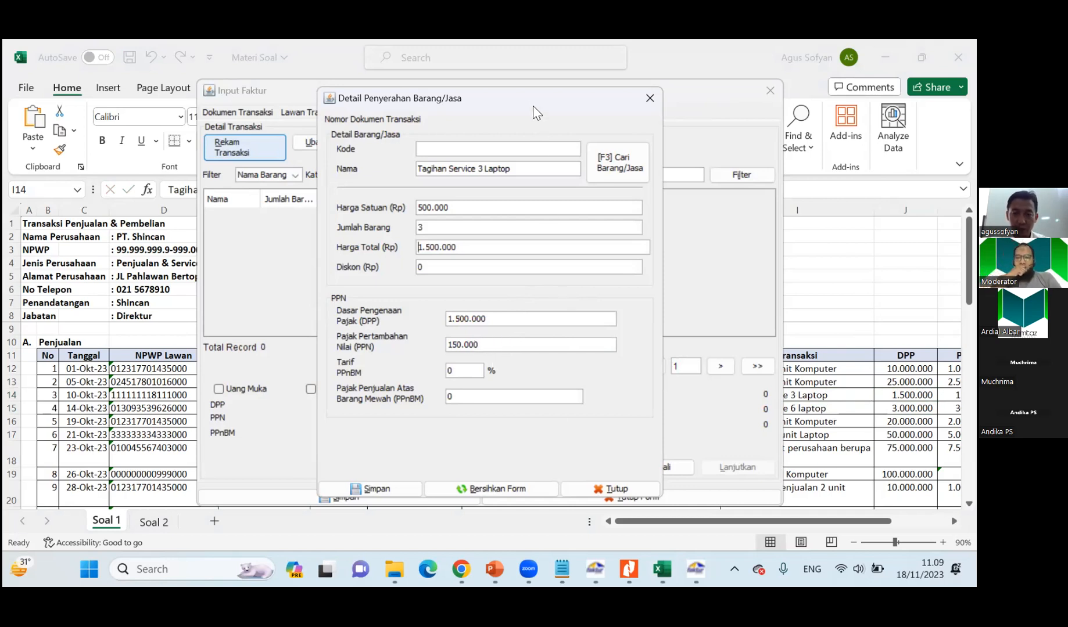
left_click_drag(512, 94, 378, 47)
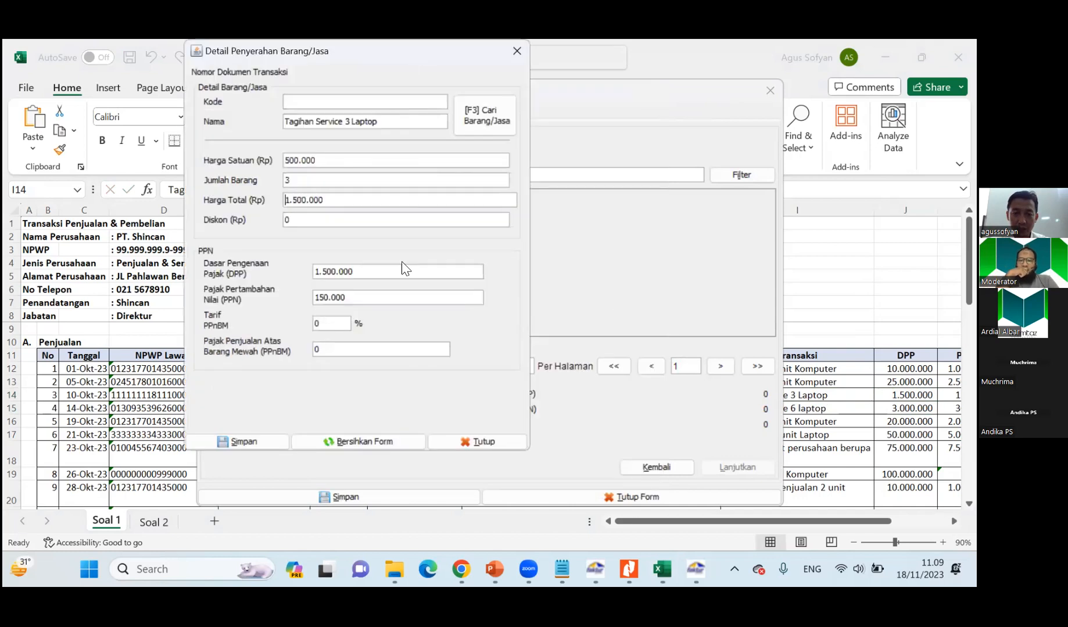
left_click(270, 434)
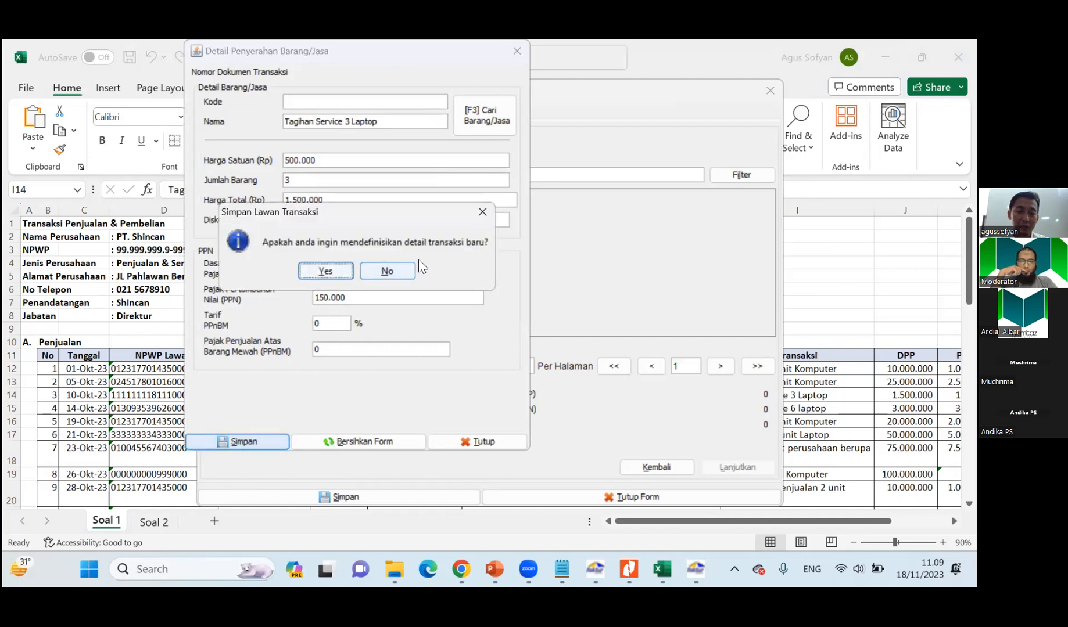
left_click(385, 271)
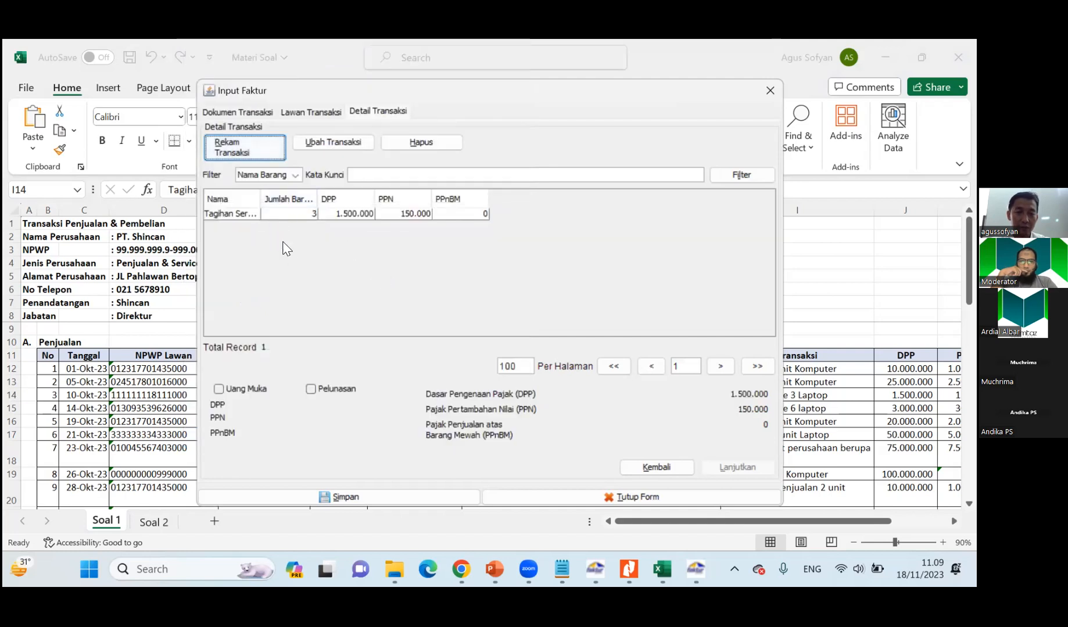
left_click(336, 501)
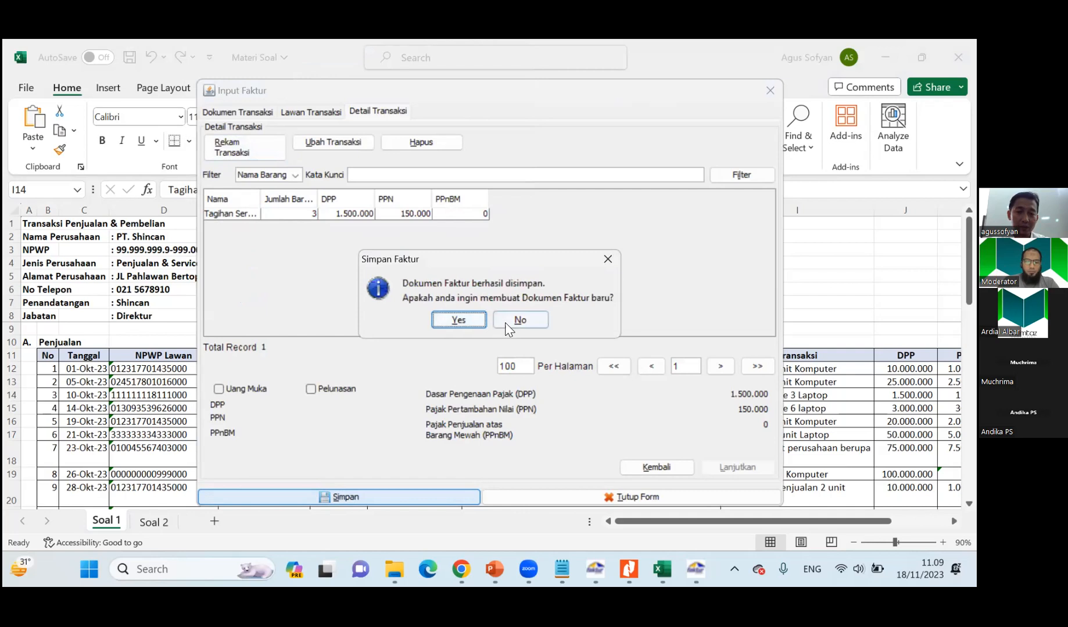
left_click(458, 320)
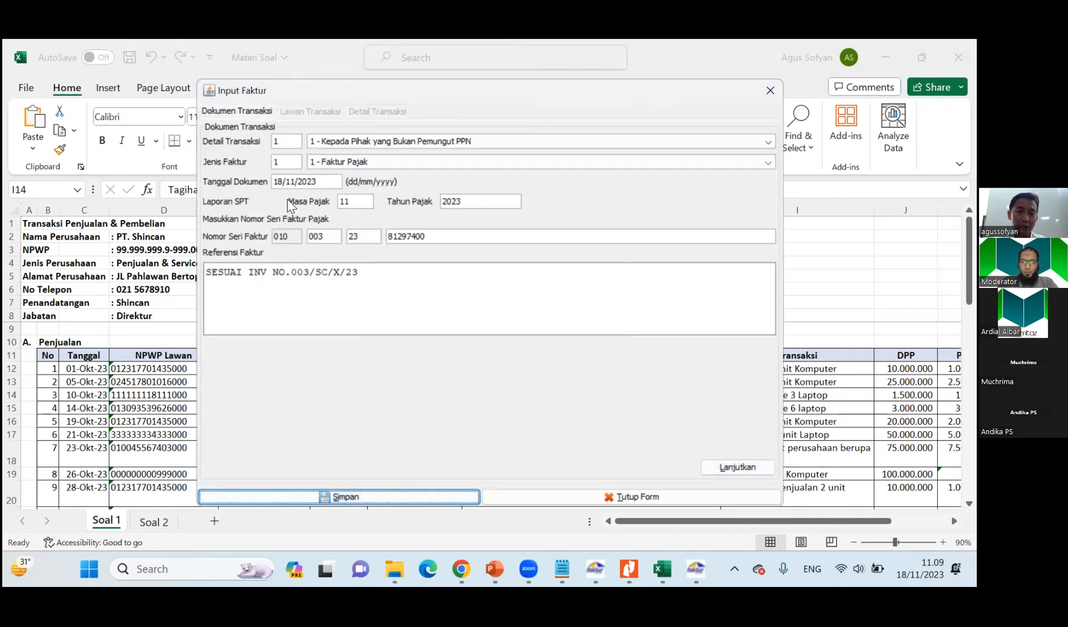
Set the new invoice's document date to 14/10/2023, taken from PT. Makmur's row in the Soal 1 sheet.
left_click(135, 418)
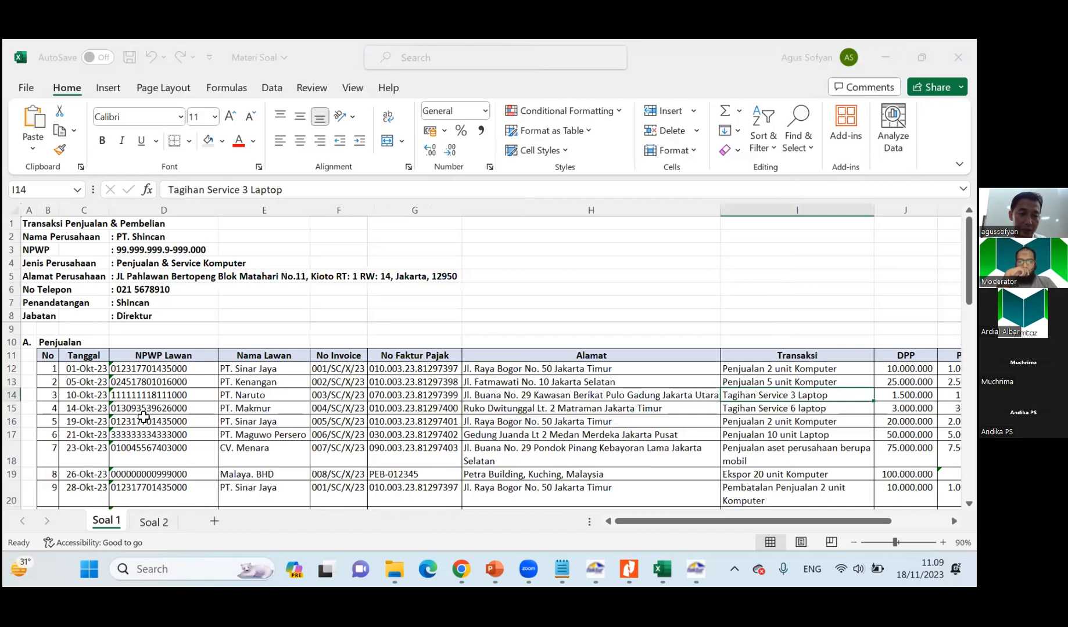
left_click(143, 409)
key("alt+Tab")
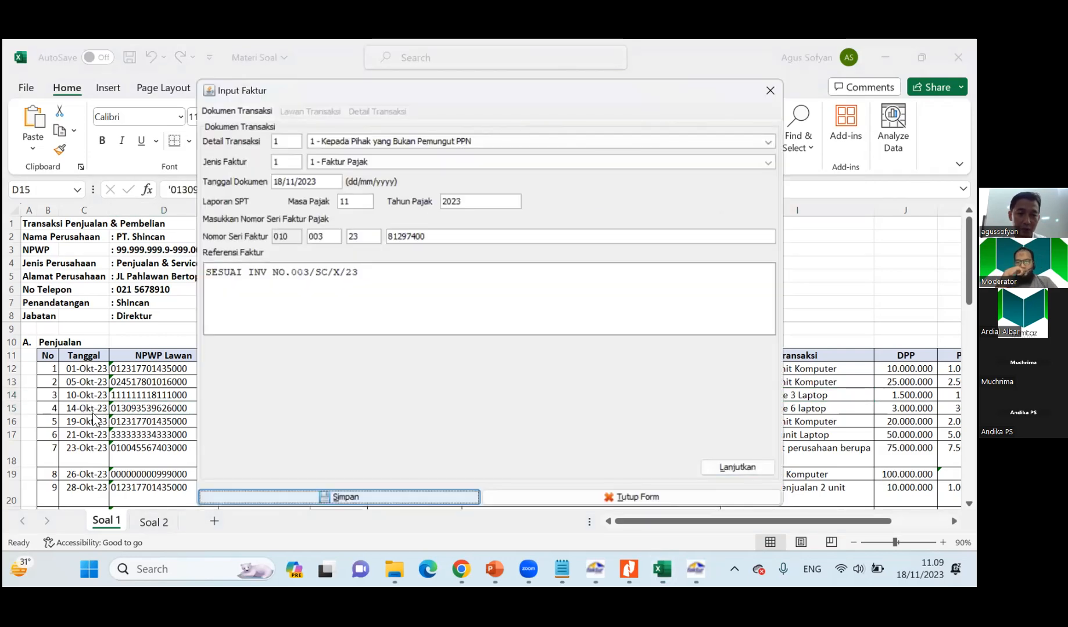
key("alt+Tab")
key("Left")
key("alt+Tab")
key("BackSpace")
type("0")
key("Tab")
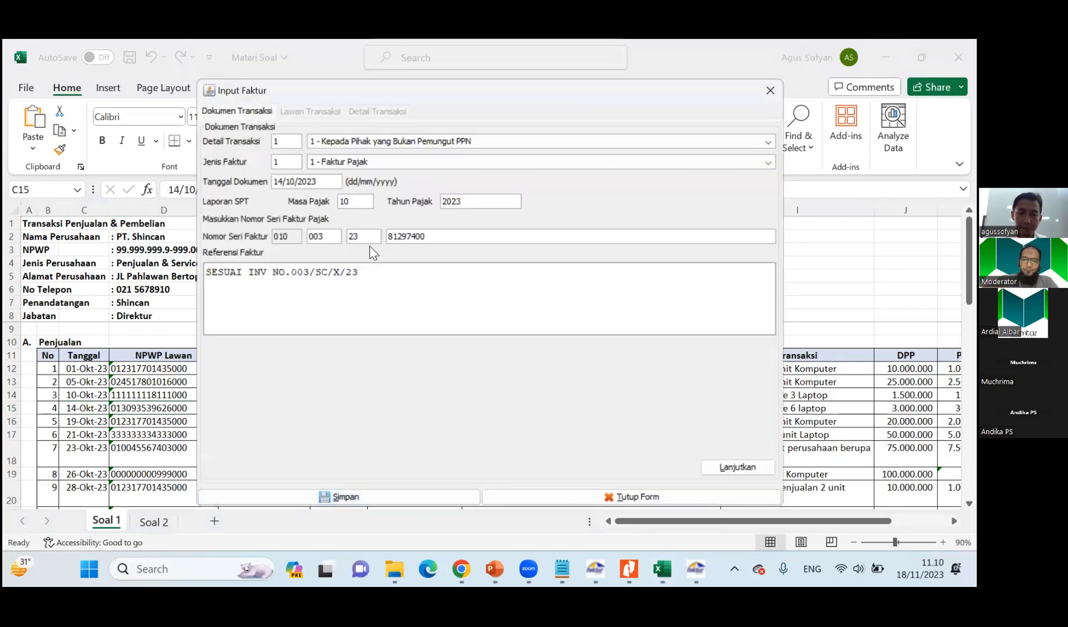
Compare the invoice serial number with PT. Makmur's row and set the invoice reference to SESUAI INV NO.004/SC/X/23.
key("alt+Tab")
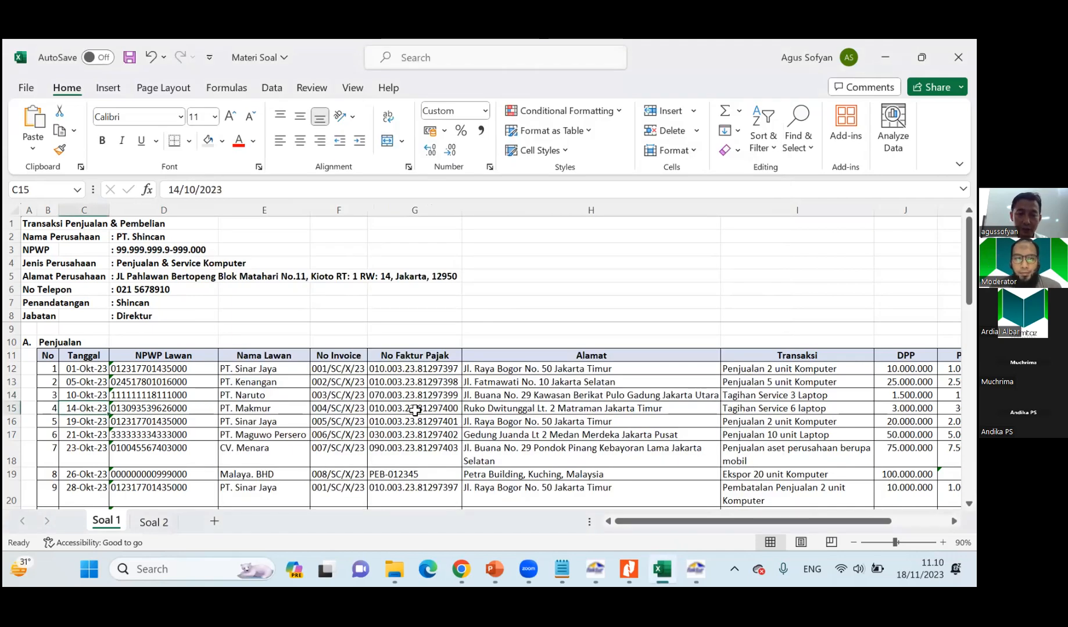
left_click(408, 409)
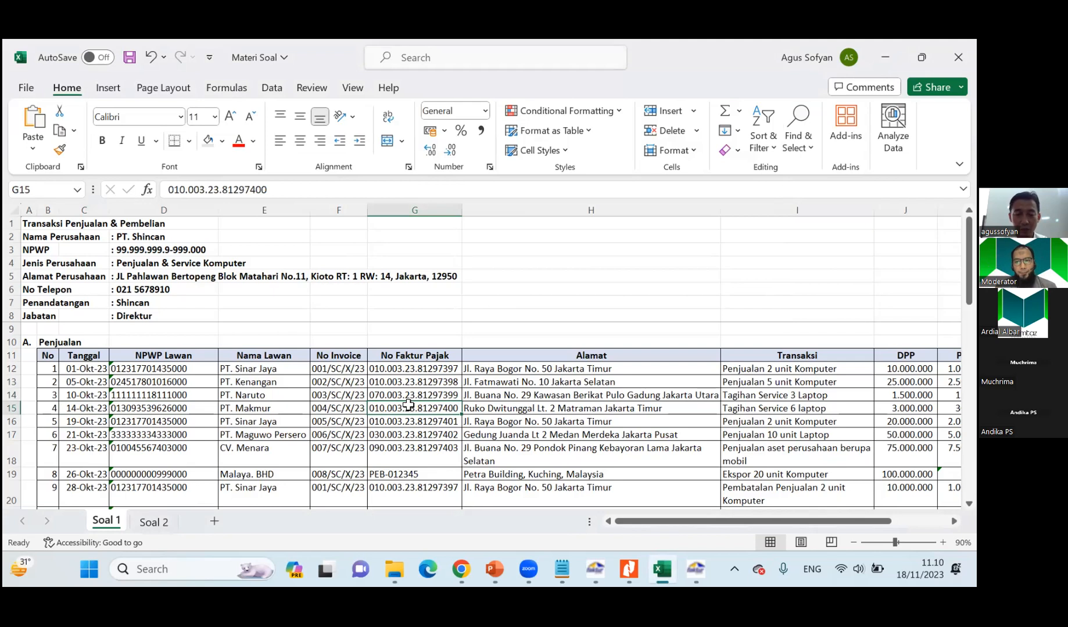
key("alt+Tab")
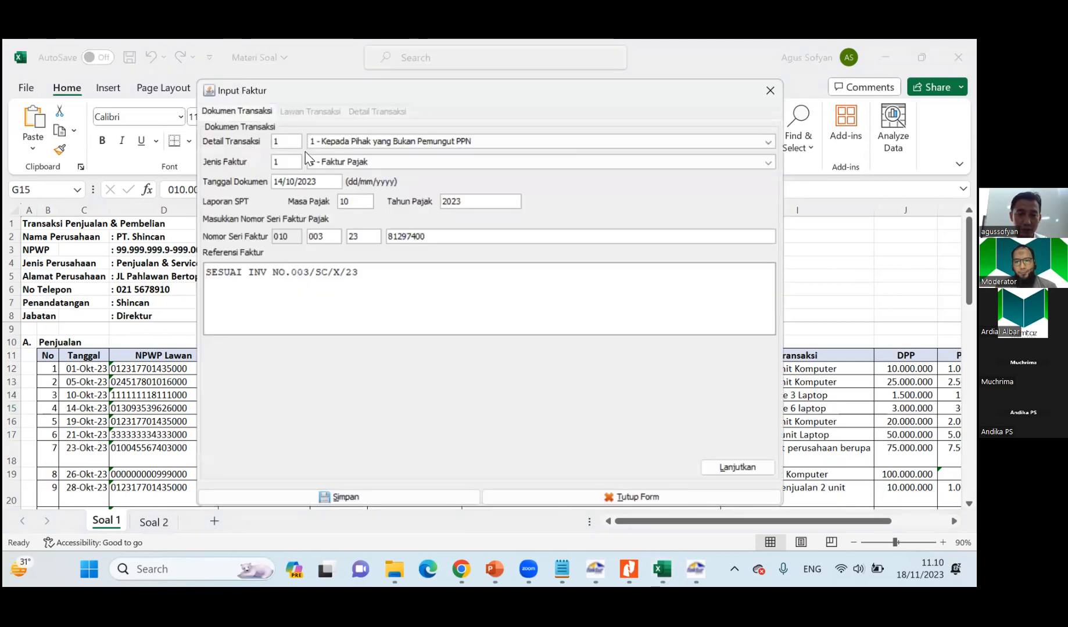
key("Tab")
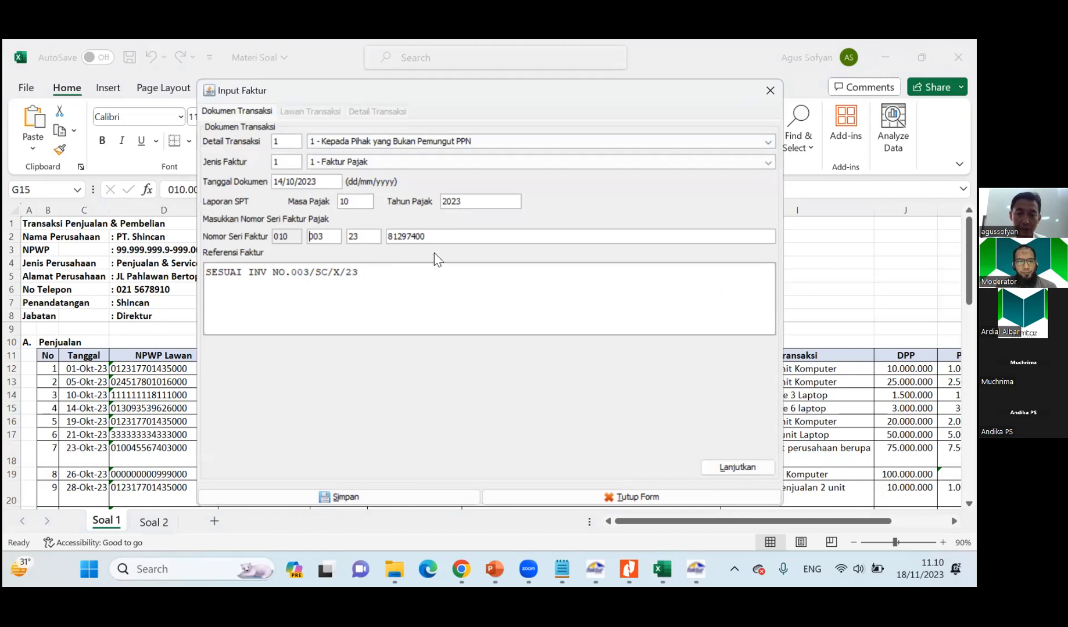
left_click(369, 272)
key("alt+Tab")
left_click(348, 410)
key("alt+Tab")
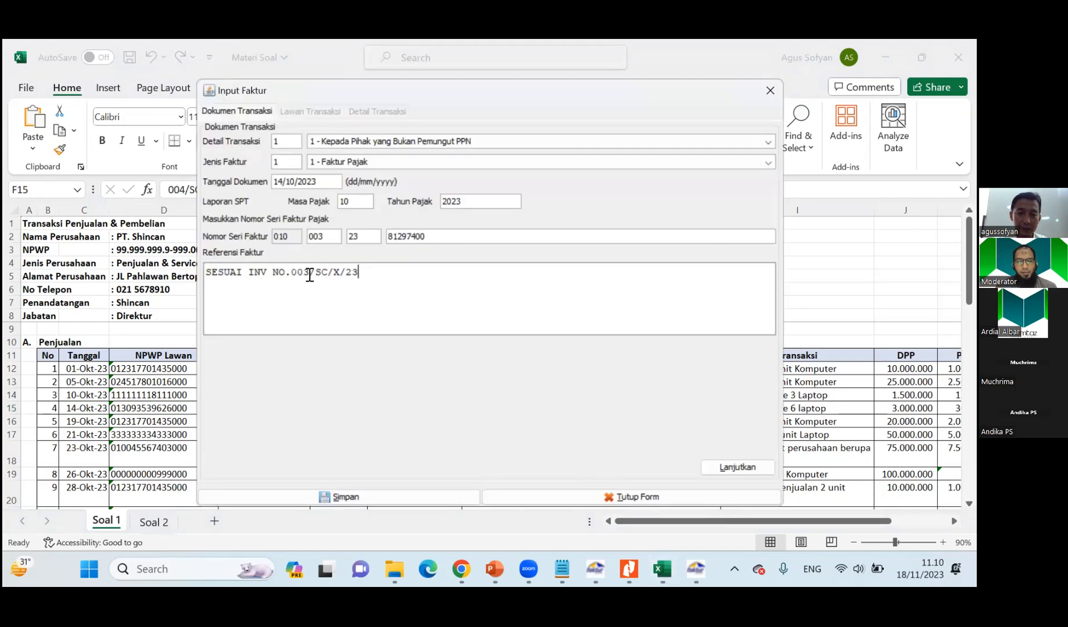
key("BackSpace")
type("4")
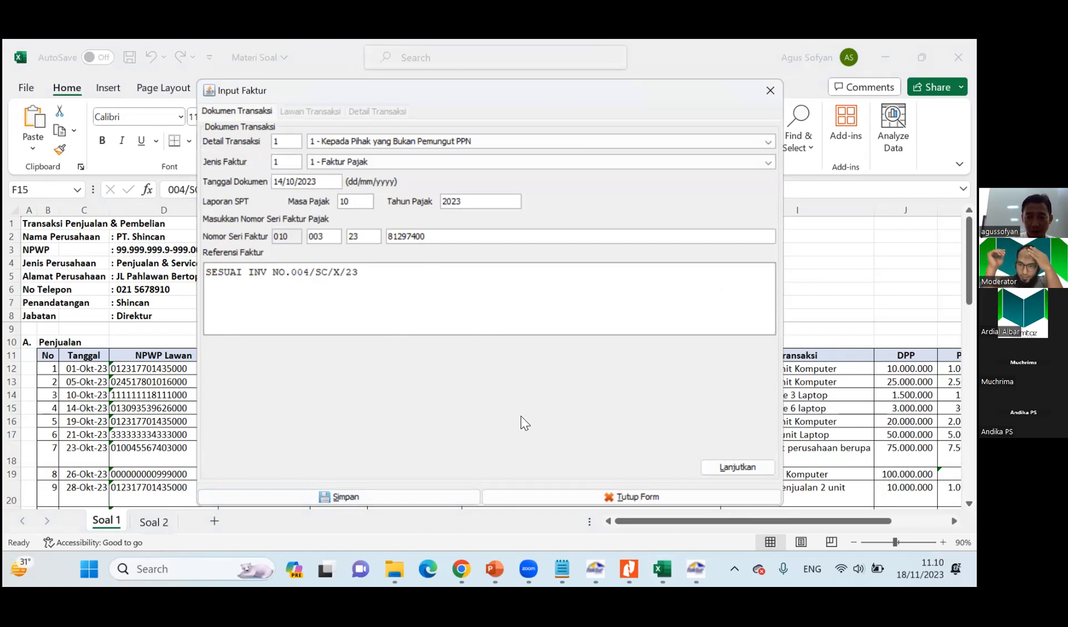
Check the counterparty in the Soal 1 sheet, choose PT. Makmur from the counterparty reference list, and continue to the transaction details.
left_click(126, 409)
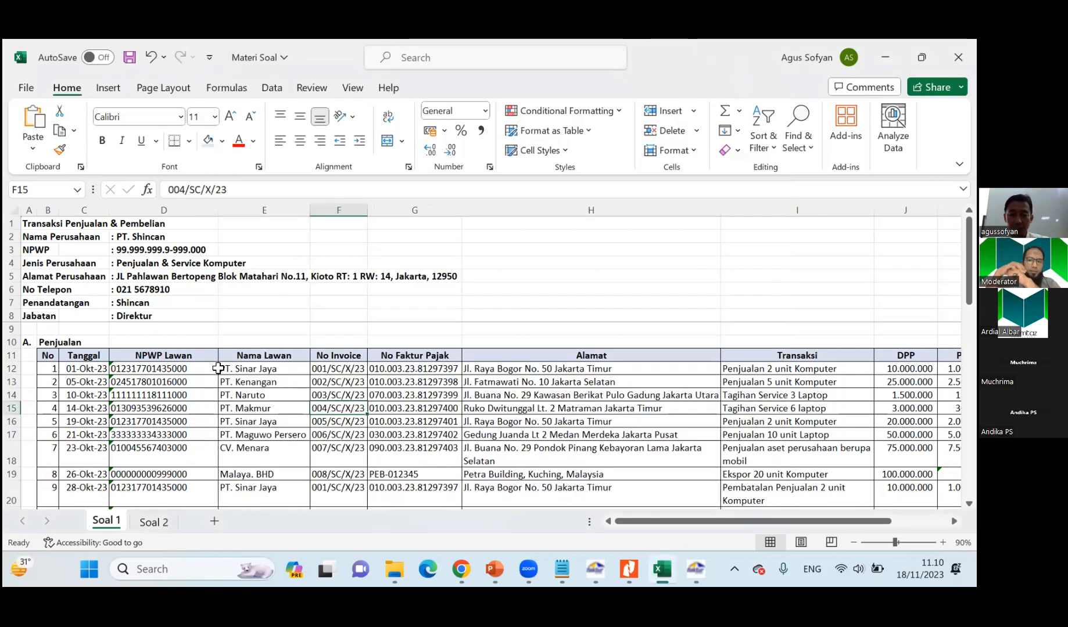
key("alt+Tab")
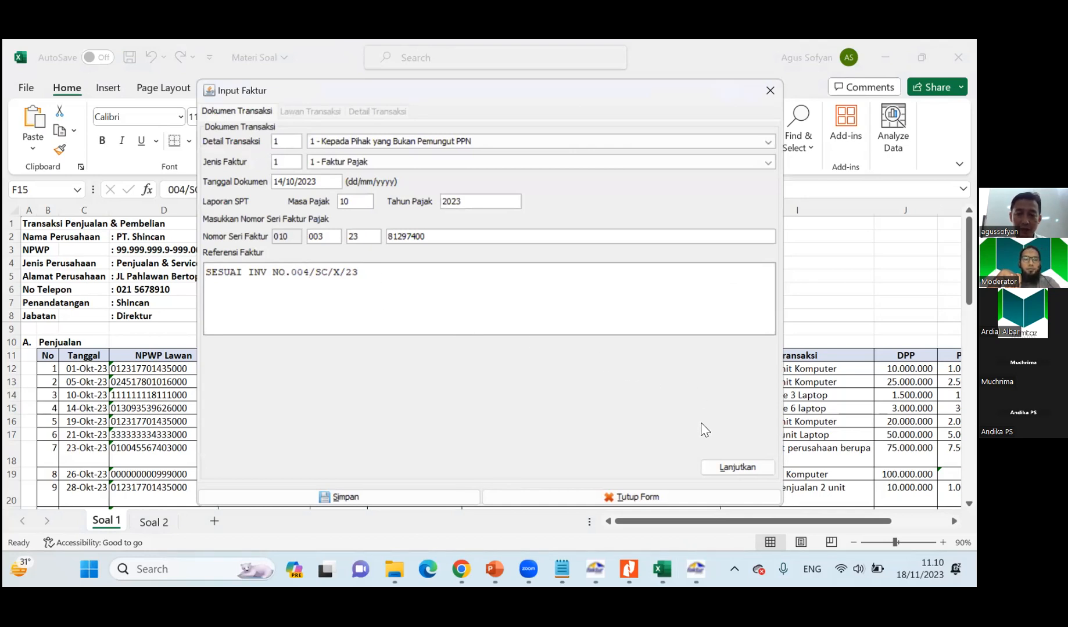
left_click(735, 467)
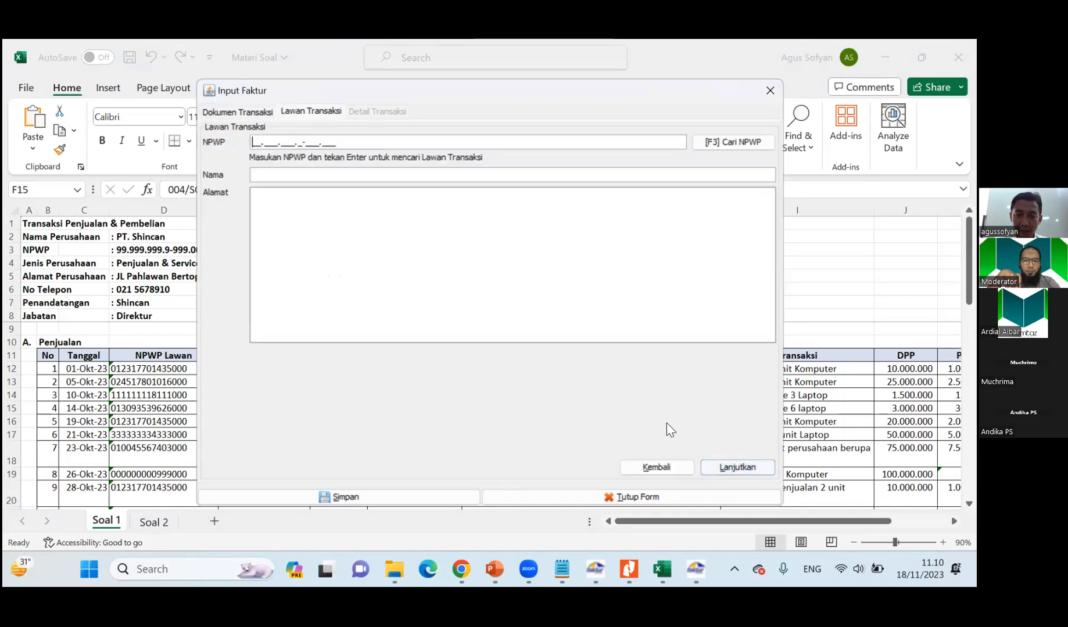
left_click(732, 142)
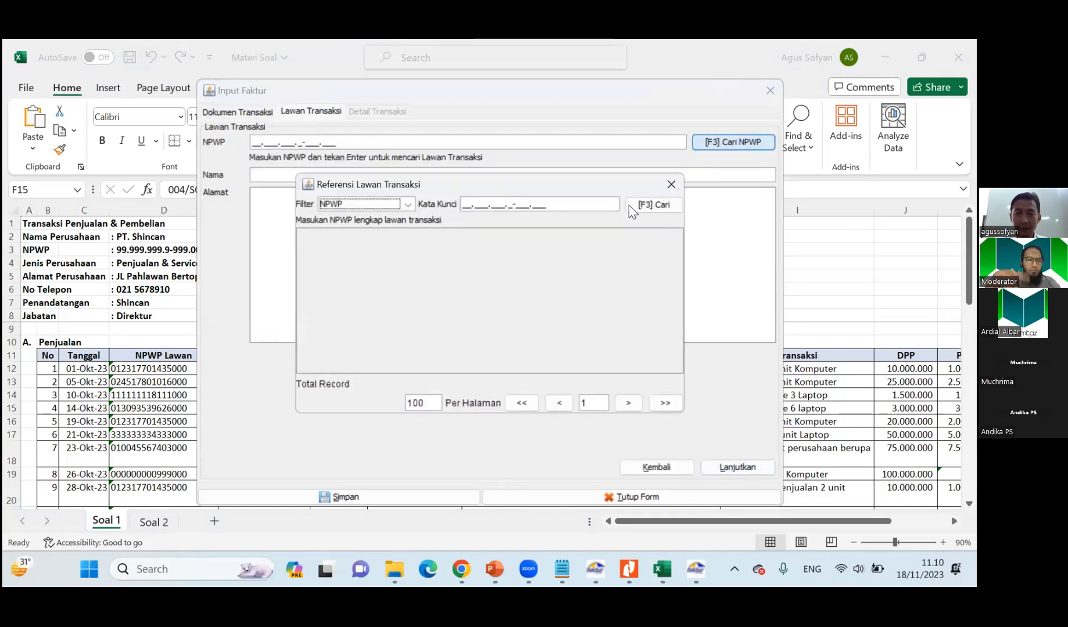
left_click(650, 205)
double_click(369, 290)
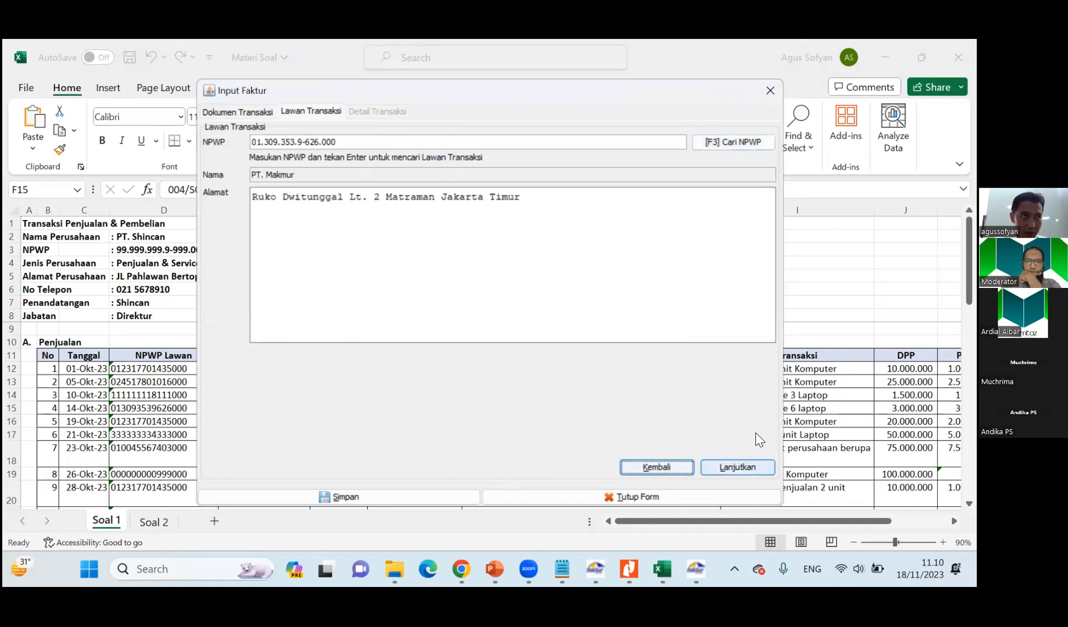
left_click(753, 466)
Add a transaction line to the invoice named Tagihan Service 6 laptop, copied from PT. Makmur's row in the Soal 1 sheet.
left_click(228, 160)
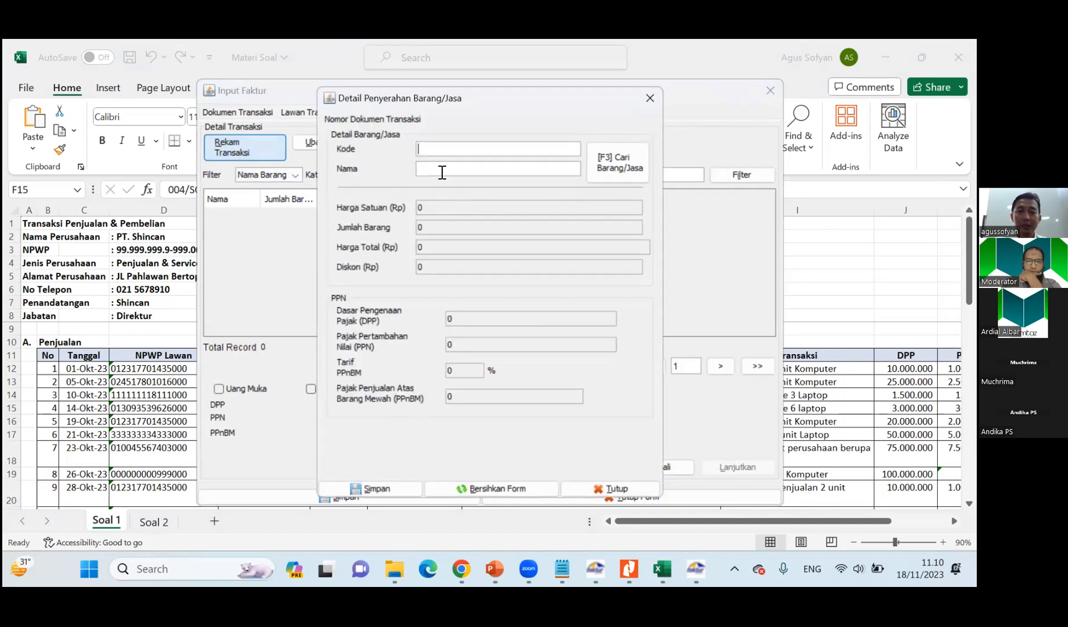
left_click(122, 385)
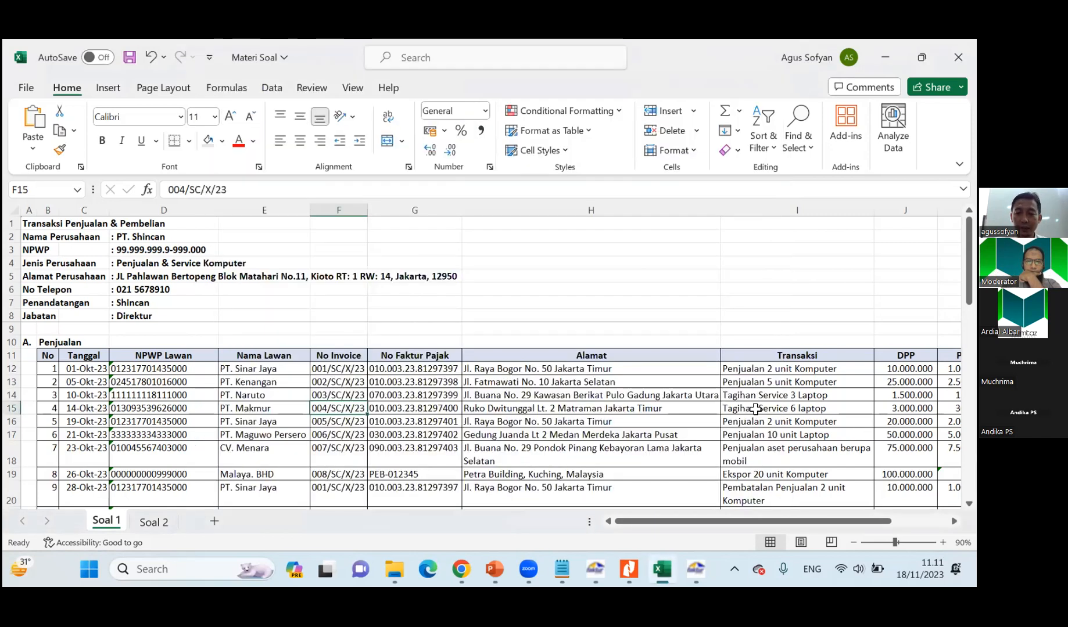
left_click(755, 410)
key("ctrl+c")
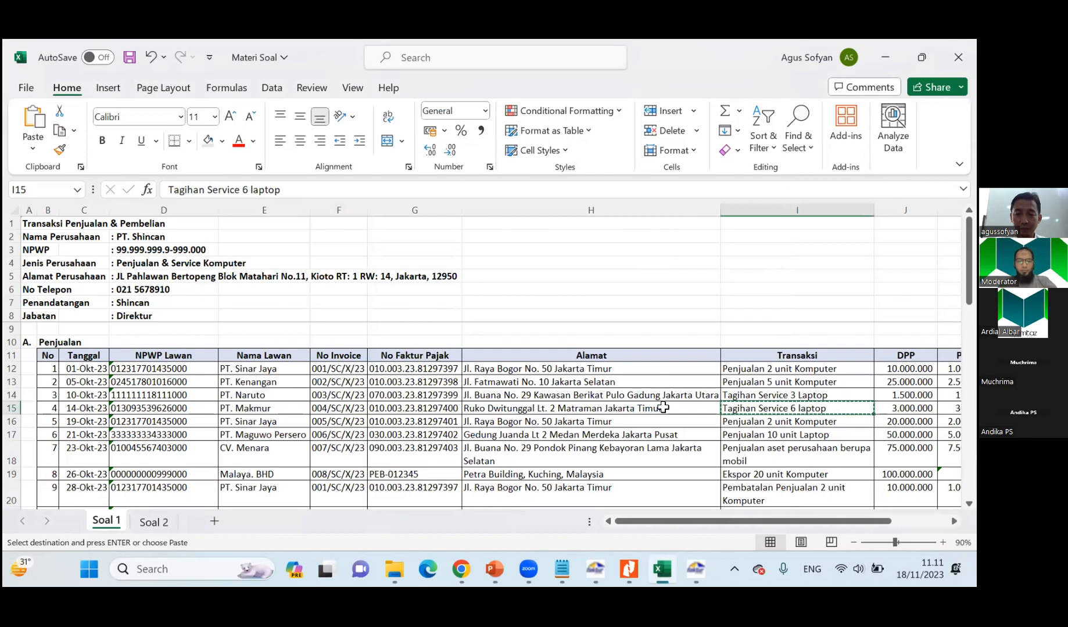
key("alt+Tab")
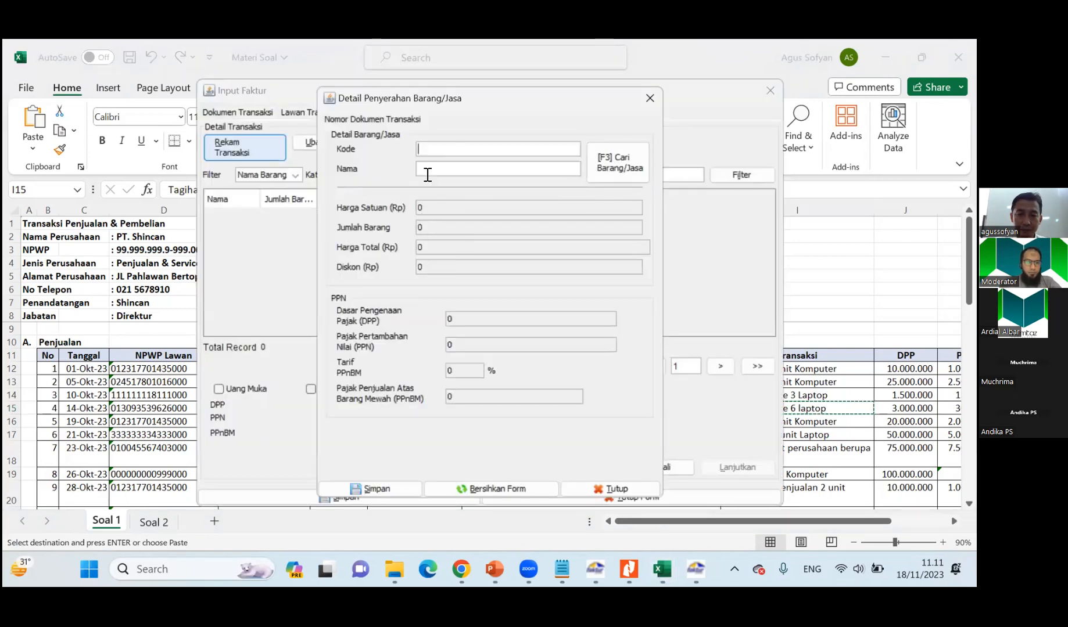
left_click(424, 174)
key("ctrl+v")
key("Return")
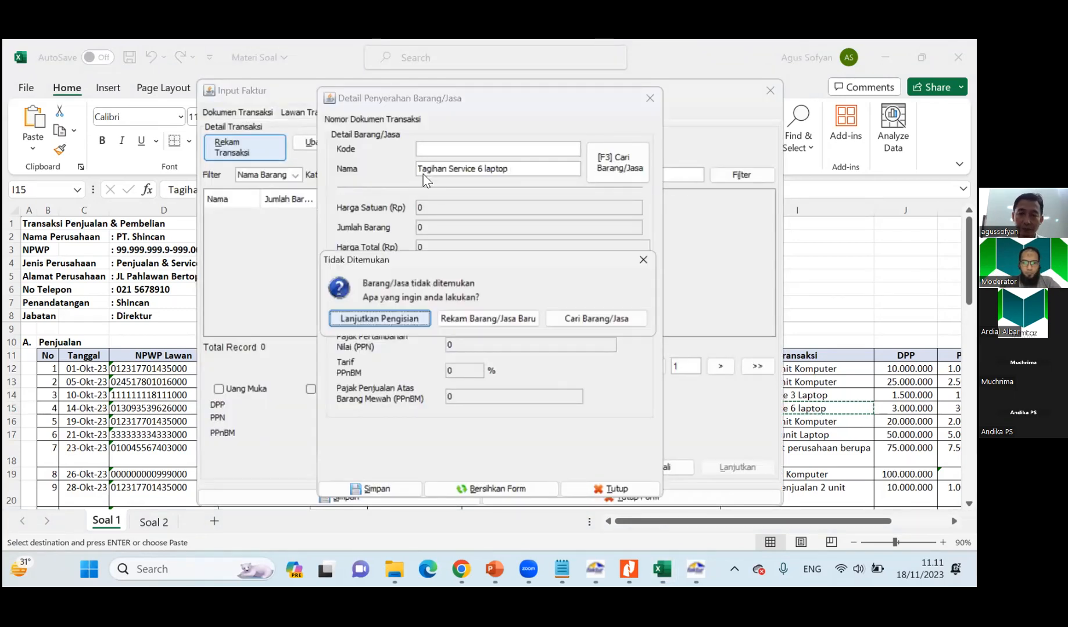
left_click(377, 315)
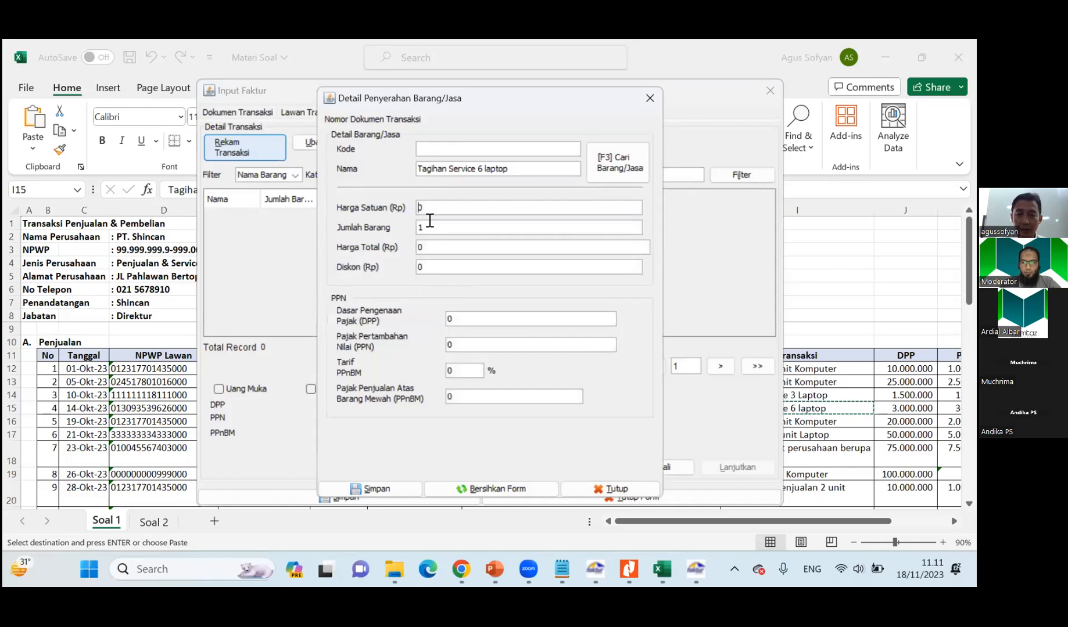
Check the DPP in PT. Makmur's row of the Soal 1 sheet and set the transaction line's unit price to 3.000.000.
key("alt+Tab")
left_click(904, 409)
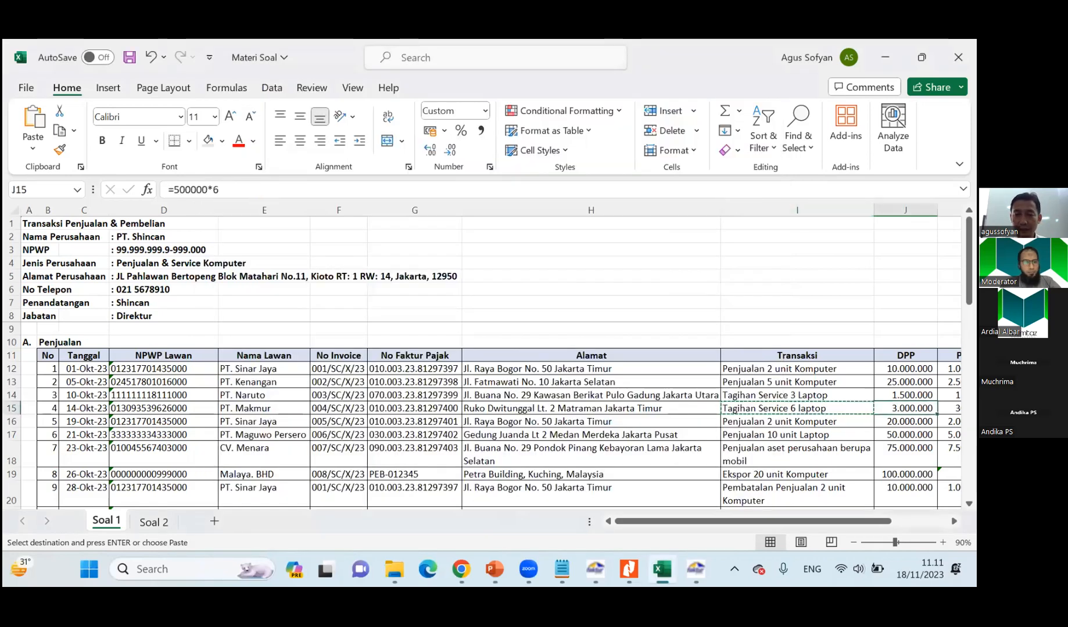
key("alt+Tab")
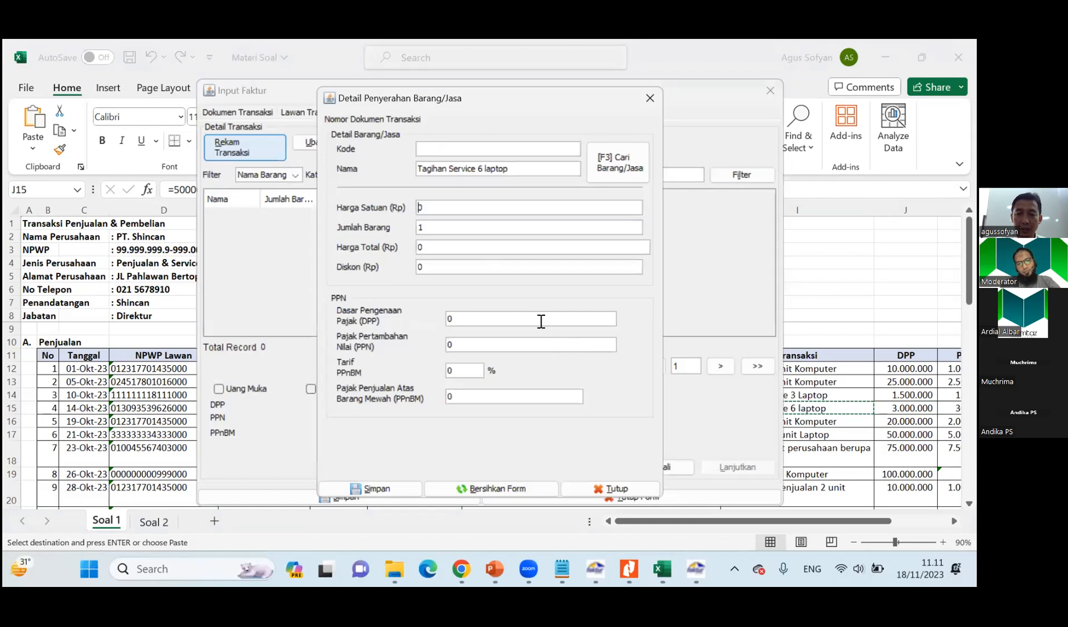
key("alt+Tab")
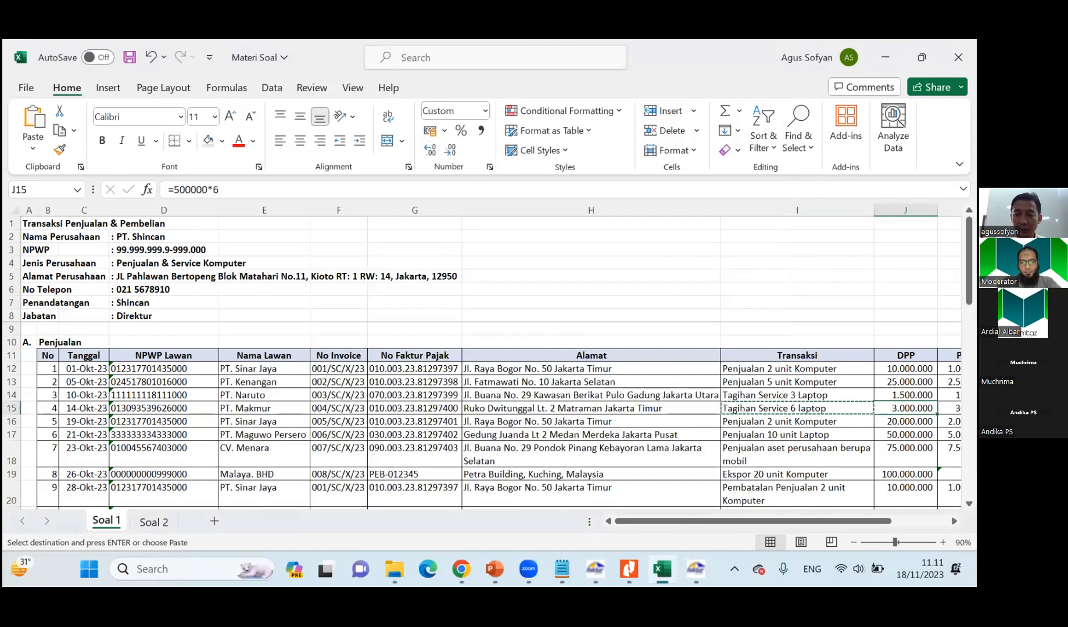
key("alt+Tab")
type("3000000")
key("Tab")
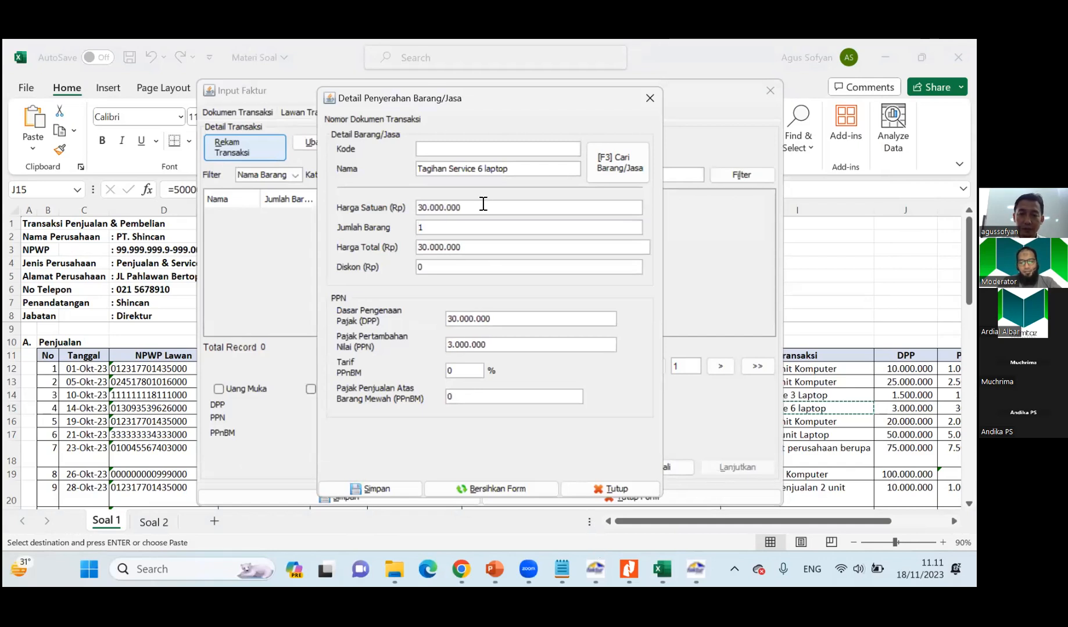
key("BackSpace")
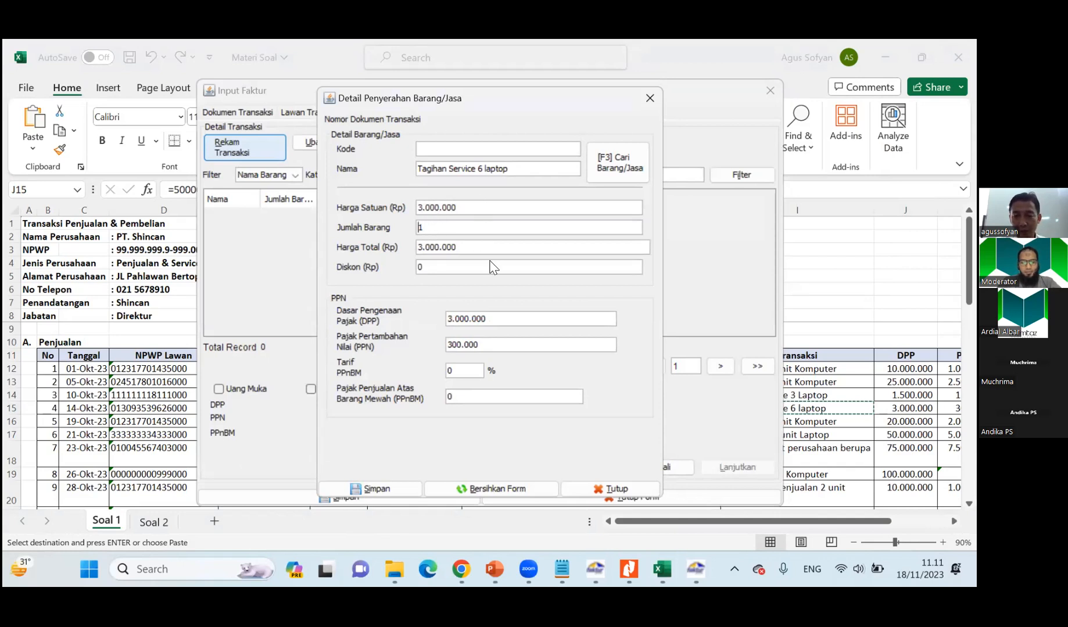
Save the service line without adding another, and save PT. Makmur's invoice, choosing to create a new invoice document.
key("alt+Tab")
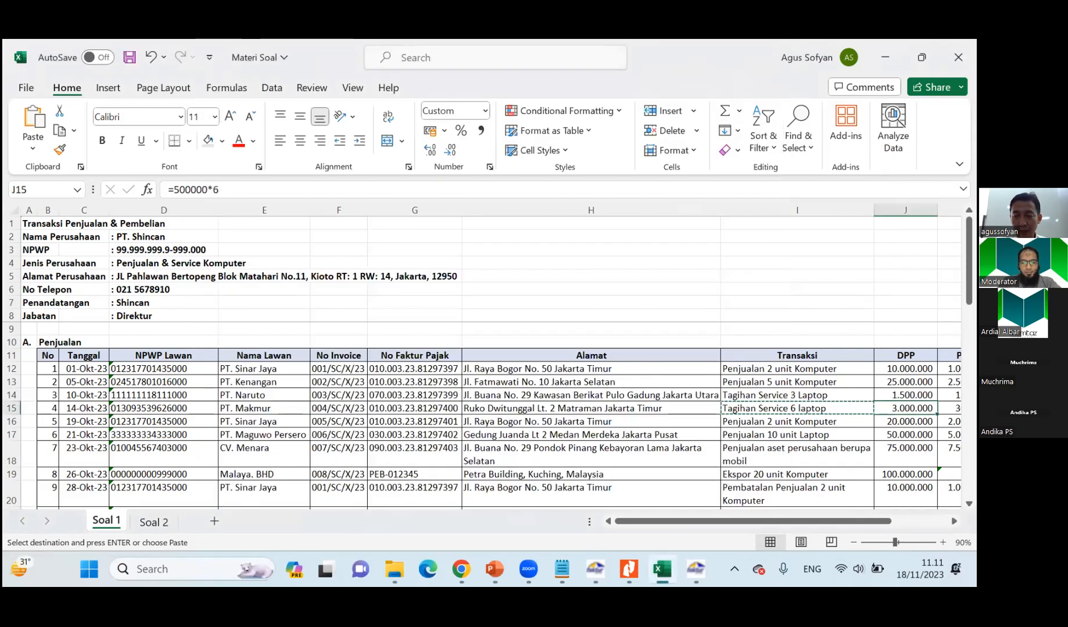
key("alt+Tab")
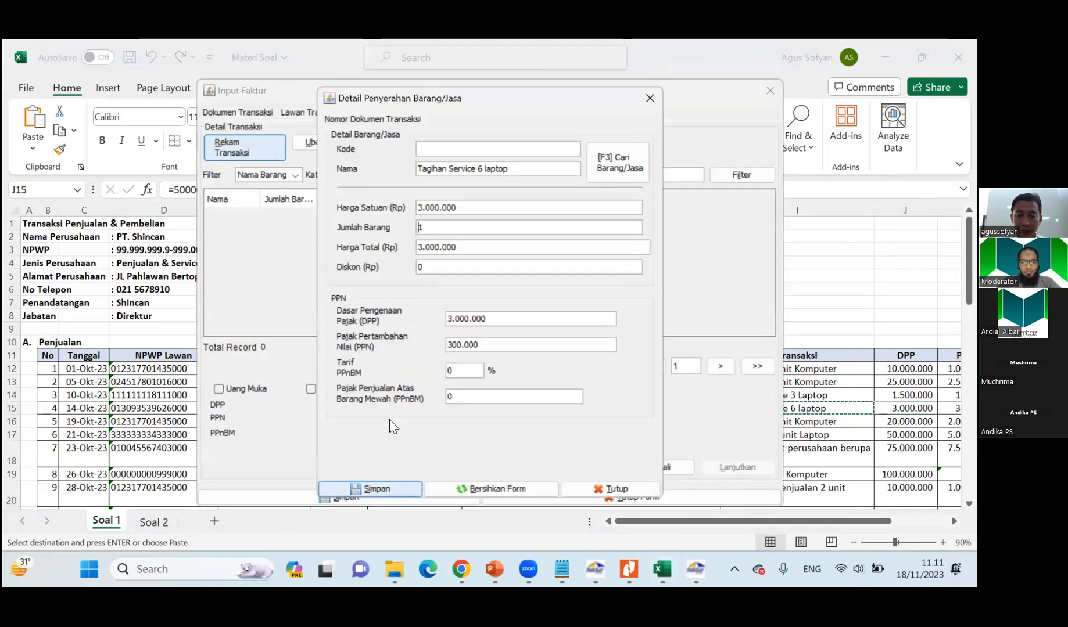
key("Return")
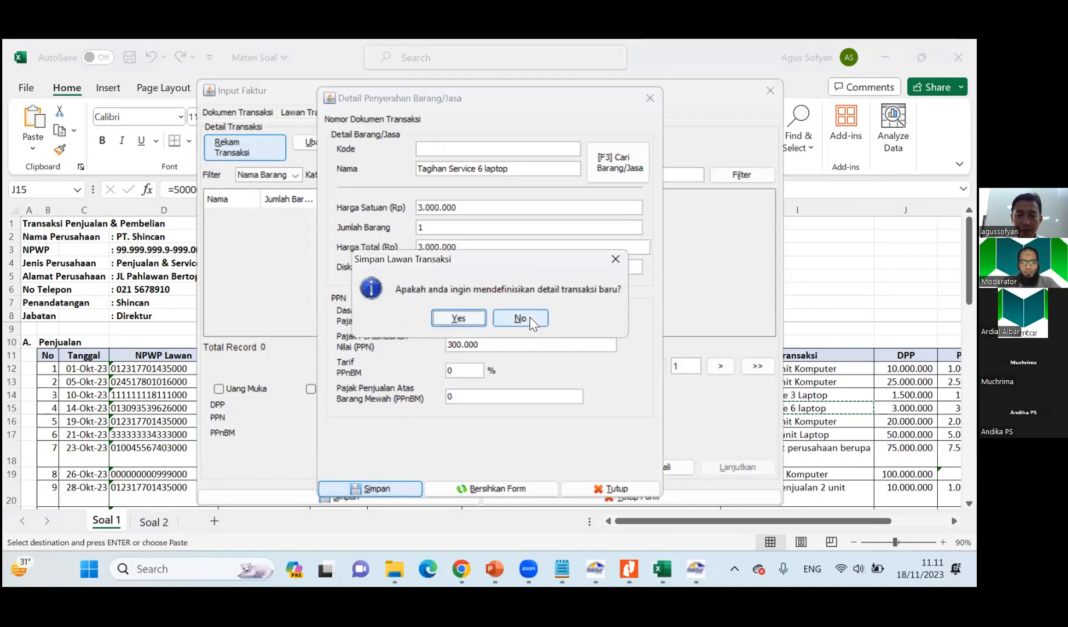
left_click(521, 319)
key("Return")
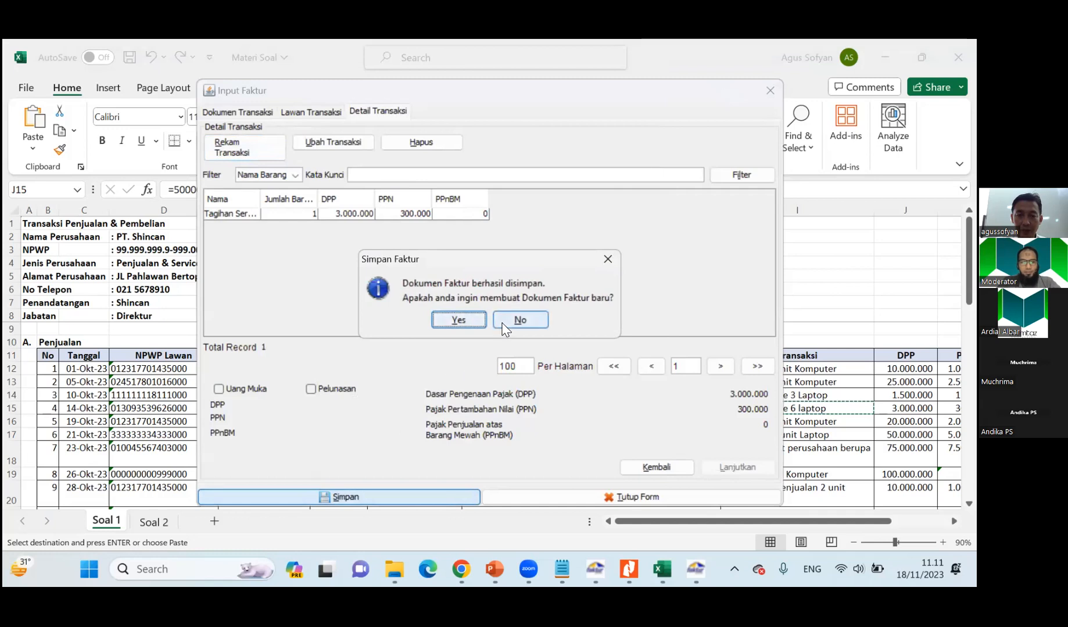
left_click(457, 318)
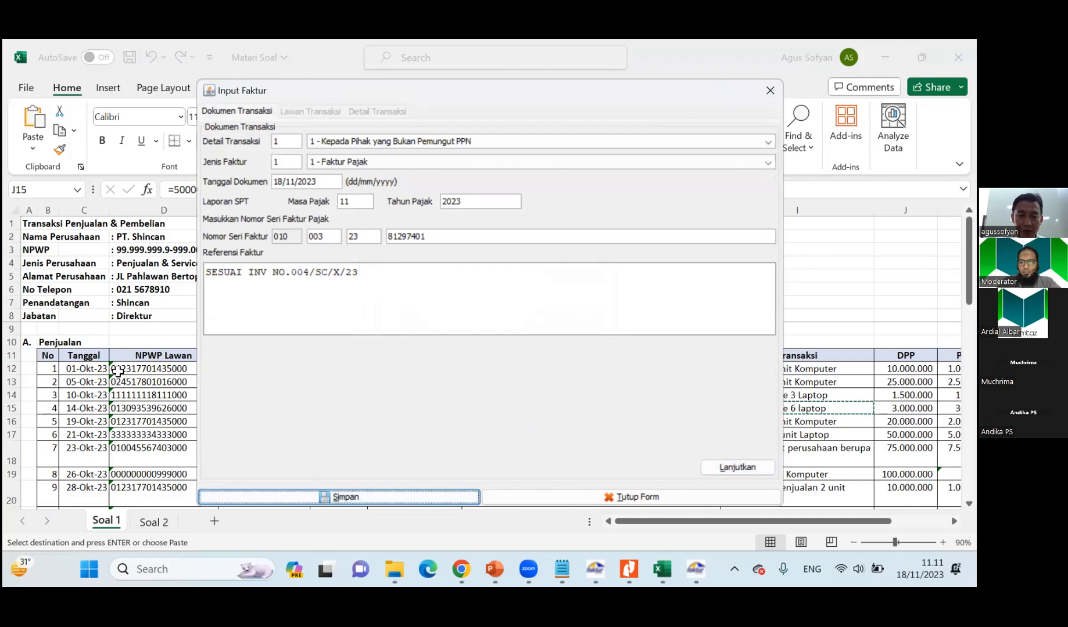
Compare the new invoice form with PT. Sinar Jaya's second sale, row 5 of the Soal 1 list, including its date and tax invoice number.
left_click(118, 374)
left_click(255, 422)
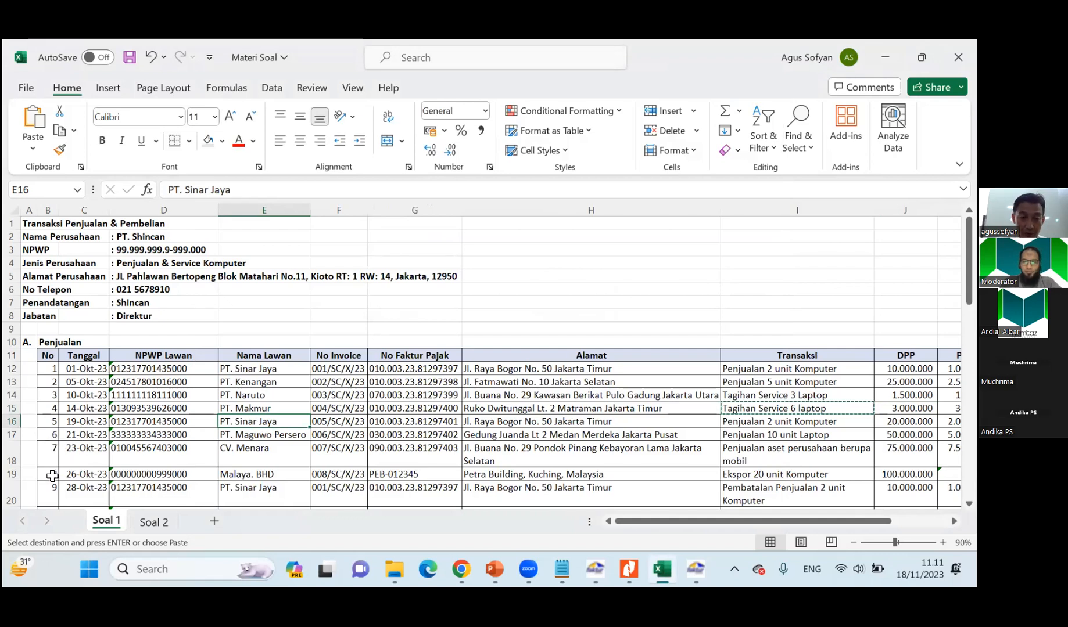
scroll(53, 467, "down", 1)
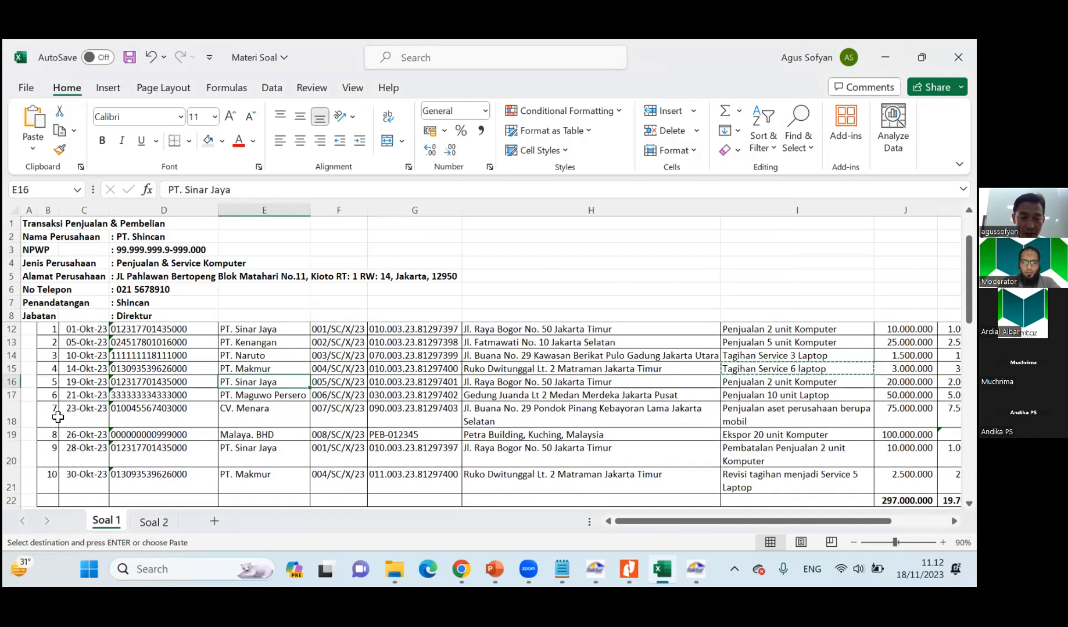
scroll(255, 412, "up", 1)
key("alt+Tab")
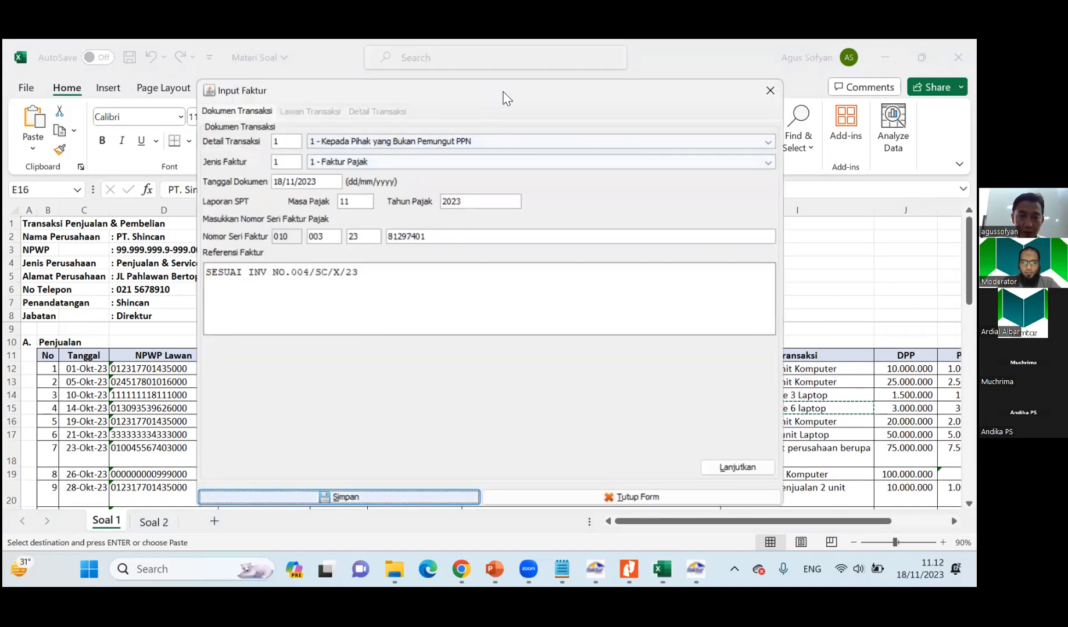
left_click_drag(521, 93, 636, 87)
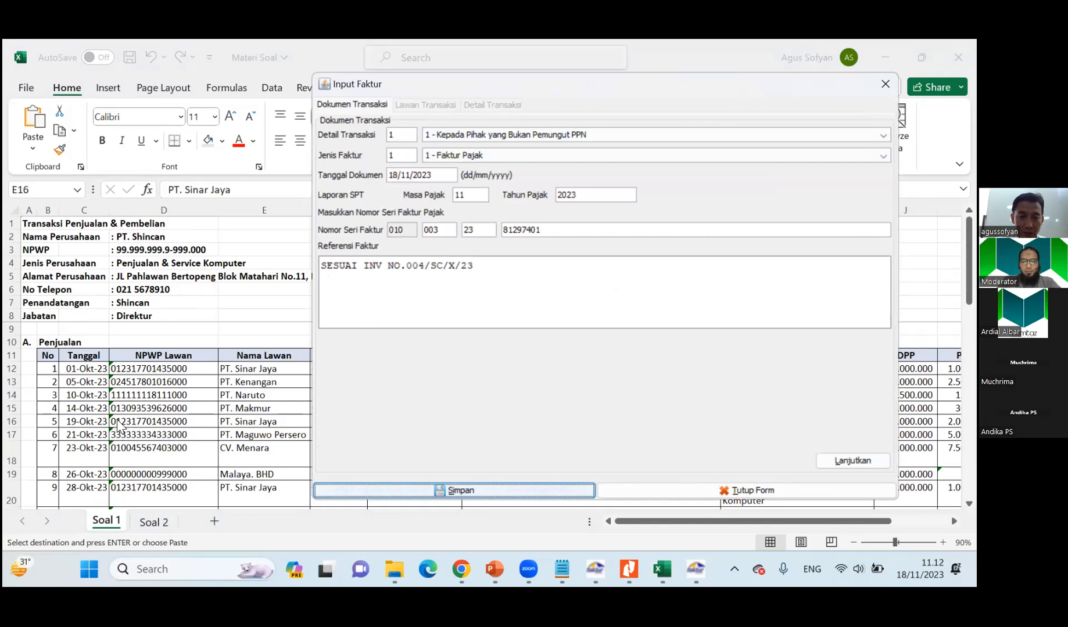
key("alt+Tab")
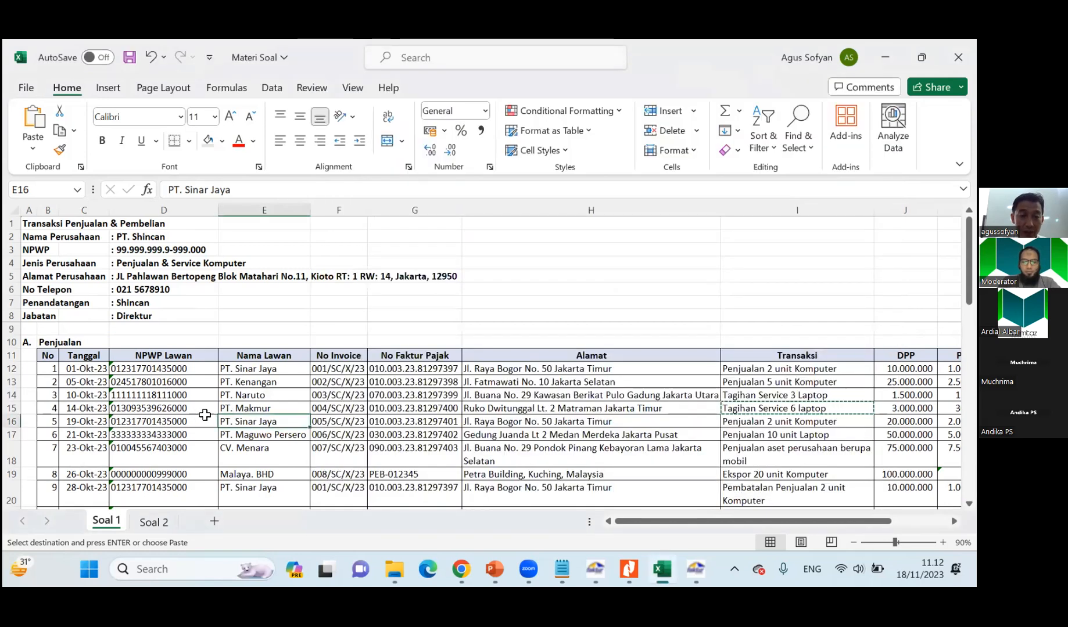
key("alt+Tab")
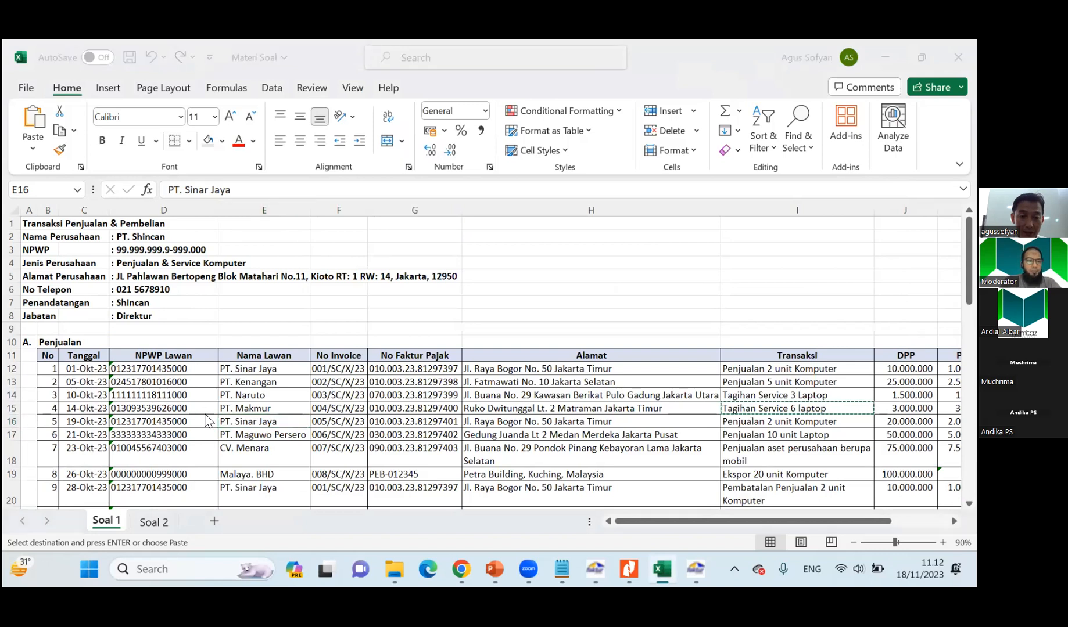
key("alt+Tab")
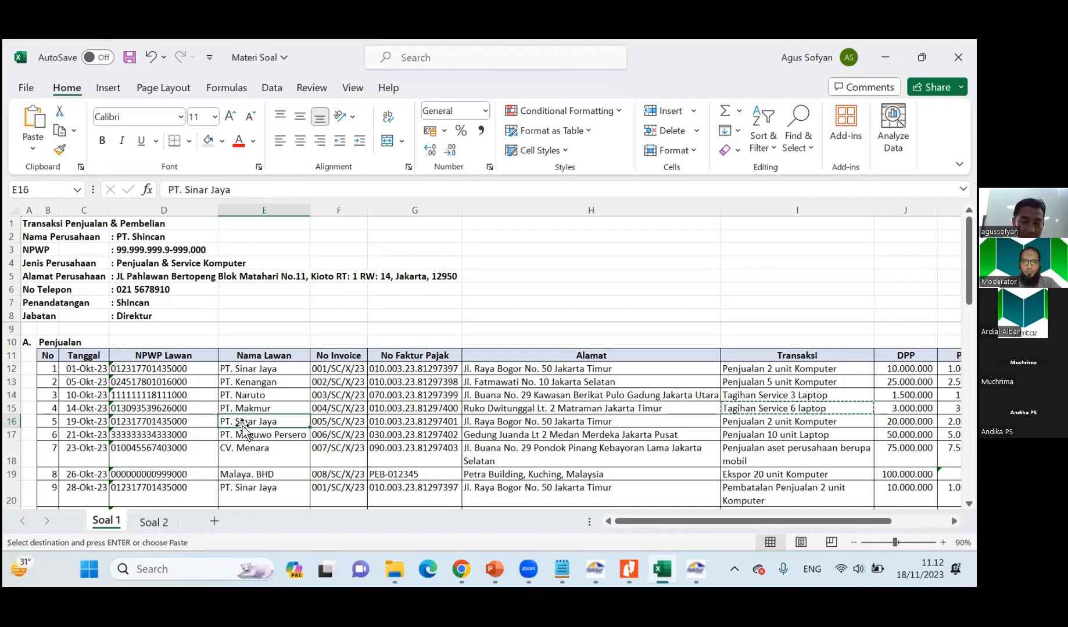
key("alt+Tab")
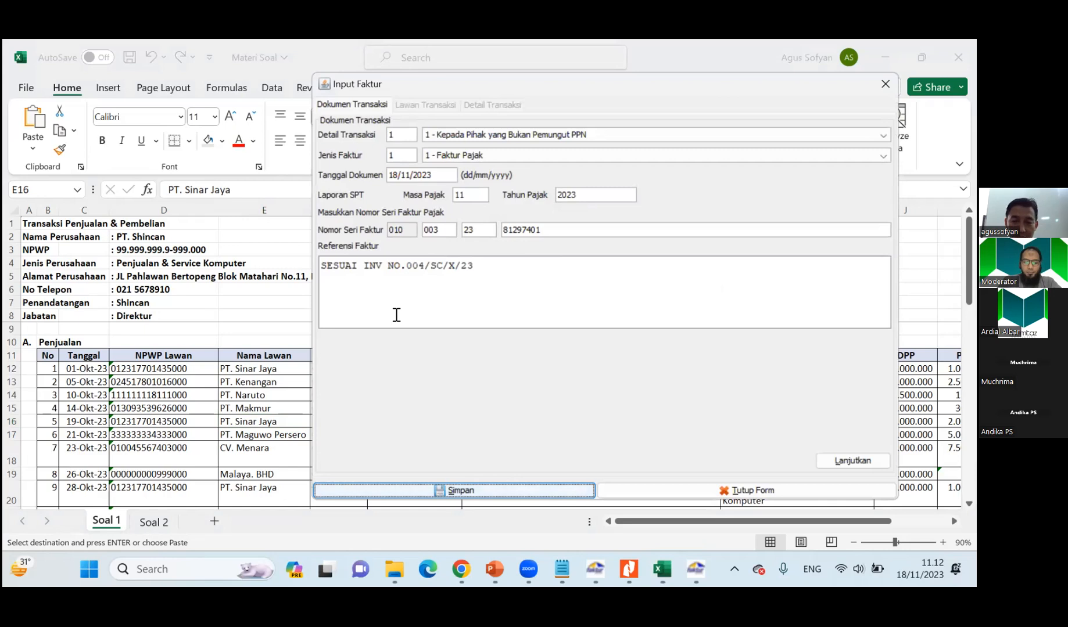
key("alt+Tab")
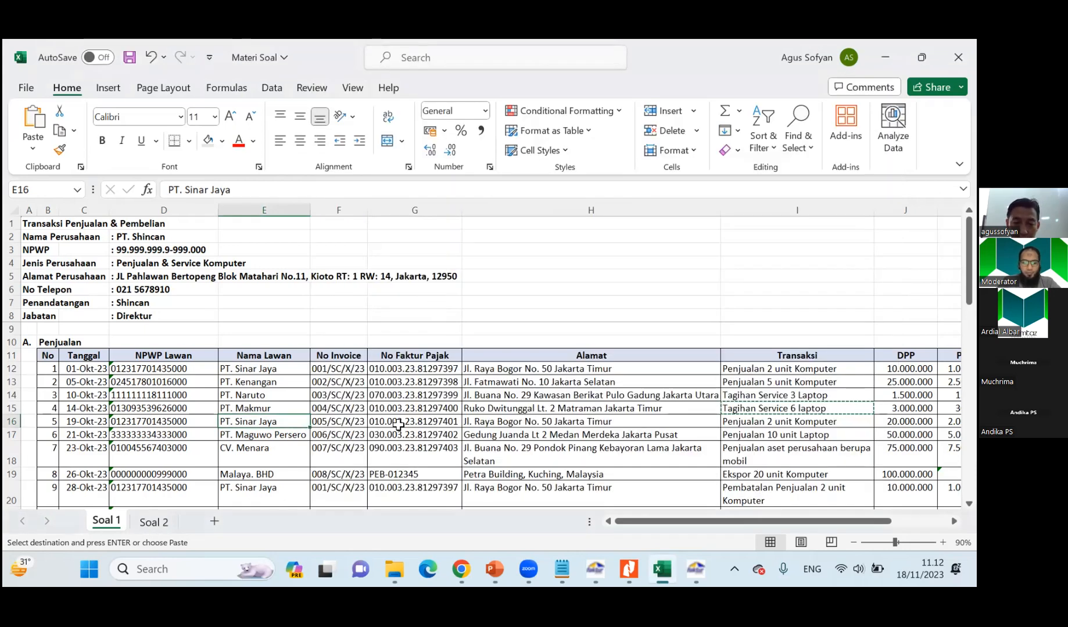
key("Down")
key("alt+Tab")
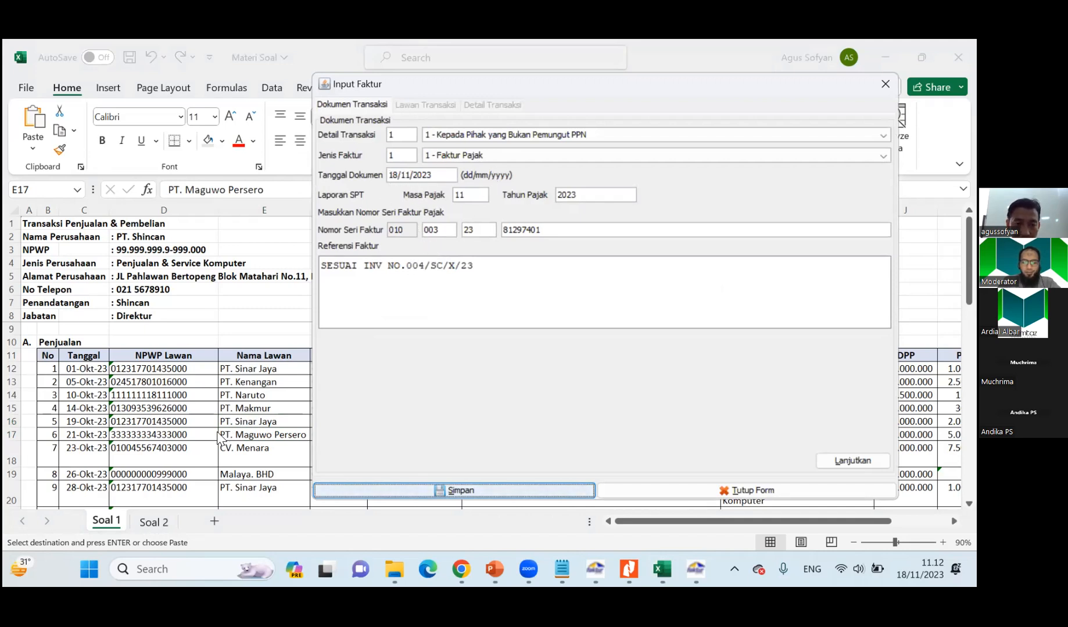
Set the new invoice's document date to 19/10/2023 and its reference to SESUAI INV NO.005/SC/X/23.
left_click(399, 176)
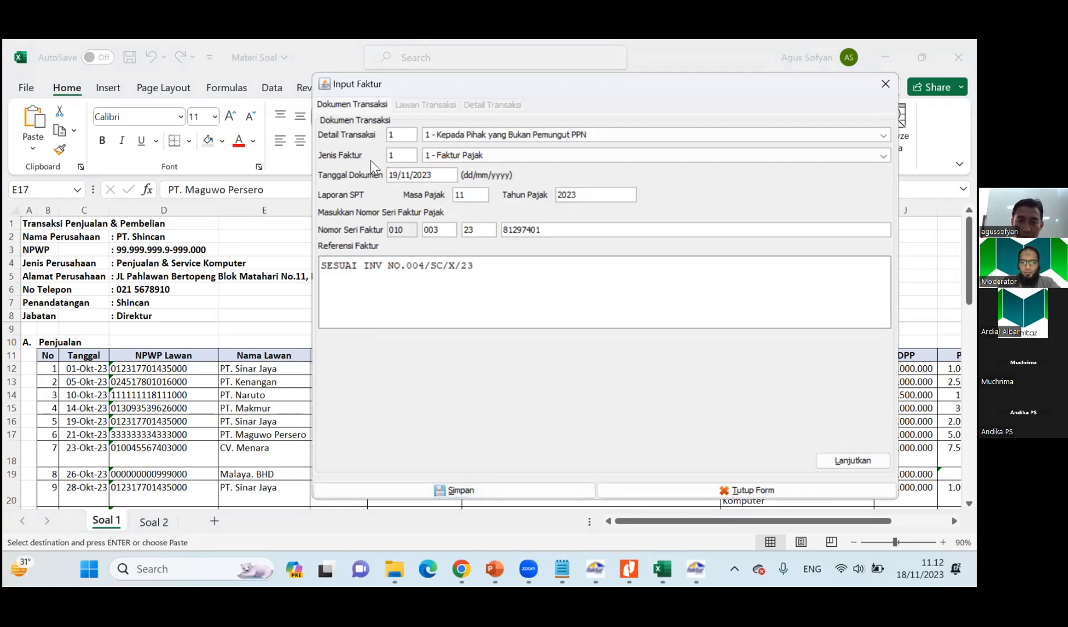
key("Right")
key("Right")
key("Right")
key("BackSpace")
type("10")
key("Tab")
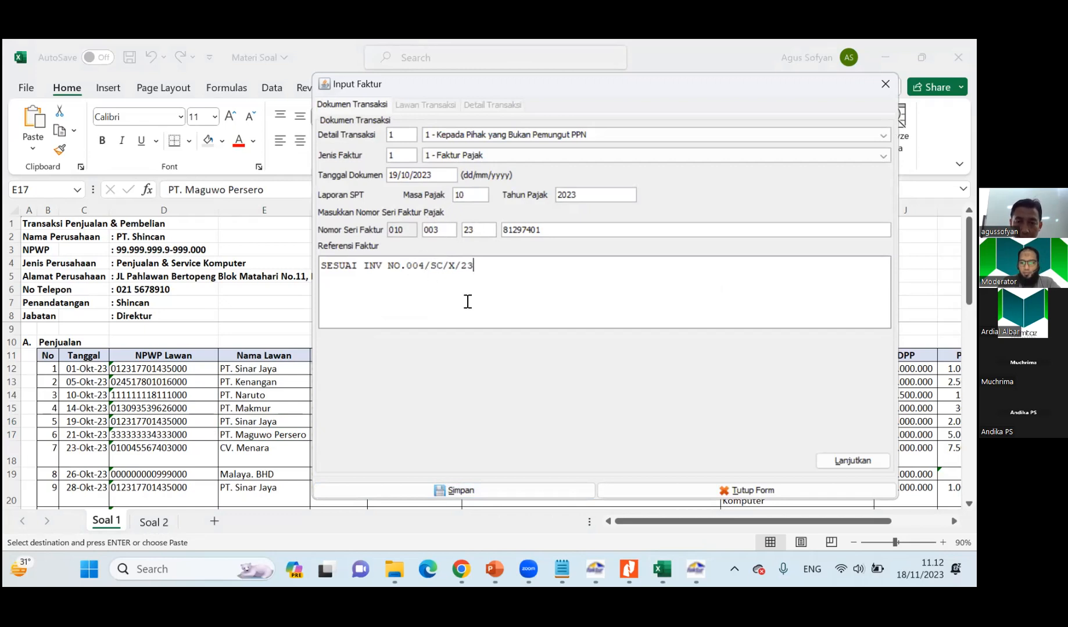
left_click_drag(417, 265, 425, 266)
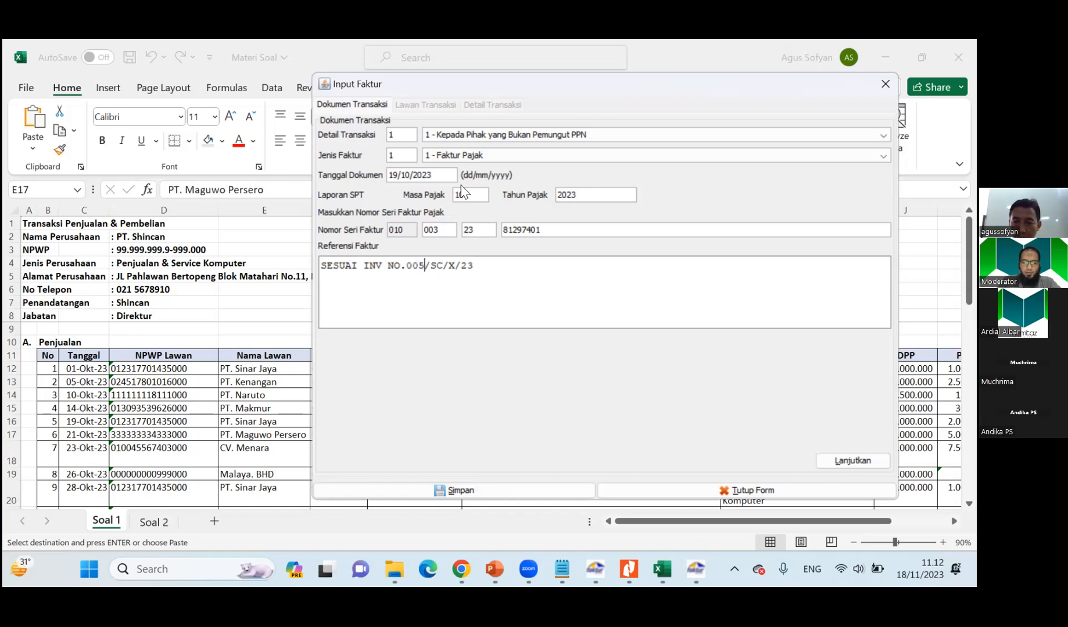
Choose PT. Sinar Jaya from the counterparty reference list and continue to the invoice's transaction details.
left_click(825, 460)
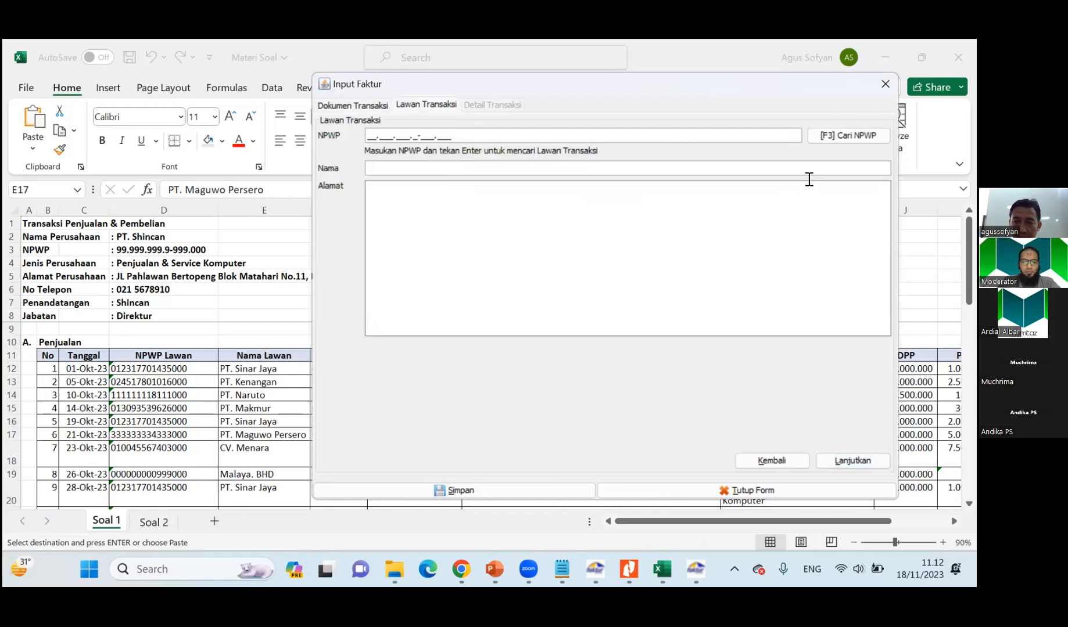
left_click_drag(648, 87, 545, 87)
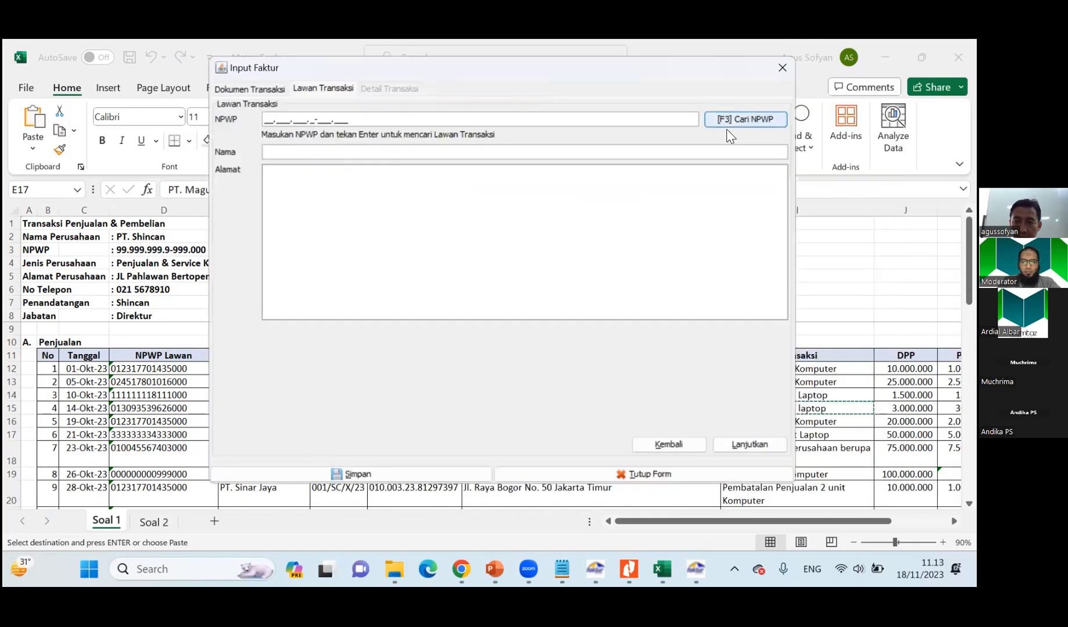
left_click(707, 124)
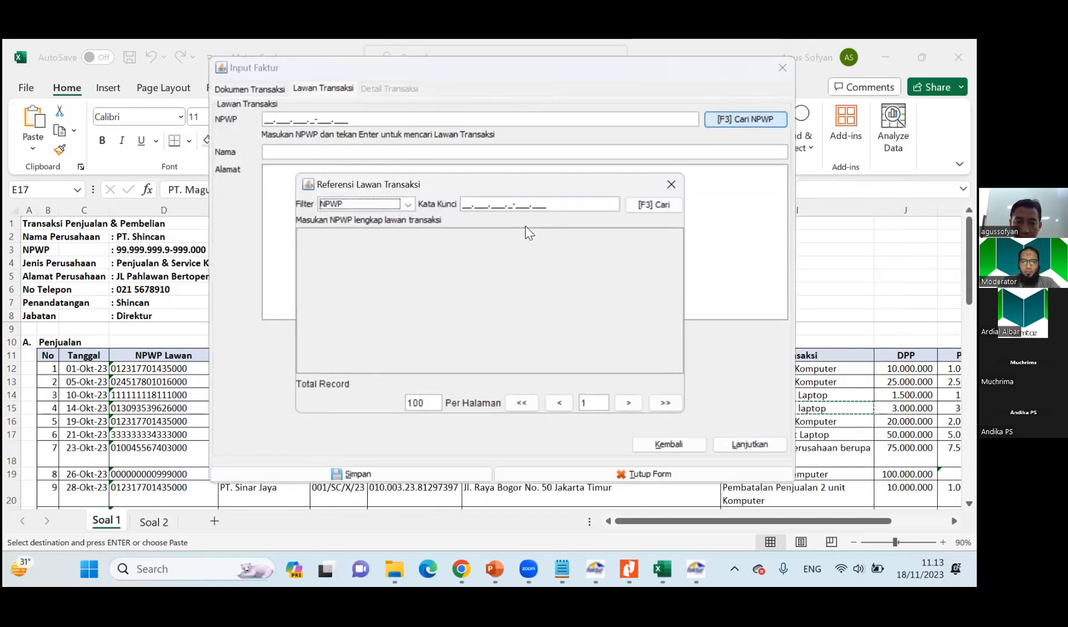
left_click(654, 205)
double_click(388, 254)
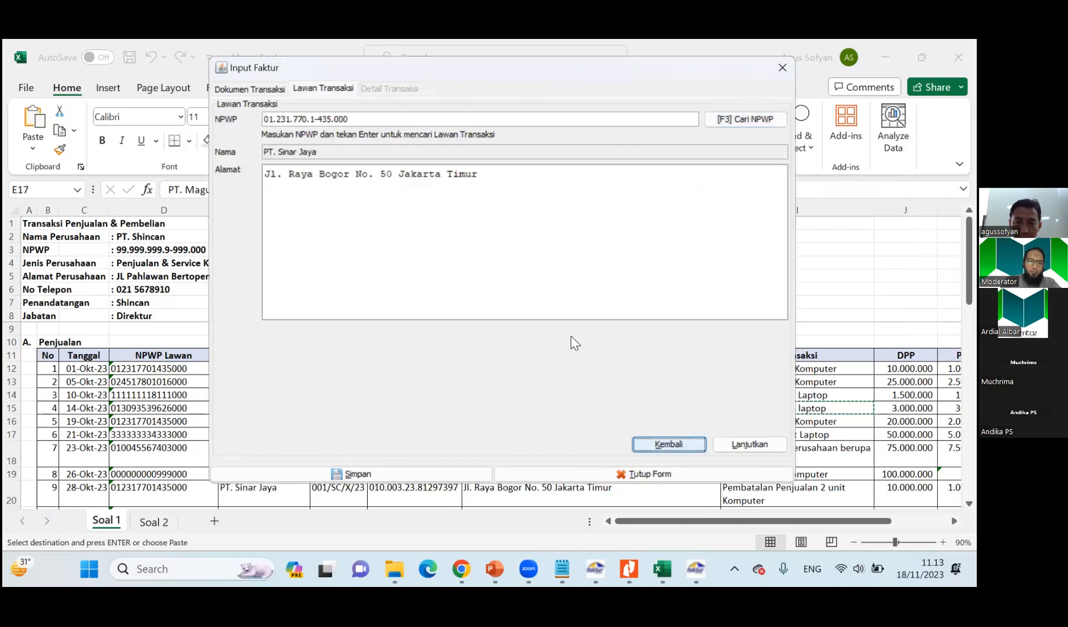
left_click(720, 443)
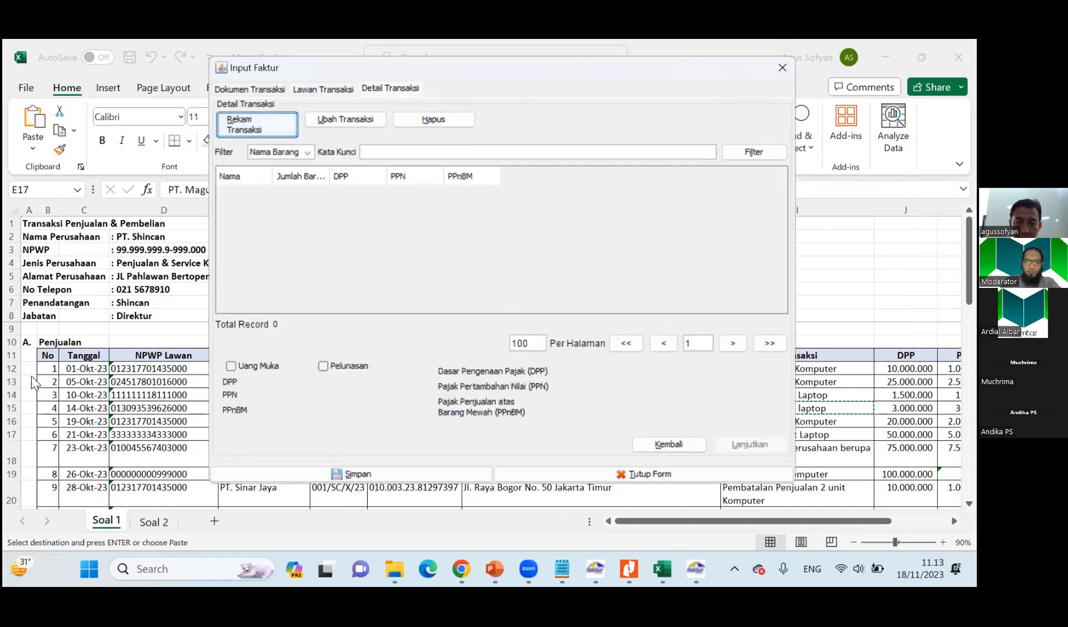
Add a transaction line named Penjualan 2 unit Komputer, copied from PT. Sinar Jaya's 19 October row in the Soal 1 sheet.
left_click(152, 382)
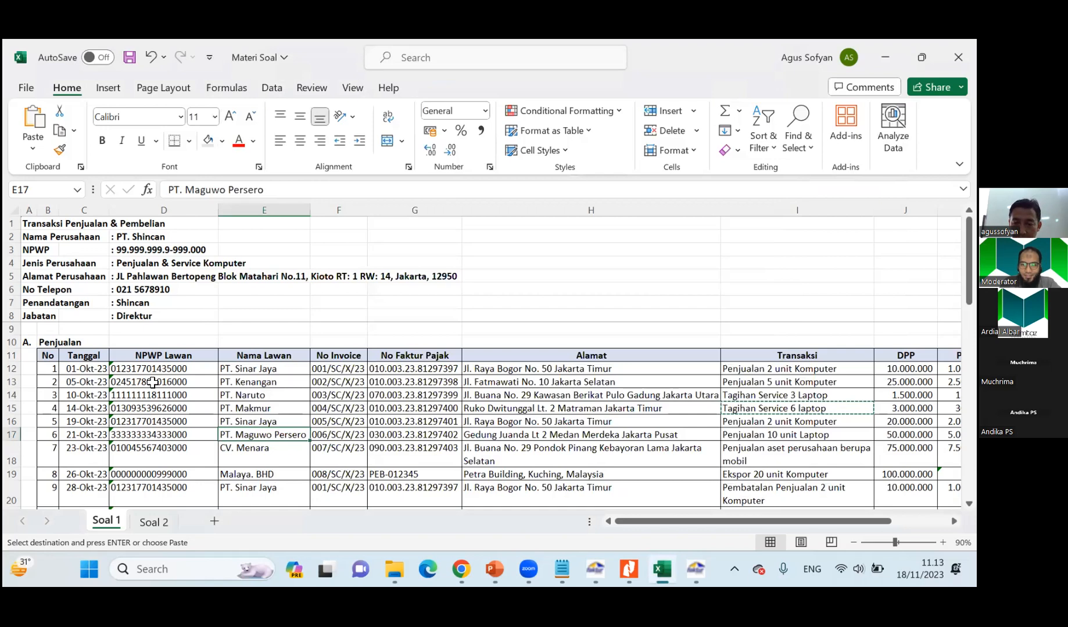
left_click(785, 422)
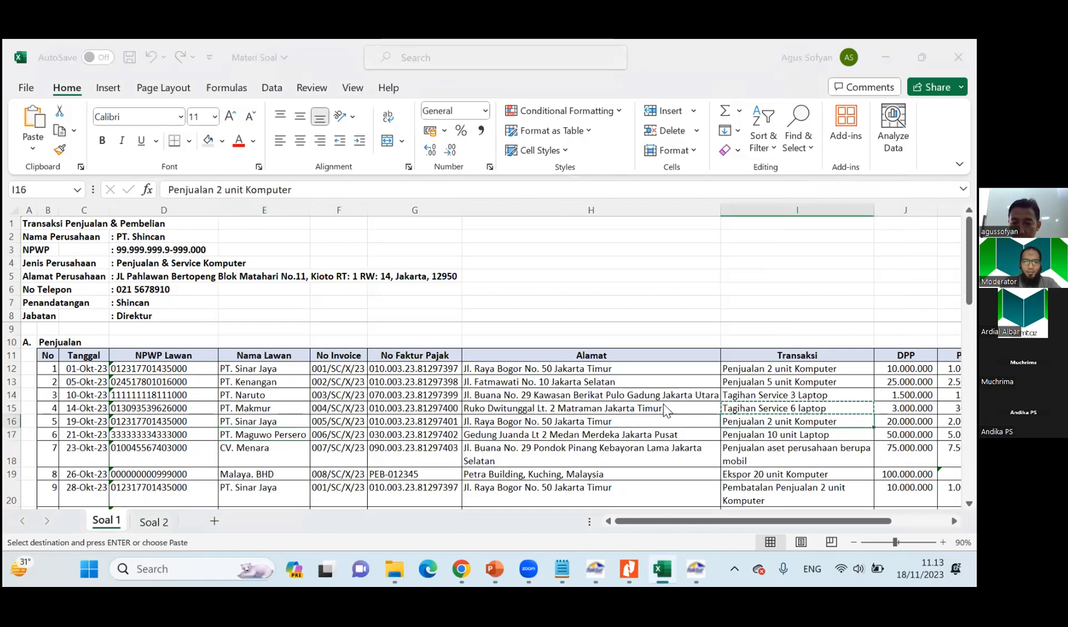
left_click(259, 124)
left_click(467, 169)
key("alt+Tab")
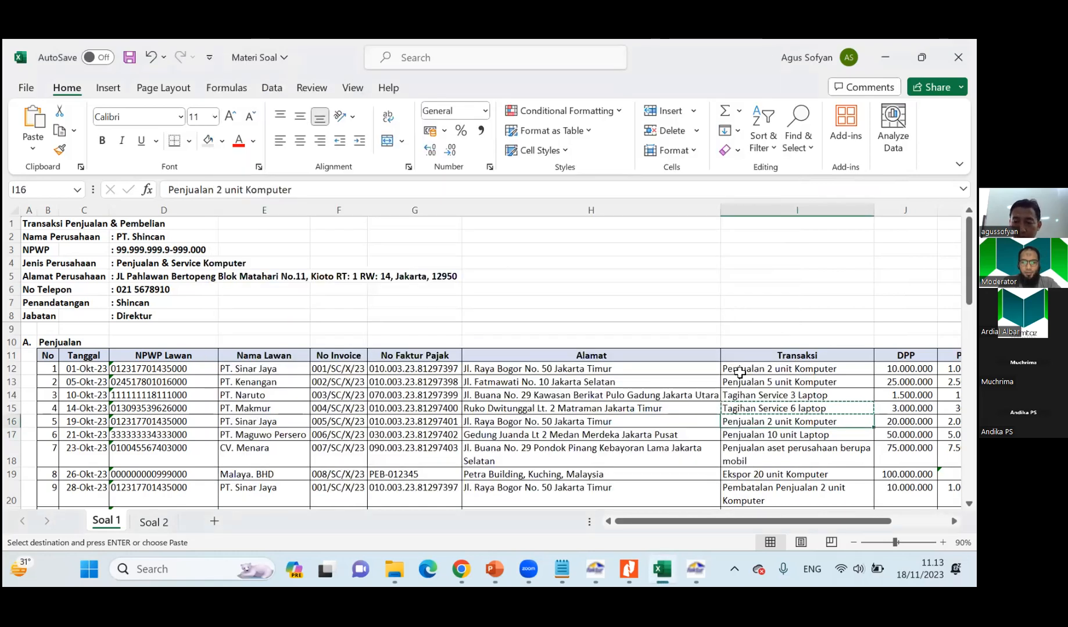
key("alt+Tab")
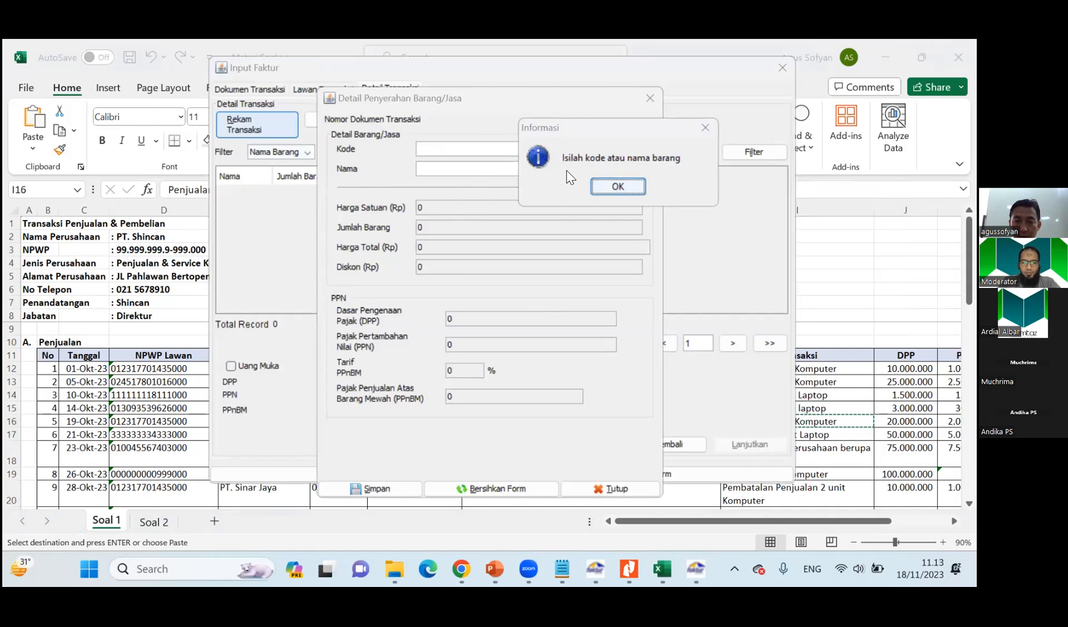
left_click(617, 186)
type("Penjualan 2 unit Komputer")
key("Return")
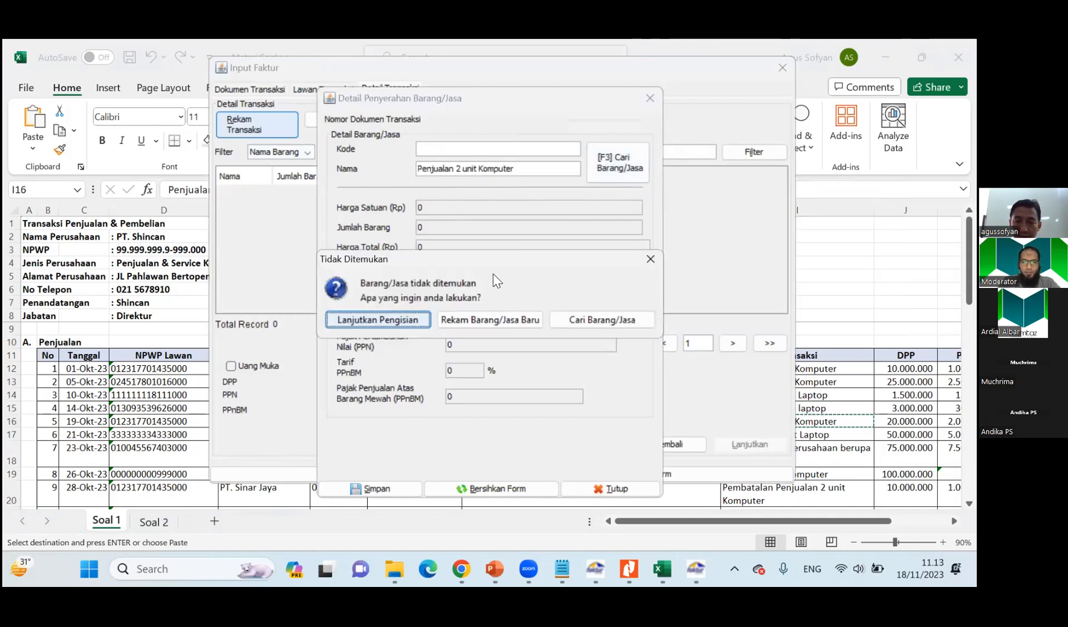
left_click(412, 319)
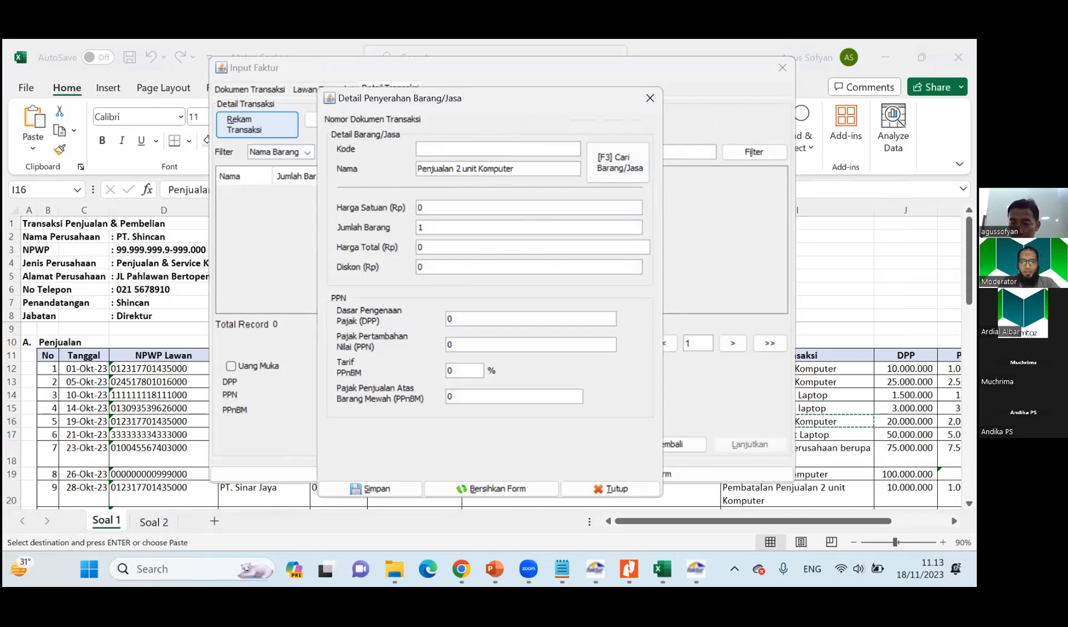
Set the unit price of the Penjualan 2 unit Komputer line to 20.000.000, taken from PT. Sinar Jaya's 19 October row in the Soal 1 sheet.
key("alt+Tab")
key("Right")
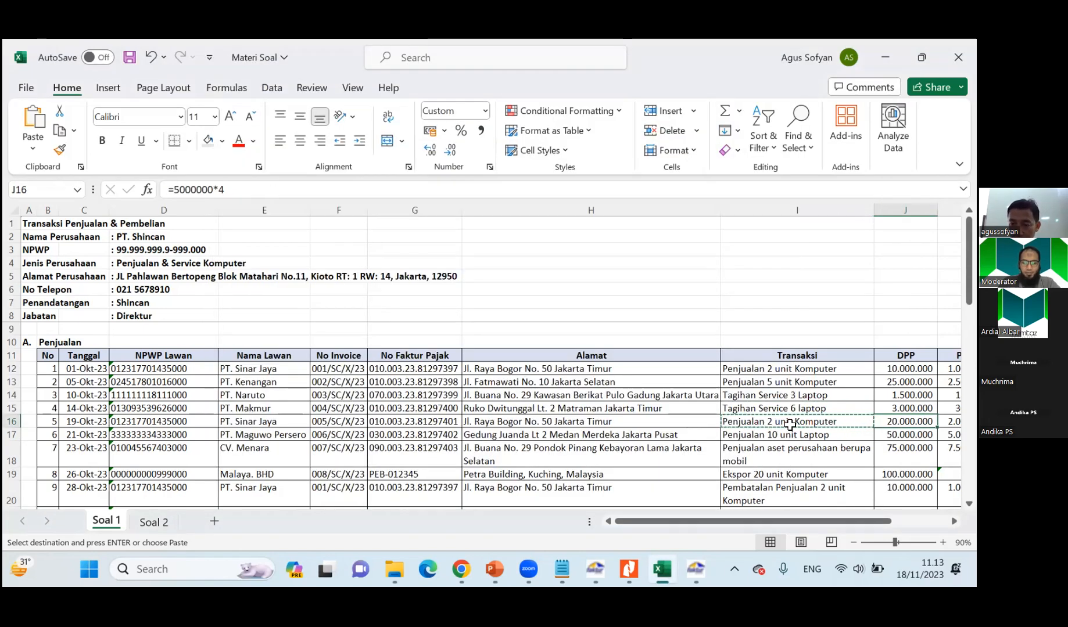
key("alt+Tab")
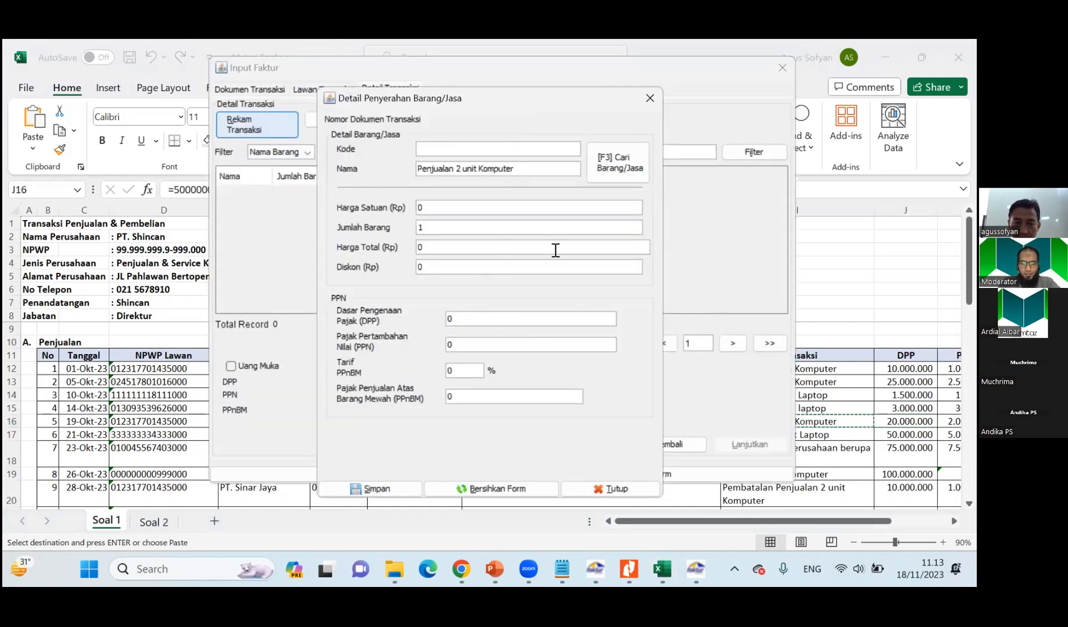
type("000000")
key("Tab")
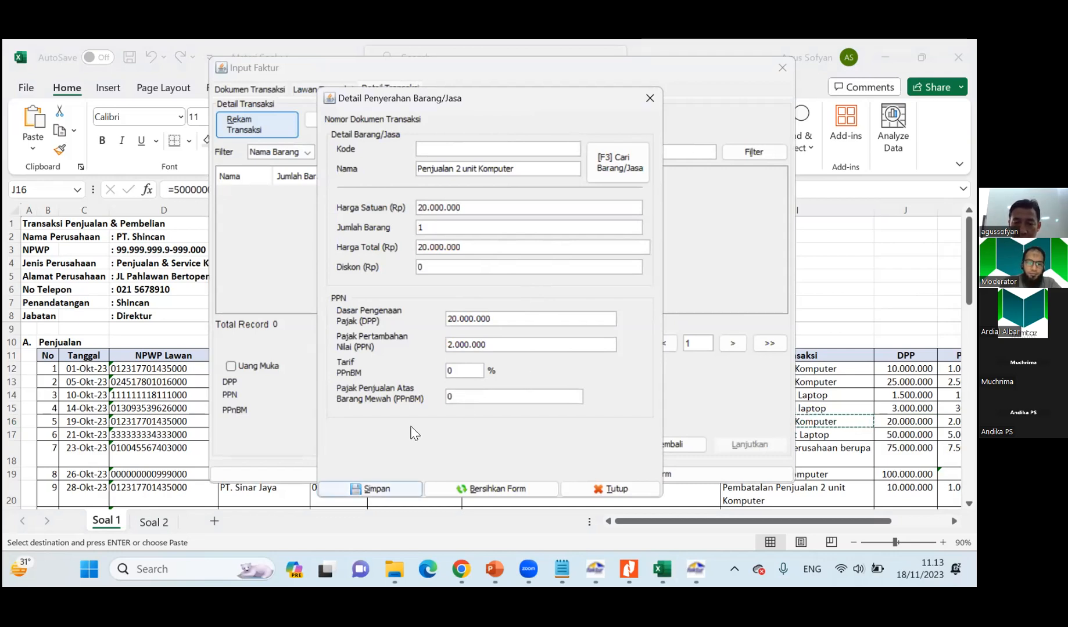
Save the computer line without defining another one, and save PT. Sinar Jaya's invoice, continuing to a new invoice document.
left_click(371, 489)
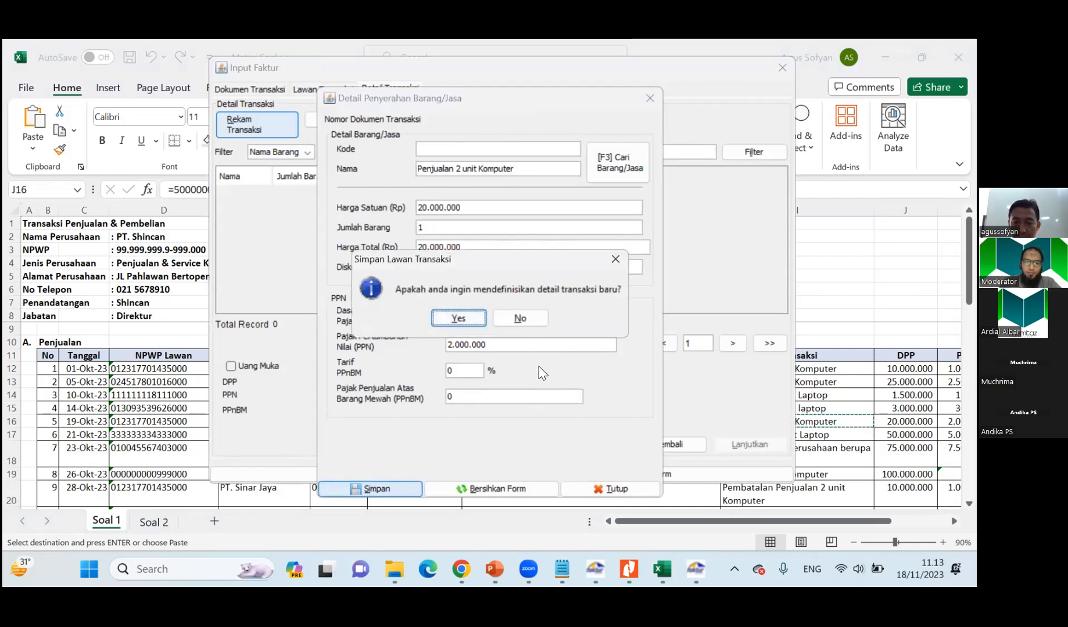
left_click(521, 323)
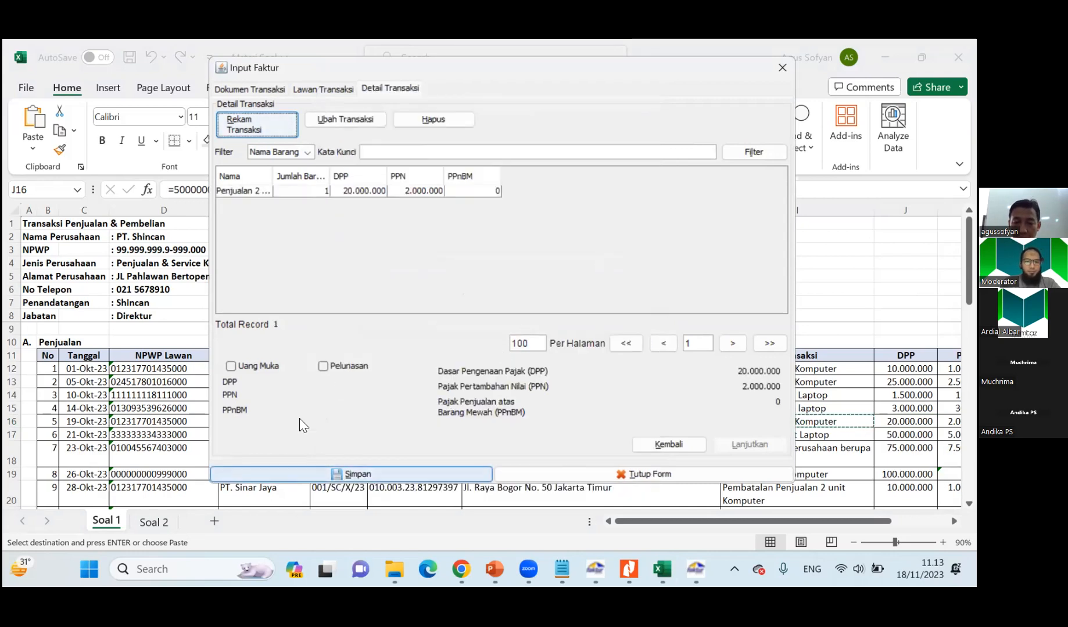
key("alt+s")
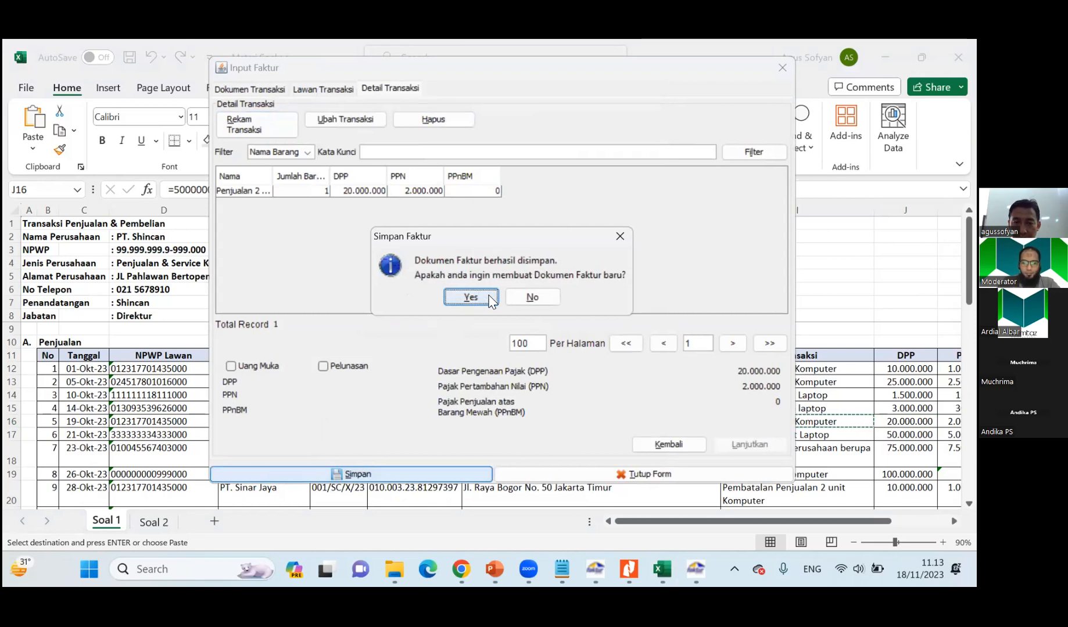
left_click(489, 300)
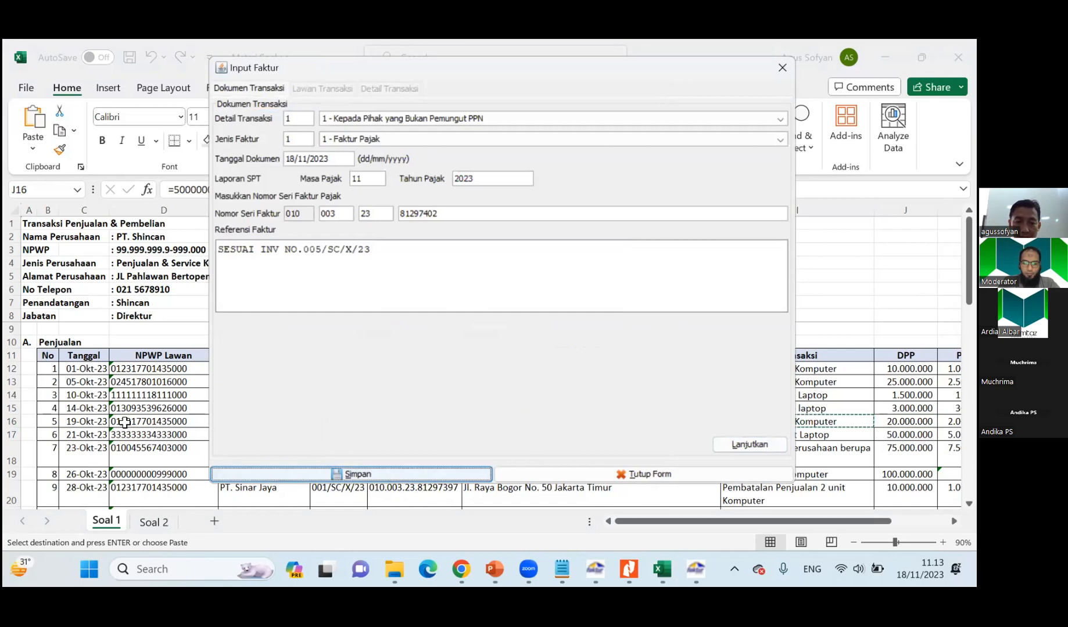
Compare the new invoice form with PT. Maguwo Persero's 21 October sale in row 6 of the Soal 1 list.
left_click(128, 423)
left_click(175, 433)
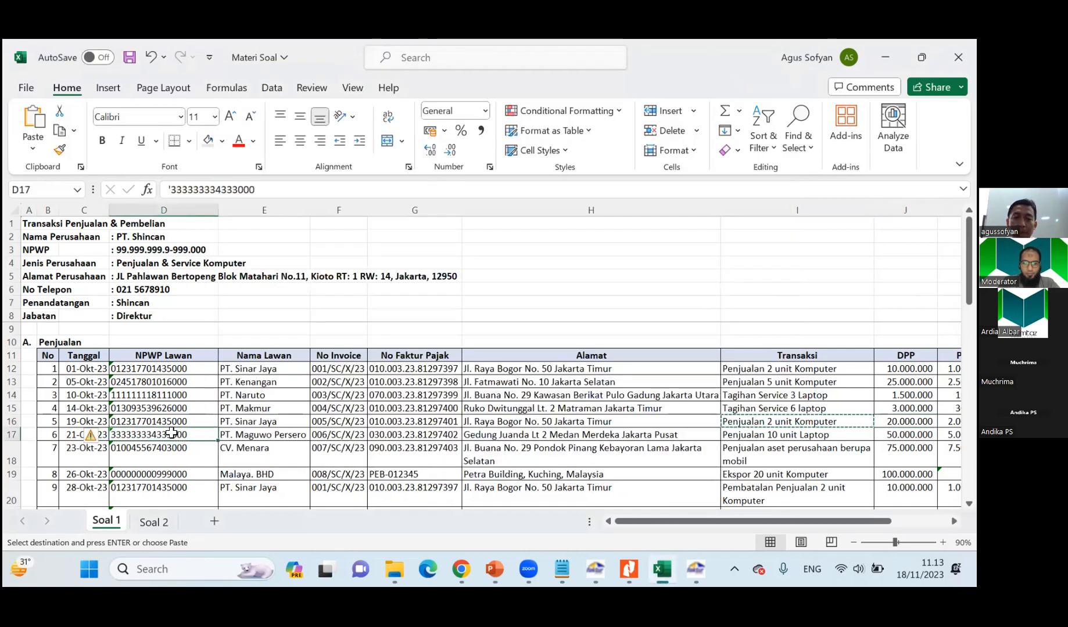
key("alt+Tab")
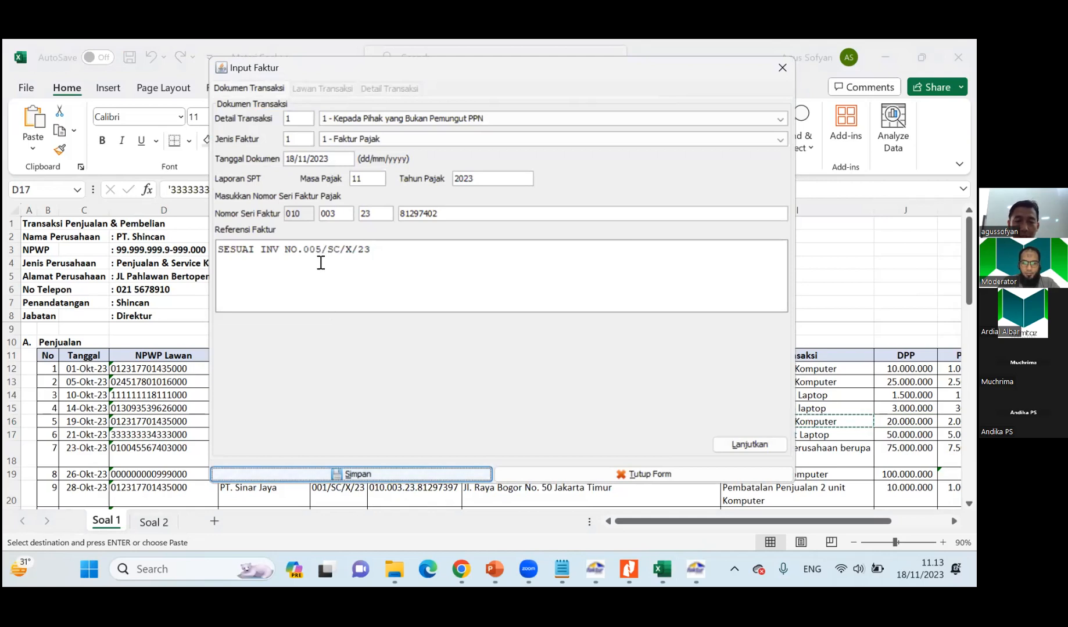
key("alt+Tab")
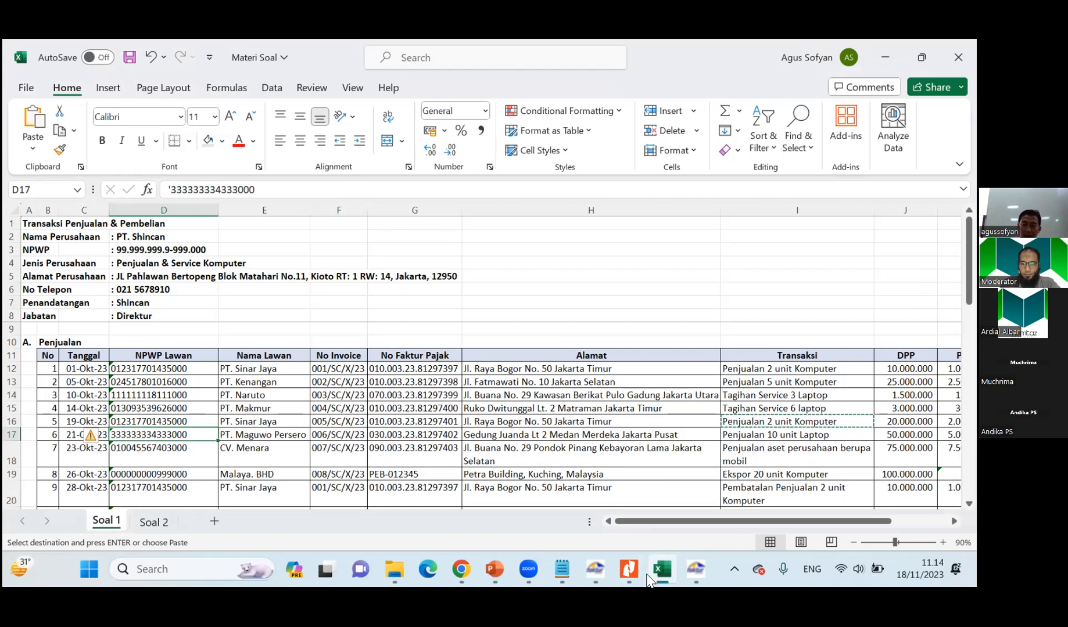
Switch to the Faktur presentation of PER 03 PJ 2022 and examine the Kode Transaksi dalam Faktur Pajak slide.
mouse_move(634, 581)
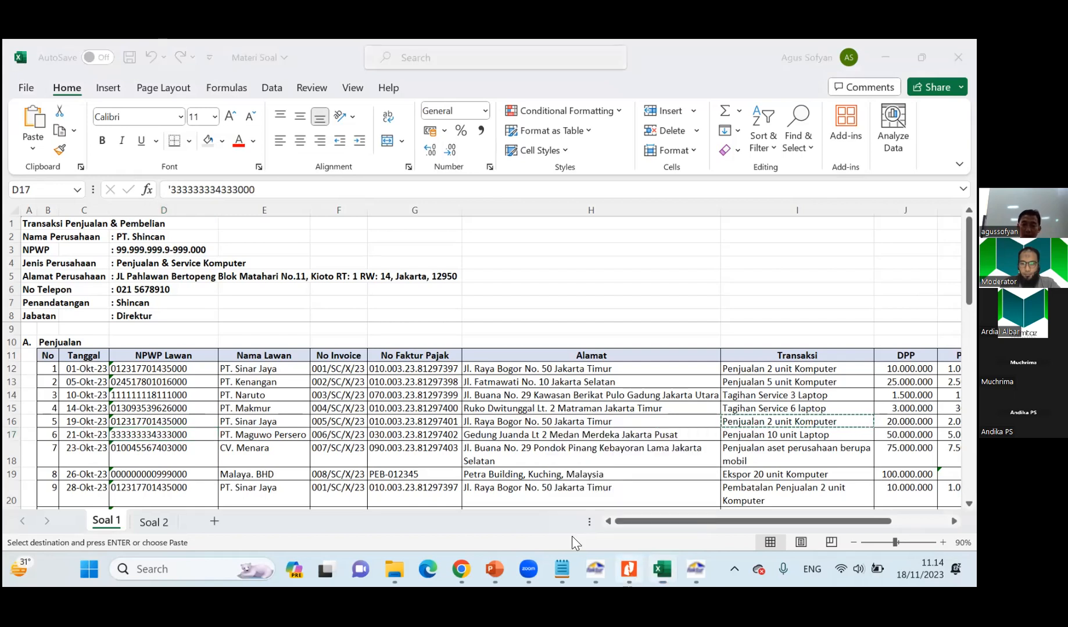
left_click(572, 537)
mouse_move(493, 577)
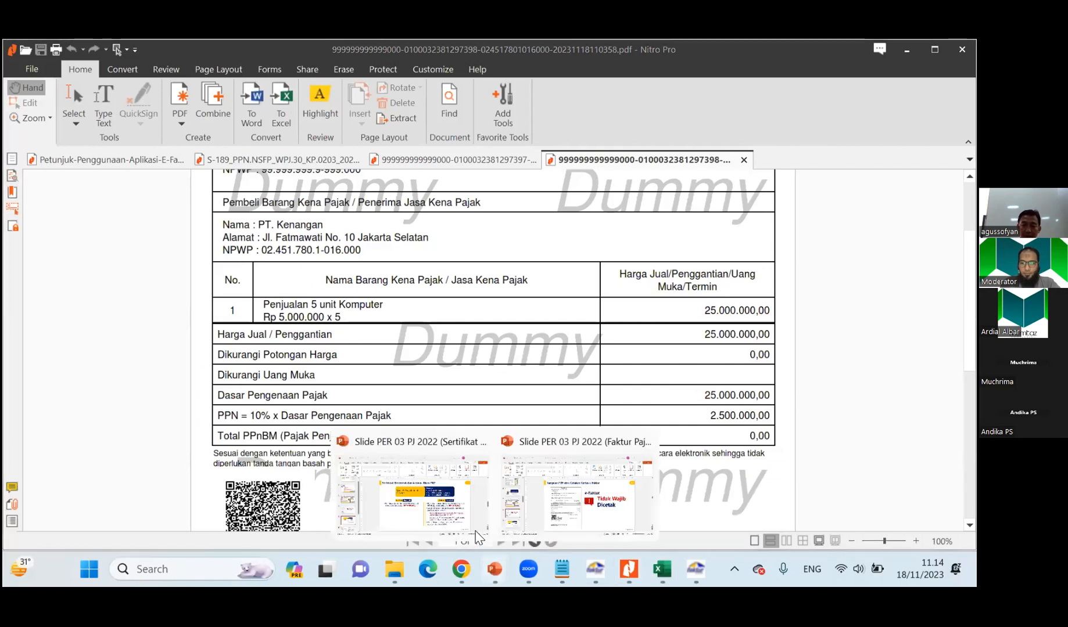
left_click(439, 508)
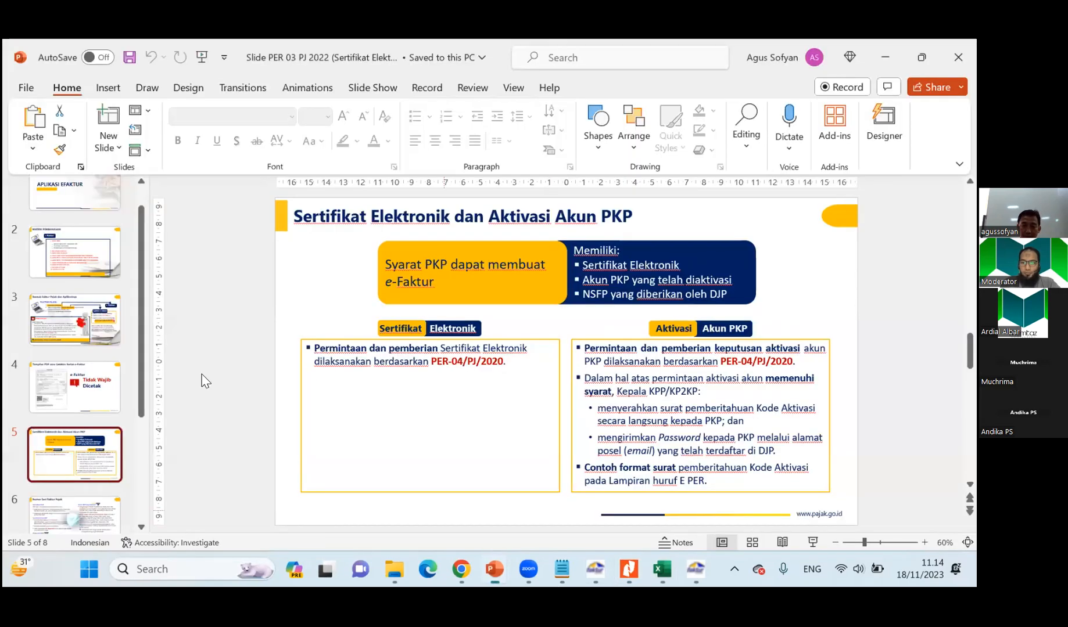
left_click(558, 523)
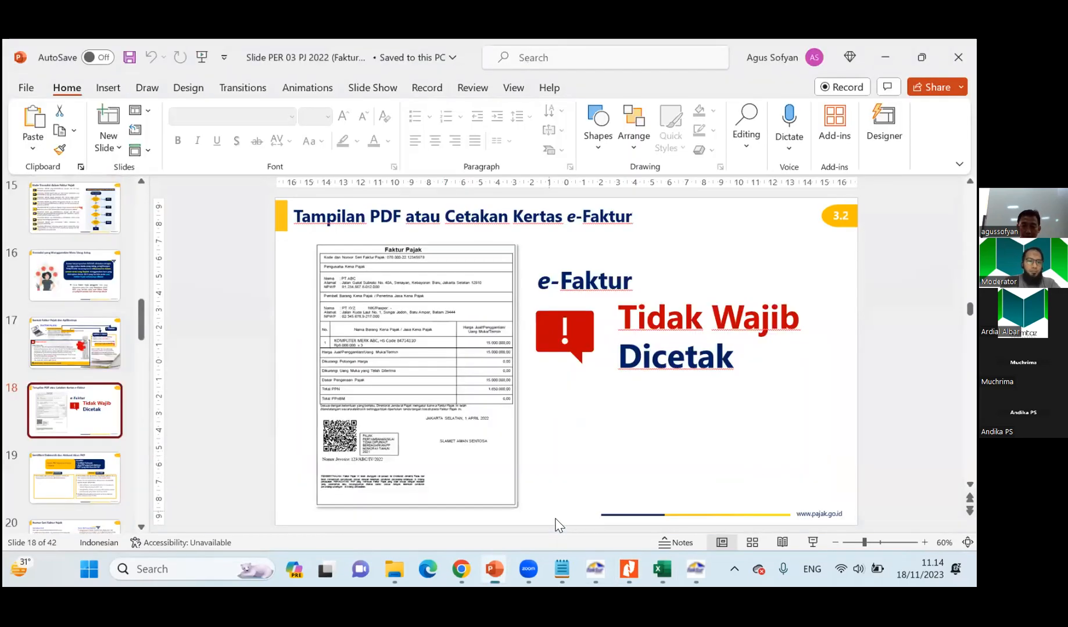
scroll(96, 395, "up", 3)
left_click(96, 401)
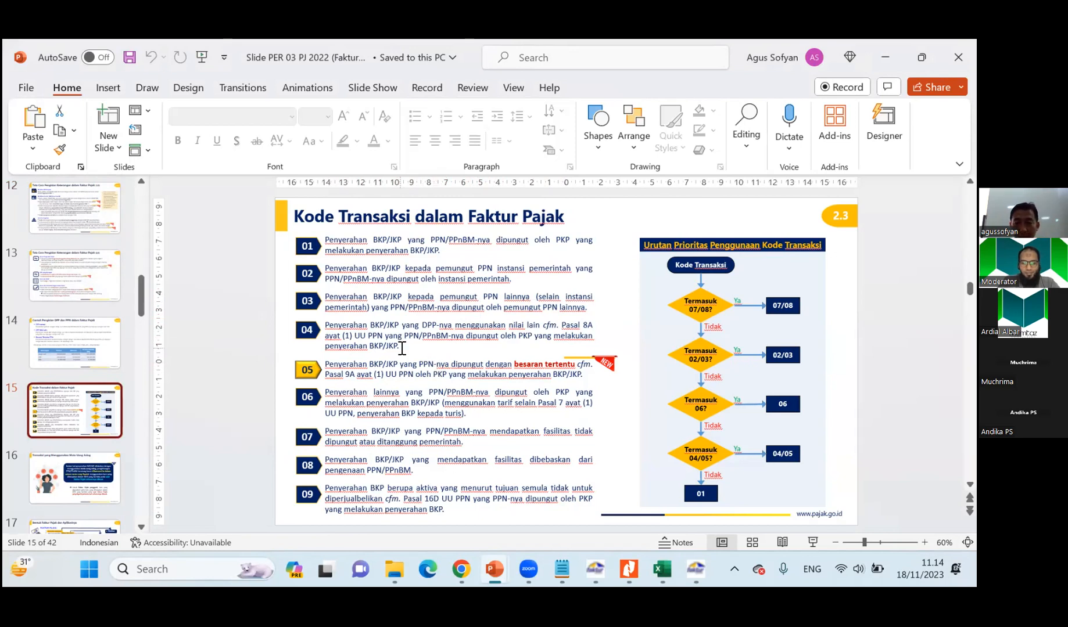
Return to the E-Faktur invoice form and set its transaction detail to 3 - Kepada Pemungut Selain Bendaharawan.
key("alt+Tab")
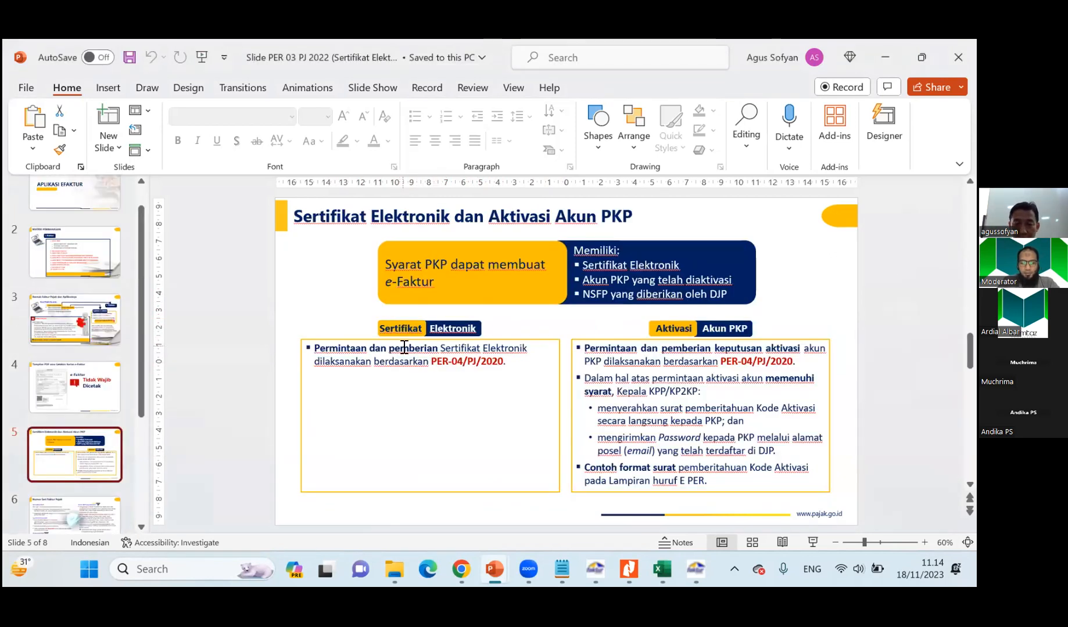
key("alt+Tab")
key("alt+Tab")
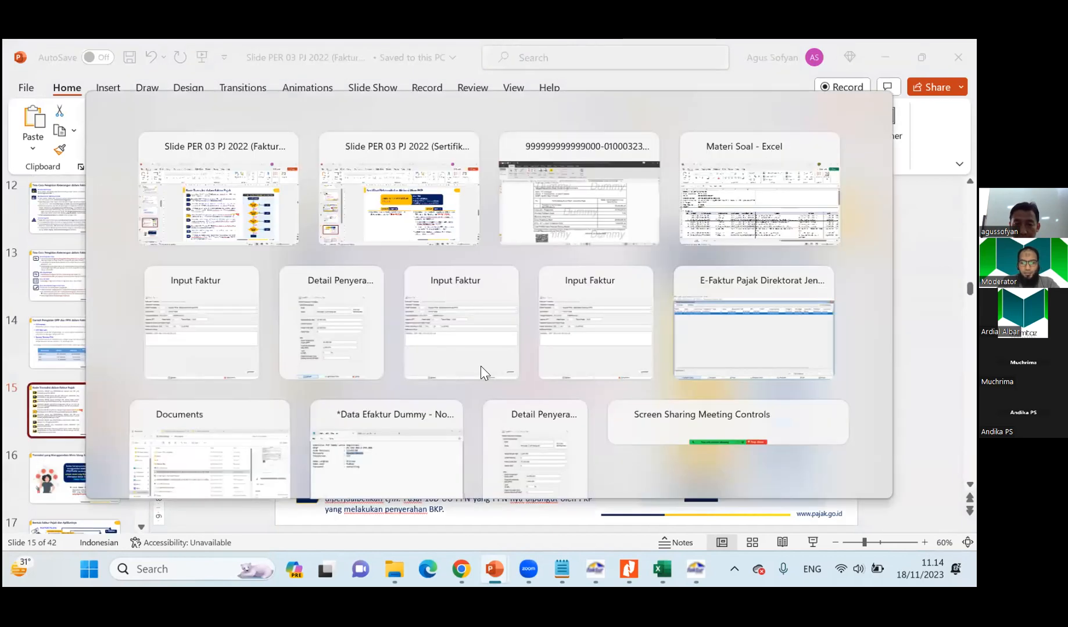
key("Tab")
key("Tab")
key("Tab")
key("Tab")
key("Tab")
key("Tab")
key("Tab")
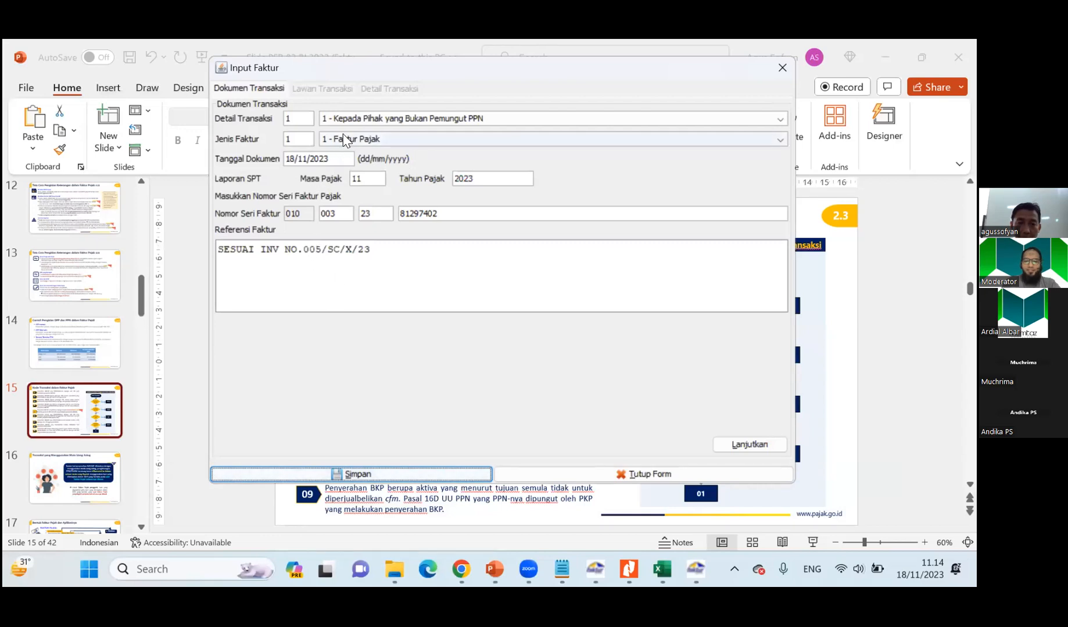
left_click(347, 117)
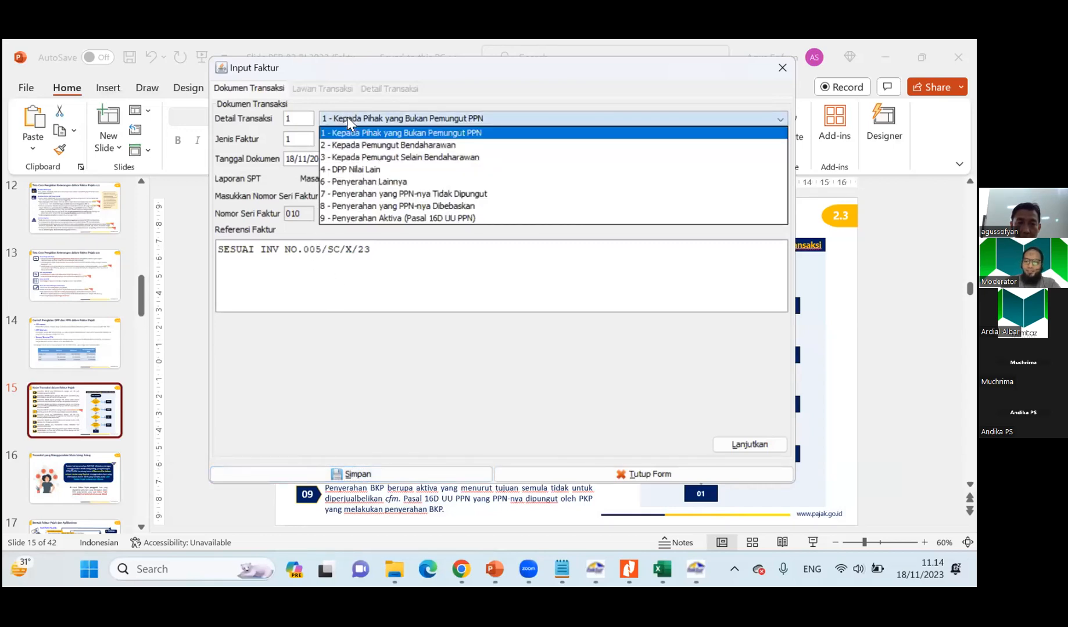
left_click(350, 155)
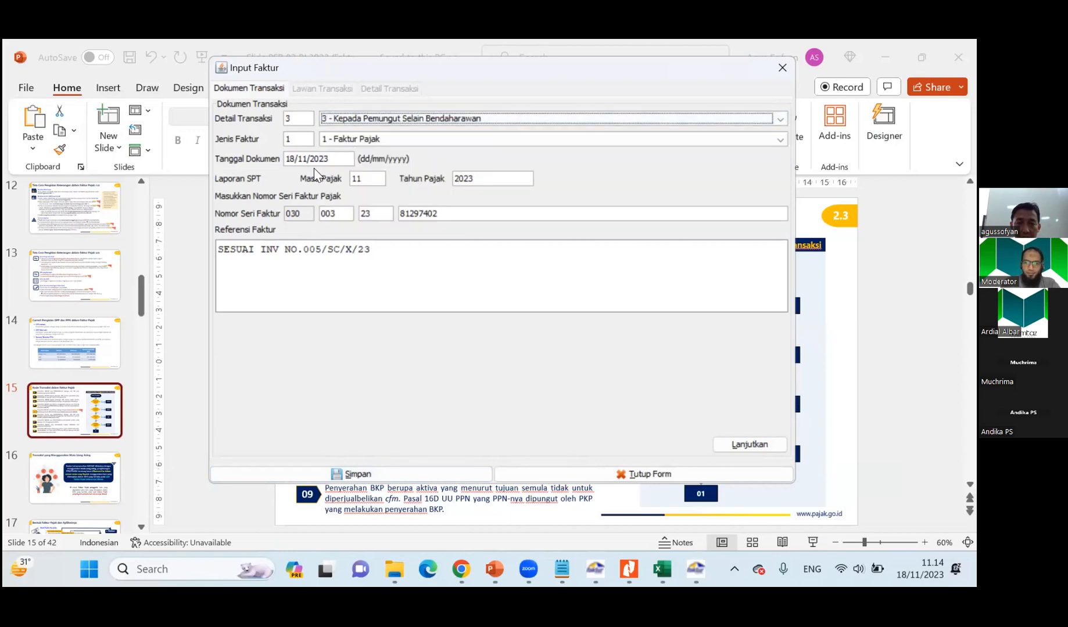
left_click(350, 124)
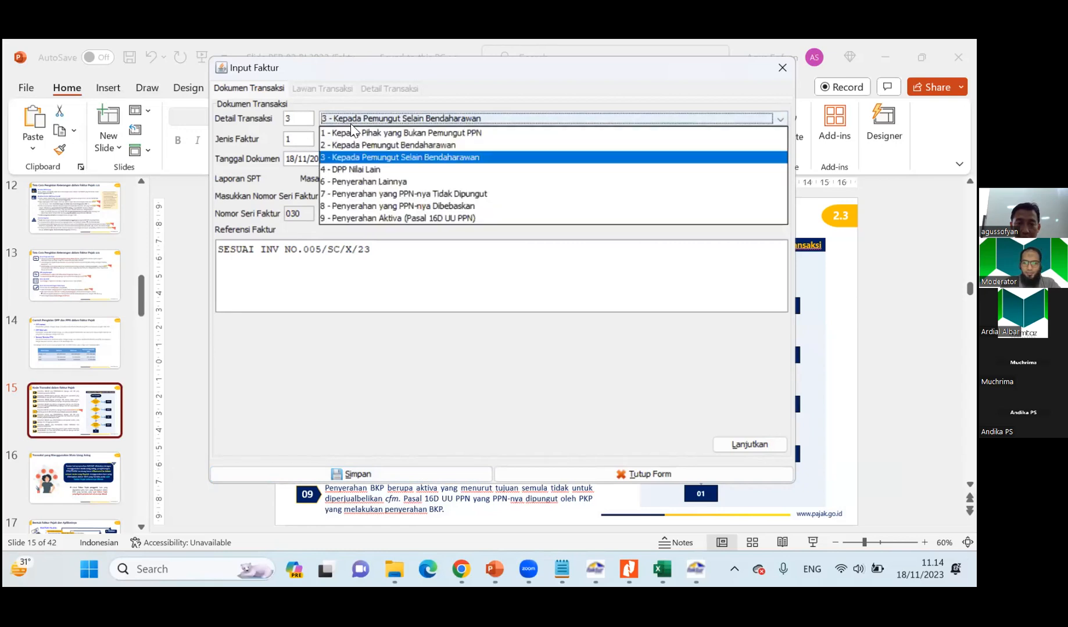
left_click(351, 155)
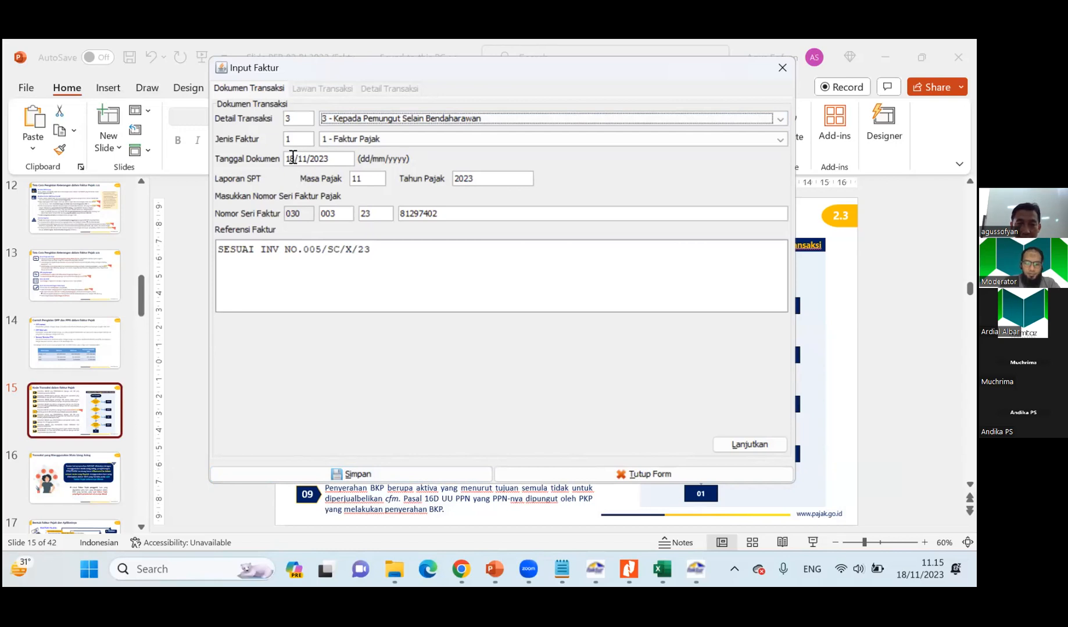
Set the invoice's document date to 21/10/2023, copied from the Soal 1 sheet, and its reference to SESUAI INV NO.006/SC/X/23.
key("alt+Tab")
key("alt+Tab")
key("alt+Tab")
key("alt+Tab")
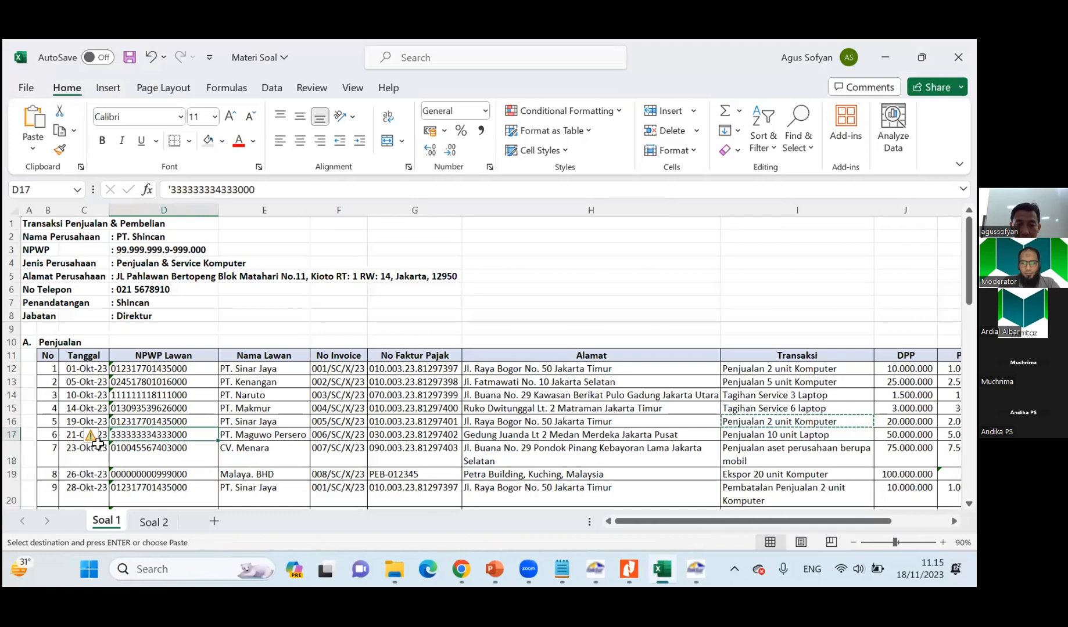
key("alt+Tab")
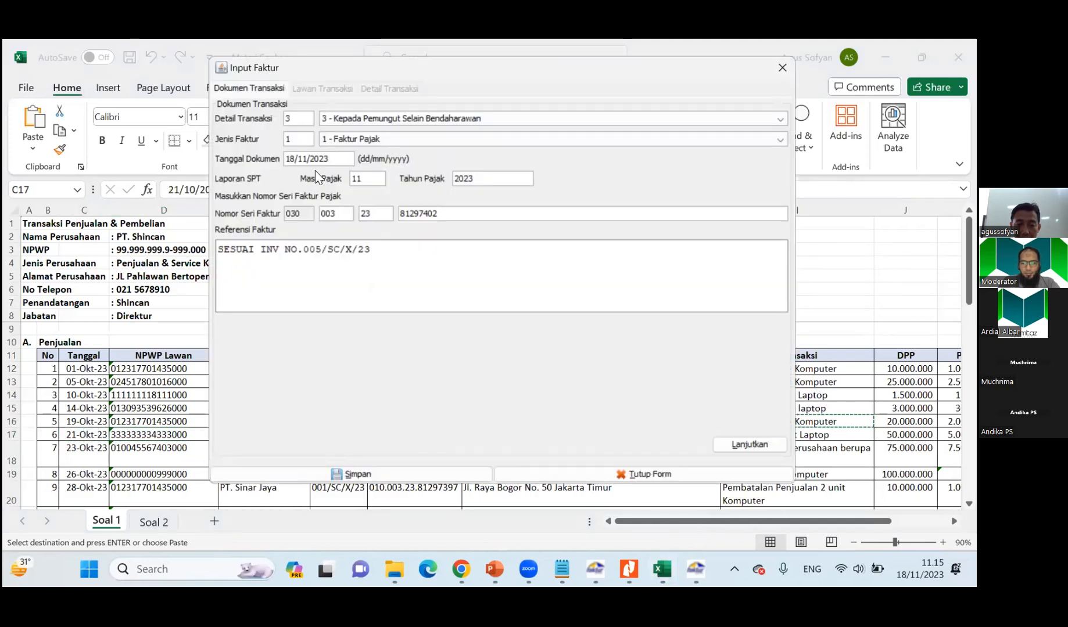
type("21/10/2023")
key("BackSpace")
type("6")
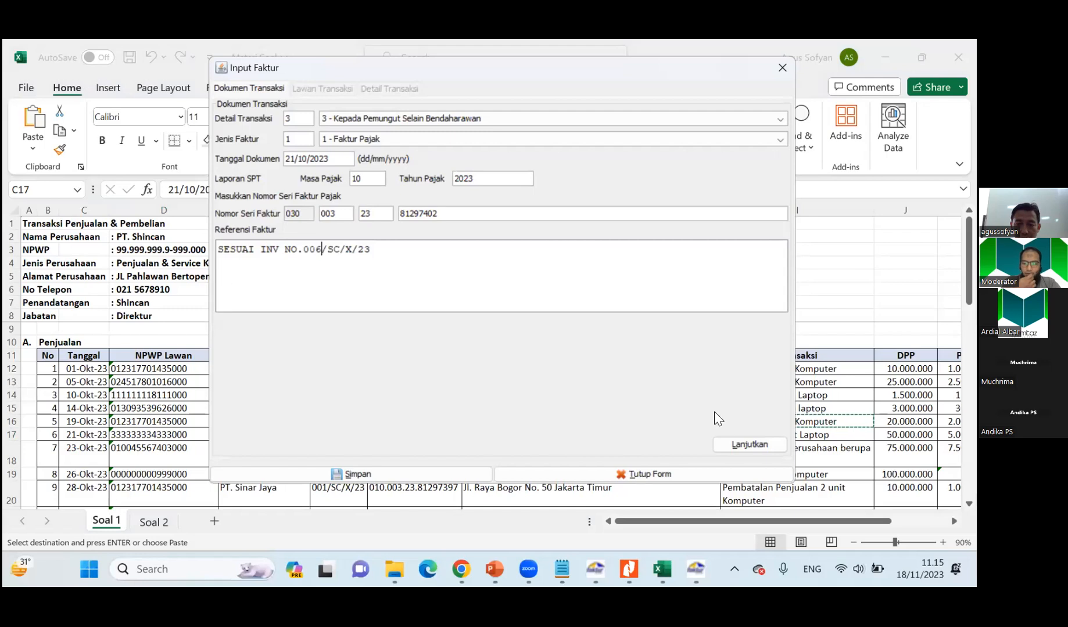
Choose PT. Maguwo Persero from the counterparty reference list and continue to the invoice's transaction details.
left_click(739, 443)
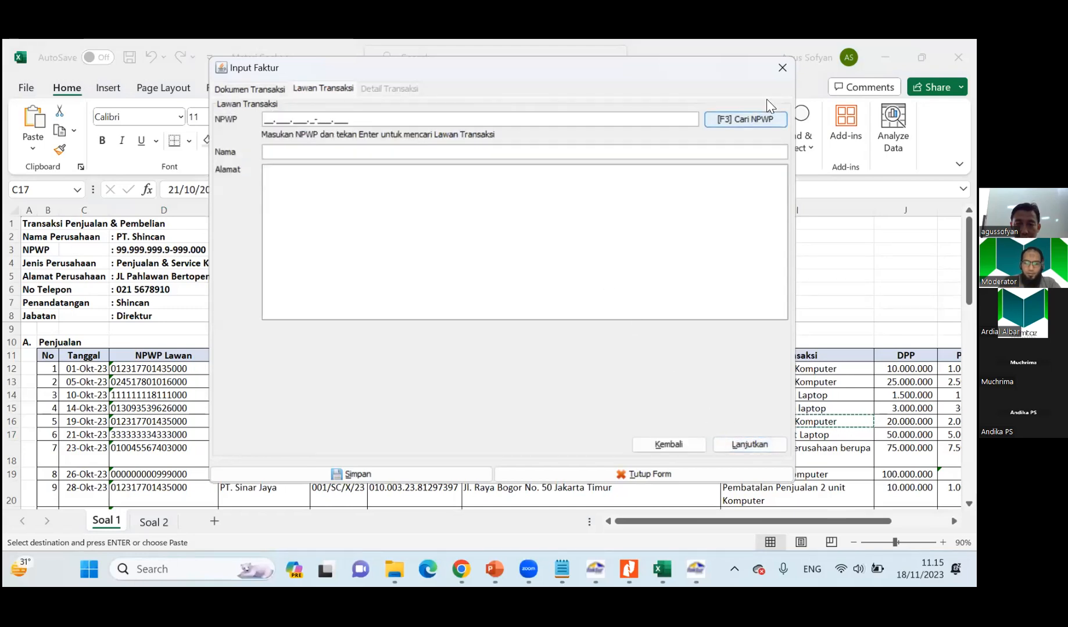
left_click(727, 122)
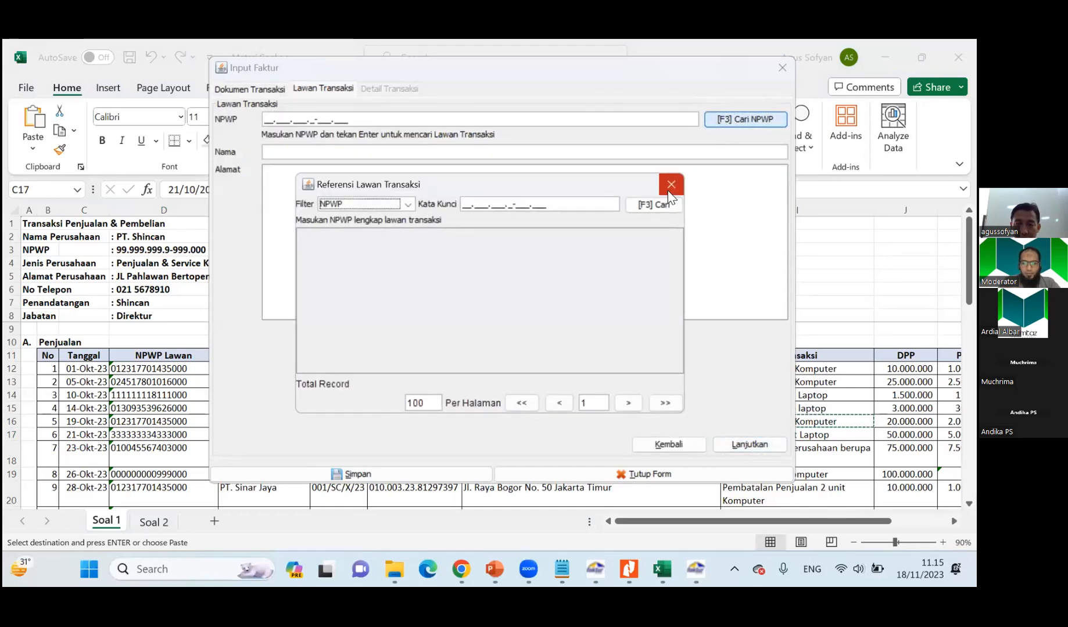
left_click(656, 205)
double_click(429, 302)
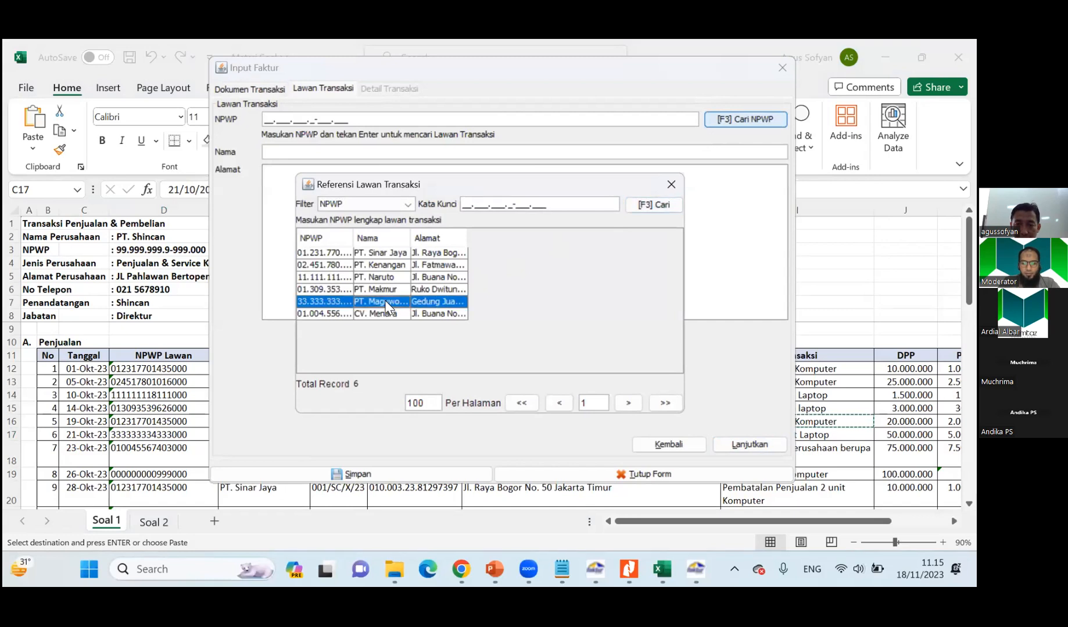
left_click(741, 441)
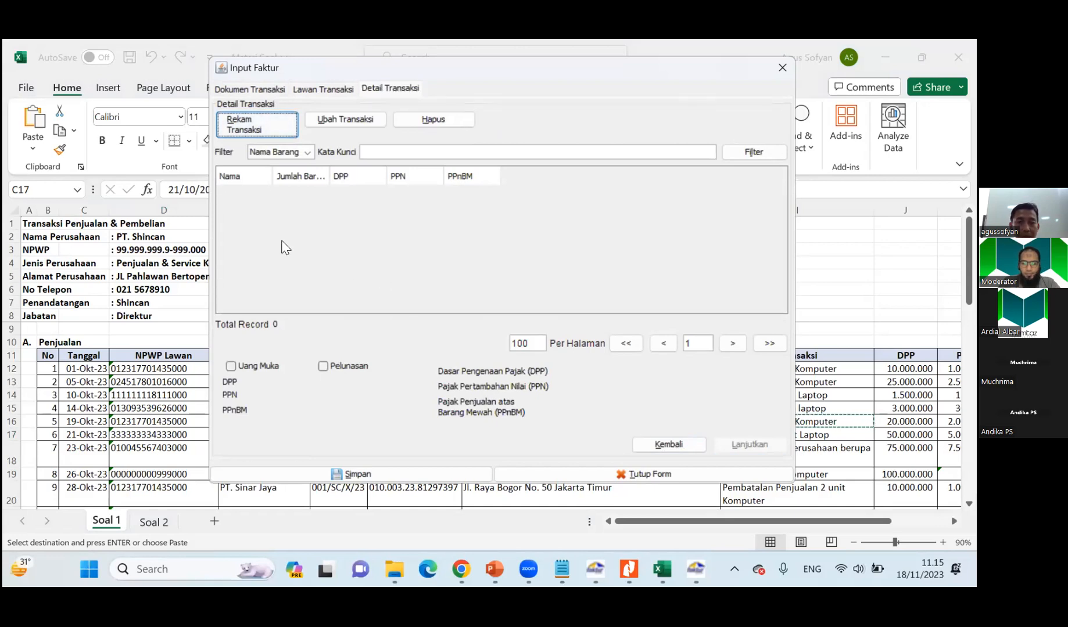
Add a transaction line named Penjualan 10 unit Laptop, copied from PT. Maguwo Persero's 21 October row in the Soal 1 sheet.
left_click(250, 127)
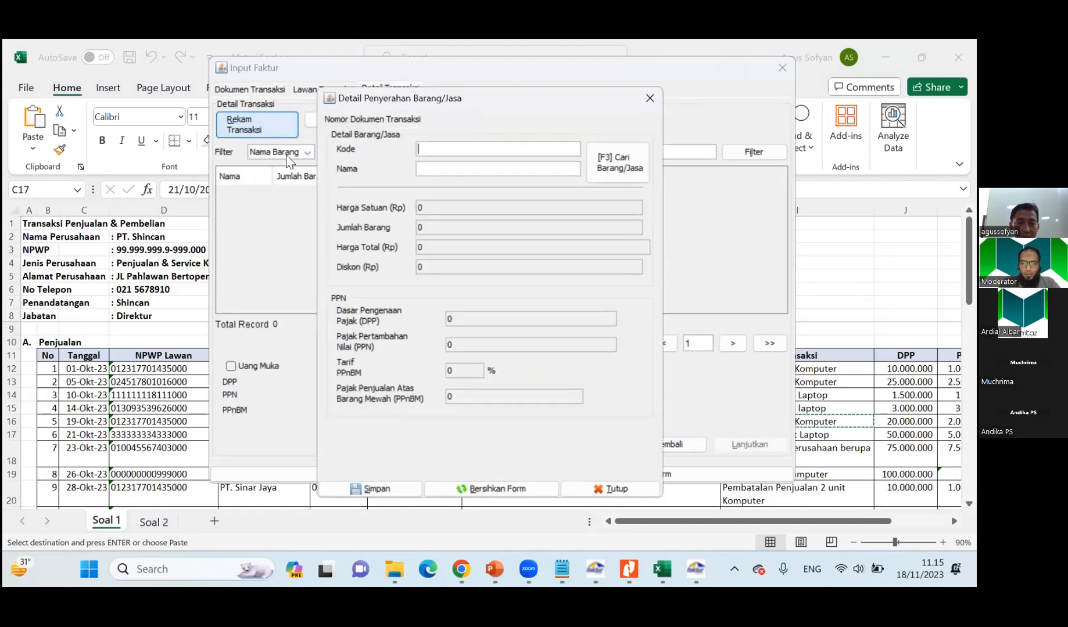
key("alt+Tab")
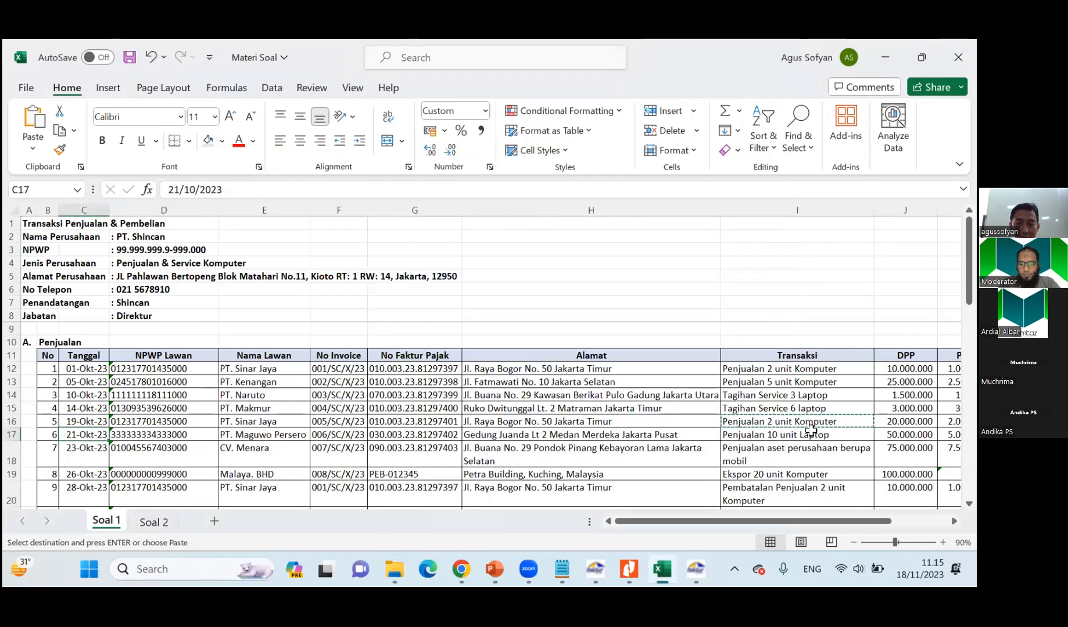
left_click(810, 433)
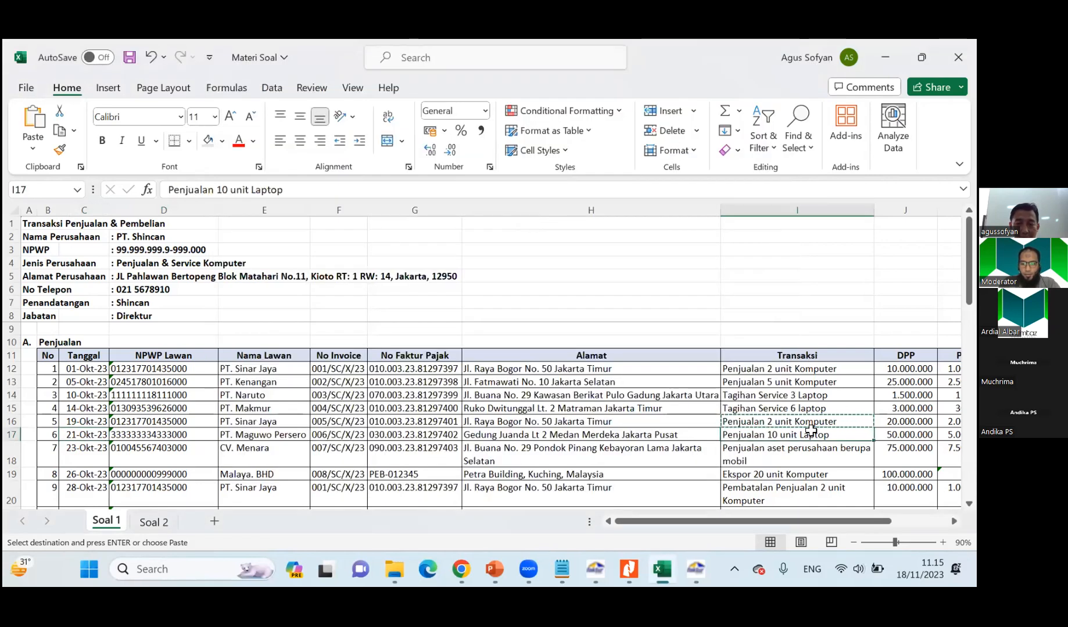
key("alt+Tab")
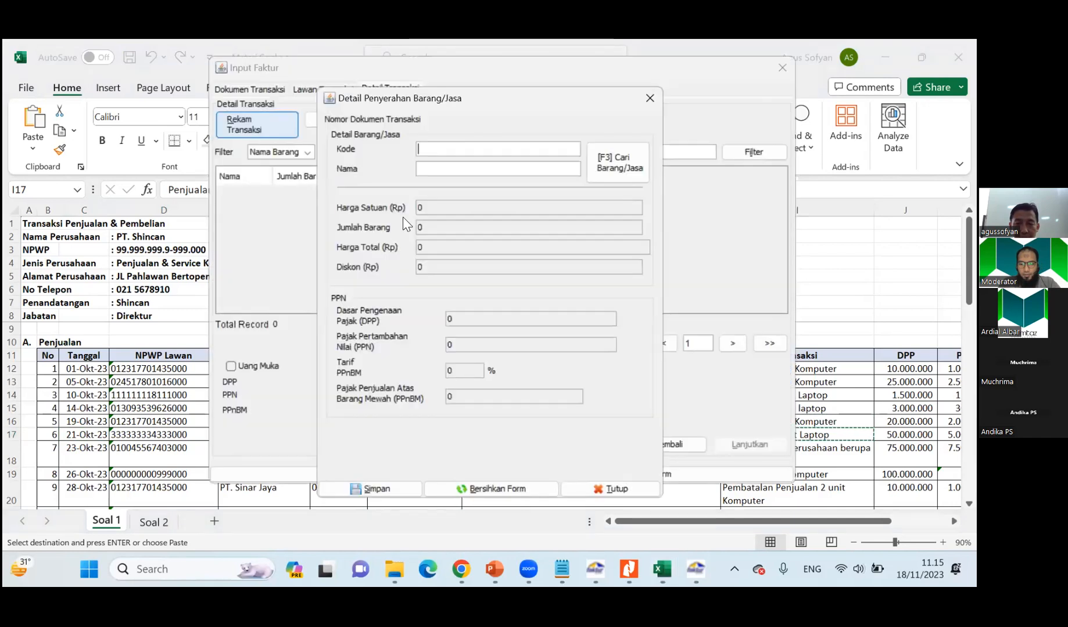
type("Penjualan 10 unit Laptop")
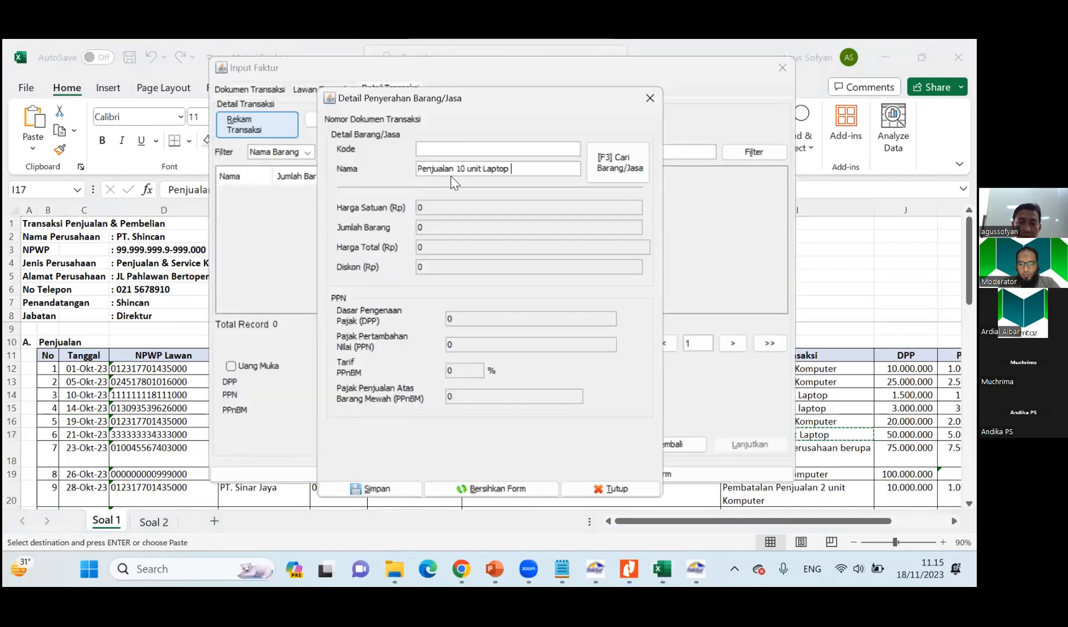
key("Return")
left_click(377, 319)
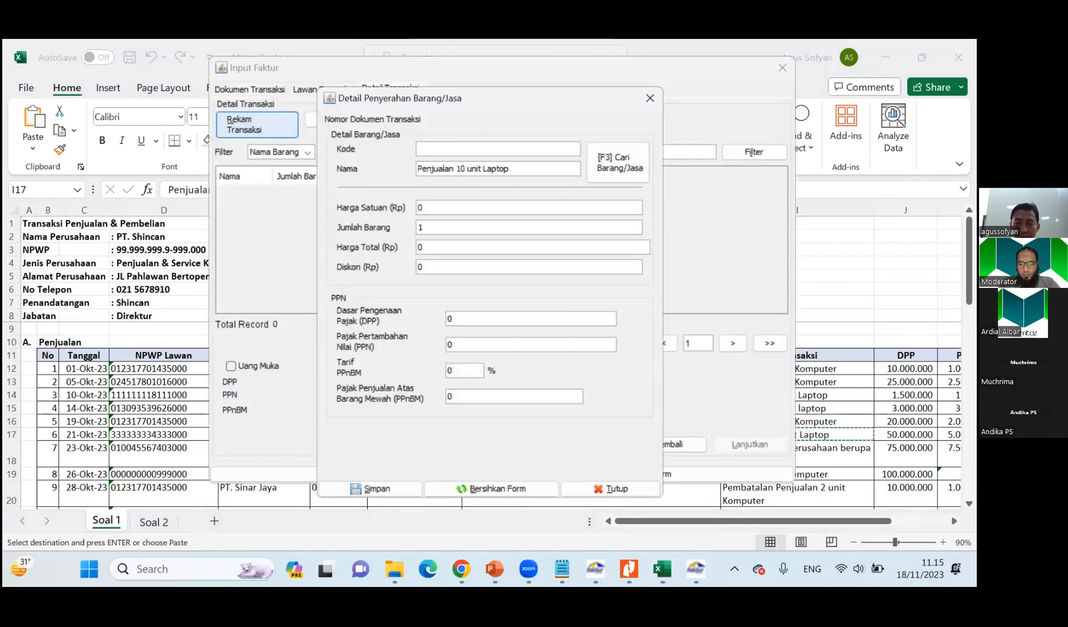
Set the laptop line's unit price to Rp 50.000.000, save the line and close the item detail form.
key("alt+Tab")
key("alt+Tab")
type("50000")
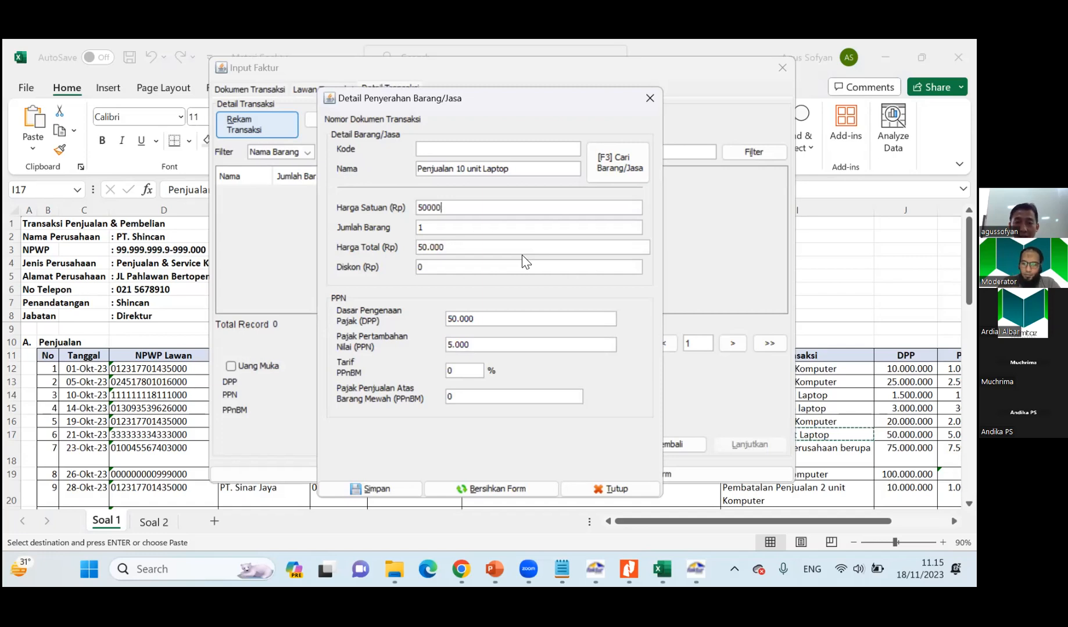
type("0000")
key("Tab")
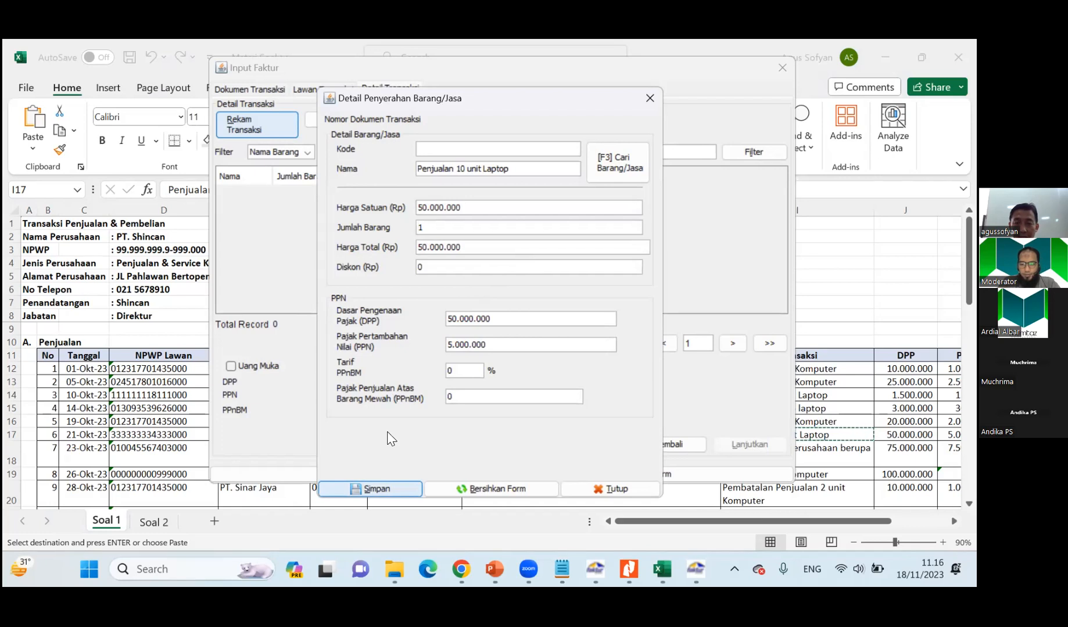
key("Return")
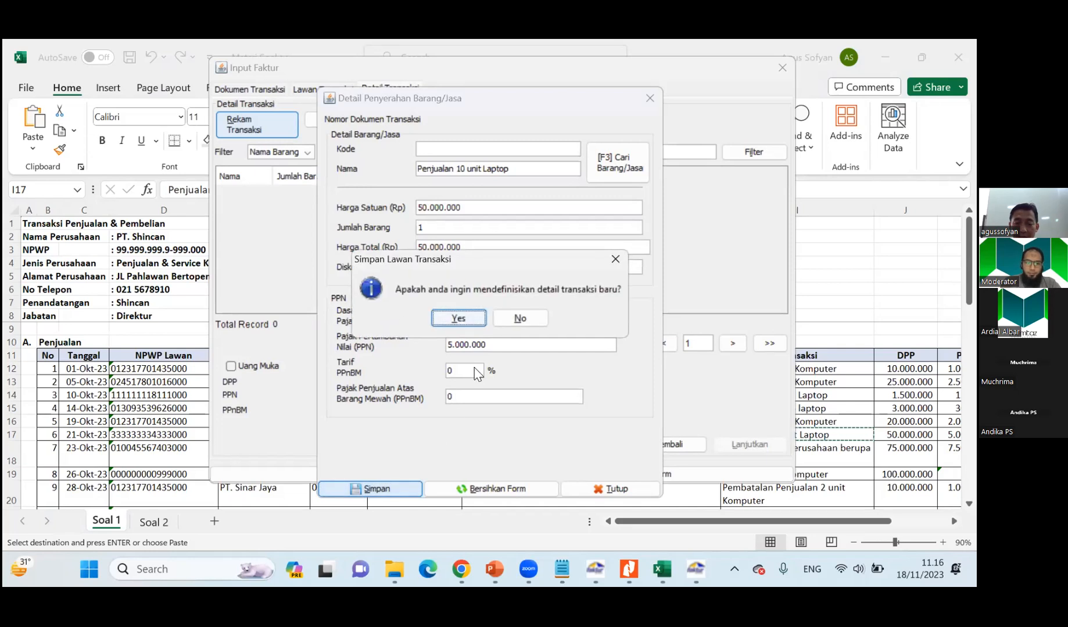
left_click(469, 321)
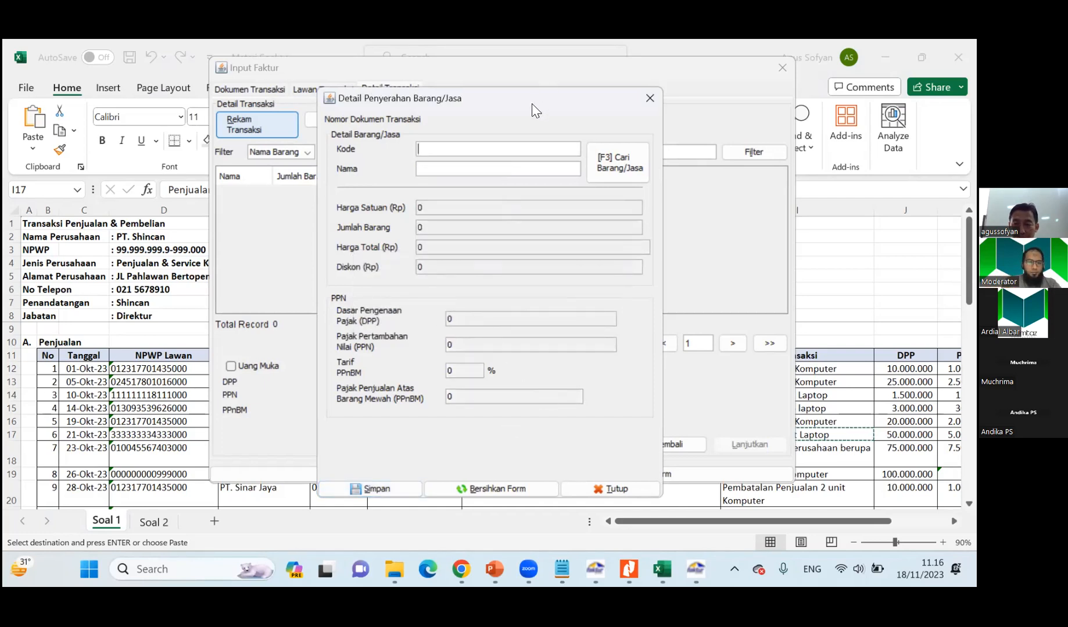
left_click_drag(531, 103, 490, 81)
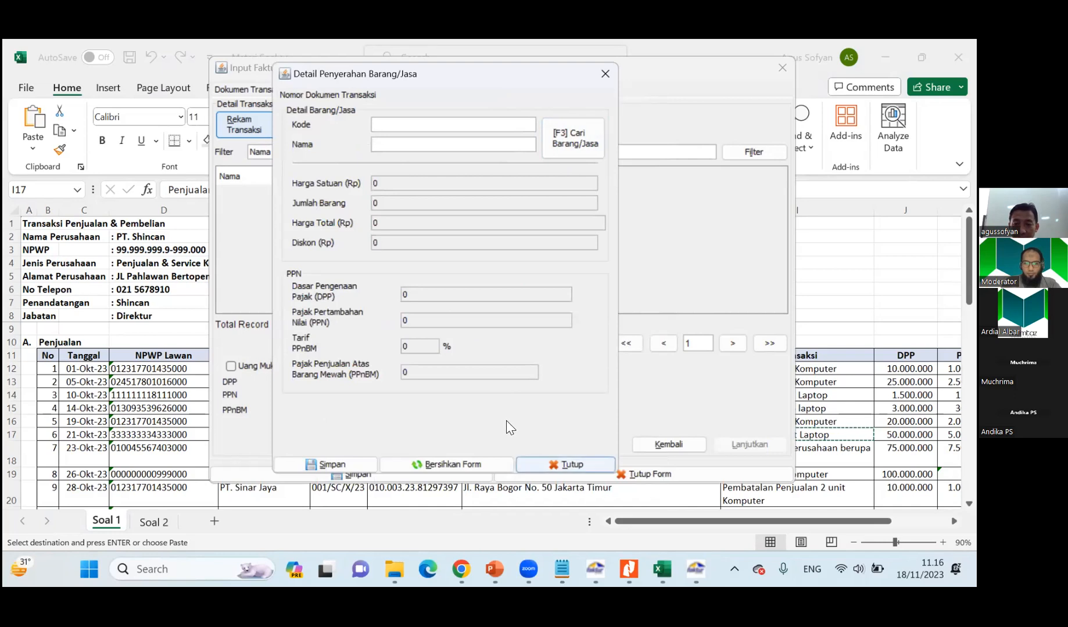
left_click(565, 465)
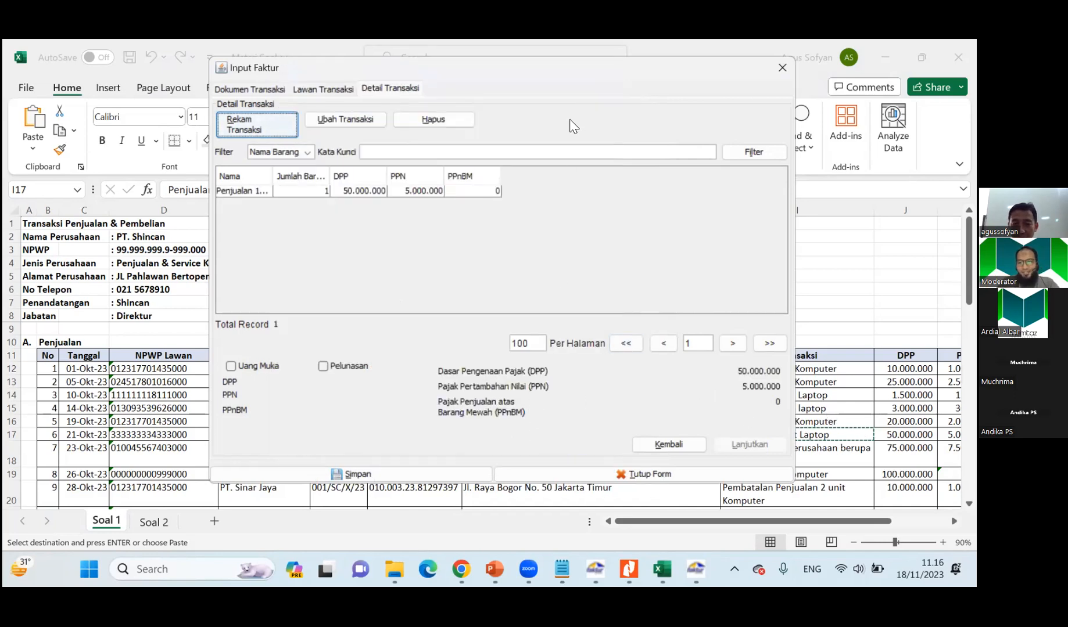
Move the invoice form aside to uncover the Soal 1 sheet, and save PT. Maguwo Persero's invoice.
left_click_drag(585, 77, 813, 78)
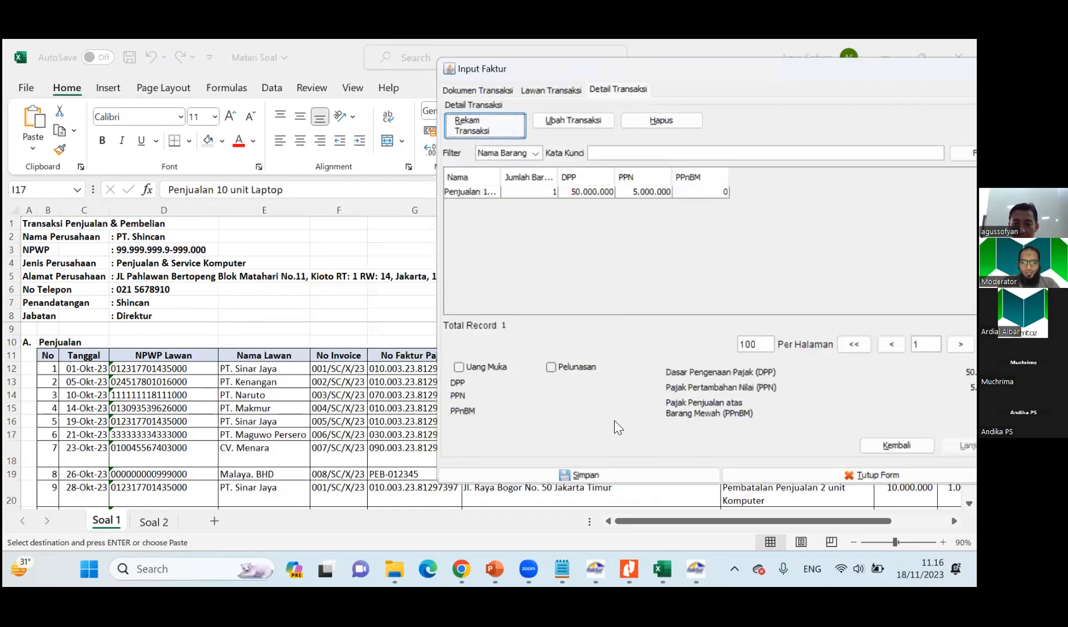
left_click_drag(701, 60, 699, 42)
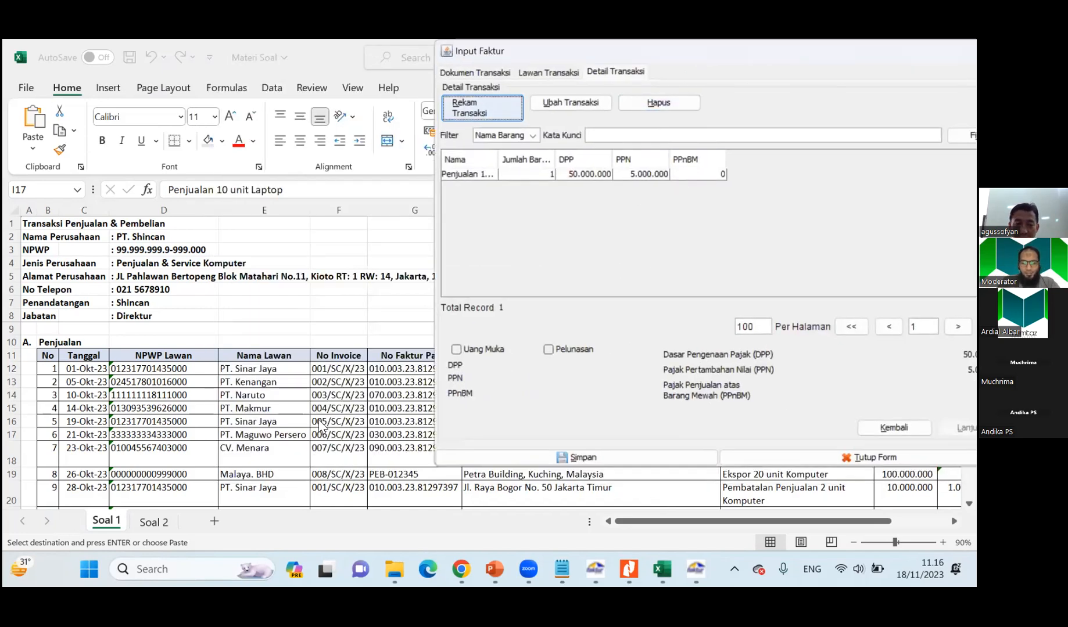
left_click(112, 454)
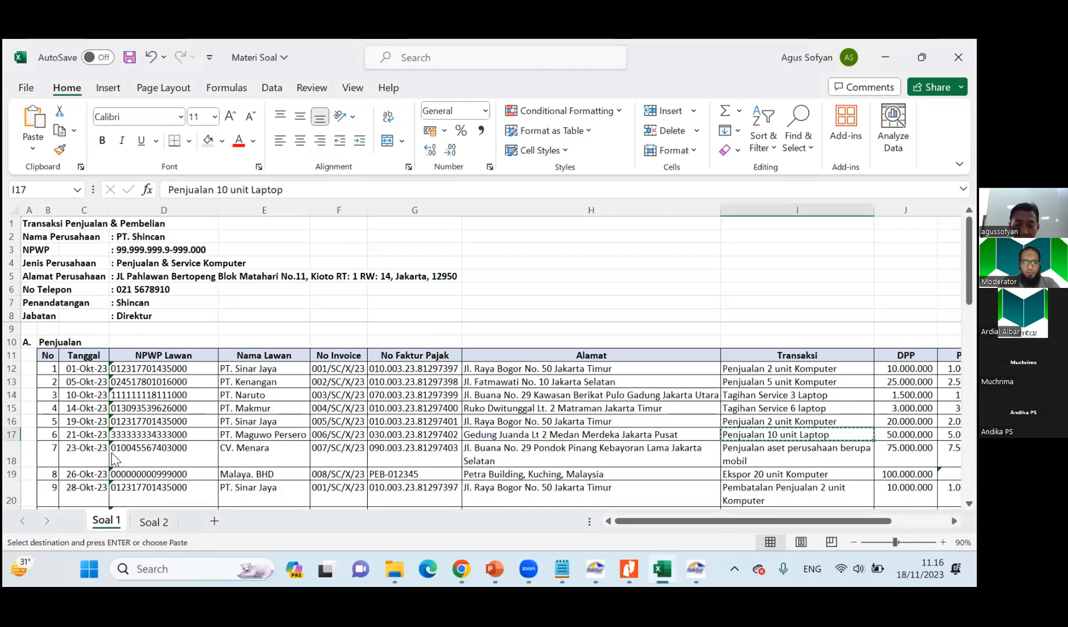
key("alt+Tab")
key("alt+s")
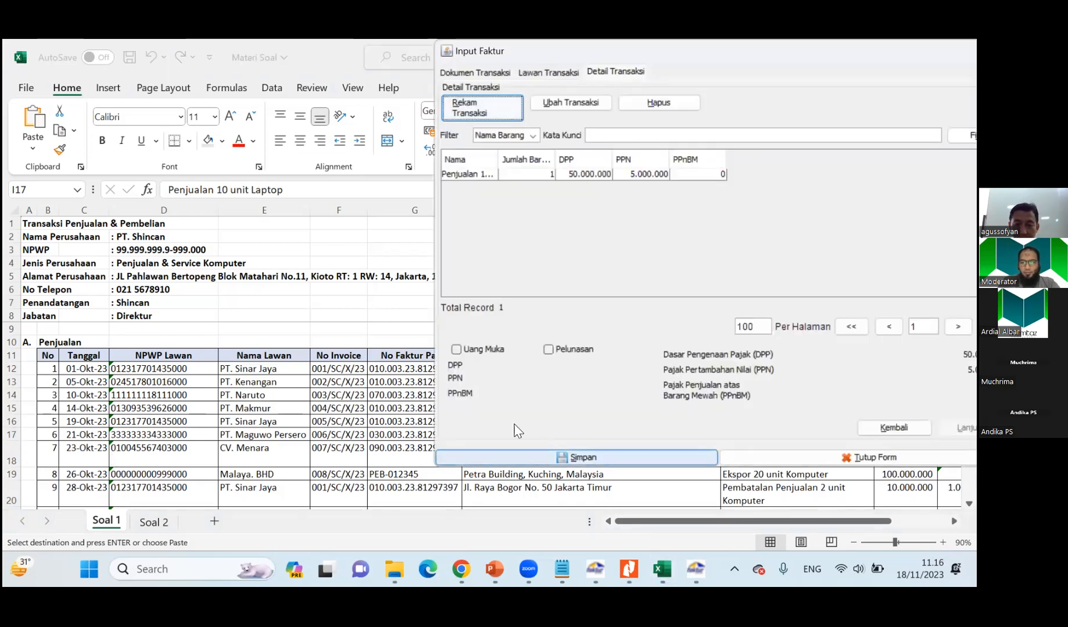
left_click(714, 282)
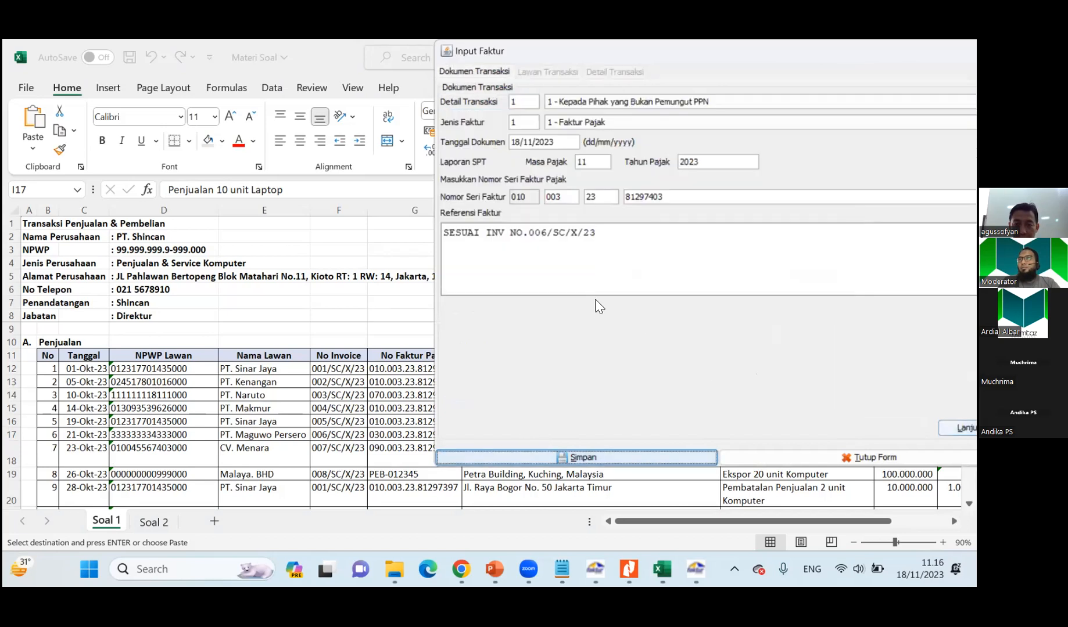
Check PT. Maguwo Persero's tax invoice number in the Soal 1 sheet against the new E-Faktur invoice form.
left_click(192, 423)
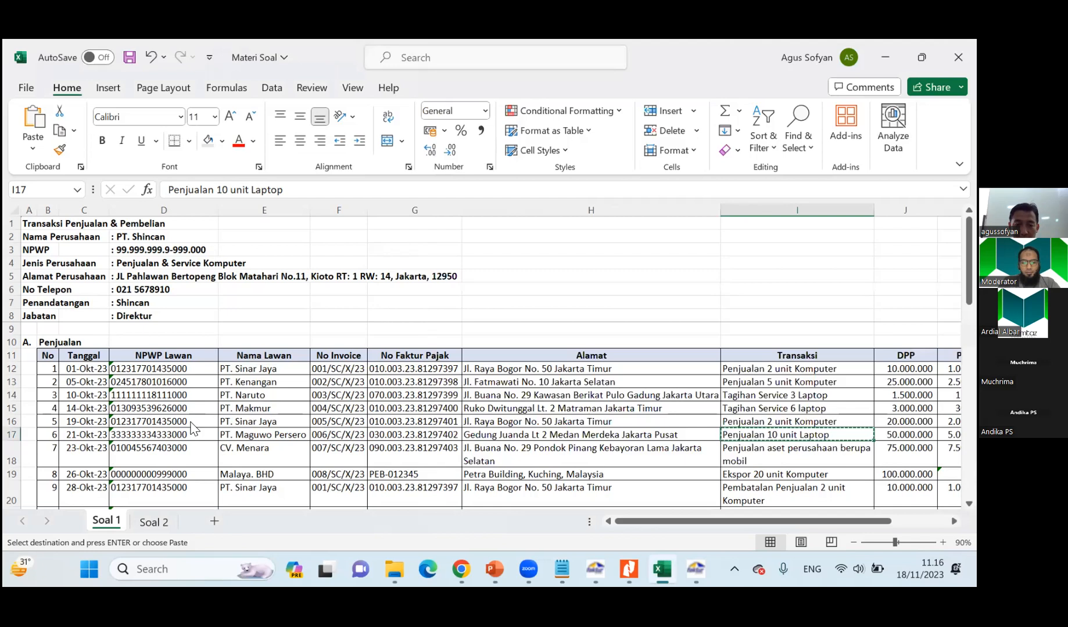
key("Left")
key("Left")
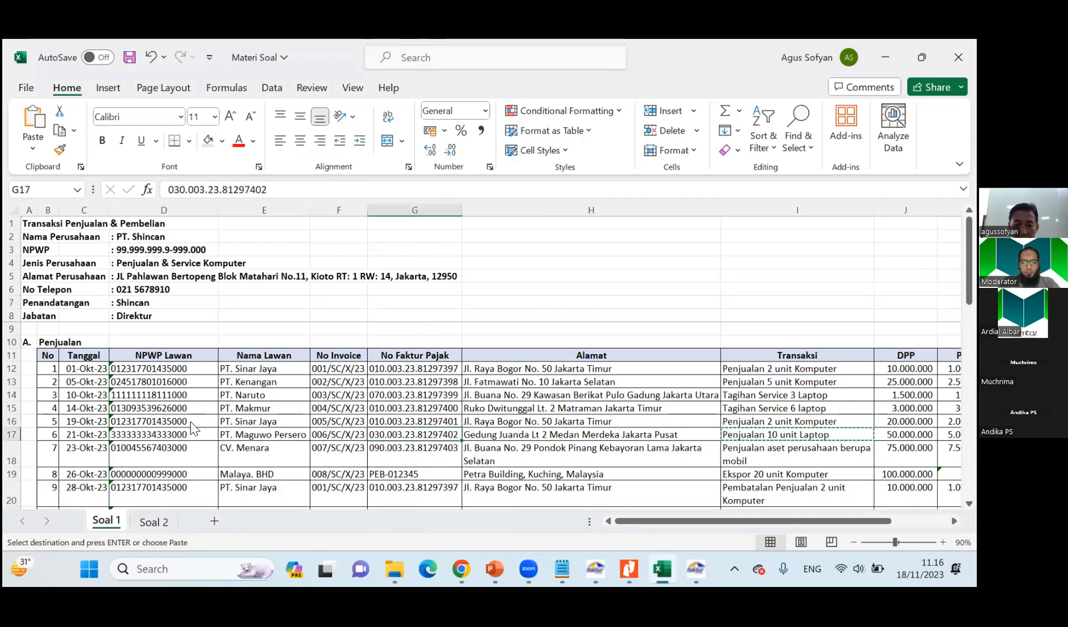
key("alt+Tab")
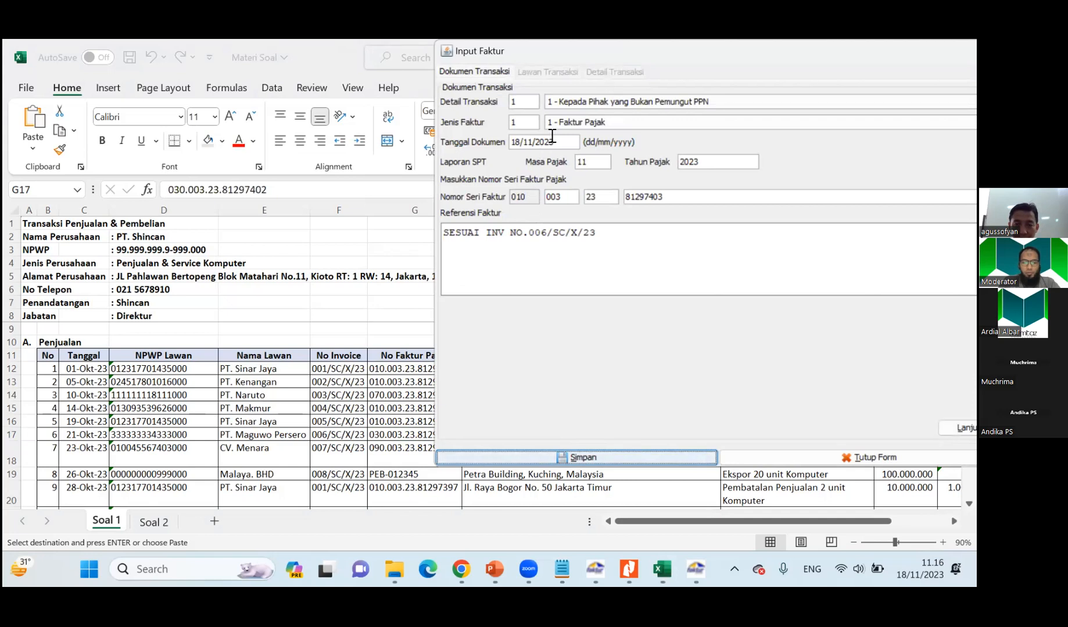
key("alt+Tab")
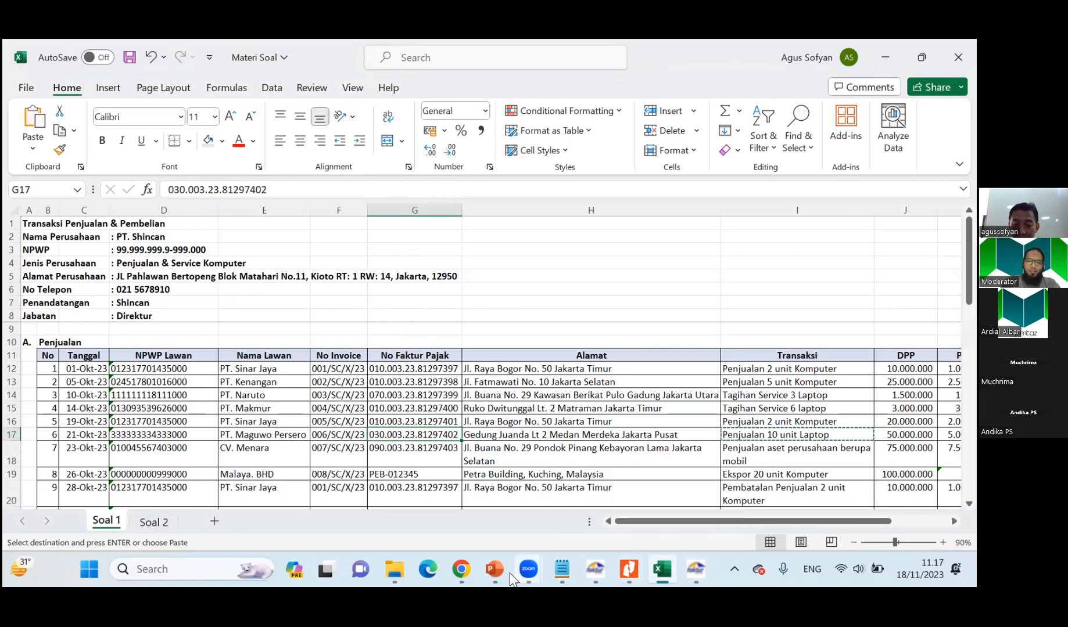
Switch to the PowerPoint presentation and review the slide Kode Transaksi dalam Faktur Pajak for the transaction codes.
left_click(507, 498)
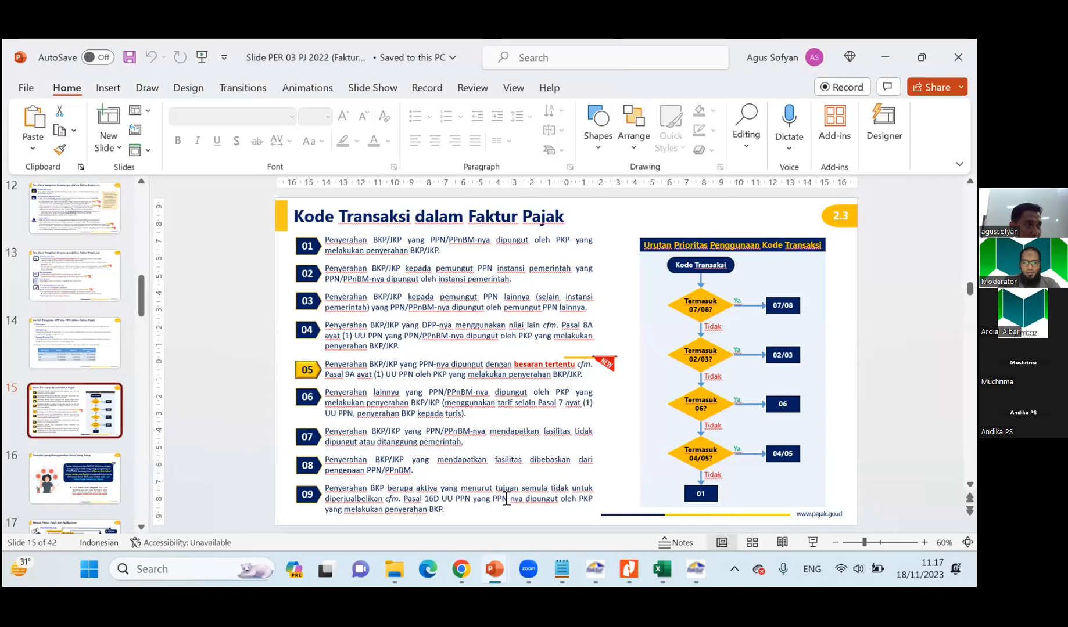
scroll(511, 339, "down", 2)
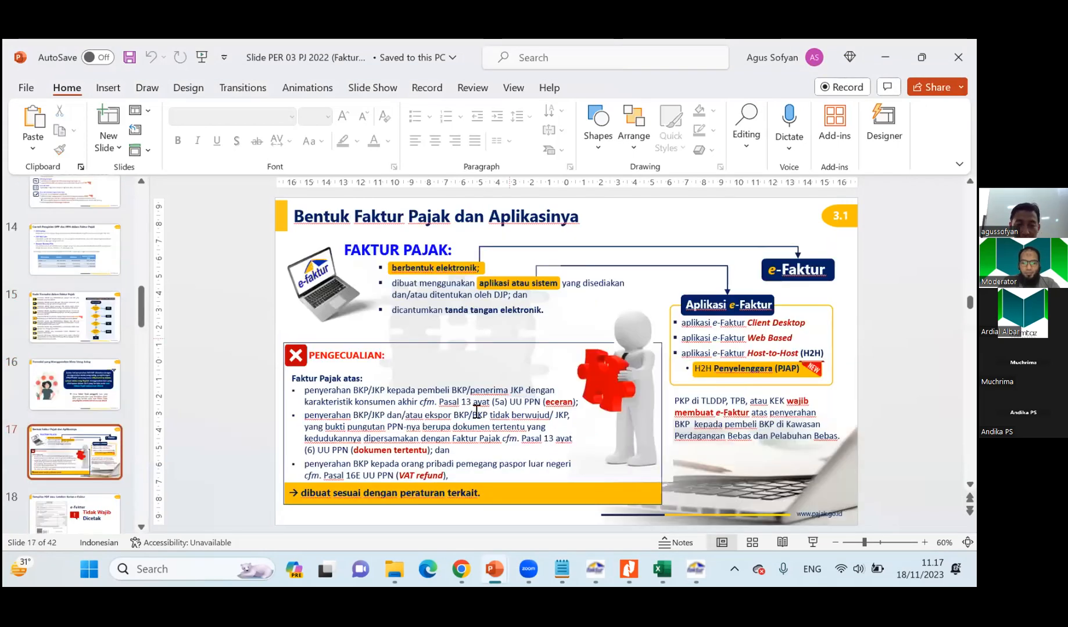
scroll(458, 401, "up", 2)
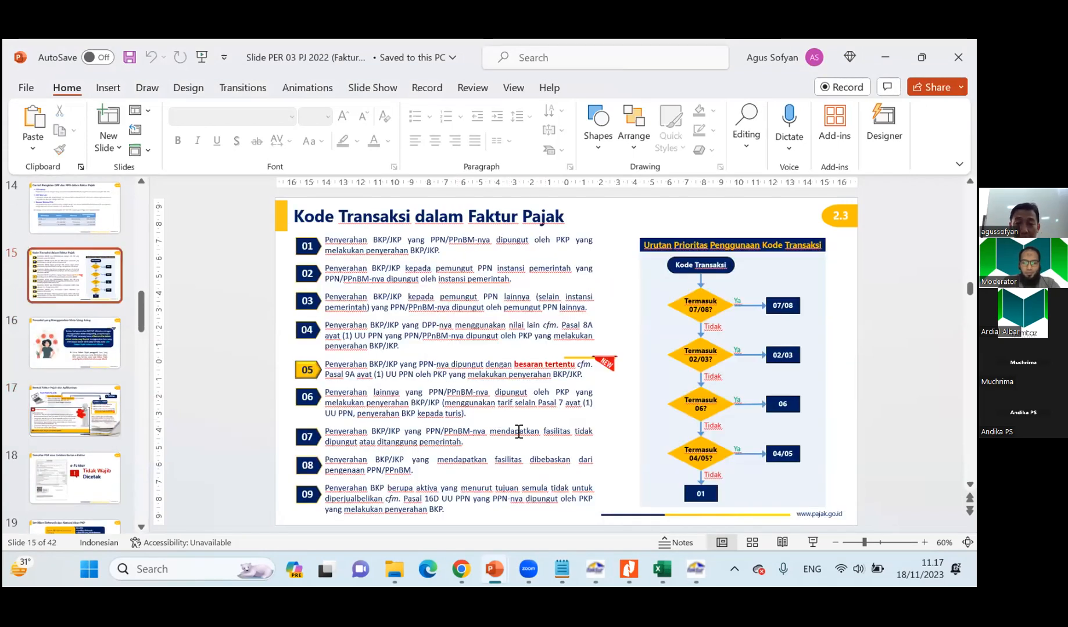
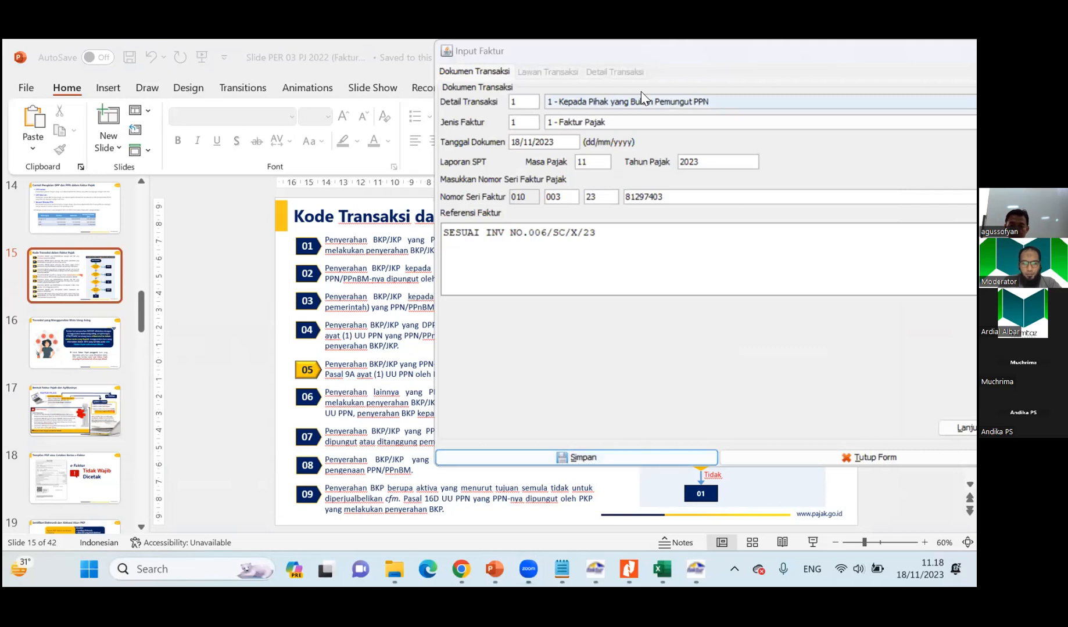
Set Detail Transaksi to 9 - Penyerahan Aktiva (Pasal 16D UU PPN) and the document date to 23/10/2023, taken from CV. Menara's row in Soal 1.
left_click(733, 95)
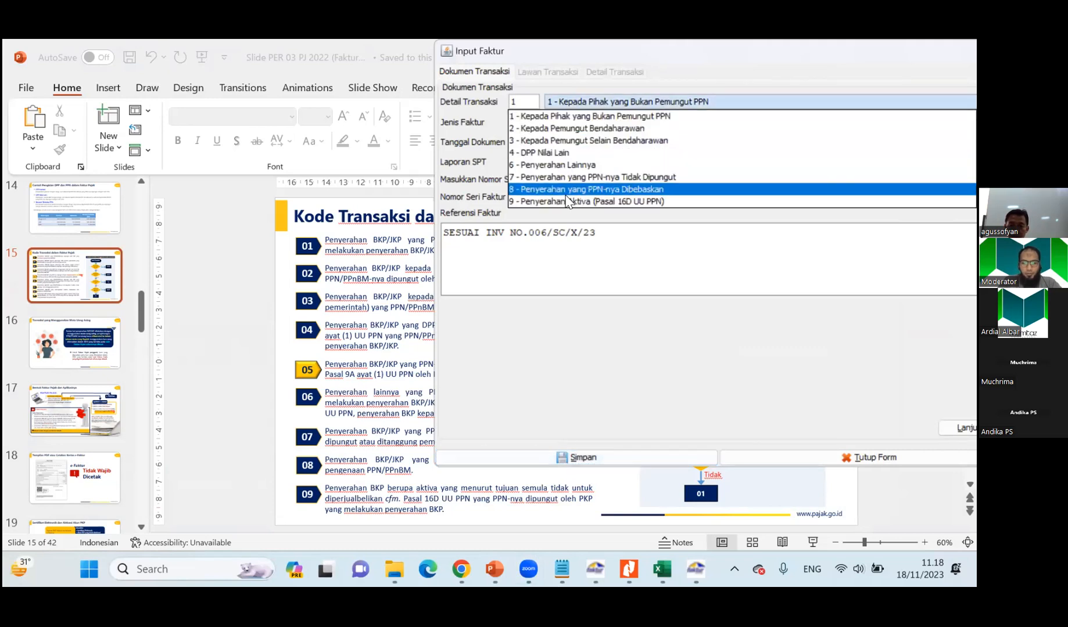
left_click(551, 202)
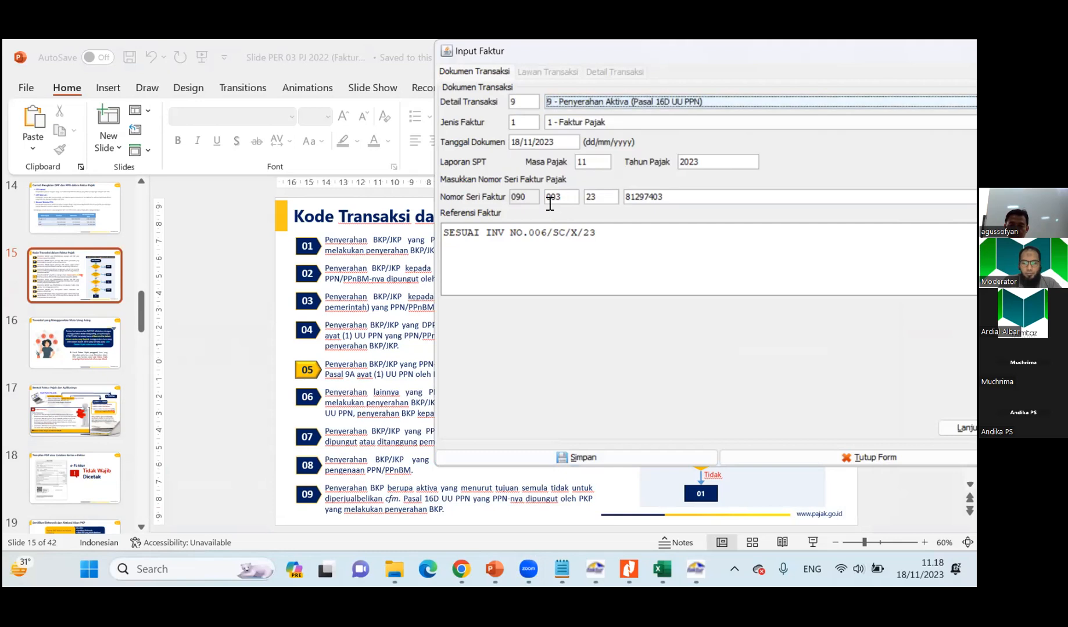
key("alt+Tab")
key("alt+Tab")
key("alt+Tab")
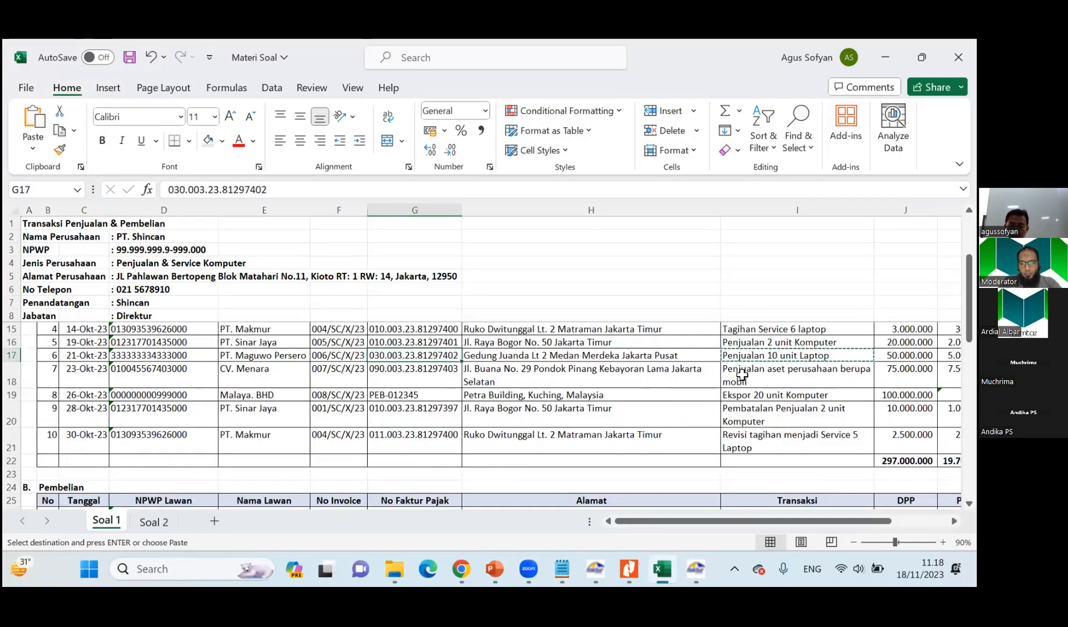
left_click(90, 382)
key("alt+Tab")
left_click(512, 142)
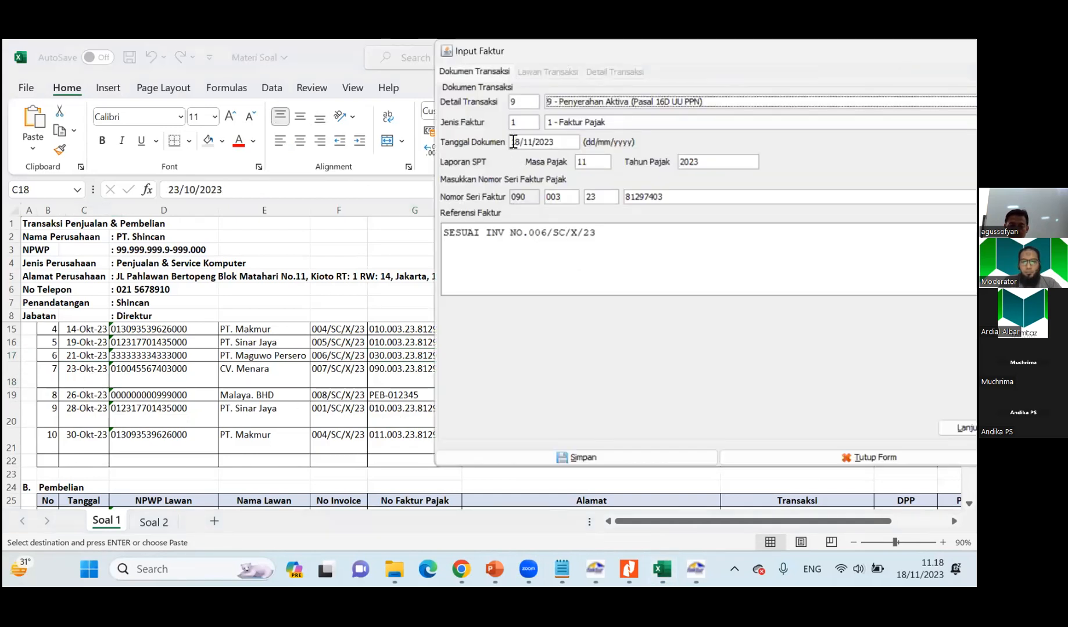
type("23/")
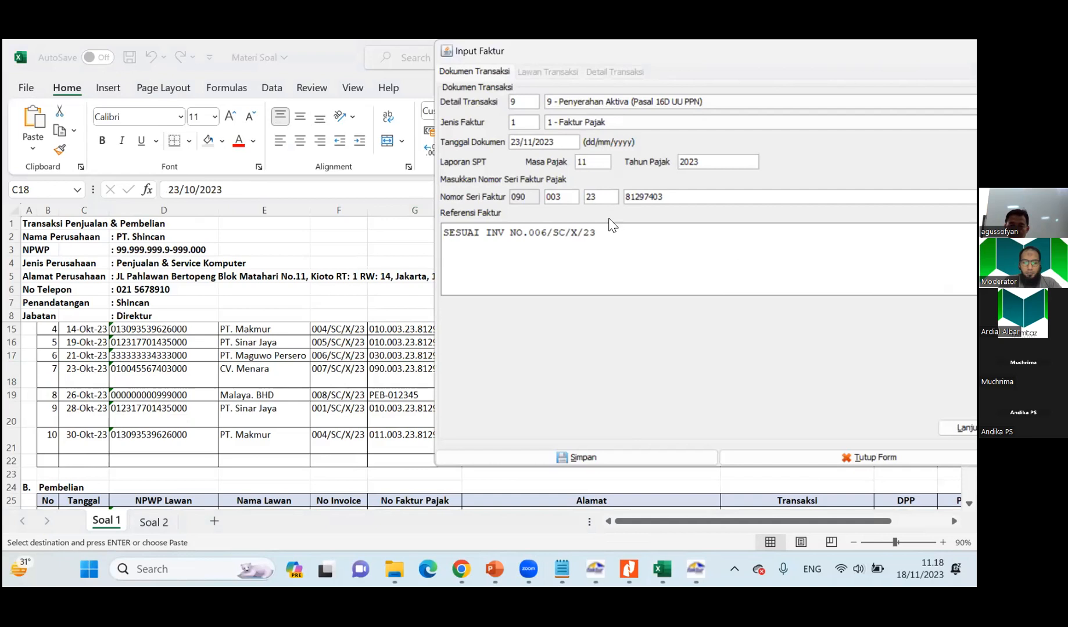
type("10")
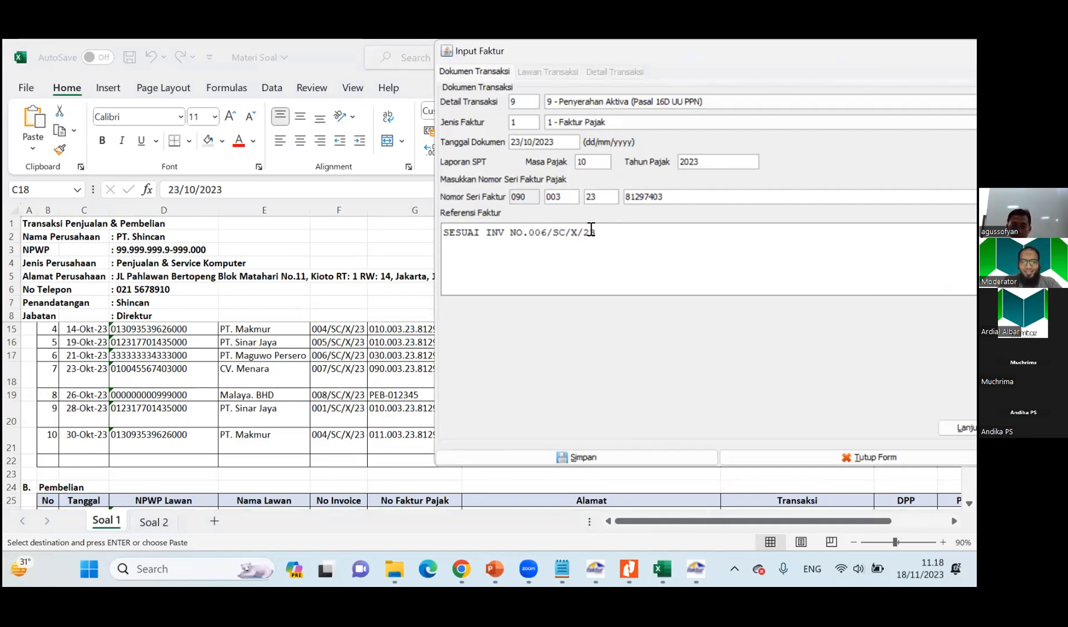
Change the invoice reference to SESUAI INV NO.007/SC/X/23 and continue to the Lawan Transaksi section.
left_click(540, 233)
key("Delete")
type("7")
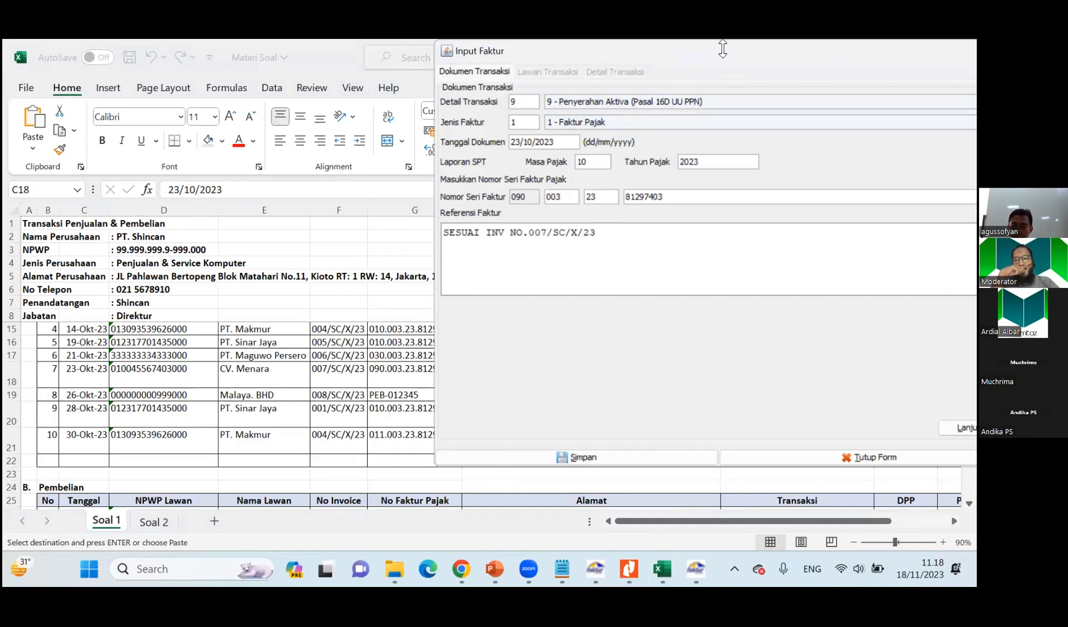
left_click_drag(393, 180, 463, 88)
left_click(652, 464)
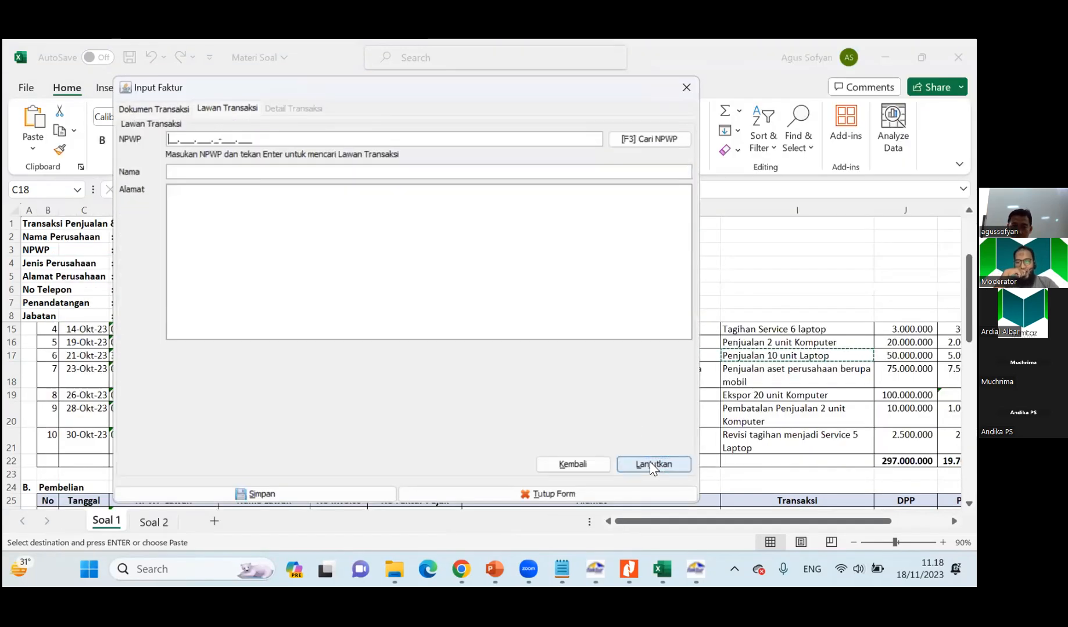
Look up the registered counterparties, choose CV. Menara as the buyer and continue to the transaction details.
left_click(637, 141)
left_click(660, 208)
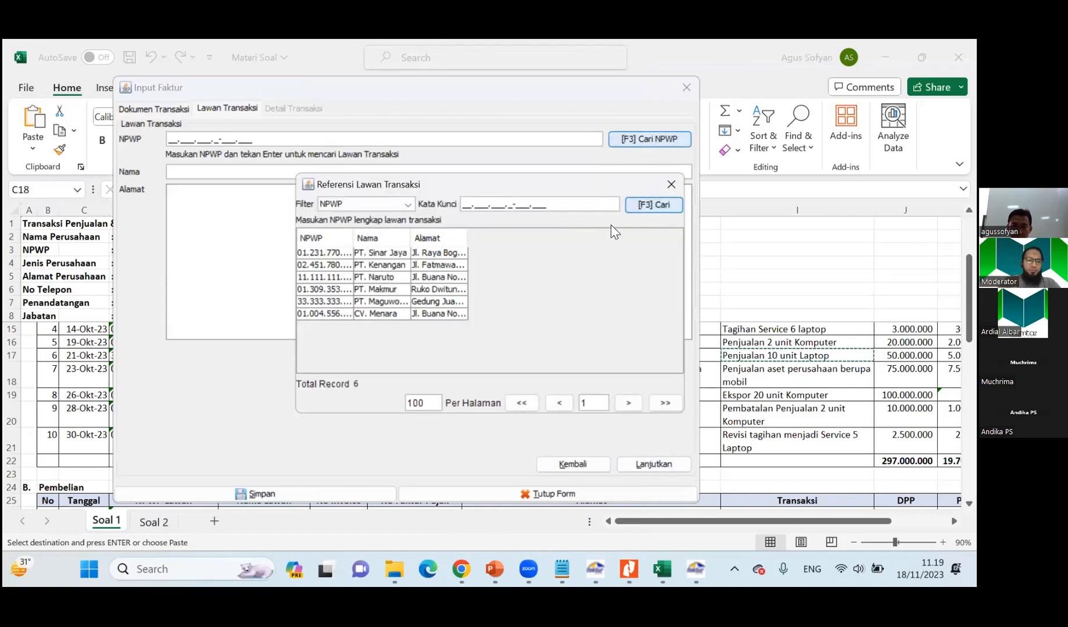
left_click(392, 314)
double_click(391, 314)
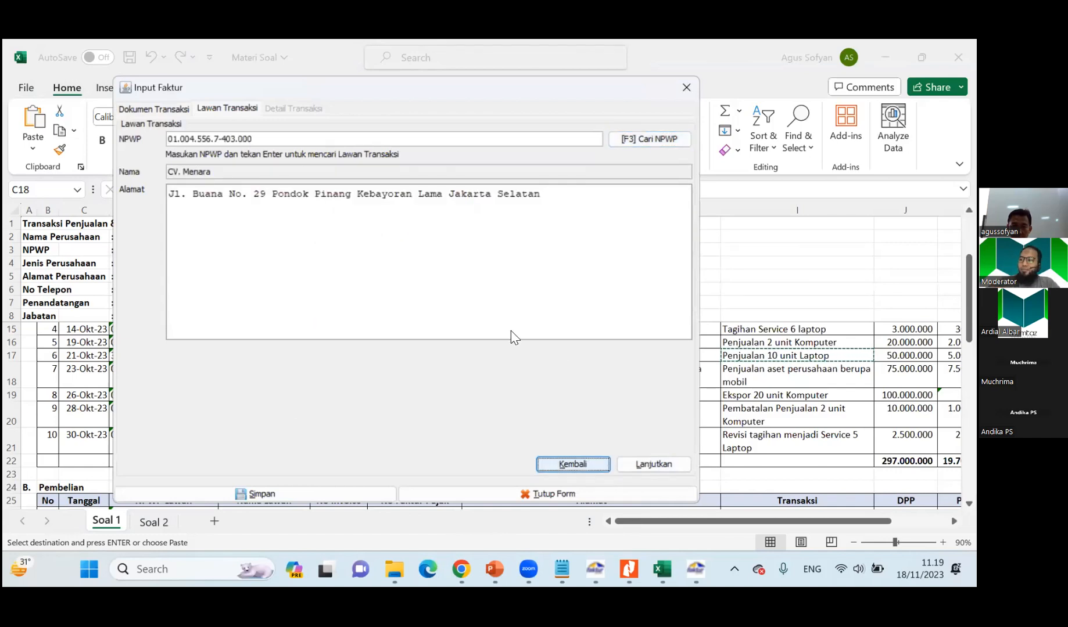
left_click(651, 464)
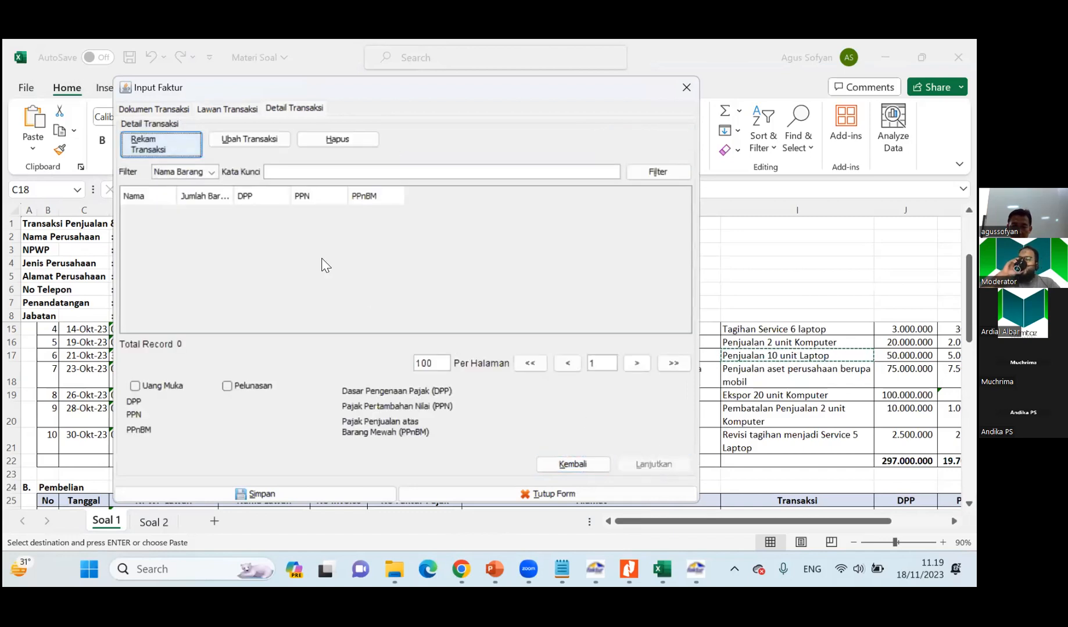
Start a new item line and name it Penjualan aset perusahaan berupa mobil, copied from CV. Menara's row in the Soal 1 sheet.
left_click(163, 143)
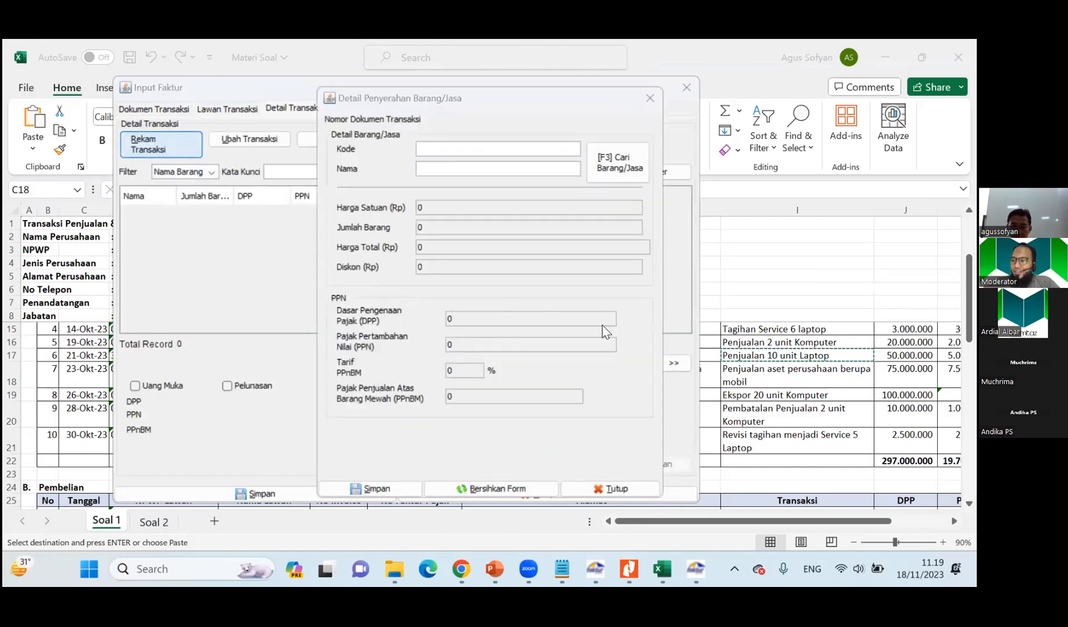
left_click(726, 418)
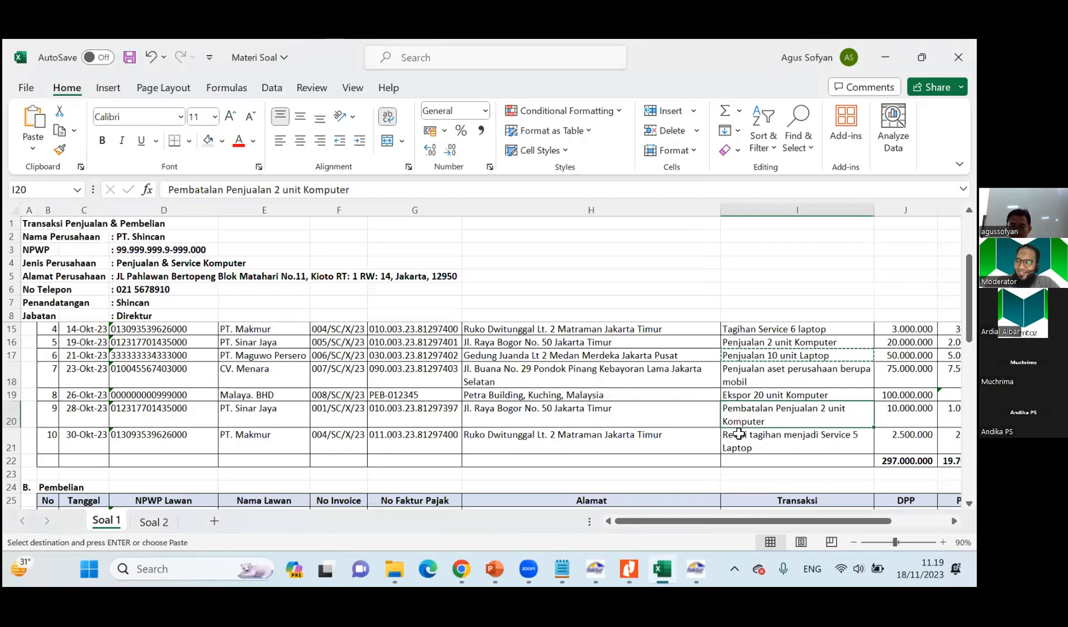
key("Up")
key("Up")
key("ctrl+c")
key("alt+Tab")
left_click(452, 172)
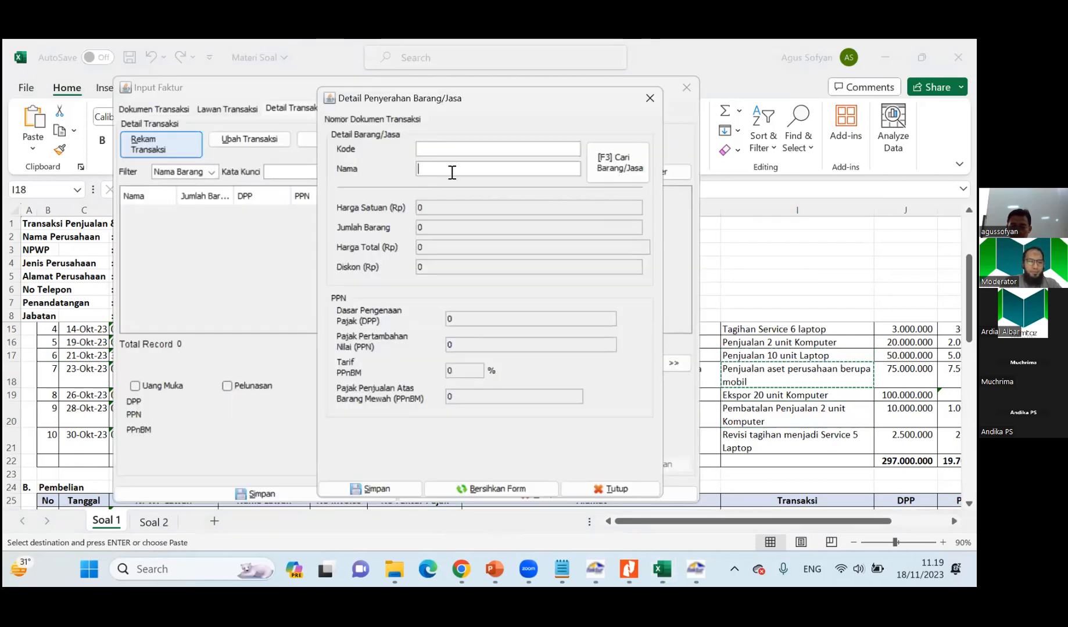
key("ctrl+v")
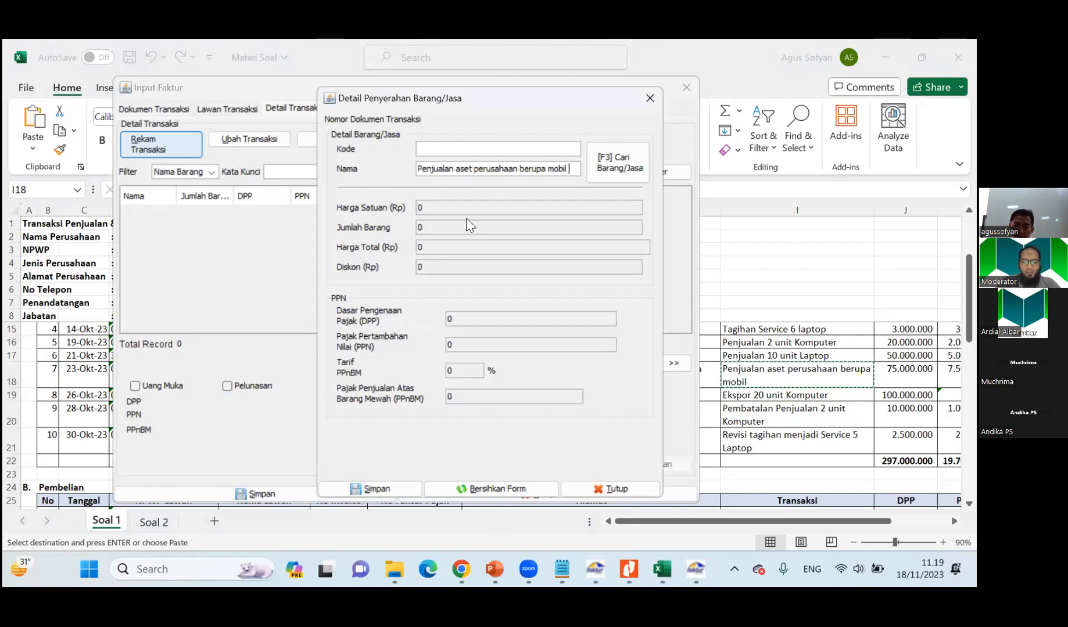
key("Return")
key("Return")
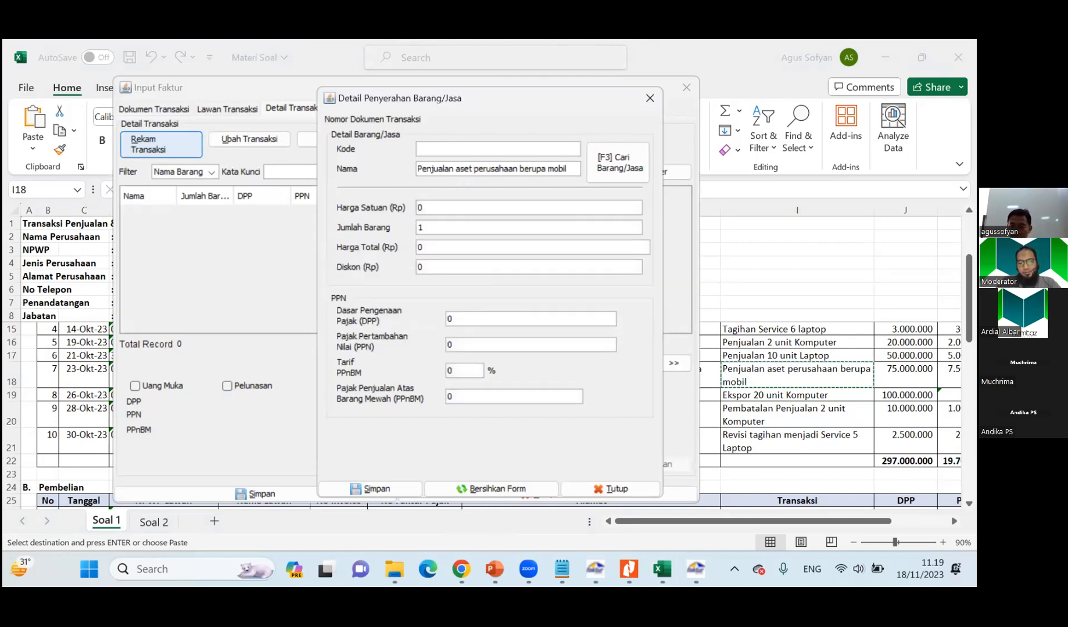
Look up the DPP in CV. Menara's Soal 1 row and set the car line's unit price to Rp 75.000.000.
key("alt+Tab")
key("Right")
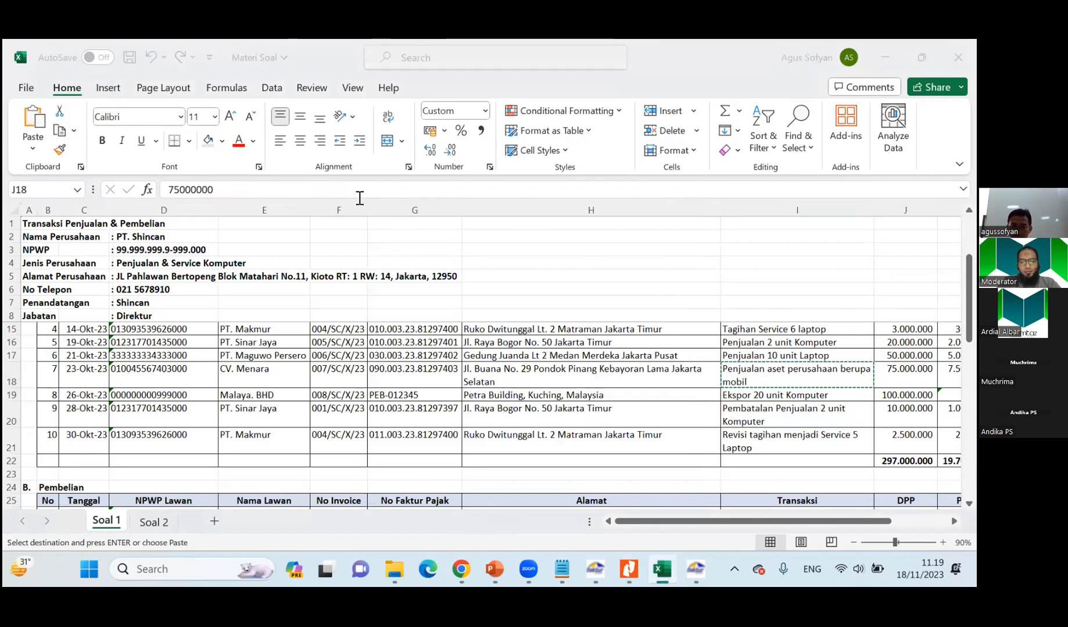
key("alt+Tab")
type("75.000.00")
key("Tab")
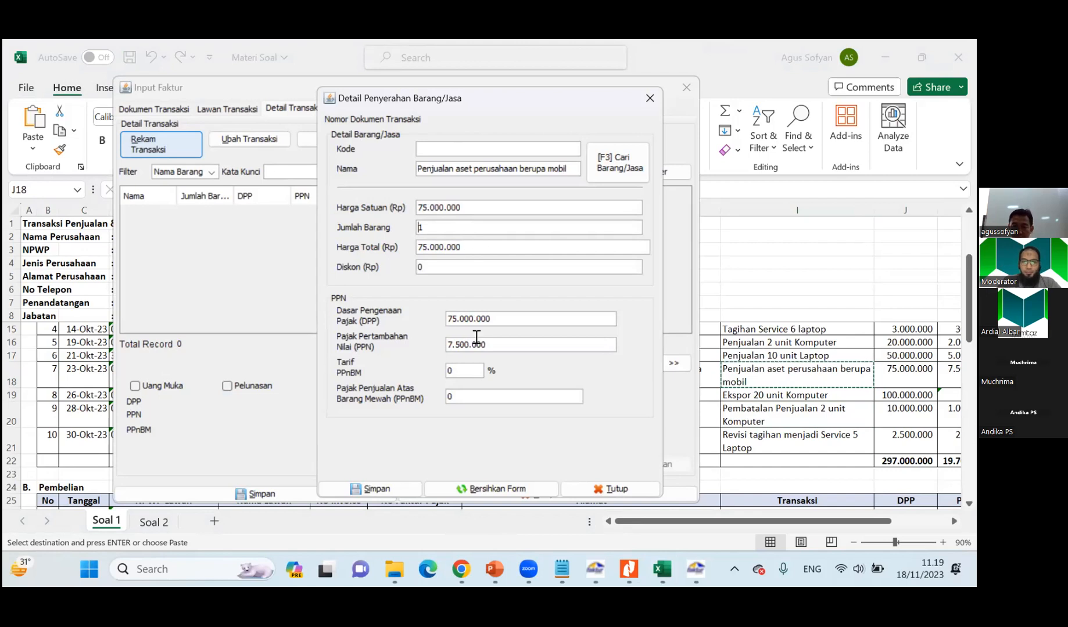
Save the car line and CV. Menara's invoice, returning to the output invoice list without starting another invoice.
left_click(398, 485)
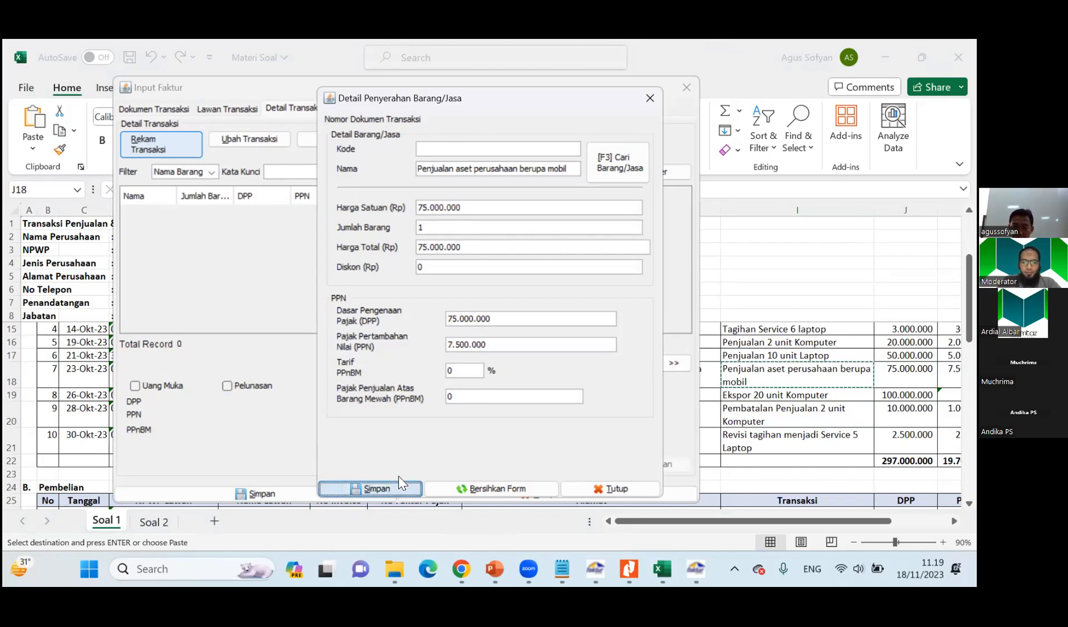
left_click(521, 318)
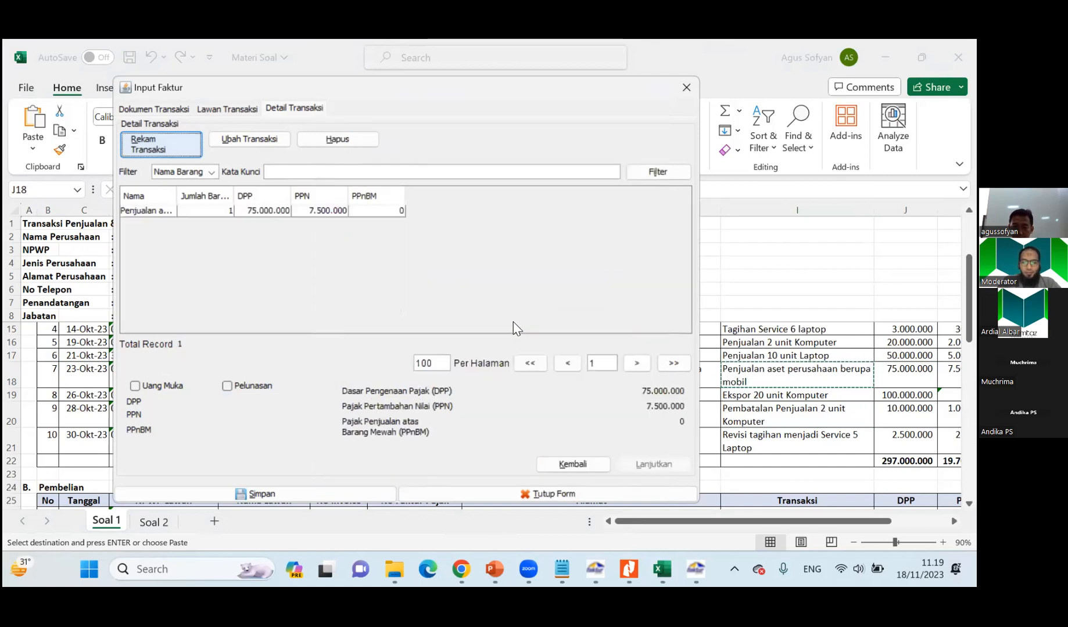
left_click(335, 488)
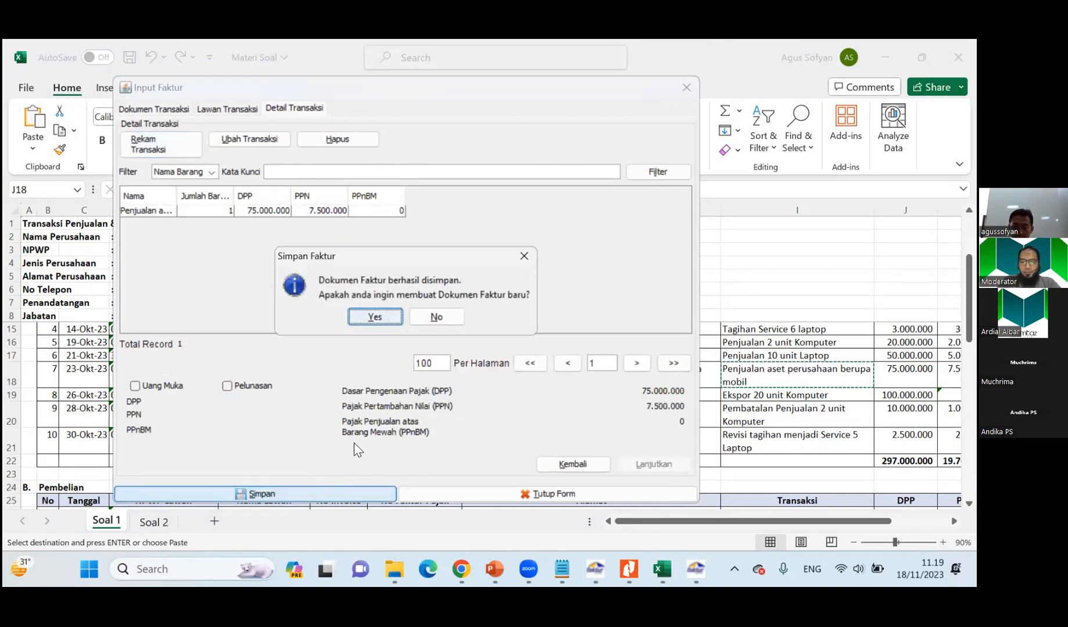
left_click(435, 316)
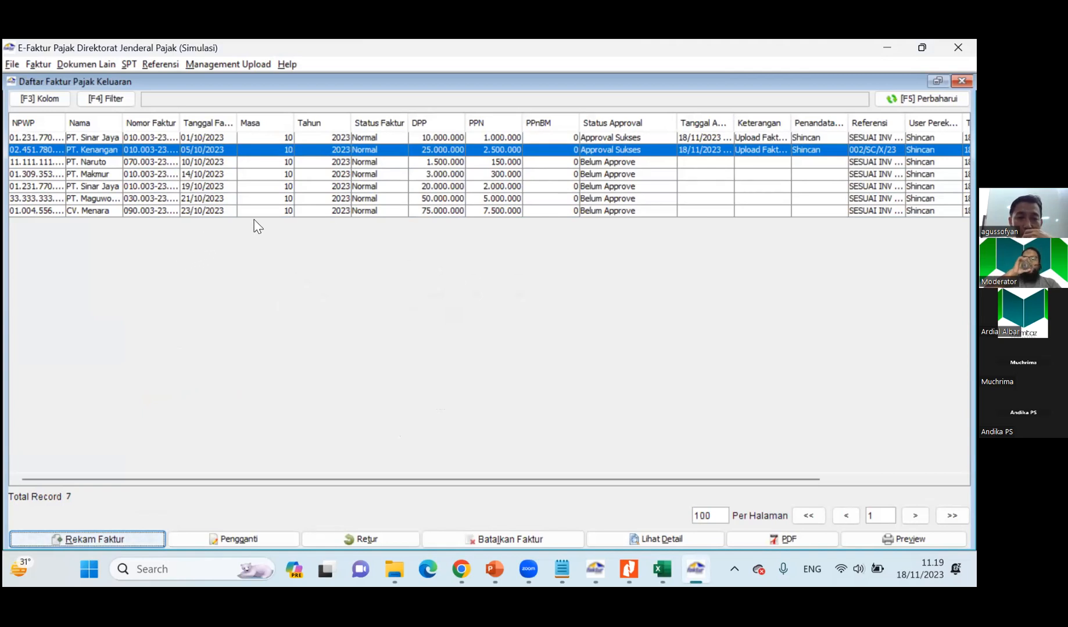
Review the approval status of the October output invoices from PT. Makmur through CV. Menara.
left_click(634, 162)
left_click(637, 174)
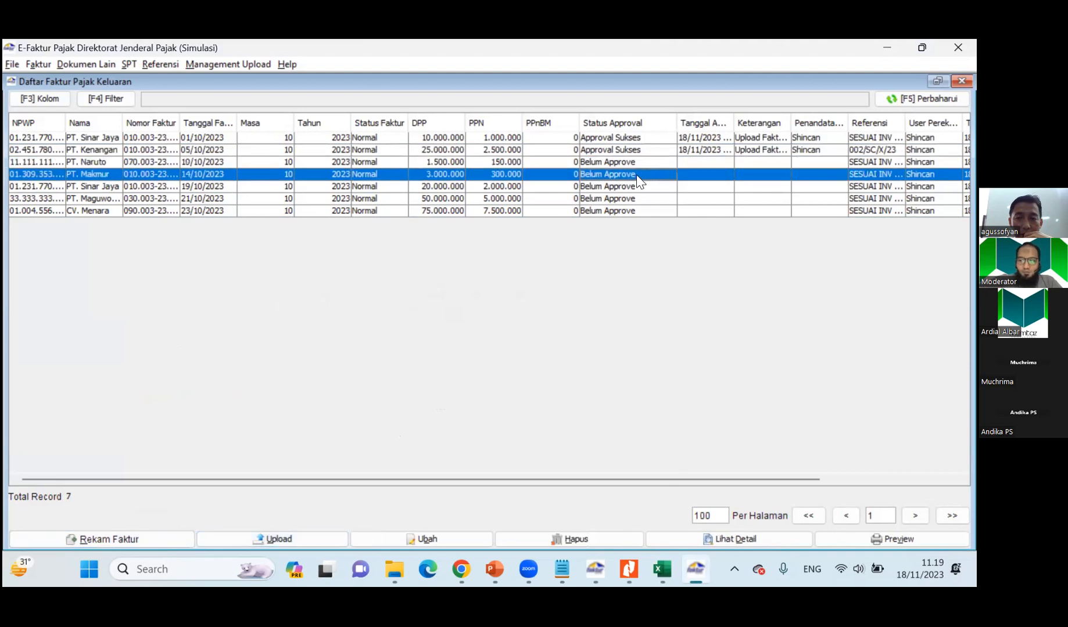
left_click(640, 186)
left_click(638, 198)
left_click(635, 211)
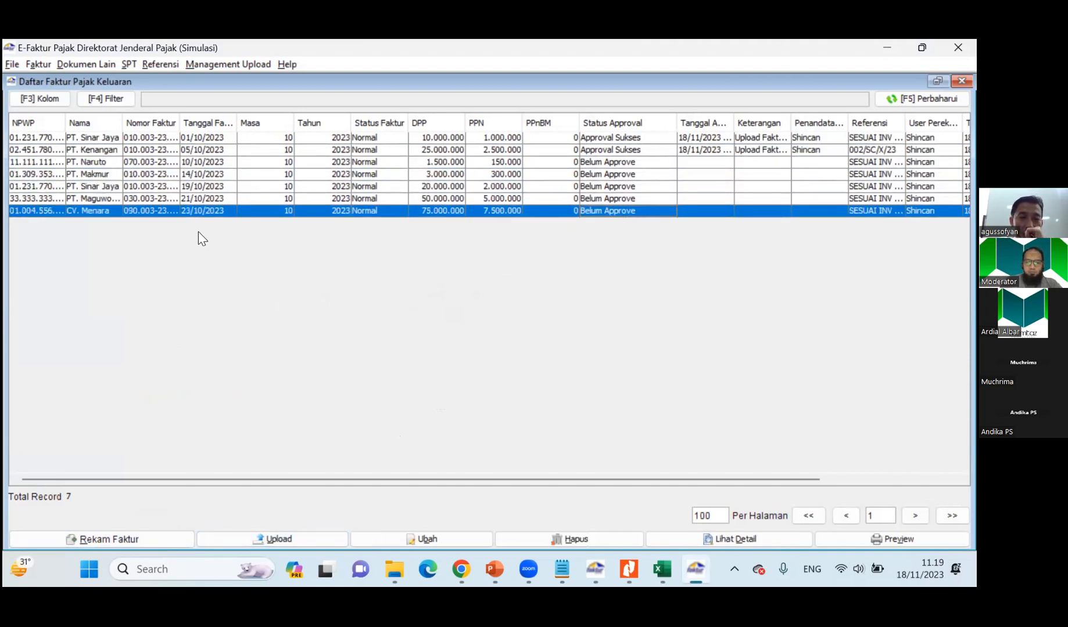
Widen the Nomor Faktur column to its full contents and review the serial numbers of the invoices from PT. Naruto to CV. Menara.
double_click(180, 123)
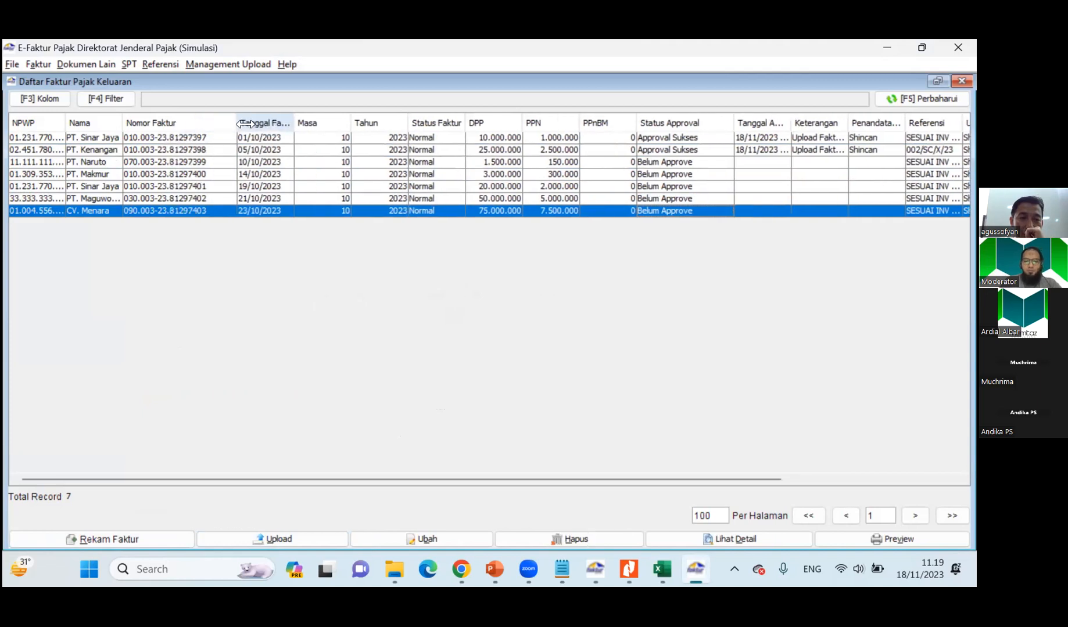
left_click(140, 164)
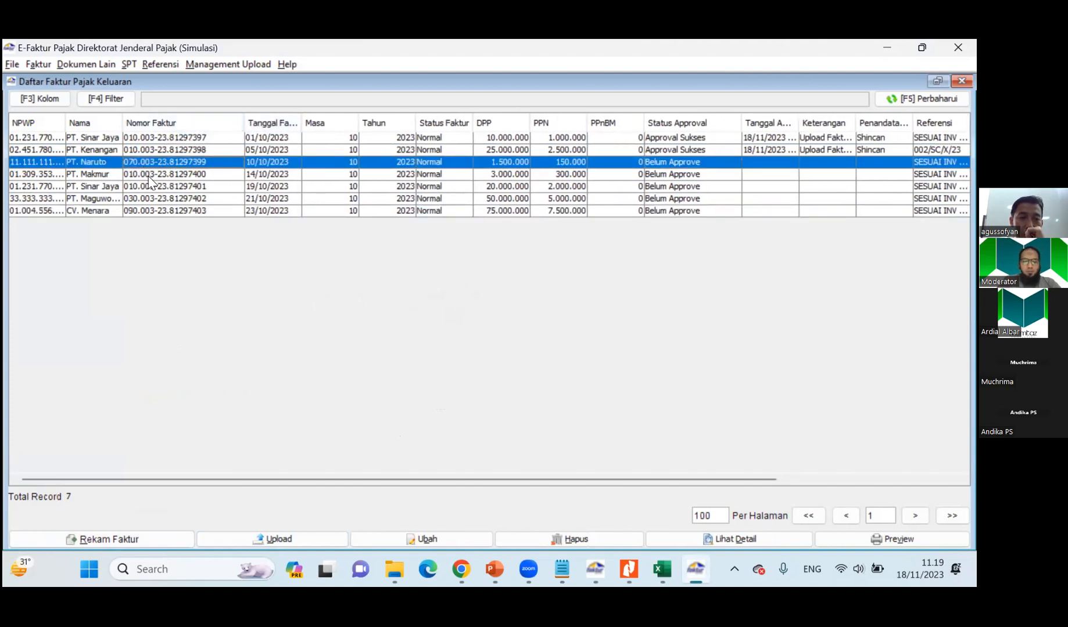
left_click(147, 175)
left_click(150, 186)
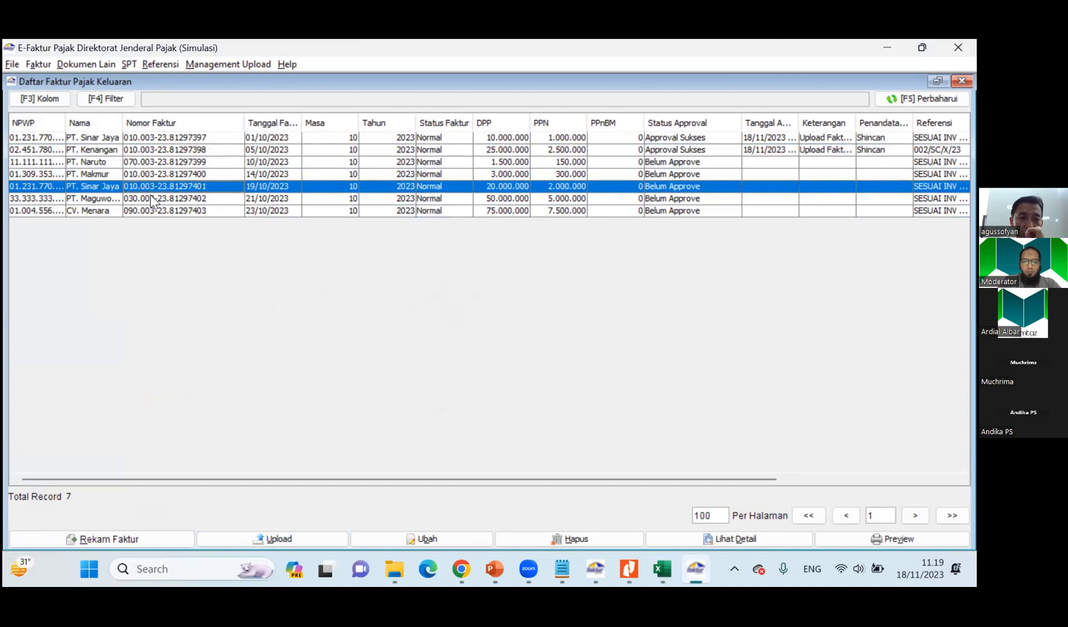
left_click(153, 201)
left_click(153, 208)
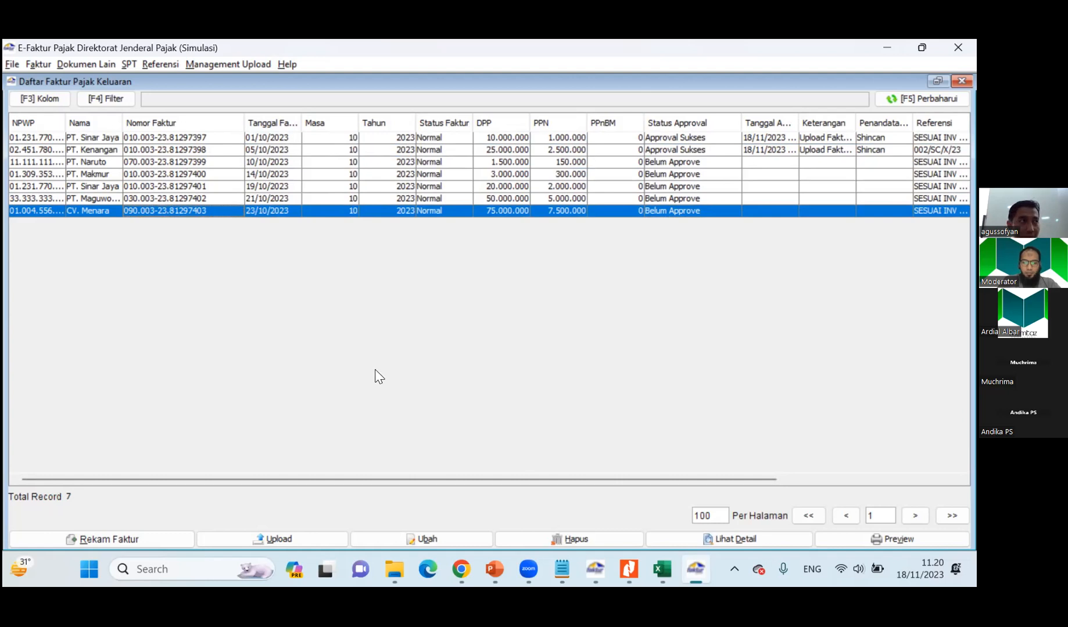
key("alt+Tab")
key("alt+Tab")
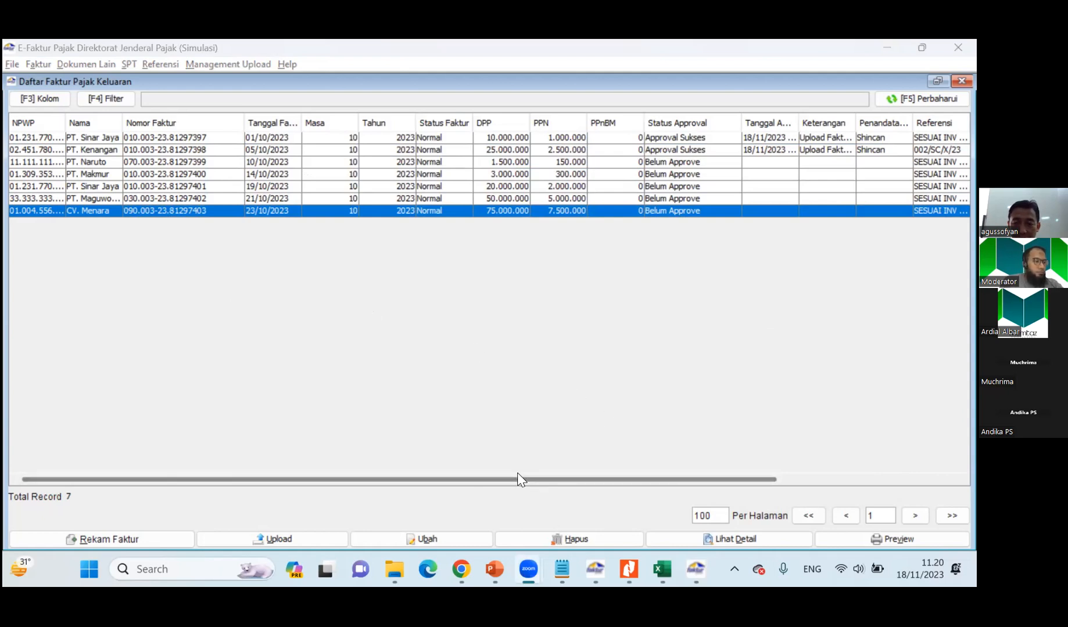
left_click(597, 358)
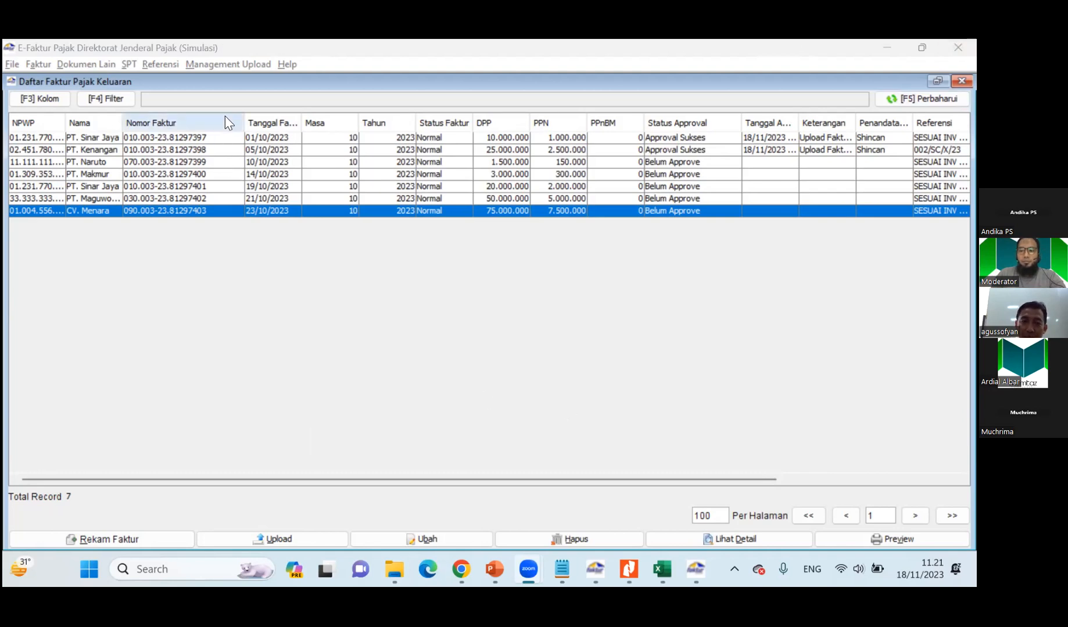
Open the Upload Faktur / Retur monitor, and consult the Data Efaktur Dummy note in Notepad for the registration credentials.
left_click(241, 63)
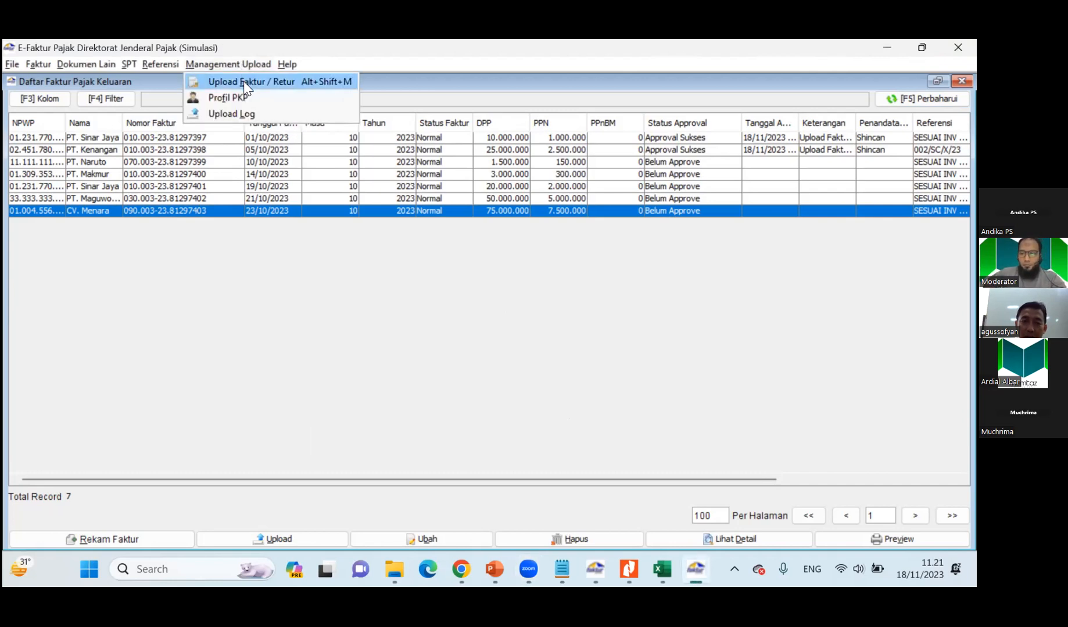
left_click(247, 86)
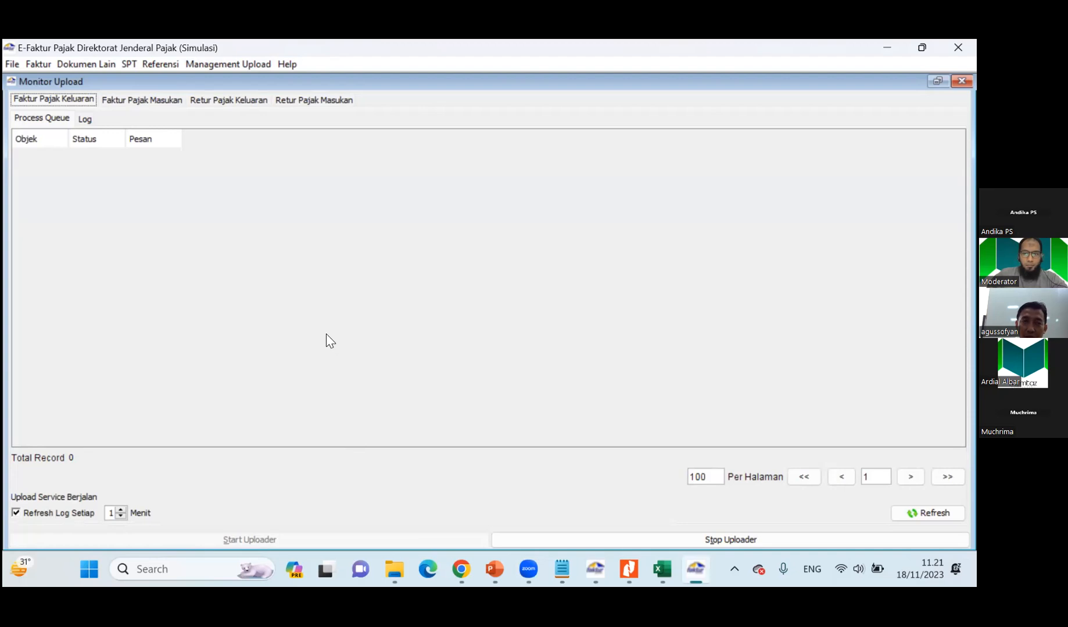
left_click(562, 569)
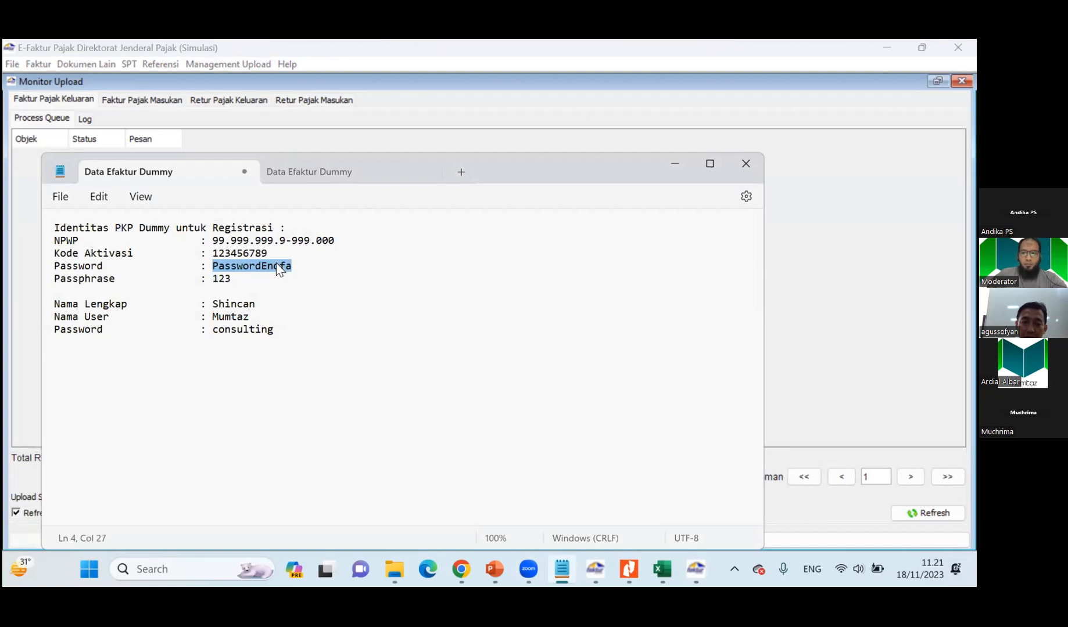
left_click(675, 165)
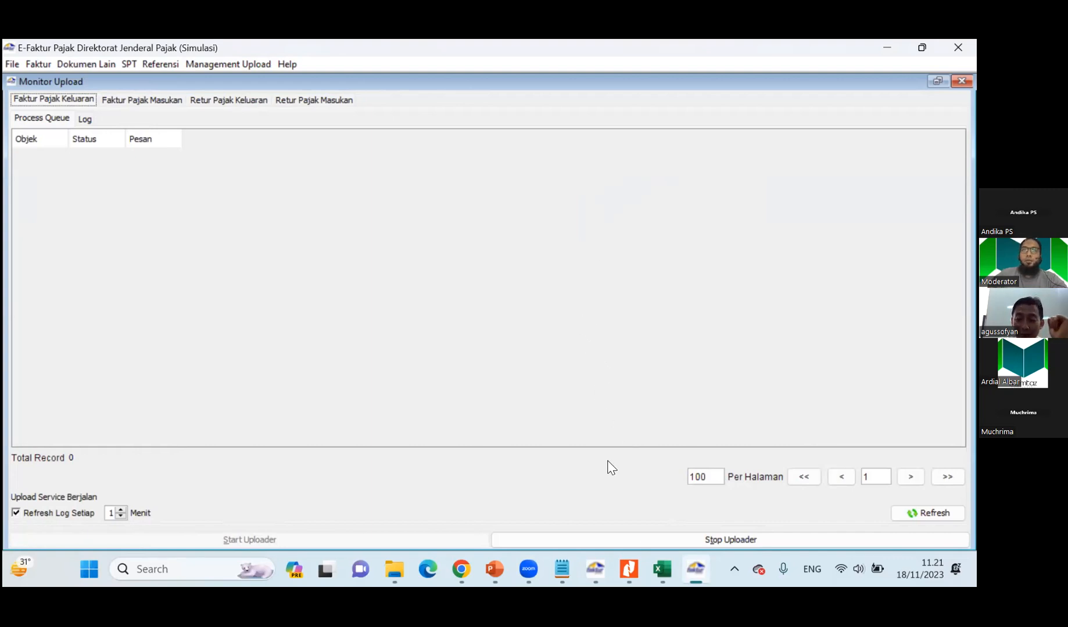
mouse_move(661, 575)
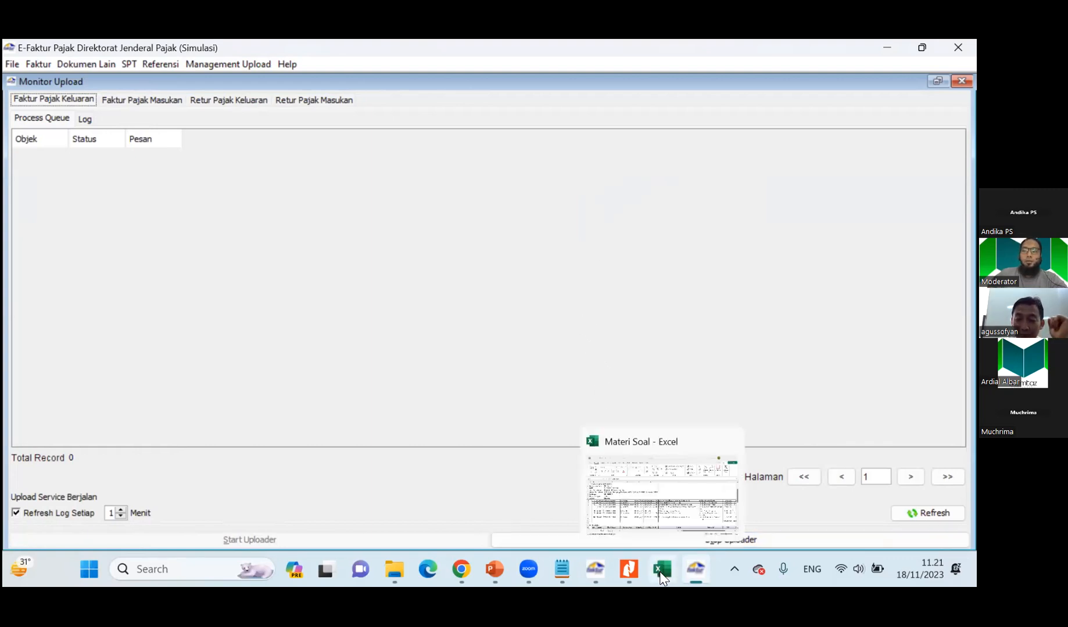
Close the upload monitor and select PT. Kenangan's invoice in the output invoice list.
left_click(395, 570)
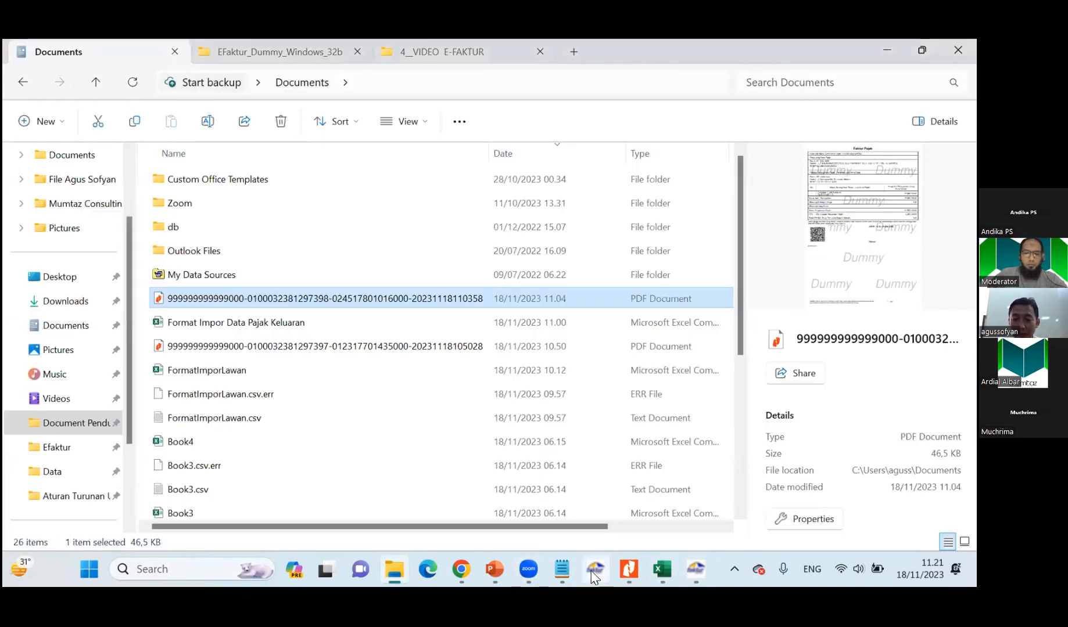
left_click(695, 569)
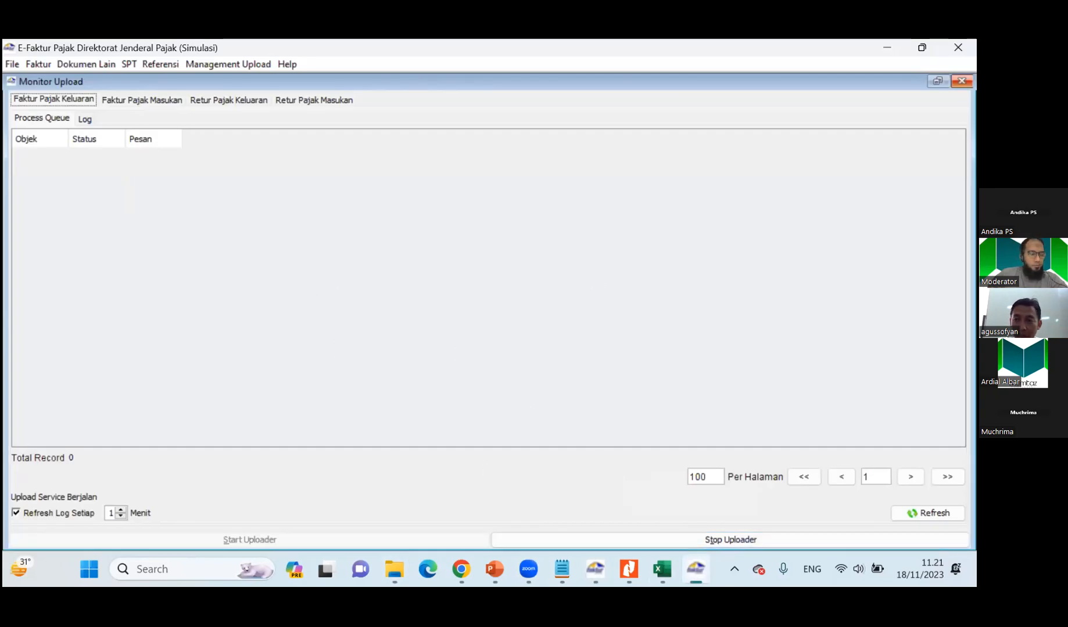
left_click(962, 80)
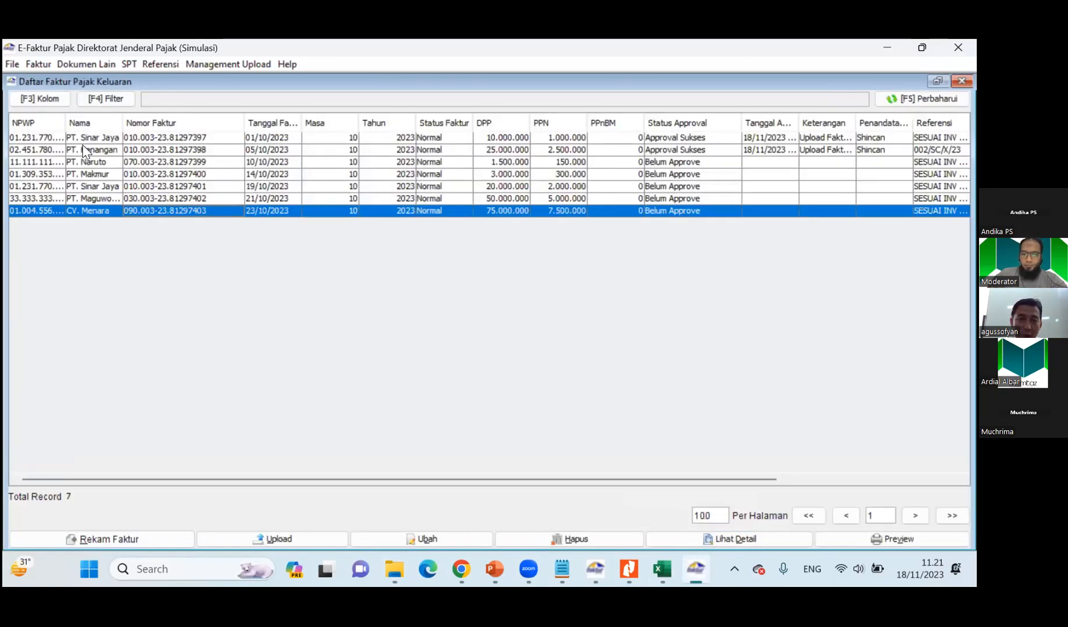
left_click(105, 151)
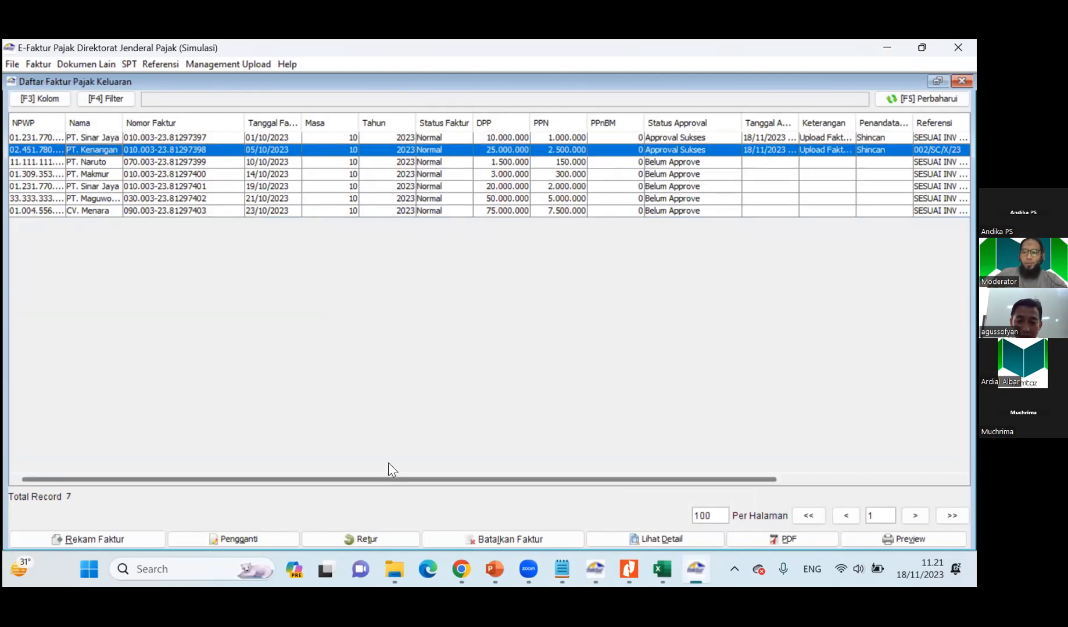
Switch to File Explorer and browse to the Materi Training folder inside Mumtaz Consulting on DATA (D:).
left_click(395, 572)
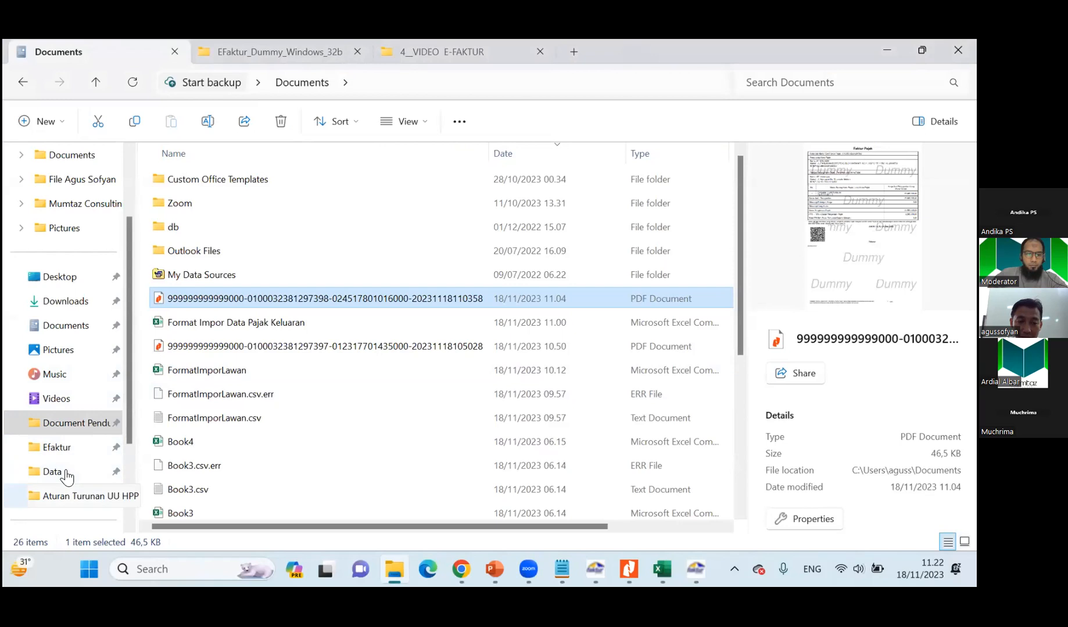
left_click(246, 48)
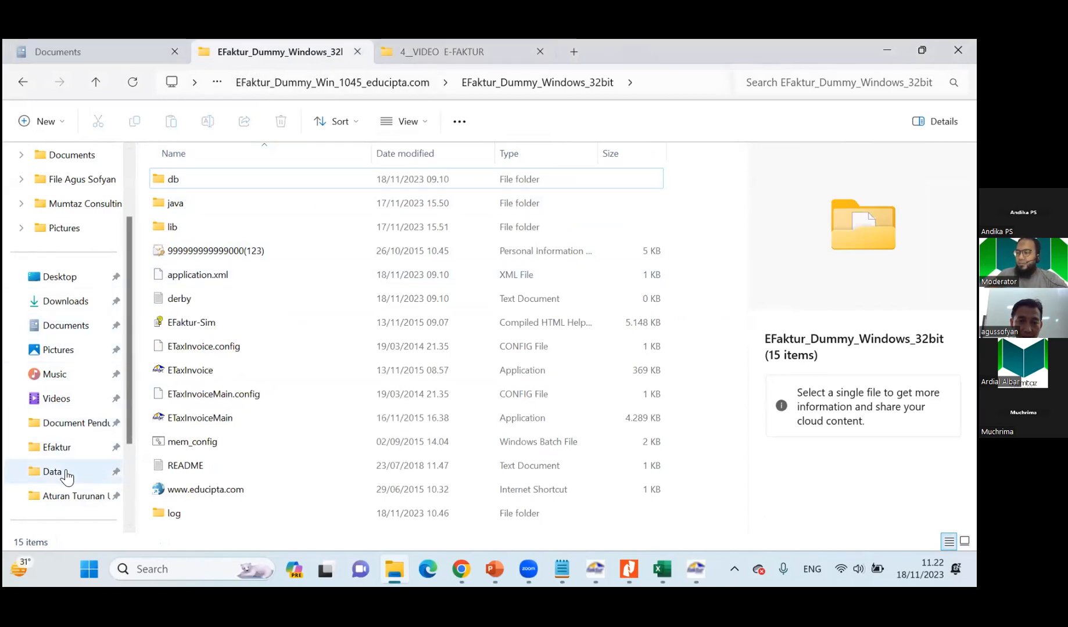
scroll(67, 465, "down", 3)
left_click(68, 447)
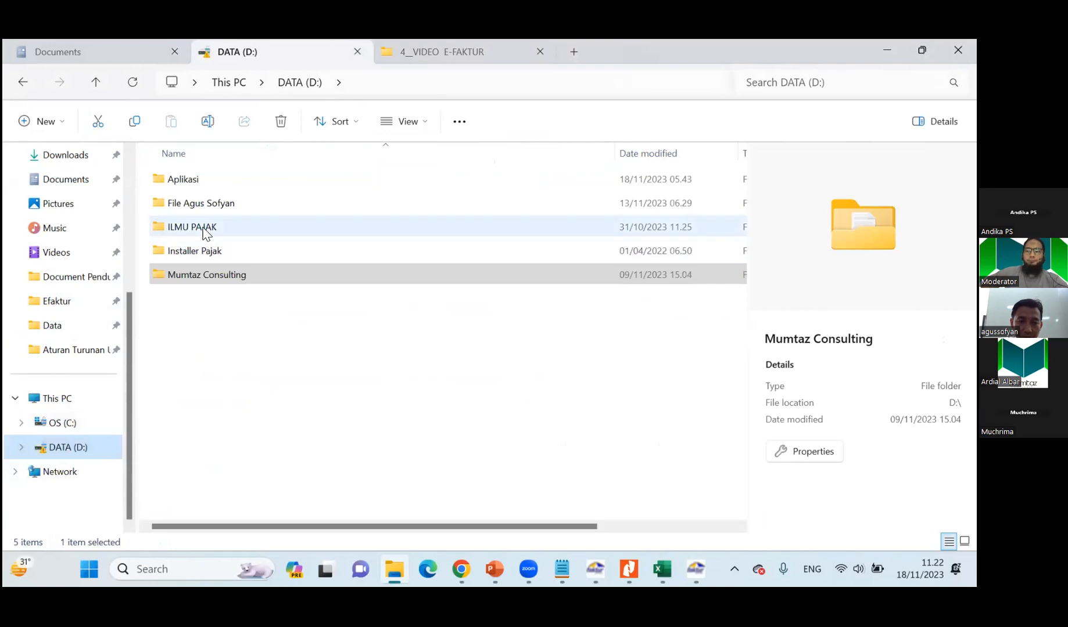
left_click(207, 283)
double_click(208, 275)
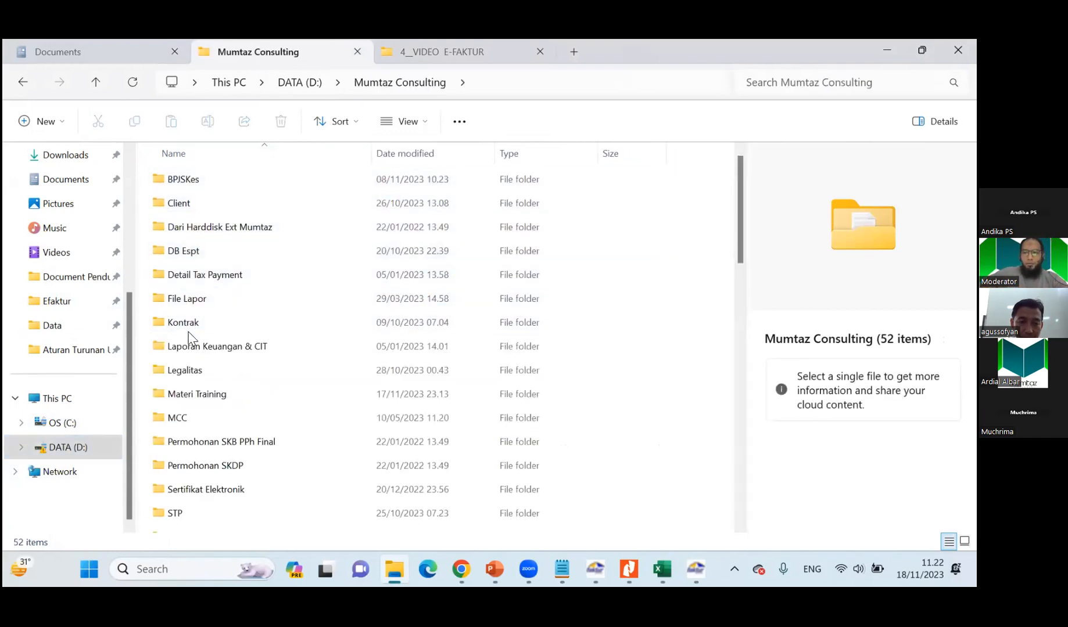
double_click(200, 399)
Open the Format Impor Data Pajak Keluaran workbook from the Efaktur > Data folder within the Materi Brevet folder.
double_click(203, 227)
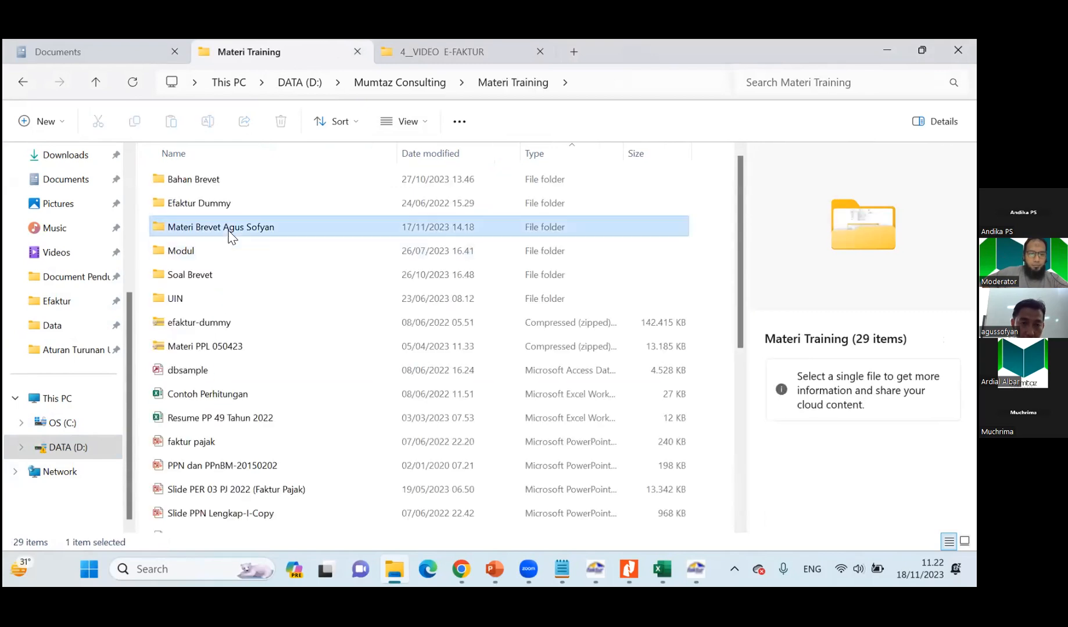
left_click(186, 181)
double_click(186, 182)
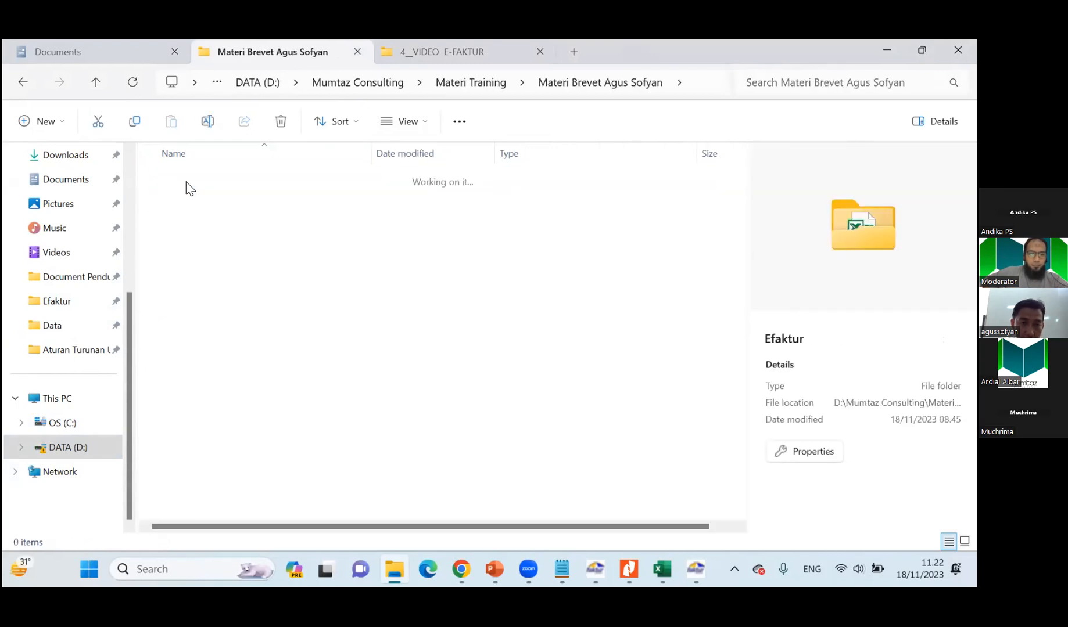
double_click(190, 182)
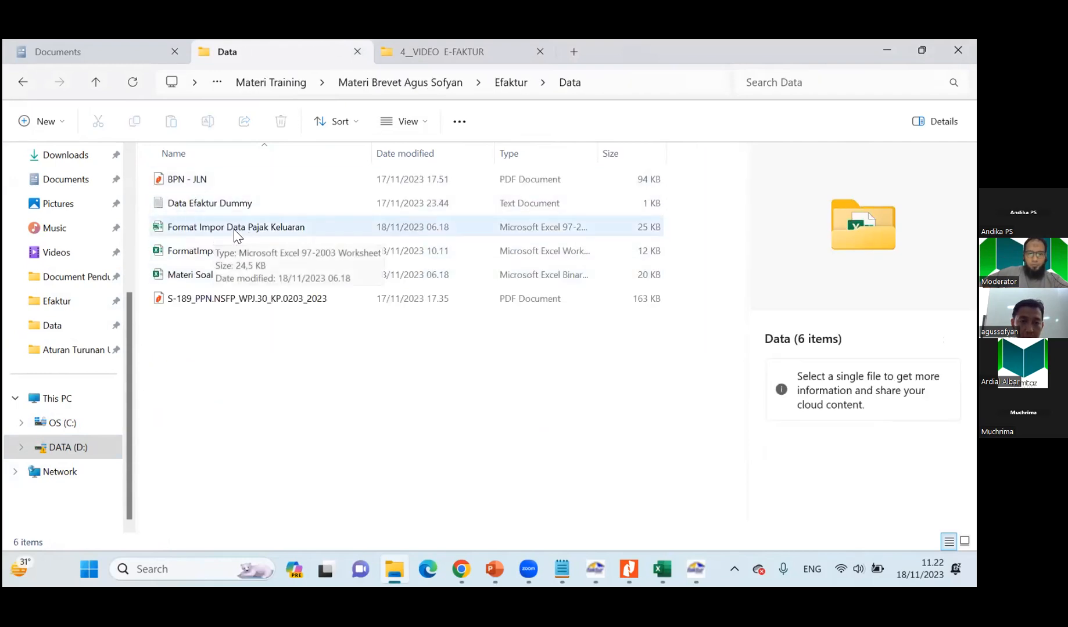
left_click(274, 233)
double_click(272, 228)
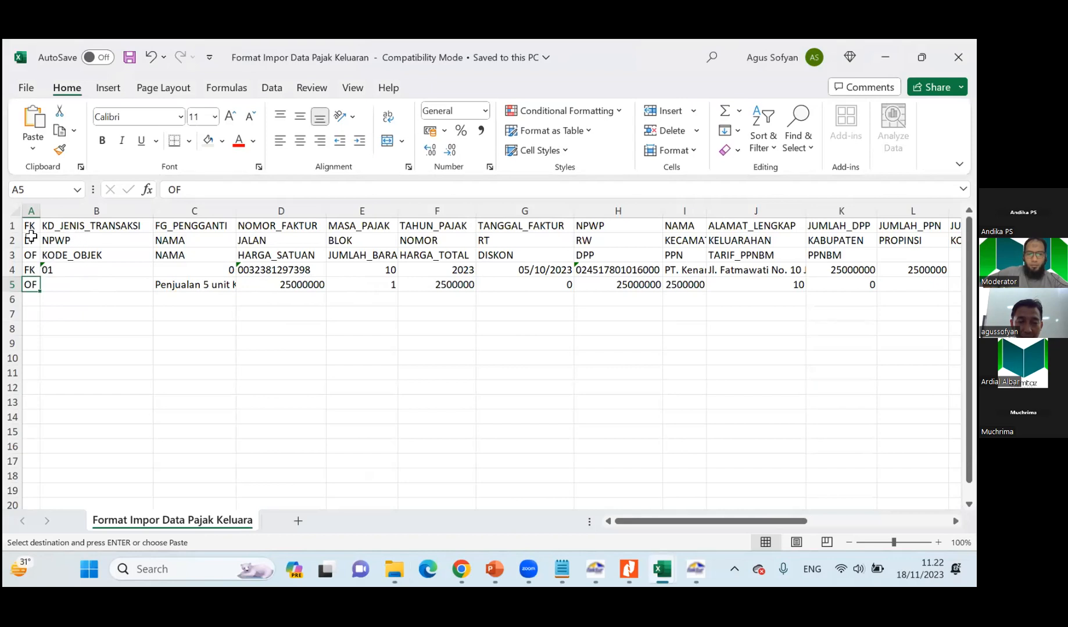
Examine the FK and OF row markers and the transaction type code, and compare them with PT. Kenangan's sale in Materi Soal.
left_click(30, 270)
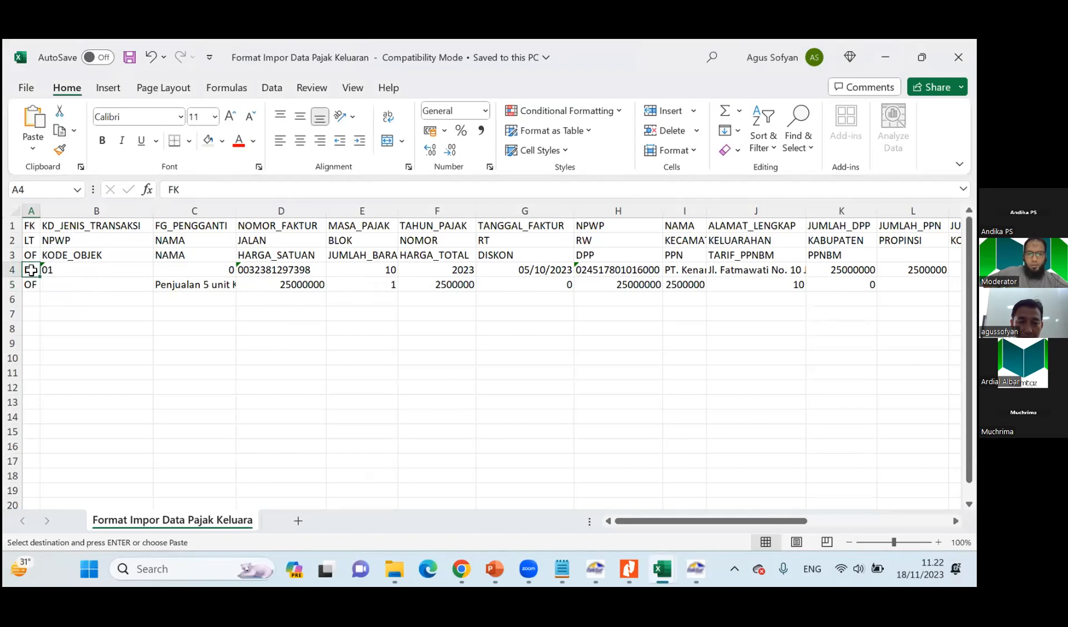
left_click(30, 225)
left_click(30, 255)
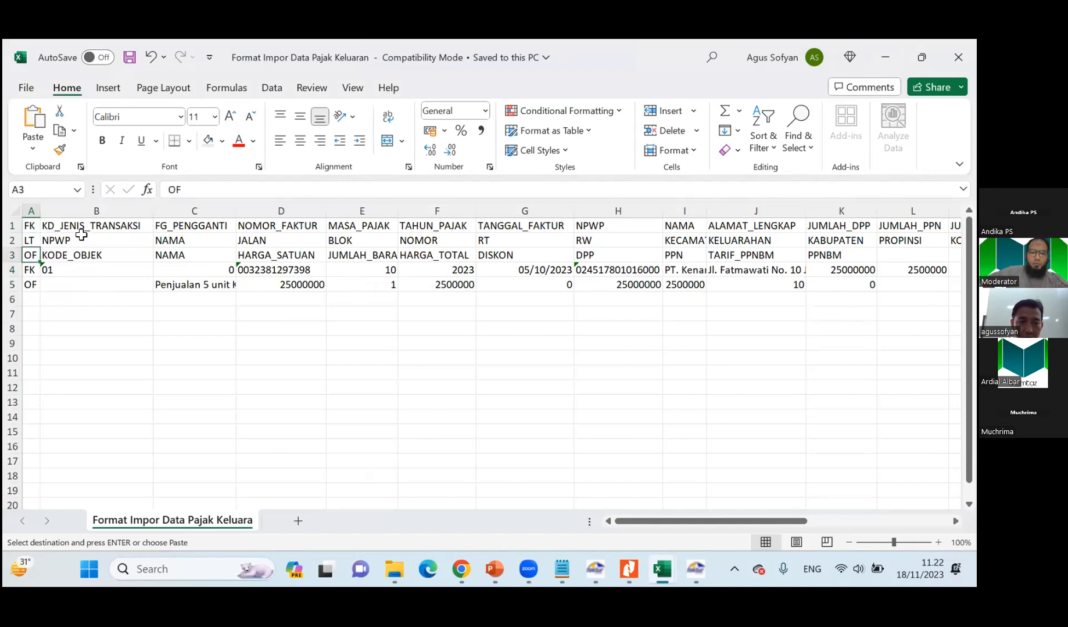
left_click(123, 226)
left_click(81, 270)
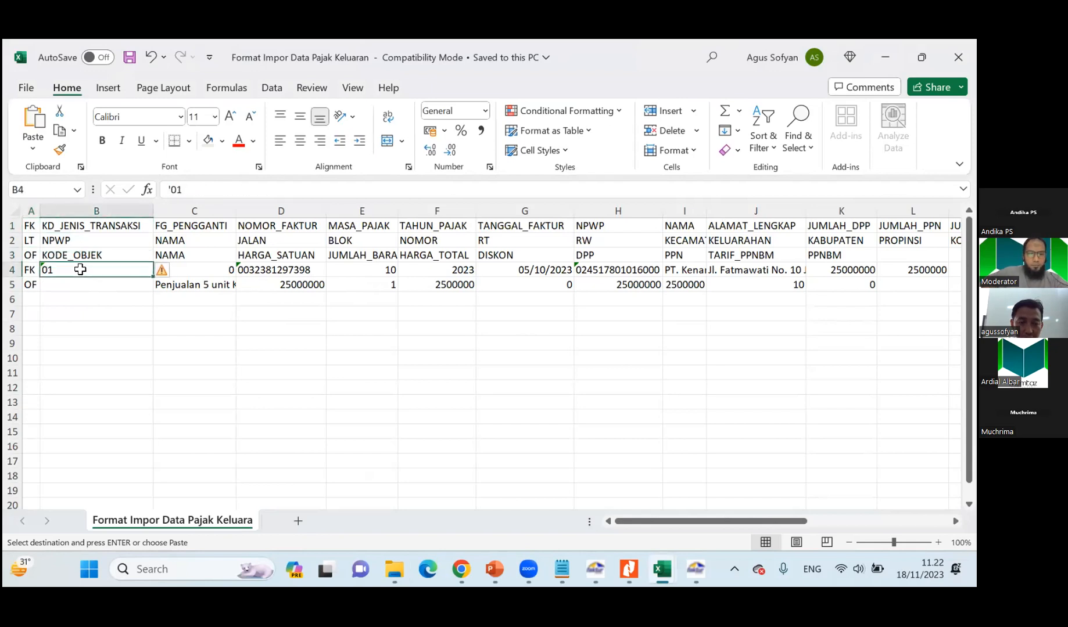
key("alt+Tab")
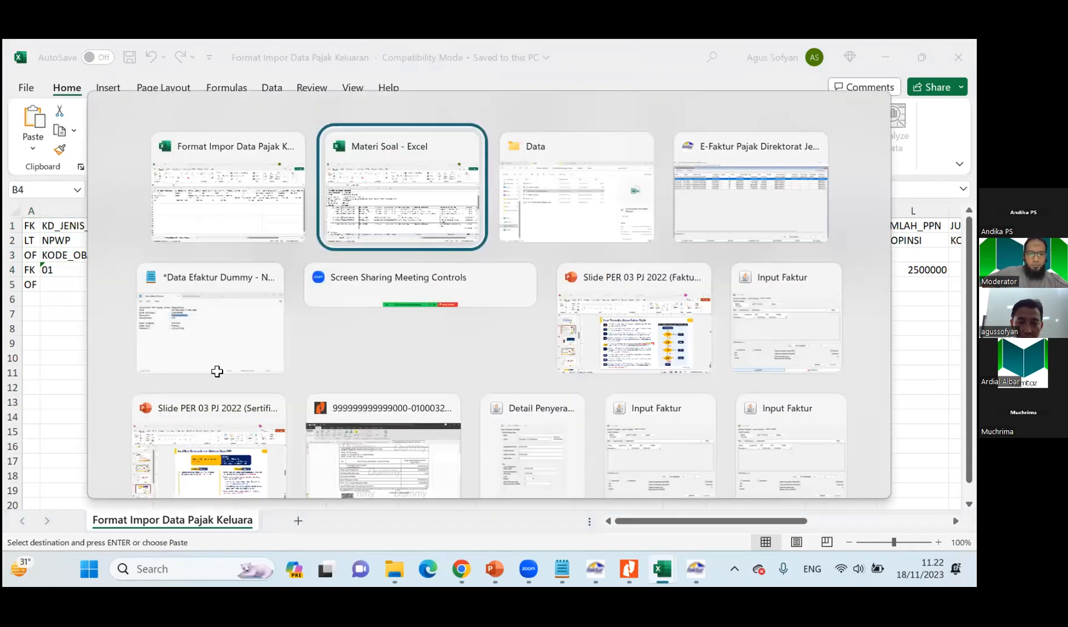
left_click(248, 343)
scroll(192, 369, "up", 2)
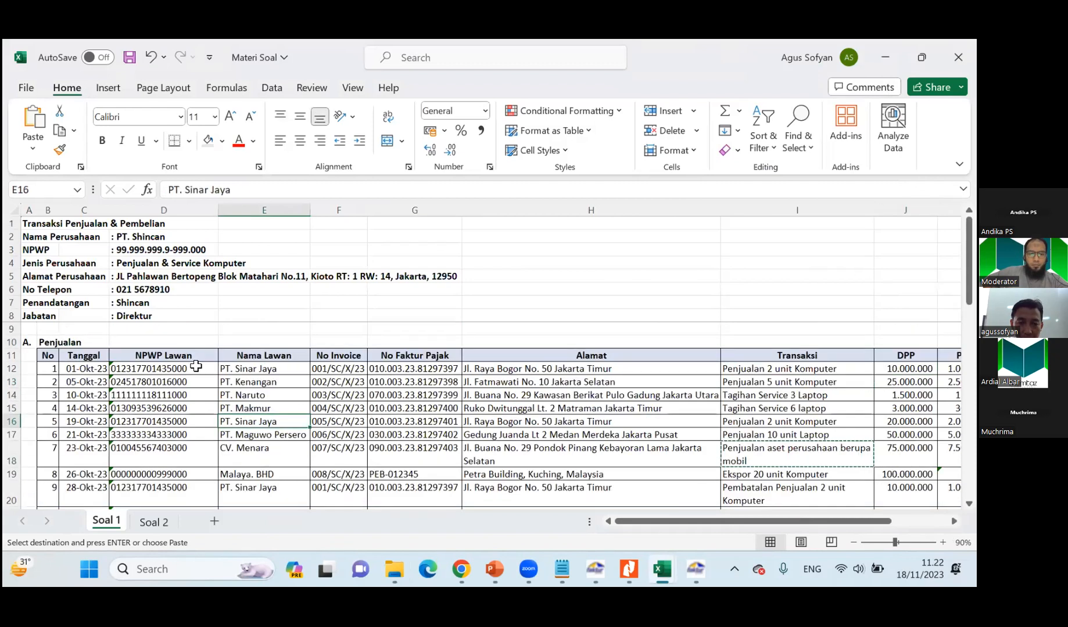
left_click(239, 381)
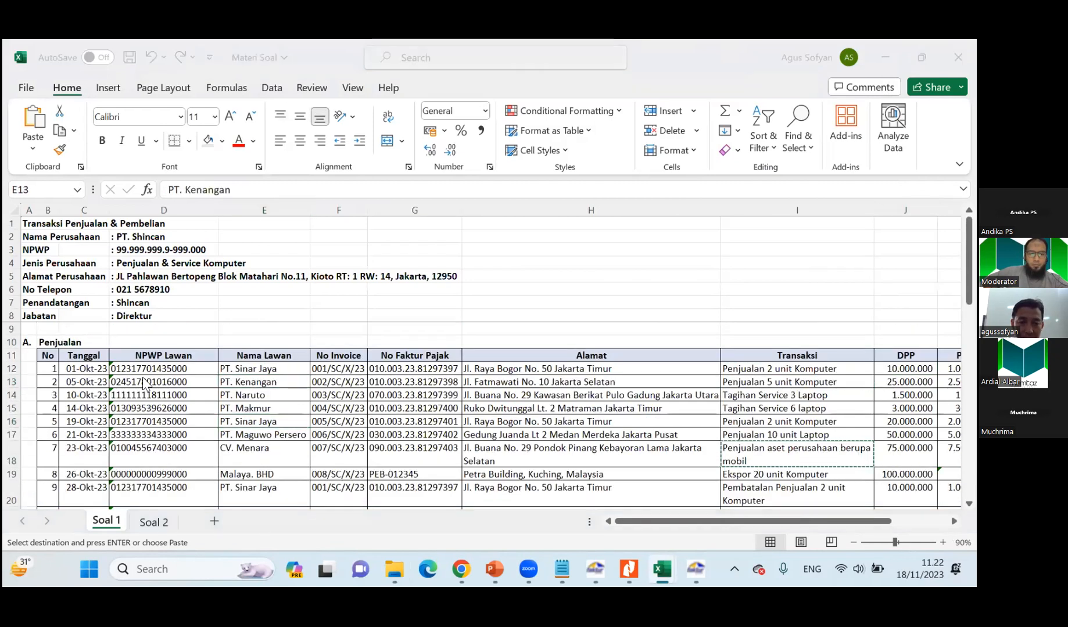
Review the FG_PENGGANTI and NOMOR_FAKTUR entries of PT. Kenangan's FK row in the import format workbook.
key("alt+Tab")
left_click(220, 343)
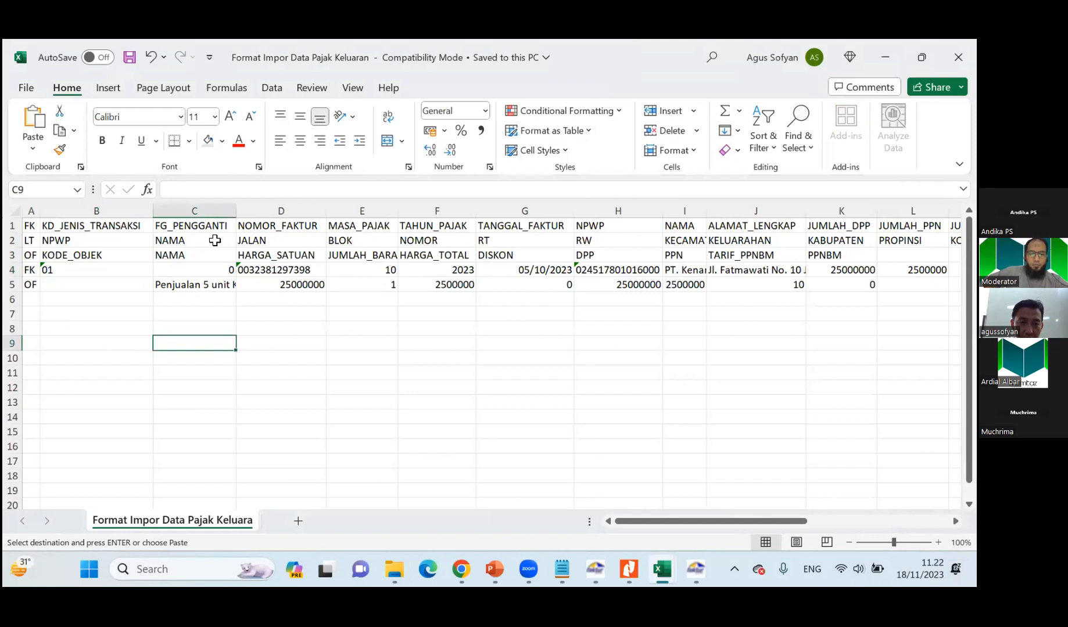
left_click(222, 274)
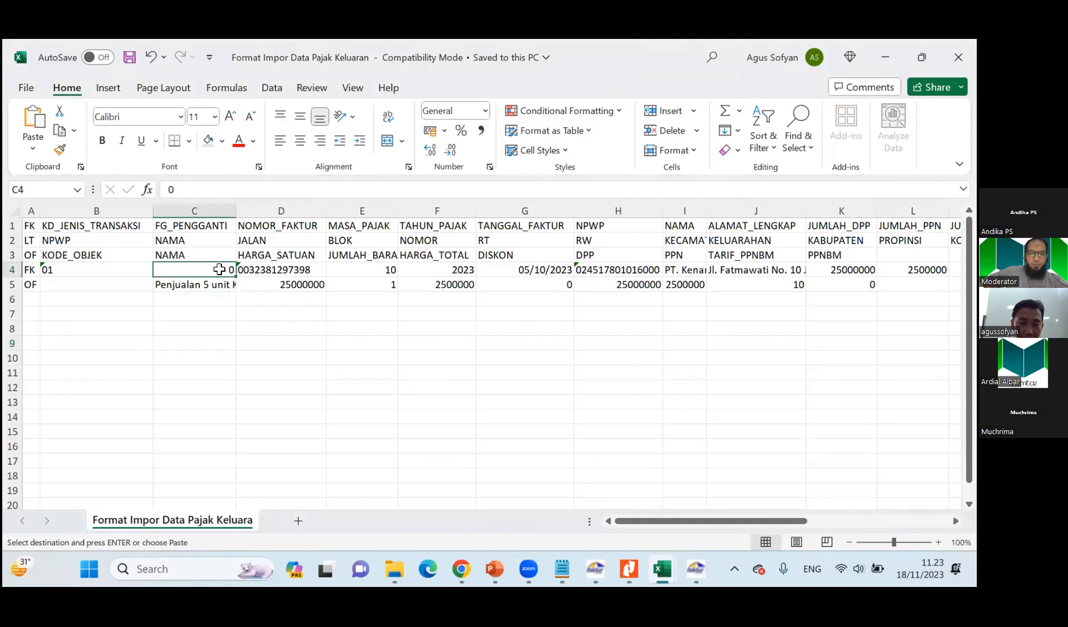
left_click(292, 270)
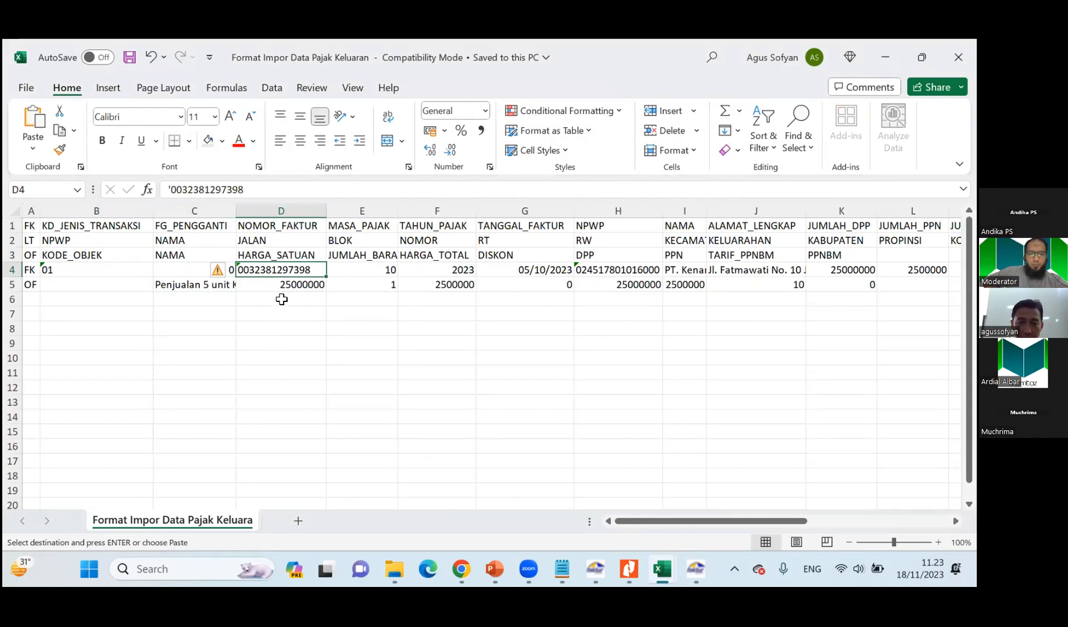
Check PT. Kenangan's DPP formula in Materi Soal and set HARGA_SATUAN in cell D5 of the import format to 5000000.
left_click(282, 286)
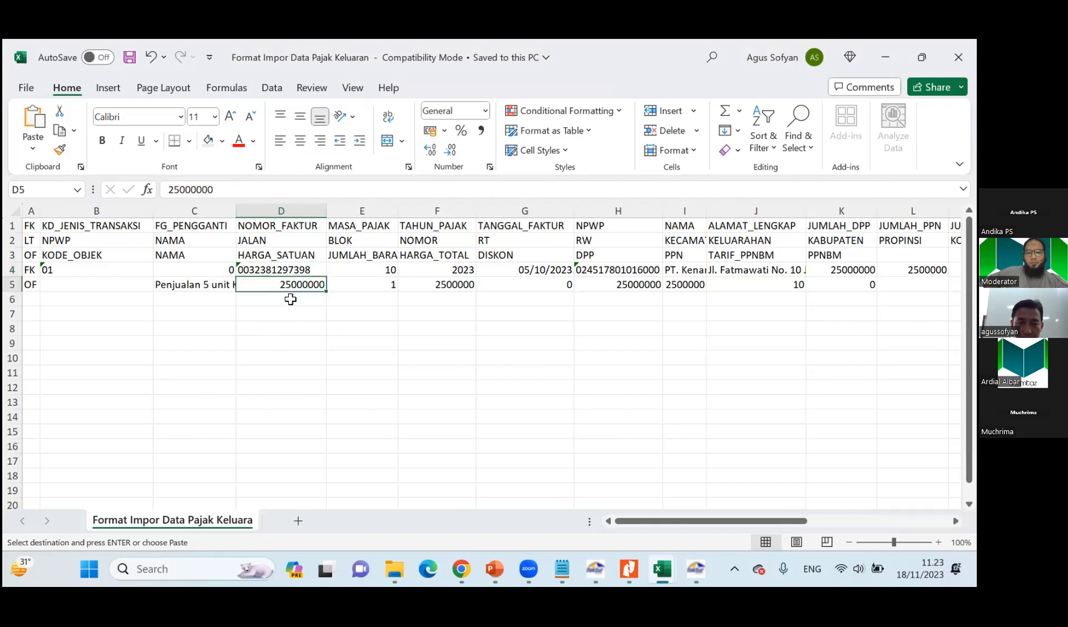
left_click(281, 256)
left_click(281, 284)
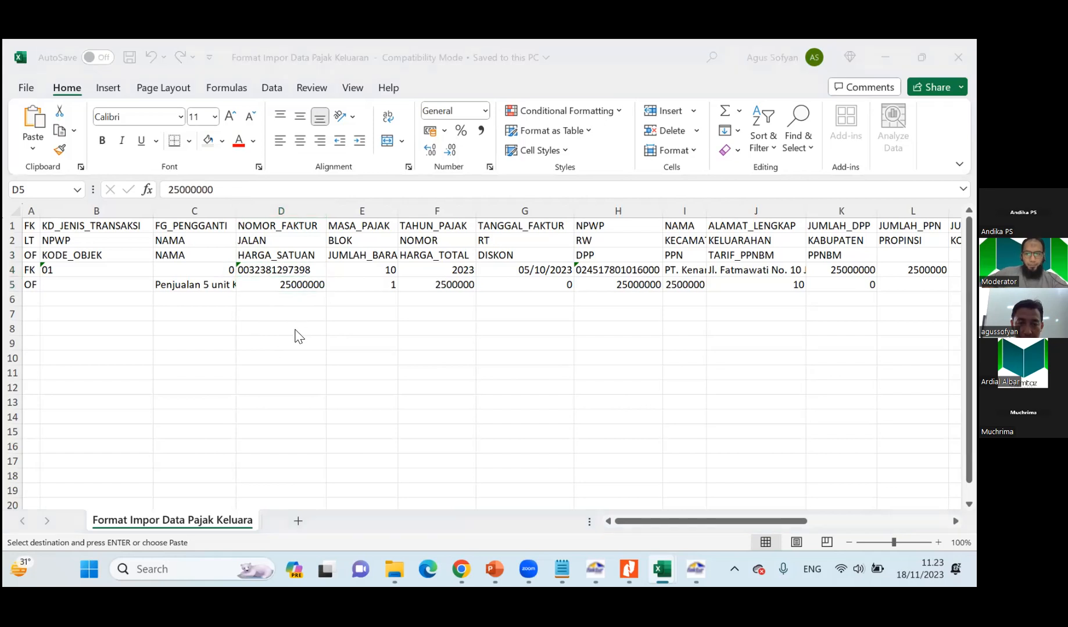
key("alt+Tab")
left_click(929, 382)
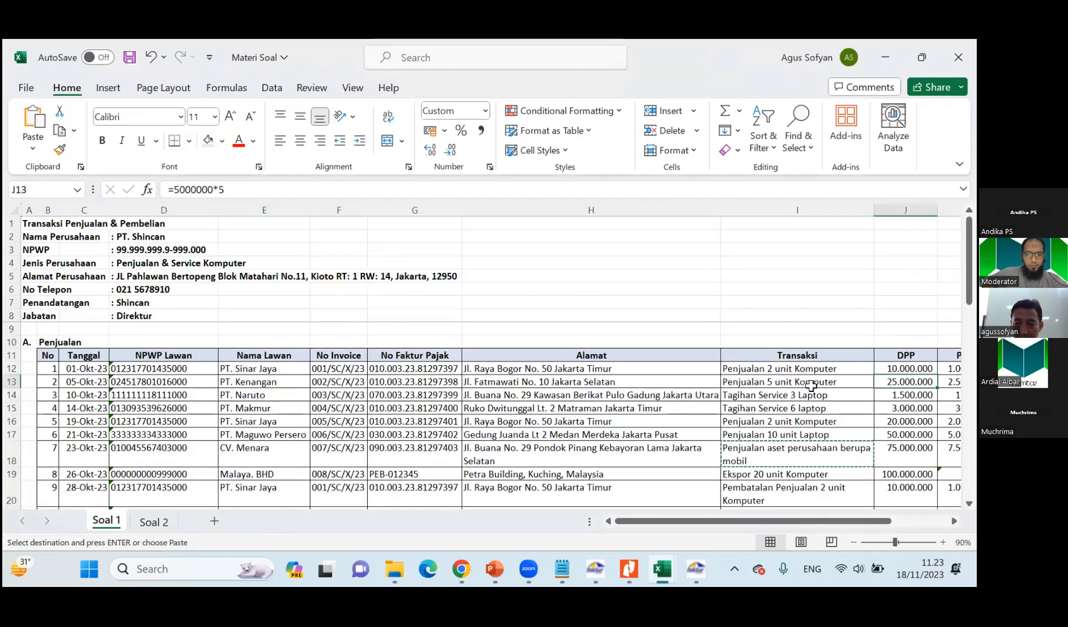
key("alt+Tab")
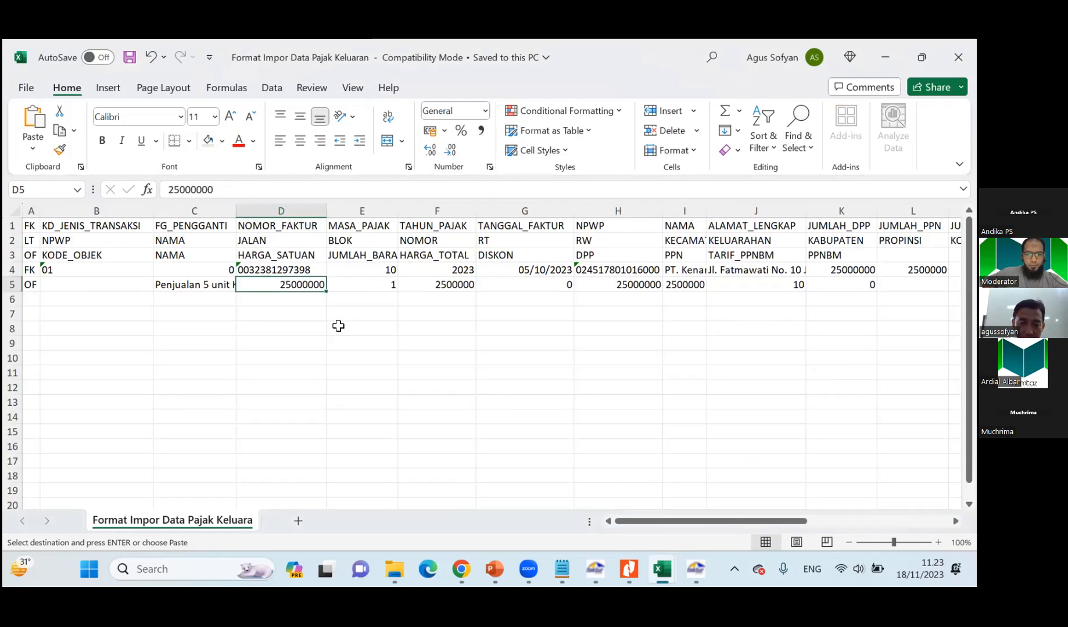
type("500000")
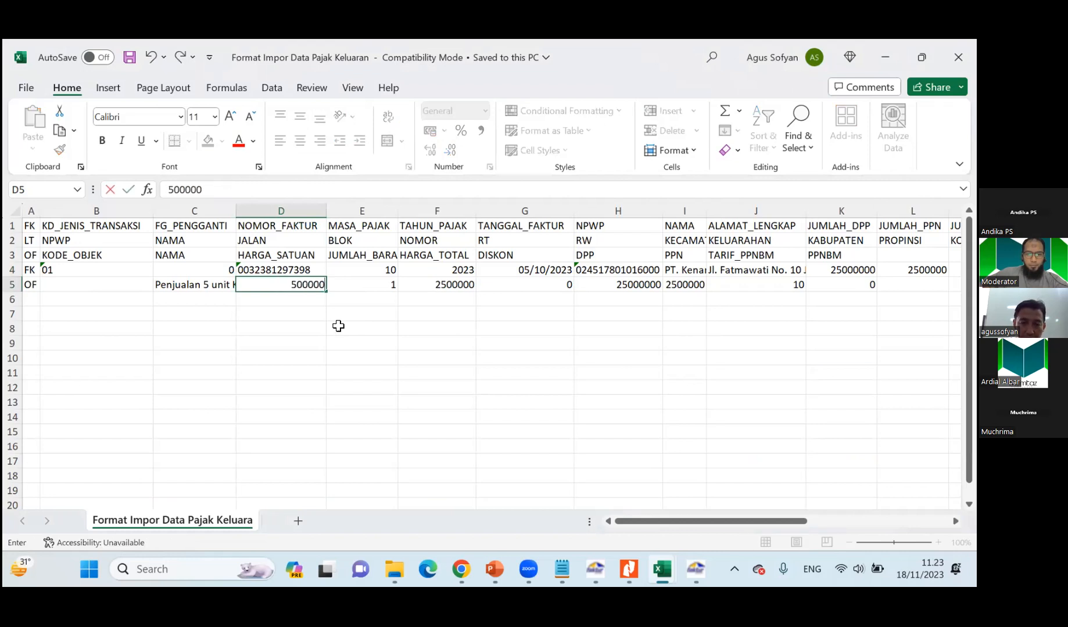
type("0")
key("Tab")
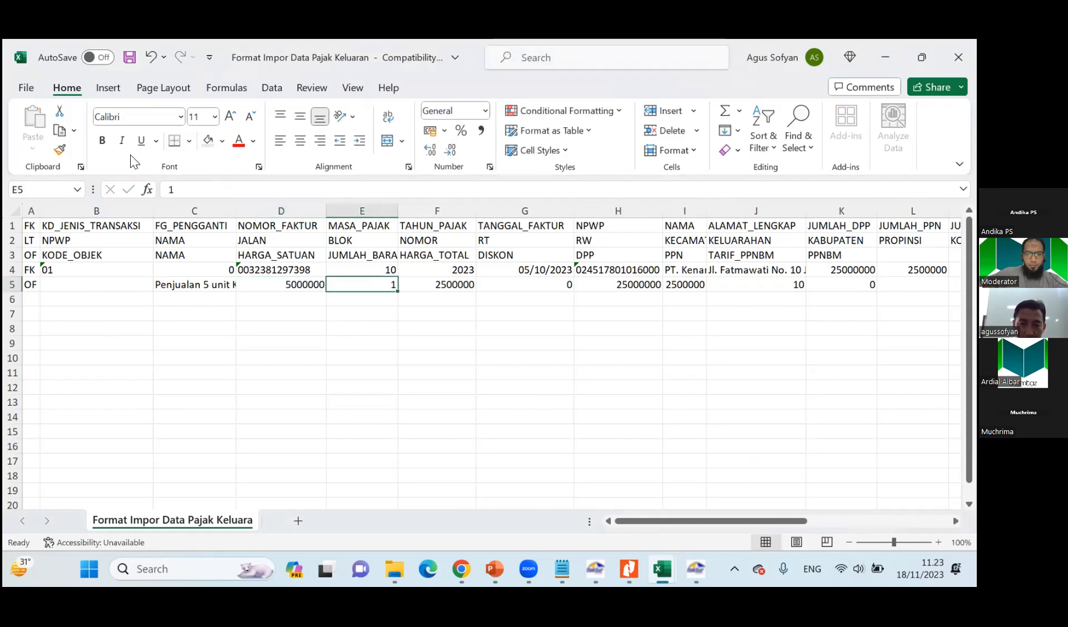
Set the item quantity in cell E5 to 5 and HARGA_TOTAL in cell F5 to 25000000.
left_click(343, 258)
left_click(352, 280)
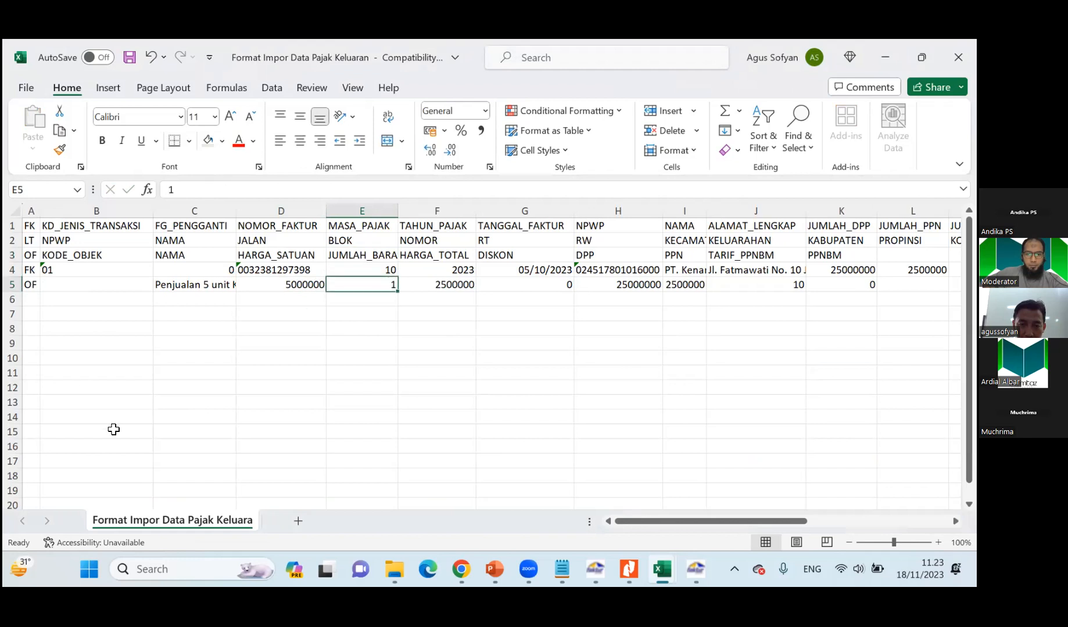
type("5")
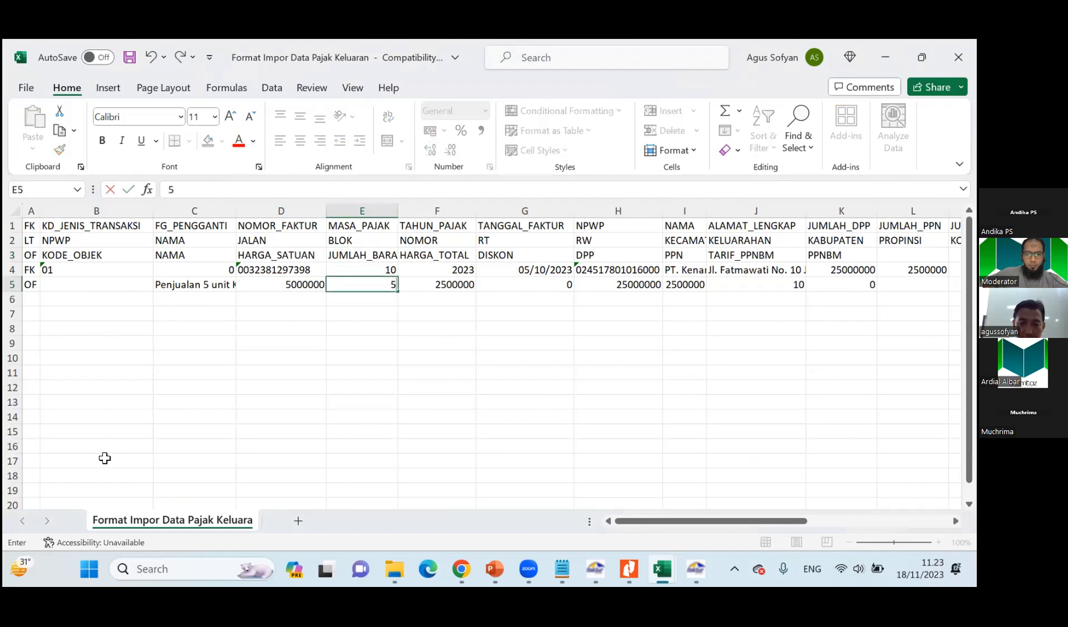
key("Tab")
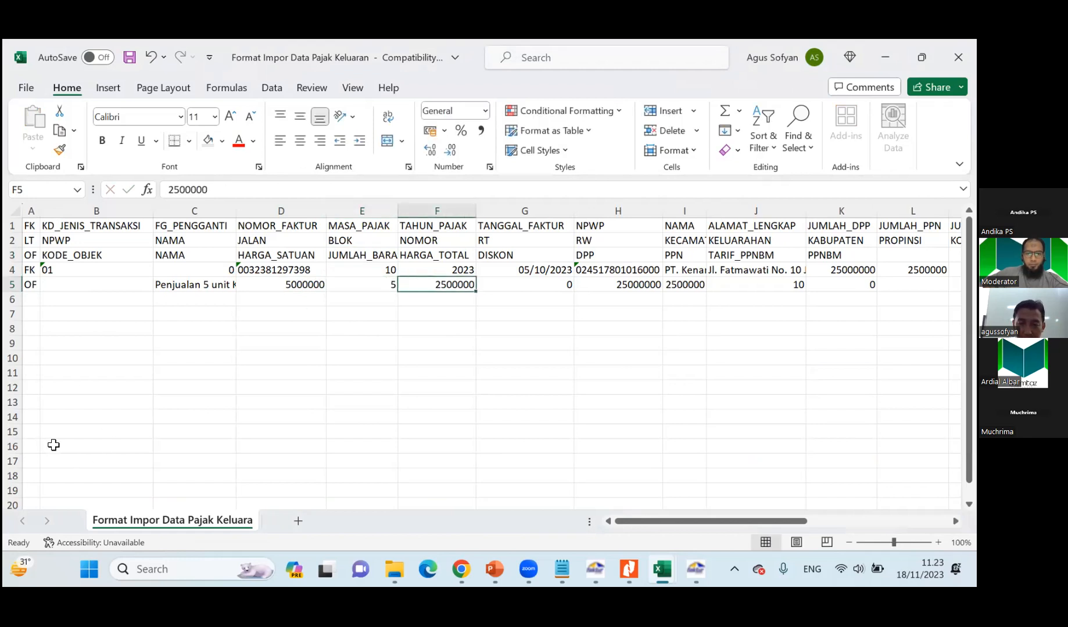
left_click(235, 194)
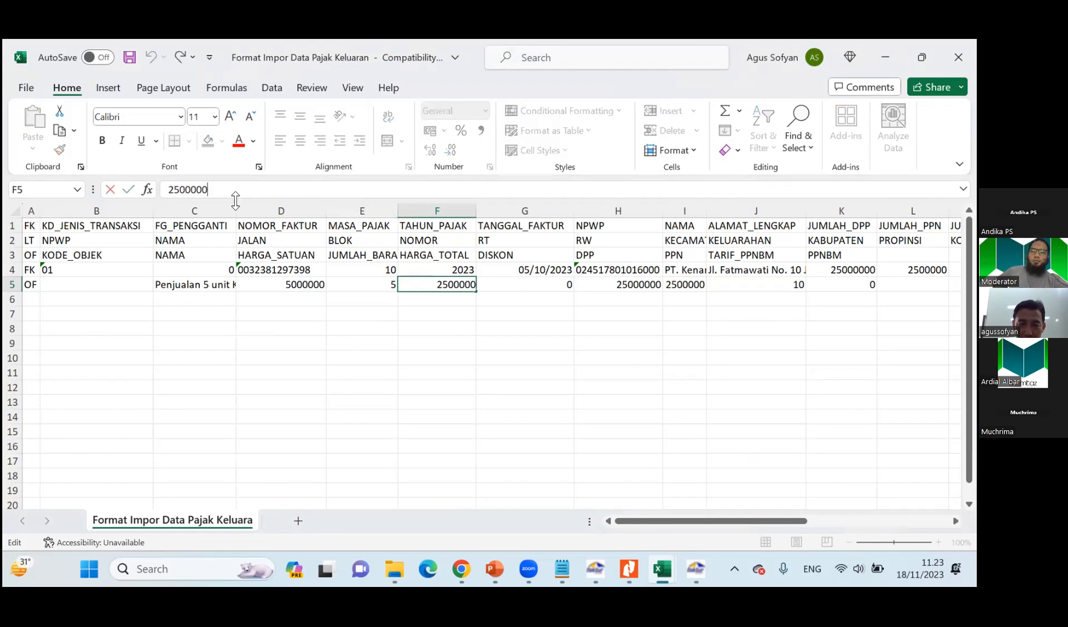
type("0")
key("Return")
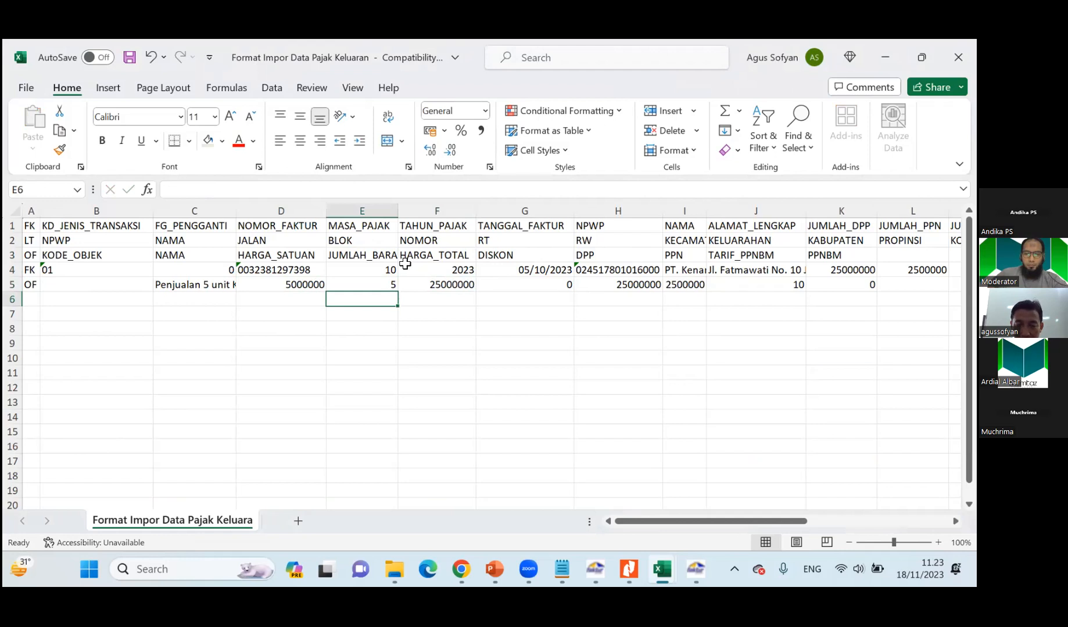
Save the import format workbook and prepare a copy in the Documents folder in CSV (Comma delimited) format.
key("ctrl+s")
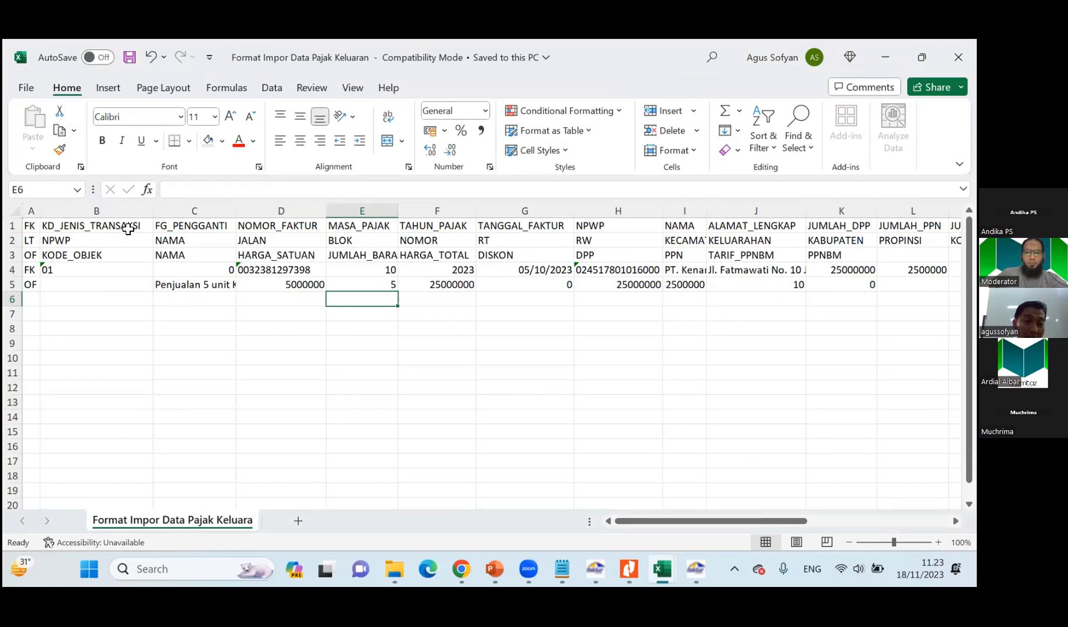
left_click(25, 89)
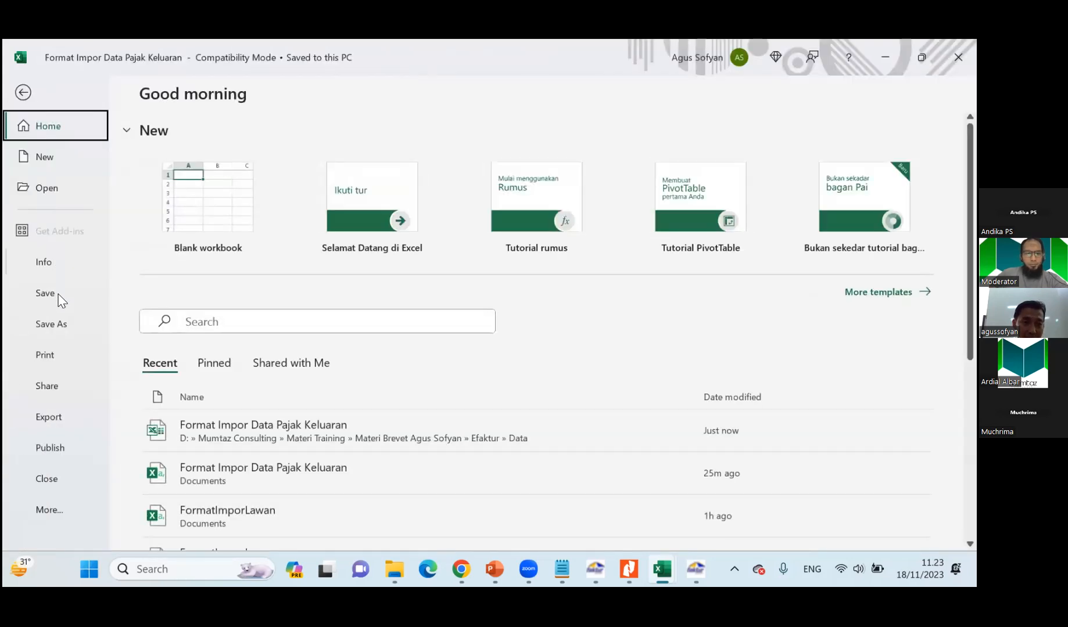
left_click(52, 323)
left_click(207, 359)
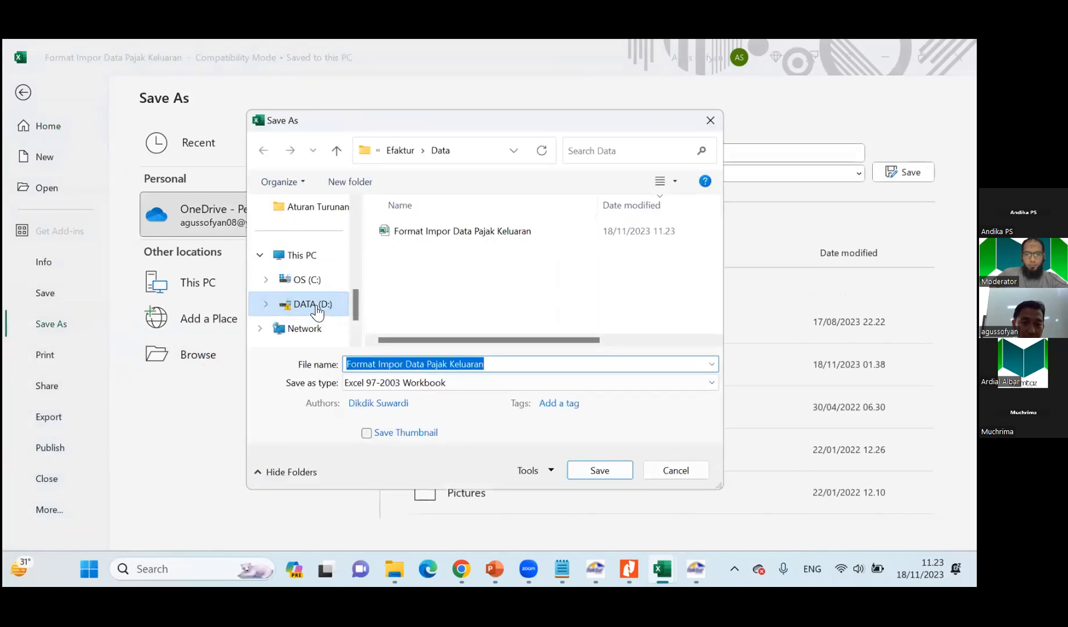
scroll(323, 296, "up", 5)
scroll(322, 281, "down", 3)
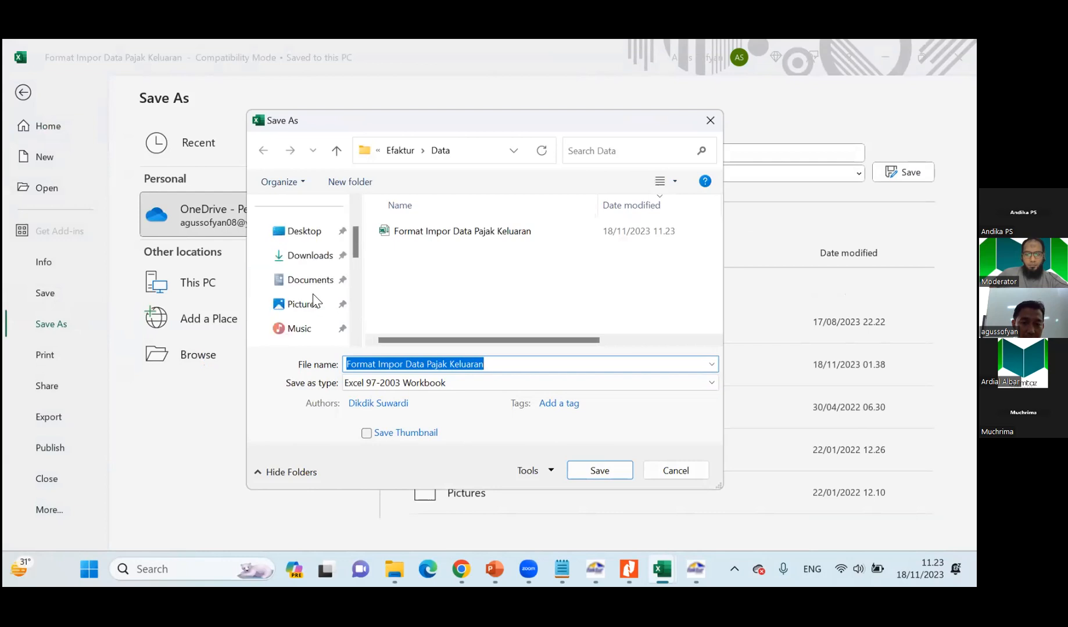
left_click(308, 282)
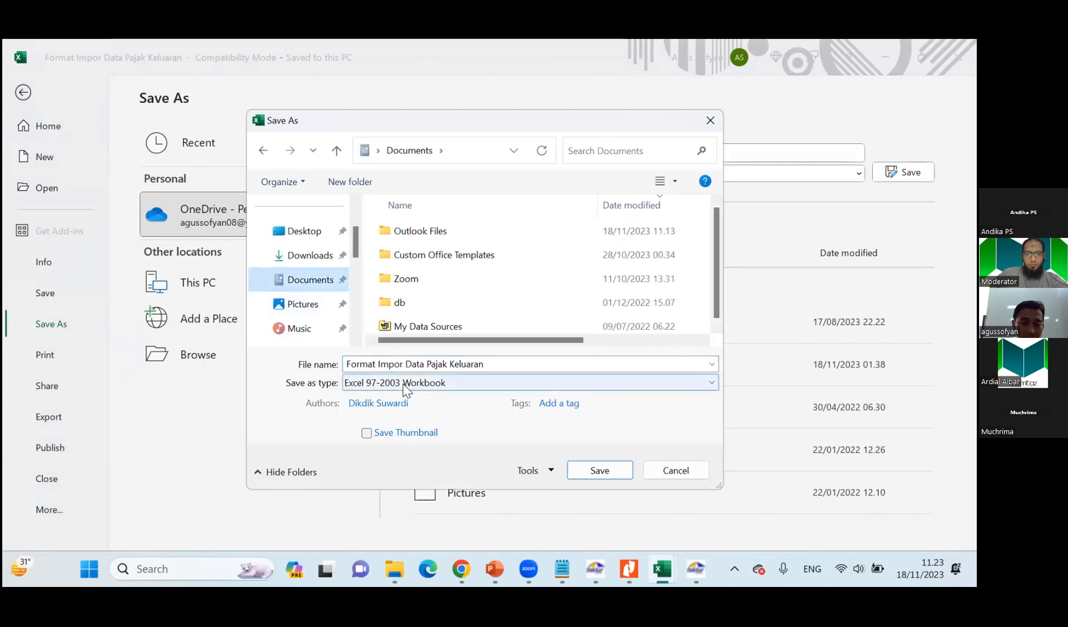
left_click(405, 382)
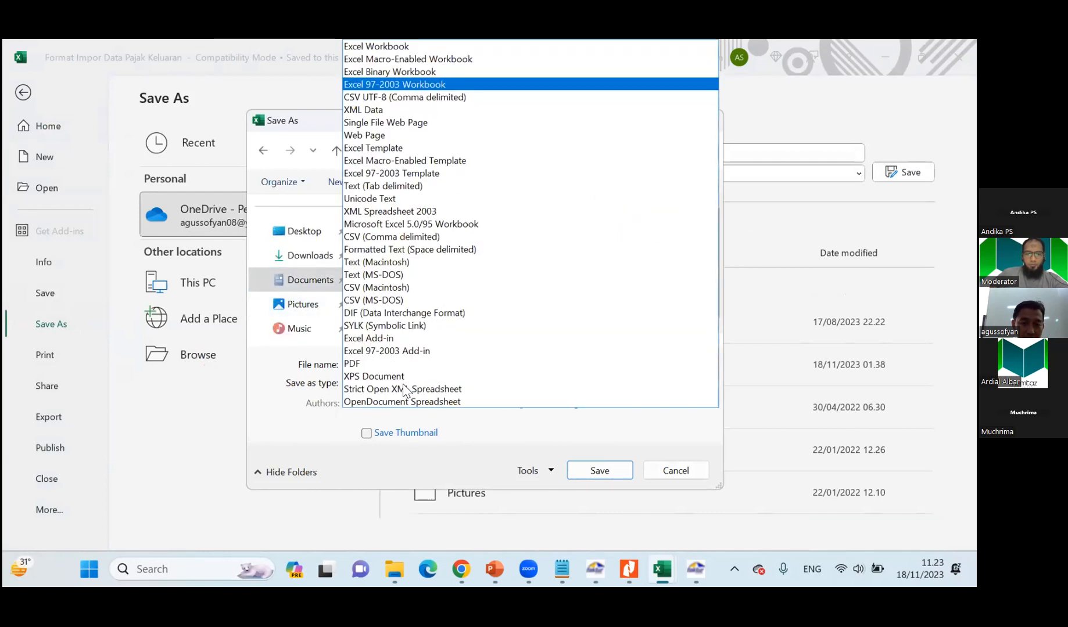
left_click(385, 238)
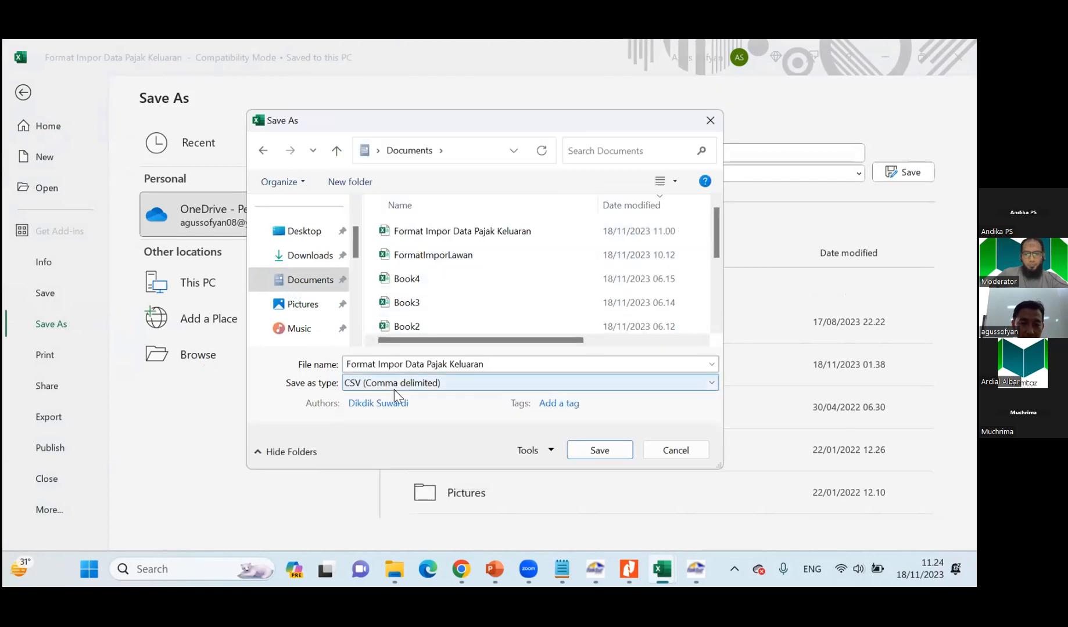
Name the CSV copy "Format Impor Data Pajak Keluaran1", save it and close the import format file.
left_click(490, 364)
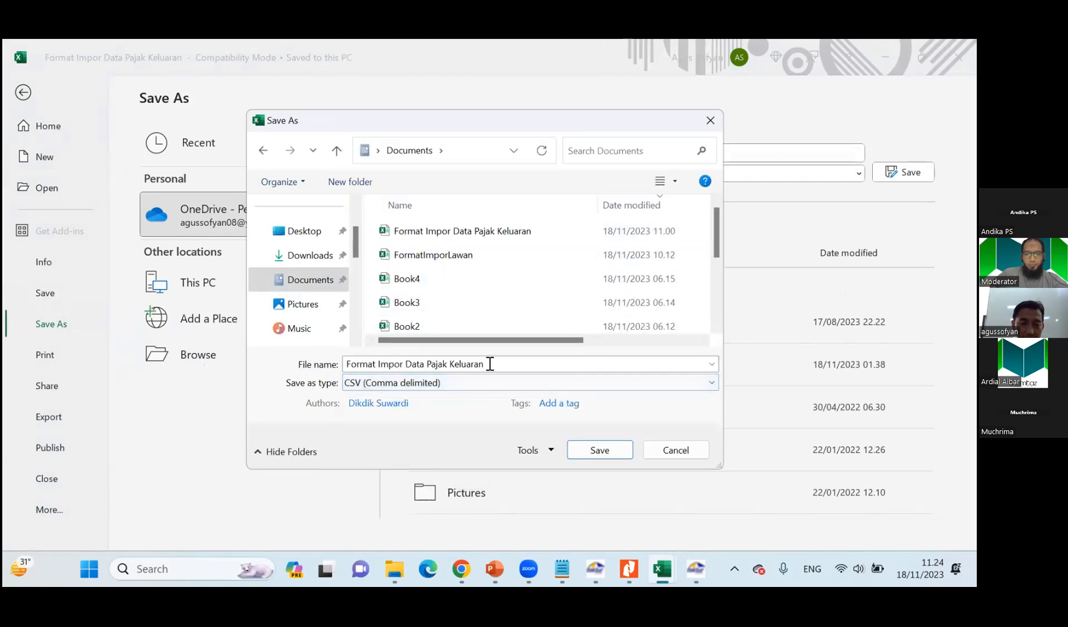
left_click(489, 364)
left_click(490, 364)
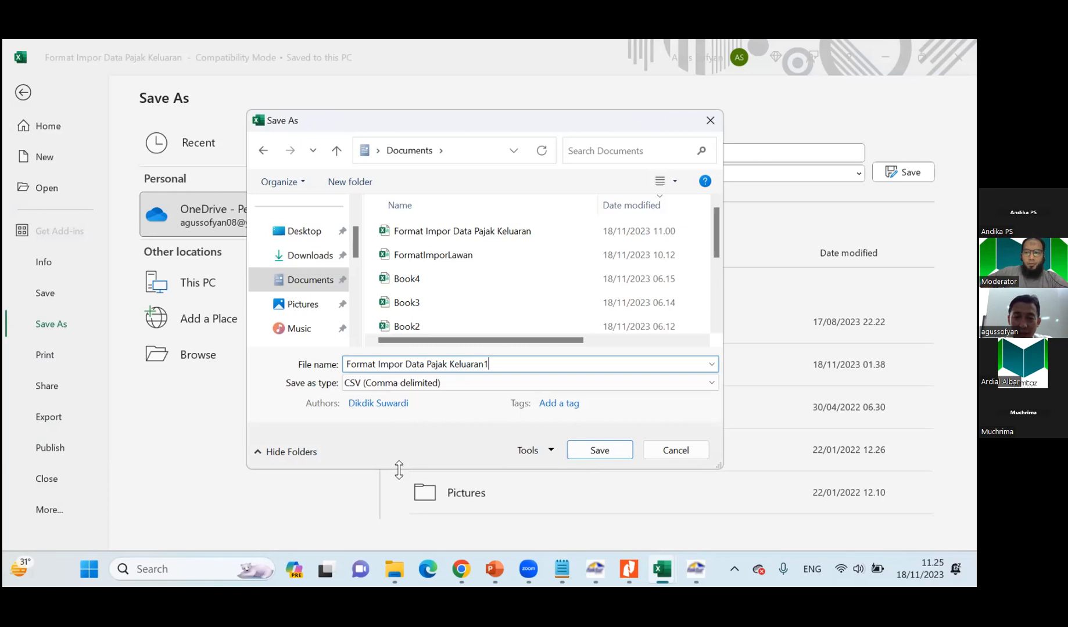
left_click(598, 453)
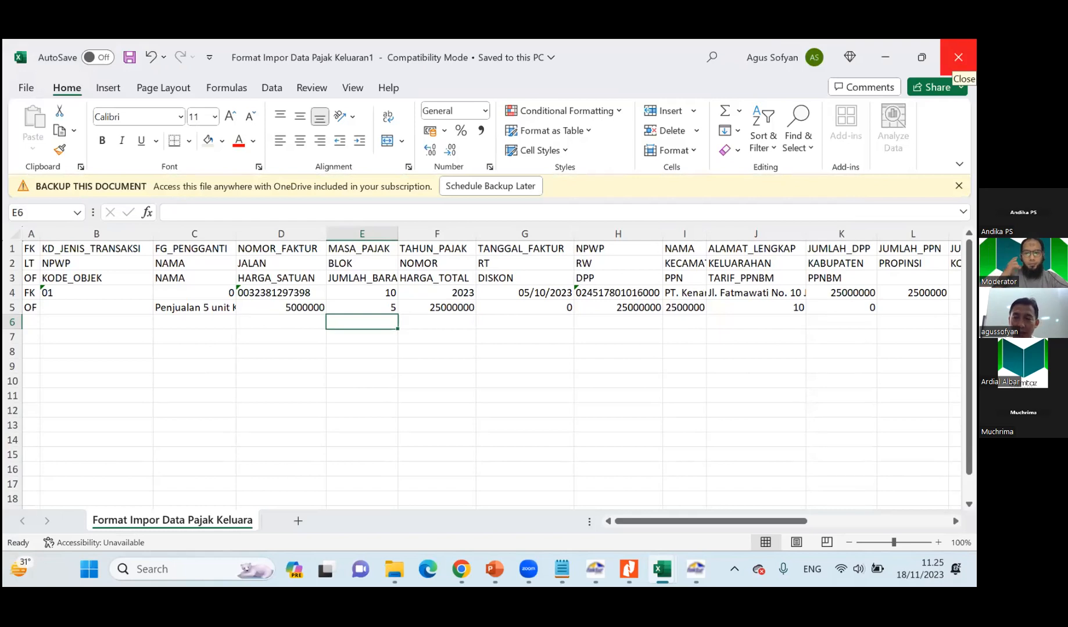
left_click(958, 61)
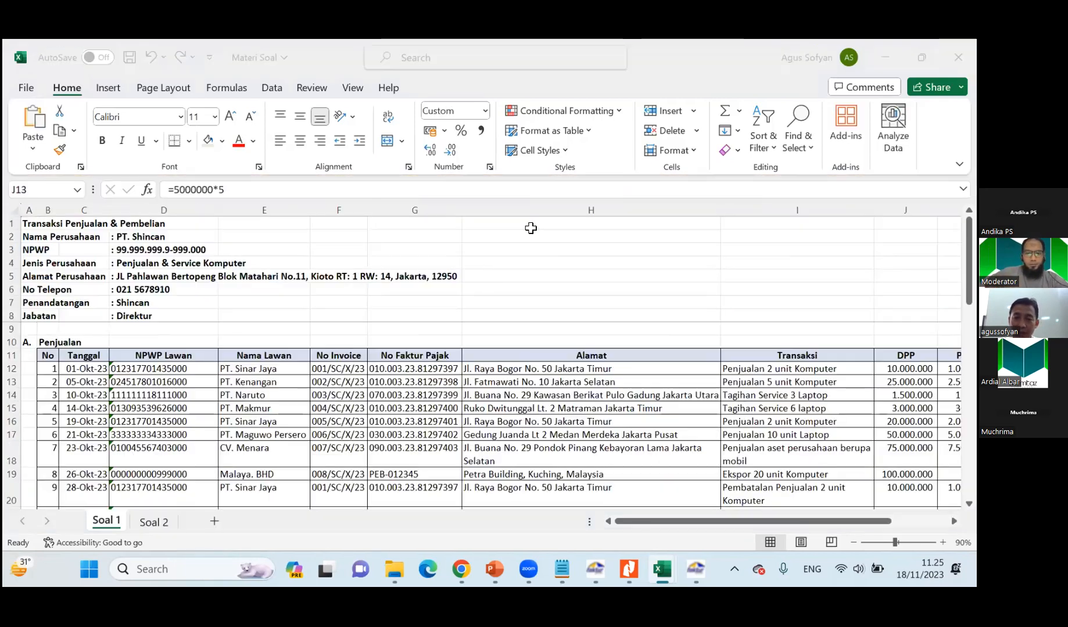
Switch to E-Faktur, load Format Impor Data Pajak Keluaran1.csv into the output tax invoice import and widen the Keterangan column.
left_click(695, 571)
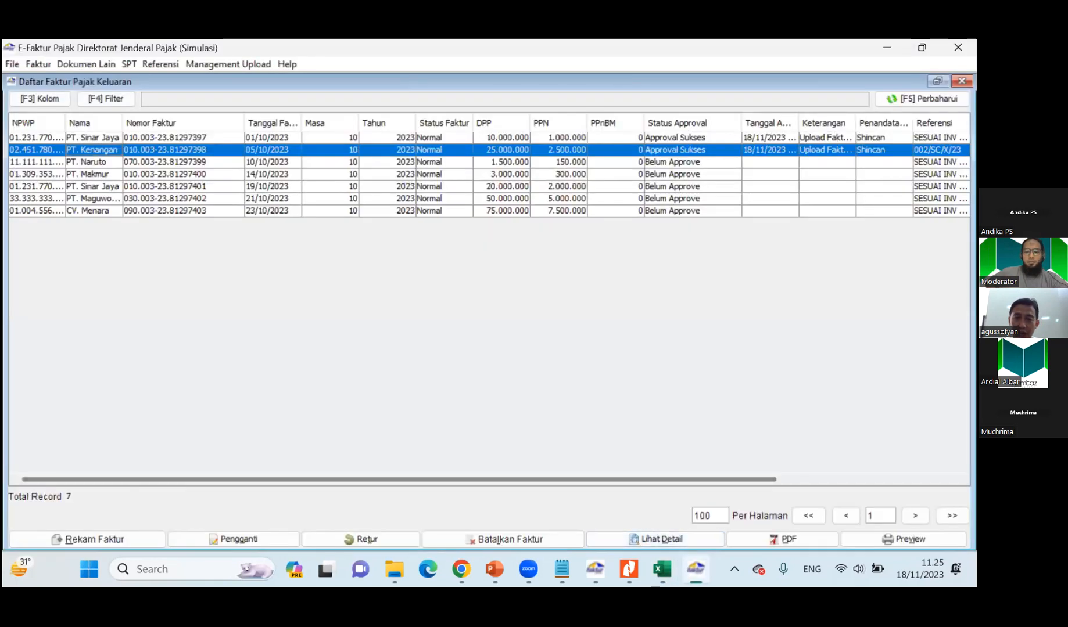
left_click(37, 65)
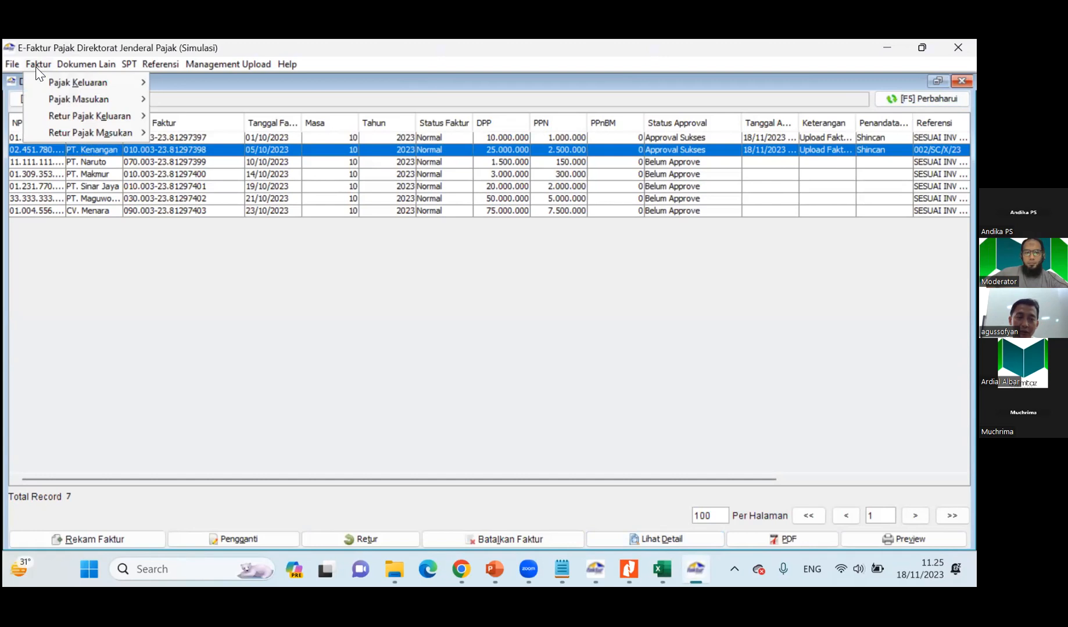
mouse_move(65, 84)
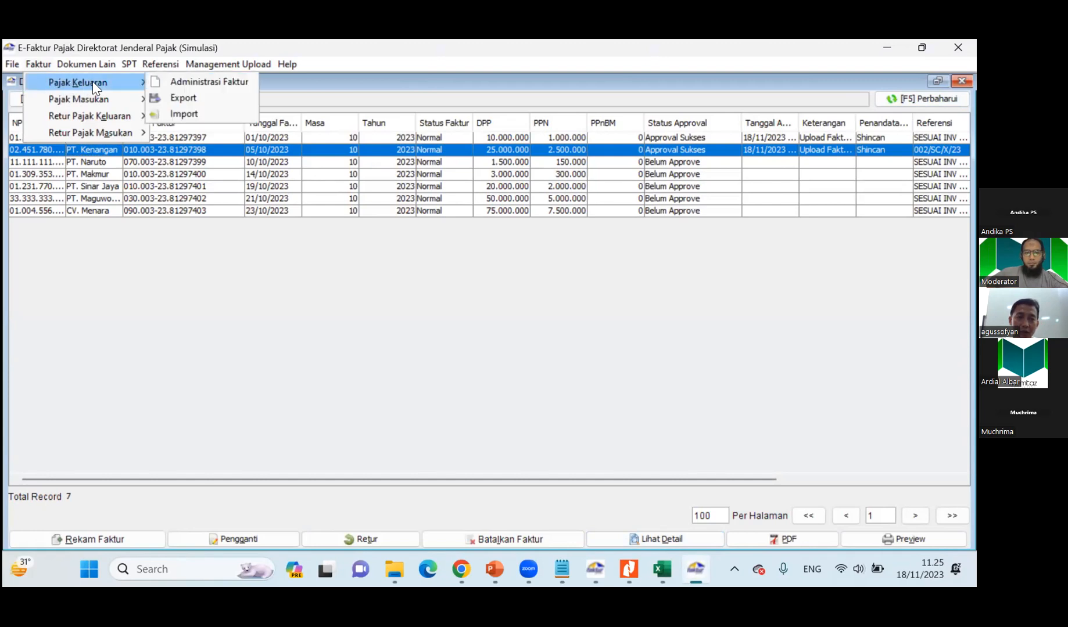
left_click(184, 114)
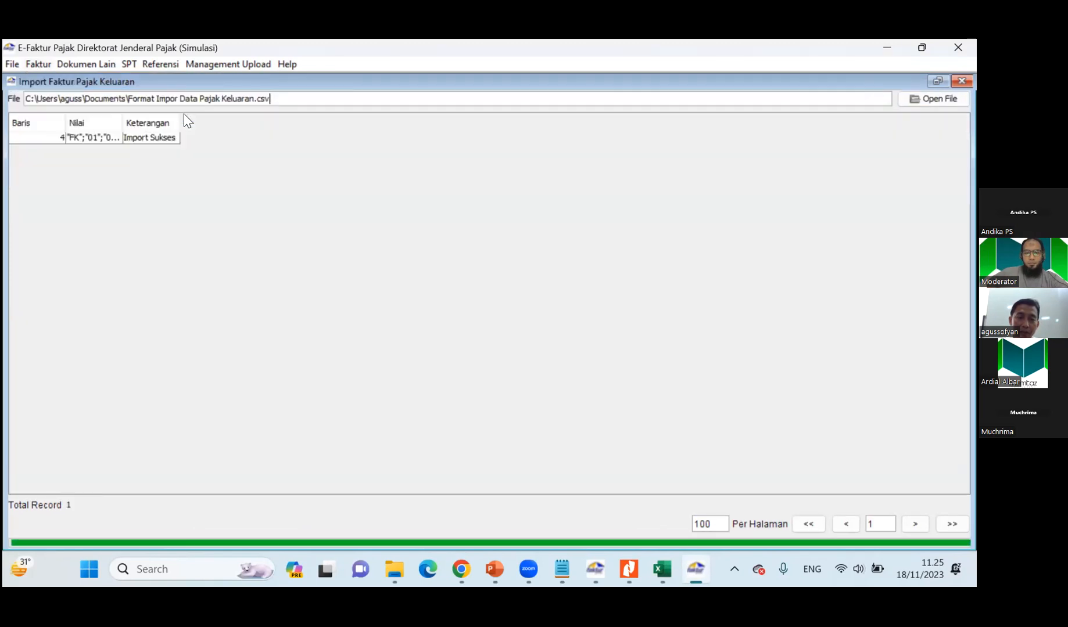
left_click(933, 98)
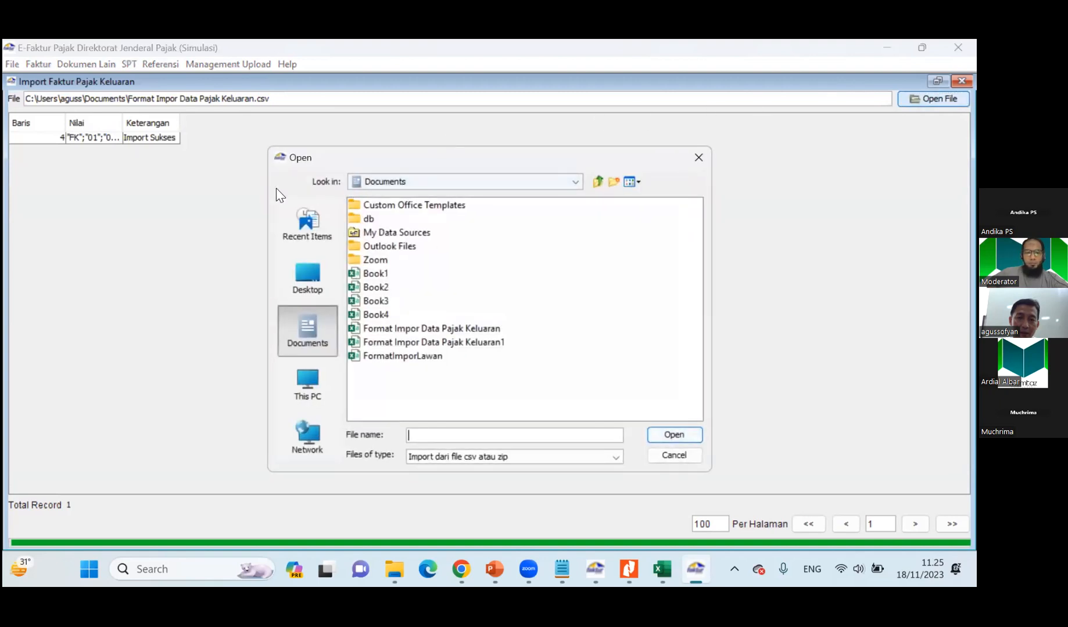
left_click(420, 341)
left_click(657, 435)
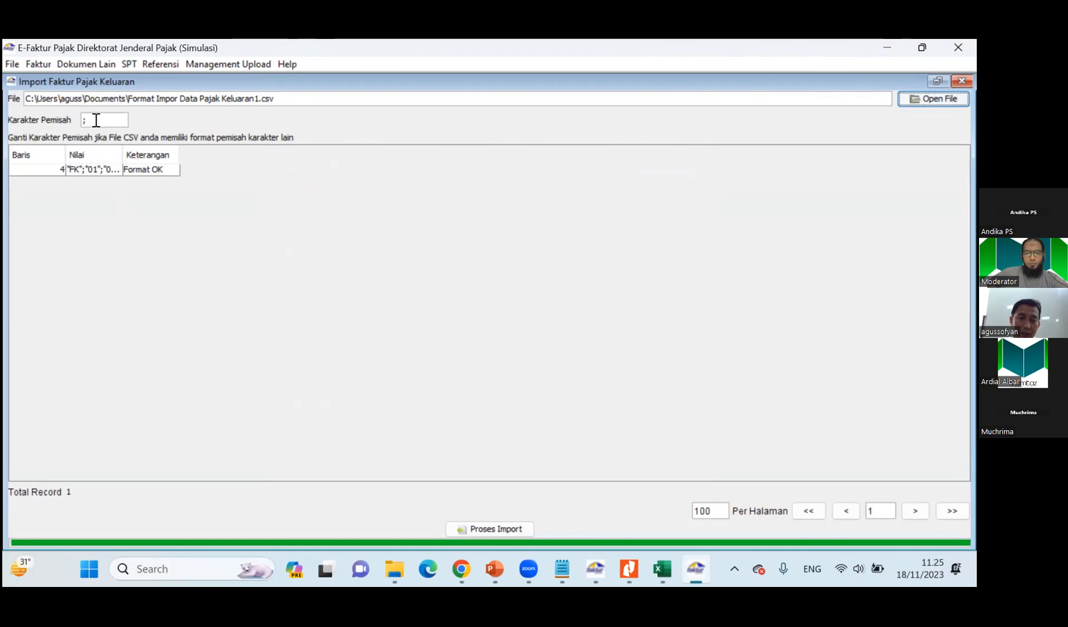
left_click(96, 121)
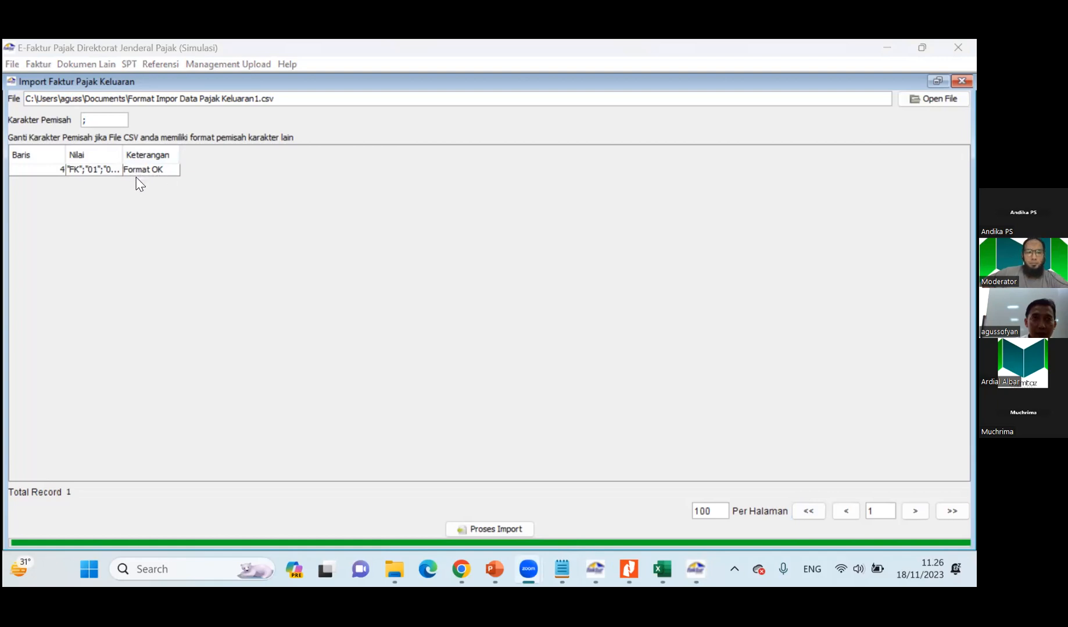
left_click_drag(180, 153, 343, 138)
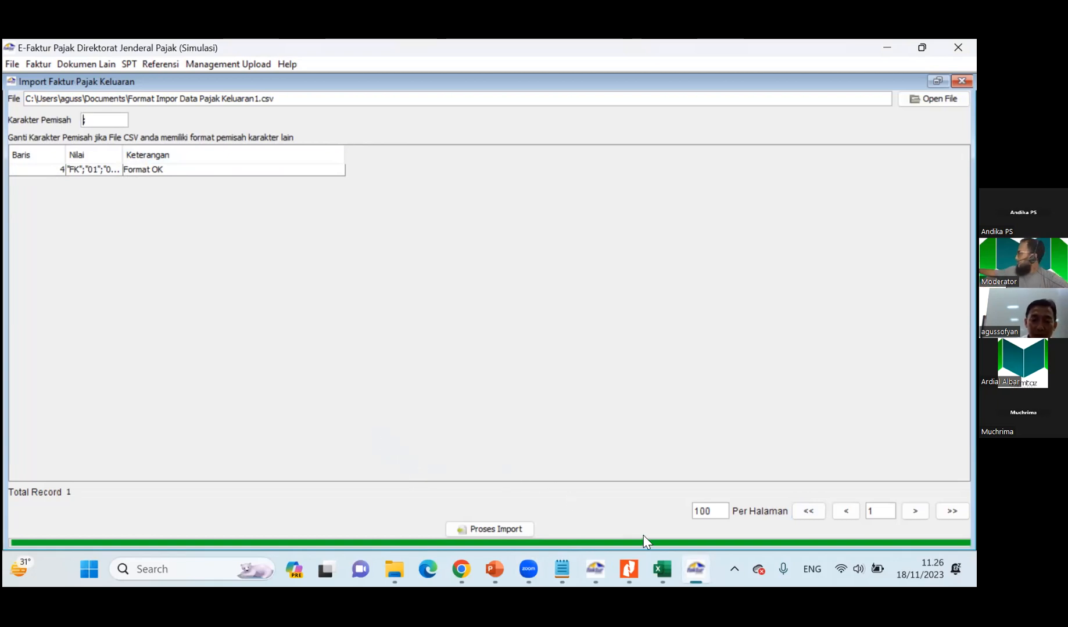
Reopen the Format Impor Data Pajak Keluaran workbook from the Efaktur Data folder in File Explorer.
mouse_move(661, 575)
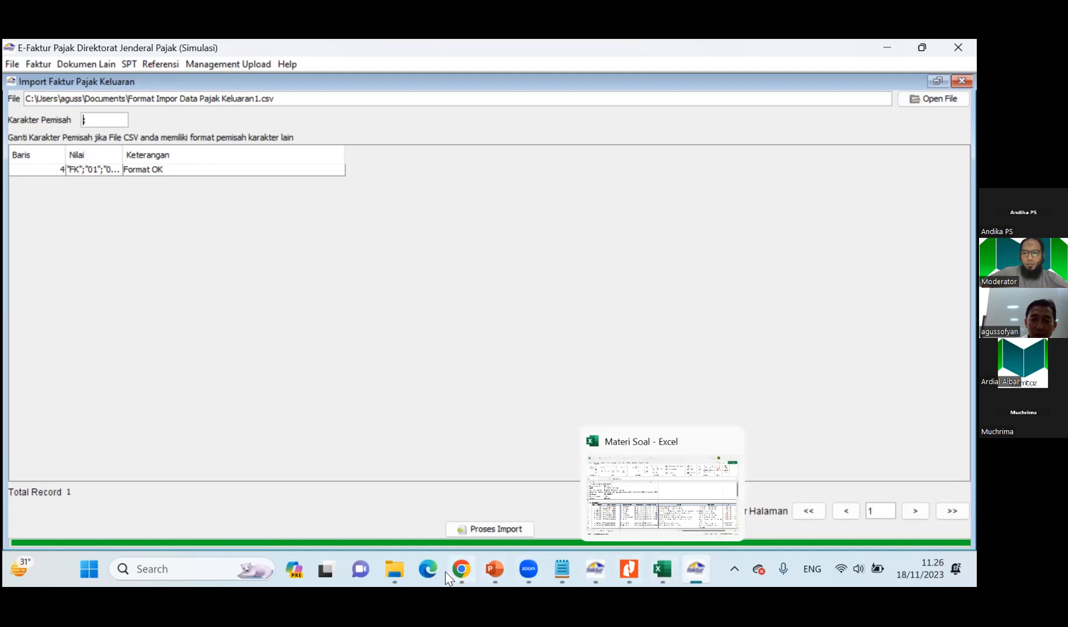
left_click(667, 567)
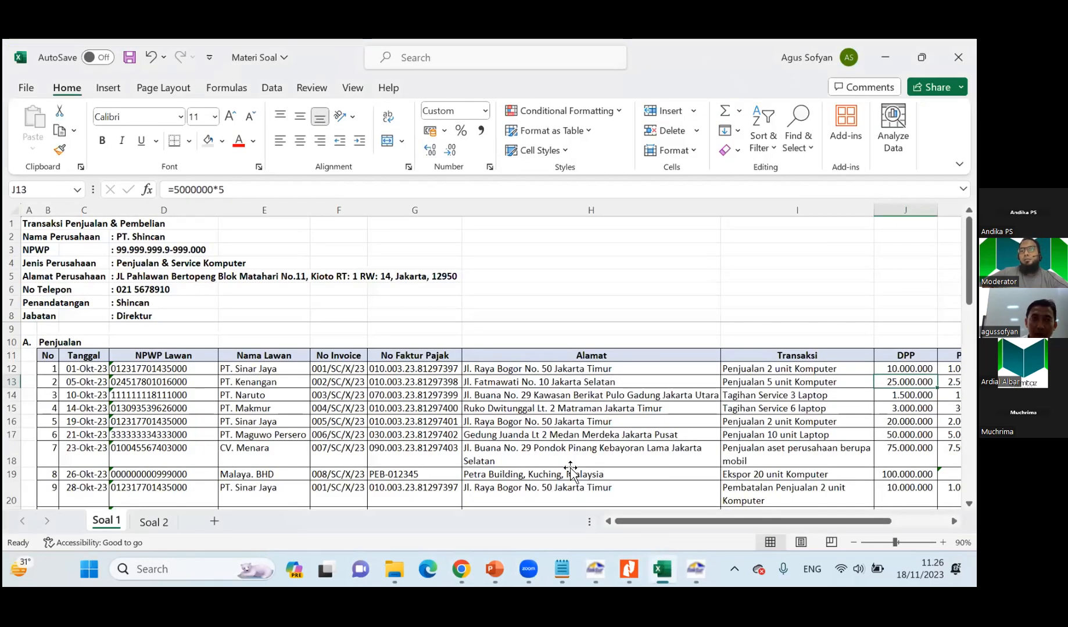
left_click(570, 463)
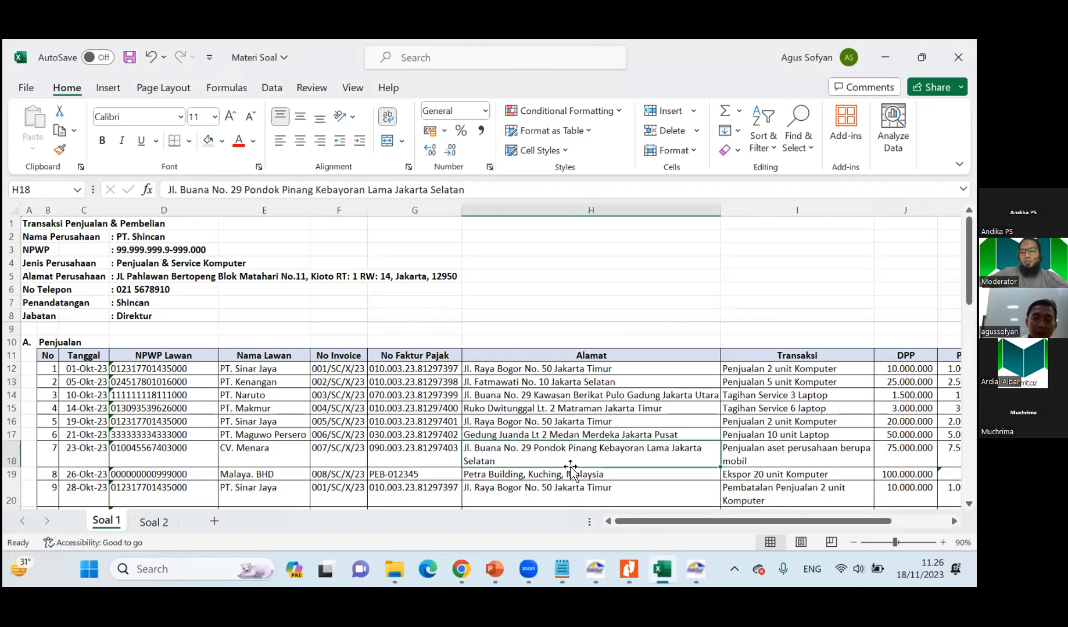
mouse_move(395, 568)
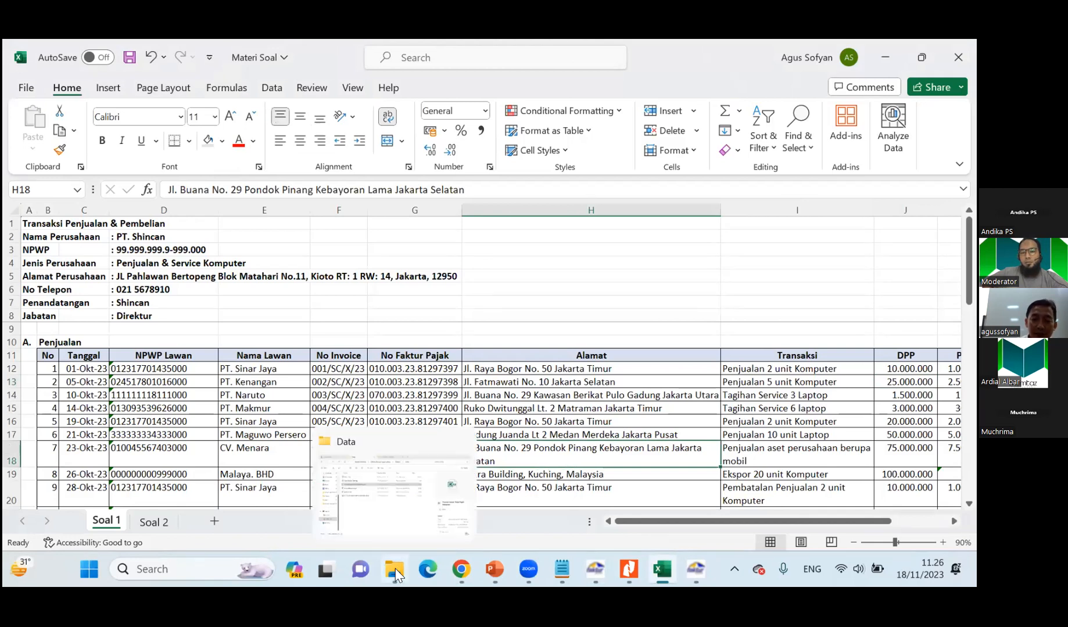
left_click(335, 461)
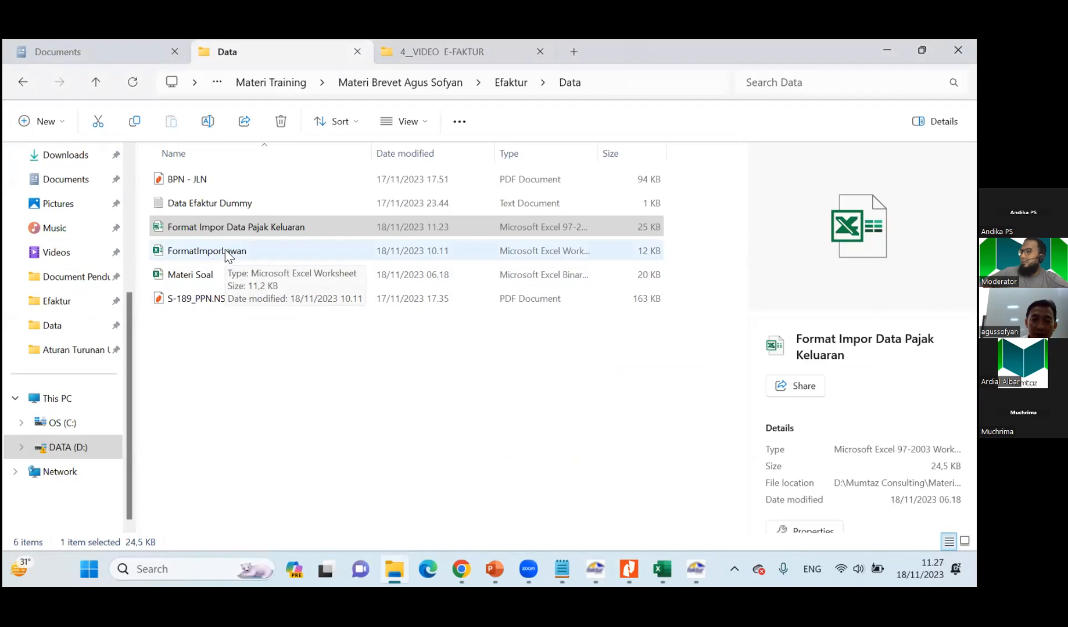
left_click(237, 230)
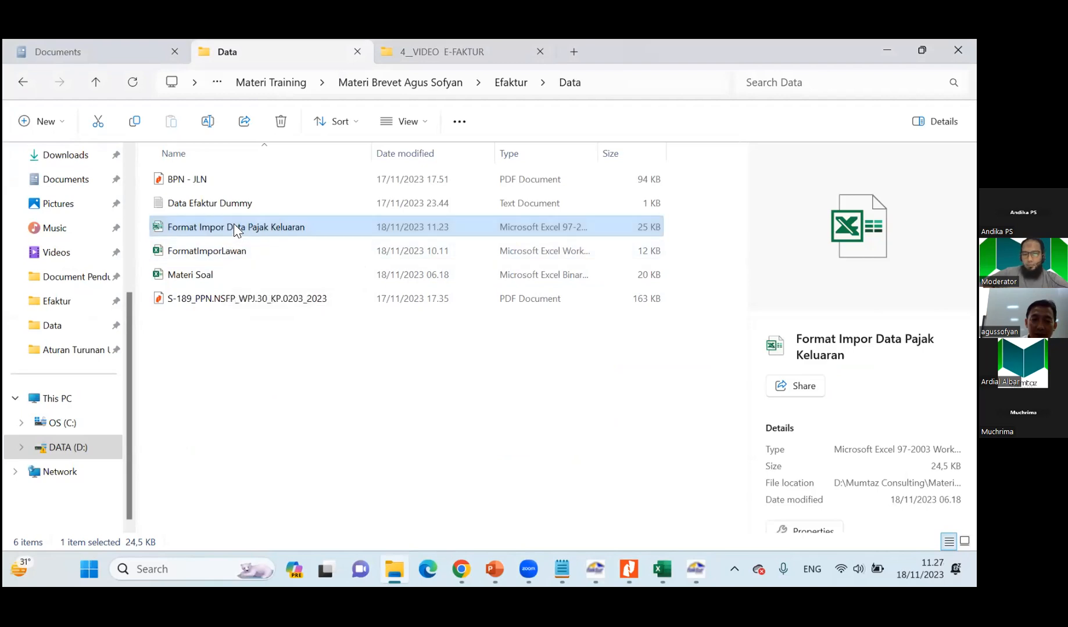
double_click(235, 223)
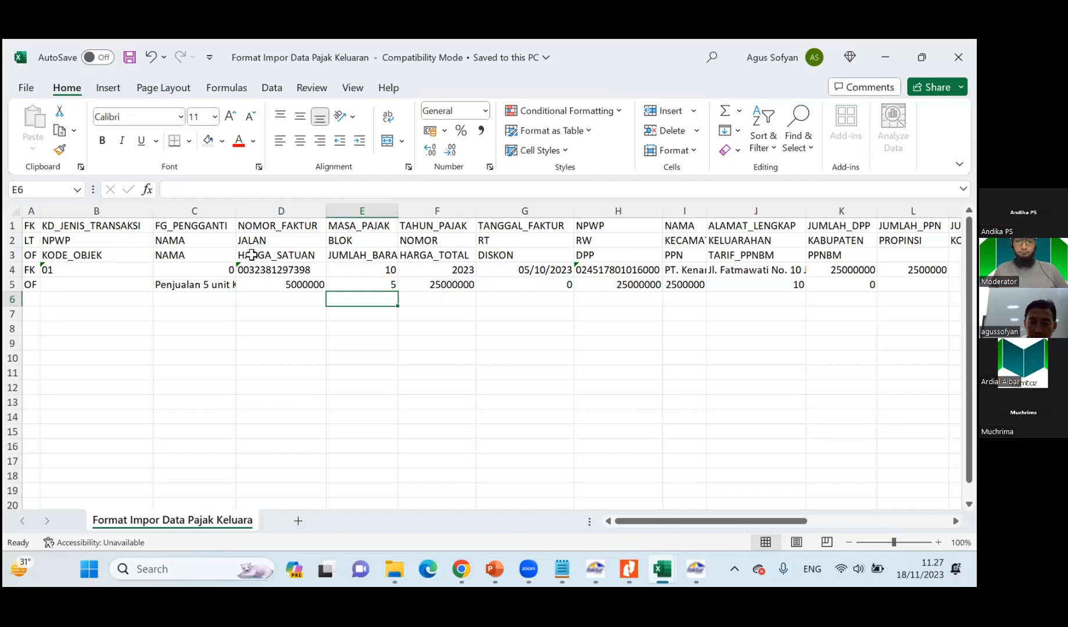
Review the unit price, quantity and total price cells D5 to F5 of the OF row alongside E-Faktur's import screen.
left_click(307, 284)
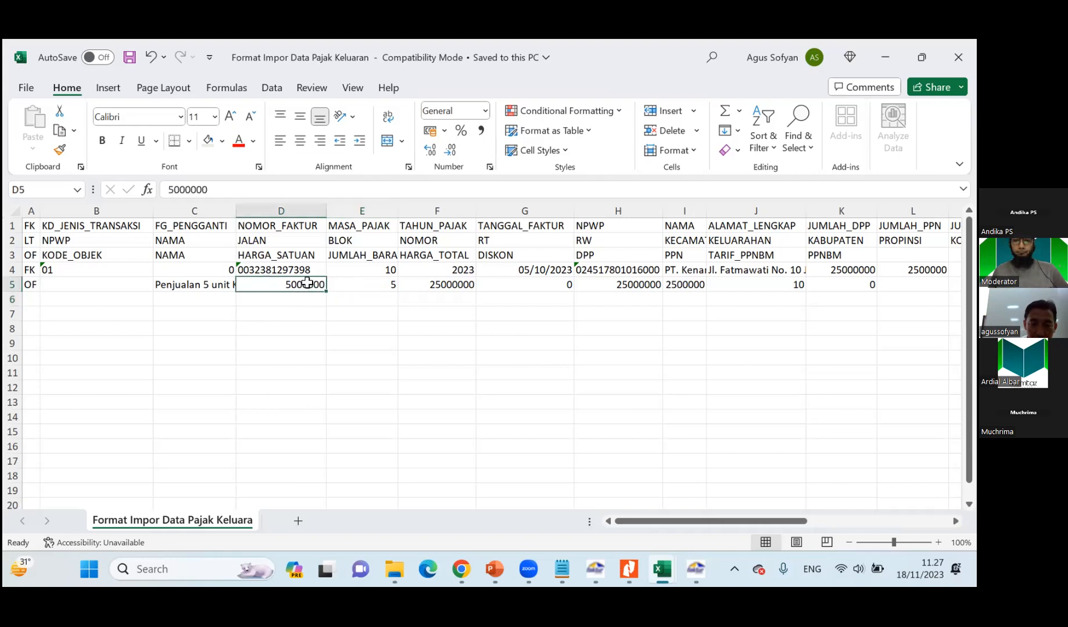
left_click_drag(311, 282, 352, 279)
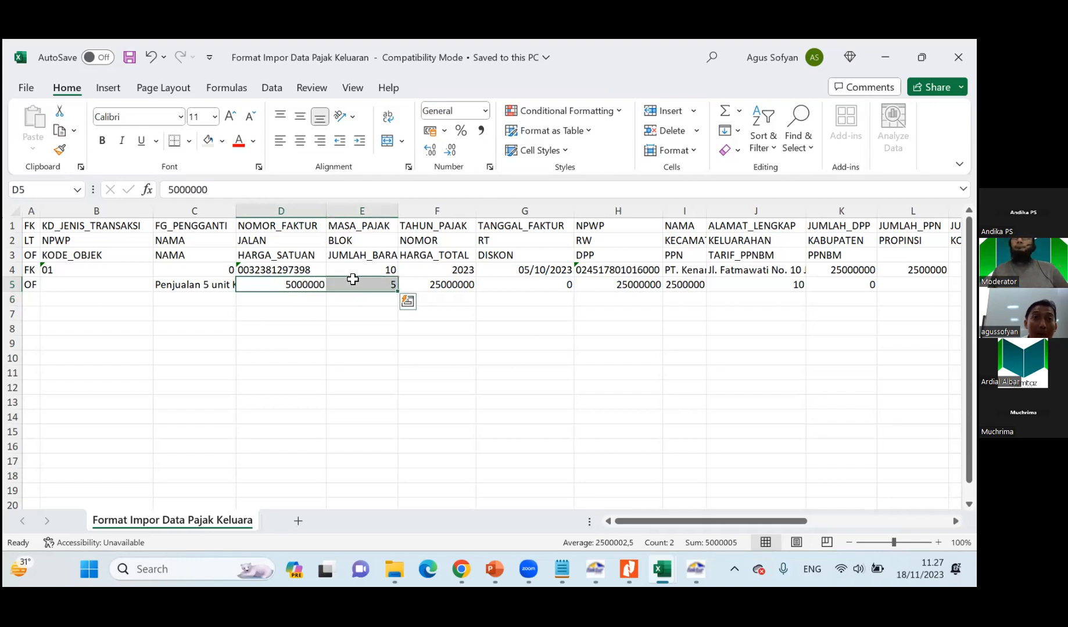
left_click(186, 352)
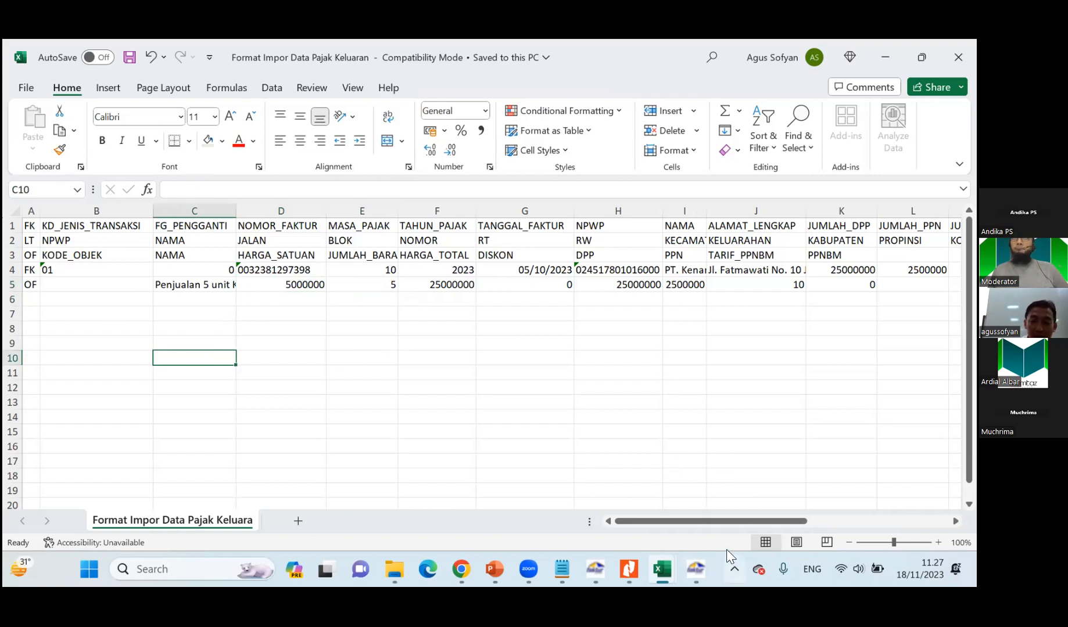
left_click(695, 570)
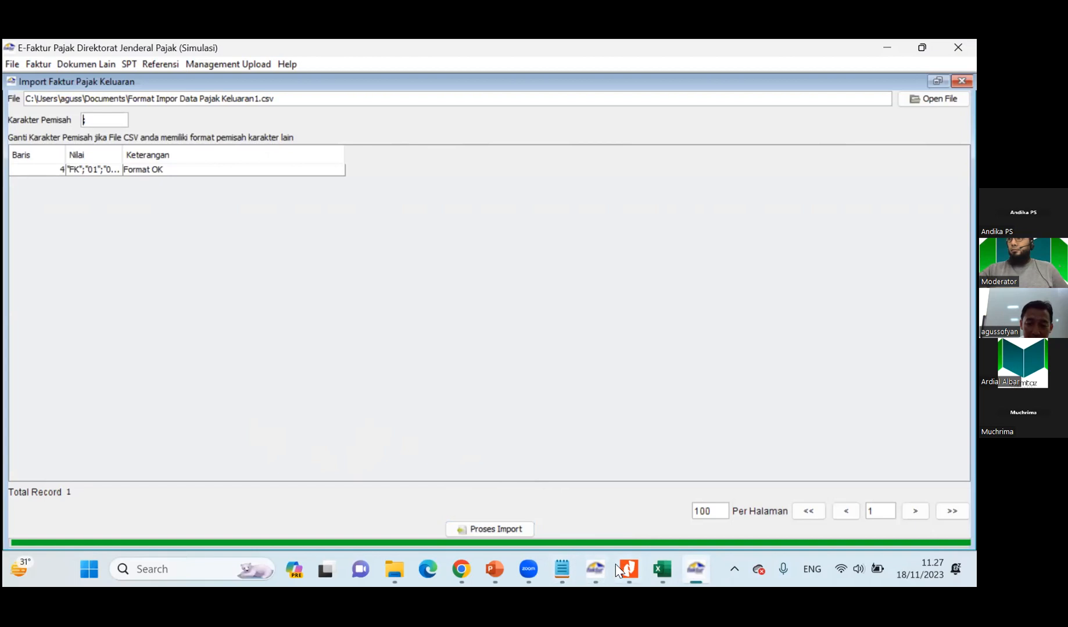
mouse_move(652, 566)
left_click(708, 517)
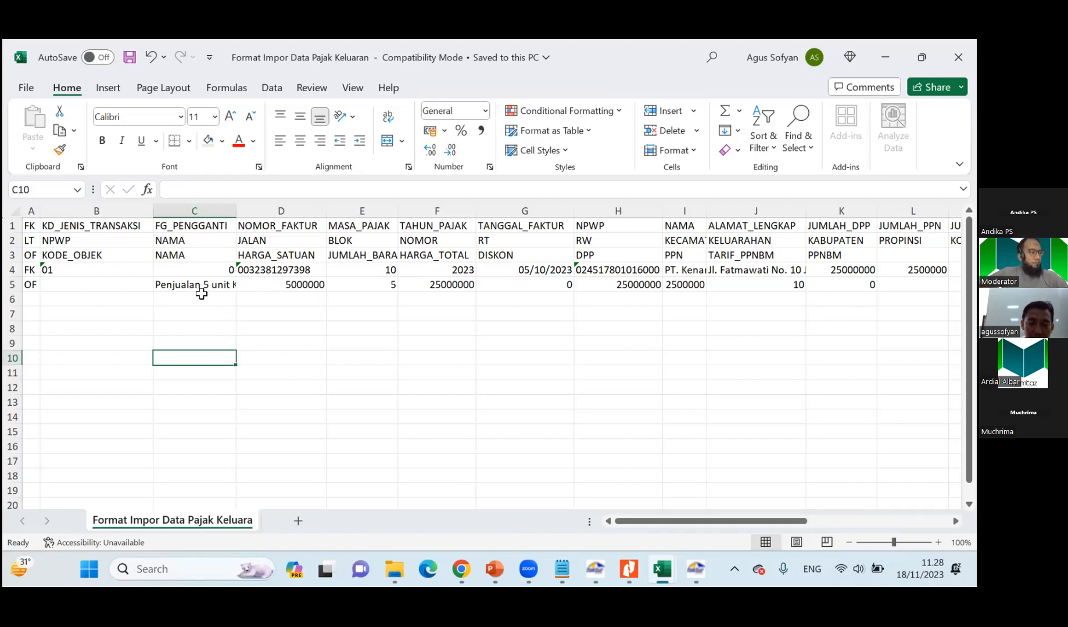
left_click(265, 284)
left_click_drag(265, 285, 441, 284)
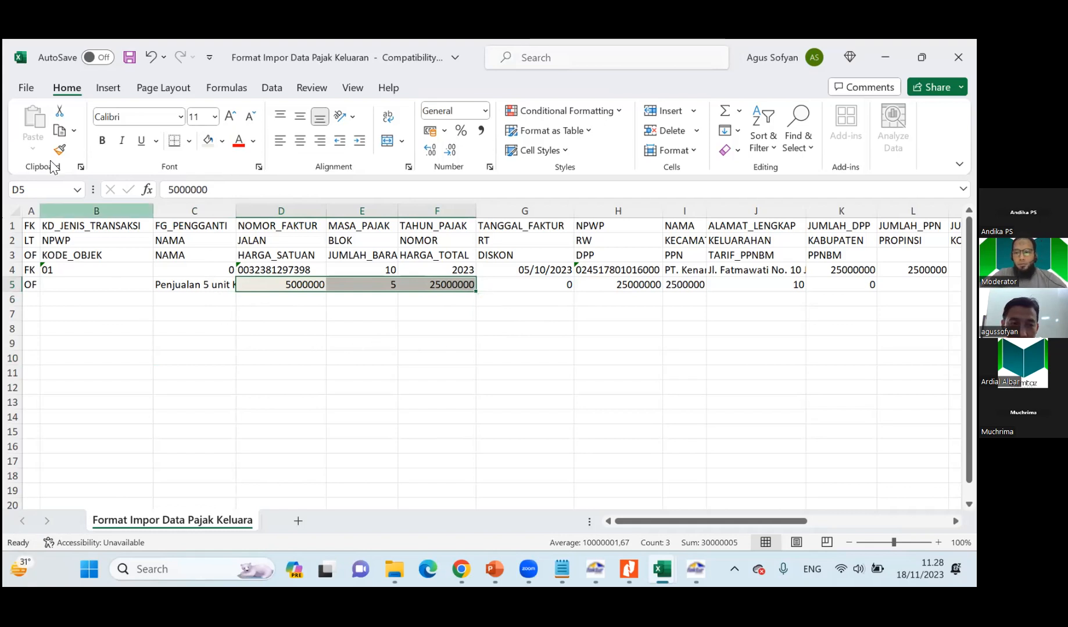
Look through the file types offered for saving a copy of the import format workbook, and leave without saving.
left_click(25, 88)
left_click(52, 324)
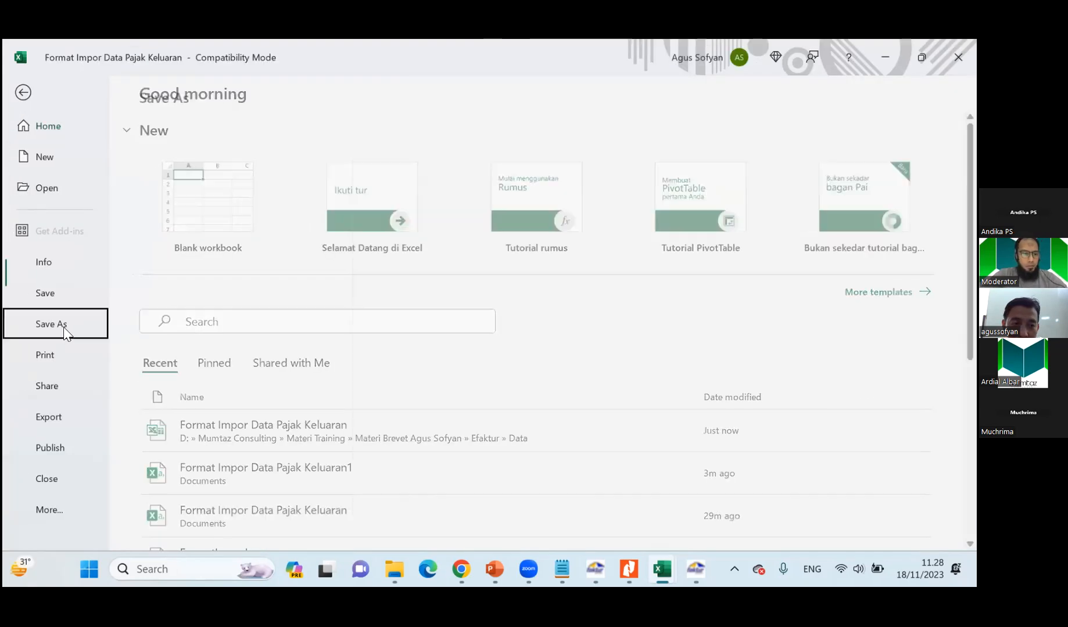
left_click(231, 361)
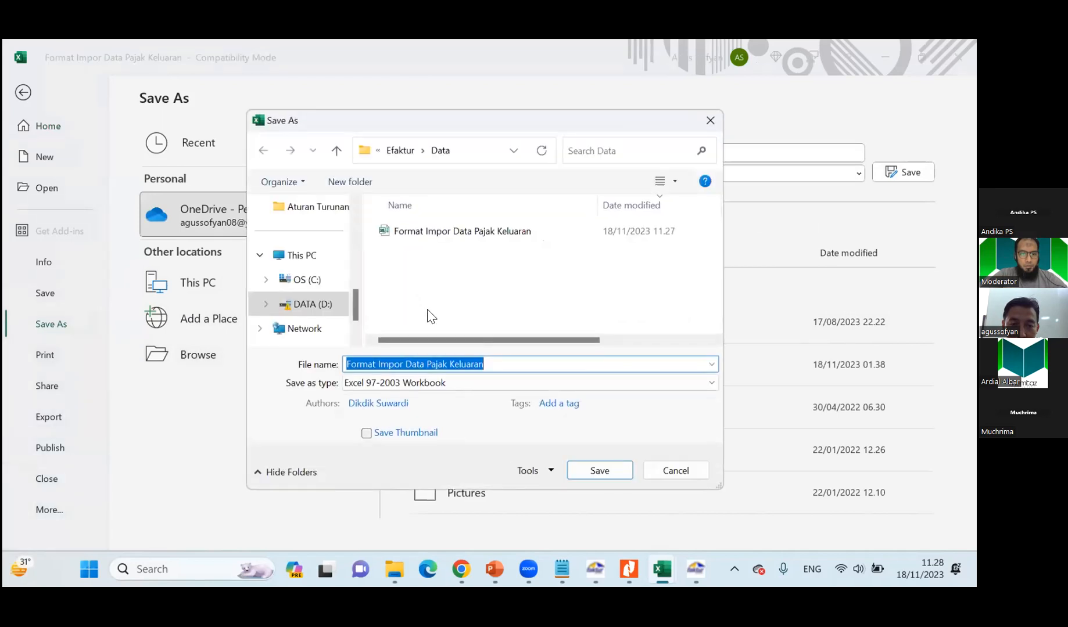
left_click(388, 383)
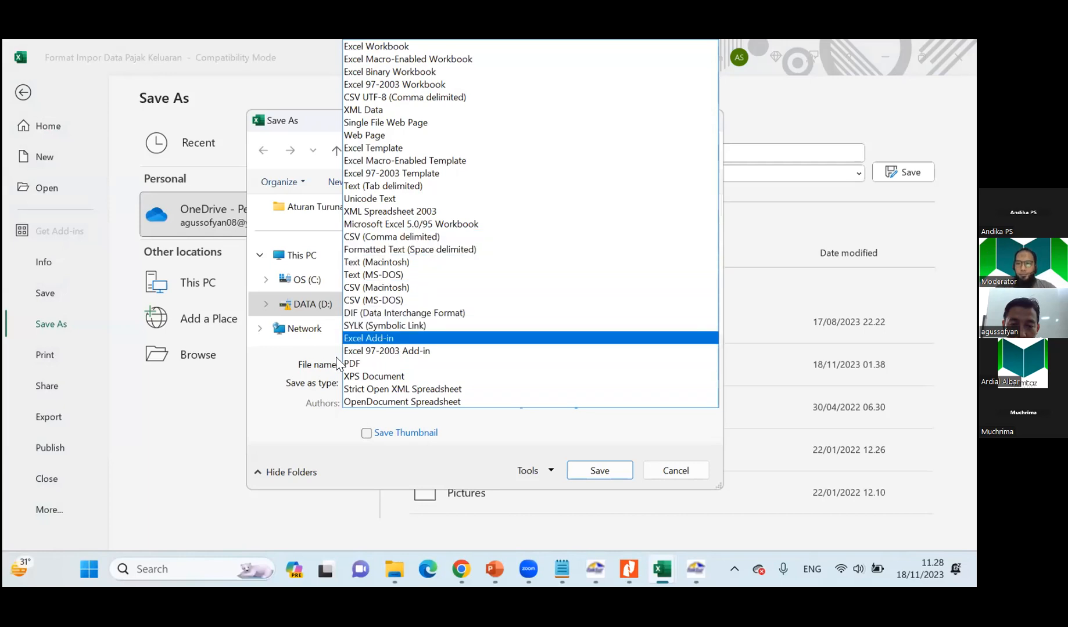
left_click(564, 458)
left_click(693, 475)
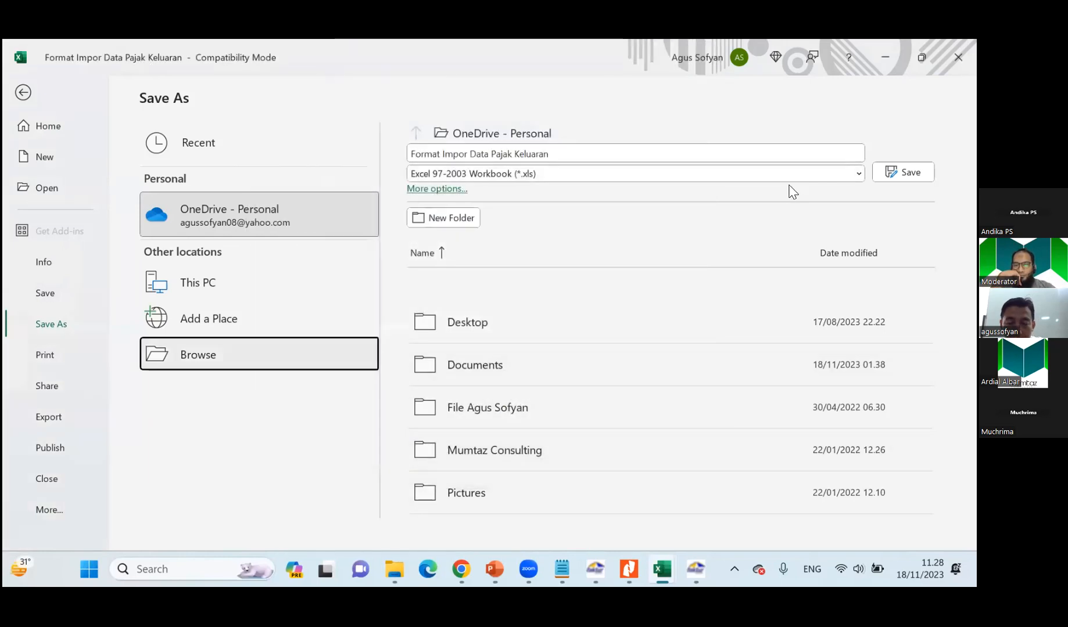
key("Escape")
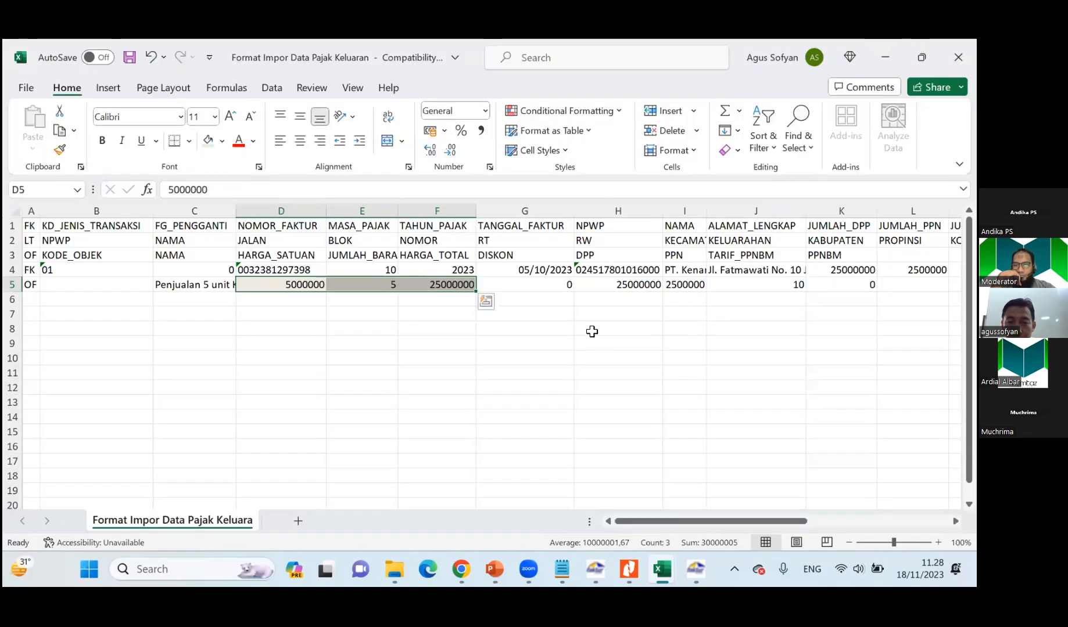
Close the Format Impor Data Pajak Keluaran workbook without saving its changes.
left_click(592, 342)
key("ctrl+z")
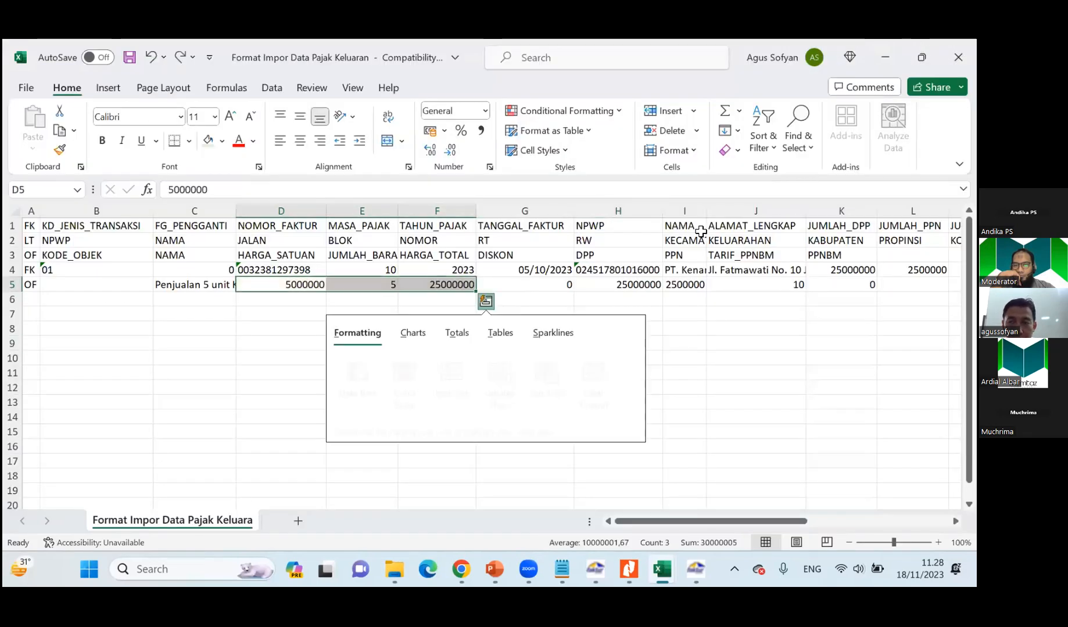
key("ctrl+w")
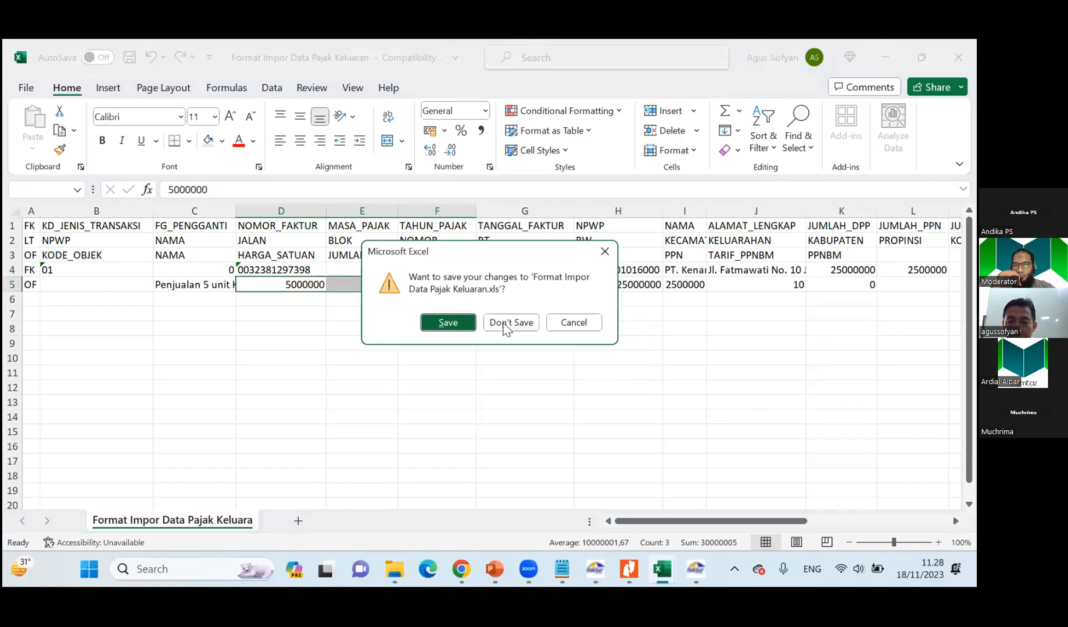
left_click(503, 319)
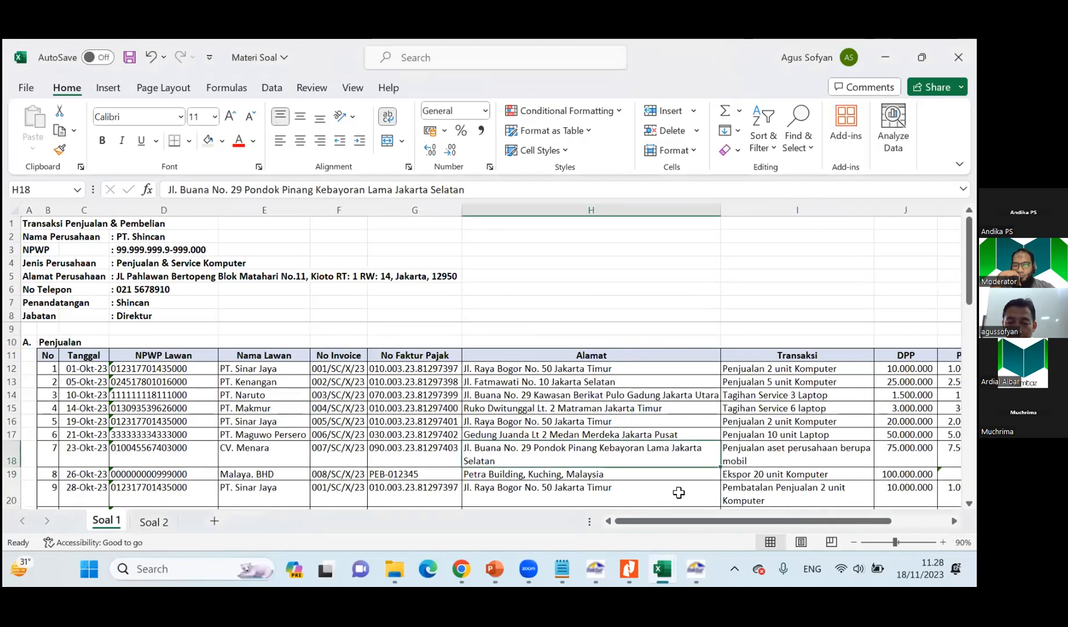
Switch to E-Faktur, bring up the output tax invoice list (Daftar Faktur Pajak Keluaran) and refresh it.
left_click(696, 568)
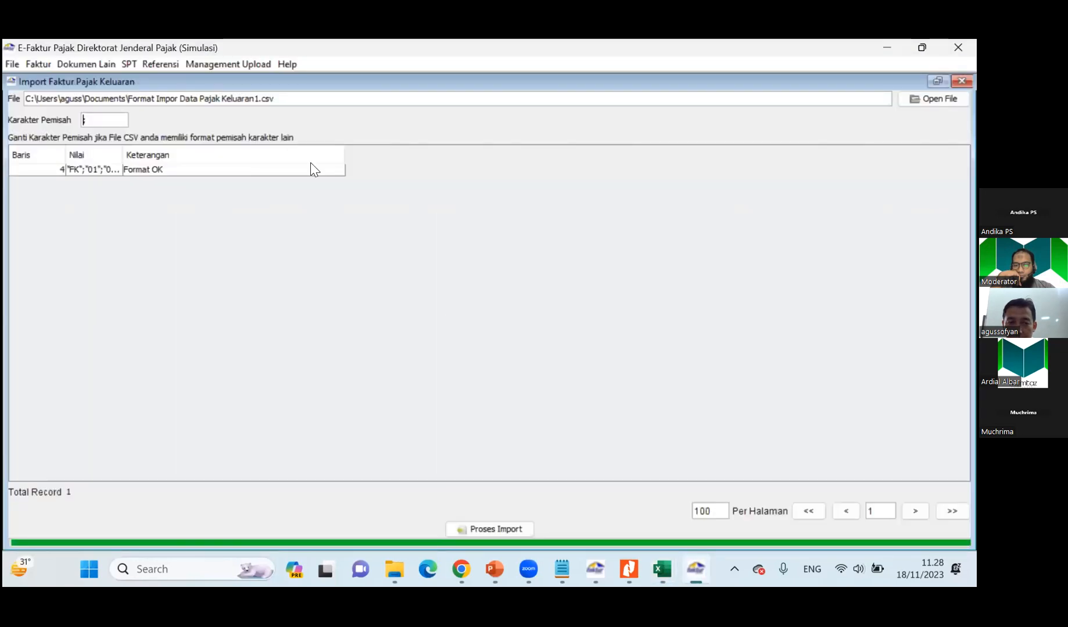
left_click(37, 64)
mouse_move(77, 83)
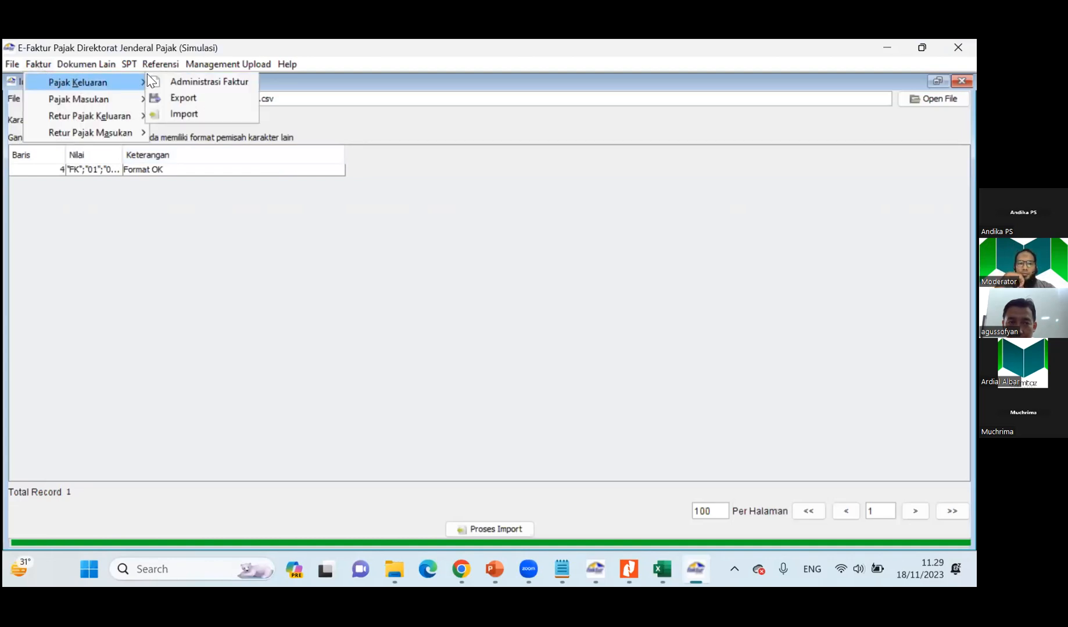
left_click(317, 254)
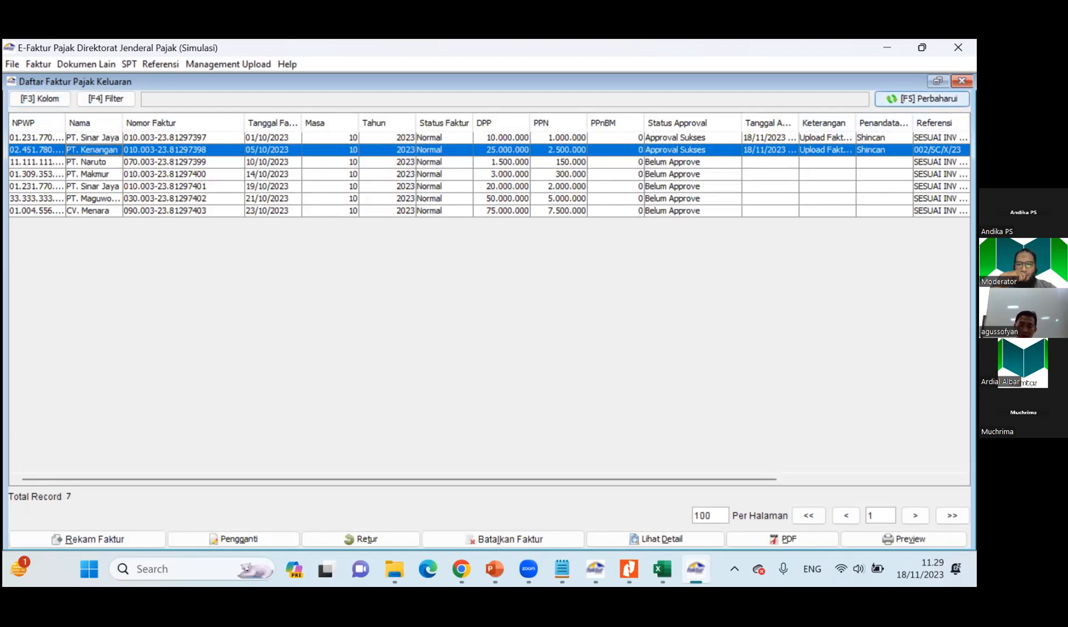
left_click(922, 98)
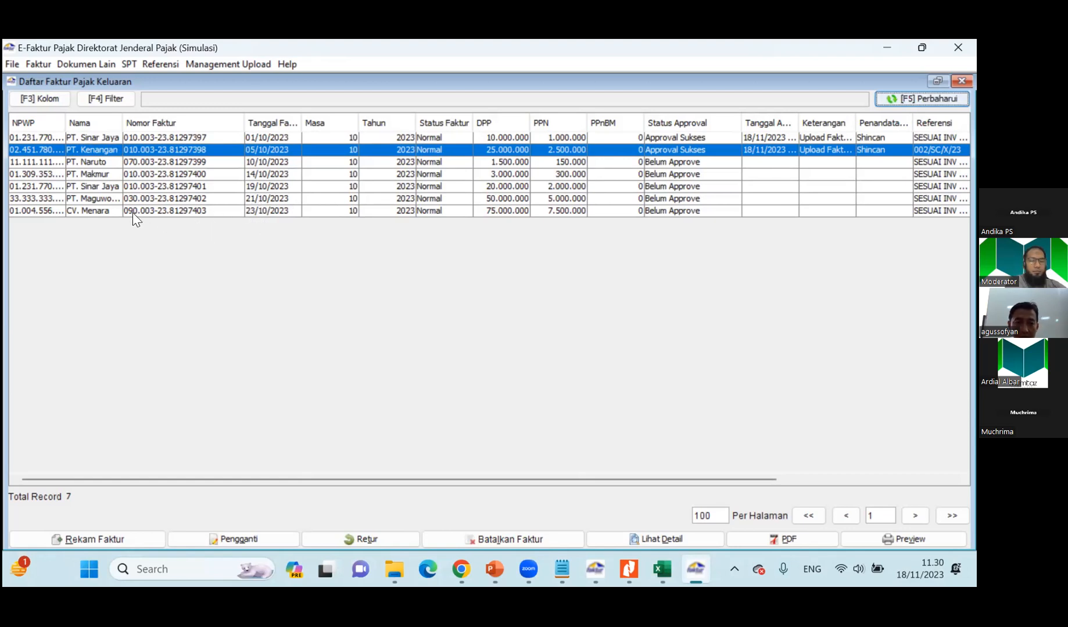
Upload the five Belum Approve invoices from PT. Naruto through CV. Menara together and refresh the invoice list.
left_click(675, 163)
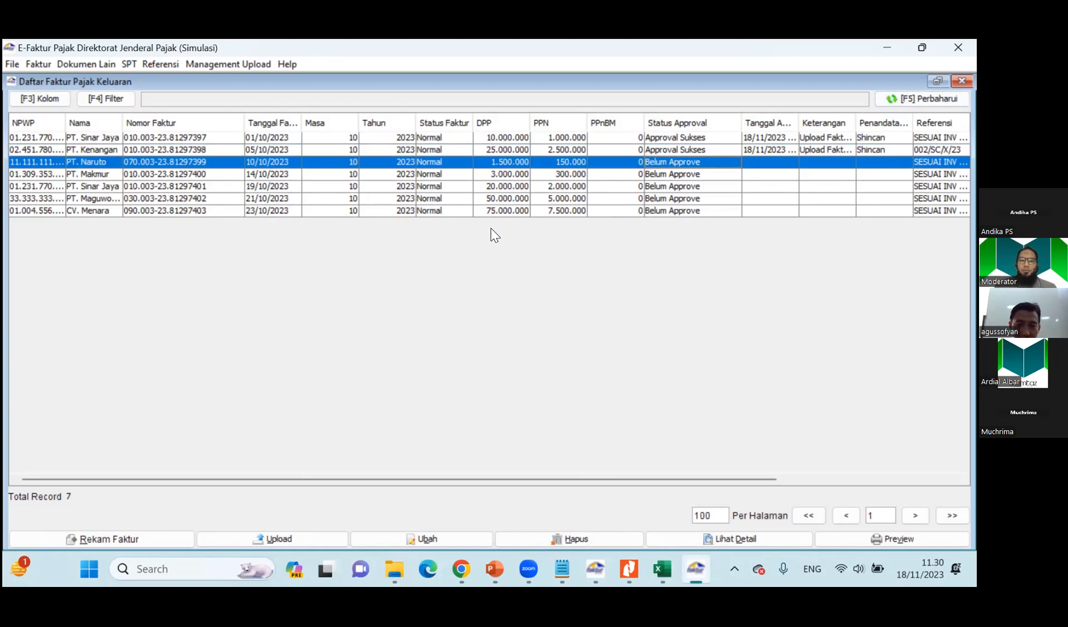
left_click(380, 210, "shift")
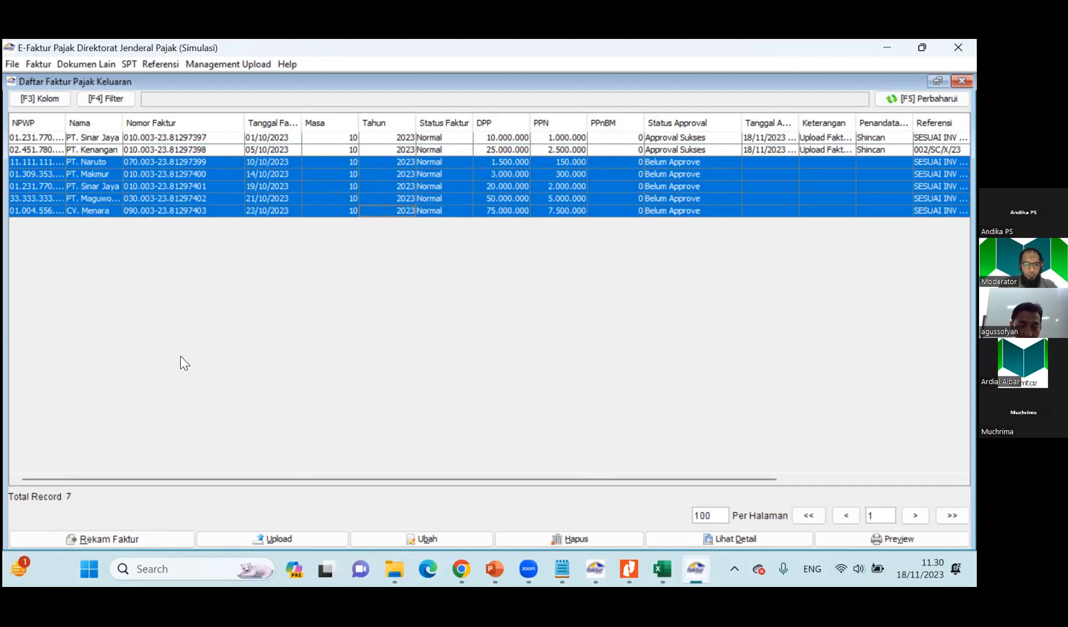
left_click(263, 537)
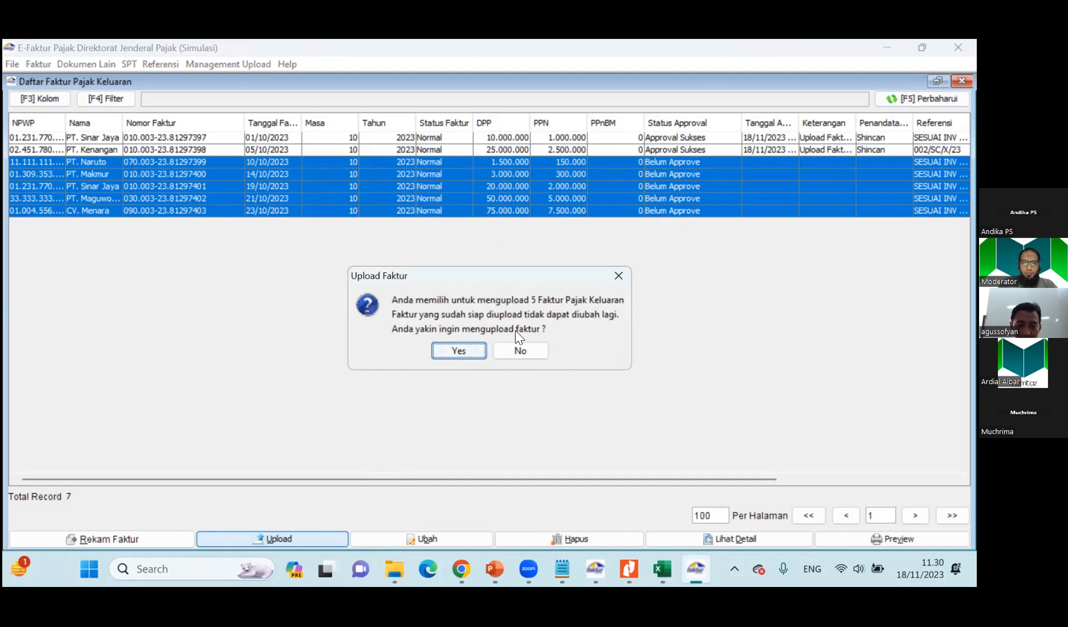
left_click(466, 350)
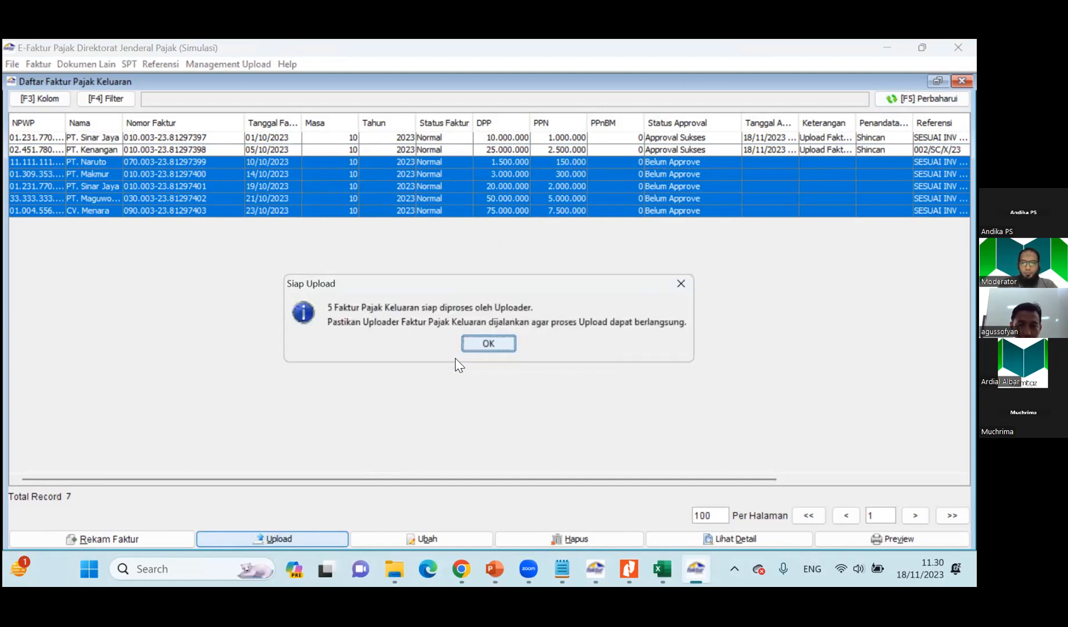
left_click(493, 346)
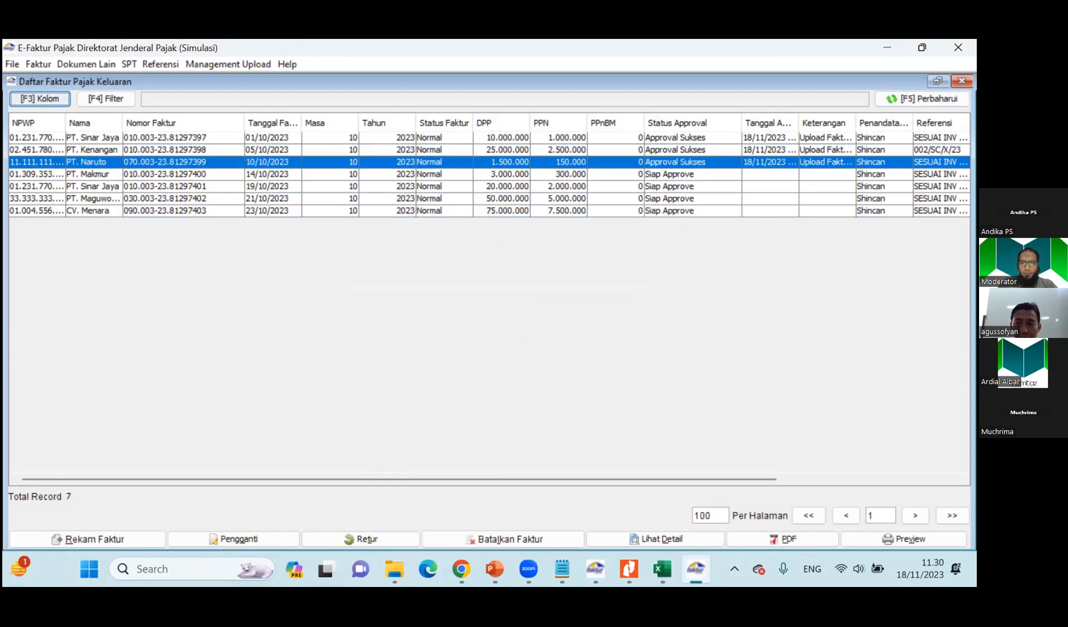
key("F5")
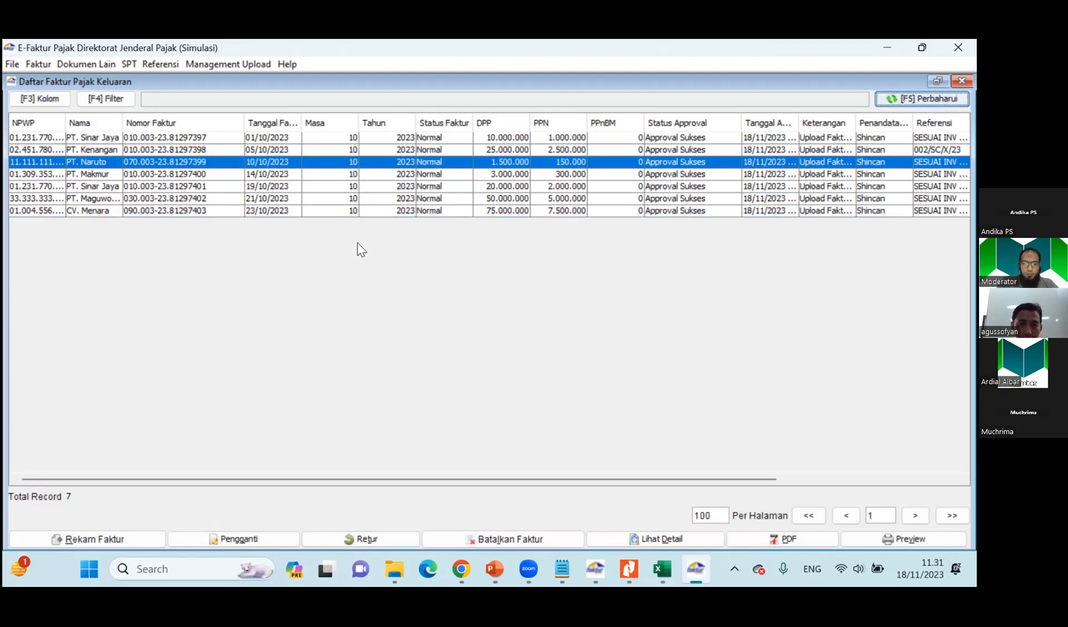
left_click(248, 65)
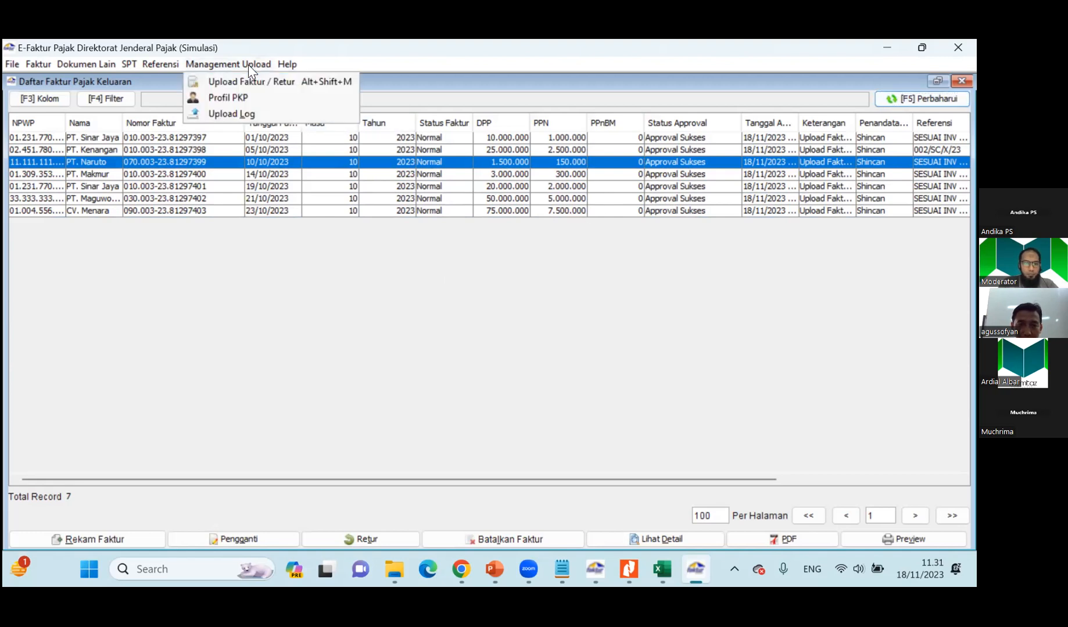
left_click(338, 298)
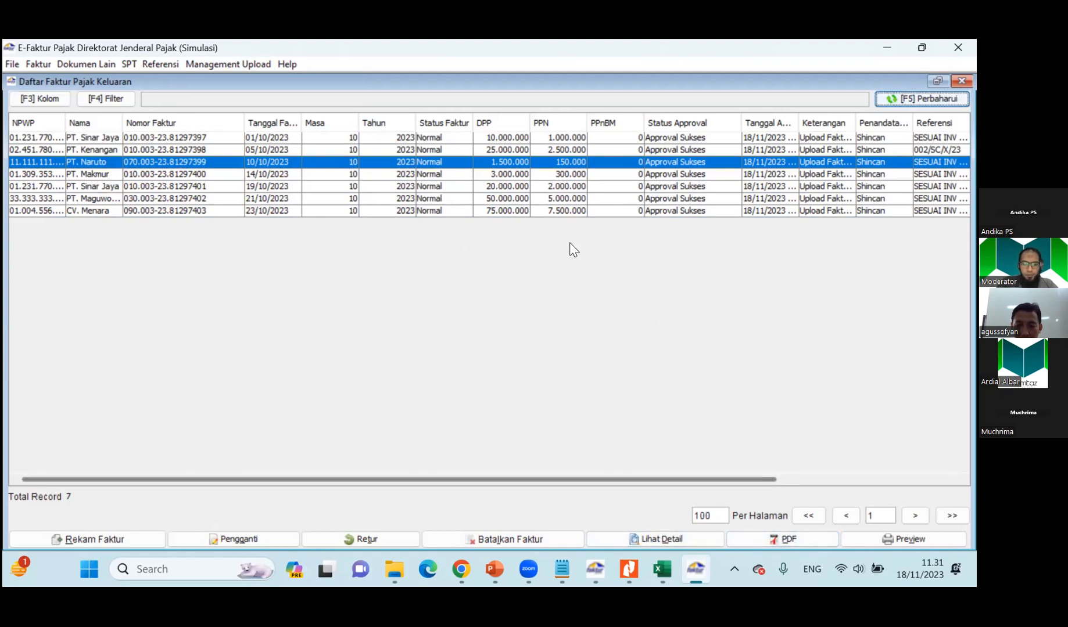
left_click(566, 198)
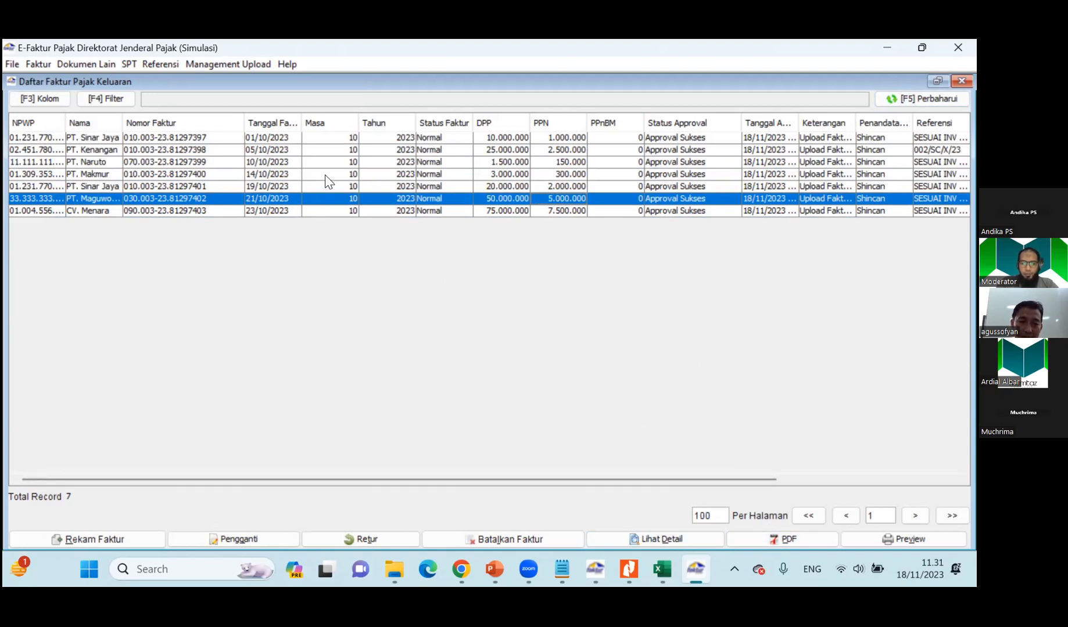
Switch to the Materi Soal workbook and review the Malaya. BHD export sale in row 19, from NPWP to Keterangan.
key("alt+Tab")
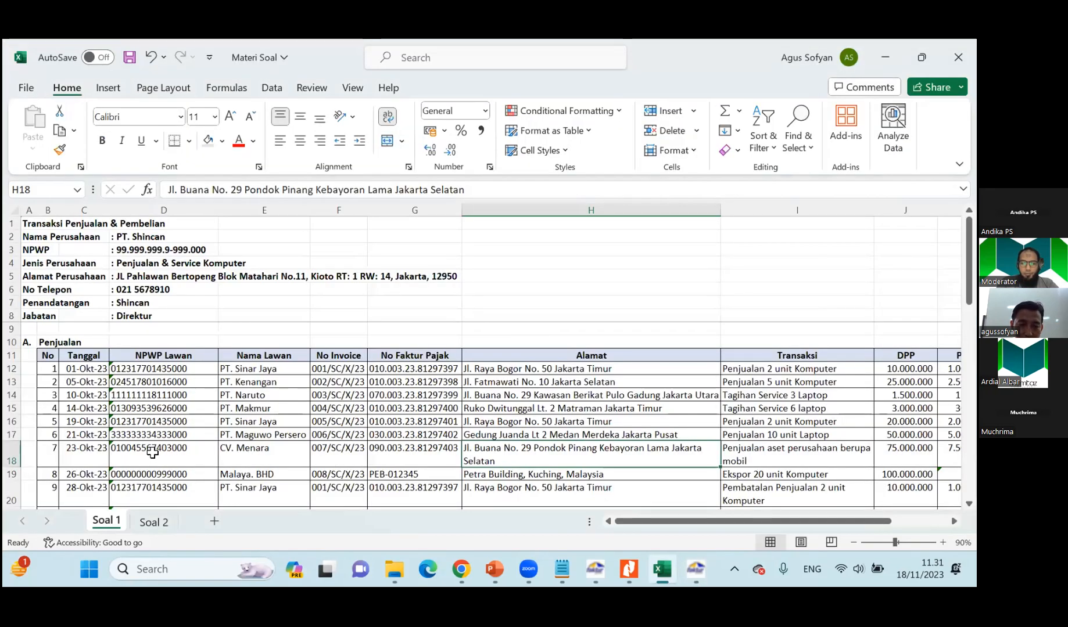
scroll(152, 452, "down", 1)
scroll(152, 452, "down", 2)
left_click(158, 441)
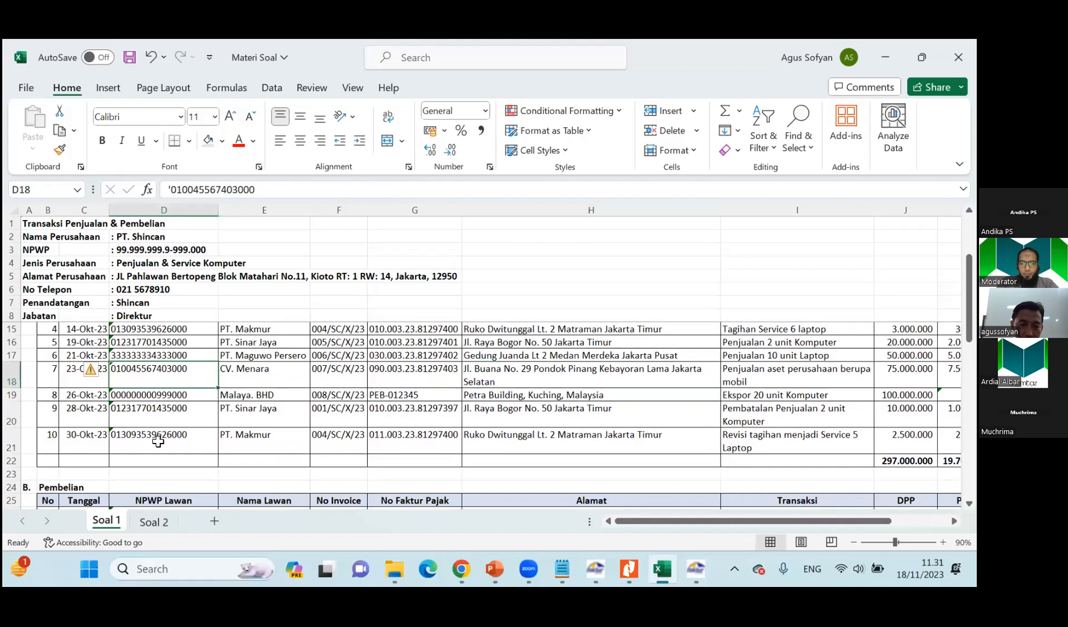
key("Down")
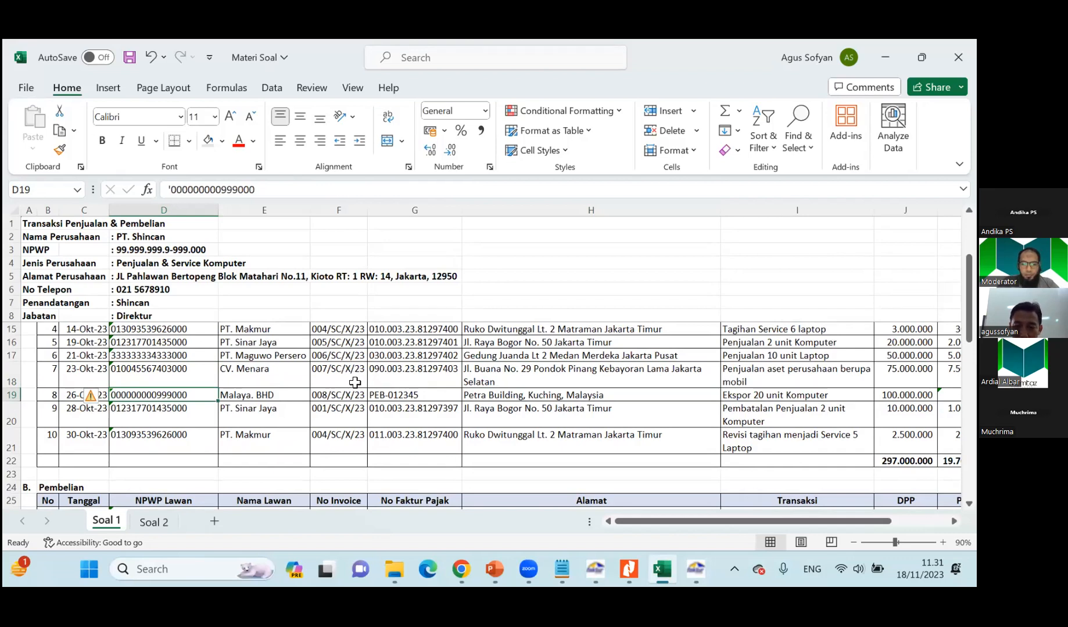
left_click(543, 397)
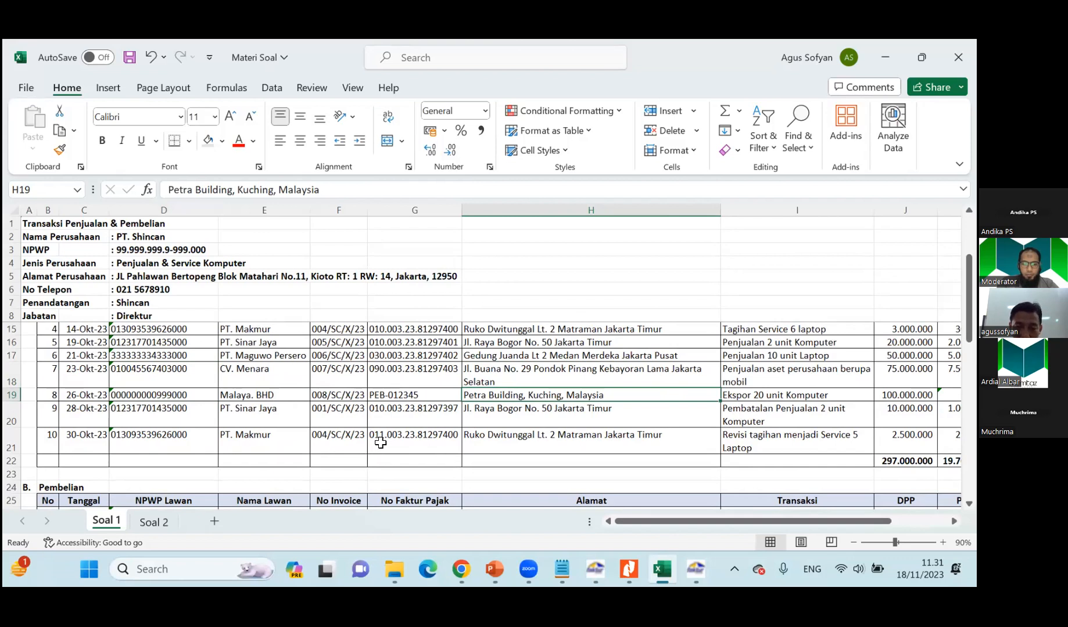
left_click(779, 396)
left_click_drag(666, 521, 765, 523)
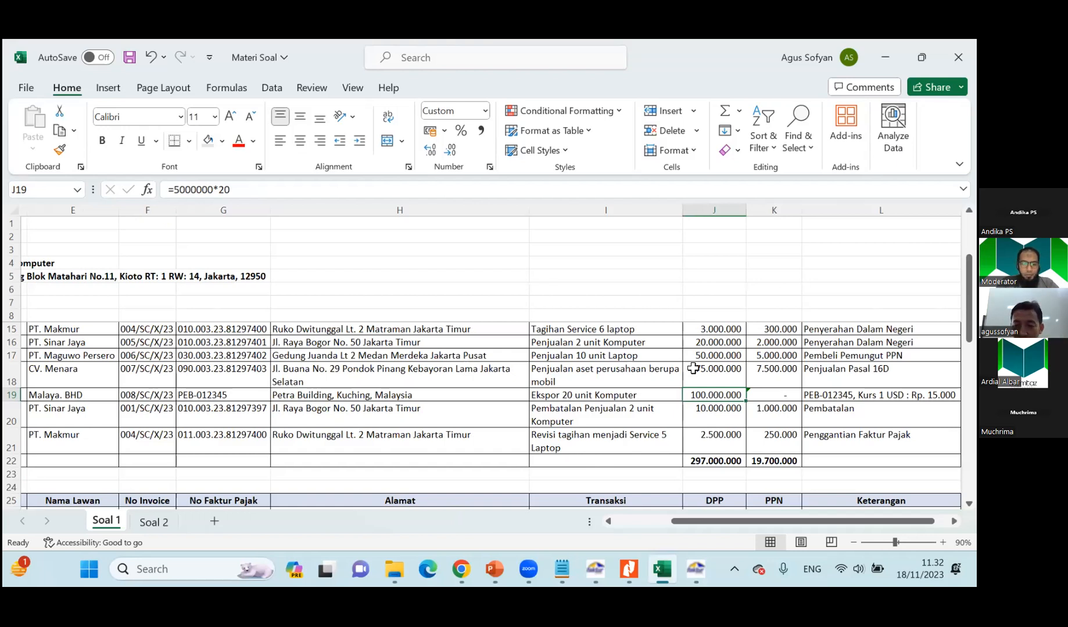
left_click_drag(714, 522, 647, 525)
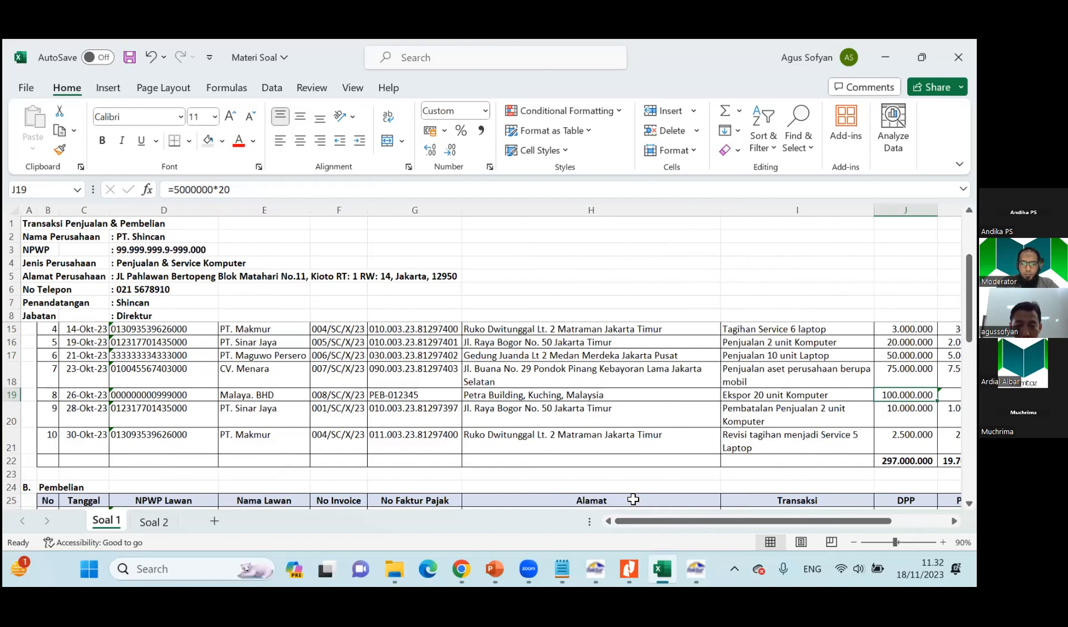
Return to E-Faktur, close the invoice list and start a new record under Dokumen Lain Pajak Keluaran.
left_click(696, 569)
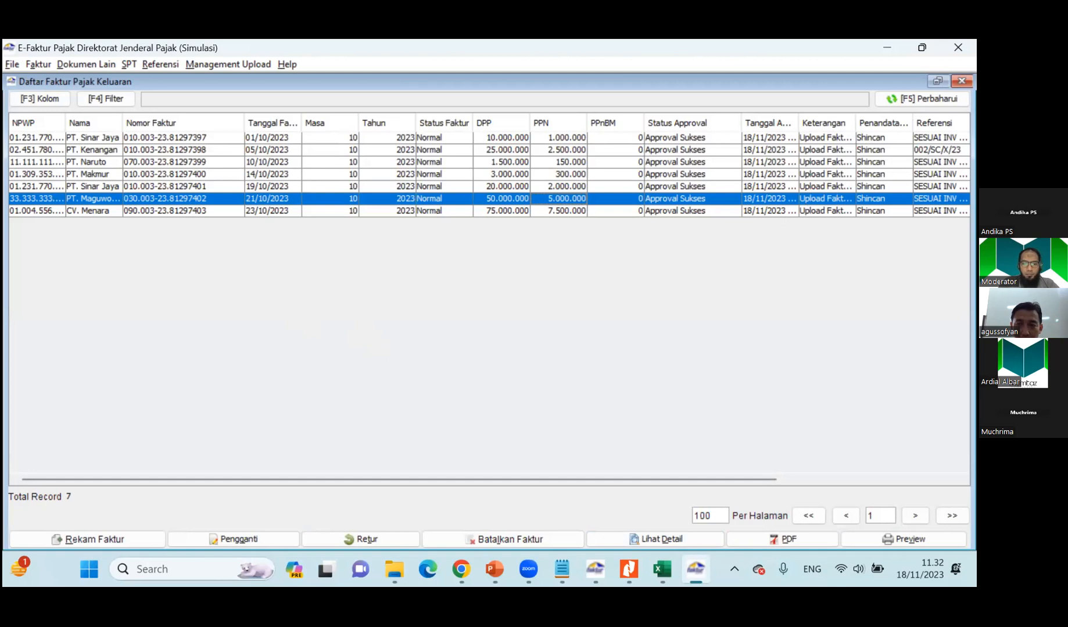
left_click(961, 80)
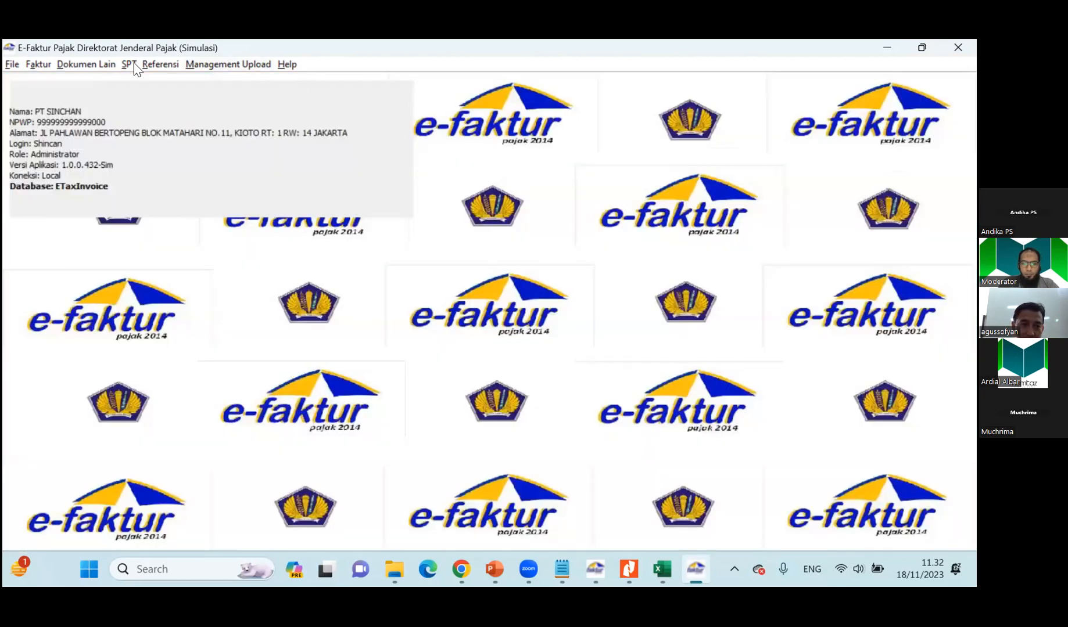
left_click(73, 66)
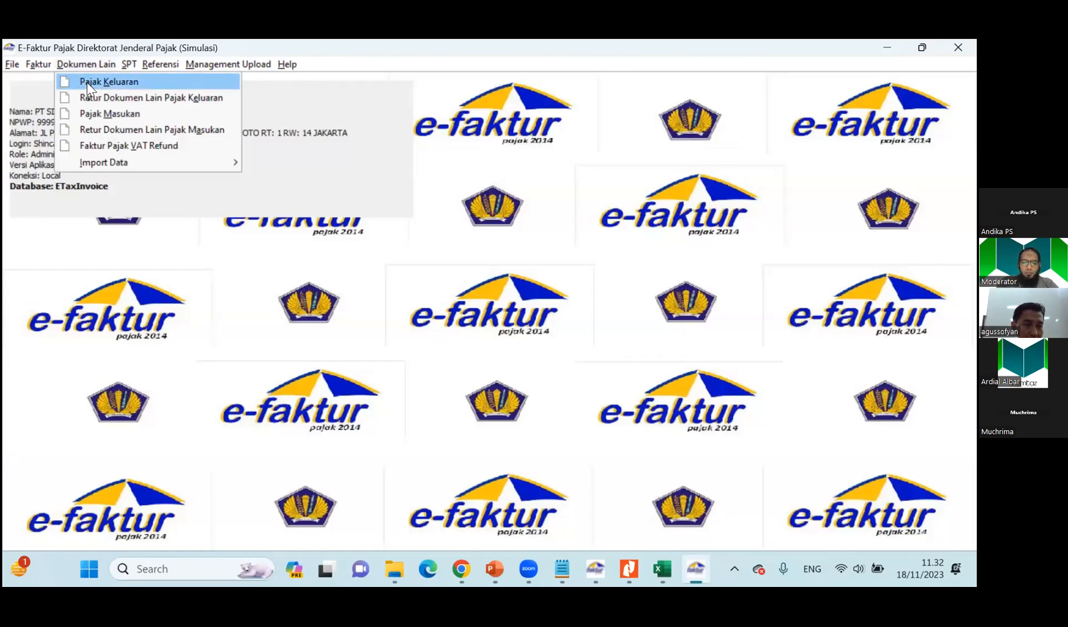
left_click(88, 85)
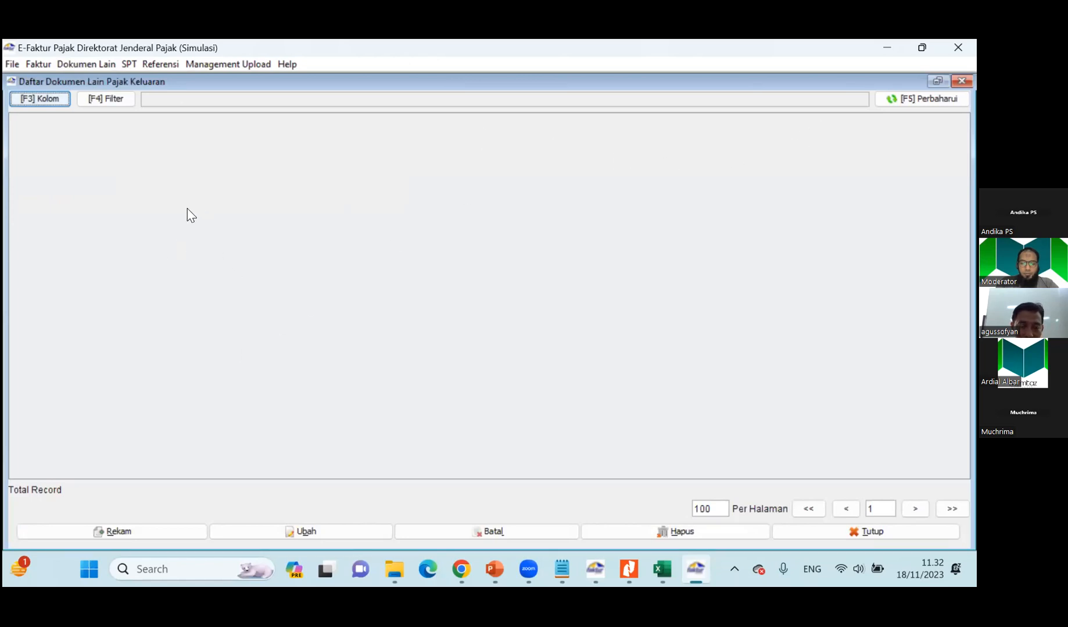
left_click(145, 529)
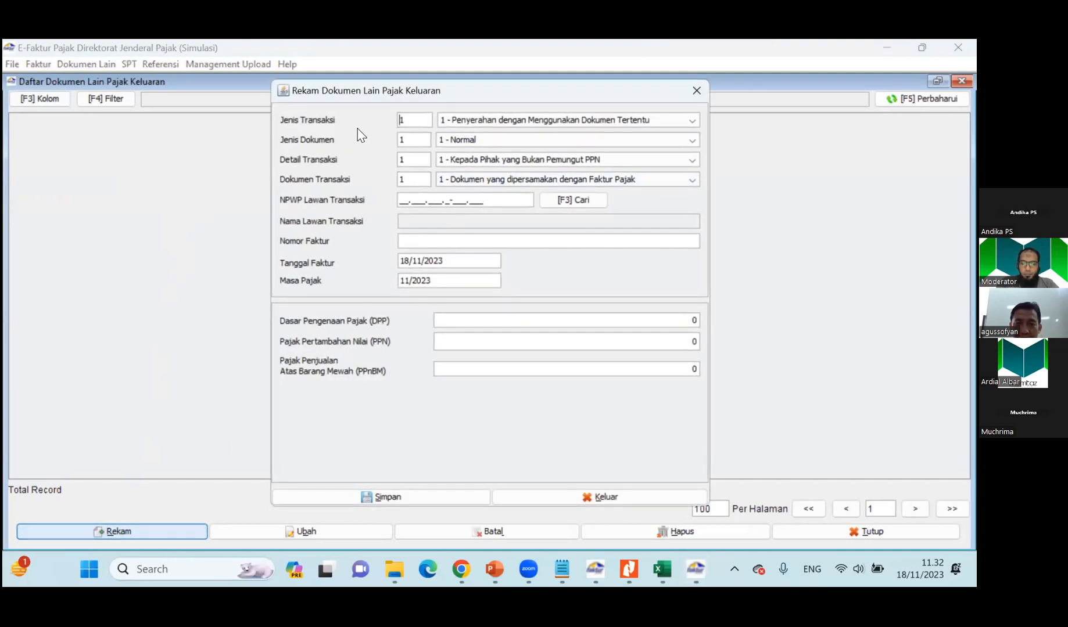
Set the transaction type to 2 - Penyerahan Luar Negeri/ Ekspor and keep the document type at 1 - Normal.
left_click(491, 119)
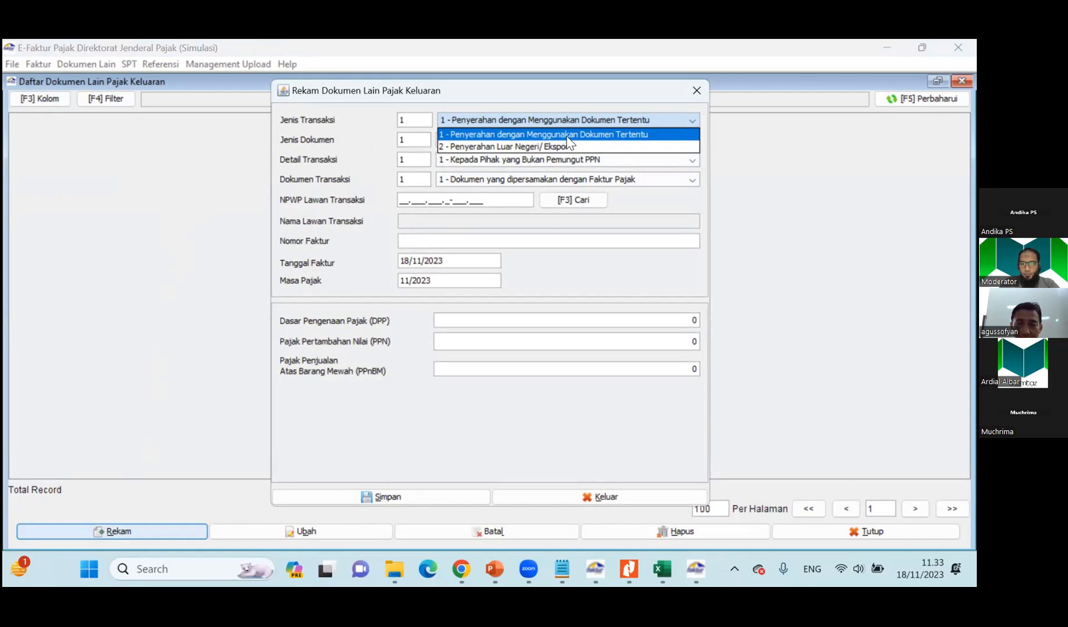
left_click(456, 147)
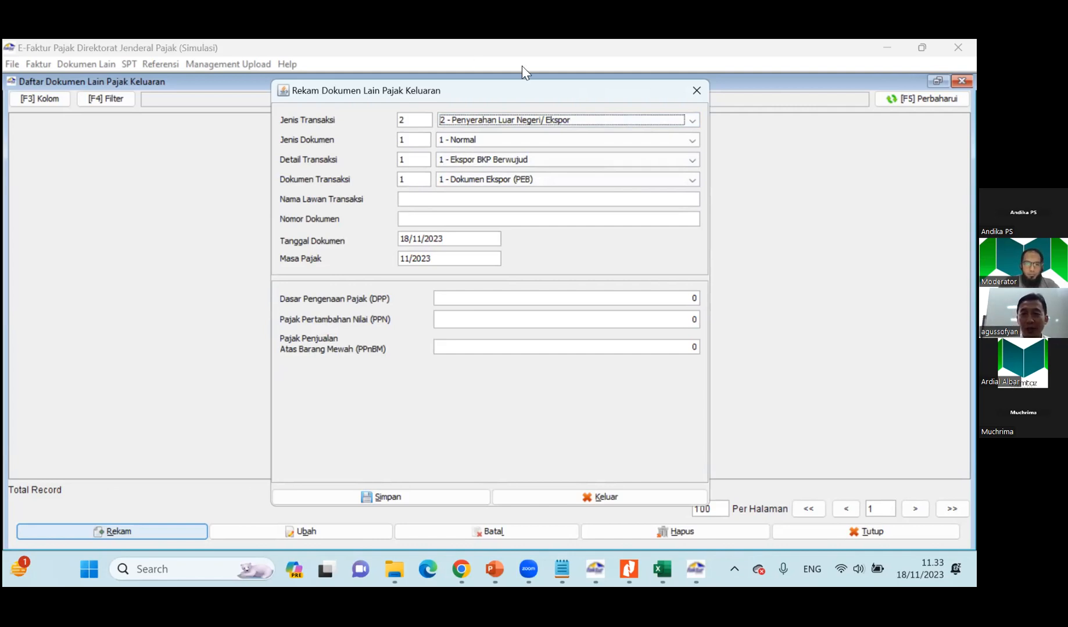
left_click(484, 137)
left_click(484, 136)
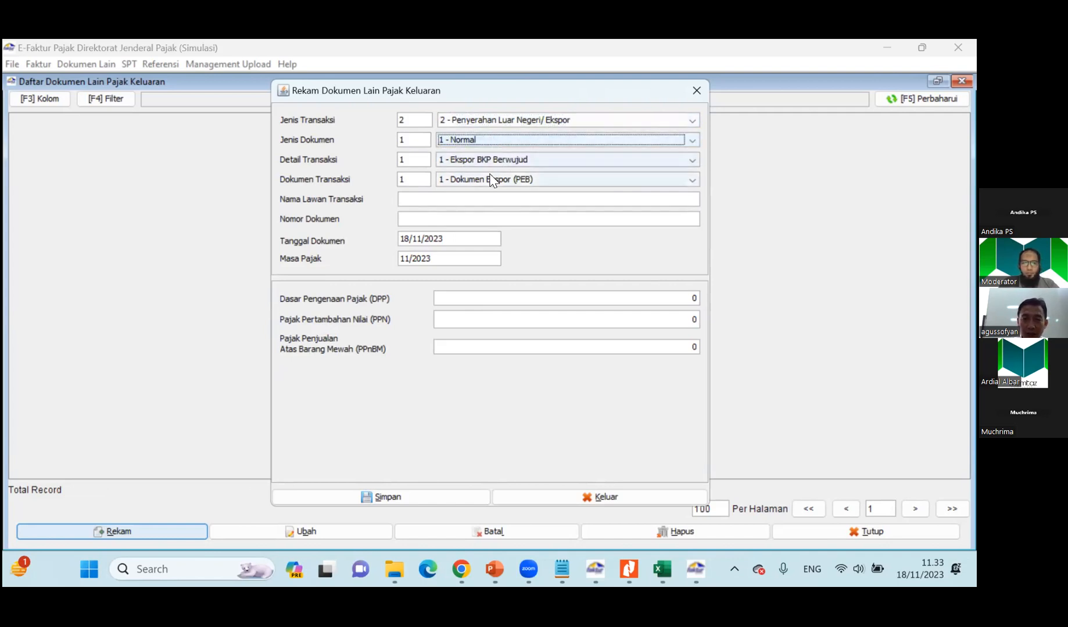
Keep the transaction detail at 1 - Ekspor BKP Berwujud and fill Nama Lawan Transaksi with Malaya. BHD copied from cell E19 of Materi Soal.
left_click(492, 161)
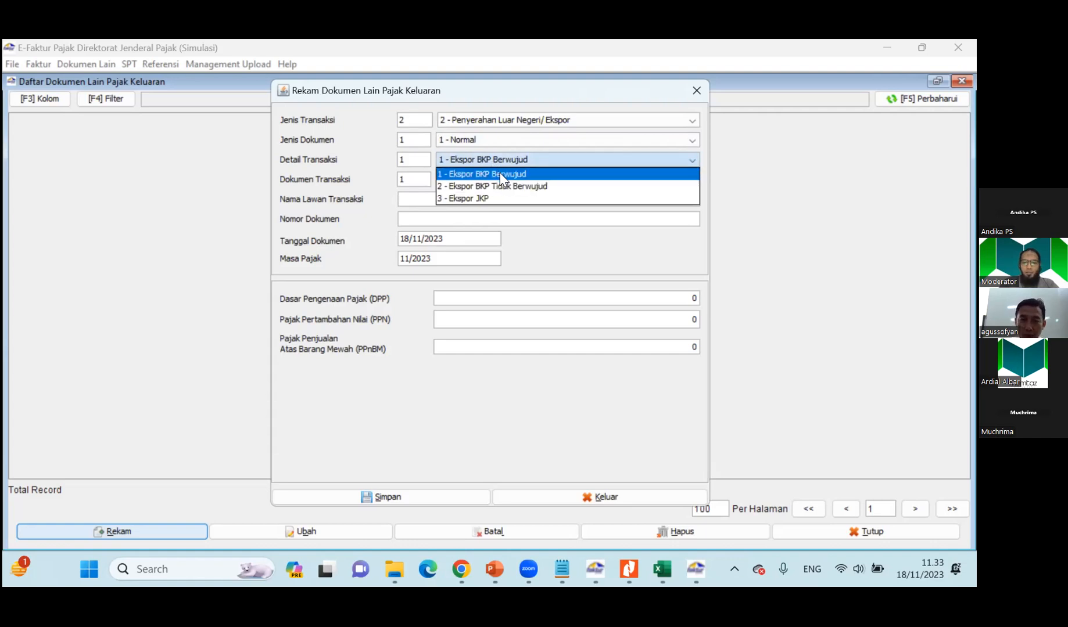
left_click(500, 173)
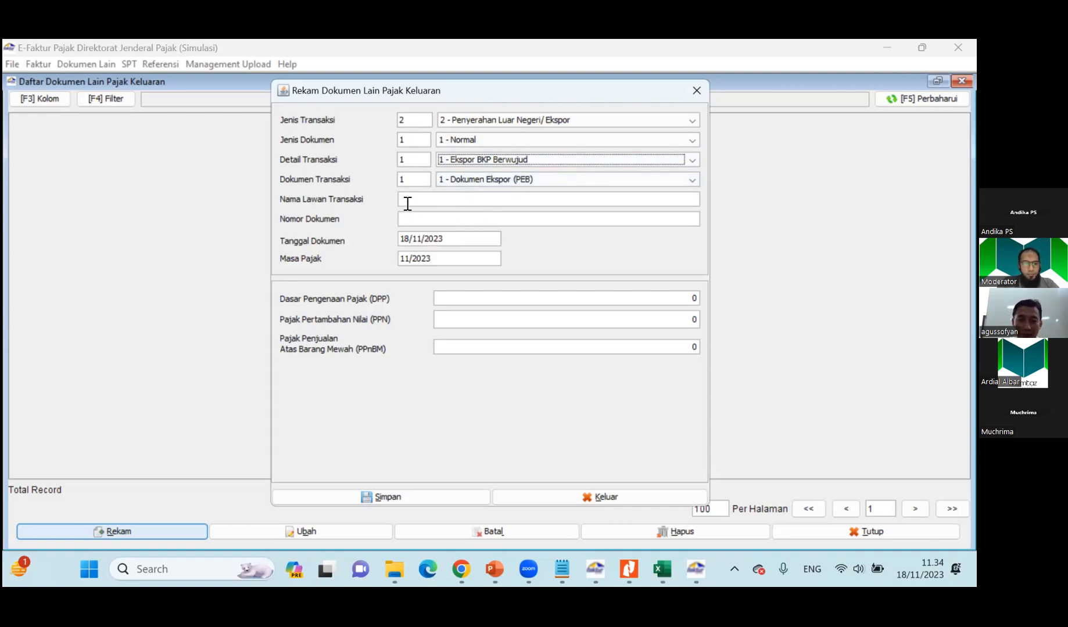
key("alt+Tab")
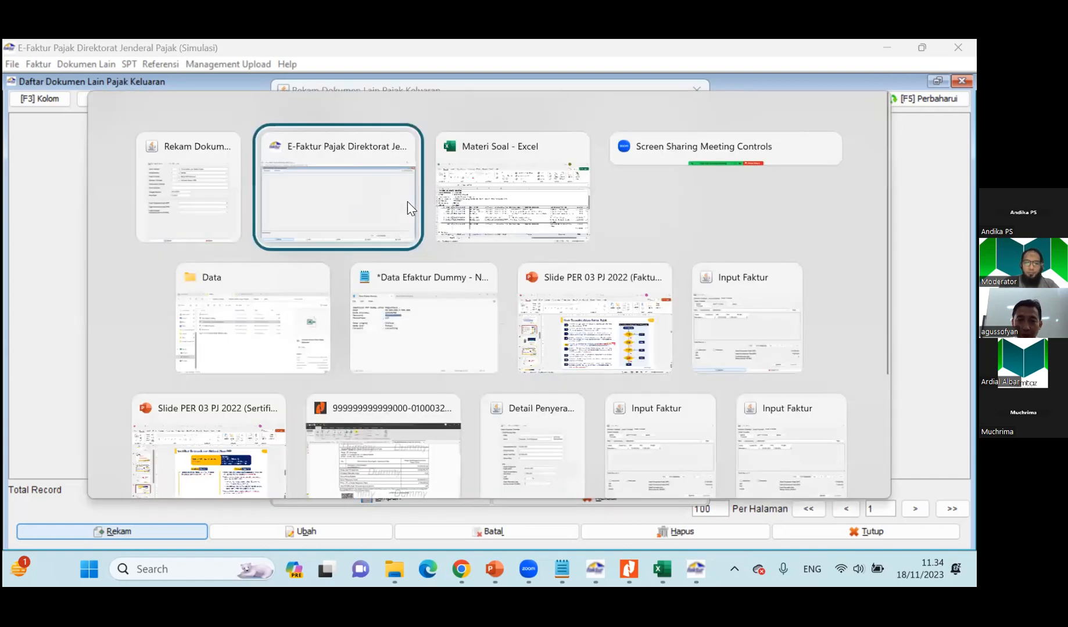
key("alt+Tab")
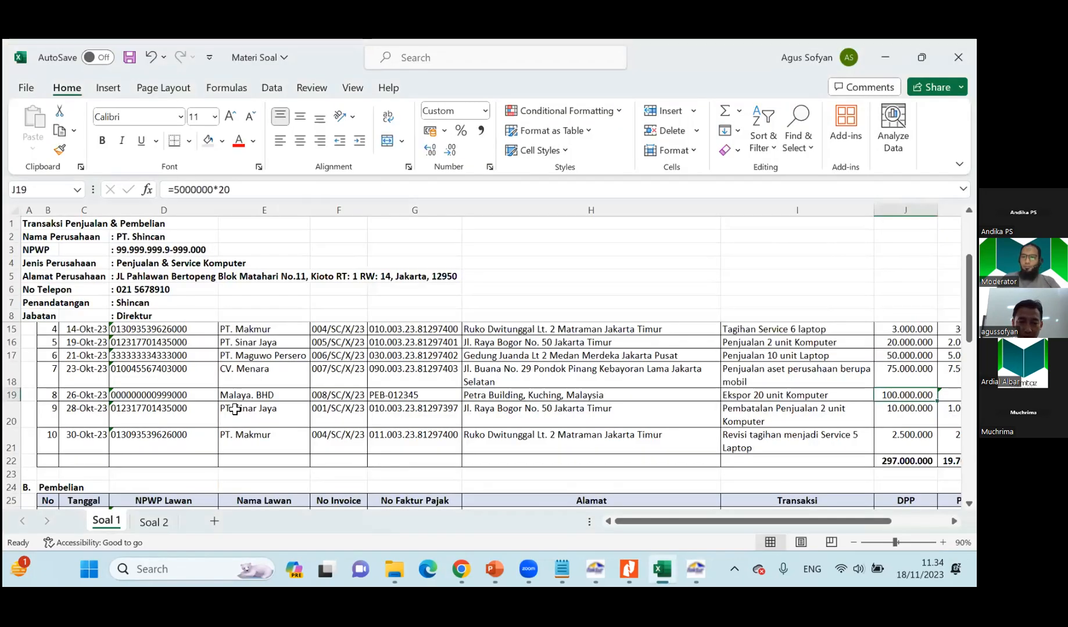
left_click(244, 395)
left_click_drag(167, 189, 309, 199)
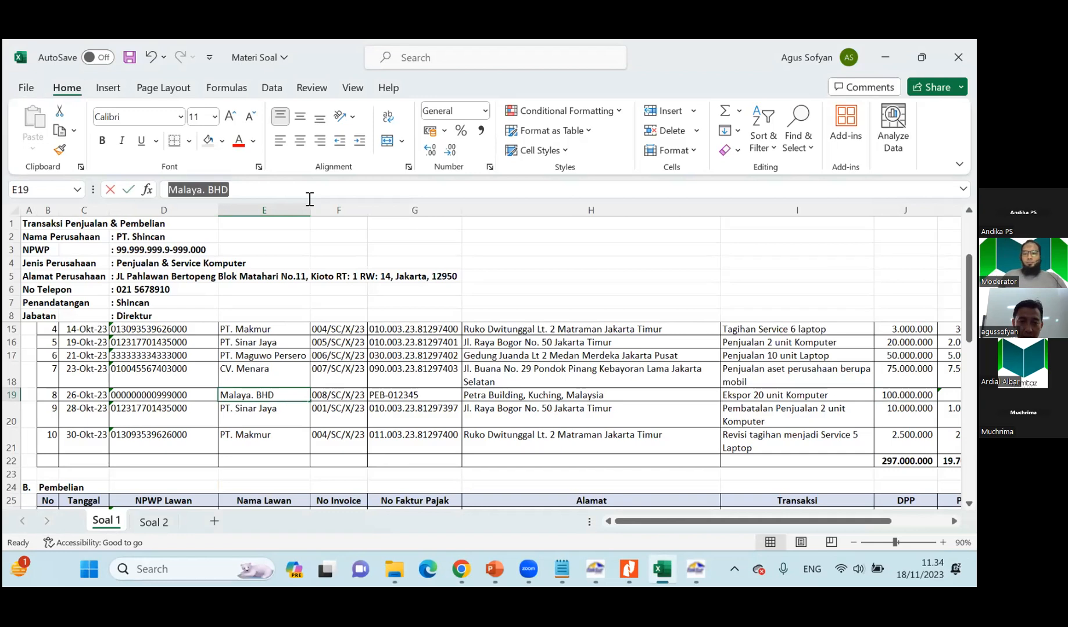
key("ctrl+c")
key("alt+Tab")
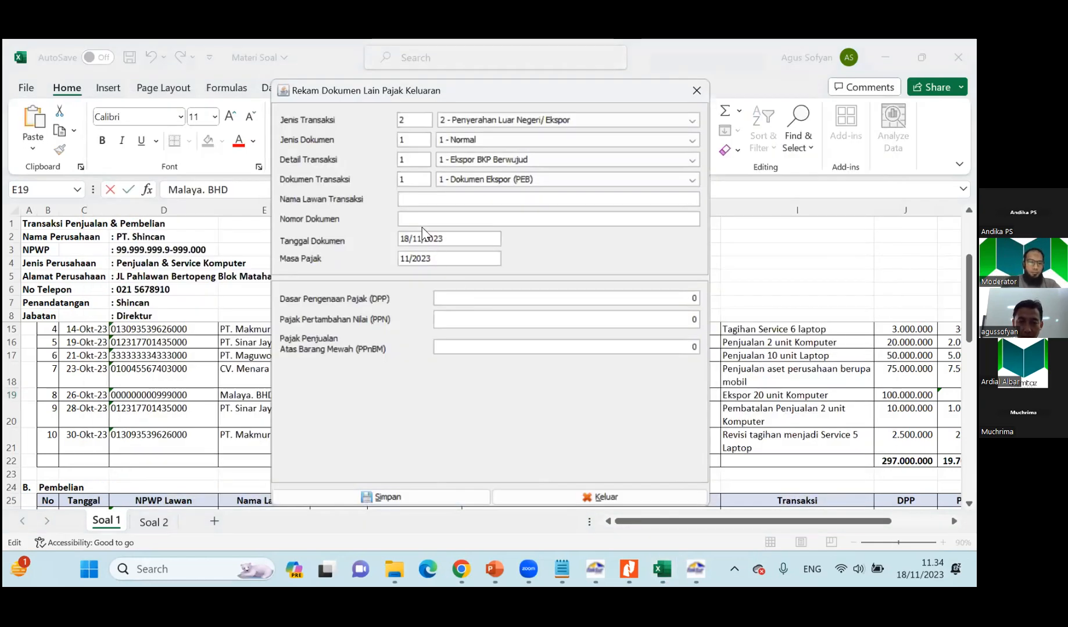
key("ctrl+v")
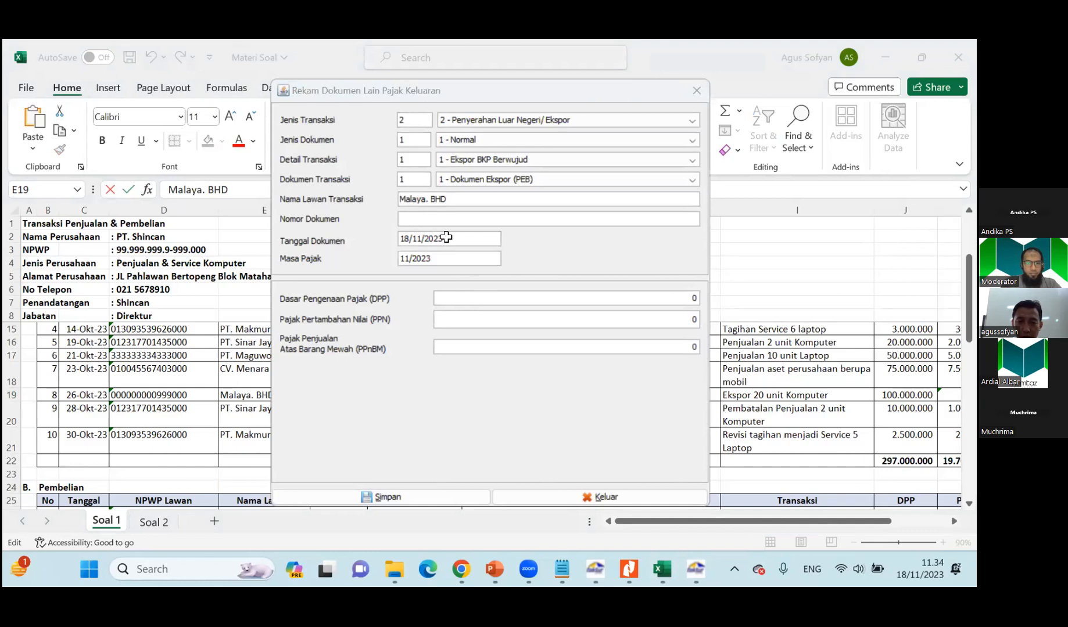
Copy PEB-012345 from cell G19 of the Materi Soal workbook into Nomor Dokumen of the export document.
key("alt+Tab")
left_click(400, 394)
key("alt+Tab")
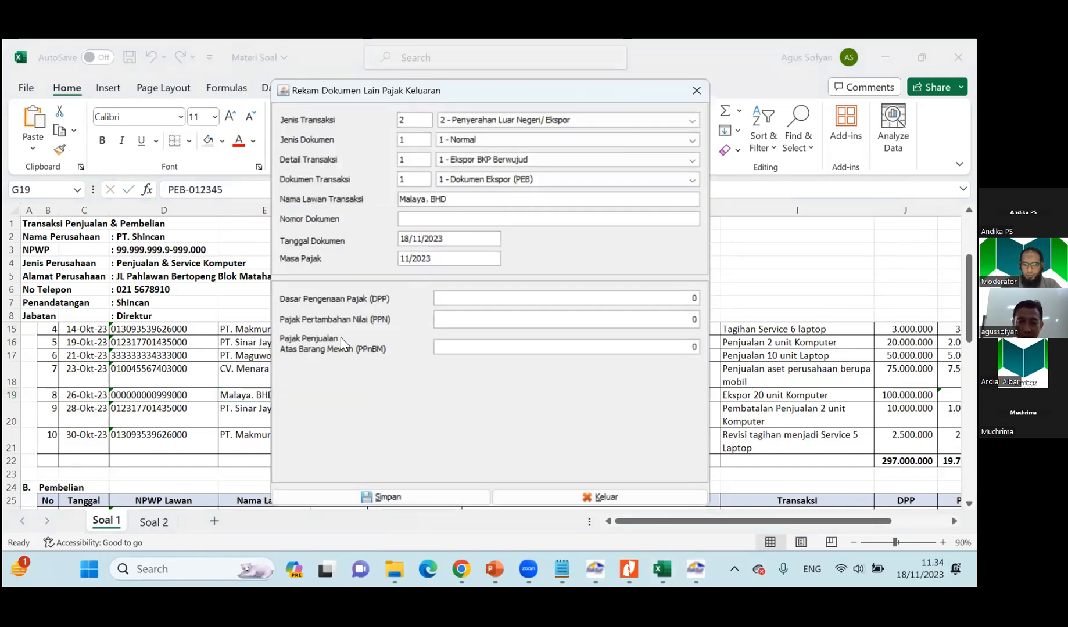
key("alt+Tab")
key("ctrl+c")
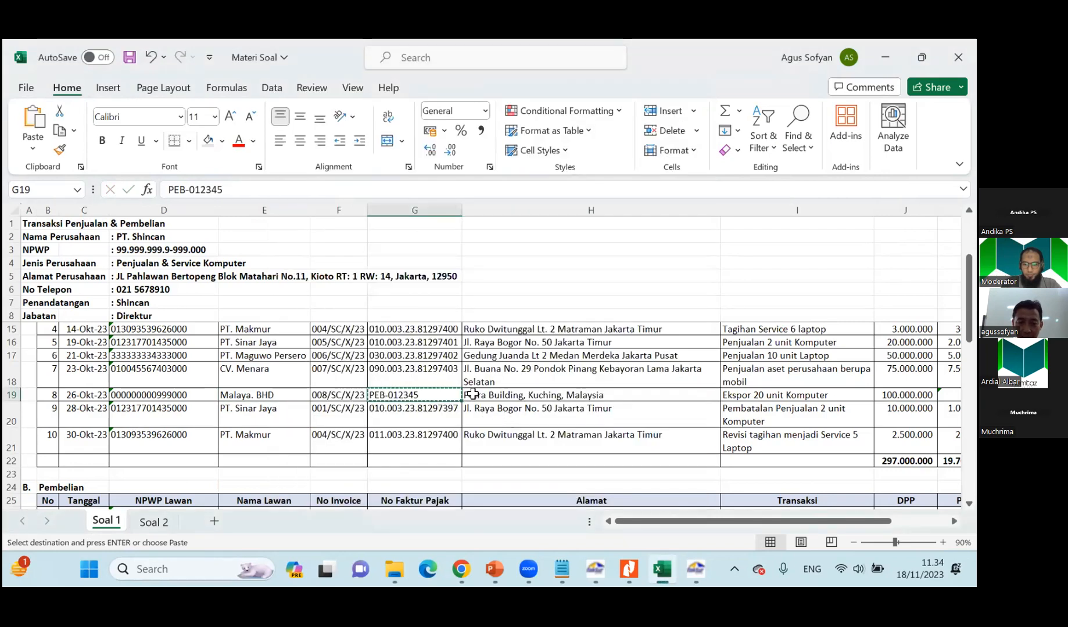
key("alt+Tab")
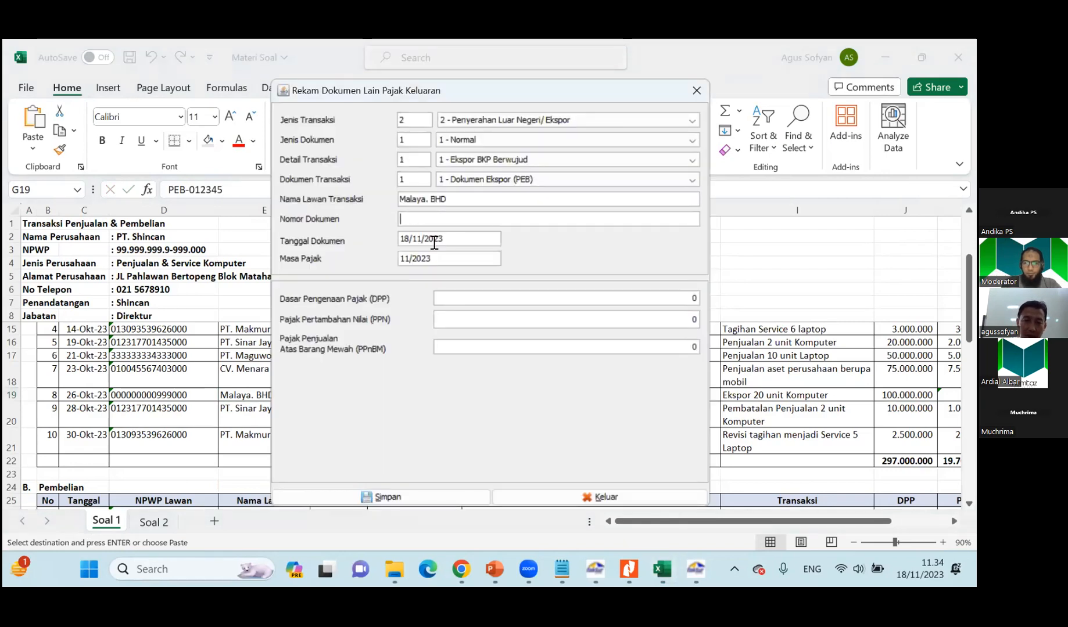
key("ctrl+v")
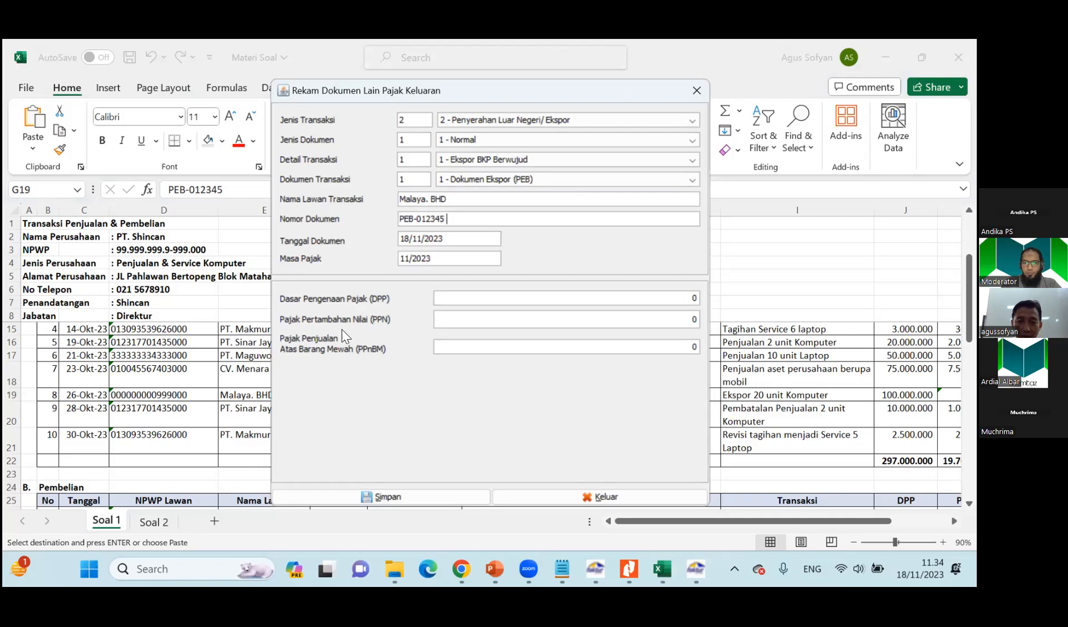
Check the sale's date in the workbook and set Tanggal Dokumen to 26/10/2023.
key("alt+Tab")
left_click(104, 405)
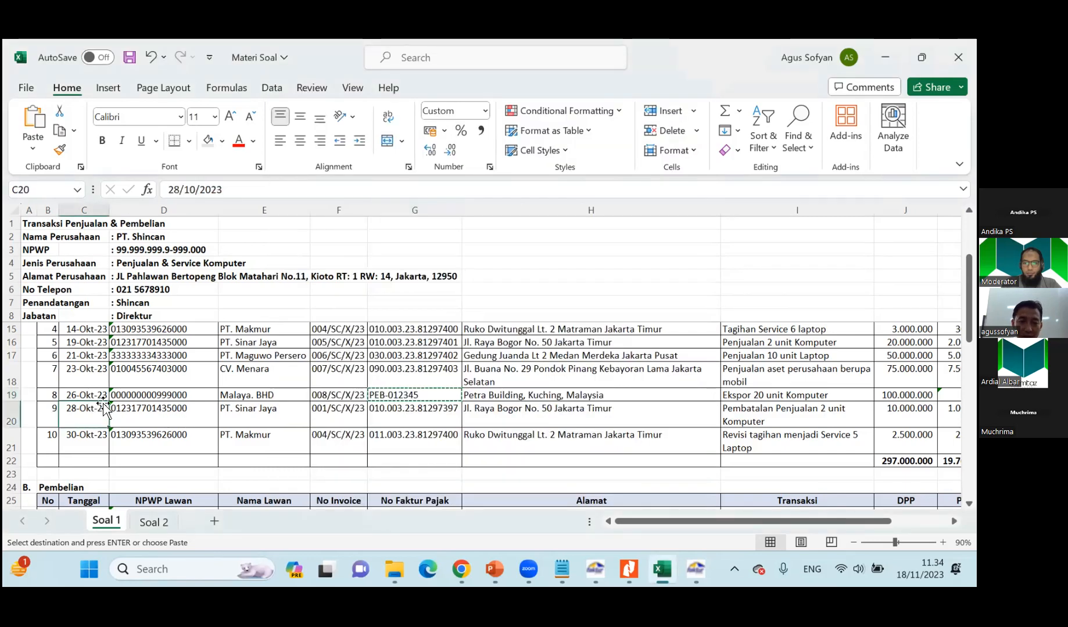
key("alt+Tab")
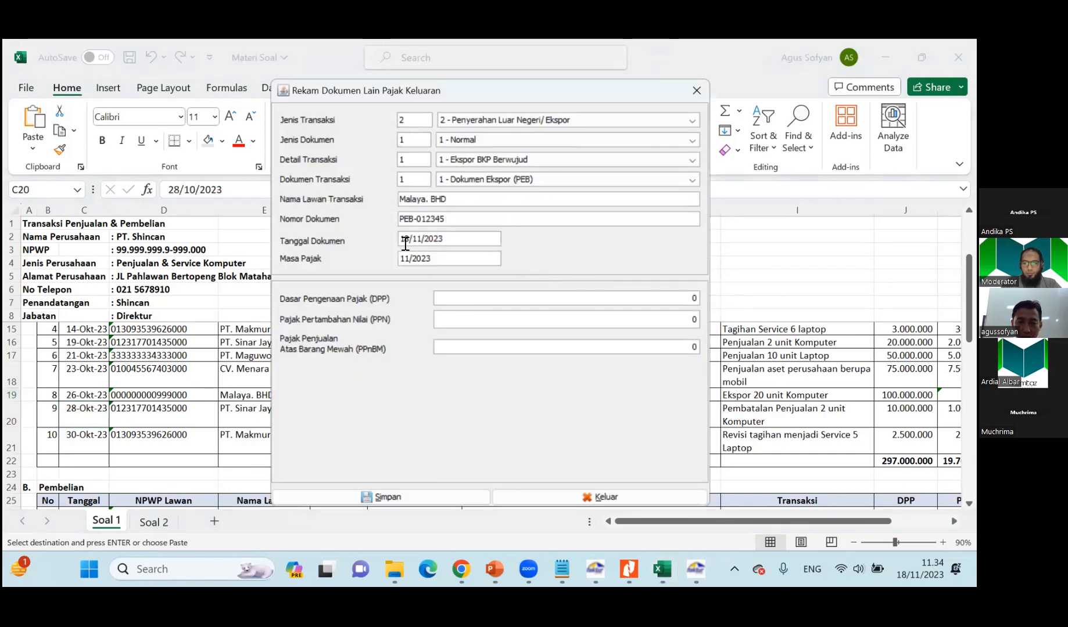
type("26/1")
key("Tab")
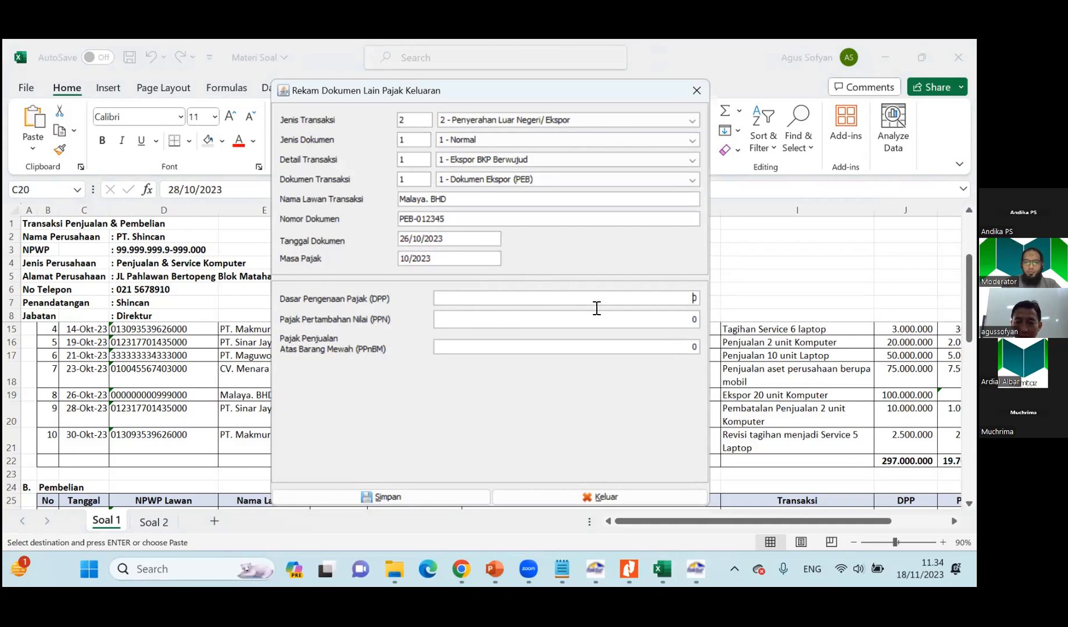
Enter the workbook's DPP of 100.000.000 for the export sale, save the document and decline creating another one.
key("alt+Tab")
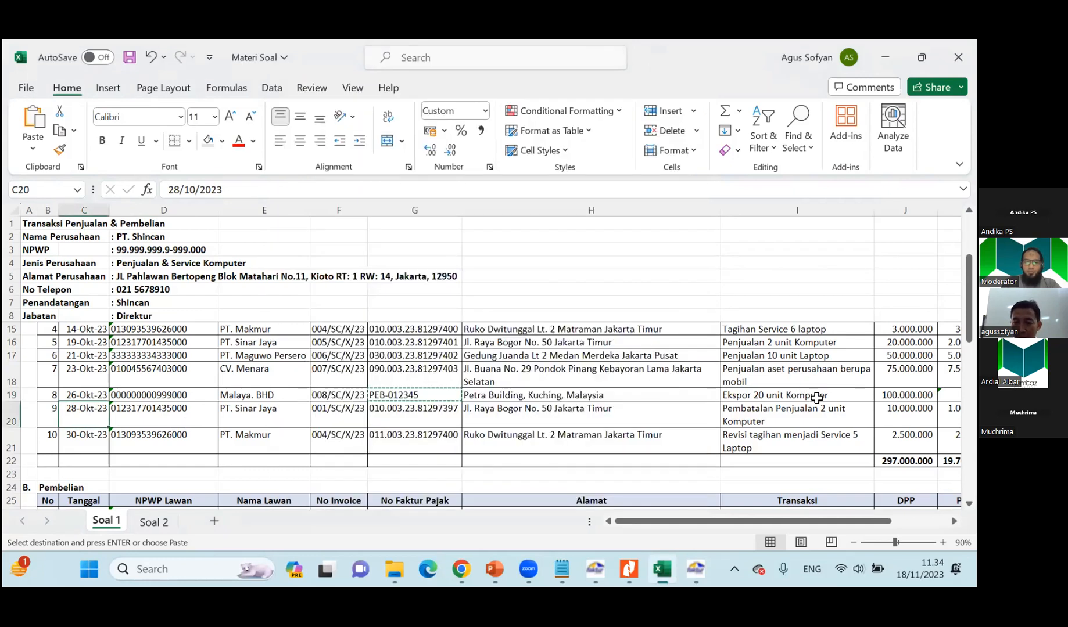
left_click(899, 396)
key("alt+Tab")
type("1")
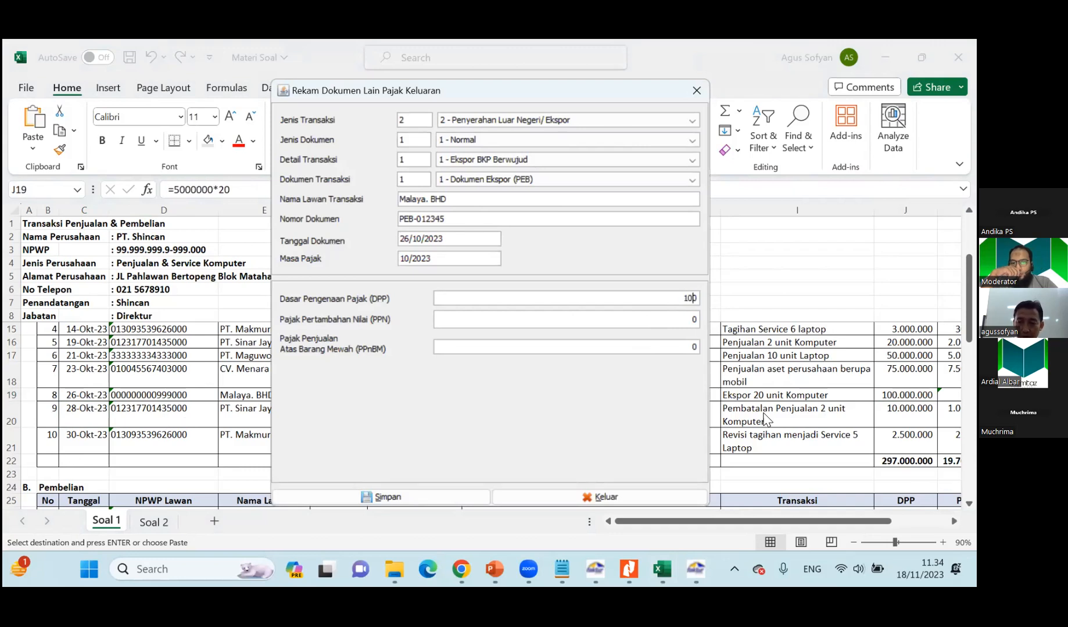
type("00.000.00")
key("Tab")
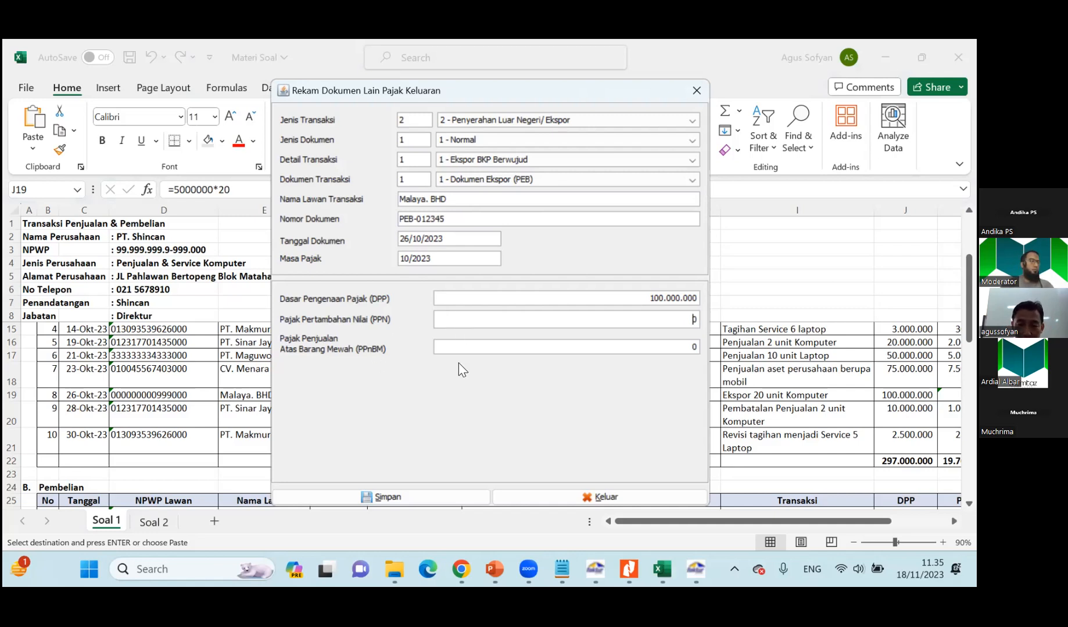
left_click(400, 500)
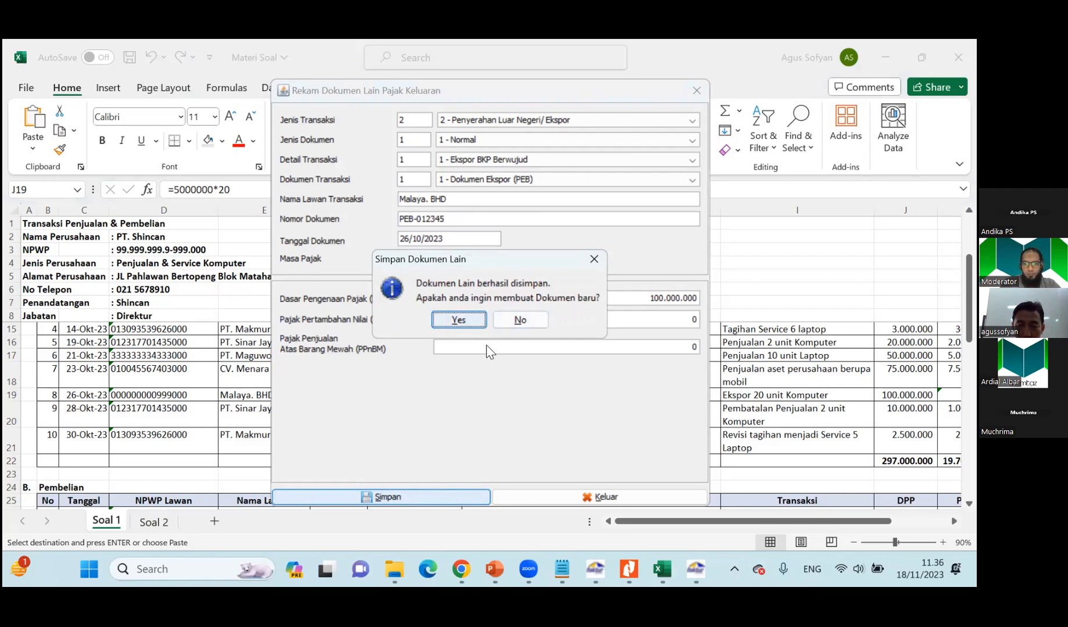
left_click(513, 319)
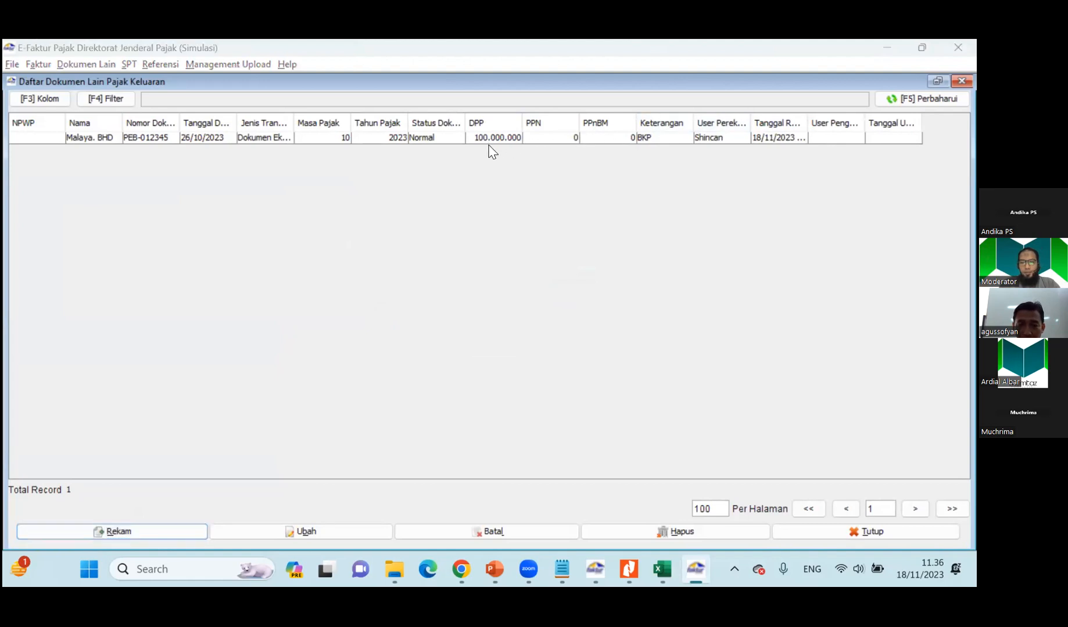
Look over the NPWP Lawan entries of transactions 8 to 10 in the Materi Soal workbook, then return to E-Faktur.
key("alt+Tab")
left_click(379, 409)
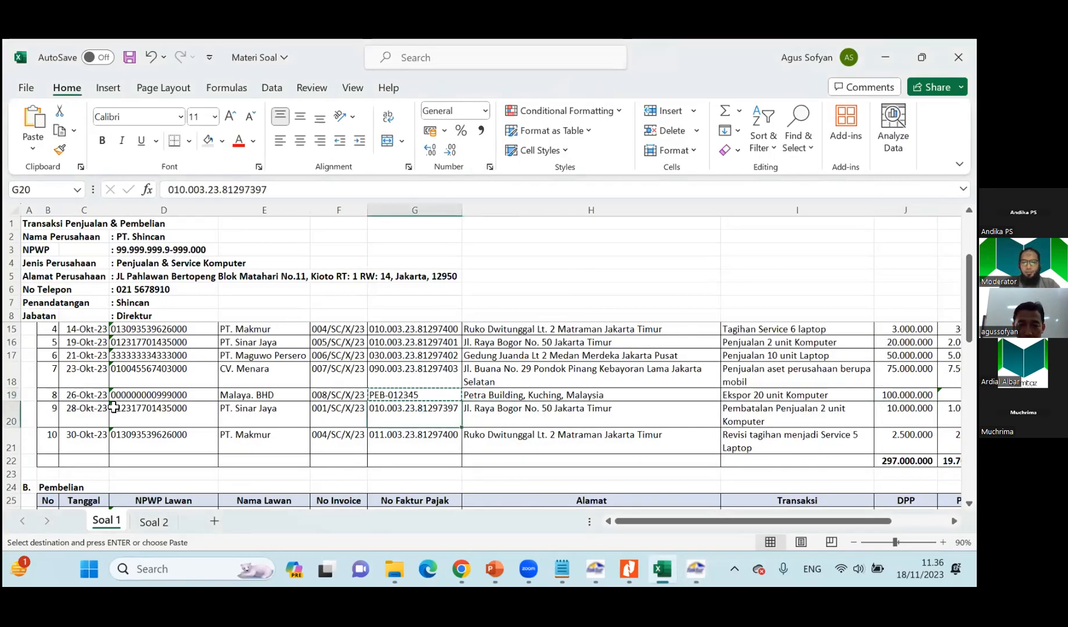
left_click(148, 396)
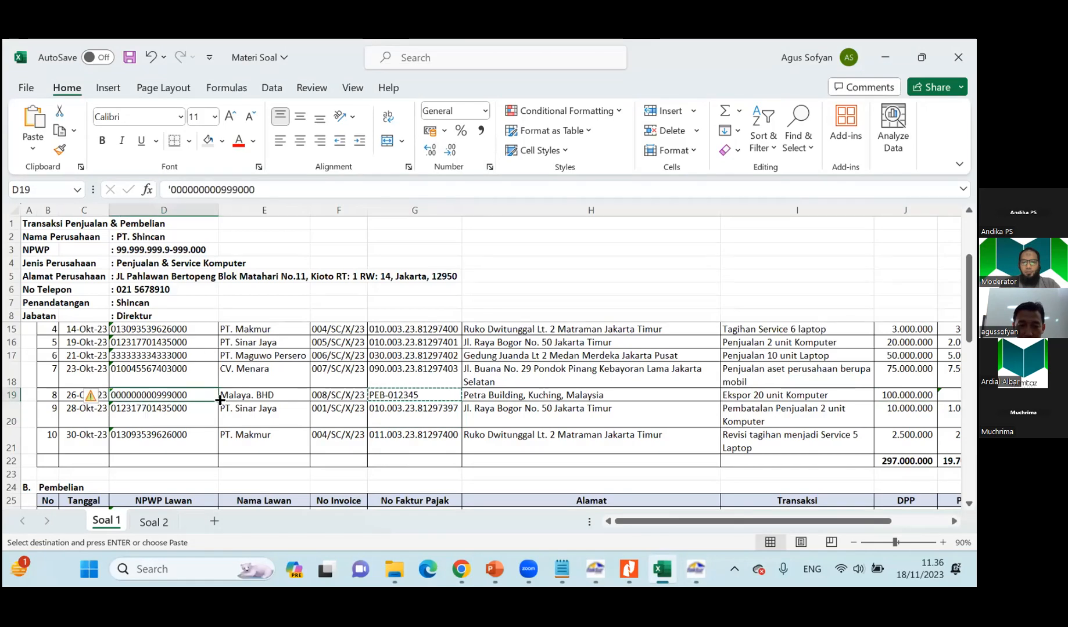
left_click(164, 412)
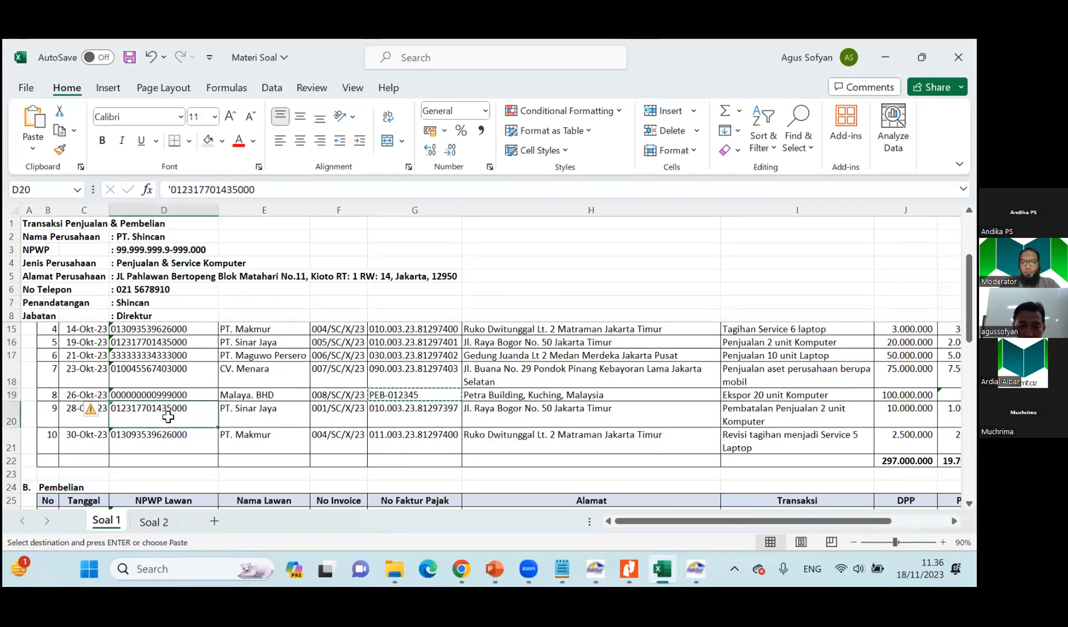
left_click(172, 433)
key("alt+Tab")
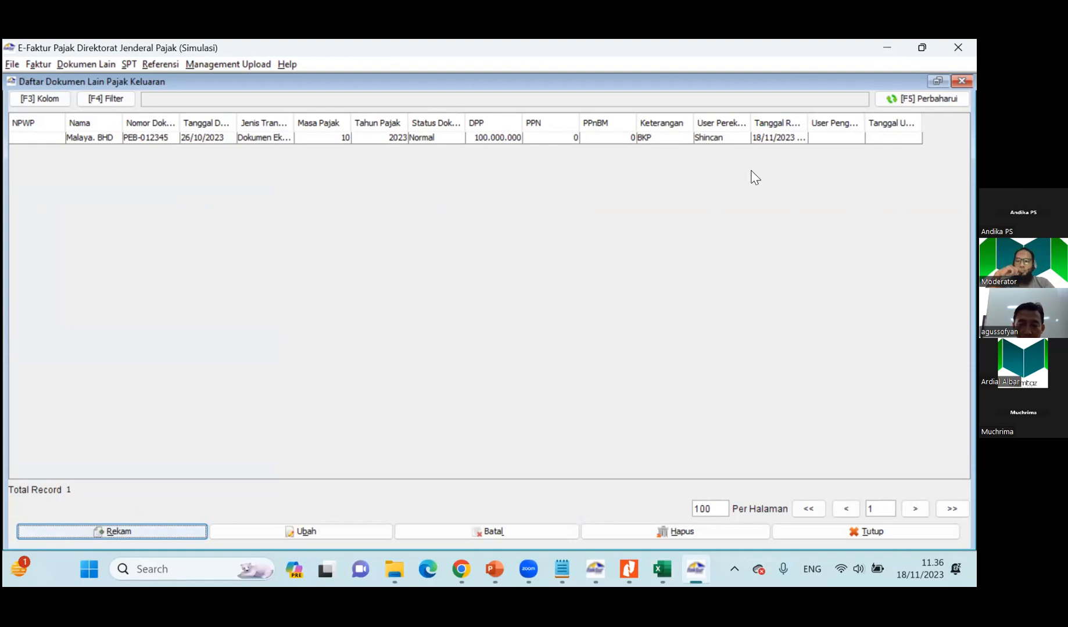
In the Materi Soal workbook, compare the PT. Sinar Jaya sale cancellation in row 20 with the original sale in row 12.
key("alt+Tab")
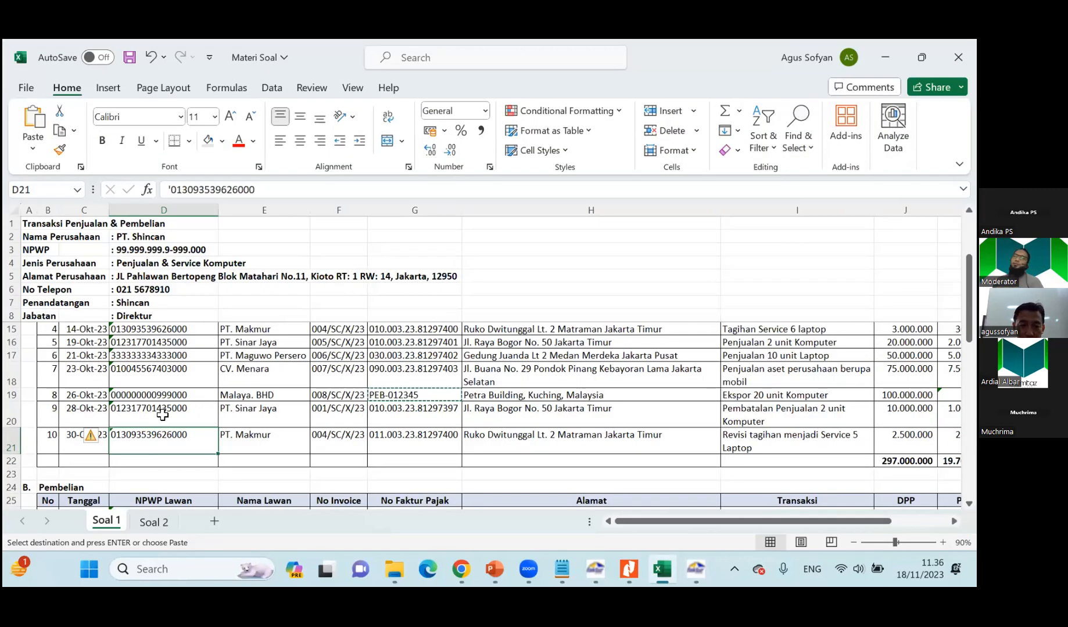
left_click(211, 424)
key("Escape")
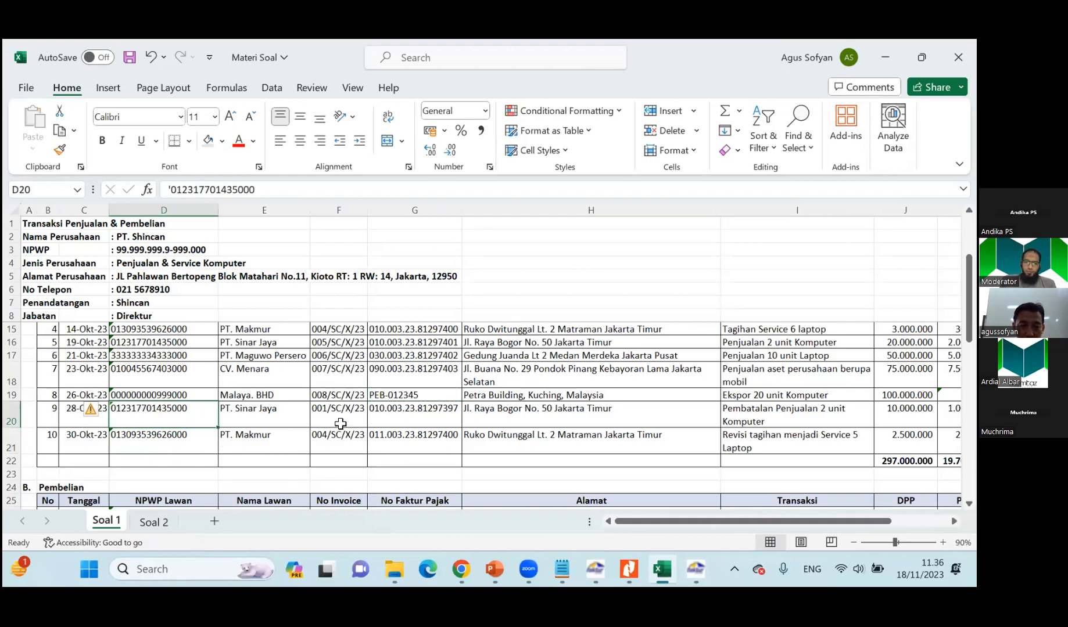
key("Right")
key("Right")
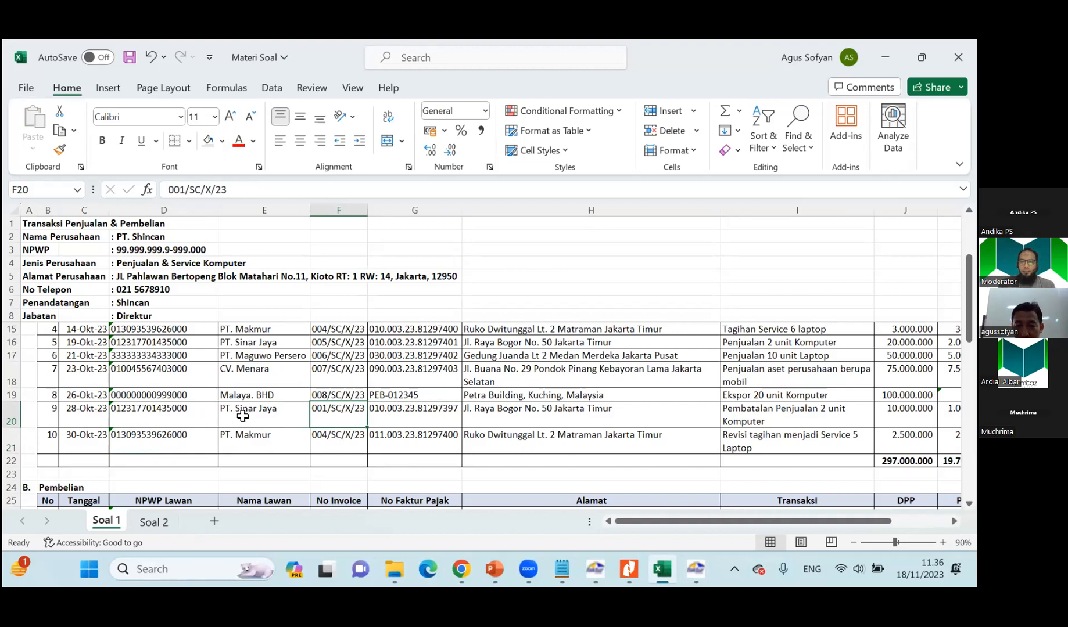
scroll(429, 404, "up", 2)
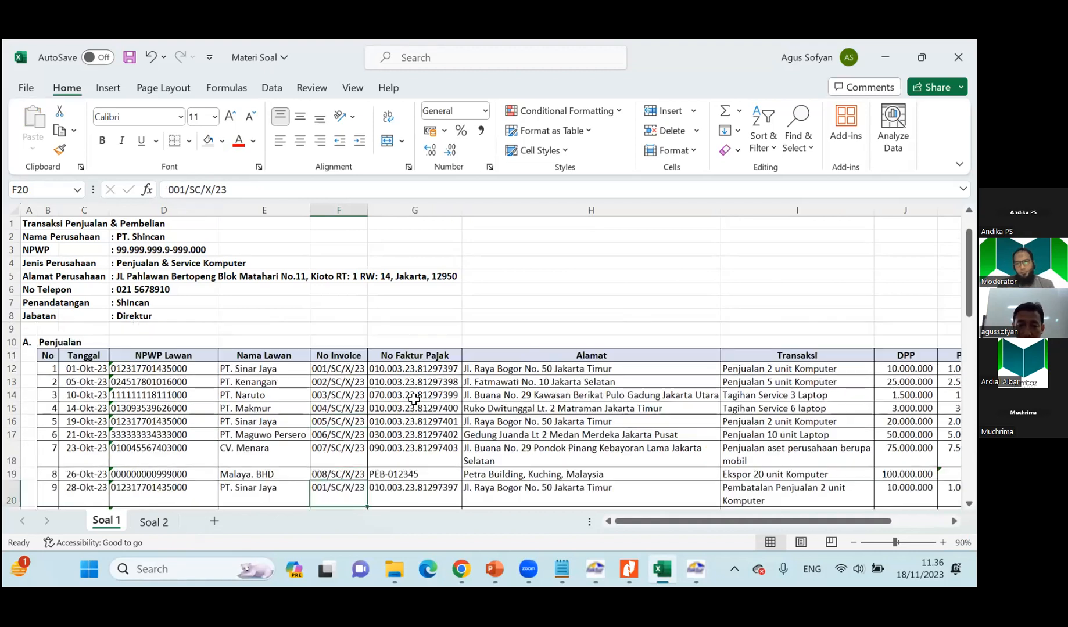
left_click(378, 368)
scroll(383, 395, "down", 3)
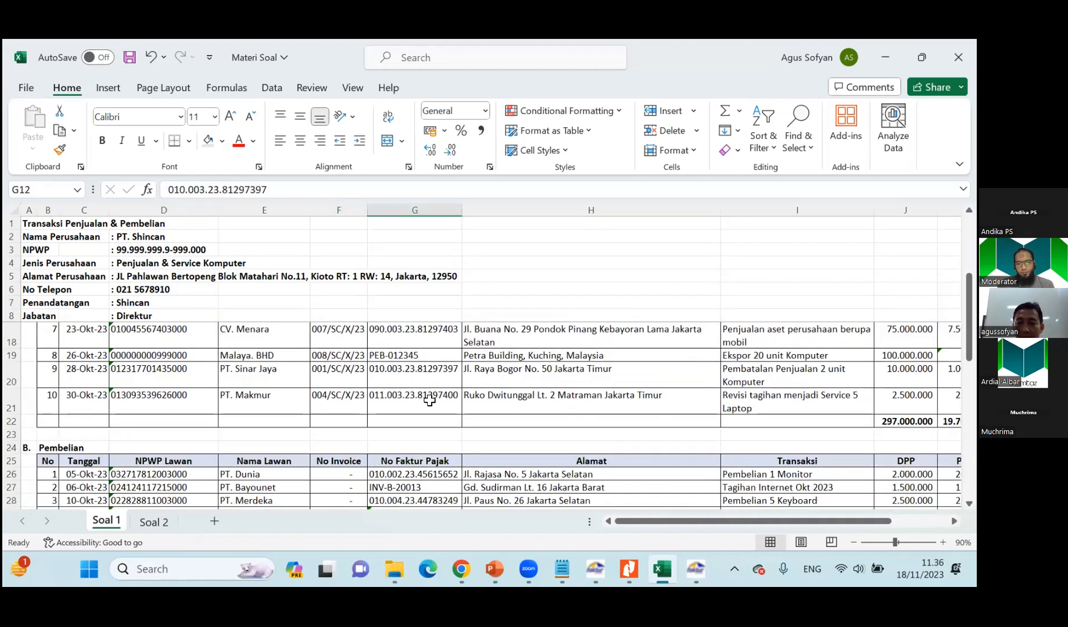
left_click(806, 375)
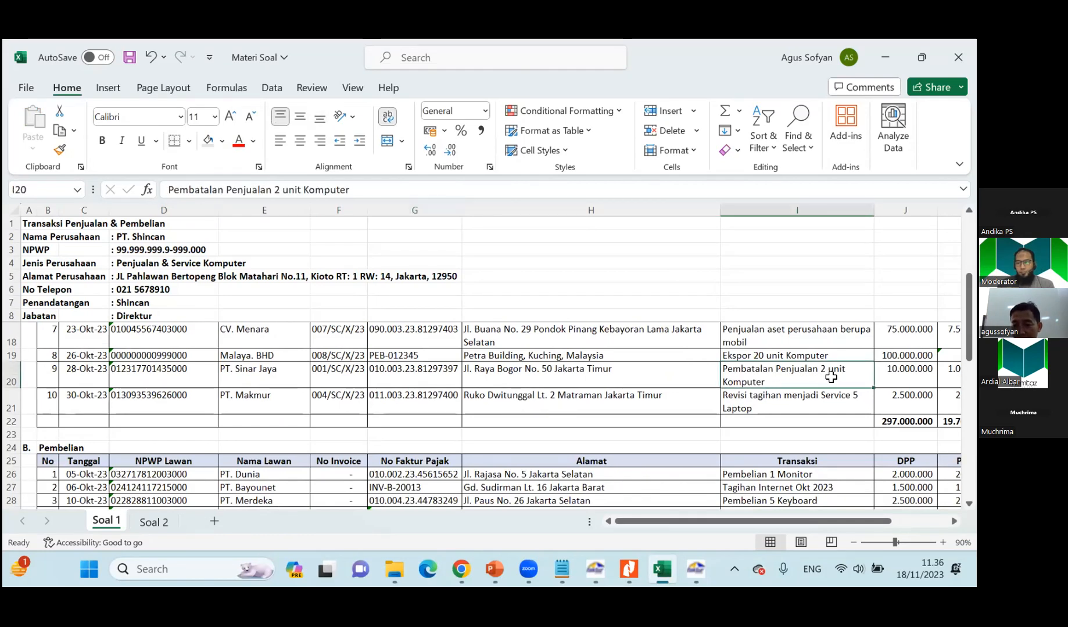
scroll(829, 378, "up", 3)
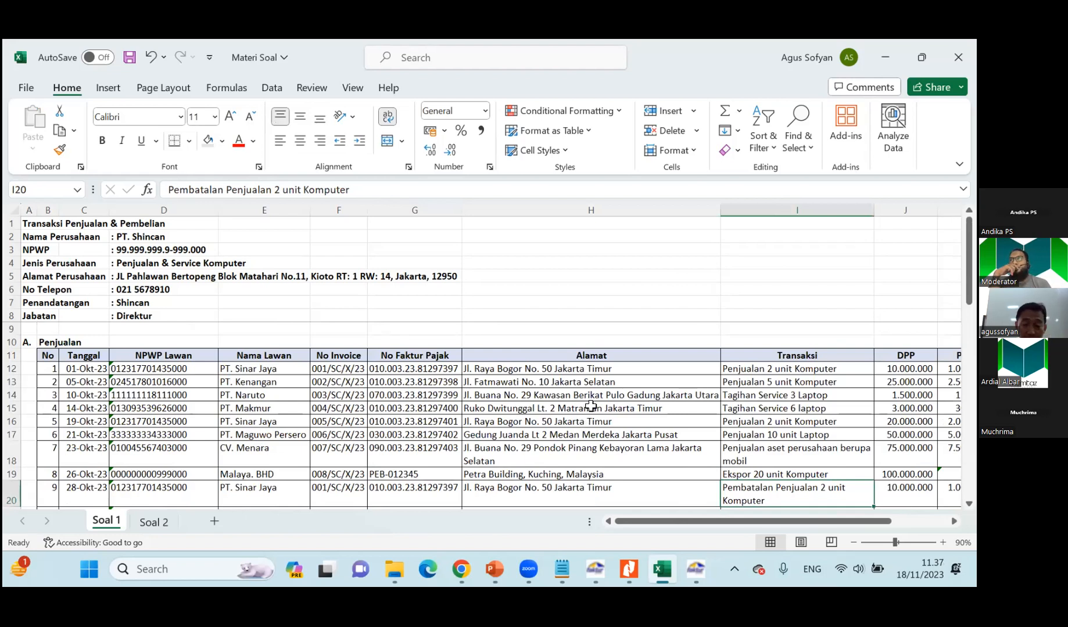
Switch to E-Faktur, open the output tax invoice list and select the PT. Sinar Jaya invoice dated 01/10/2023.
left_click(688, 571)
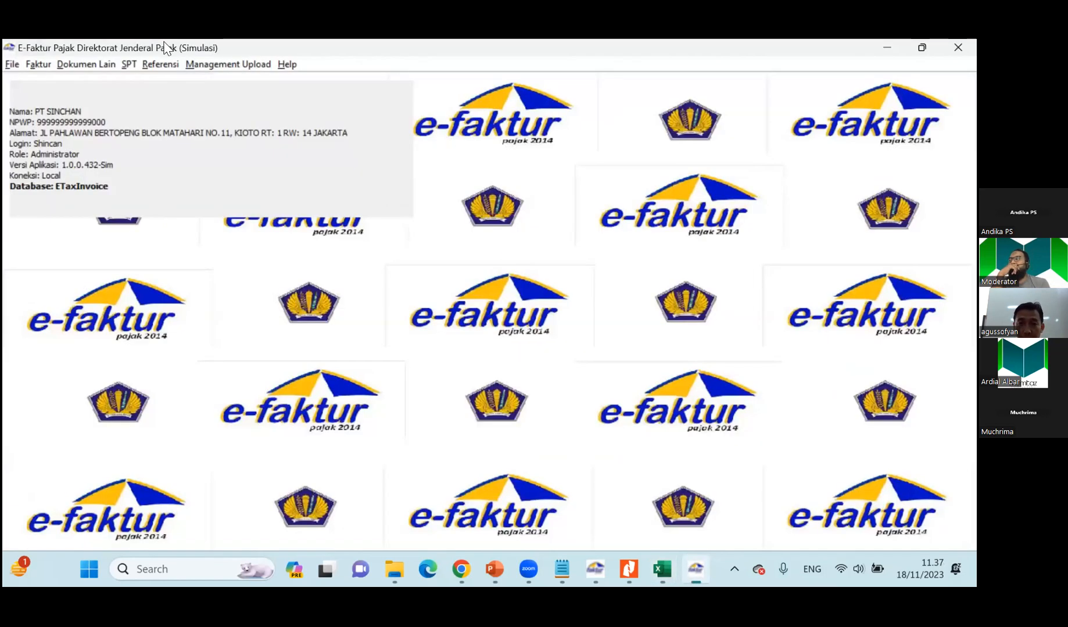
left_click(41, 65)
mouse_move(90, 81)
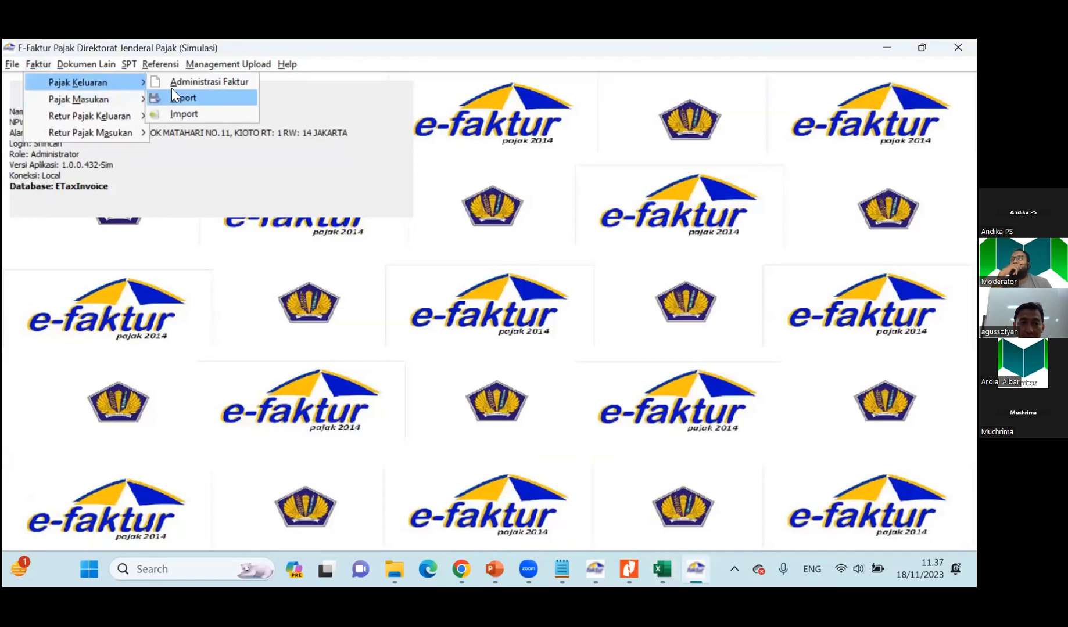
left_click(171, 91)
left_click(634, 276)
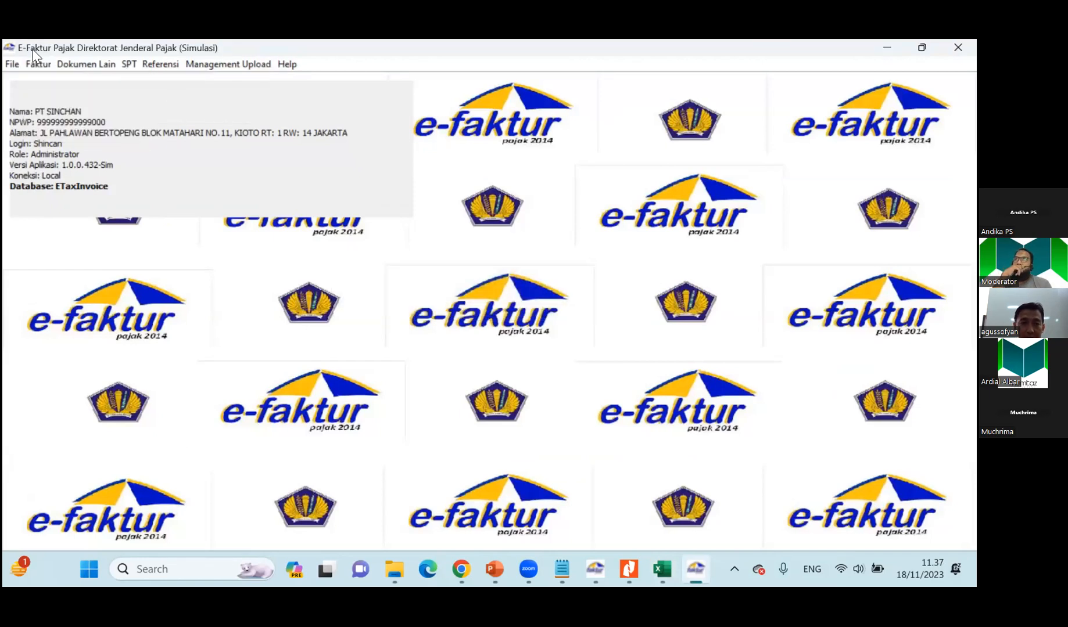
left_click(39, 65)
mouse_move(87, 82)
left_click(197, 83)
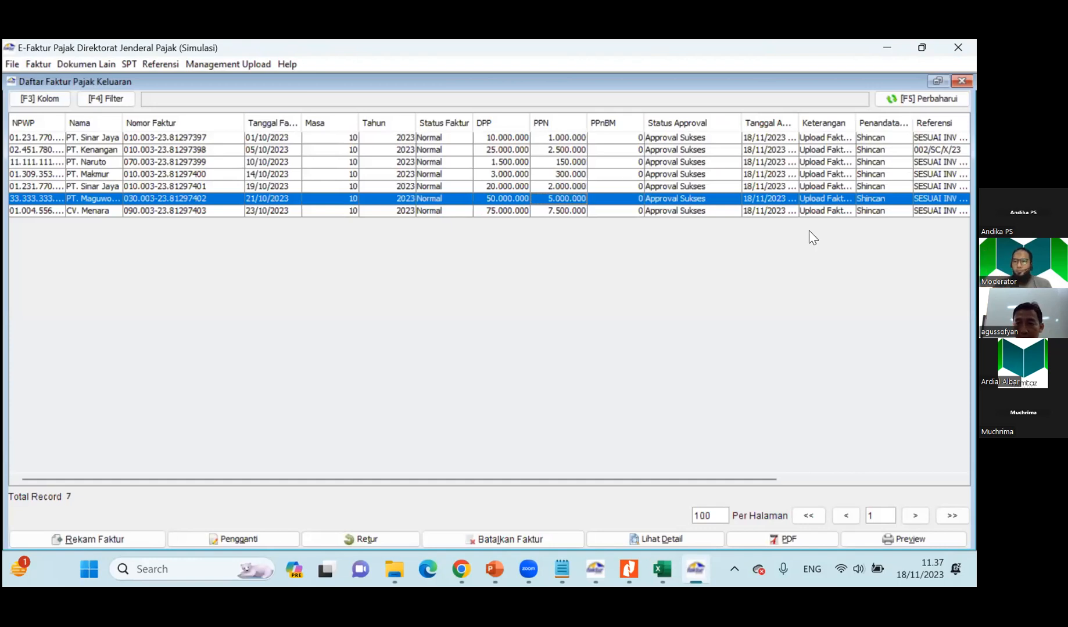
left_click(675, 138)
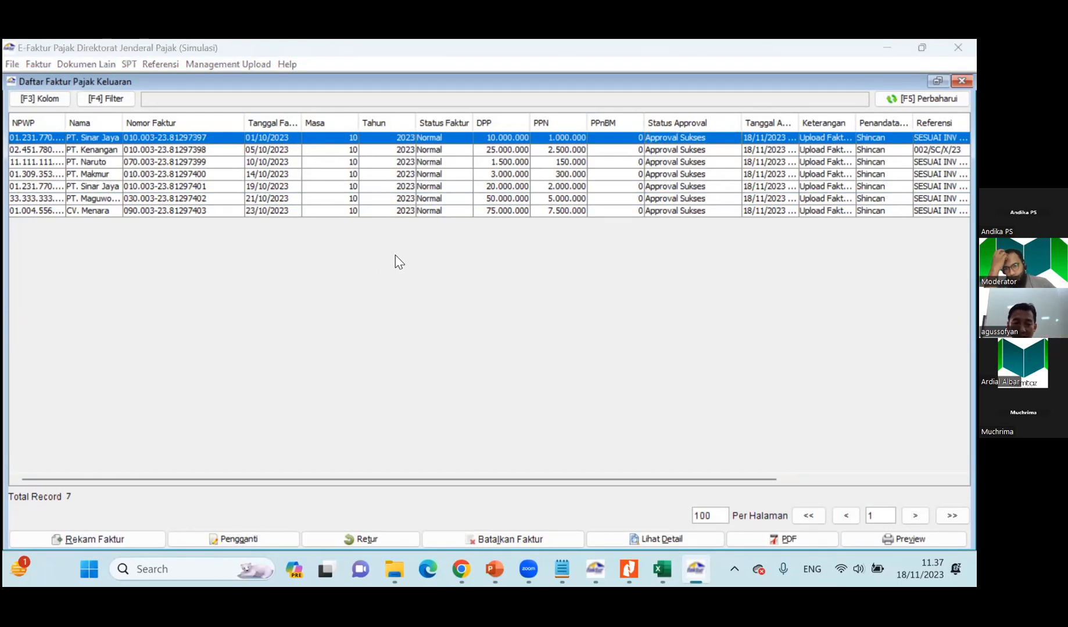
Recheck the PT. Sinar Jaya cancellation entry in row 20 of the Materi Soal workbook, then return to E-Faktur.
key("alt+Tab")
scroll(86, 454, "down", 2)
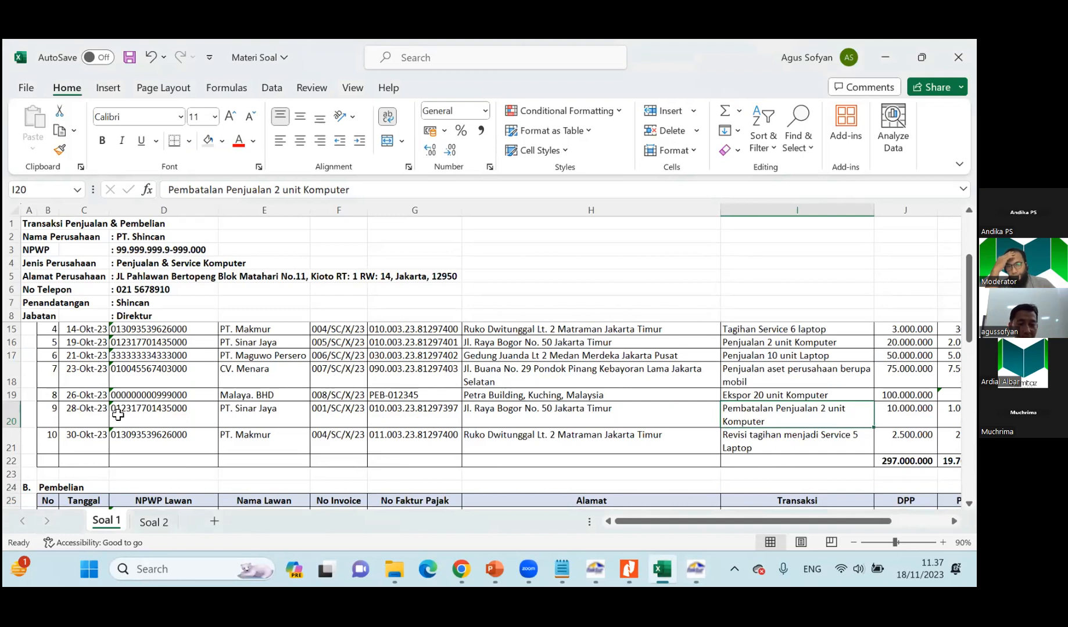
key("alt+Tab")
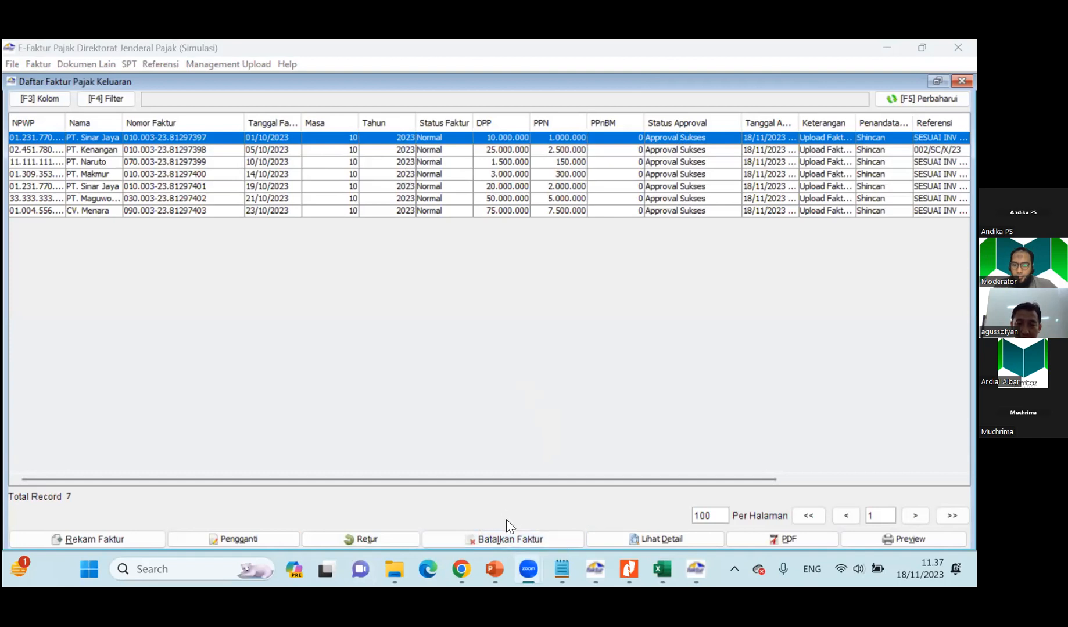
Request cancellation of the PT. Sinar Jaya output invoice dated 01/10/2023 and confirm the request.
left_click(304, 137)
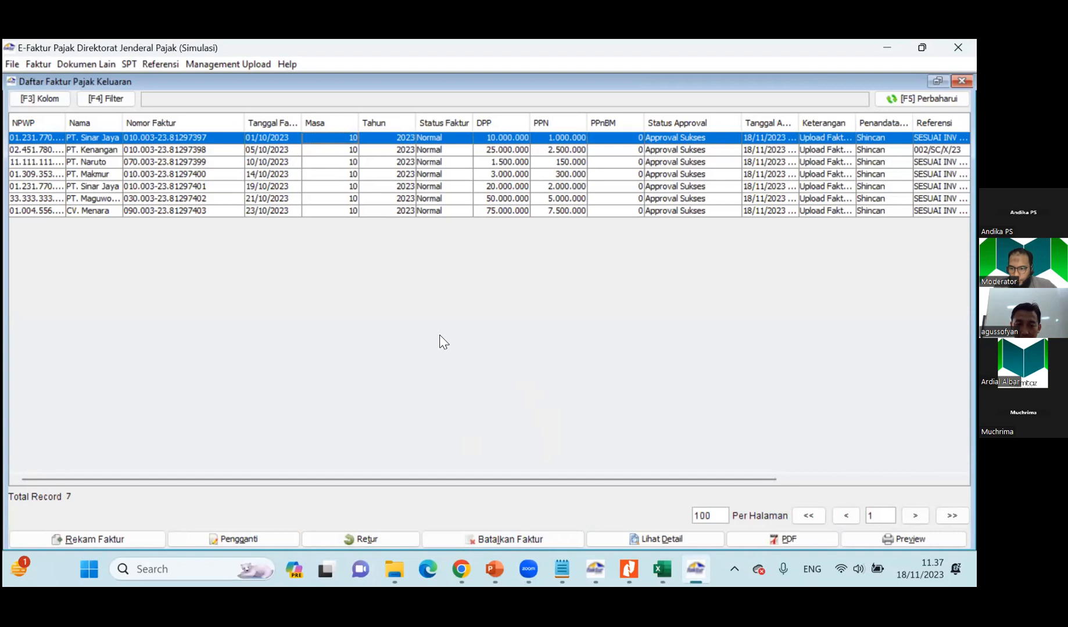
left_click(508, 540)
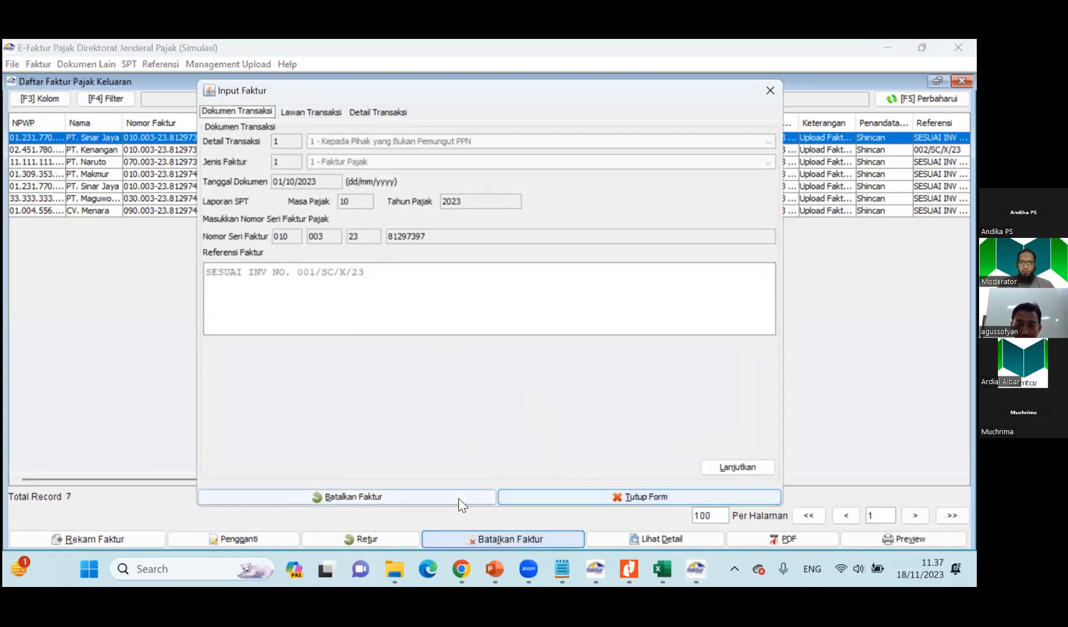
left_click(346, 498)
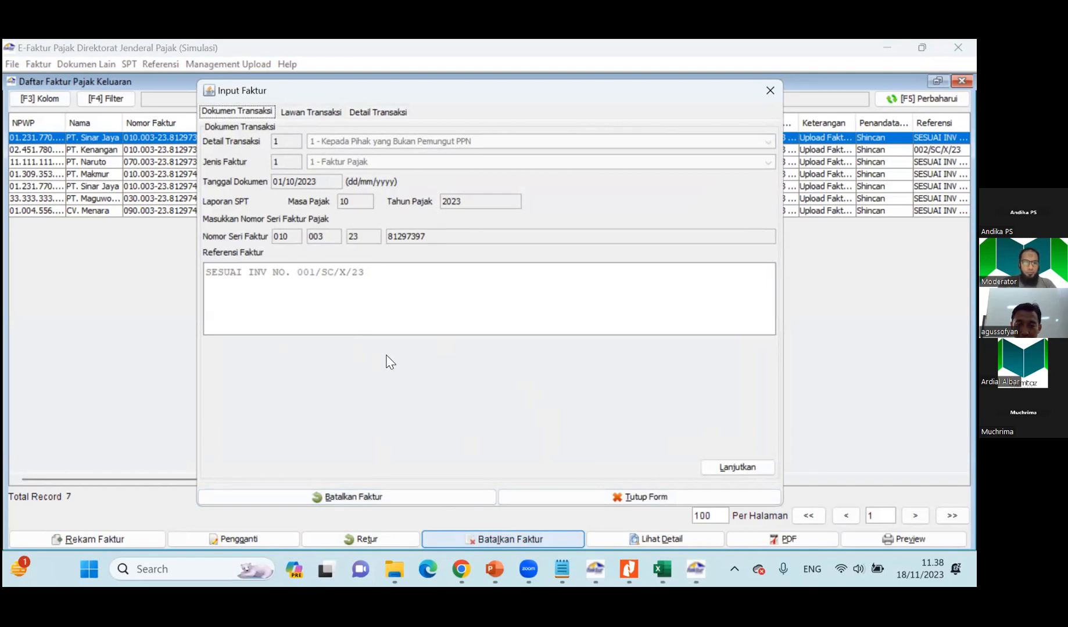
left_click(363, 495)
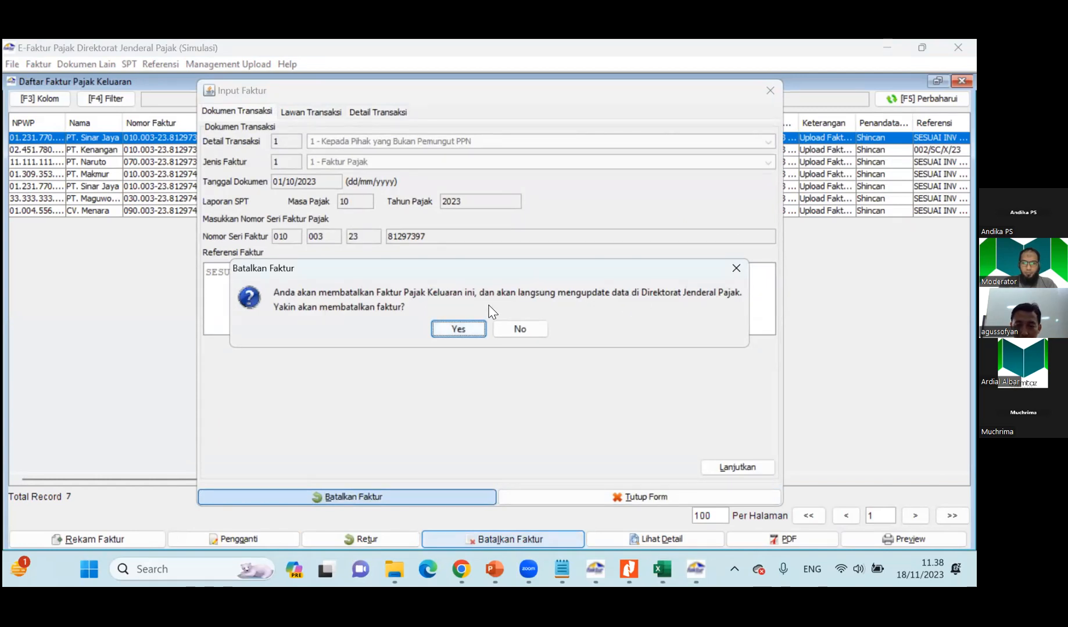
left_click(457, 329)
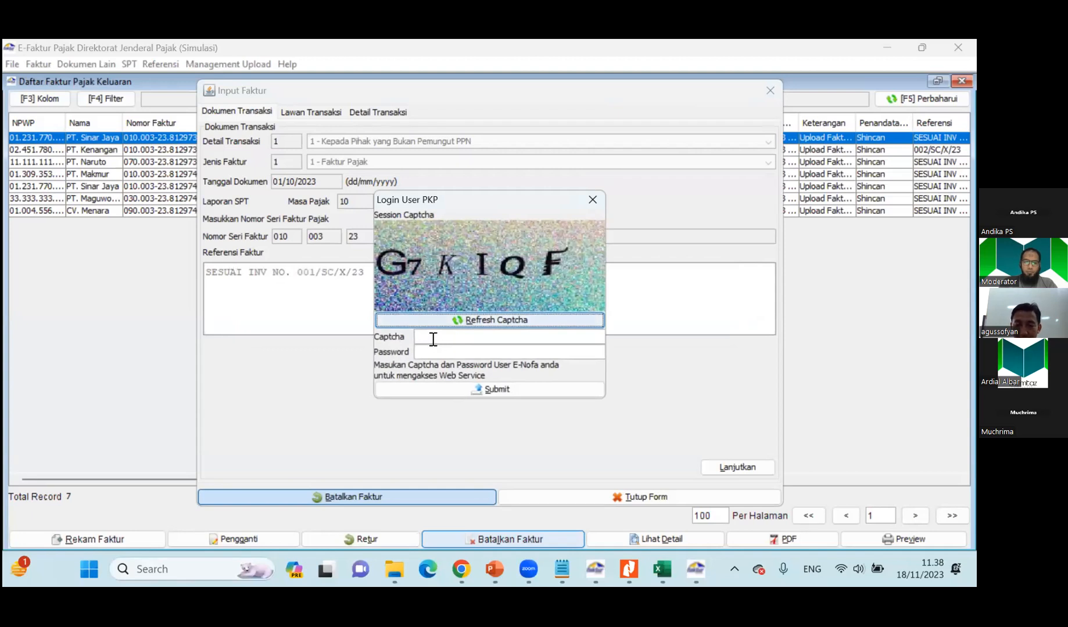
Enter the displayed captcha code in the PKP user login for the invoice cancellation.
left_click(436, 340)
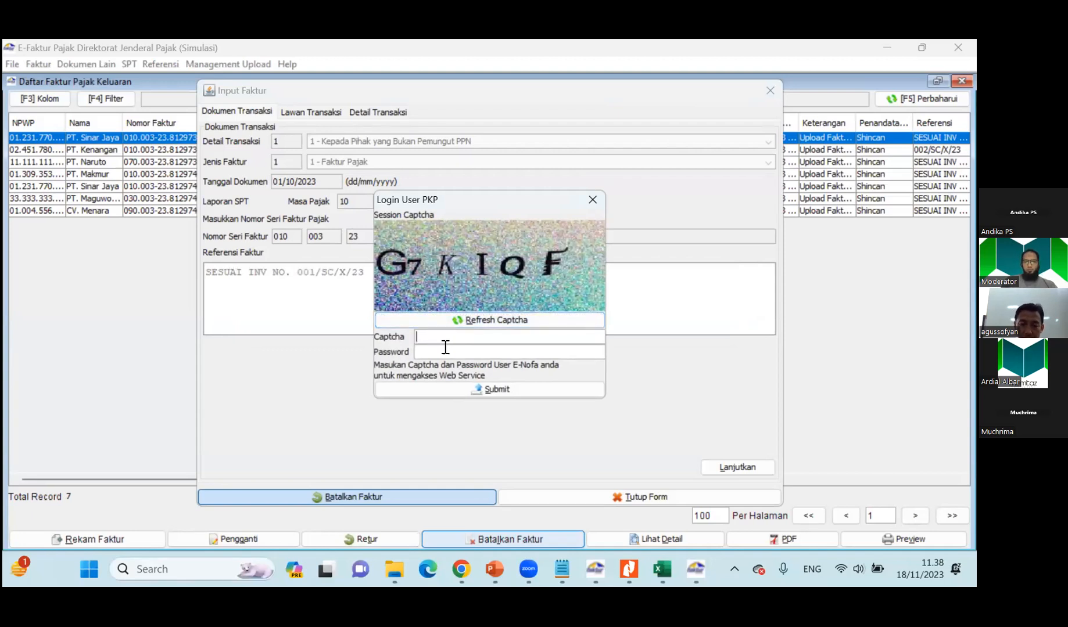
type("G7")
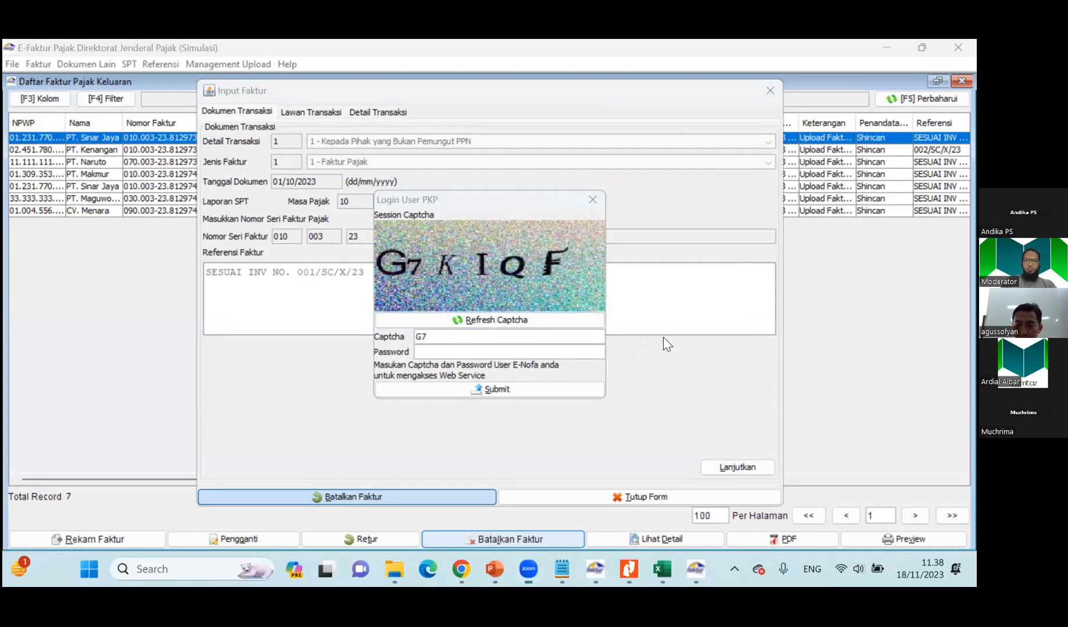
left_click(466, 337)
type("K")
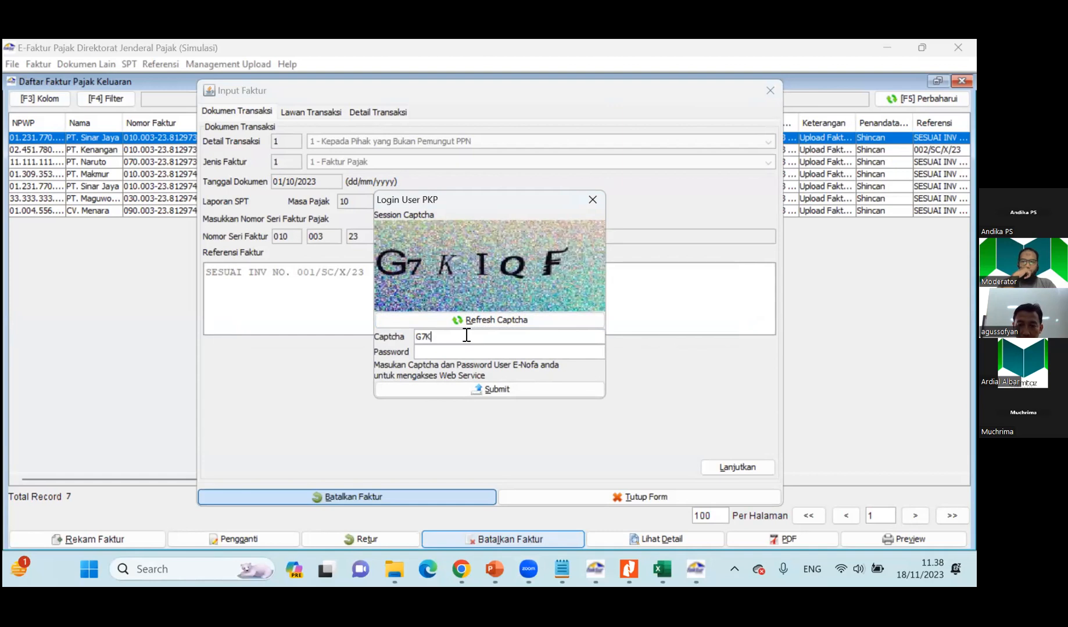
type("IQF")
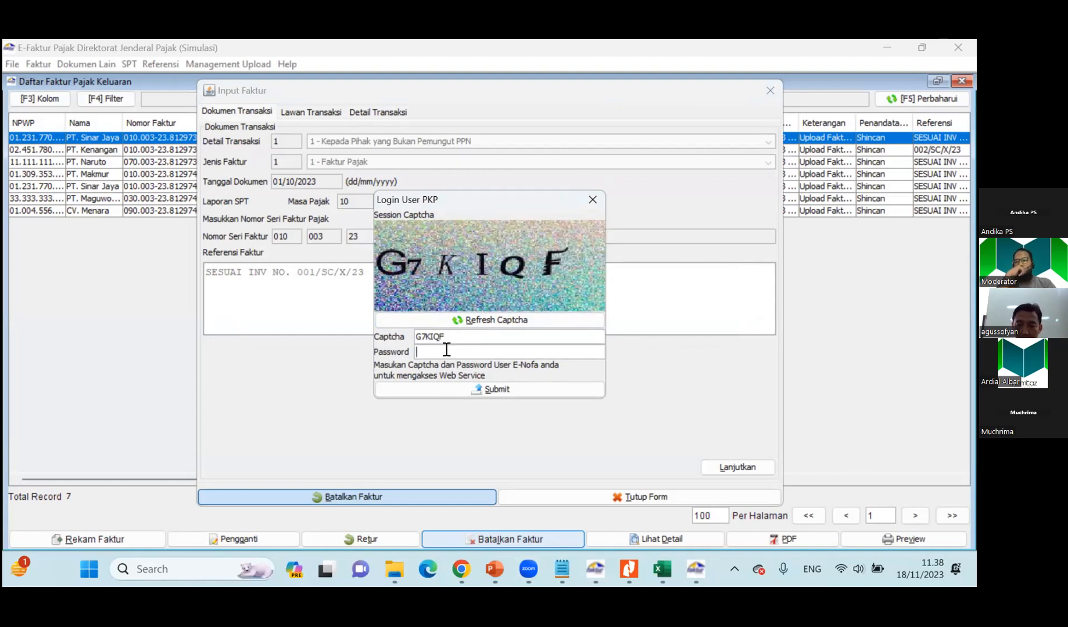
Paste the E-Nofa password from the Data Efaktur Dummy notes, submit the login to complete the cancellation, and refresh the invoice list.
key("alt+Tab")
key("Tab")
key("Tab")
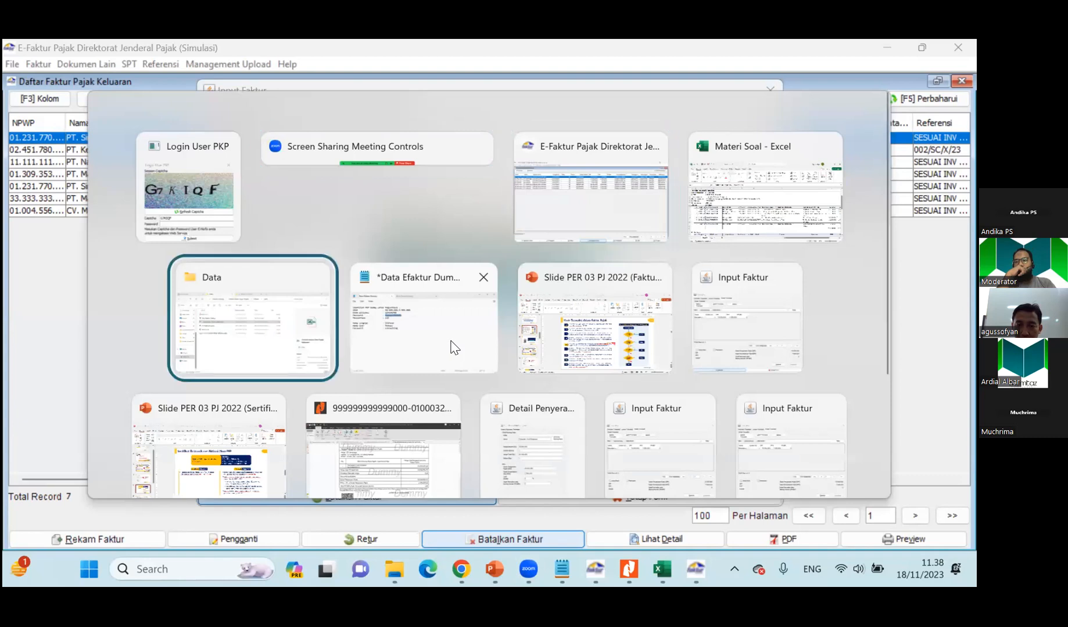
left_click(454, 347)
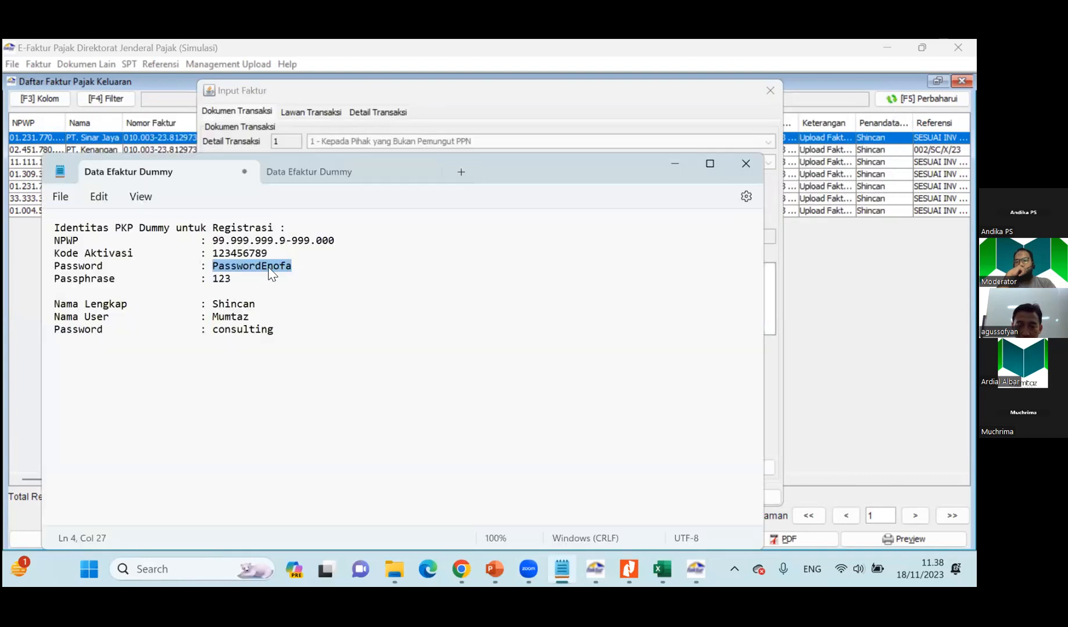
key("alt+Tab")
left_click(472, 352)
key("ctrl+v")
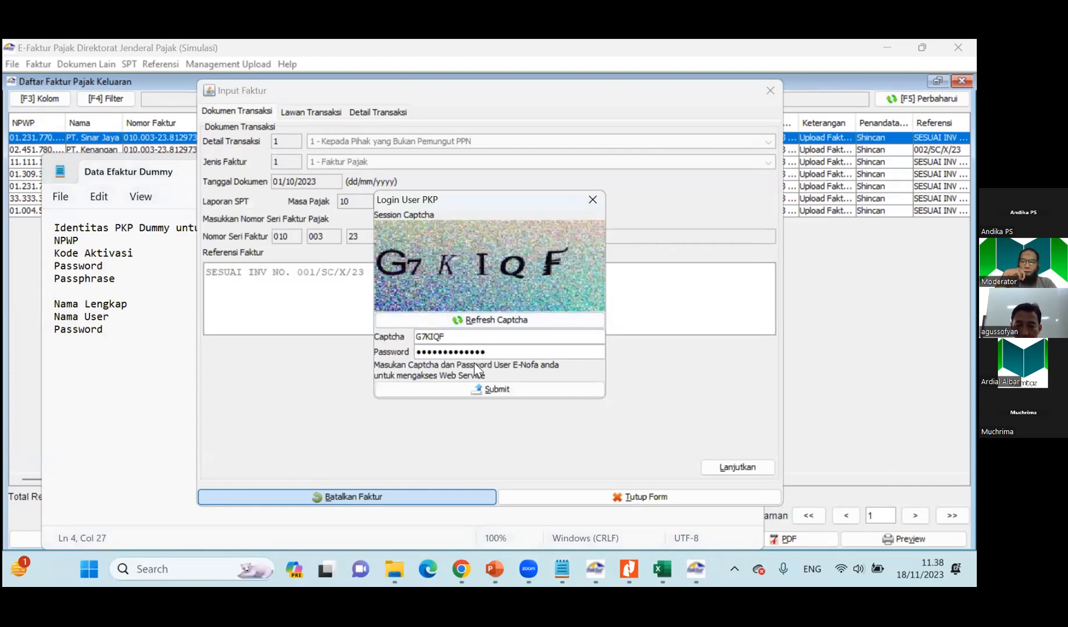
left_click(485, 390)
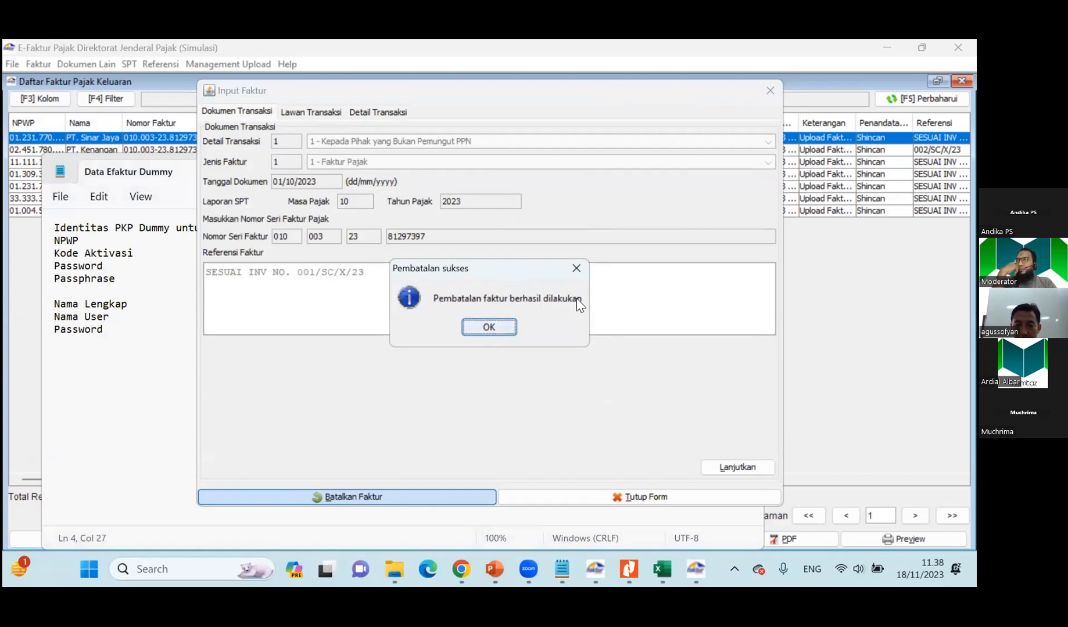
left_click(488, 327)
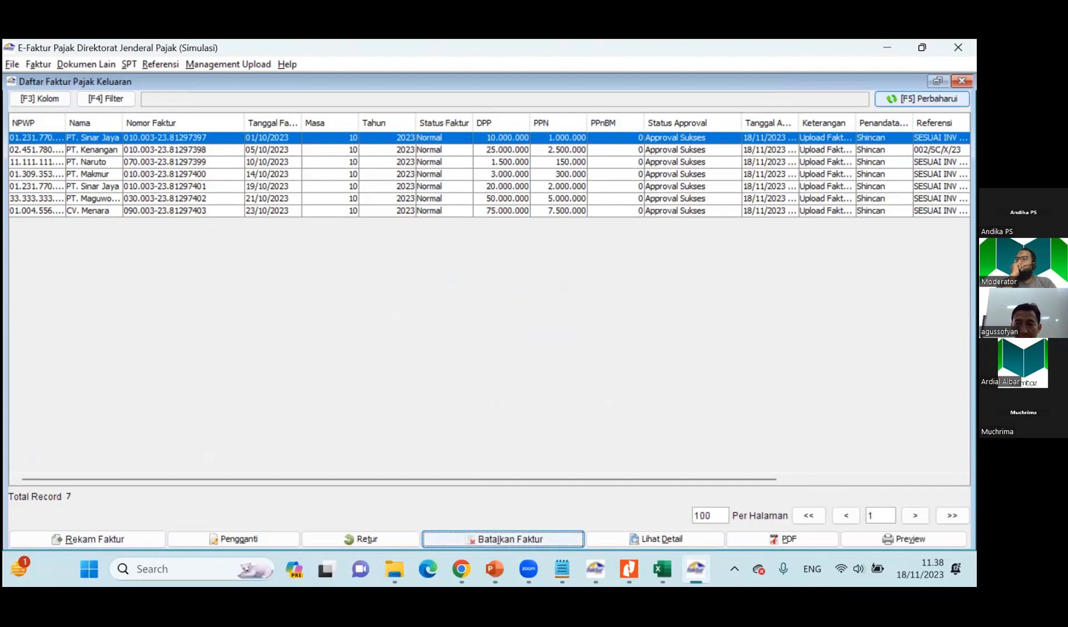
left_click(922, 99)
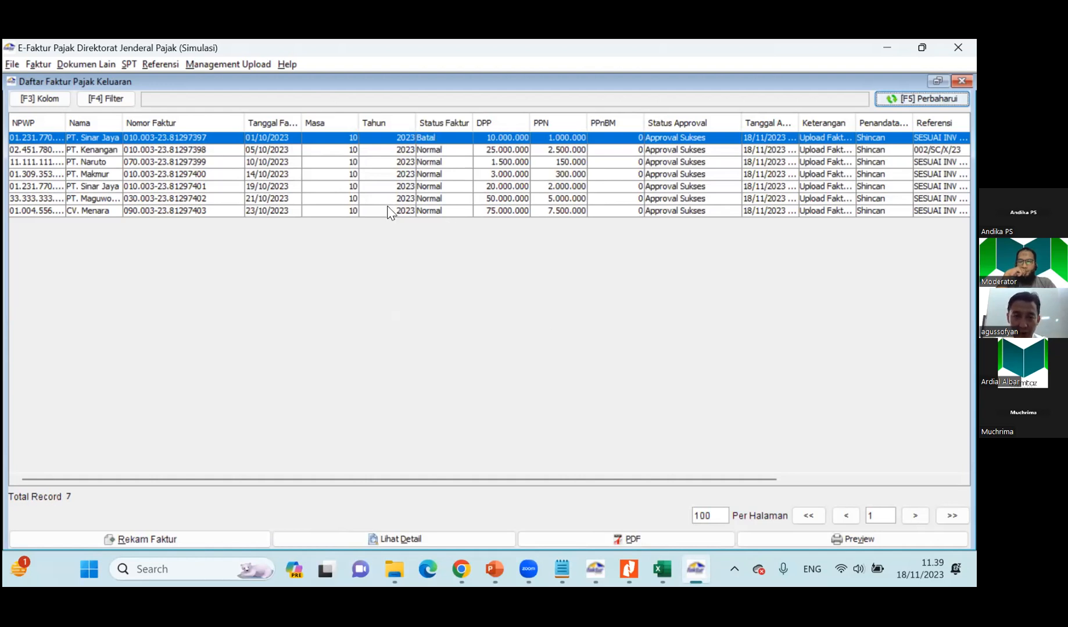
In the Materi Soal workbook, compare the PT. Makmur billing revision in row 21 with the original billing in row 15.
key("alt+Tab")
key("alt+Tab")
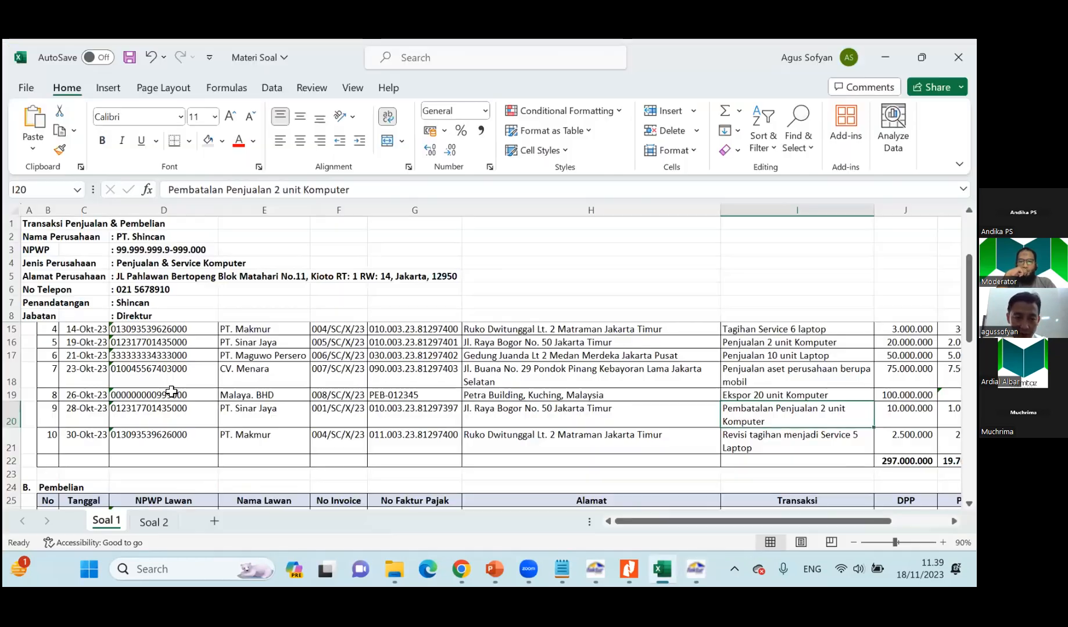
left_click(174, 441)
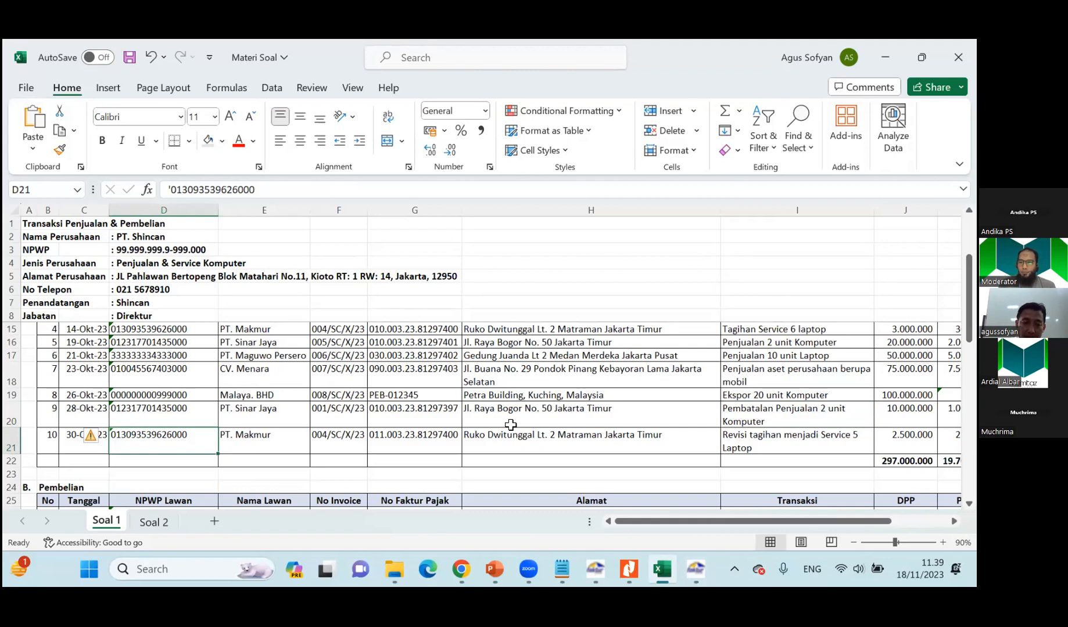
left_click(259, 329)
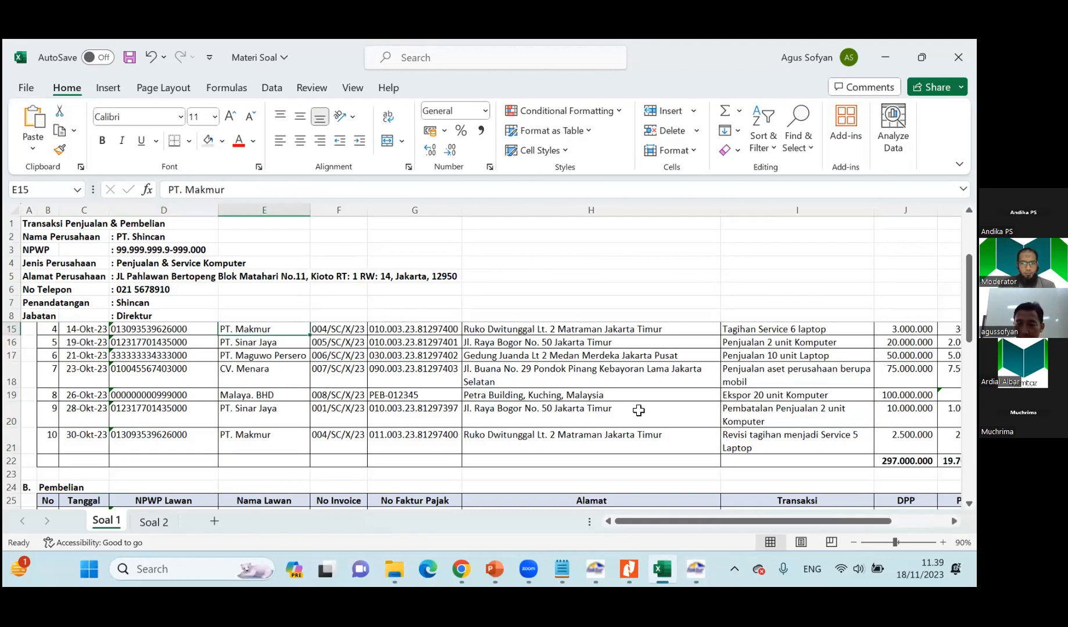
left_click(806, 330)
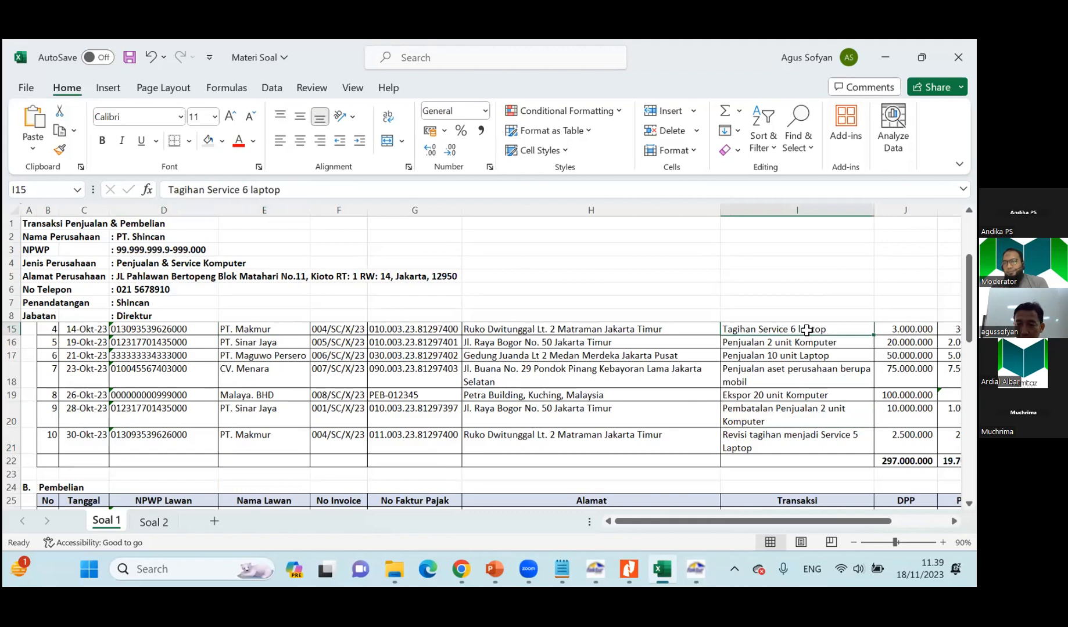
left_click(830, 439)
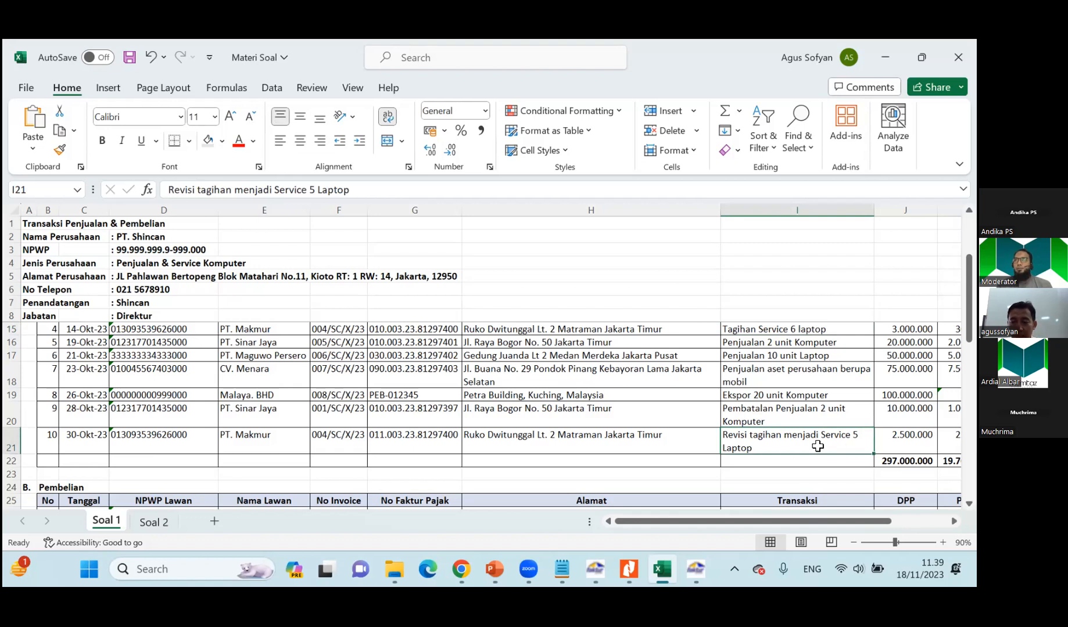
key("alt+Tab")
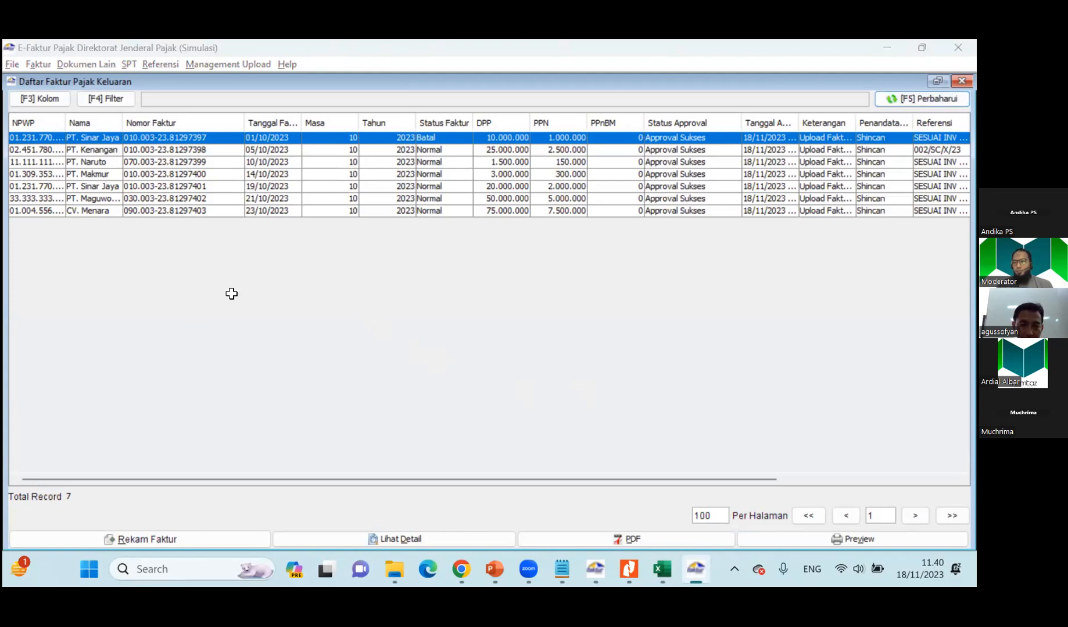
key("alt+Tab")
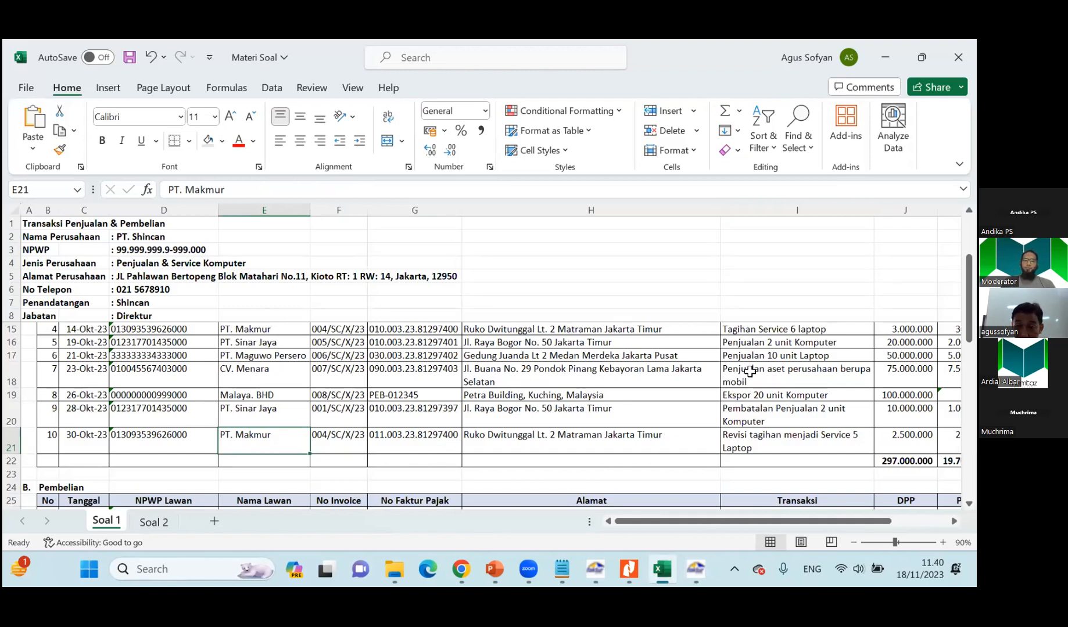
left_click(905, 330)
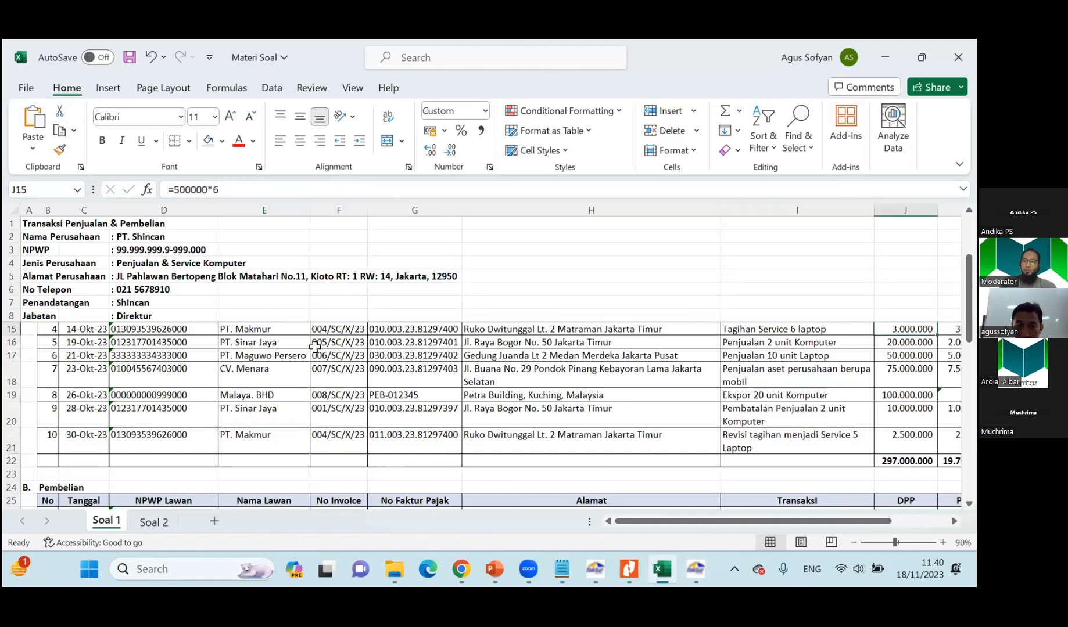
Switch to E-Faktur and start a replacement invoice for the PT. Makmur invoice dated 14/10/2023, confirming the replacement.
key("alt+Tab")
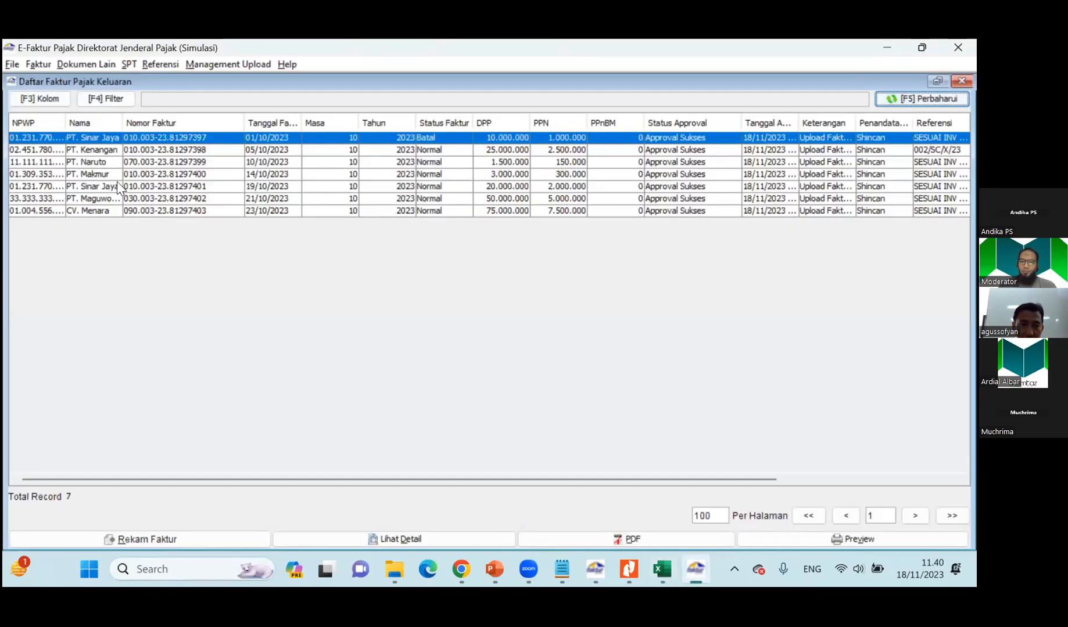
left_click(153, 174)
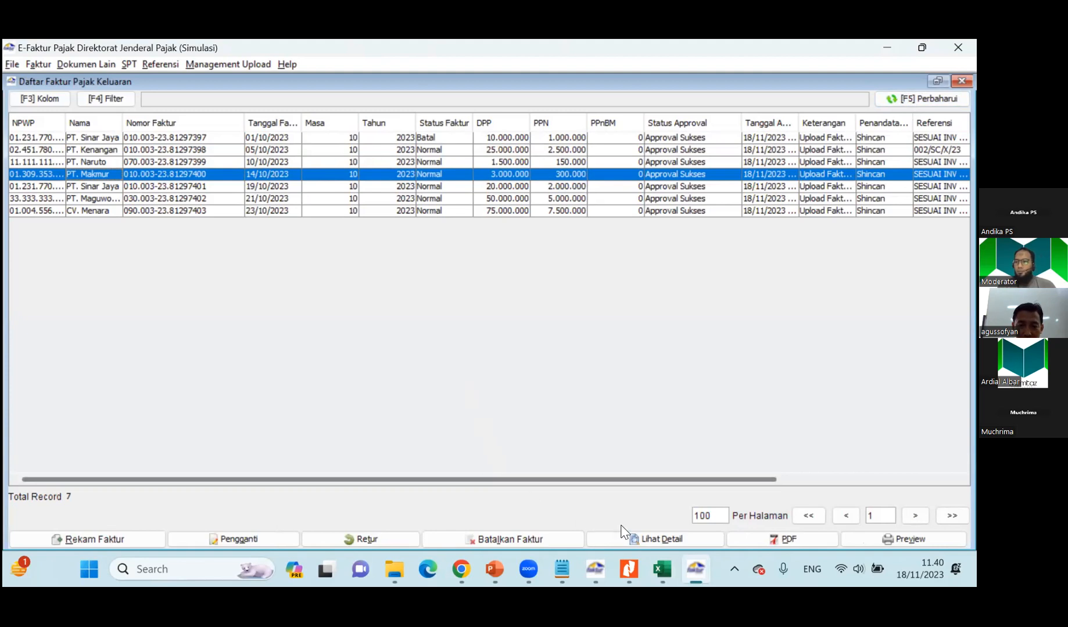
left_click(660, 556)
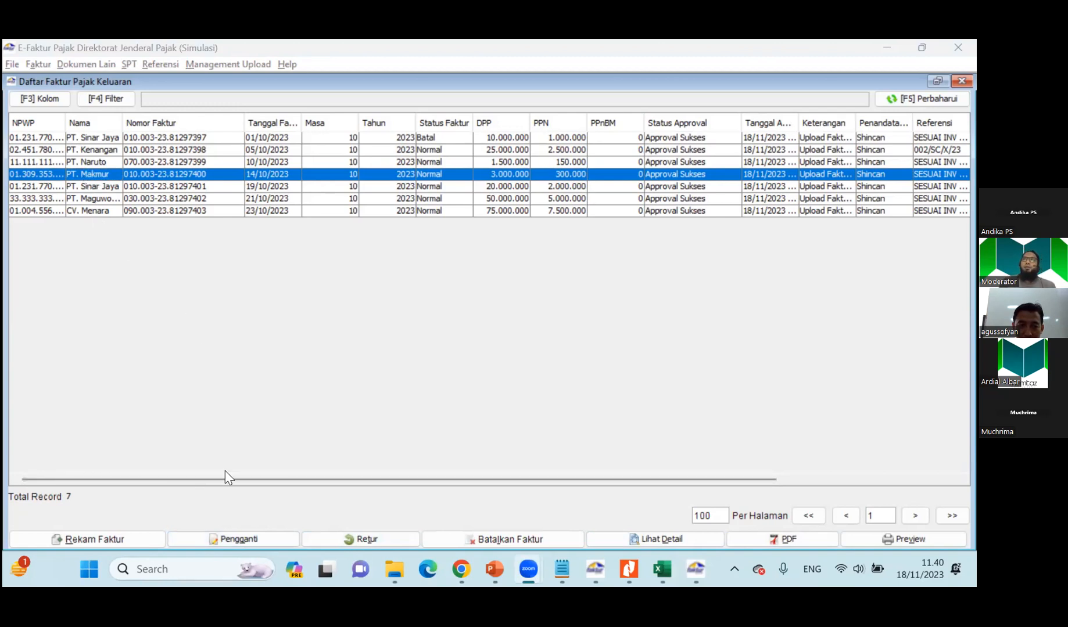
left_click(237, 539)
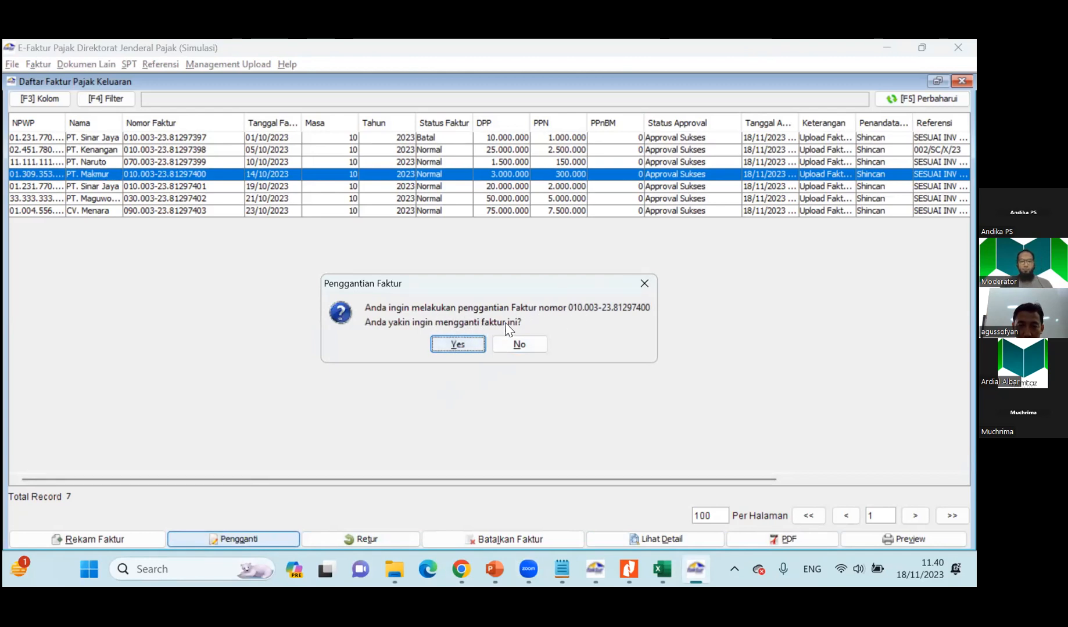
left_click(460, 345)
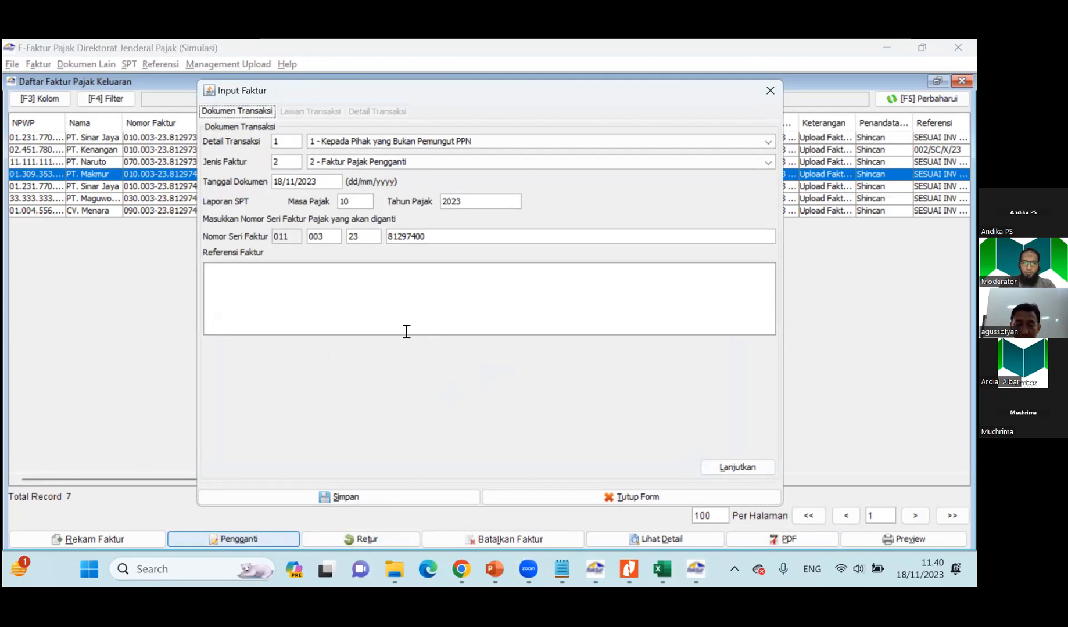
Check the PT. Makmur revision date in the Materi Soal workbook and set the replacement invoice's document date to 30/10/2023 in E-Faktur.
key("alt+Tab")
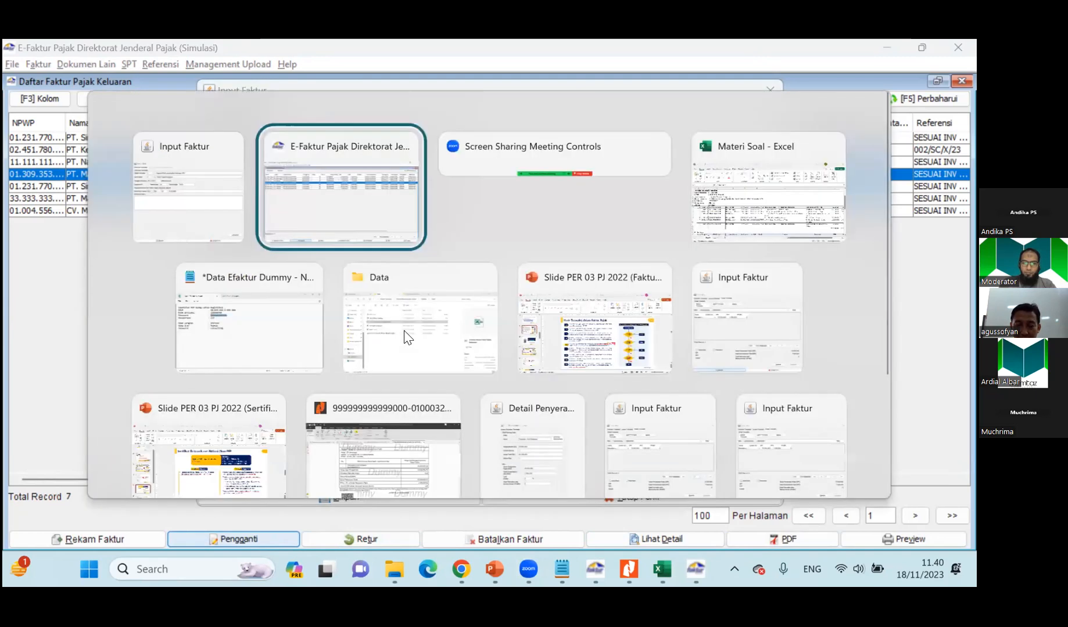
key("alt+Tab")
key("alt+Tab")
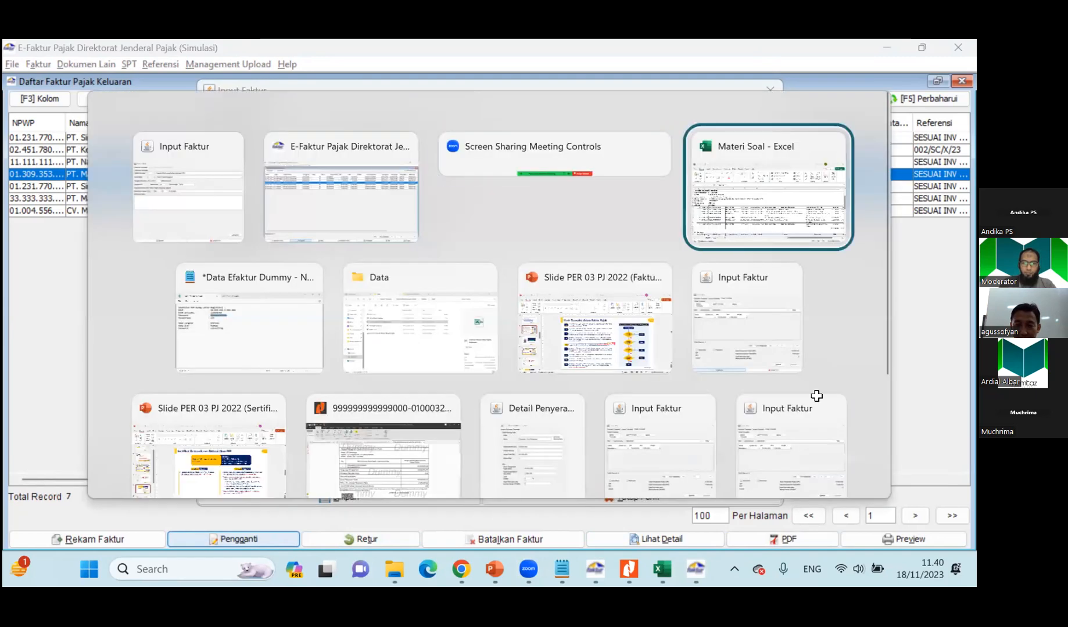
key("Left")
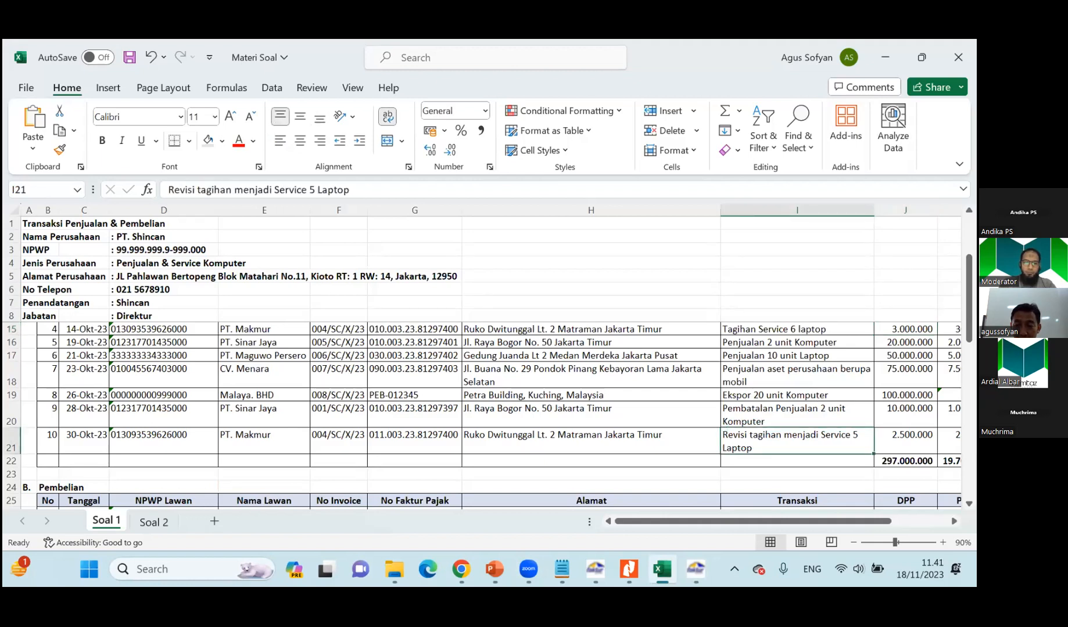
key("alt+Tab")
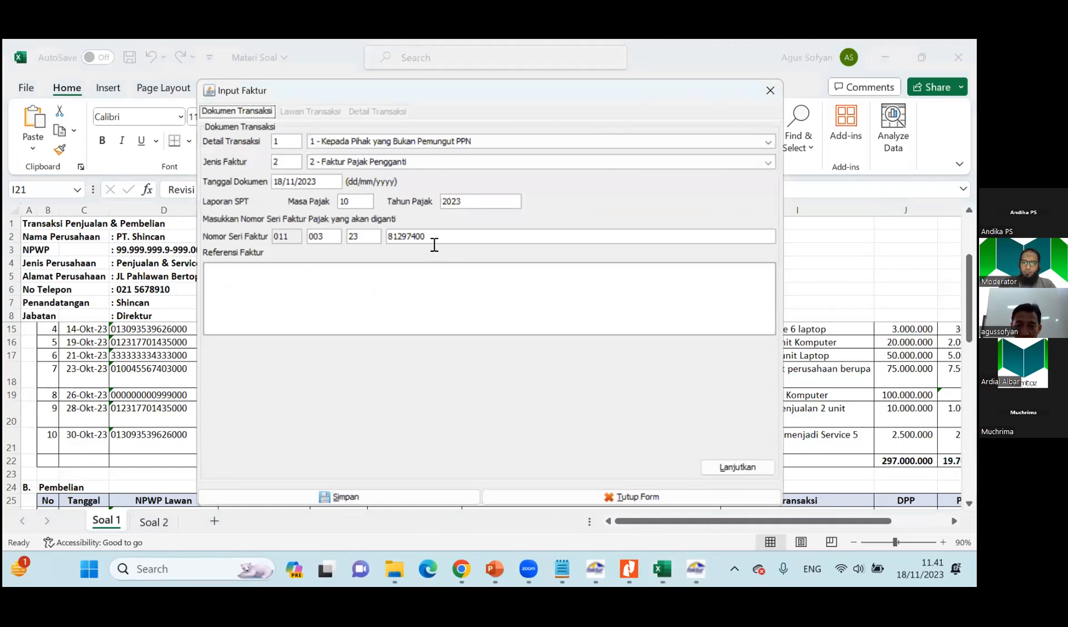
left_click(277, 182)
type("30/1")
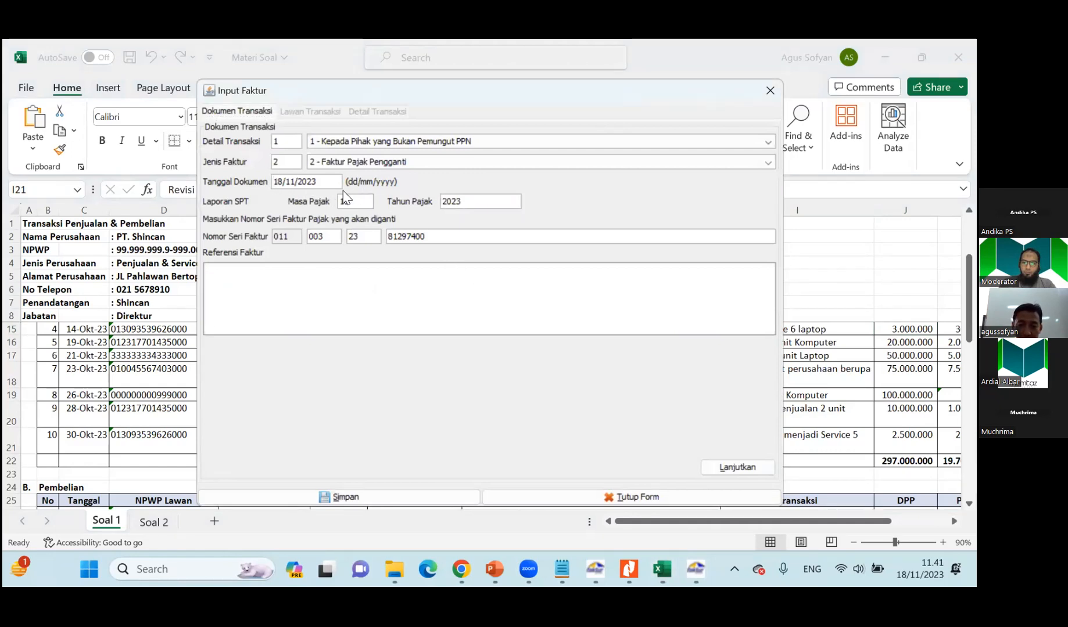
type("0")
Copy the invoice number from cell F21 of the Materi Soal workbook into the replacement invoice's Referensi Faktur field.
left_click(293, 283)
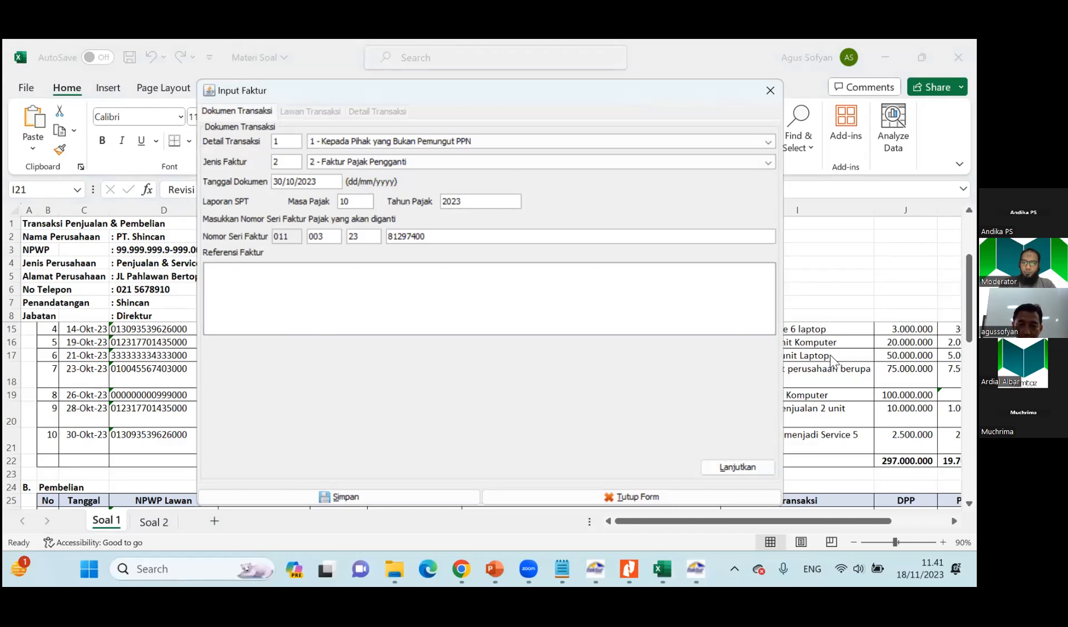
left_click(858, 401)
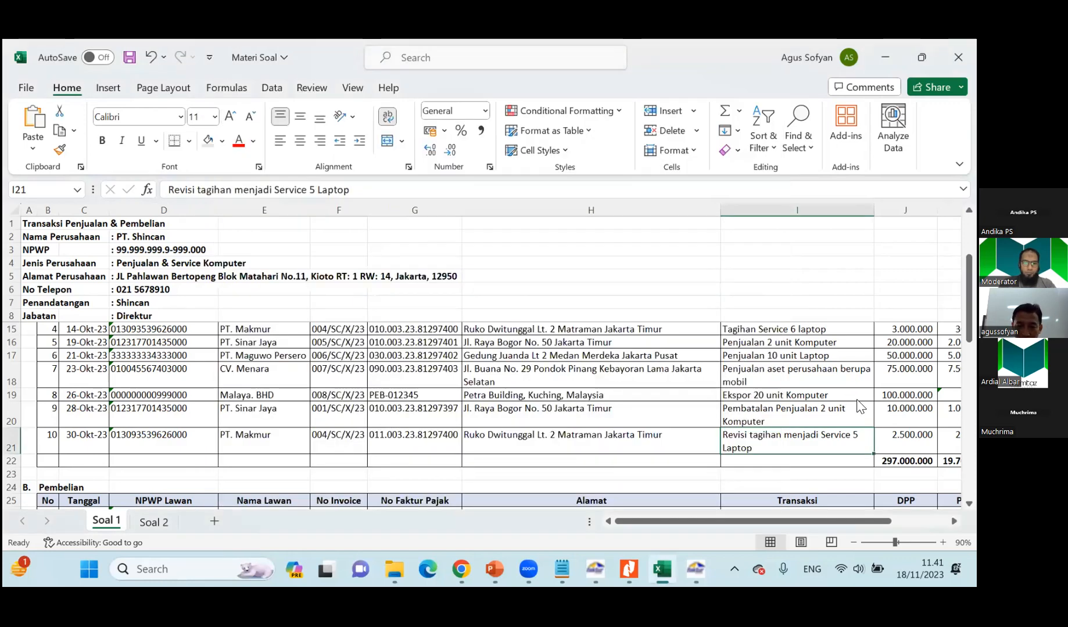
left_click(338, 440)
left_click(239, 190)
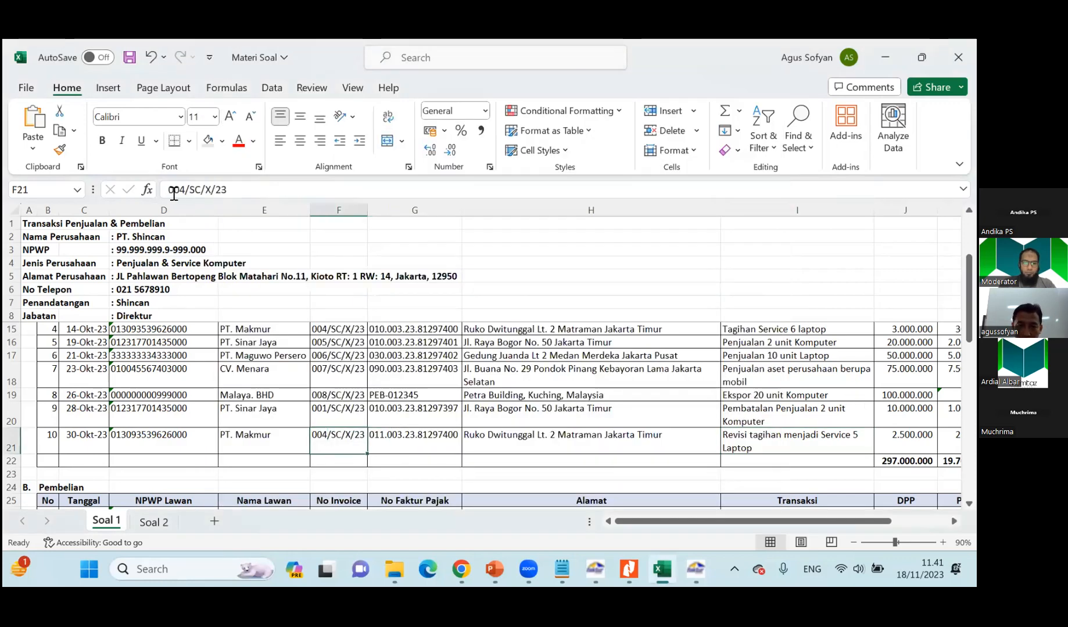
double_click(295, 184)
key("ctrl+c")
key("alt+Tab")
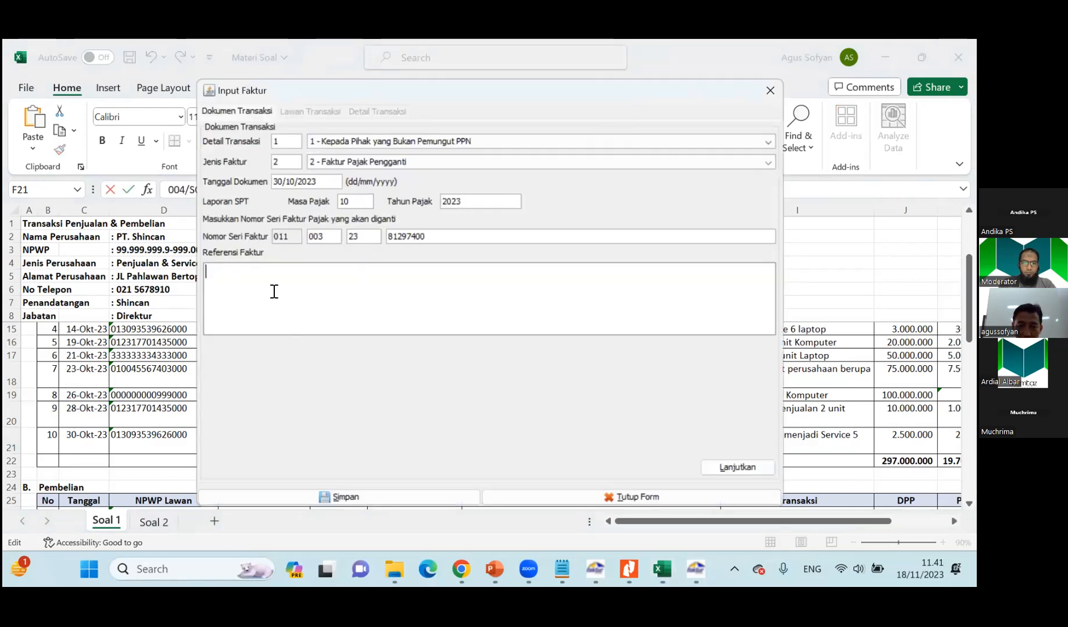
key("ctrl+v")
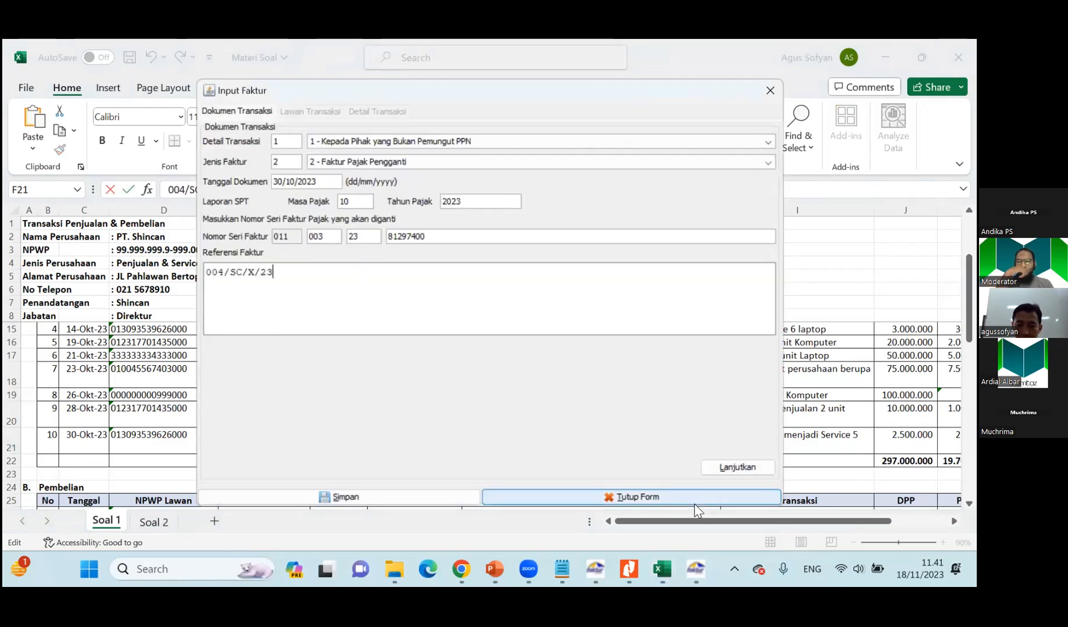
Confirm creating the replacement invoice and proceed past the PT. Makmur counterparty data to the transaction details.
left_click(731, 469)
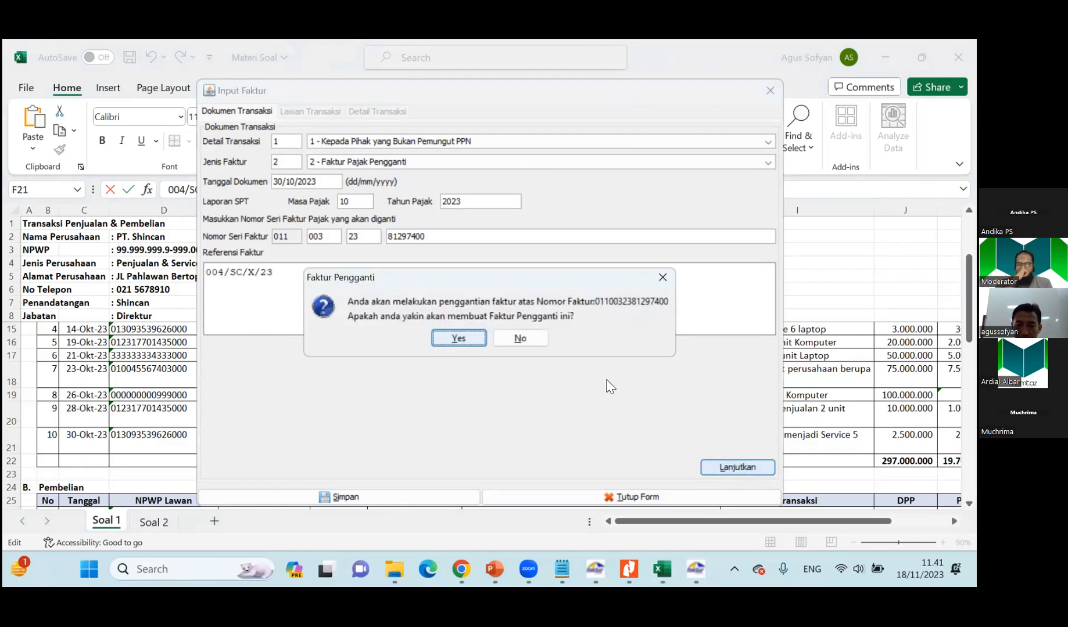
left_click(458, 338)
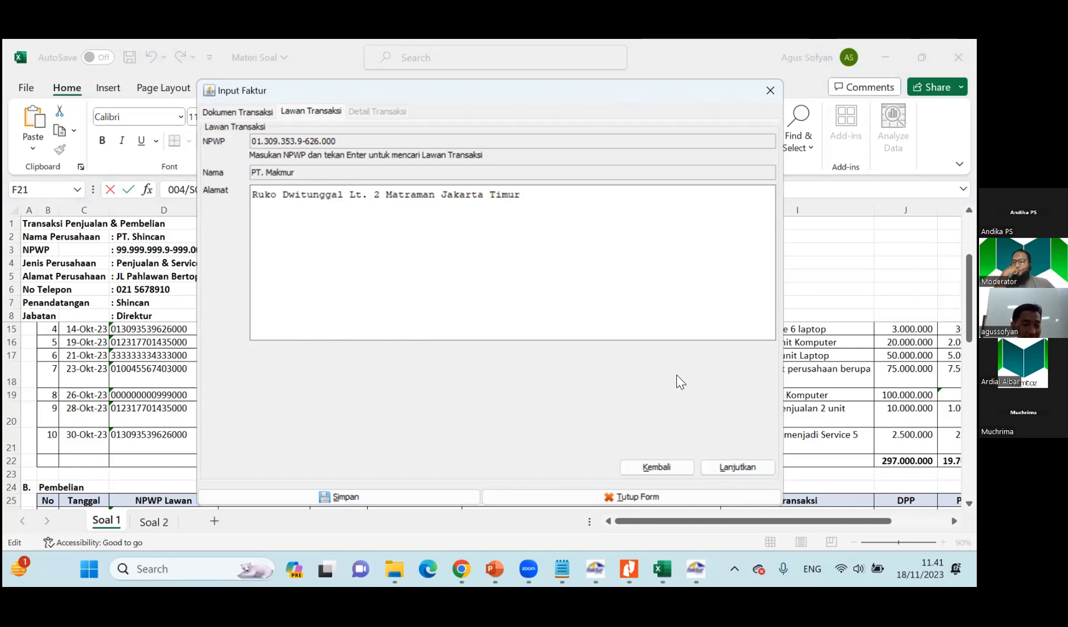
left_click(733, 469)
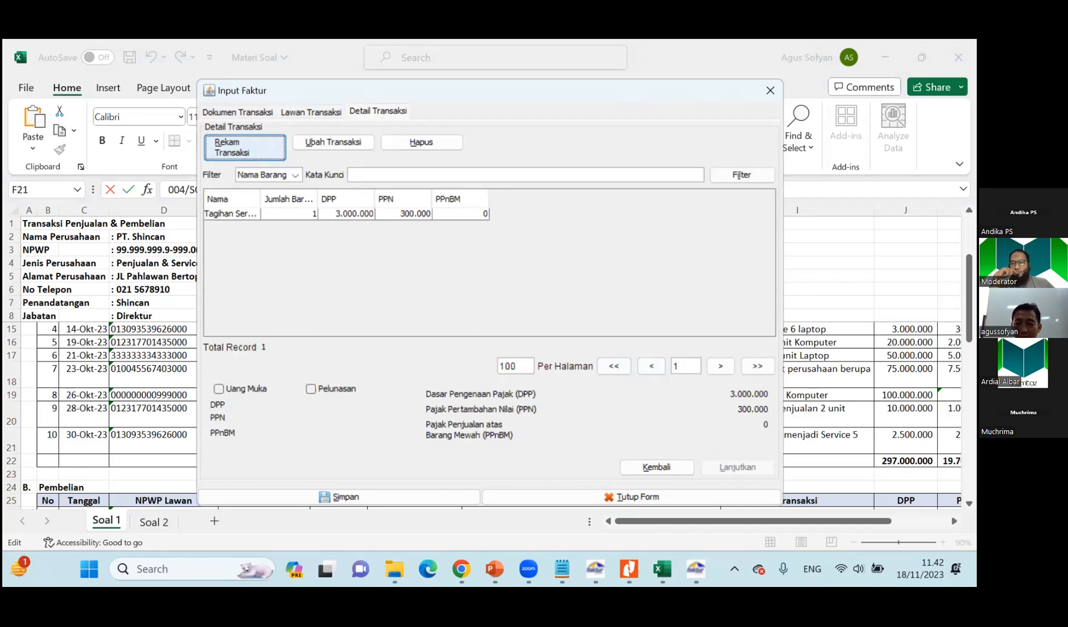
Check the revised DPP in cell J21, rename the existing transaction item to "Tagihan Service 5 laptop", and continue without registering a new item.
left_click(905, 441)
key("alt+Tab")
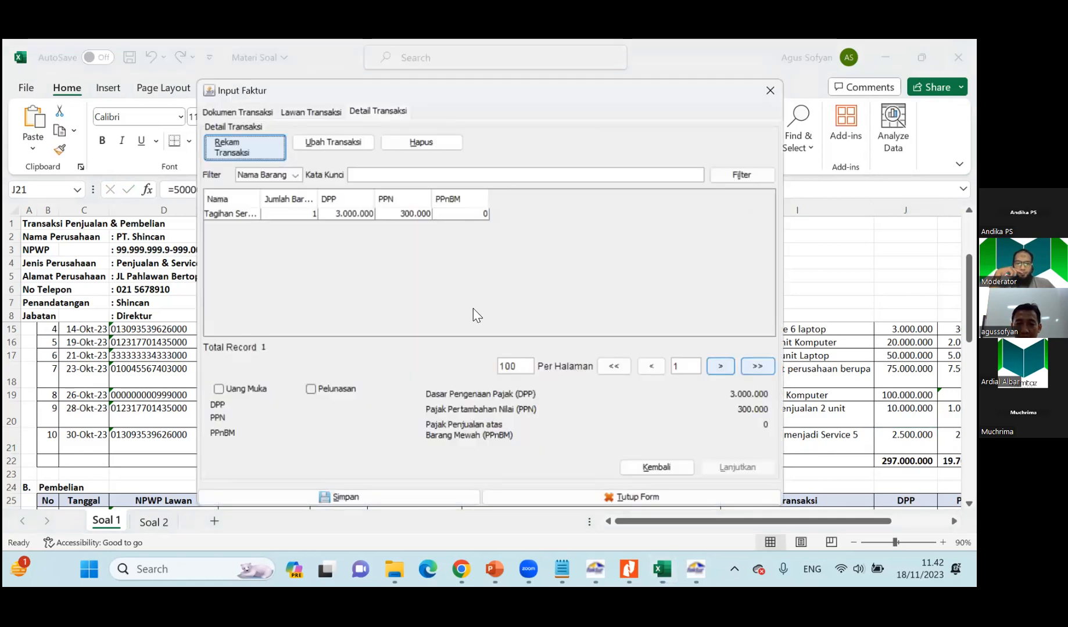
left_click(239, 216)
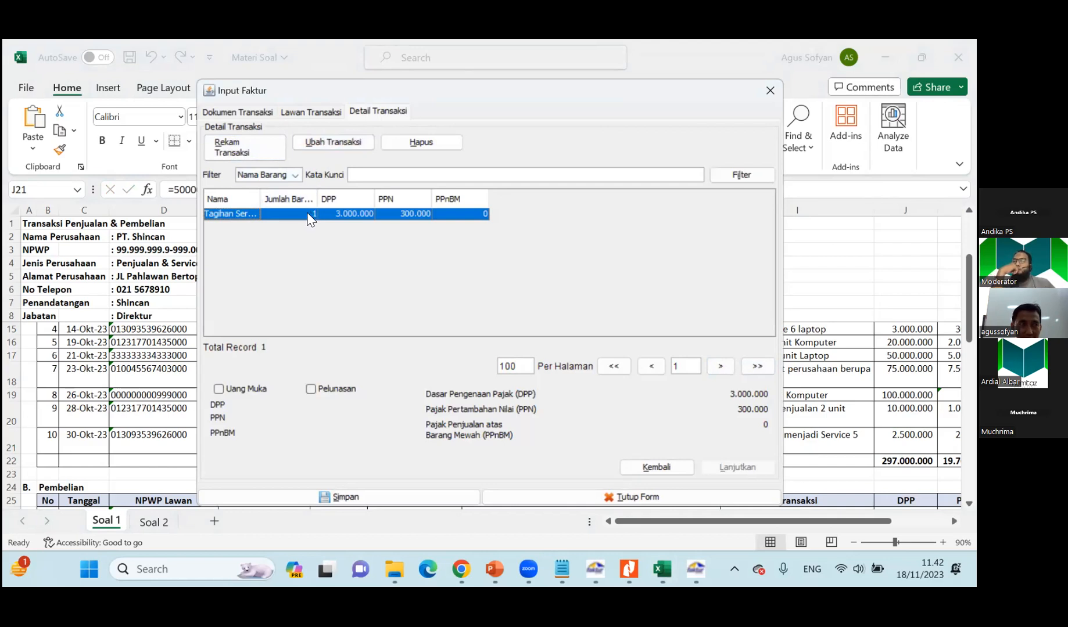
left_click(328, 141)
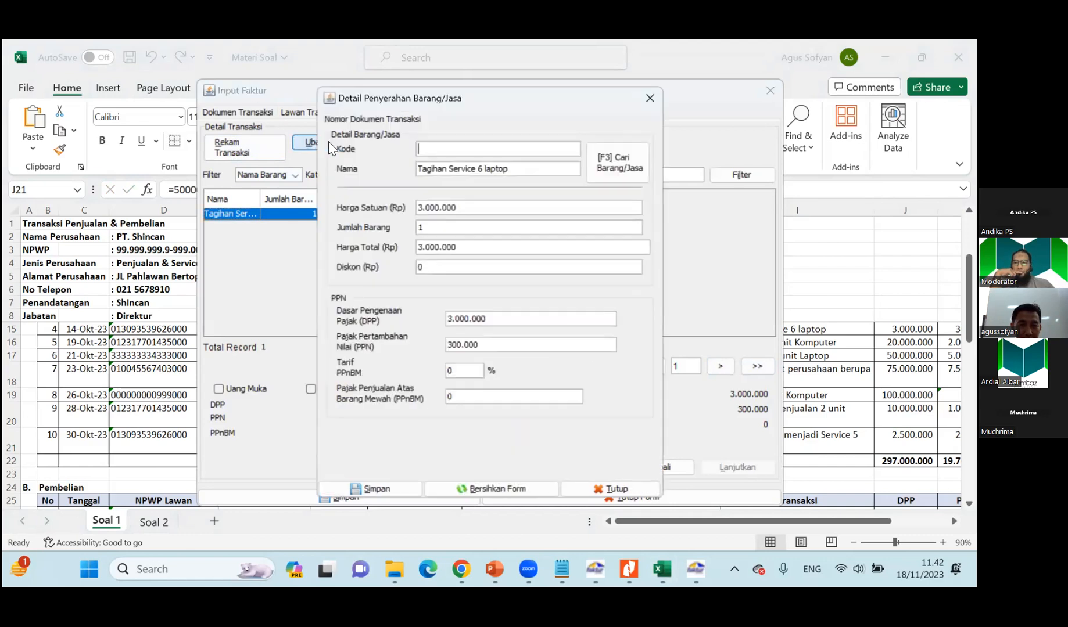
left_click(484, 168)
key("BackSpace")
key("BackSpace")
type("5")
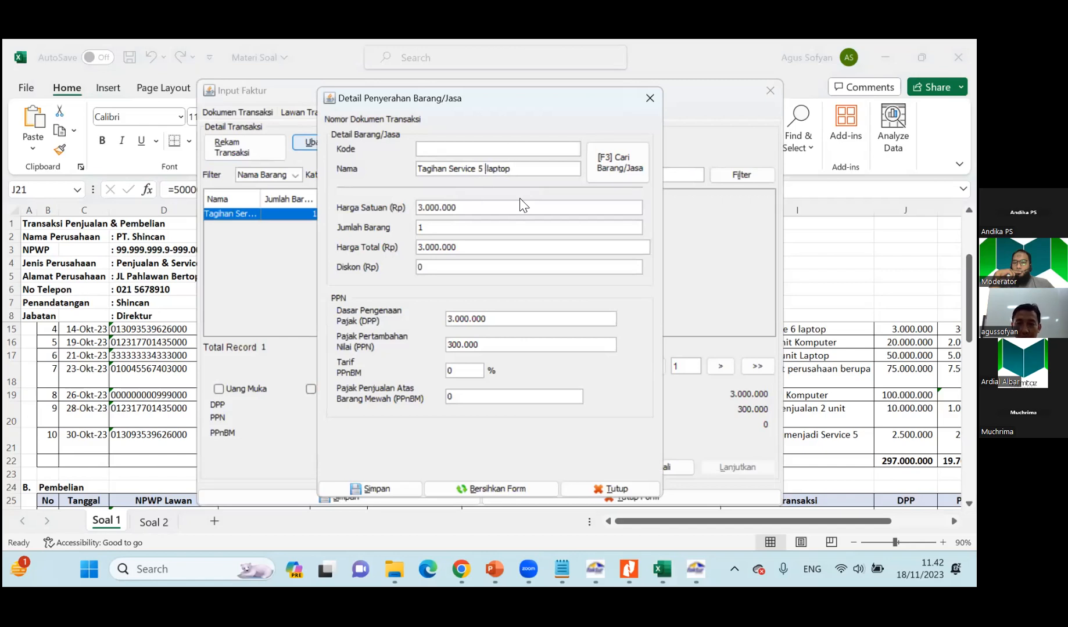
key("Return")
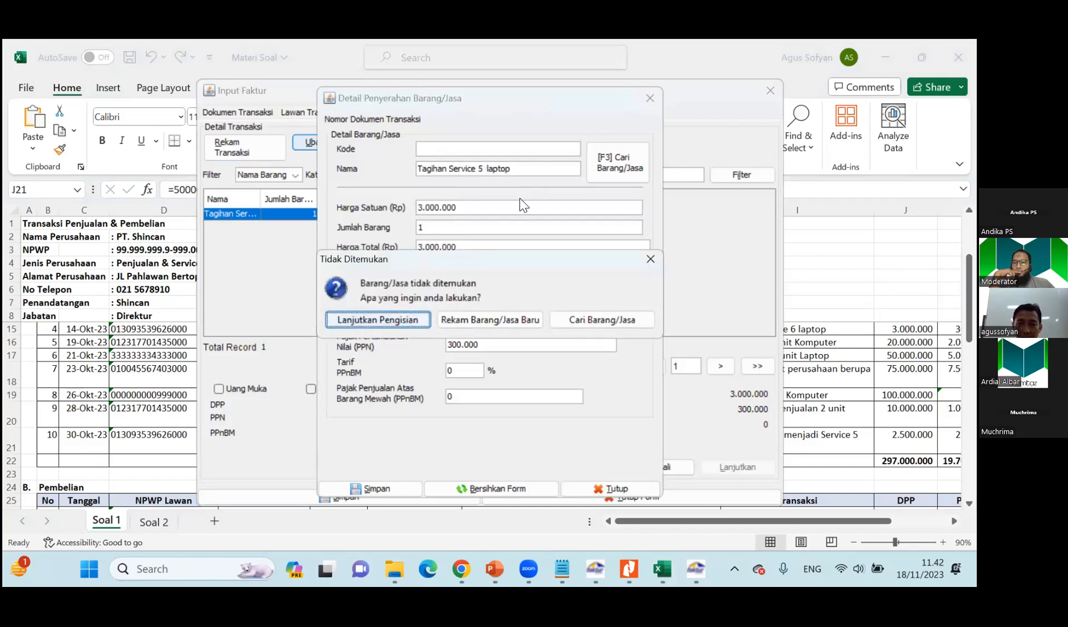
left_click(371, 321)
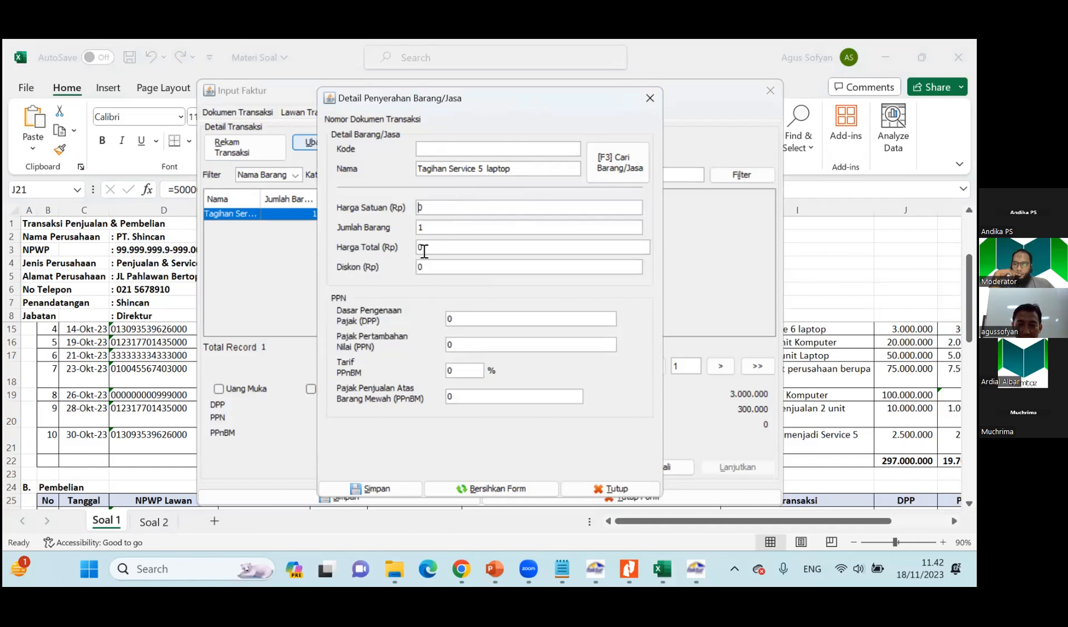
Set the item's unit price to 2.500.000, save the item, and save the replacement invoice.
type("2.500.")
type("00000")
key("Tab")
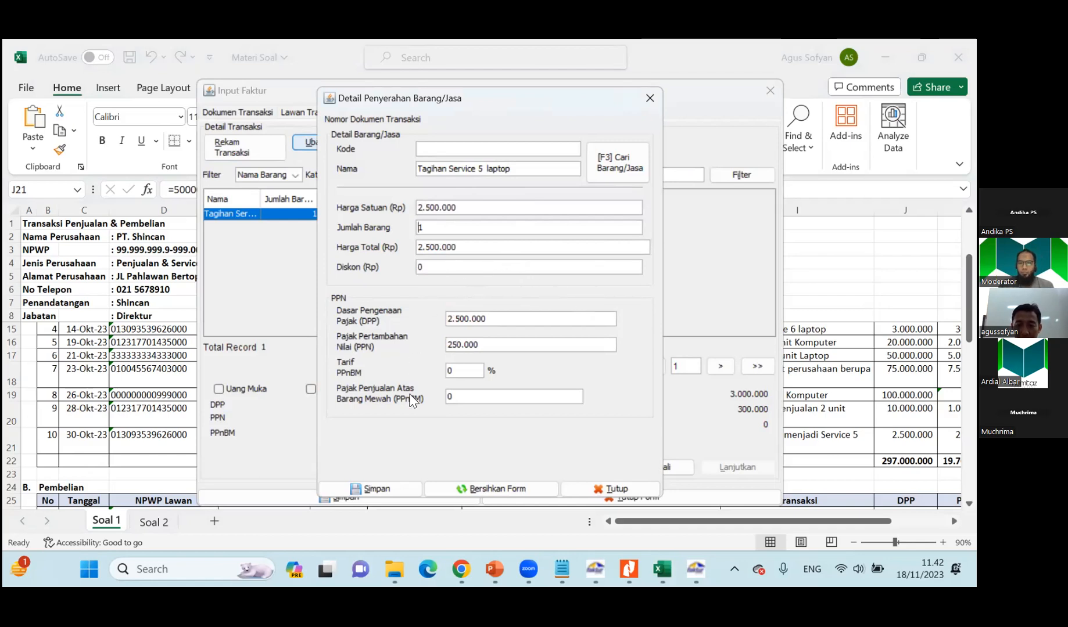
left_click(395, 488)
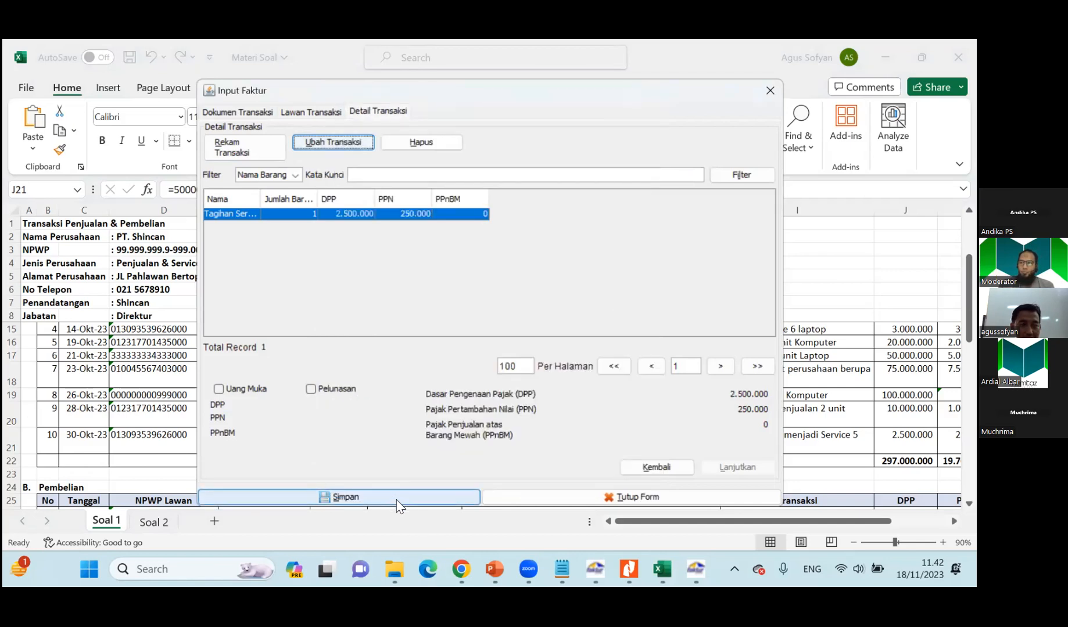
left_click(397, 501)
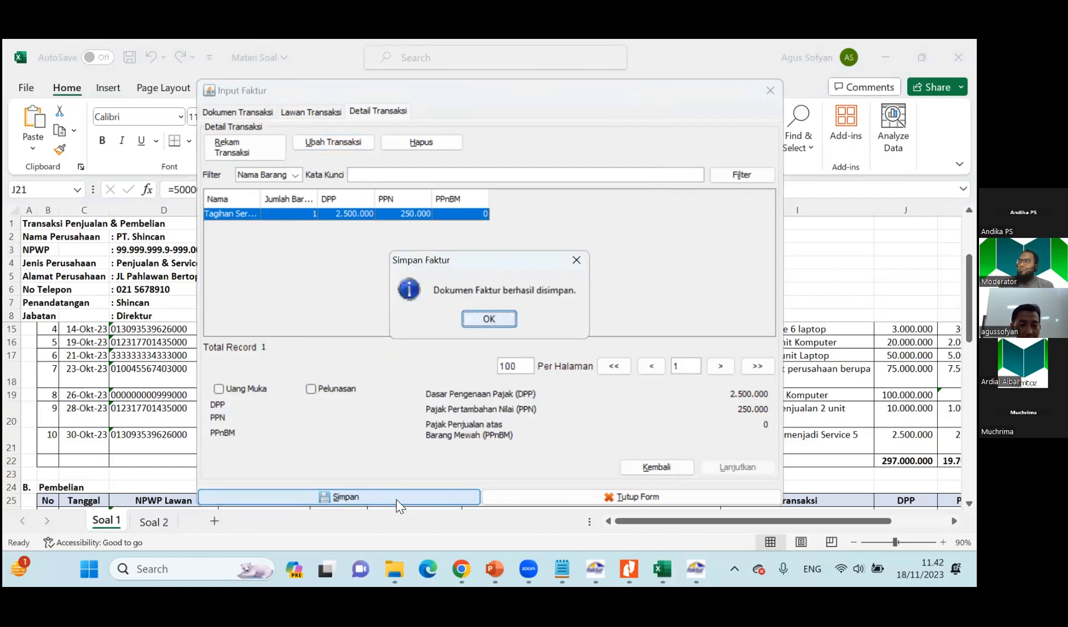
left_click(491, 319)
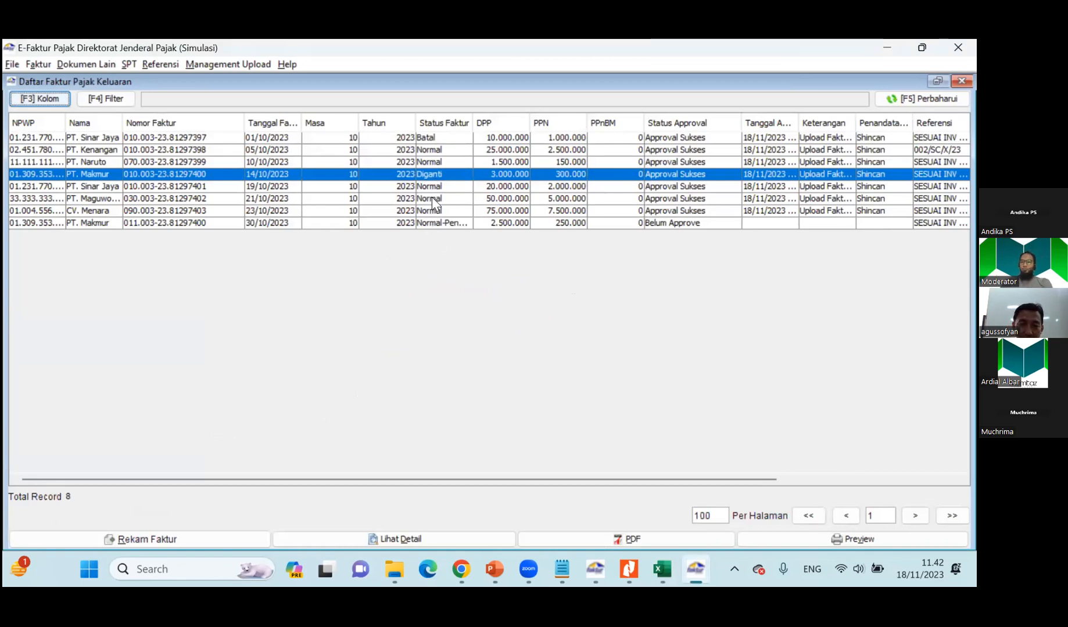
Widen the Status Faktur column in the invoice list to compare the original and replacement PT. Makmur invoices.
left_click(436, 226)
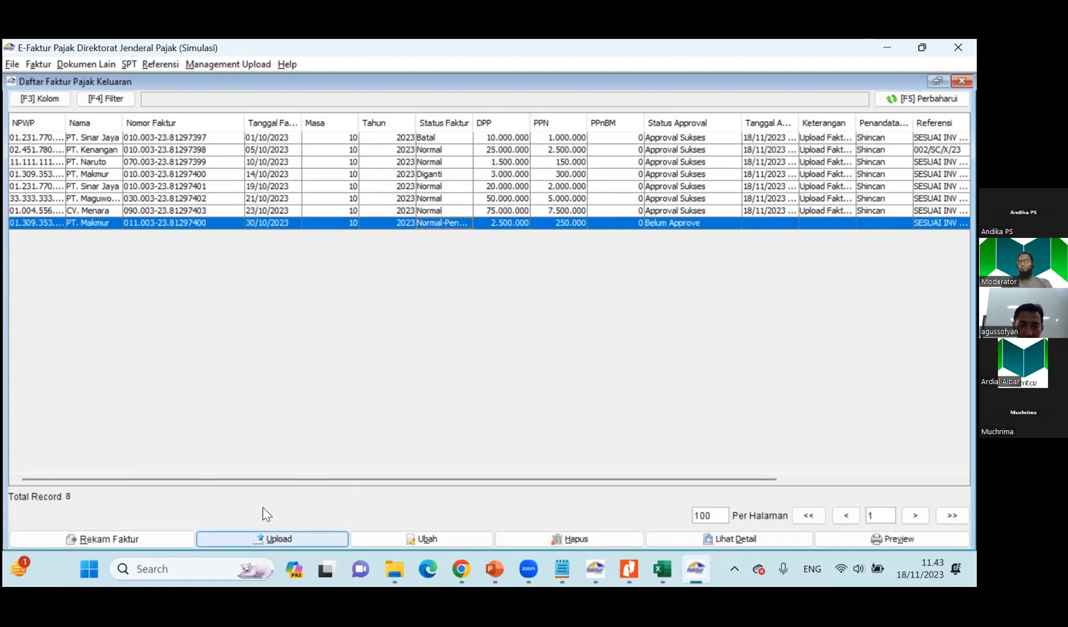
left_click(427, 174)
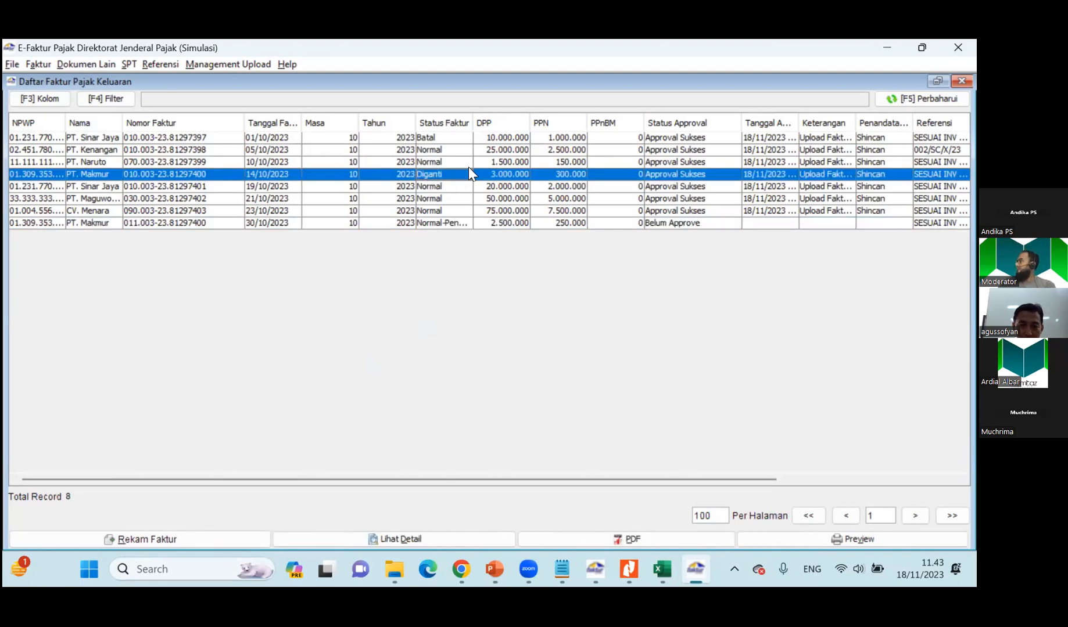
left_click_drag(472, 121, 515, 121)
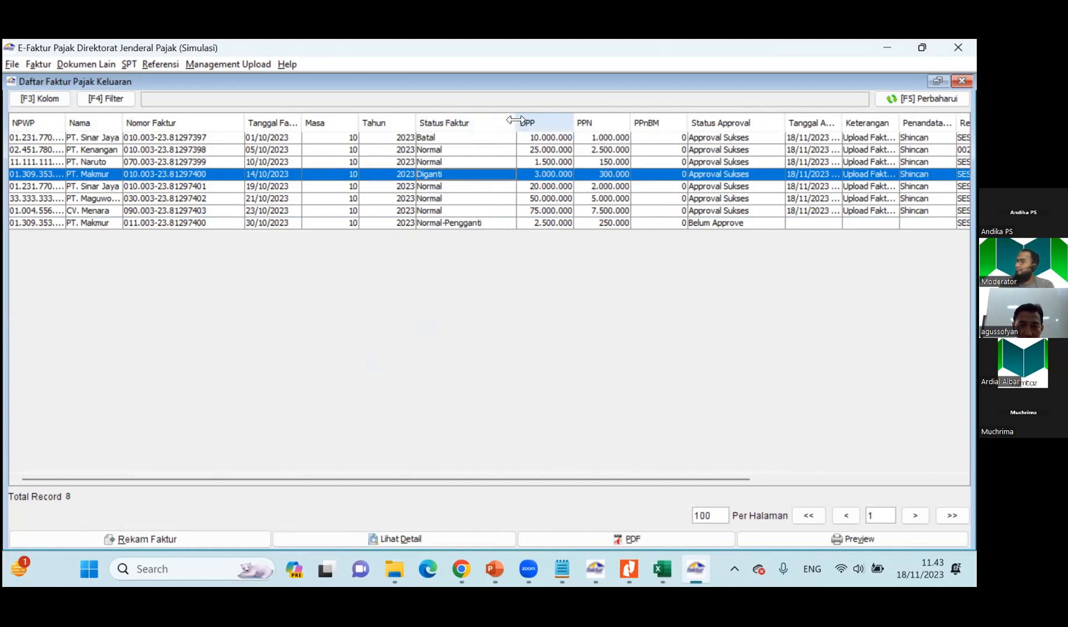
Upload the PT. Makmur replacement invoice dated 30/10/2023, confirming the upload.
left_click(453, 224)
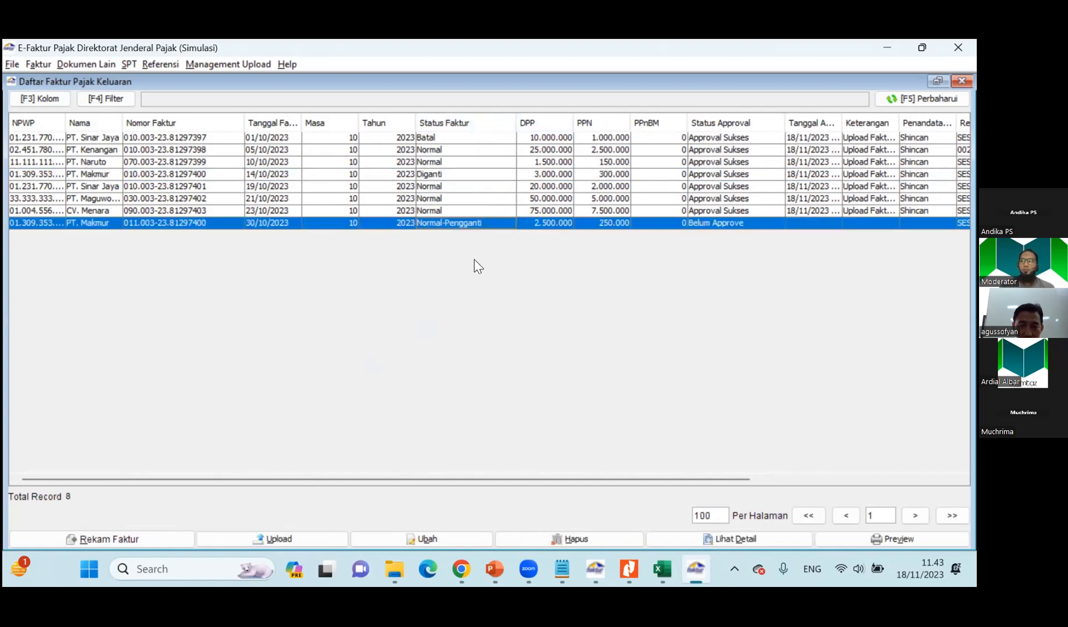
left_click(269, 542)
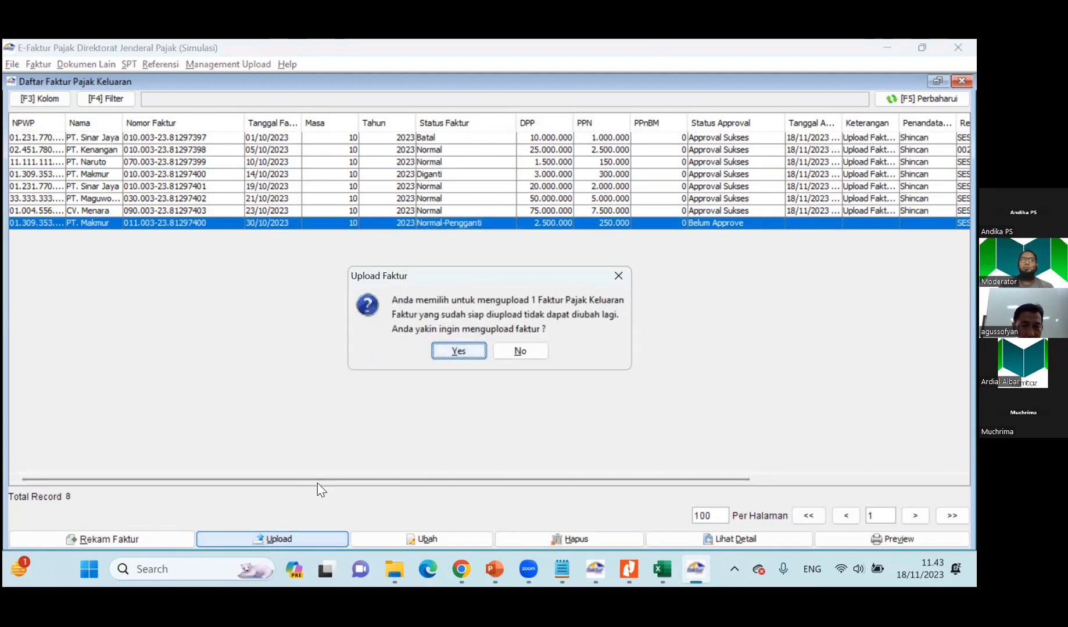
left_click(457, 352)
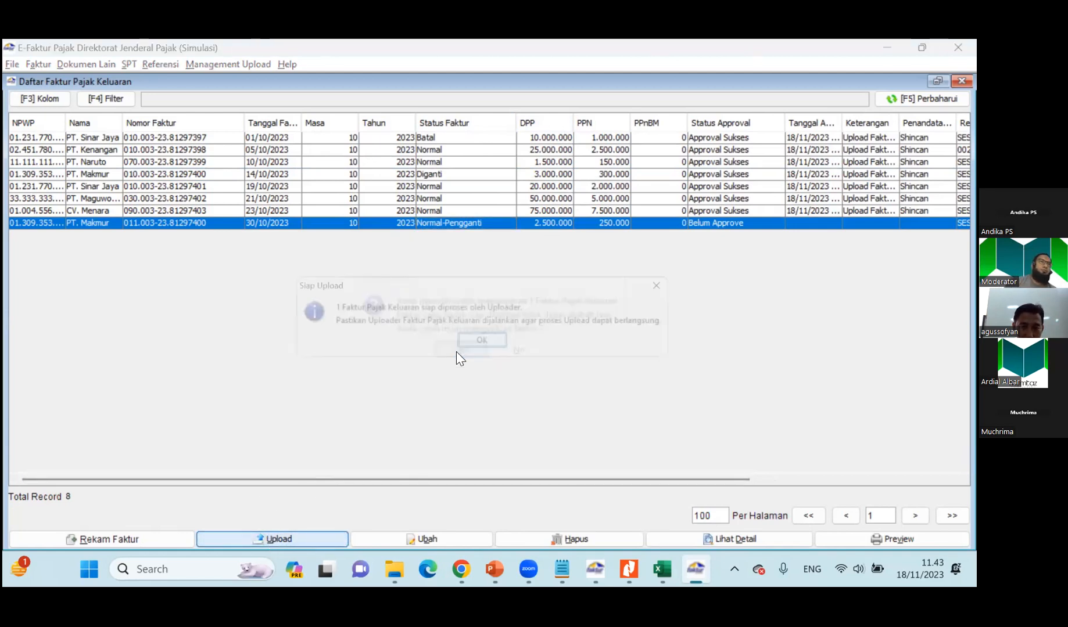
left_click(486, 341)
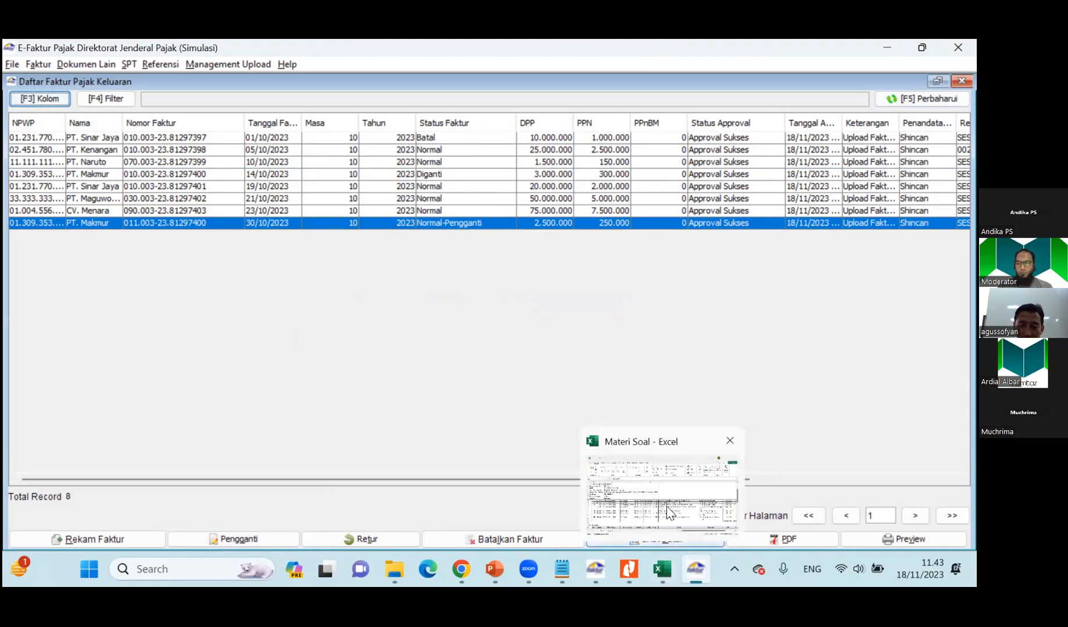
Review the sales, Pembelian and Perhitungan SPT PPN sections of the Soal 1 sheet in the Materi Soal workbook, and return to E-Faktur.
left_click(663, 574)
scroll(177, 397, "up", 1)
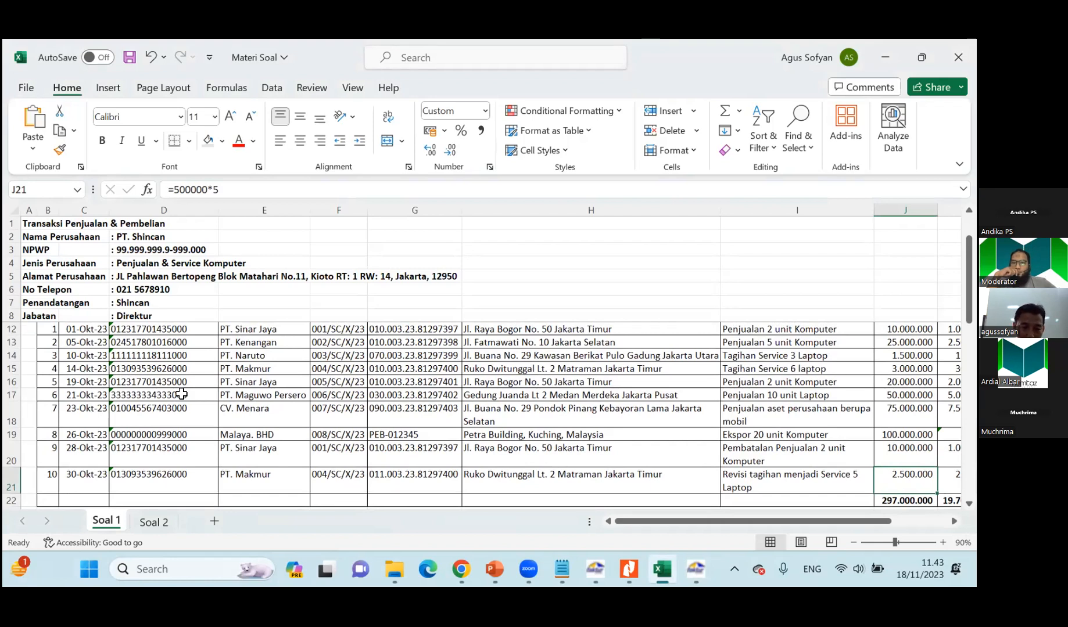
scroll(181, 395, "down", 1)
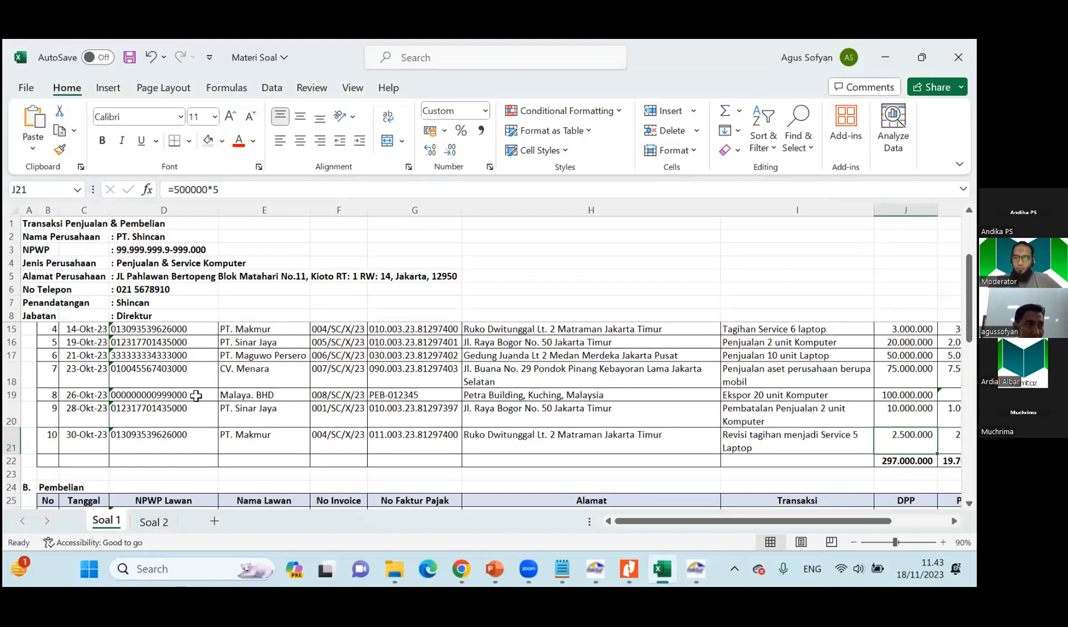
scroll(196, 395, "down", 3)
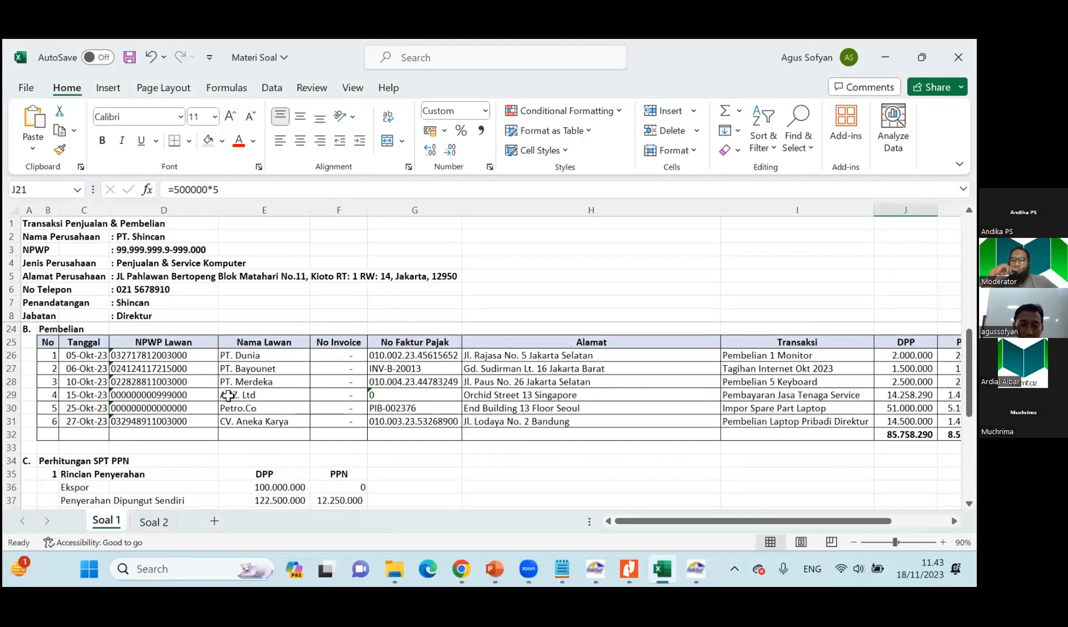
scroll(228, 396, "down", 2)
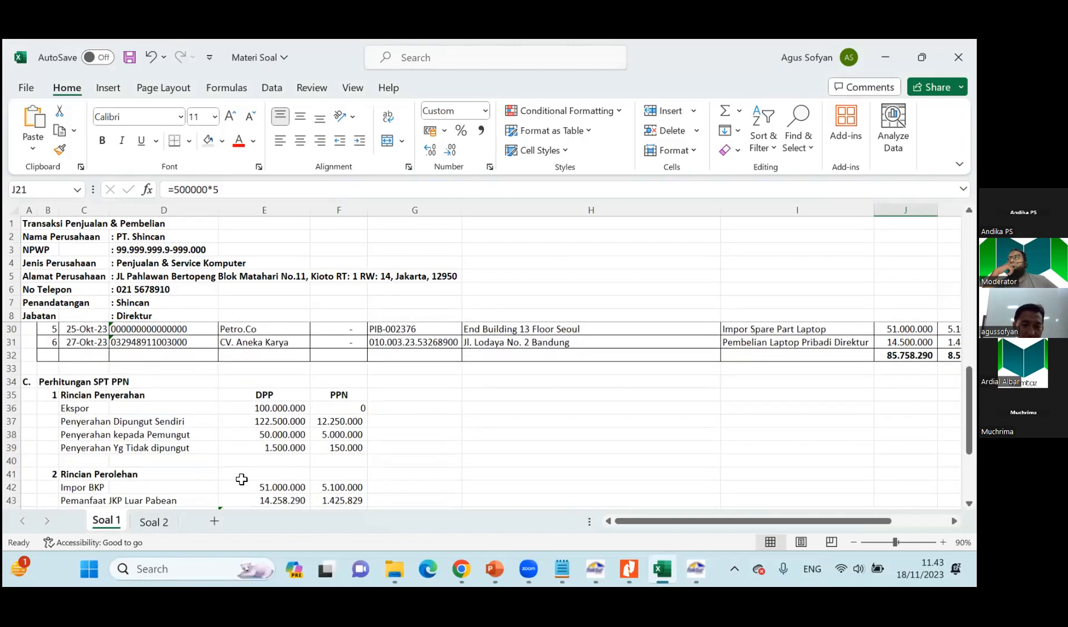
scroll(495, 492, "up", 4)
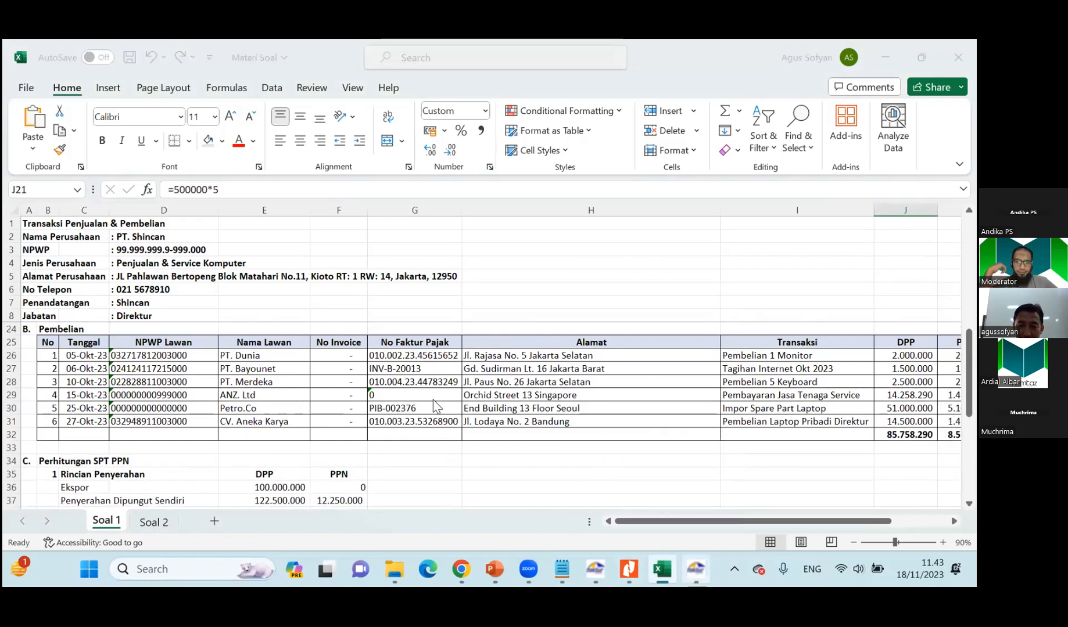
left_click(695, 570)
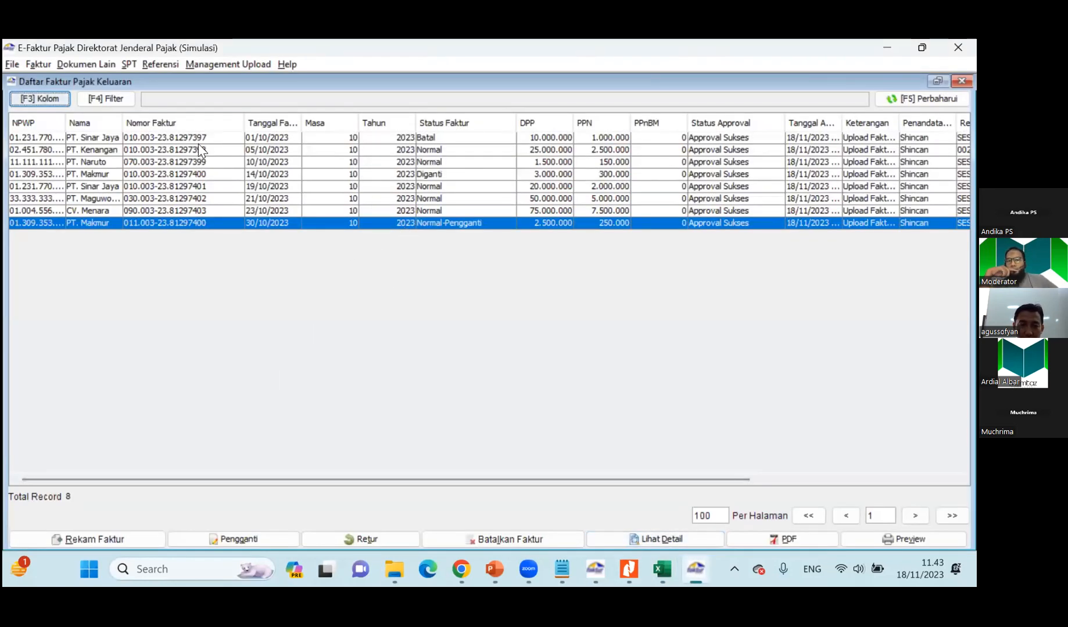